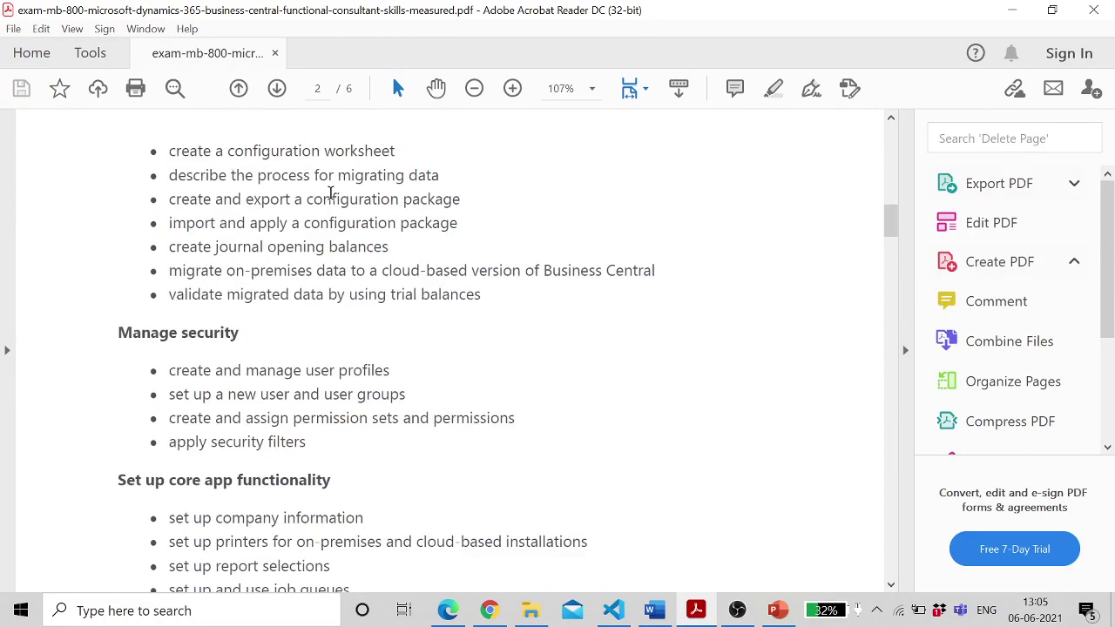
Read through the MB-800 skills outline down to the Purchase items and Sell items topics under Perform Business Central operations
{"action": "scroll", "coordinate": [329, 190], "scroll_direction": "down", "scroll_amount": 15}
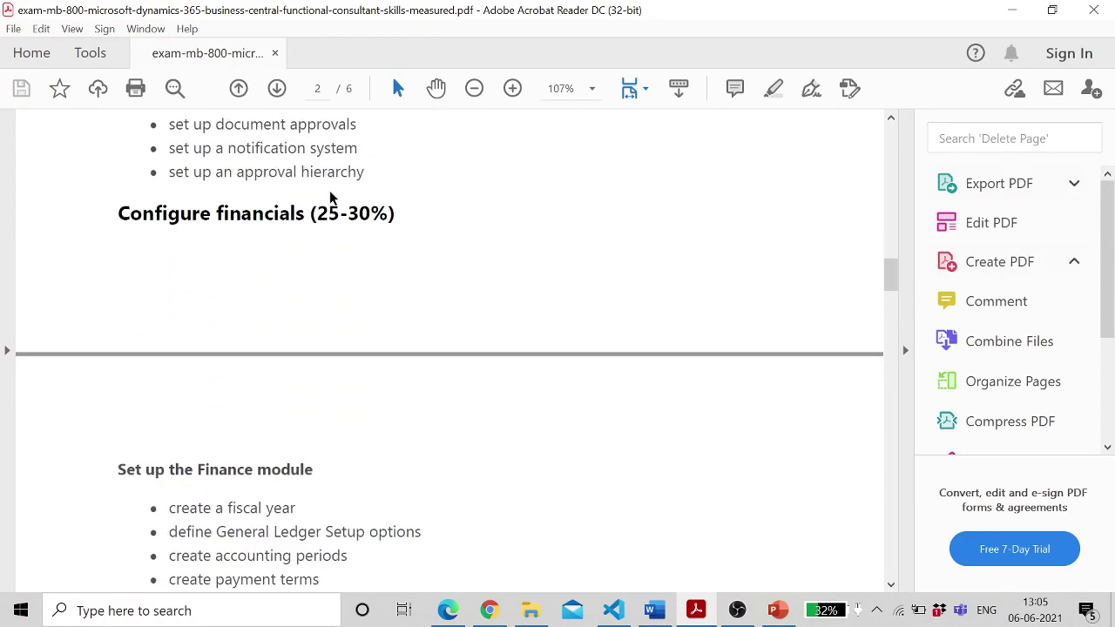
{"action": "scroll", "coordinate": [327, 191], "scroll_direction": "down", "scroll_amount": 15}
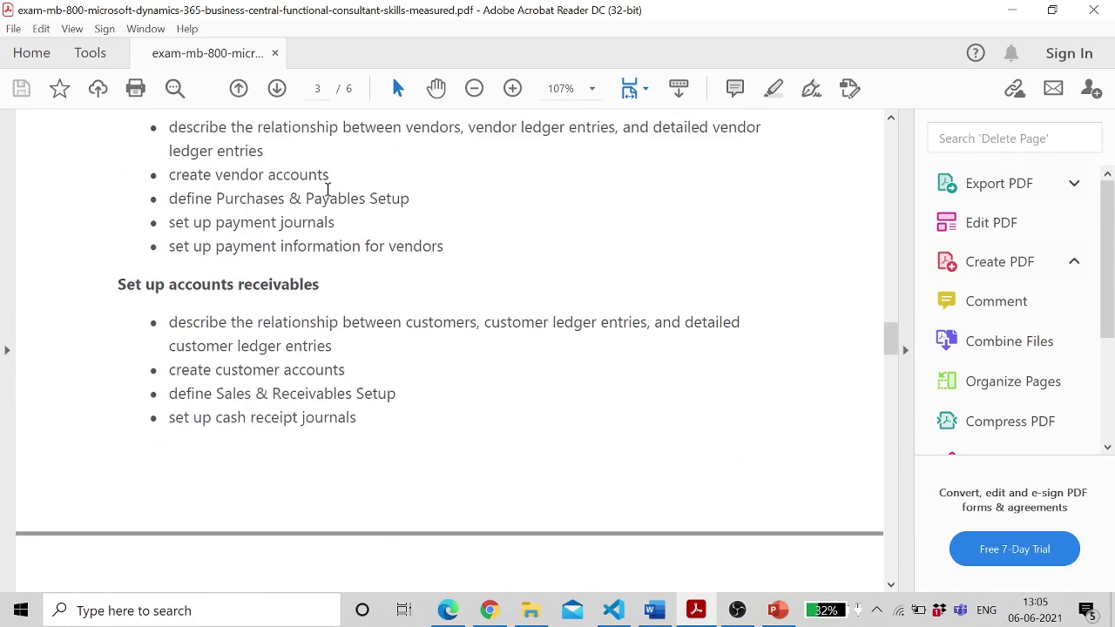
{"action": "scroll", "coordinate": [327, 194], "scroll_direction": "down", "scroll_amount": 10}
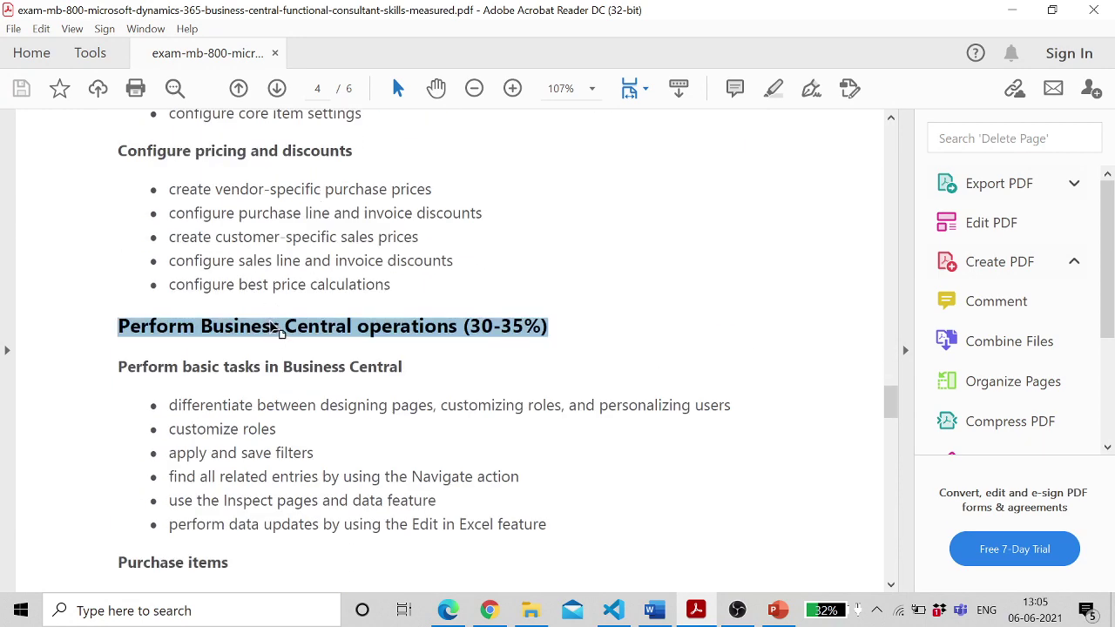
{"action": "left_click", "coordinate": [425, 326]}
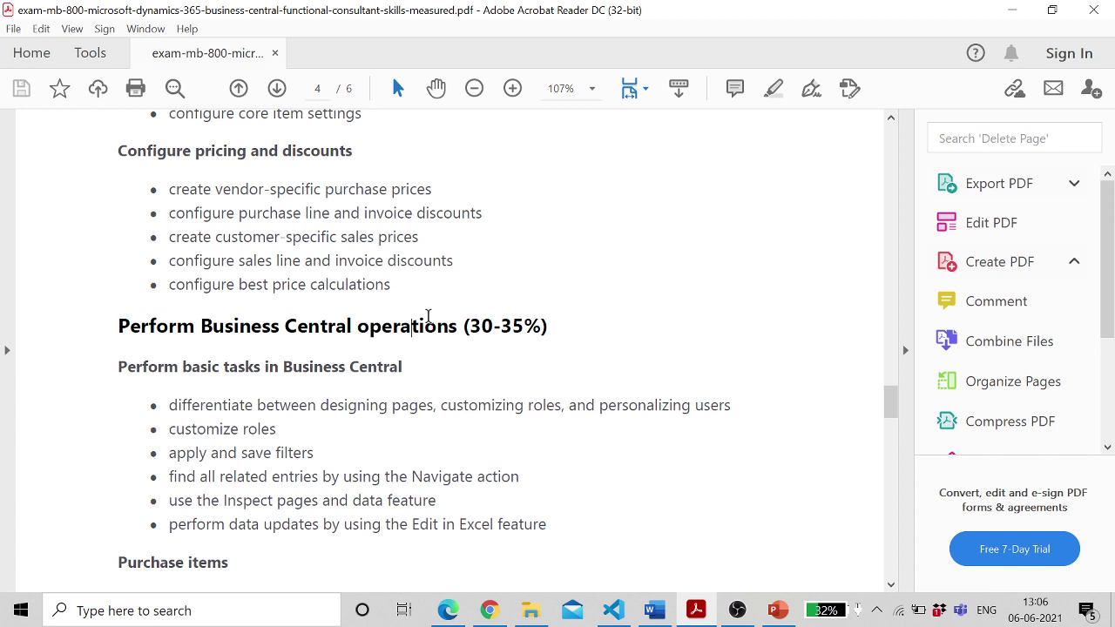
{"action": "scroll", "coordinate": [423, 319], "scroll_direction": "down", "scroll_amount": 7}
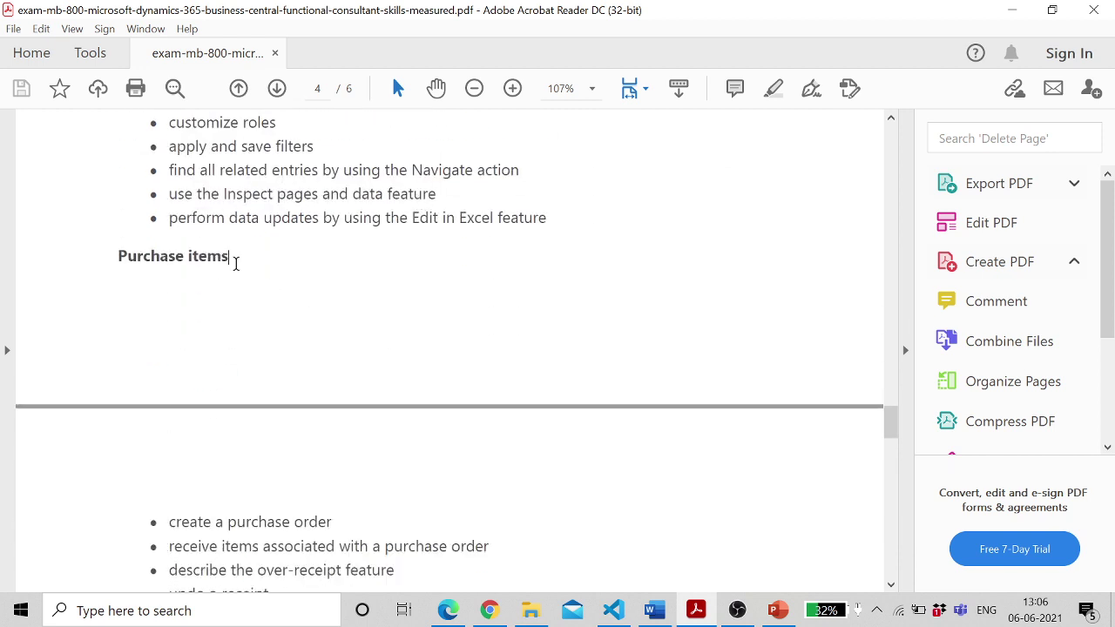
{"action": "left_click_drag", "start_coordinate": [235, 261], "coordinate": [118, 257]}
{"action": "scroll", "coordinate": [348, 257], "scroll_direction": "down", "scroll_amount": 2}
{"action": "scroll", "coordinate": [349, 256], "scroll_direction": "down", "scroll_amount": 8}
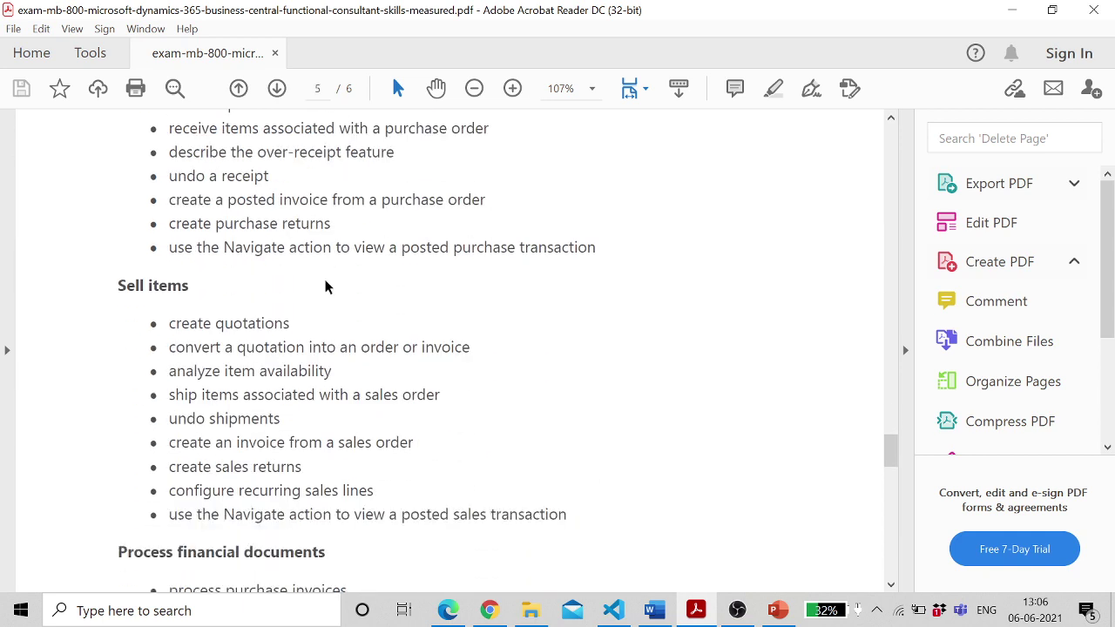
{"action": "left_click_drag", "start_coordinate": [119, 286], "coordinate": [225, 310]}
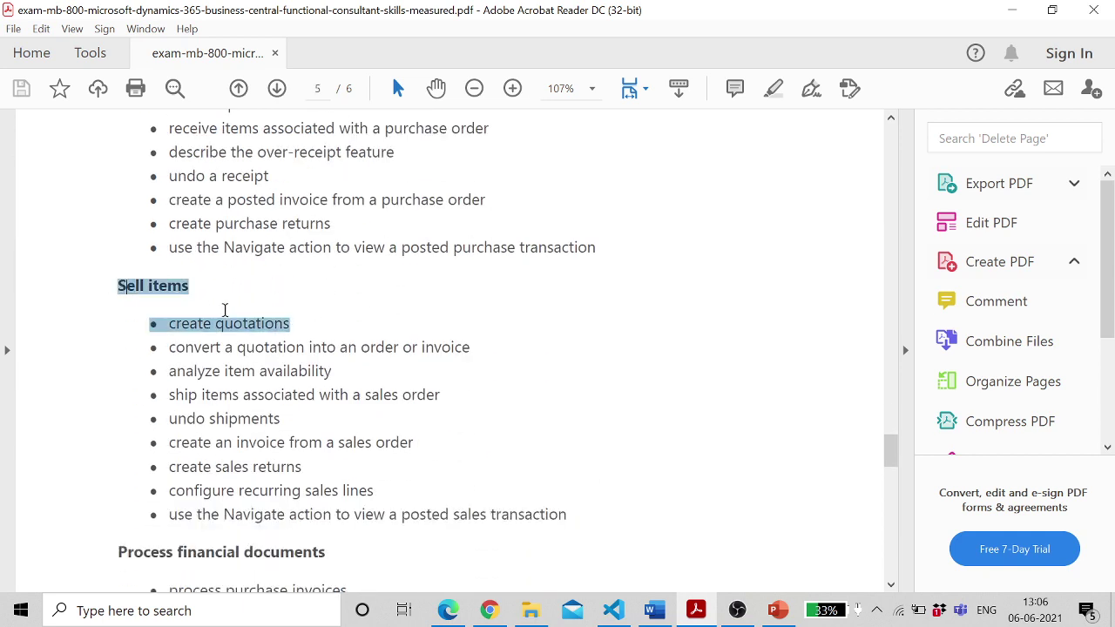
{"action": "left_click", "coordinate": [250, 324]}
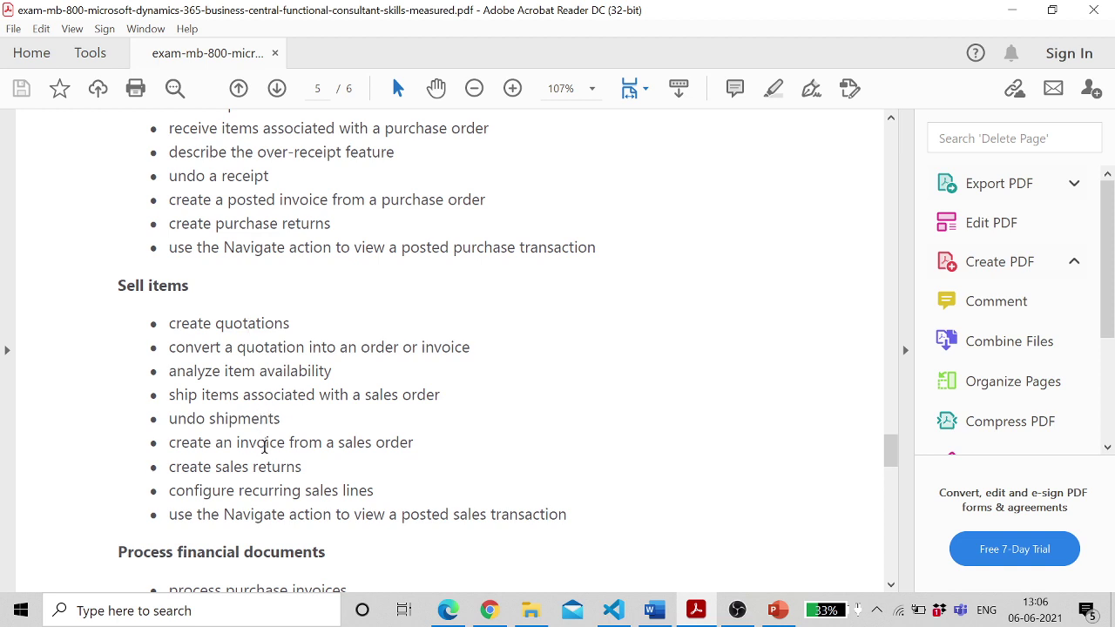
{"action": "left_click", "coordinate": [263, 467]}
{"action": "left_click", "coordinate": [523, 514]}
Switch to the PowerPoint deck and present from the Sell items skills slide to the Create Sales Quotes slide
{"action": "left_click", "coordinate": [1010, 16]}
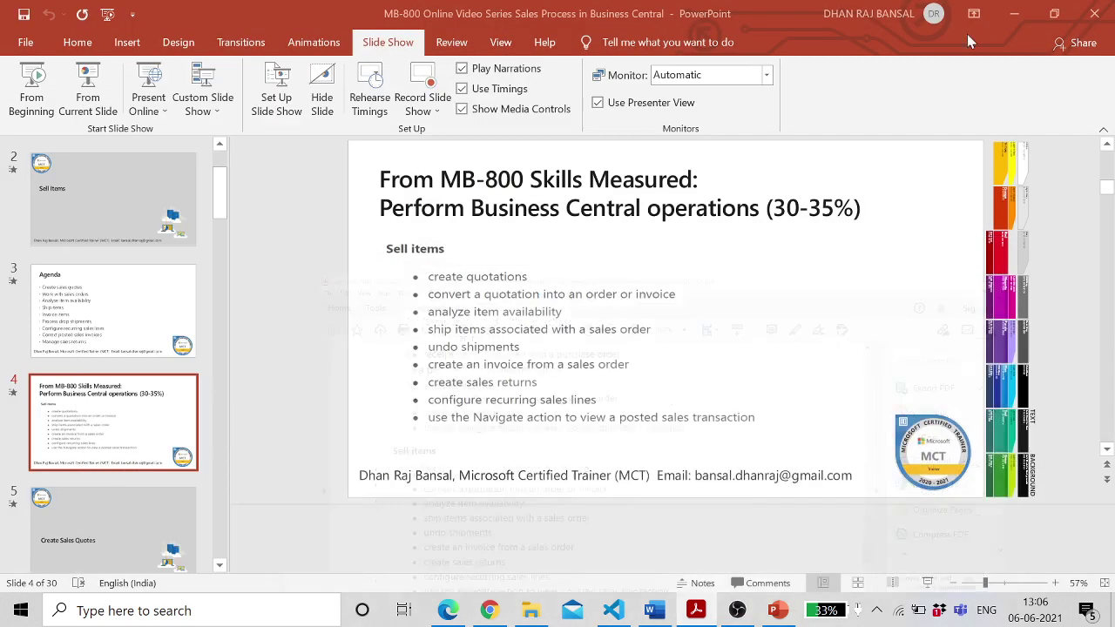
{"action": "left_click", "coordinate": [90, 80]}
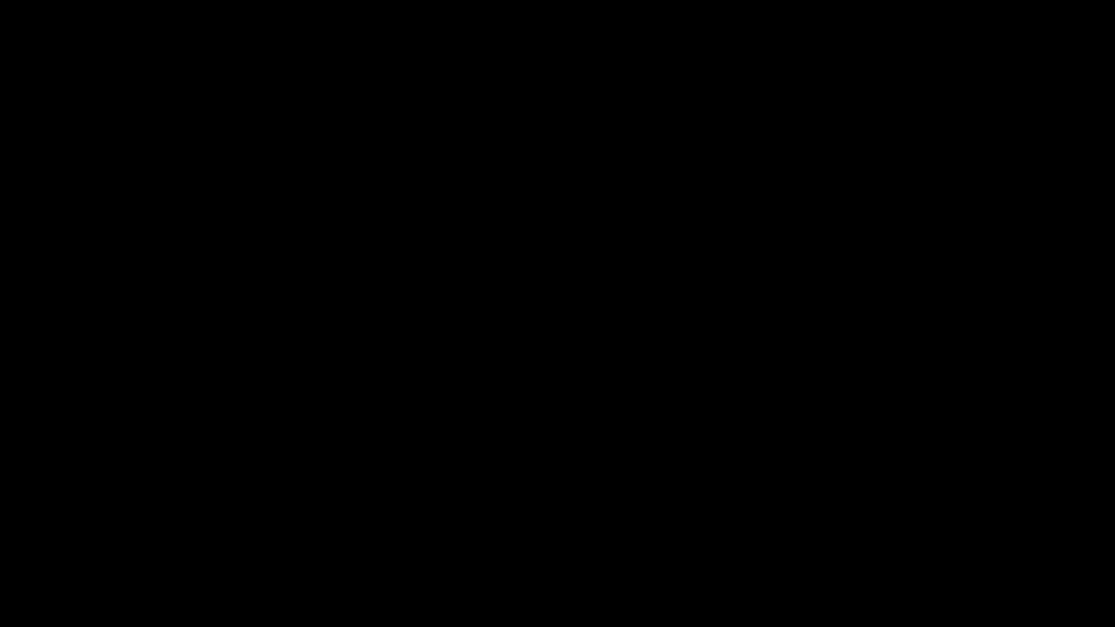
{"action": "key", "text": "Right"}
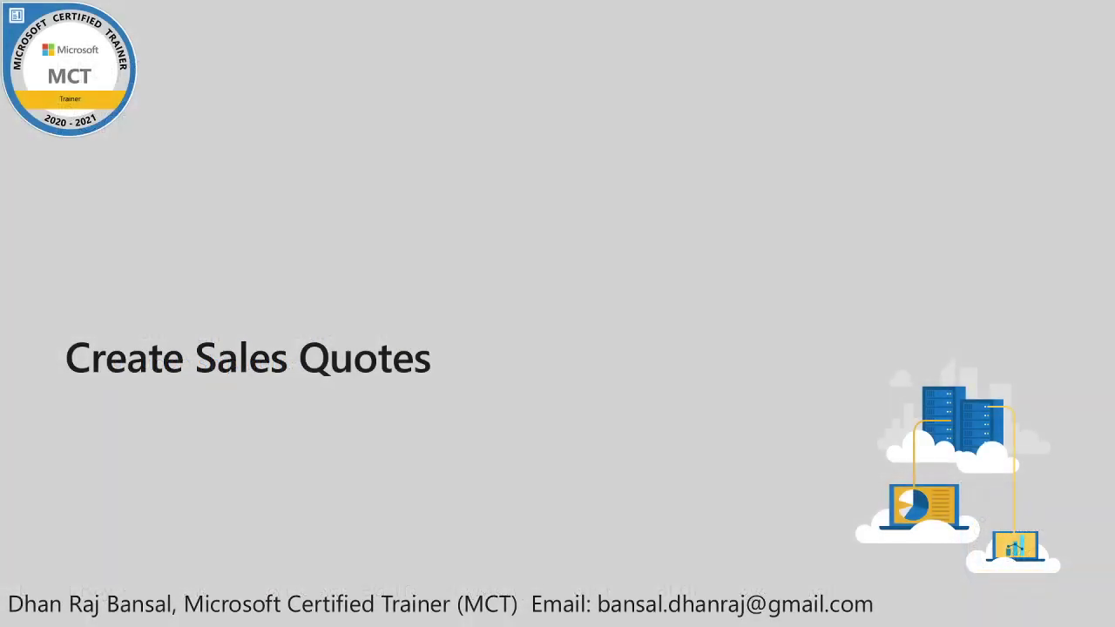
{"action": "key", "text": "Escape"}
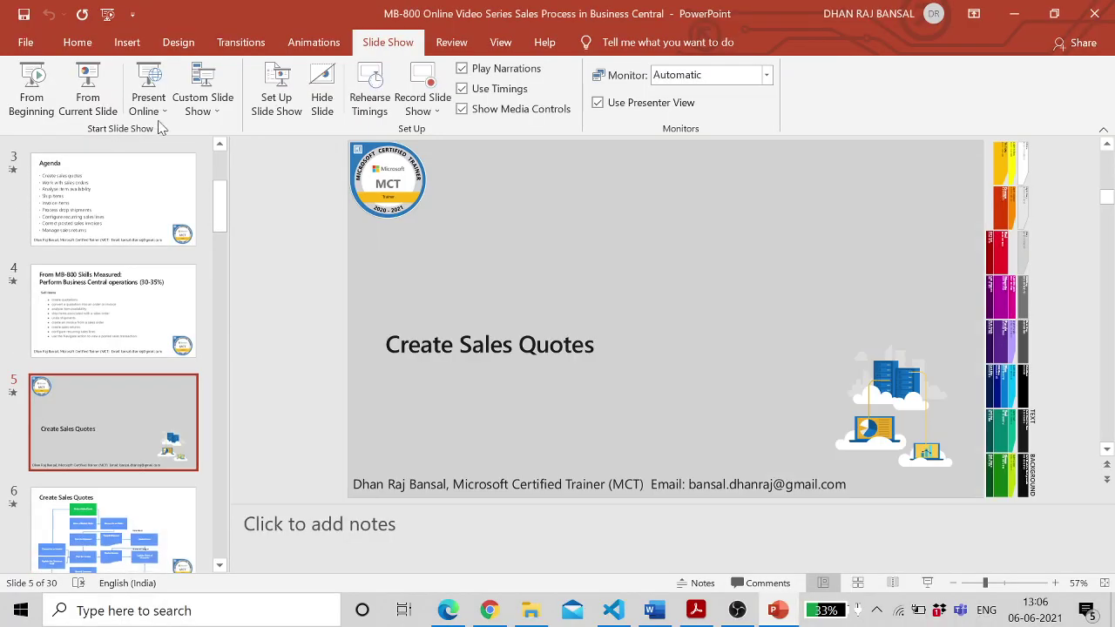
Switch to Business Central in the browser and view the Adatum Corporation customer card, returning to the customer list
{"action": "left_click", "coordinate": [1012, 15]}
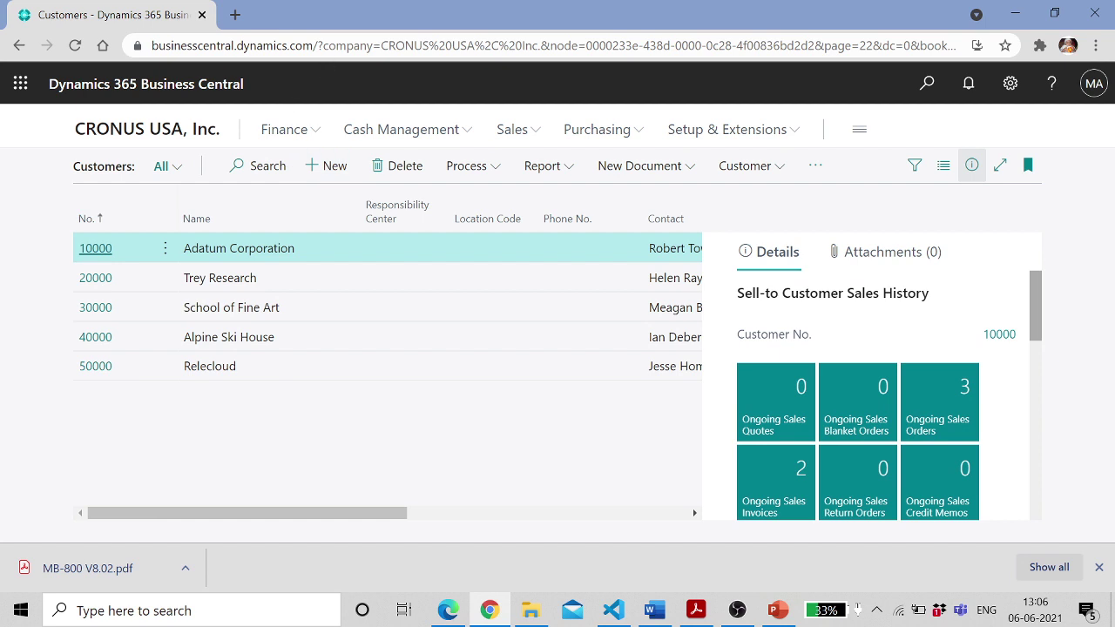
{"action": "left_click", "coordinate": [339, 45]}
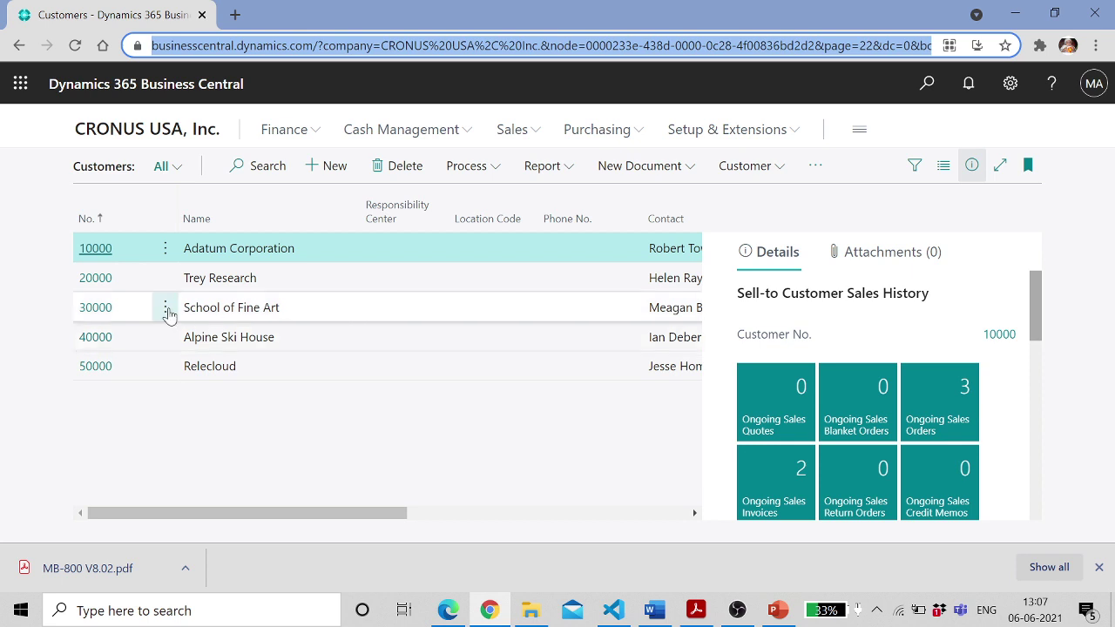
{"action": "left_click_drag", "start_coordinate": [94, 247], "coordinate": [144, 257]}
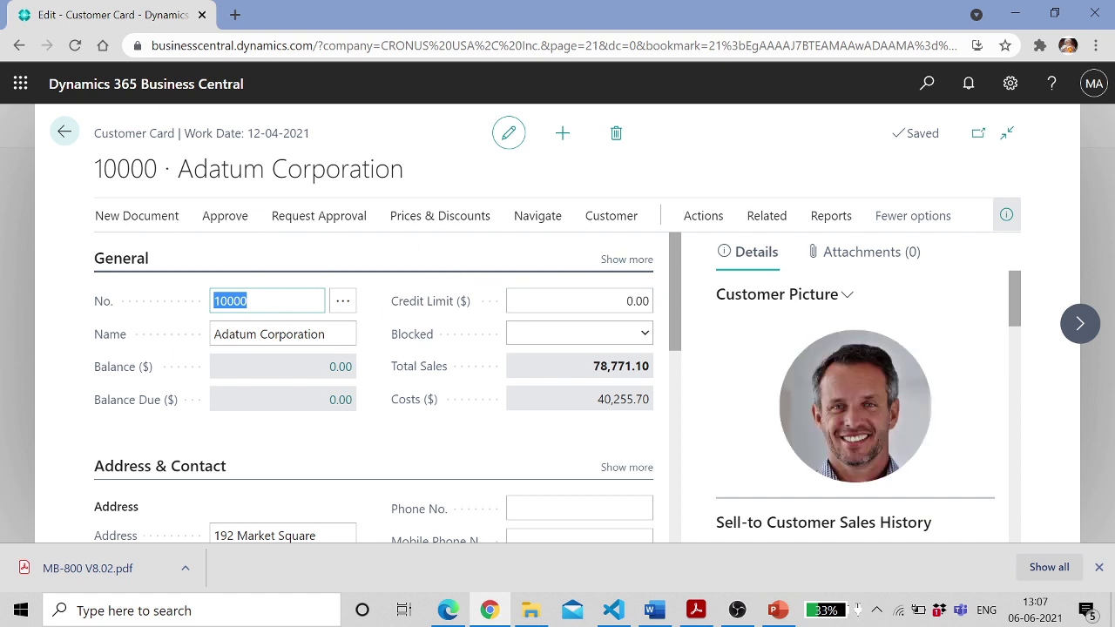
{"action": "left_click", "coordinate": [65, 135]}
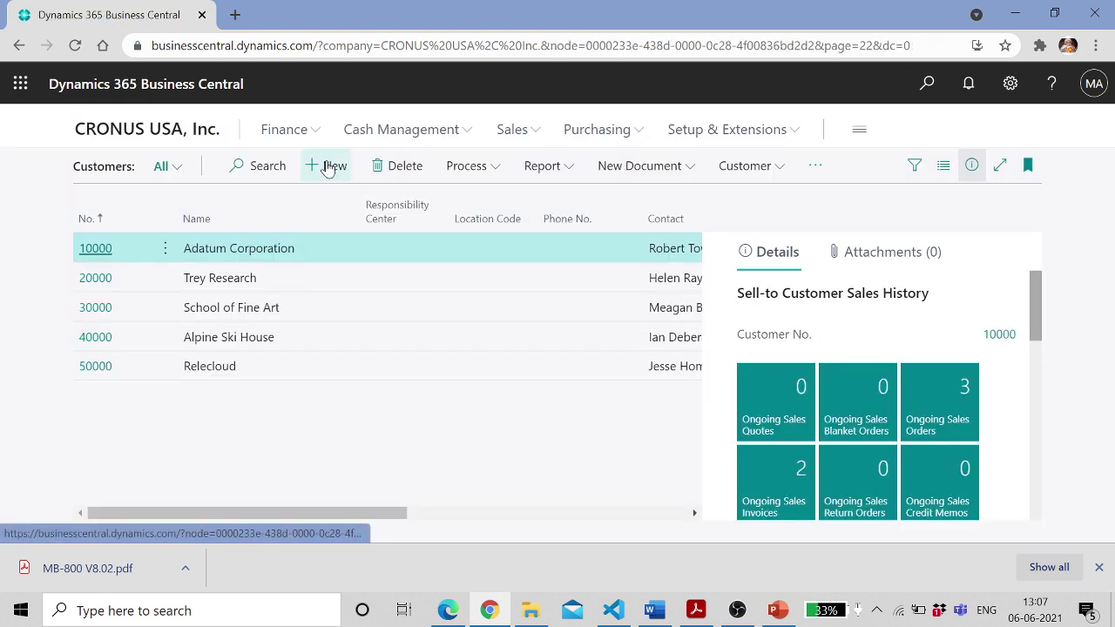
Create a customer from the Cash-Payment / Retail Customer (Cash) template and name it New Customer
{"action": "left_click", "coordinate": [329, 168]}
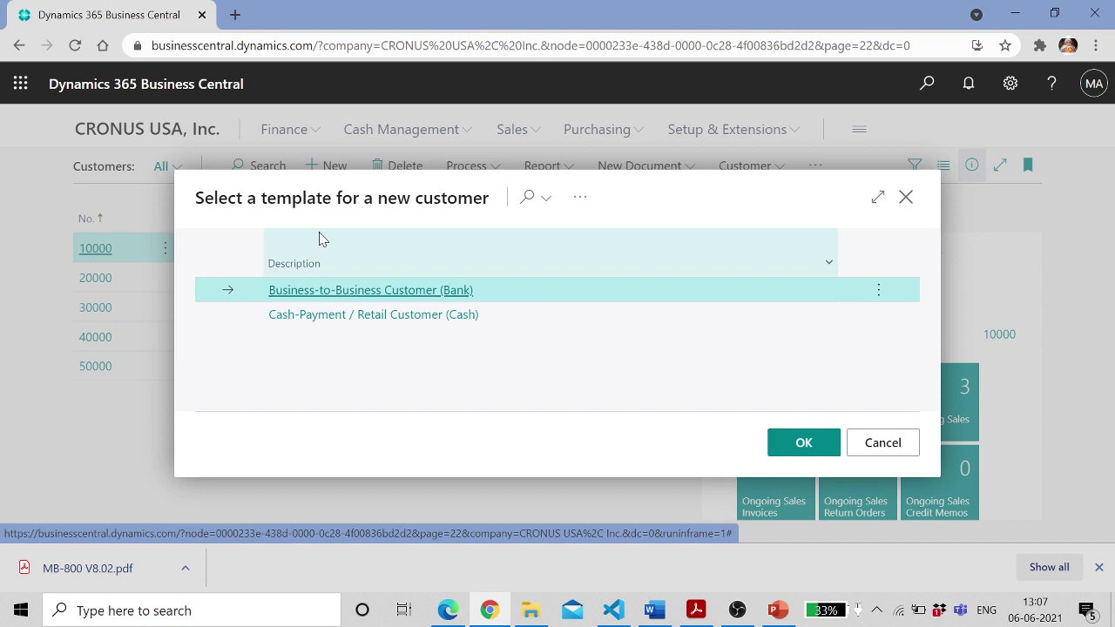
{"action": "double_click", "coordinate": [398, 321]}
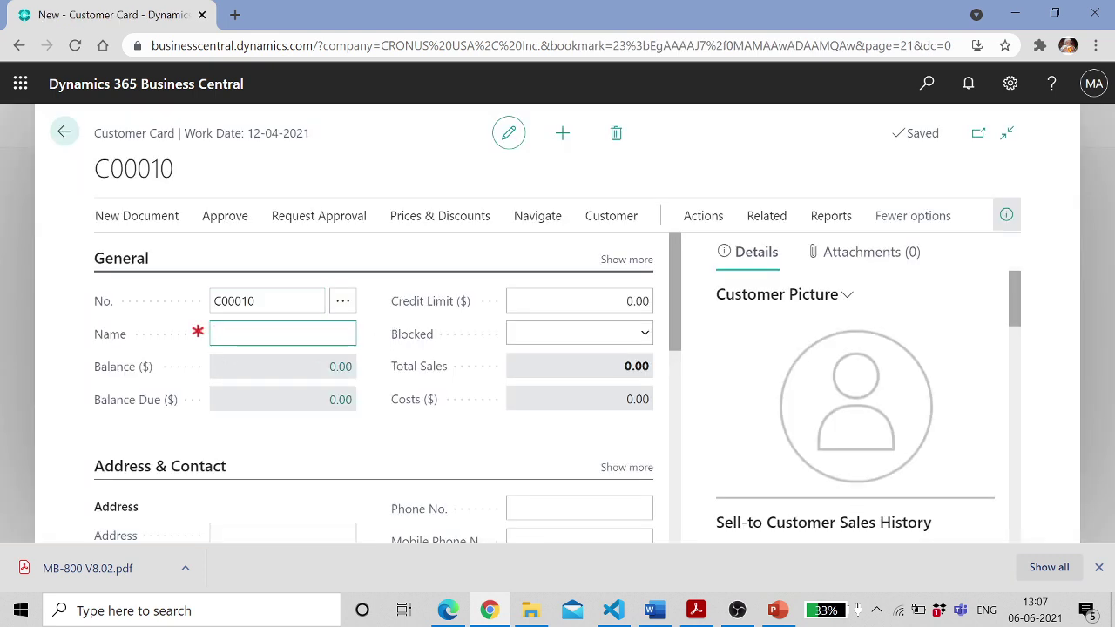
{"action": "type", "text": "New "}
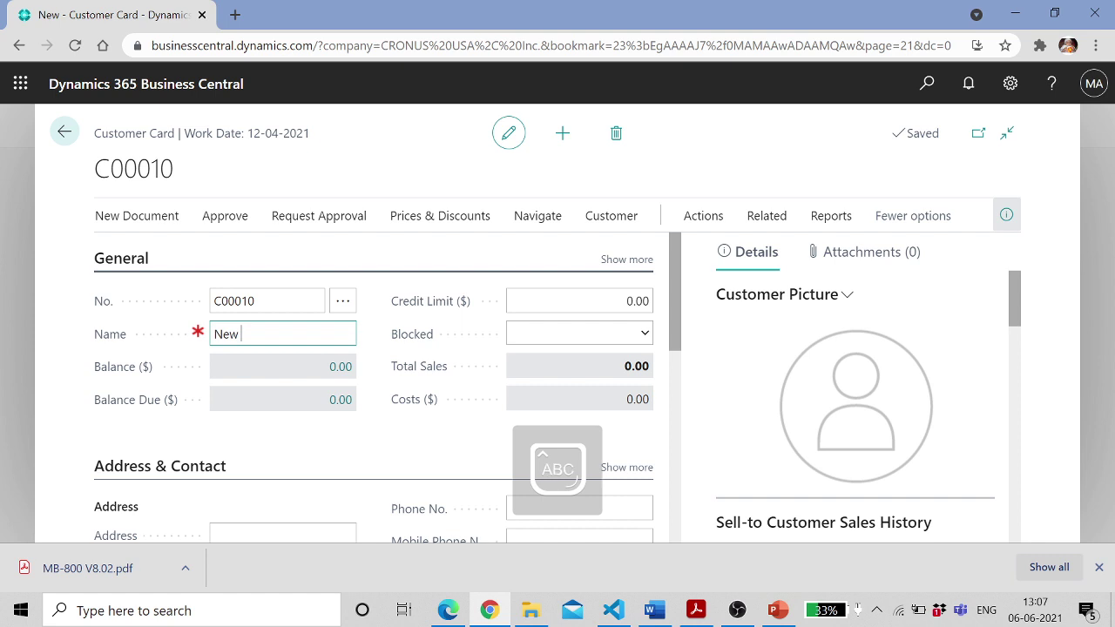
{"action": "type", "text": "Customer"}
{"action": "key", "text": "Tab"}
{"action": "key", "text": "Tab"}
Expand the Invoicing section of the new customer card and review its tax and posting settings
{"action": "left_click_drag", "start_coordinate": [679, 307], "coordinate": [658, 435]}
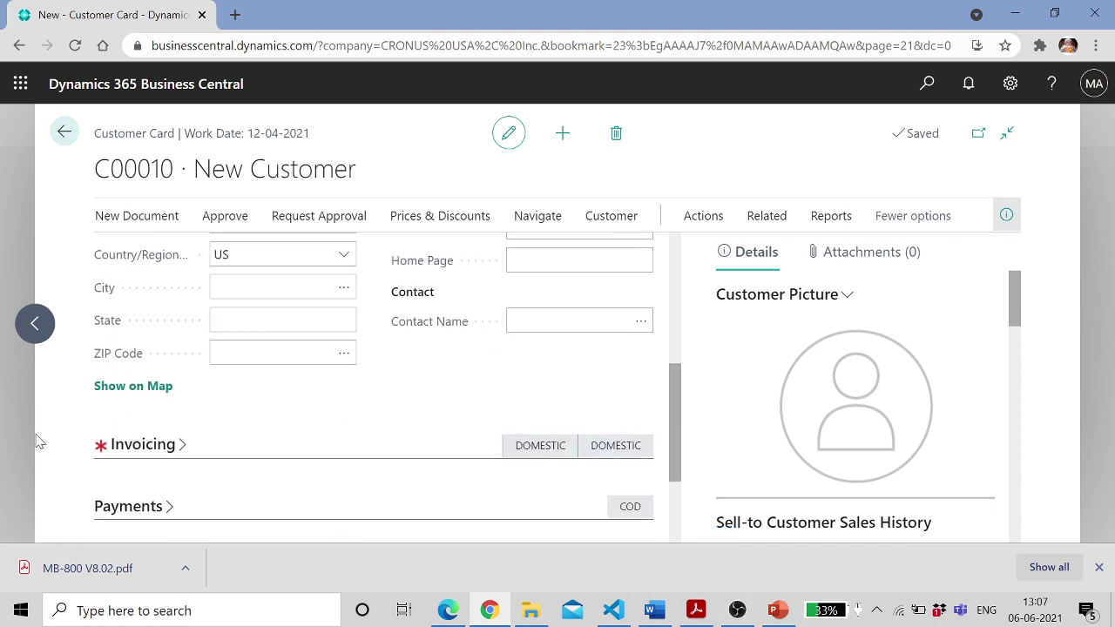
{"action": "left_click", "coordinate": [127, 453]}
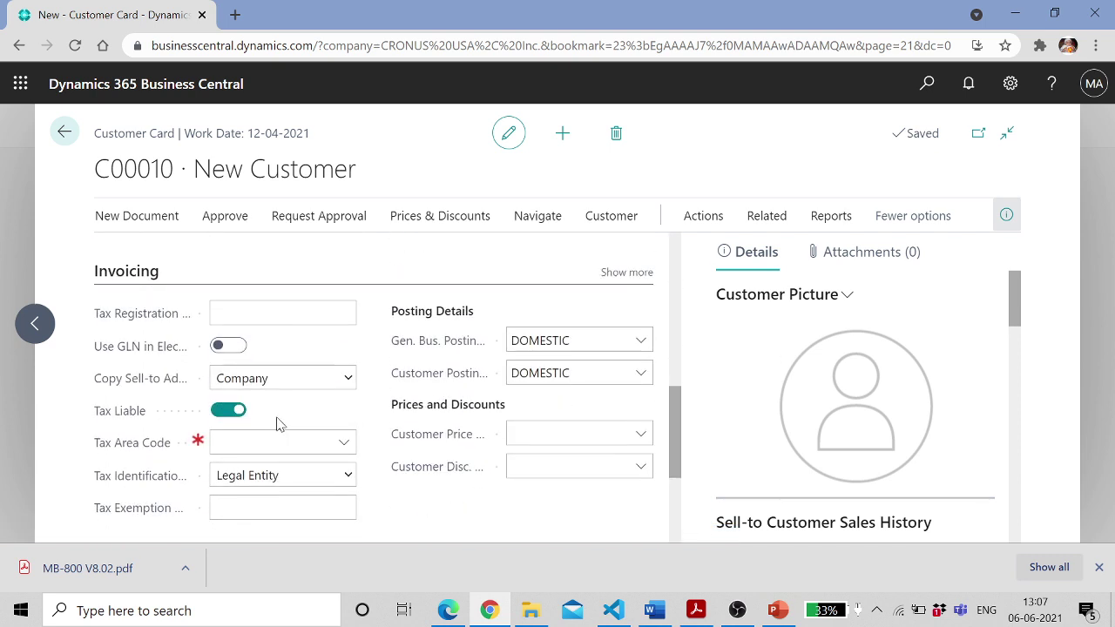
{"action": "scroll", "coordinate": [371, 373], "scroll_direction": "down", "scroll_amount": 1}
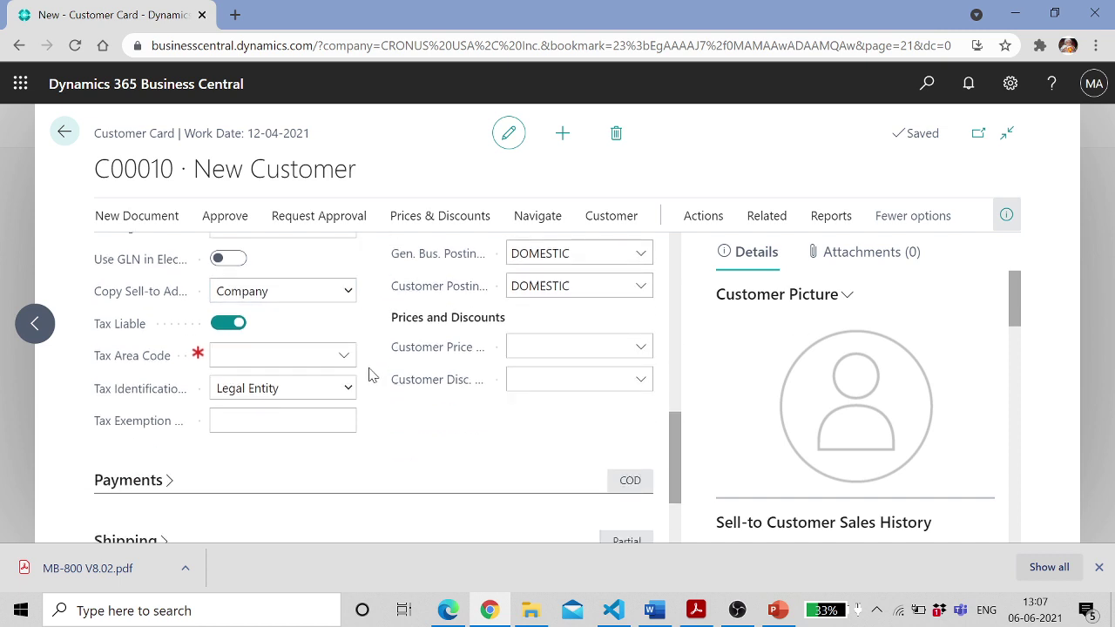
{"action": "scroll", "coordinate": [369, 375], "scroll_direction": "up", "scroll_amount": 1}
{"action": "scroll", "coordinate": [370, 374], "scroll_direction": "down", "scroll_amount": 2}
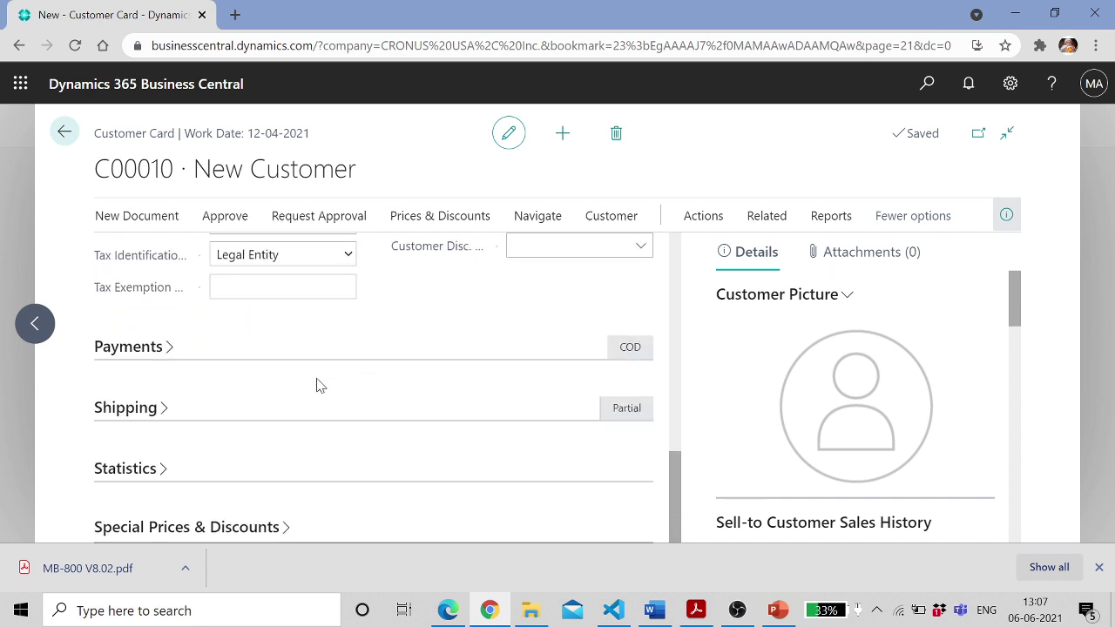
Expand the Payments section and review the available payment terms codes
{"action": "left_click", "coordinate": [168, 351]}
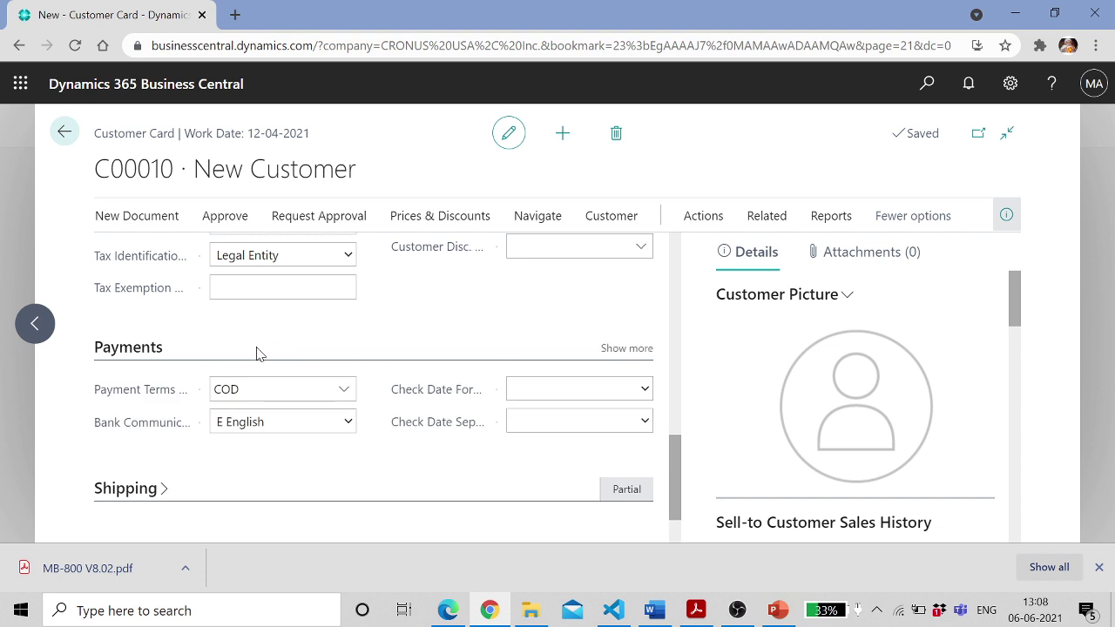
{"action": "left_click", "coordinate": [345, 391]}
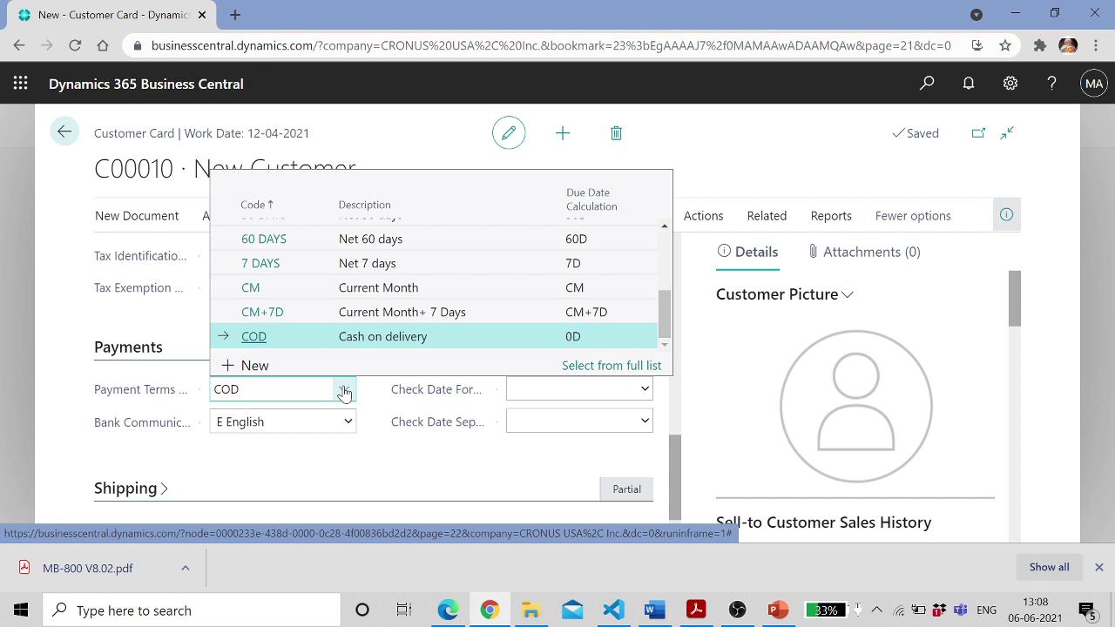
{"action": "scroll", "coordinate": [379, 450], "scroll_direction": "down", "scroll_amount": 1}
Expand the Shipping section and review the choices for Ship-to Code and Location Code without selecting any
{"action": "left_click", "coordinate": [166, 407]}
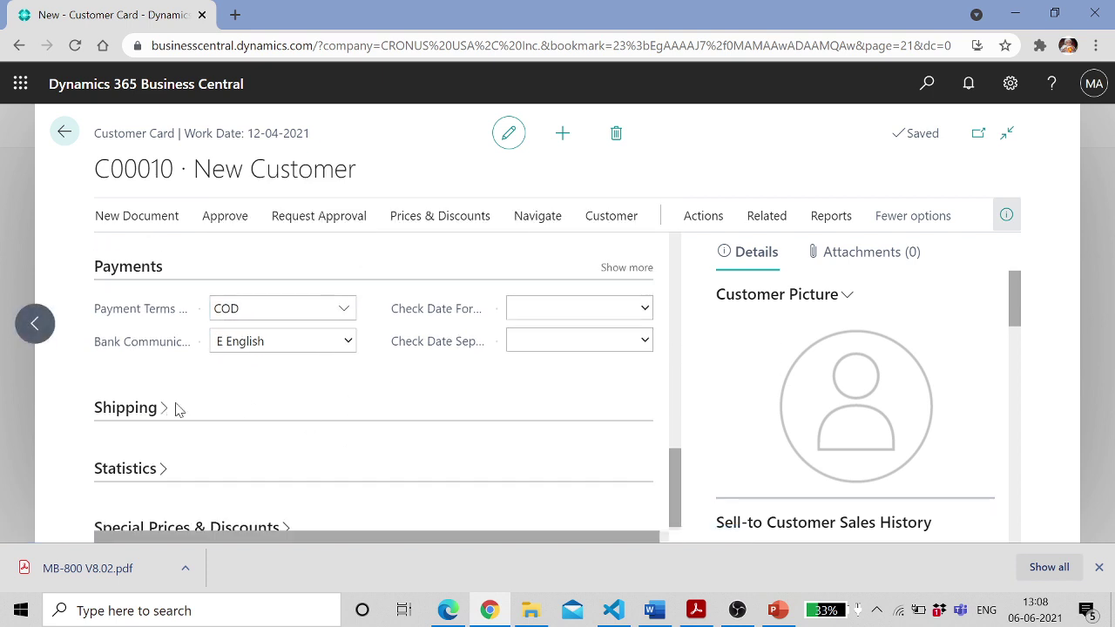
{"action": "scroll", "coordinate": [297, 393], "scroll_direction": "down", "scroll_amount": 2}
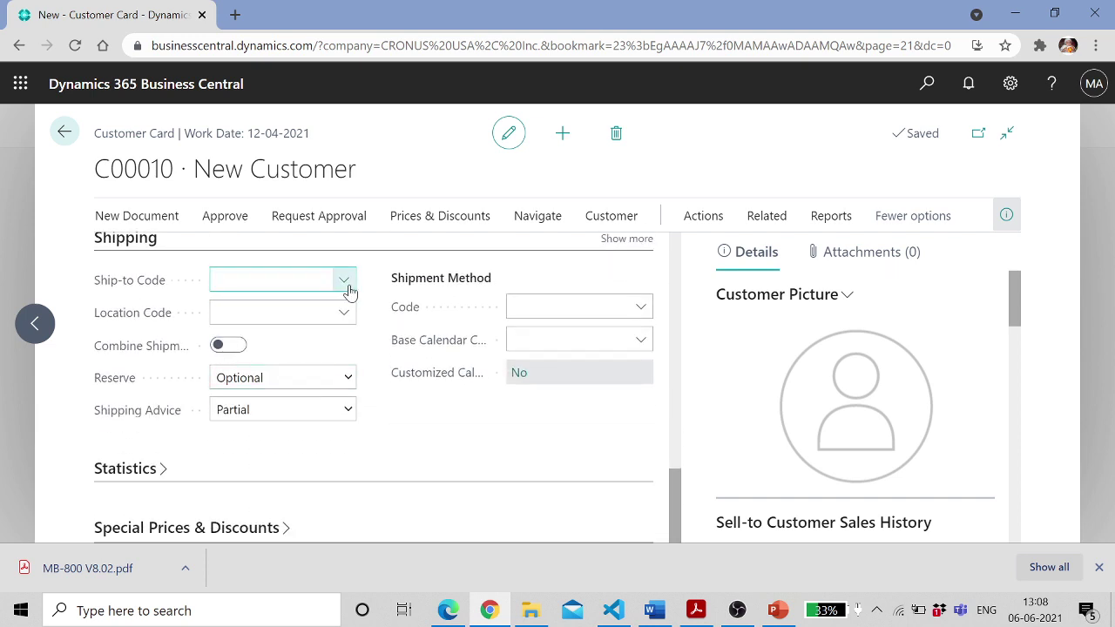
{"action": "left_click", "coordinate": [348, 291]}
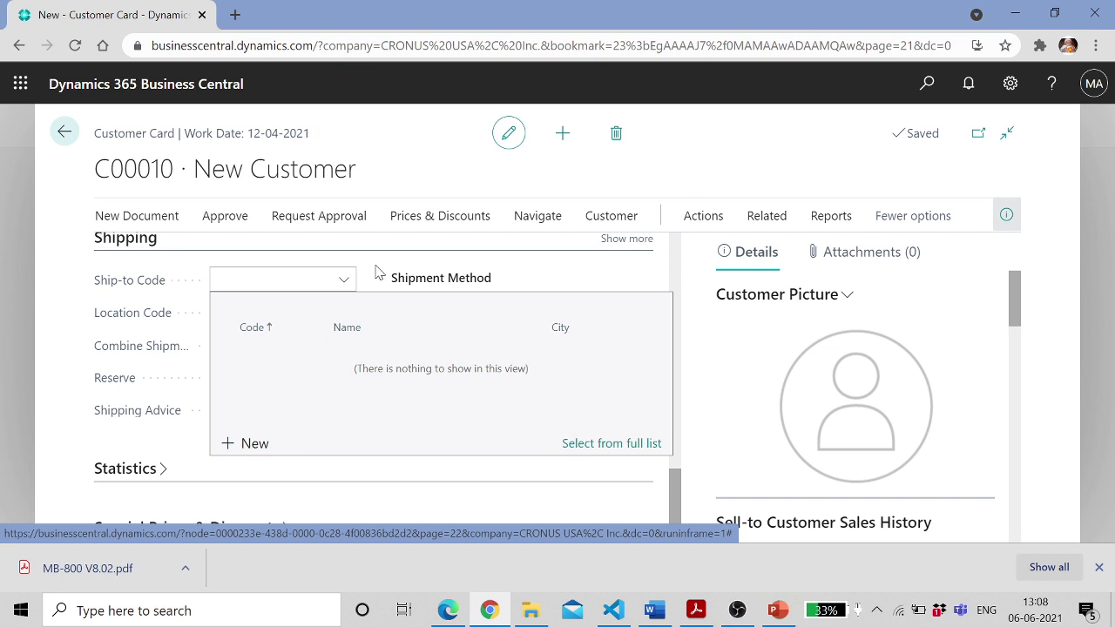
{"action": "left_click", "coordinate": [379, 272]}
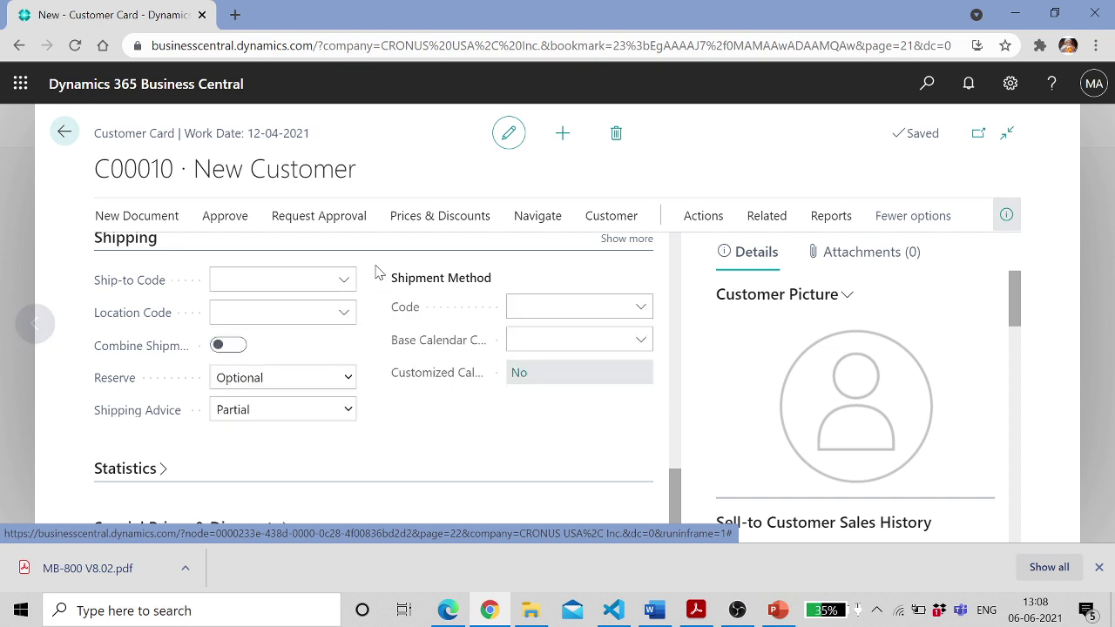
{"action": "key", "text": "Tab"}
{"action": "left_click", "coordinate": [341, 316]}
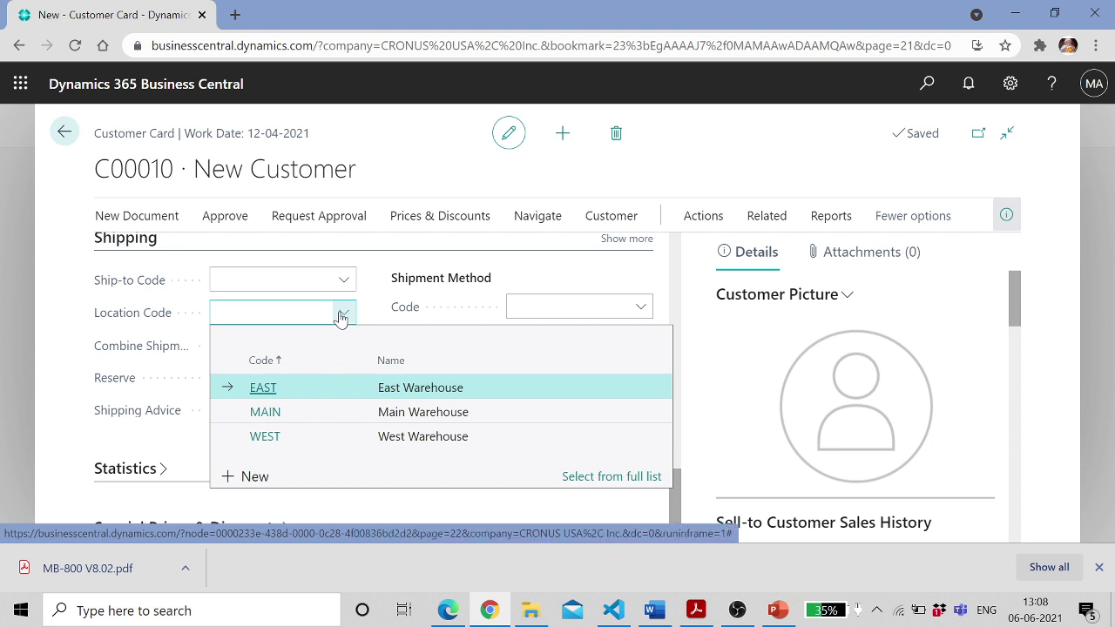
{"action": "left_click", "coordinate": [51, 303]}
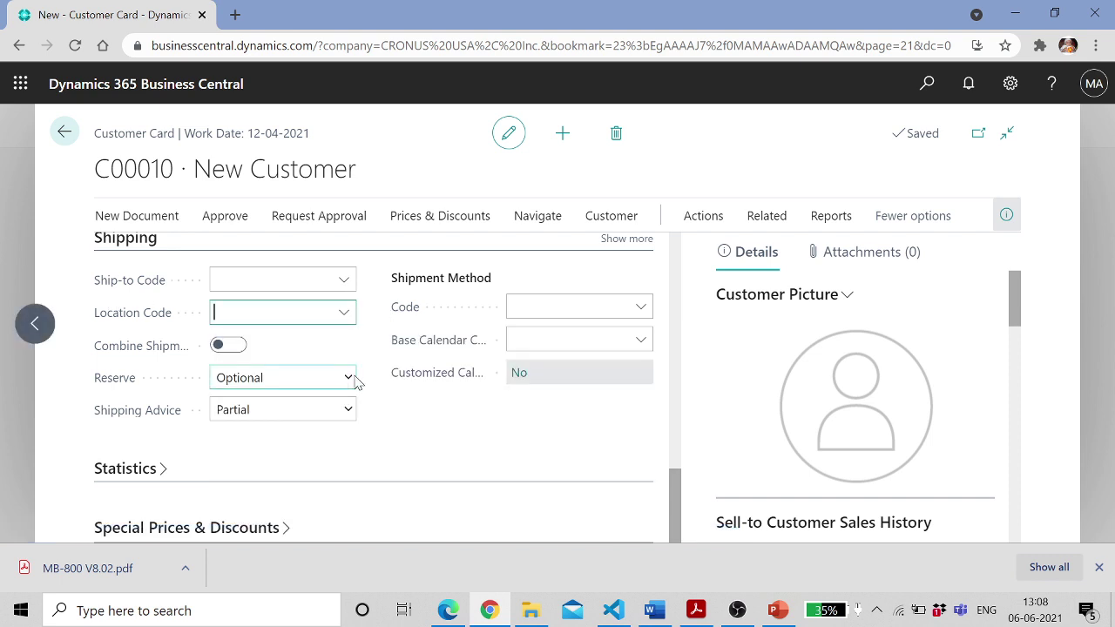
Expand the Statistics and Special Prices & Discounts sections of the customer card and look over their contents
{"action": "left_click", "coordinate": [162, 470]}
{"action": "scroll", "coordinate": [236, 445], "scroll_direction": "down", "scroll_amount": 3}
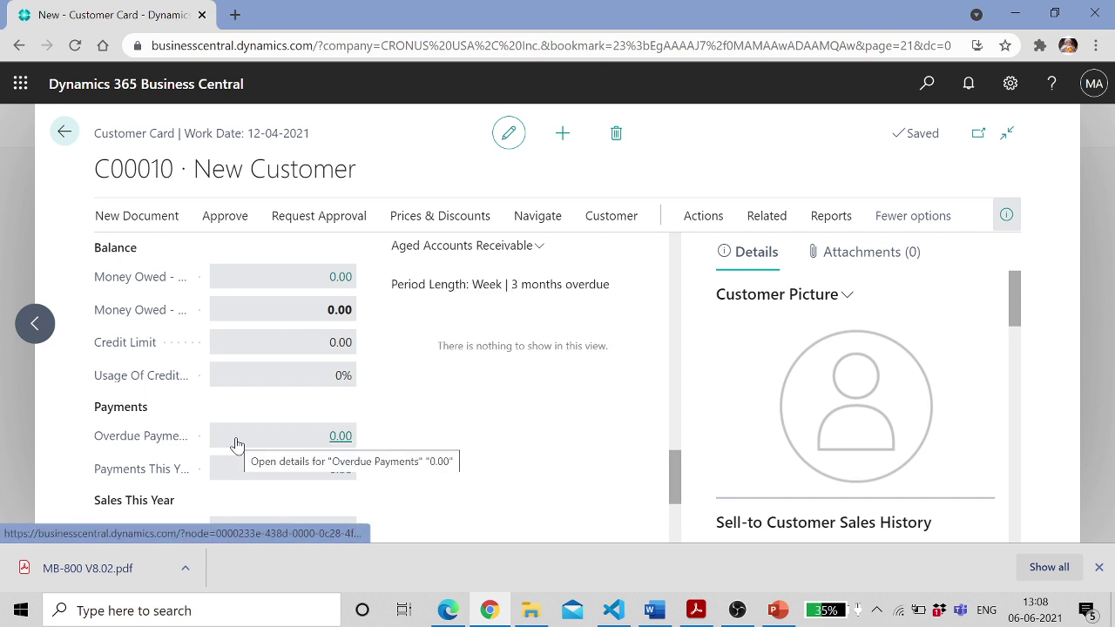
{"action": "scroll", "coordinate": [239, 445], "scroll_direction": "up", "scroll_amount": 1}
{"action": "scroll", "coordinate": [234, 443], "scroll_direction": "down", "scroll_amount": 5}
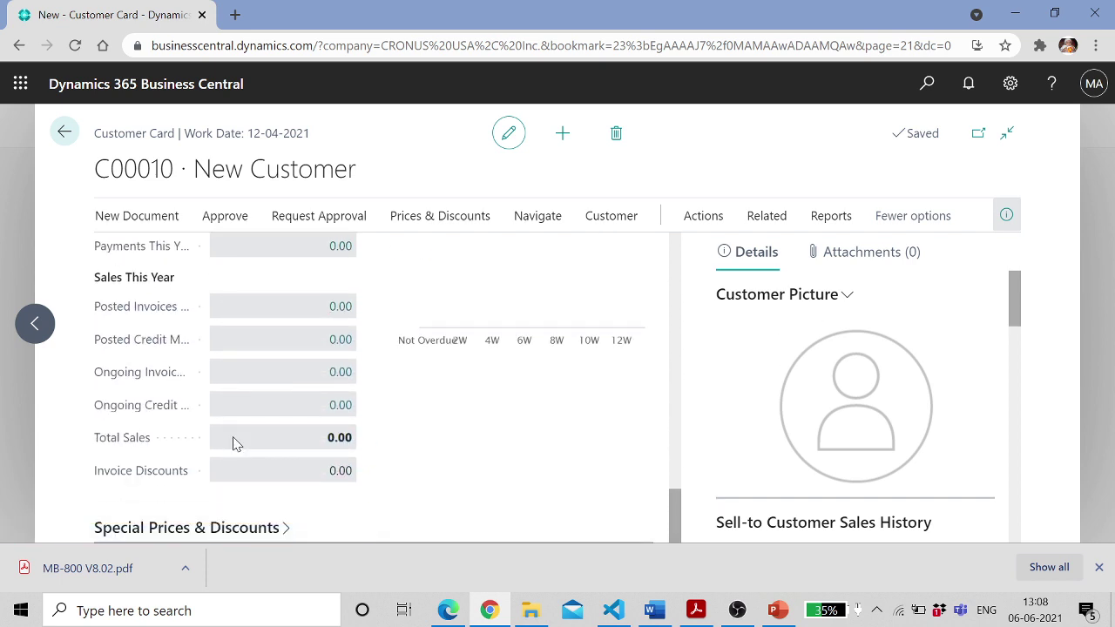
{"action": "left_click", "coordinate": [275, 528]}
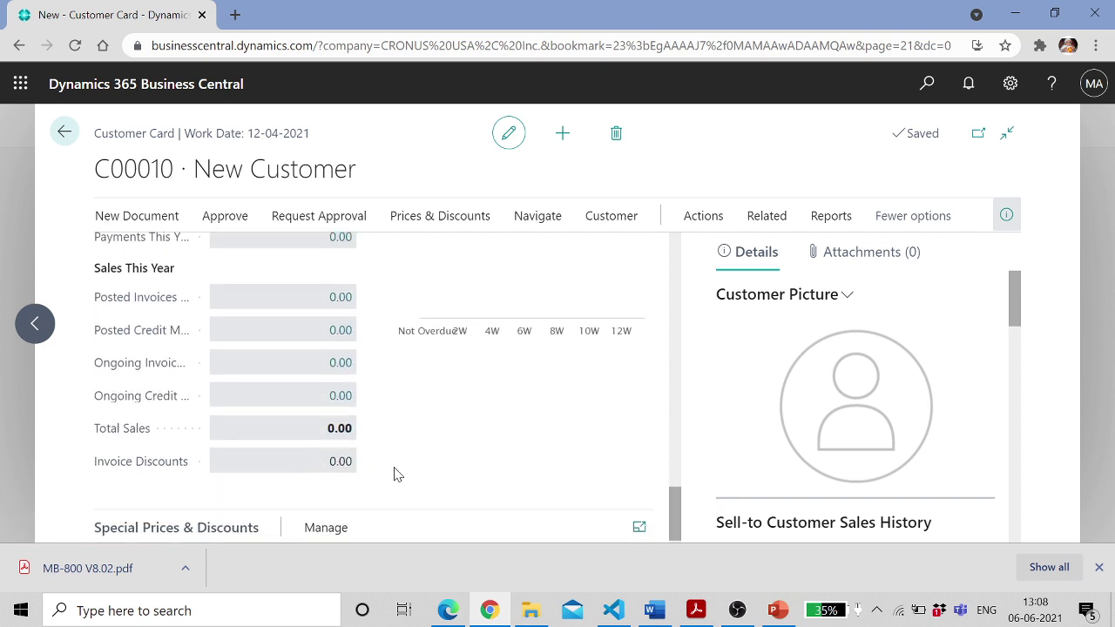
{"action": "scroll", "coordinate": [392, 473], "scroll_direction": "up", "scroll_amount": 15}
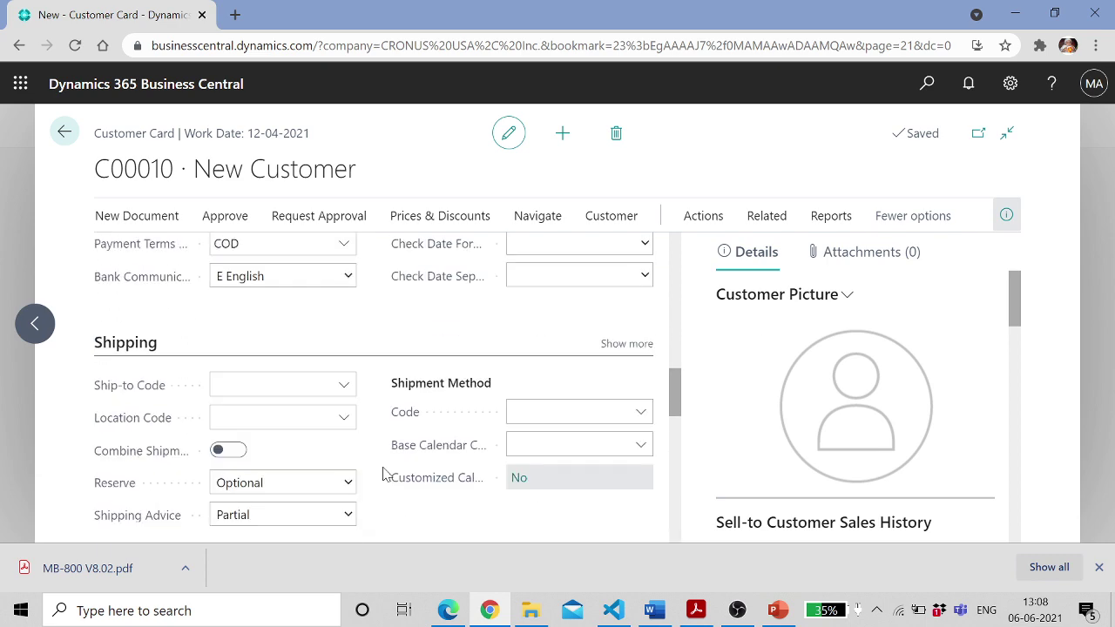
Leave the customer card, search for "sales & rec" and open the Sales & Receivables Setup page
{"action": "left_click", "coordinate": [65, 131]}
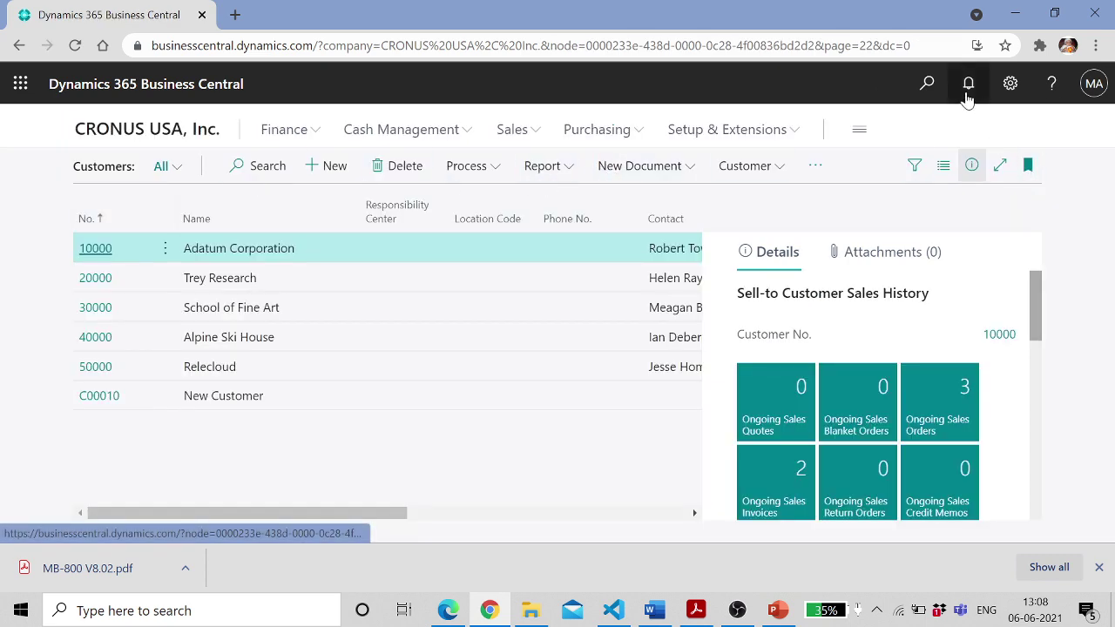
{"action": "left_click", "coordinate": [927, 84]}
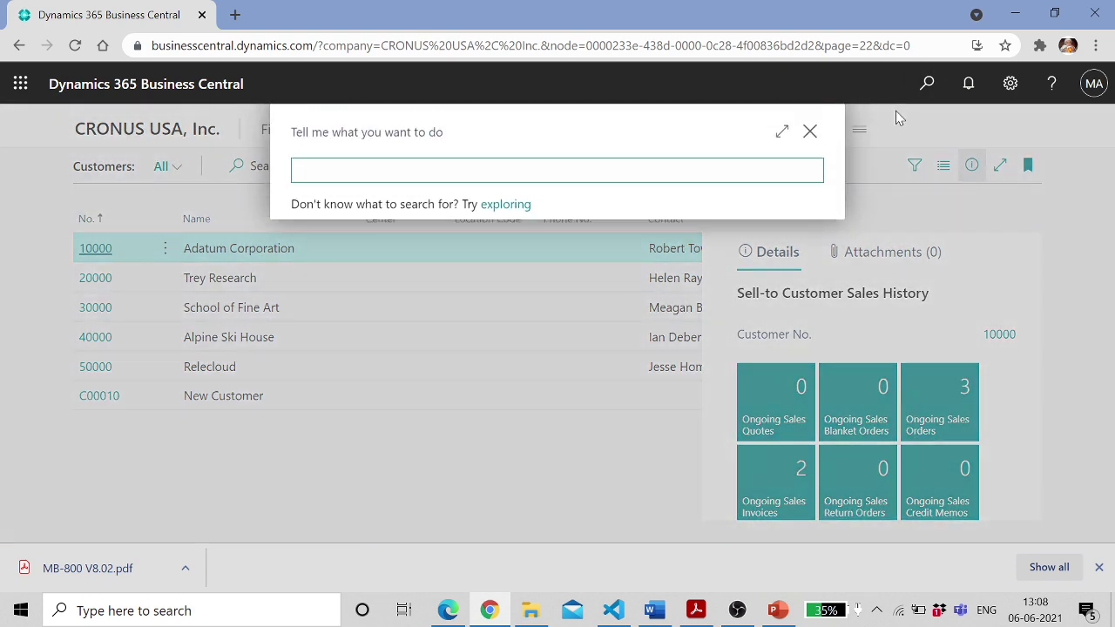
{"action": "type", "text": "sales & rec"}
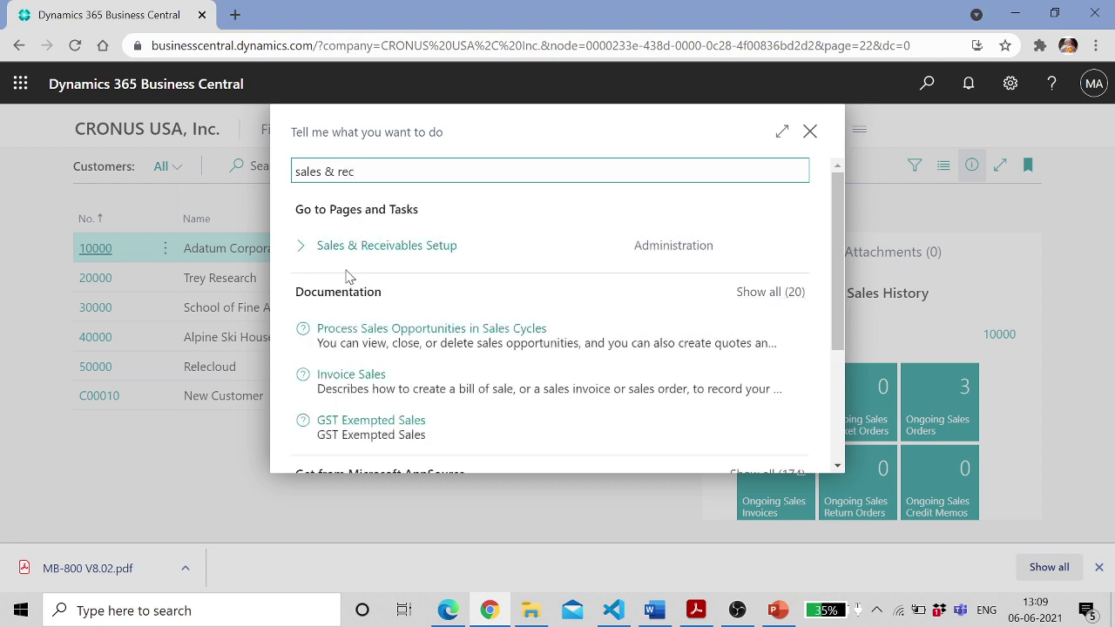
{"action": "left_click", "coordinate": [386, 249]}
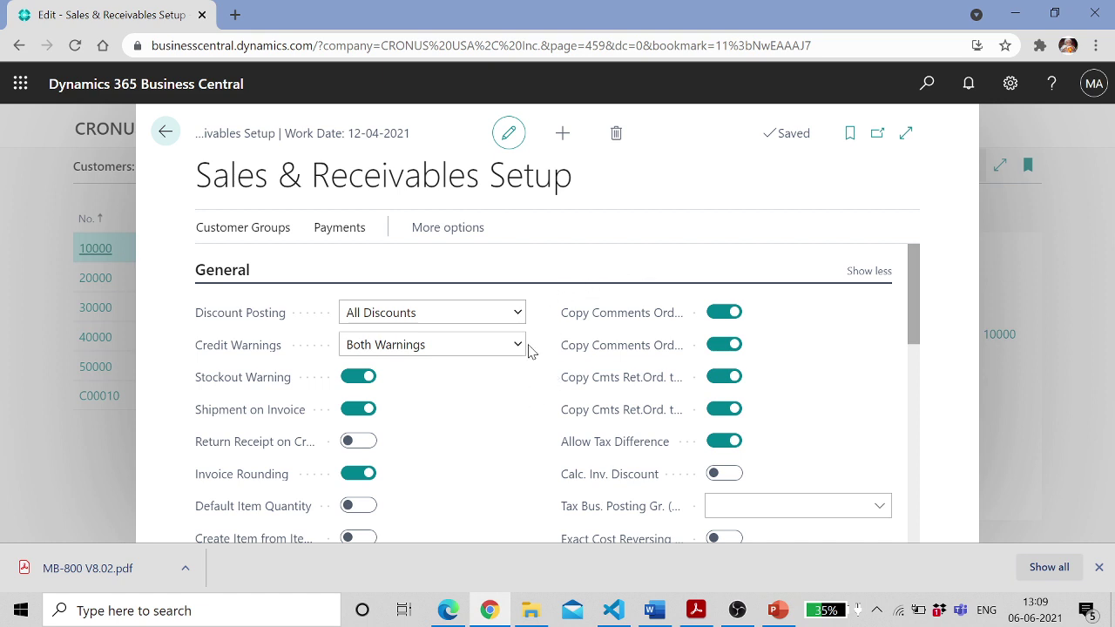
Review the available choices for Discount Posting and Credit Warnings in the General section without changing either setting
{"action": "left_click", "coordinate": [520, 314]}
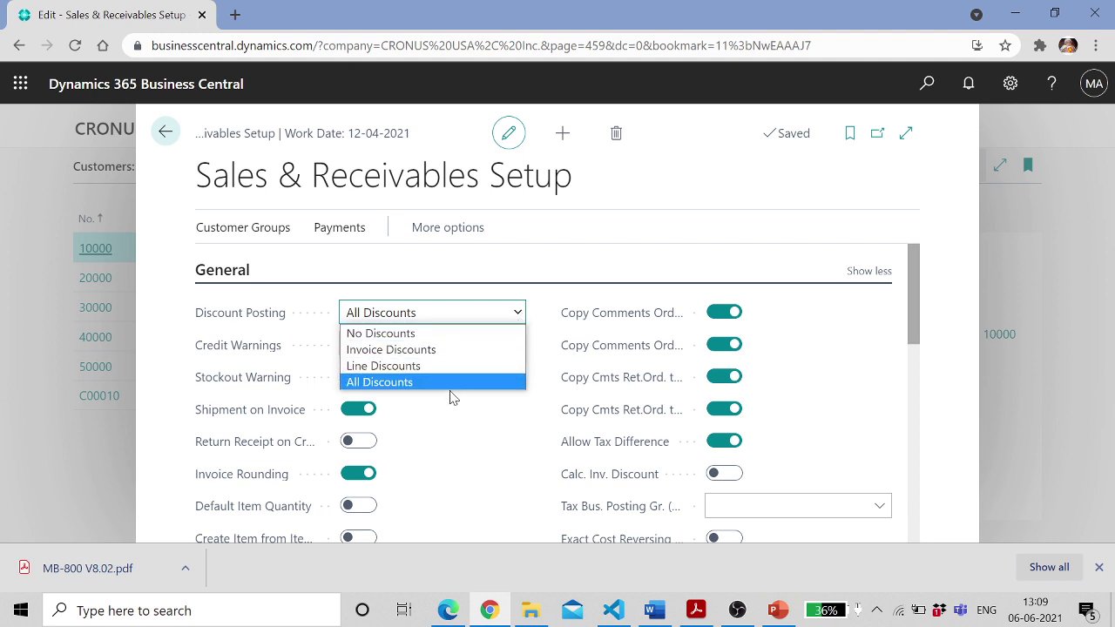
{"action": "left_click", "coordinate": [444, 418]}
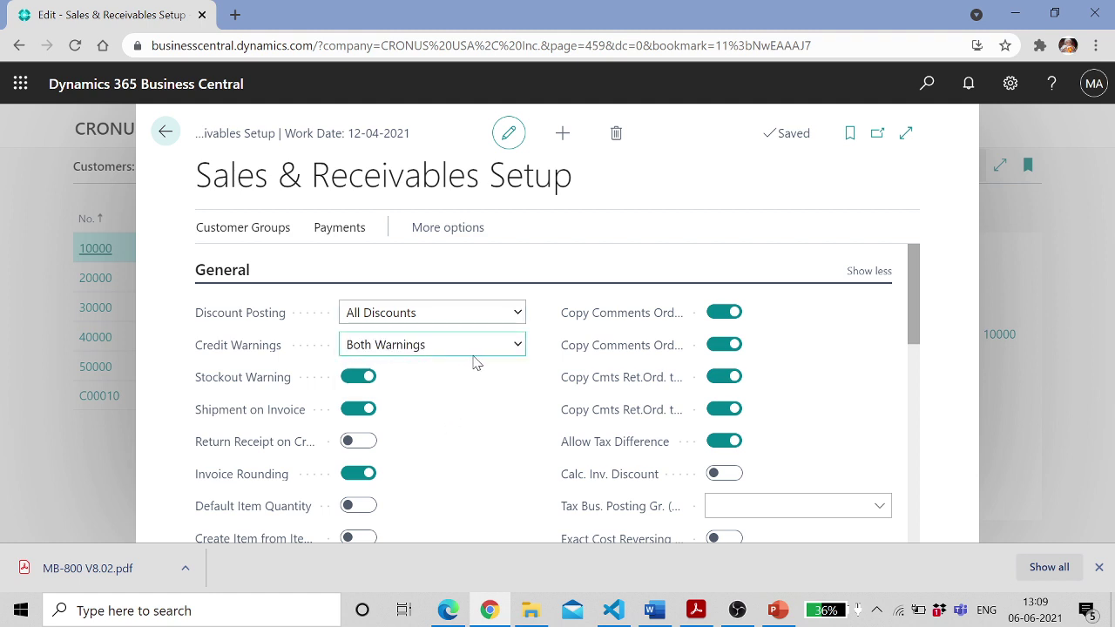
{"action": "left_click", "coordinate": [519, 347]}
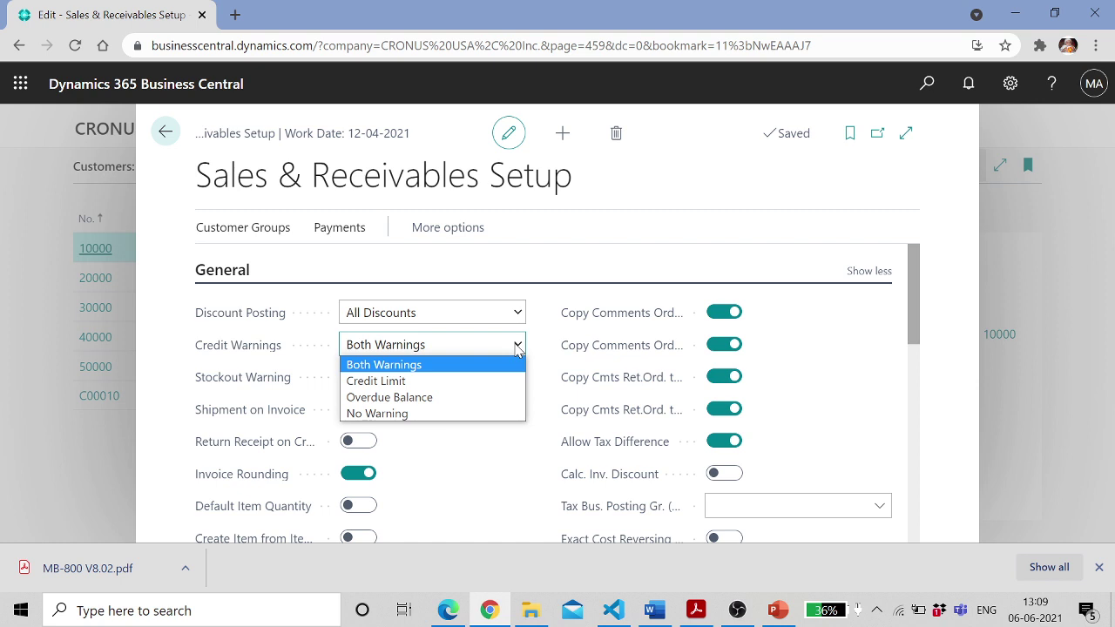
{"action": "left_click", "coordinate": [518, 347]}
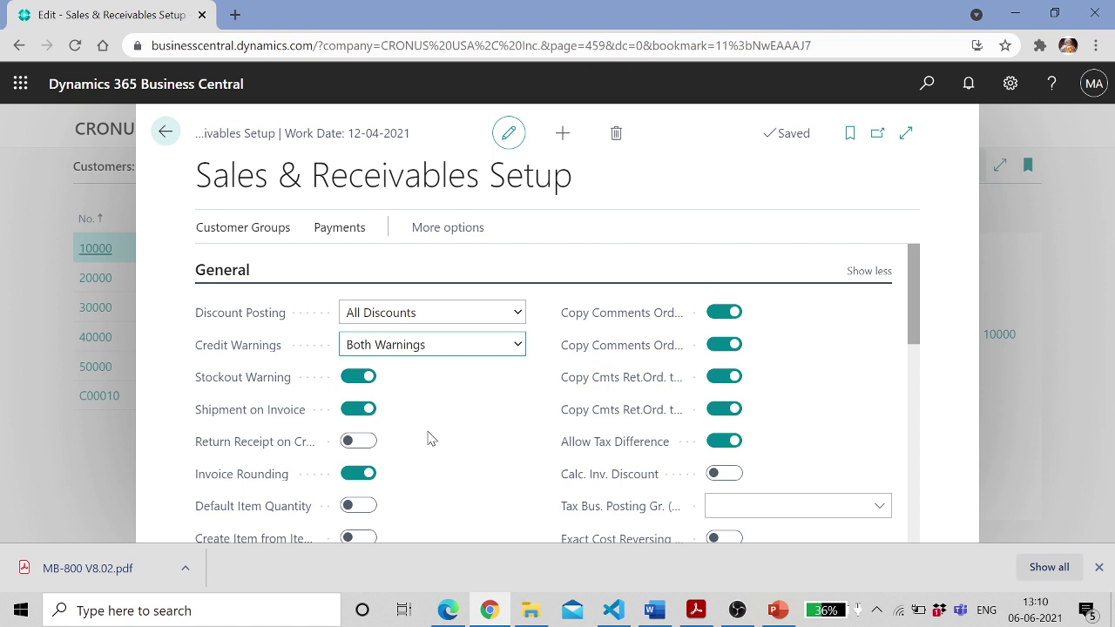
Review the choices for Logo Position on Documents and Default Posting Date, keeping both settings as they are
{"action": "scroll", "coordinate": [428, 438], "scroll_direction": "down", "scroll_amount": 1}
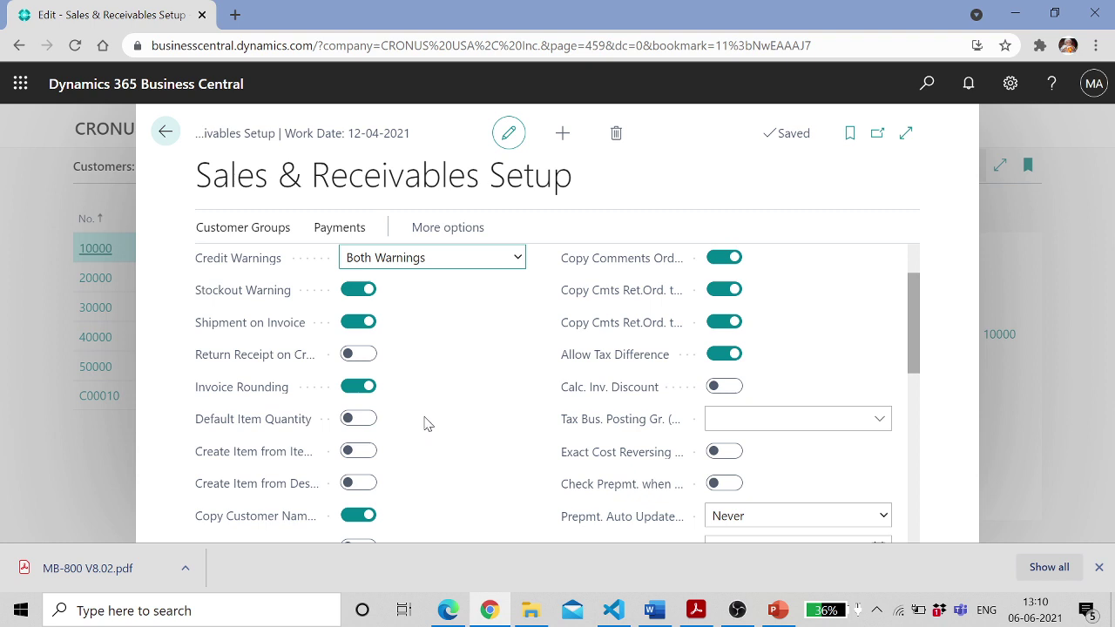
{"action": "scroll", "coordinate": [426, 423], "scroll_direction": "down", "scroll_amount": 2}
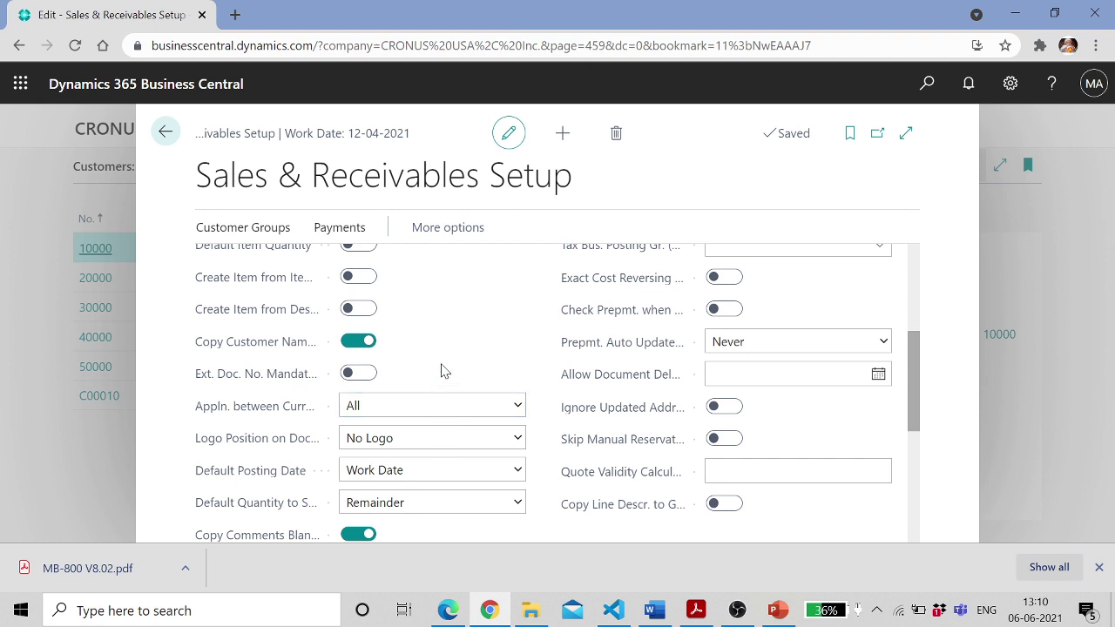
{"action": "scroll", "coordinate": [444, 371], "scroll_direction": "down", "scroll_amount": 1}
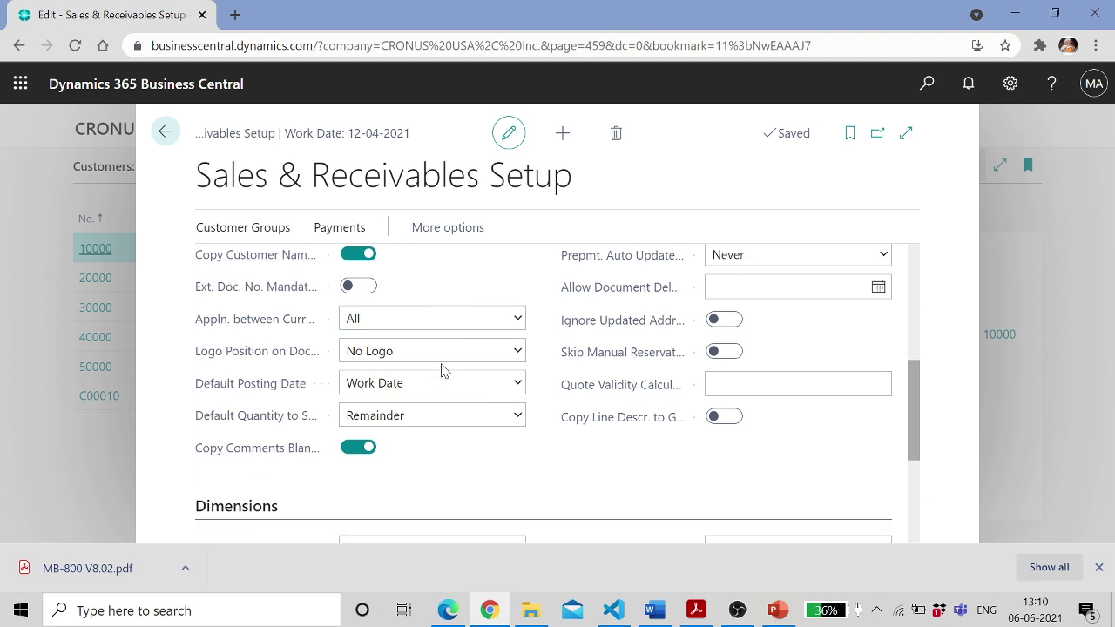
{"action": "left_click", "coordinate": [518, 352]}
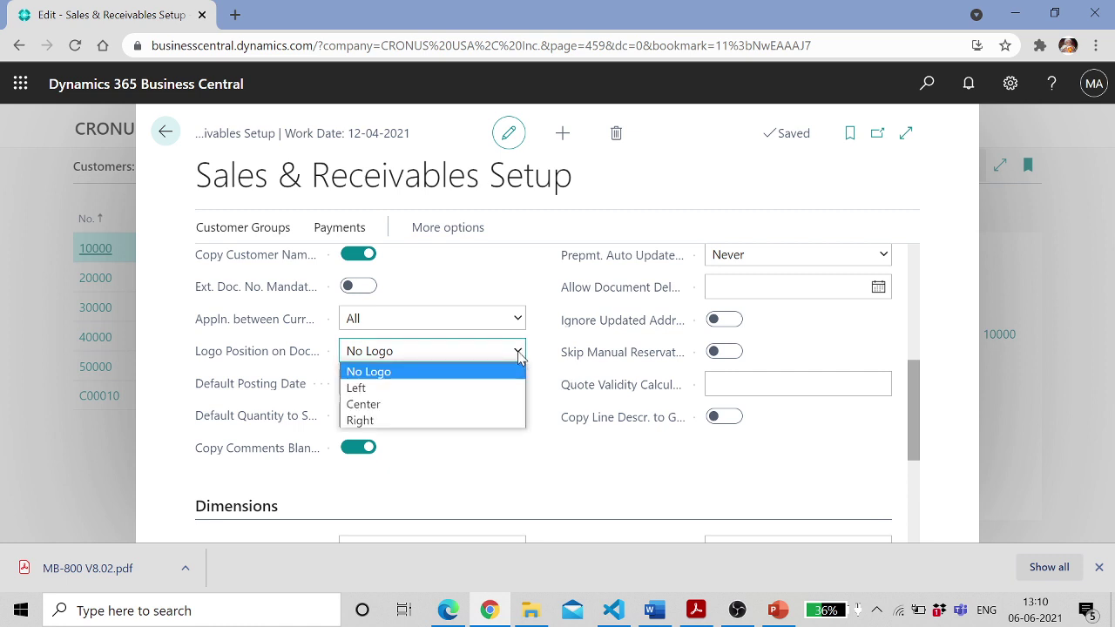
{"action": "left_click", "coordinate": [518, 354]}
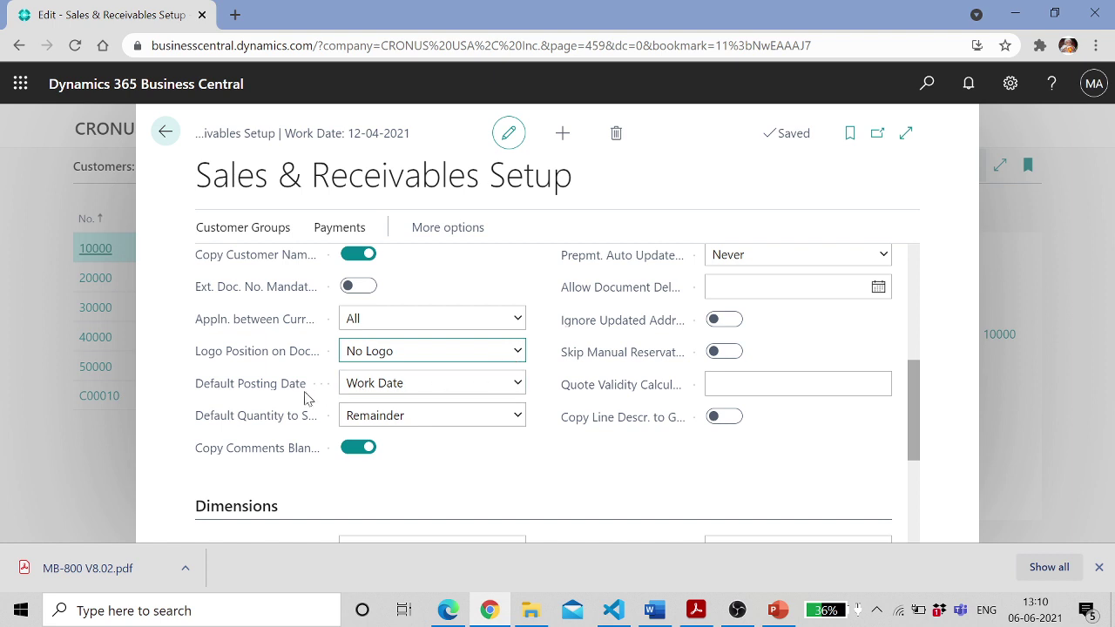
{"action": "left_click", "coordinate": [516, 385]}
{"action": "left_click", "coordinate": [516, 384]}
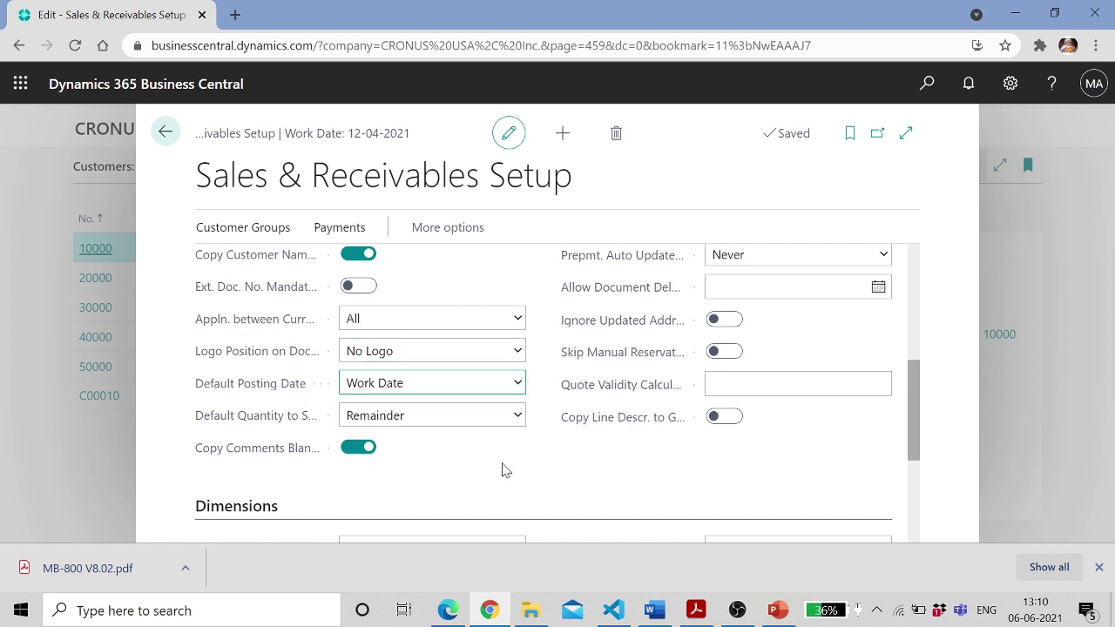
Look over the remaining General settings, then expand the Number Series section and review its codes, including the choices for Quote Nos
{"action": "scroll", "coordinate": [496, 461], "scroll_direction": "up", "scroll_amount": 1}
{"action": "scroll", "coordinate": [492, 451], "scroll_direction": "up", "scroll_amount": 3}
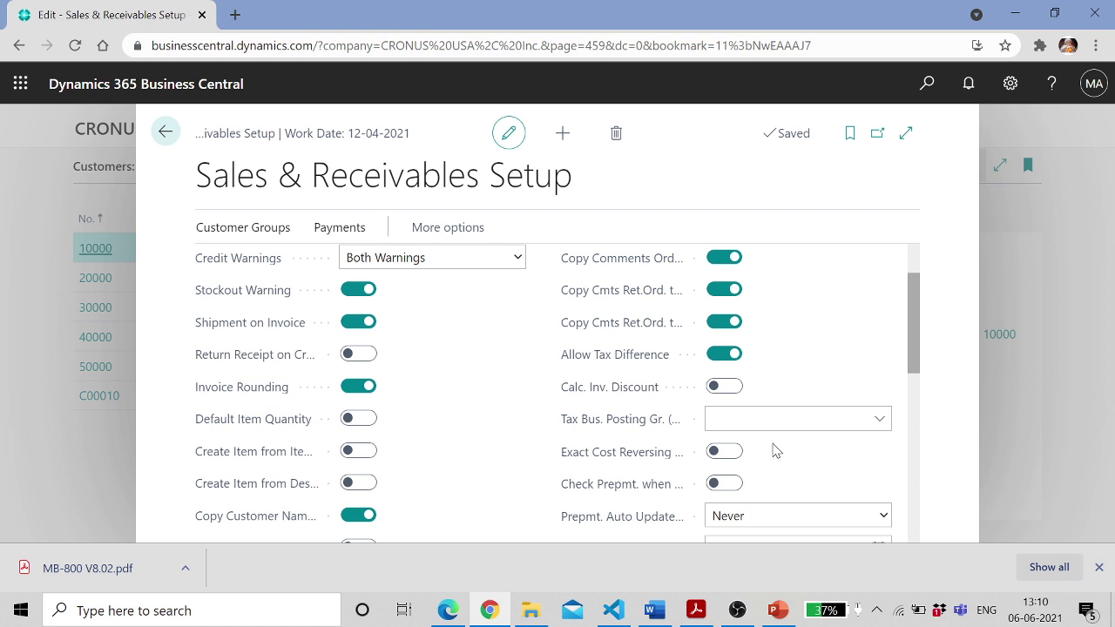
{"action": "scroll", "coordinate": [773, 451], "scroll_direction": "up", "scroll_amount": 1}
{"action": "scroll", "coordinate": [772, 450], "scroll_direction": "down", "scroll_amount": 4}
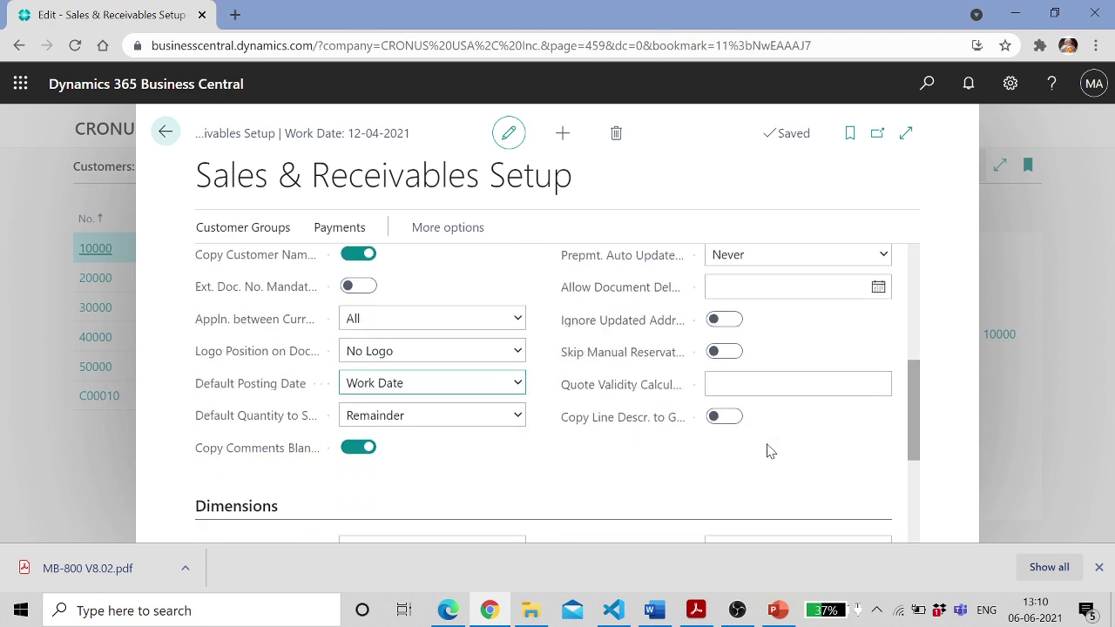
{"action": "scroll", "coordinate": [769, 451], "scroll_direction": "down", "scroll_amount": 3}
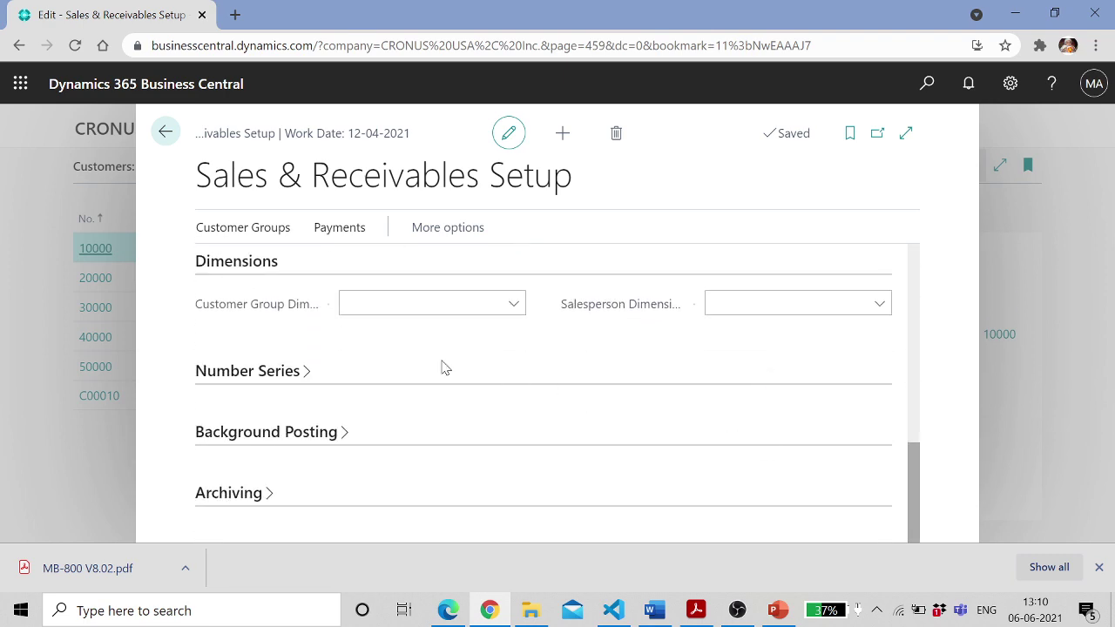
{"action": "left_click", "coordinate": [310, 384]}
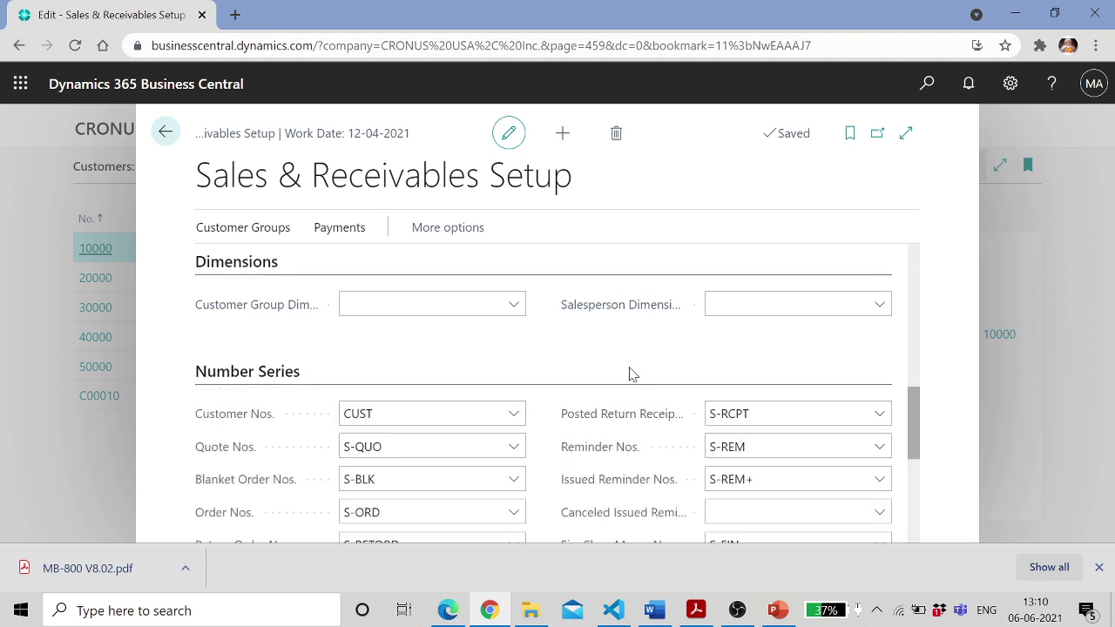
{"action": "scroll", "coordinate": [633, 373], "scroll_direction": "down", "scroll_amount": 1}
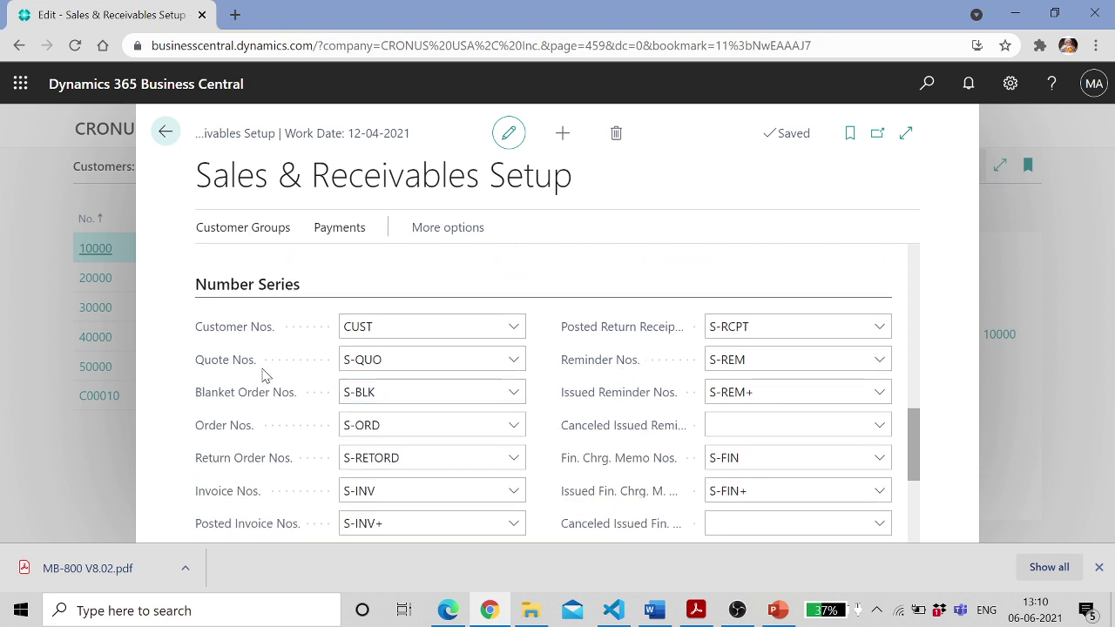
{"action": "left_click", "coordinate": [516, 366]}
{"action": "left_click", "coordinate": [514, 361]}
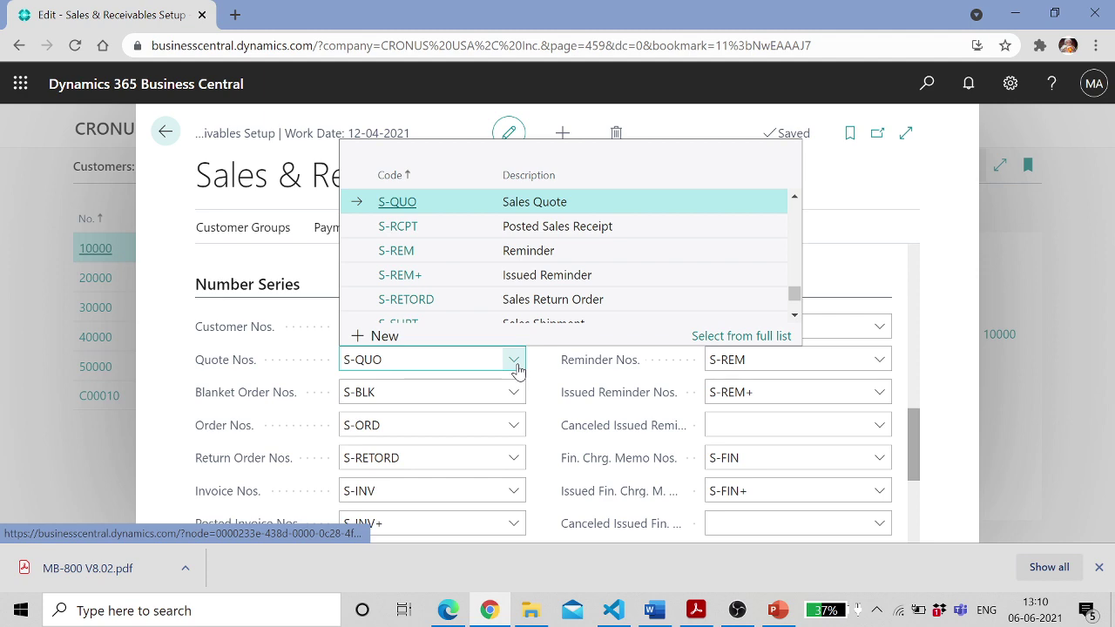
{"action": "scroll", "coordinate": [214, 386], "scroll_direction": "down", "scroll_amount": 5}
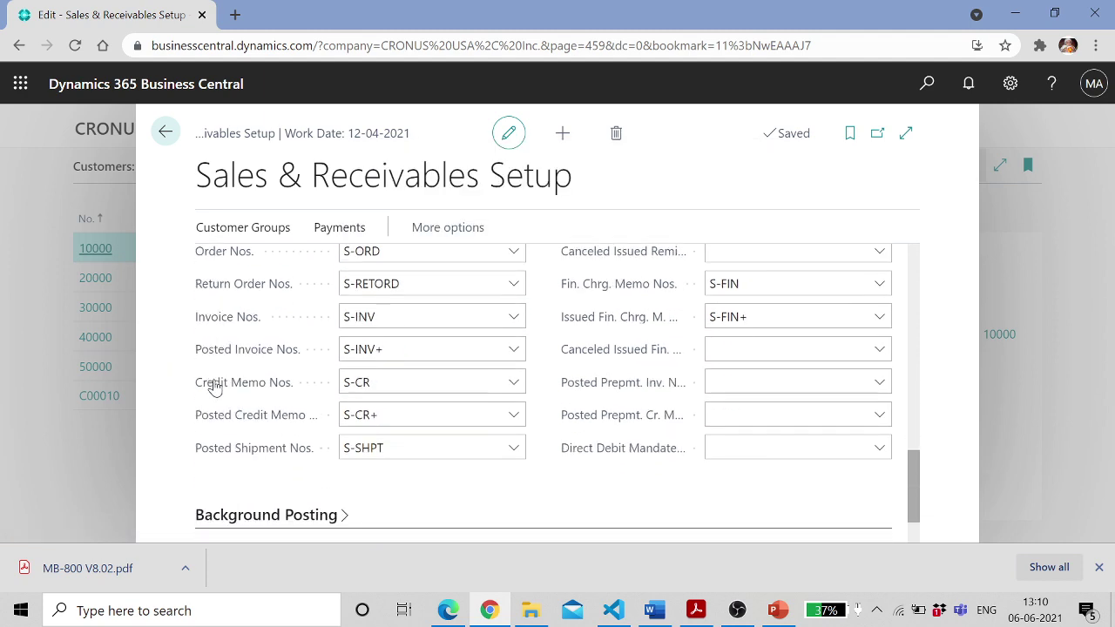
{"action": "scroll", "coordinate": [214, 386], "scroll_direction": "up", "scroll_amount": 10}
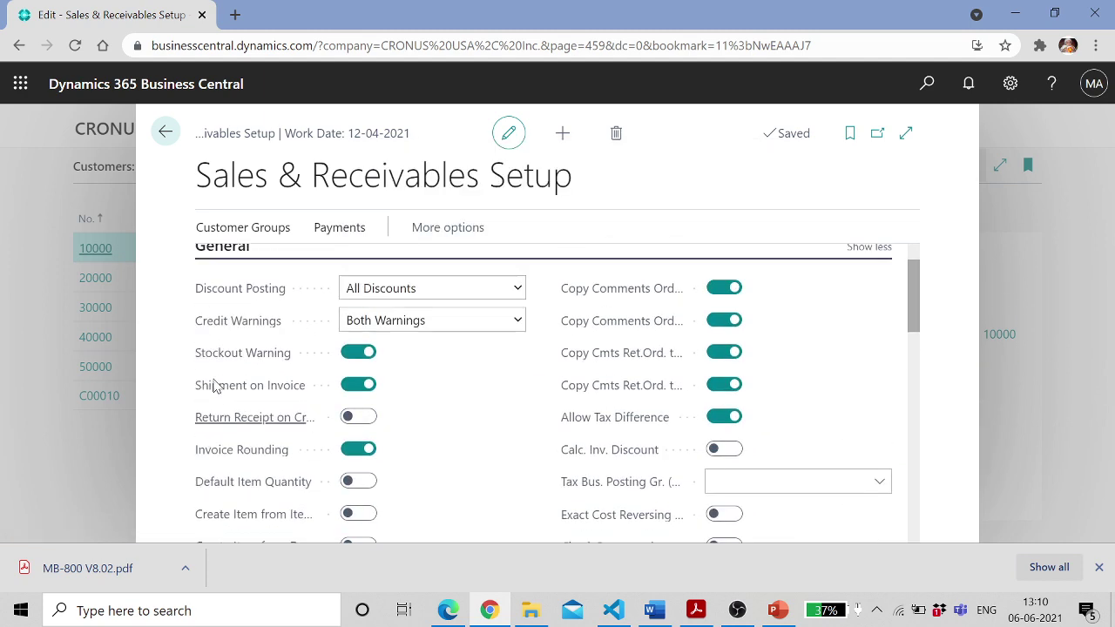
Close the Sales & Receivables Setup page, search for "sales quote" and open the Sales Quotes list
{"action": "left_click", "coordinate": [161, 131]}
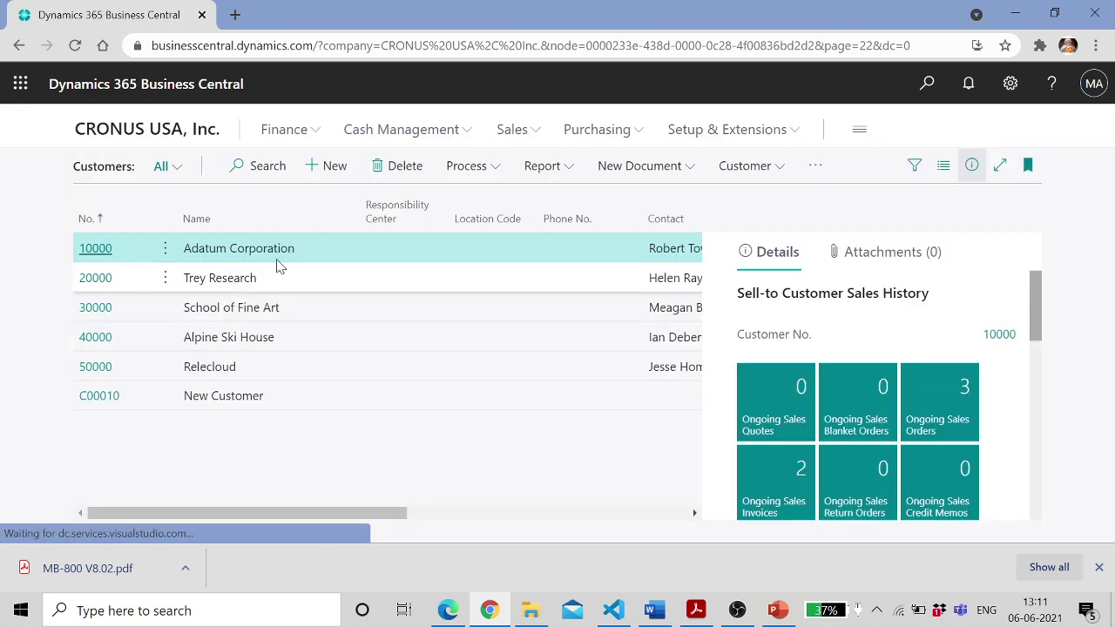
{"action": "left_click", "coordinate": [927, 84]}
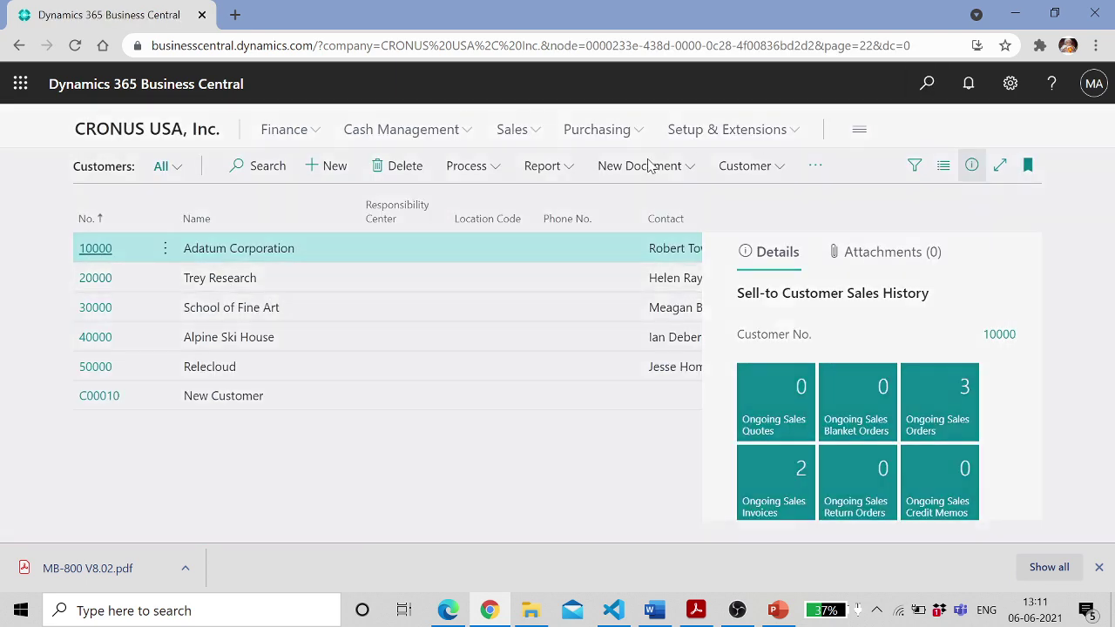
{"action": "type", "text": "sale"}
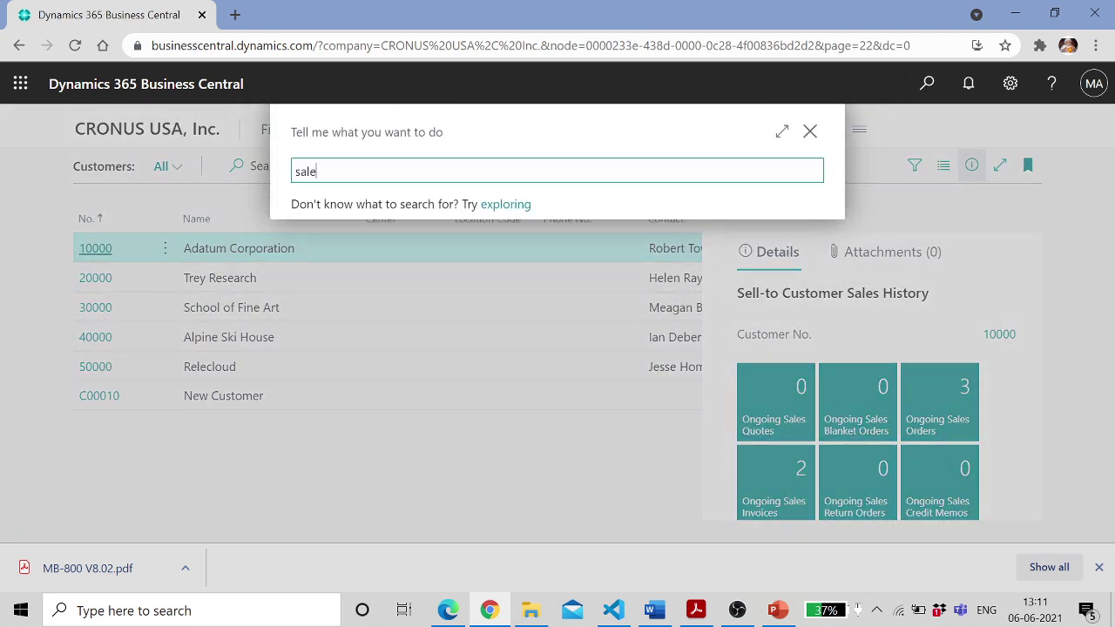
{"action": "type", "text": "s quote"}
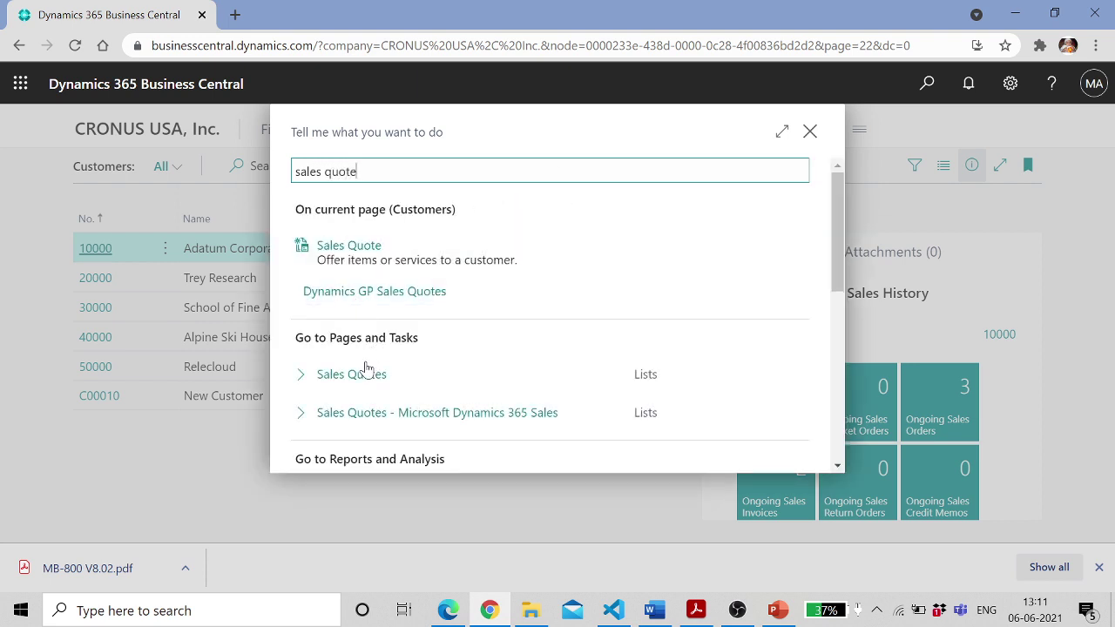
{"action": "left_click", "coordinate": [520, 254]}
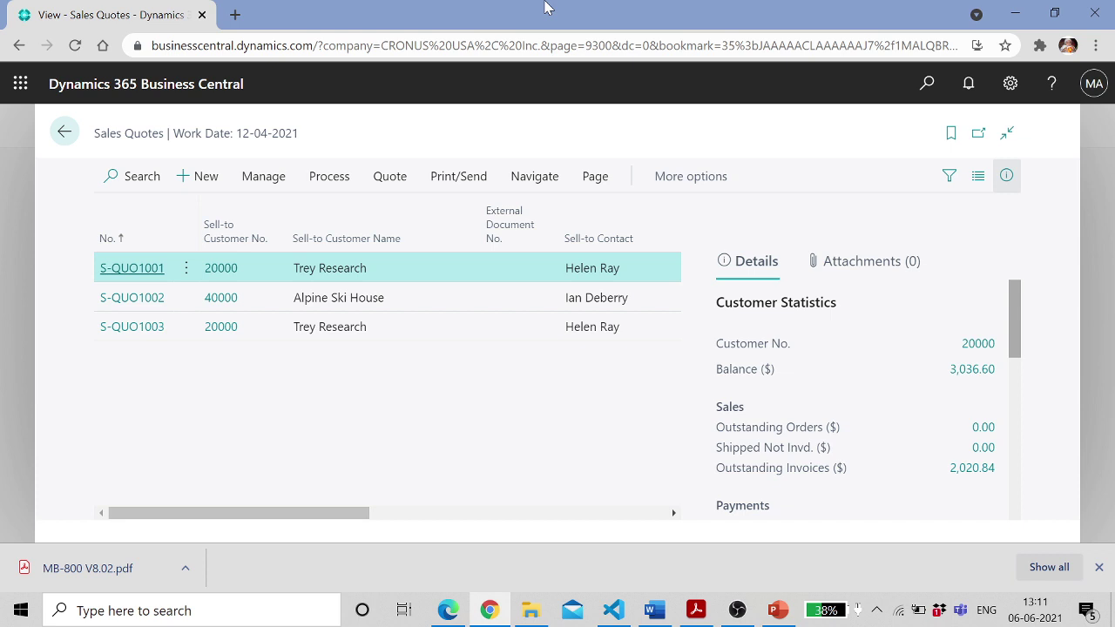
Create a new sales quote and select Trey Research as its customer
{"action": "left_click", "coordinate": [215, 184]}
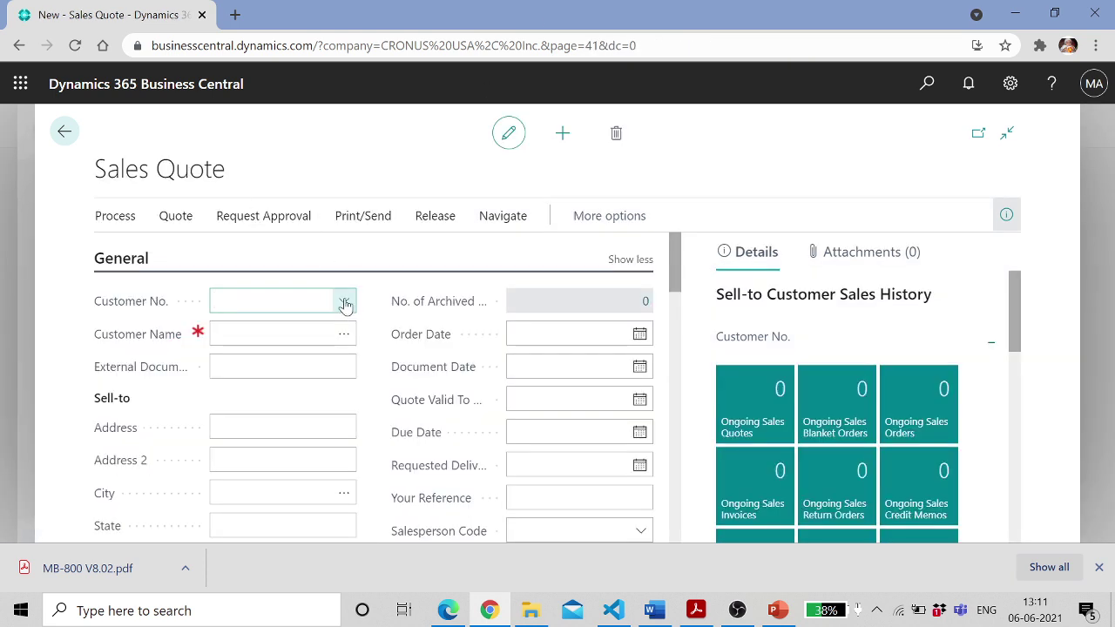
{"action": "left_click", "coordinate": [345, 300]}
{"action": "left_click", "coordinate": [338, 400]}
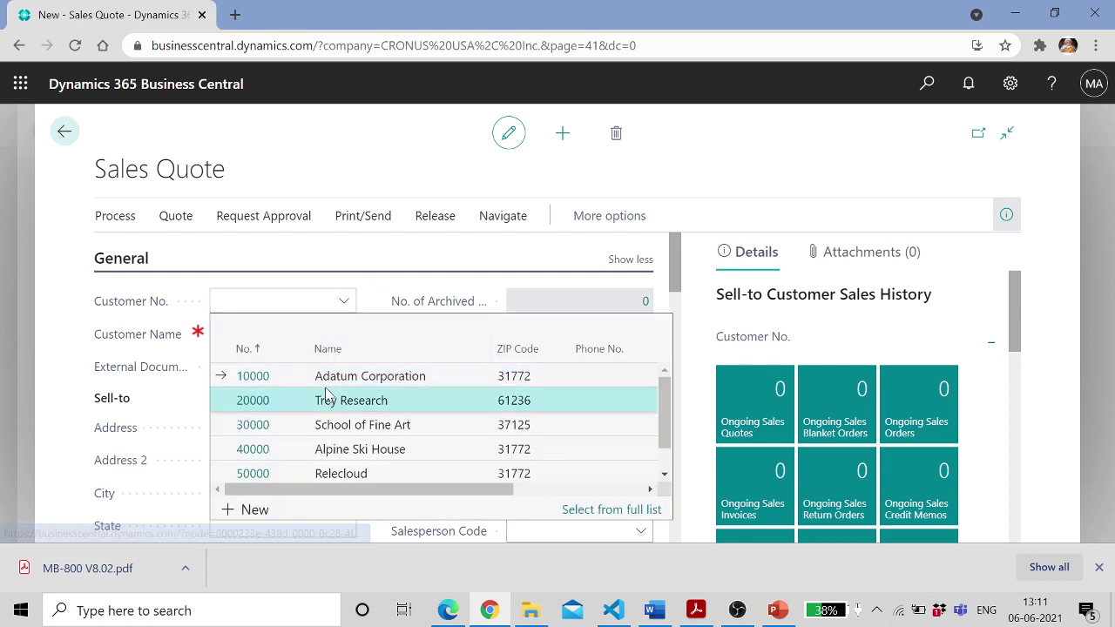
{"action": "left_click", "coordinate": [248, 400]}
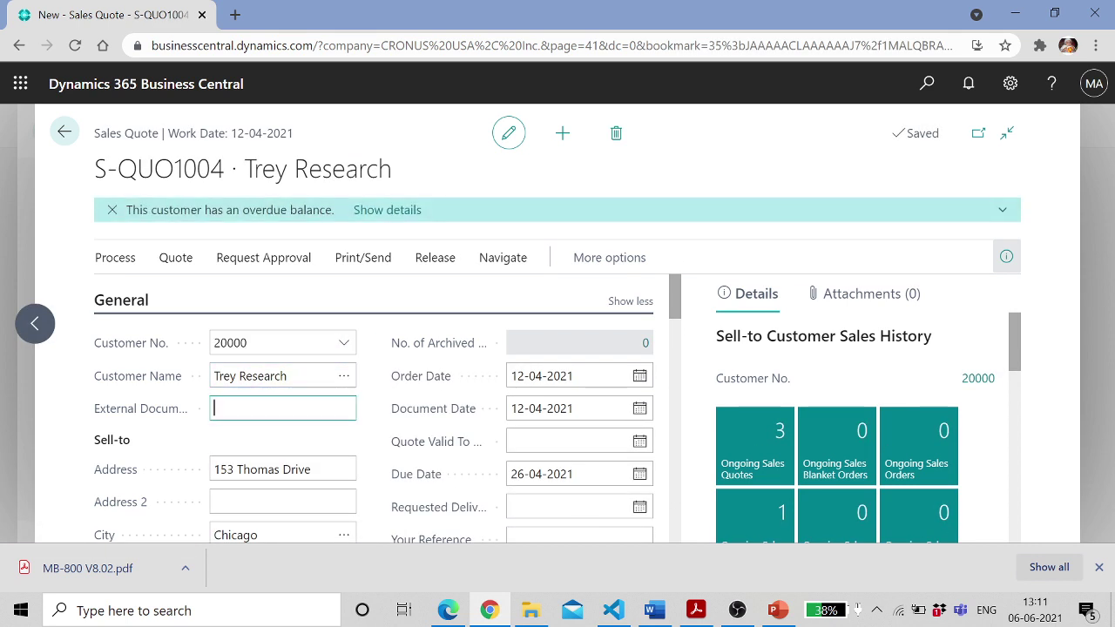
Review the sell-to details, Due Date and Document Date in the General section of the new Trey Research quote
{"action": "scroll", "coordinate": [252, 392], "scroll_direction": "down", "scroll_amount": 1}
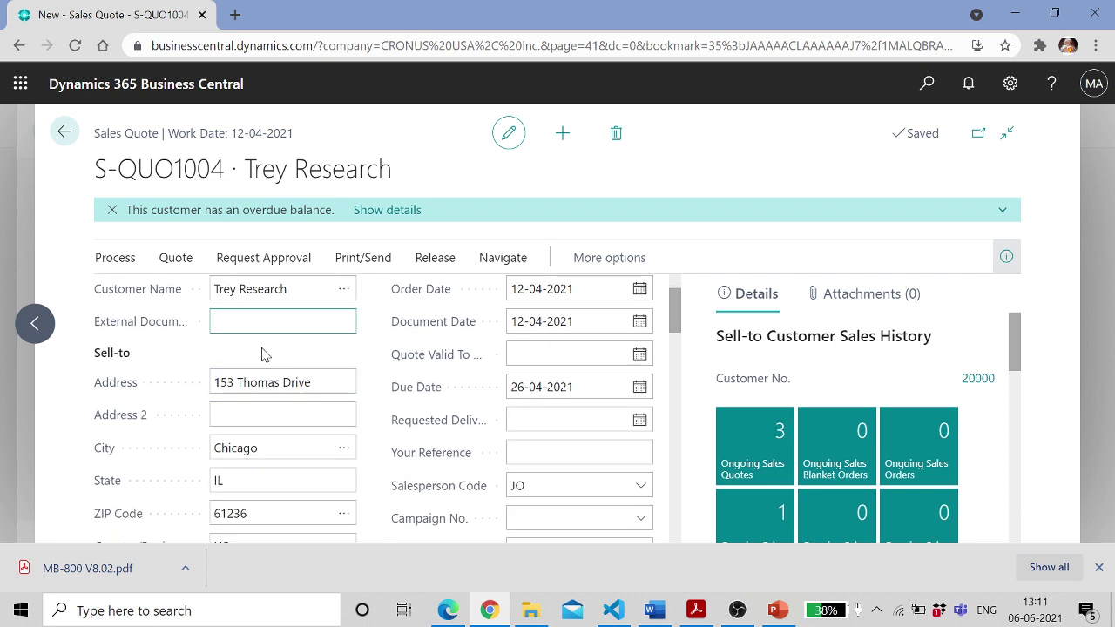
{"action": "scroll", "coordinate": [264, 353], "scroll_direction": "down", "scroll_amount": 2}
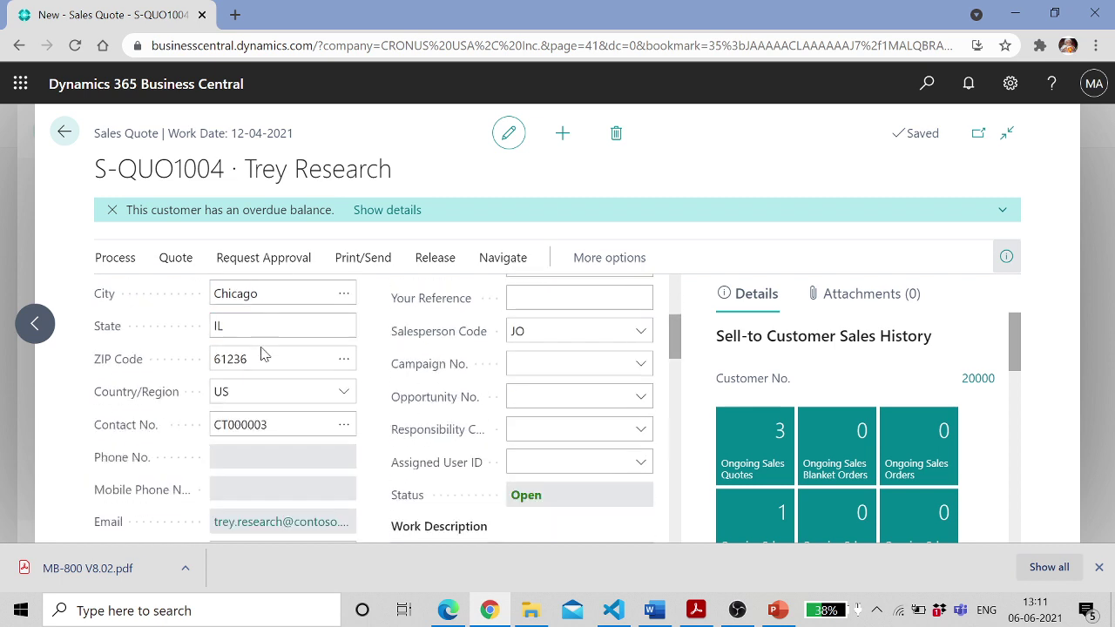
{"action": "scroll", "coordinate": [374, 409], "scroll_direction": "up", "scroll_amount": 3}
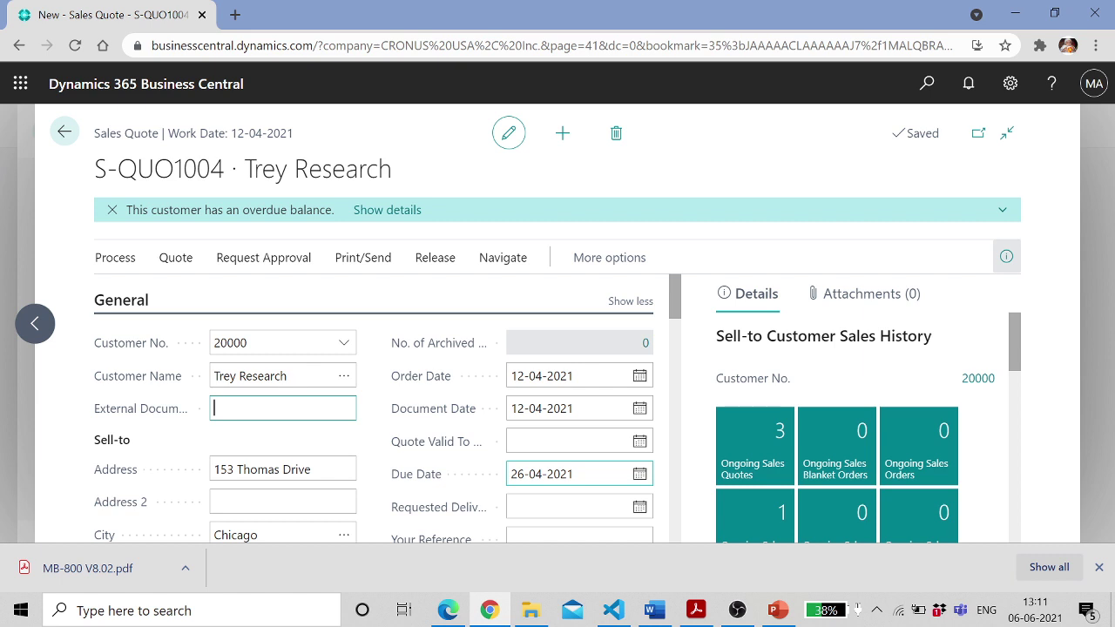
{"action": "left_click", "coordinate": [542, 474]}
{"action": "left_click", "coordinate": [542, 474]}
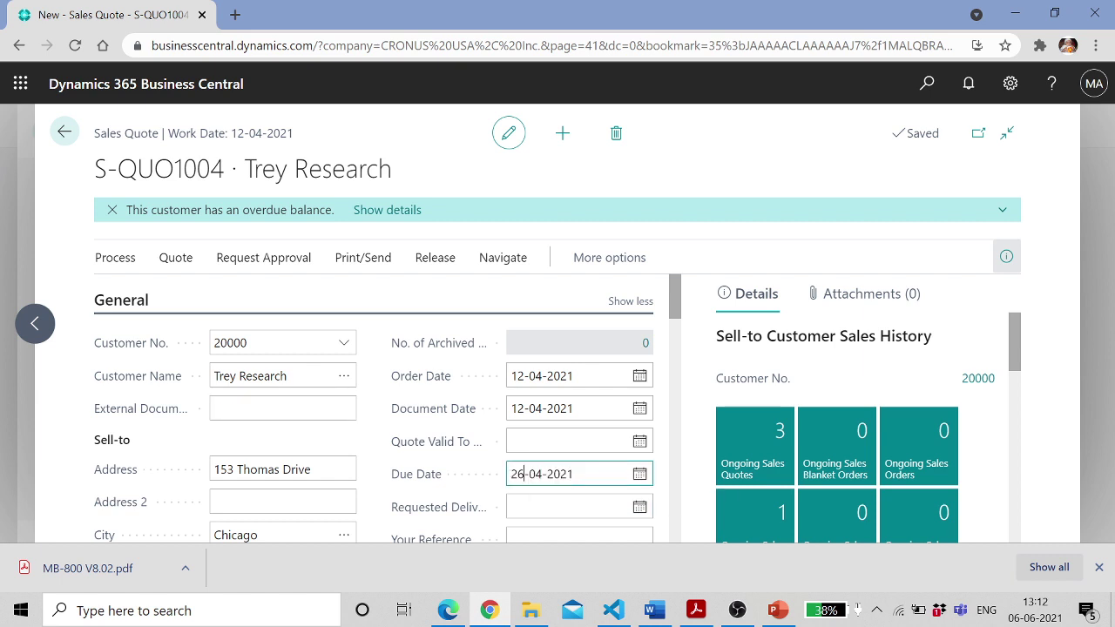
{"action": "left_click", "coordinate": [542, 408]}
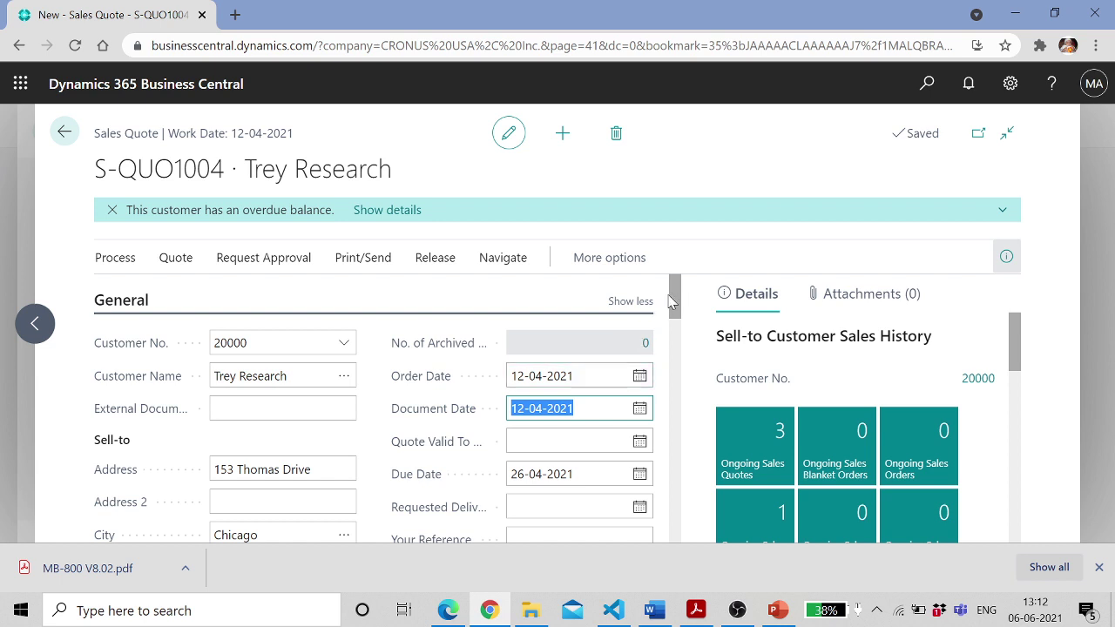
Set the Payment Terms Code of the Trey Research quote to CM+7D
{"action": "left_click_drag", "start_coordinate": [671, 305], "coordinate": [652, 477]}
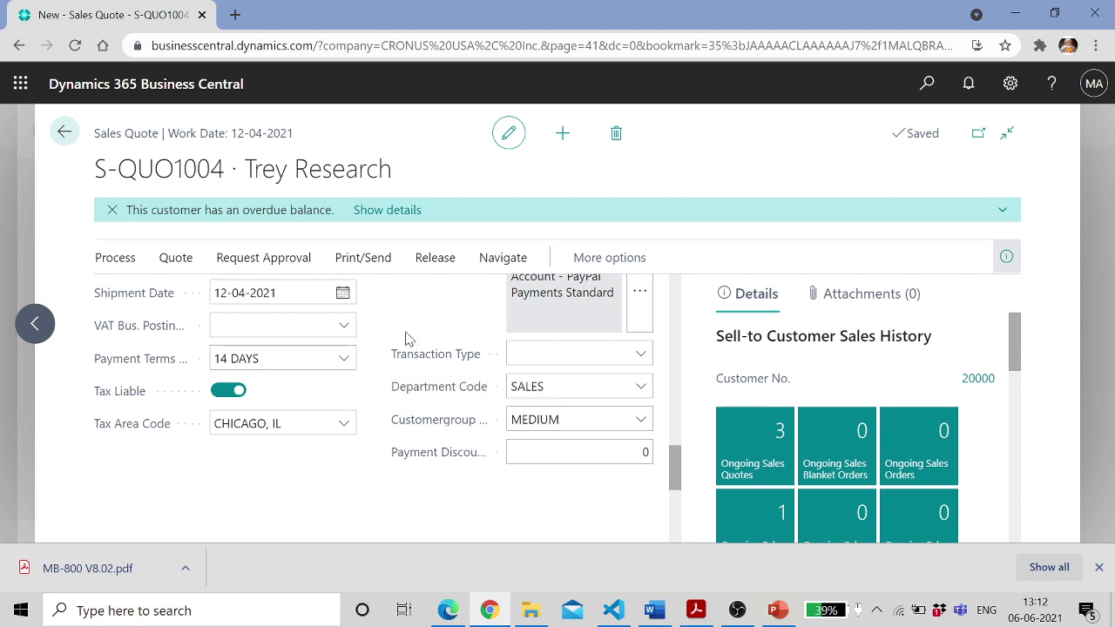
{"action": "left_click", "coordinate": [345, 366]}
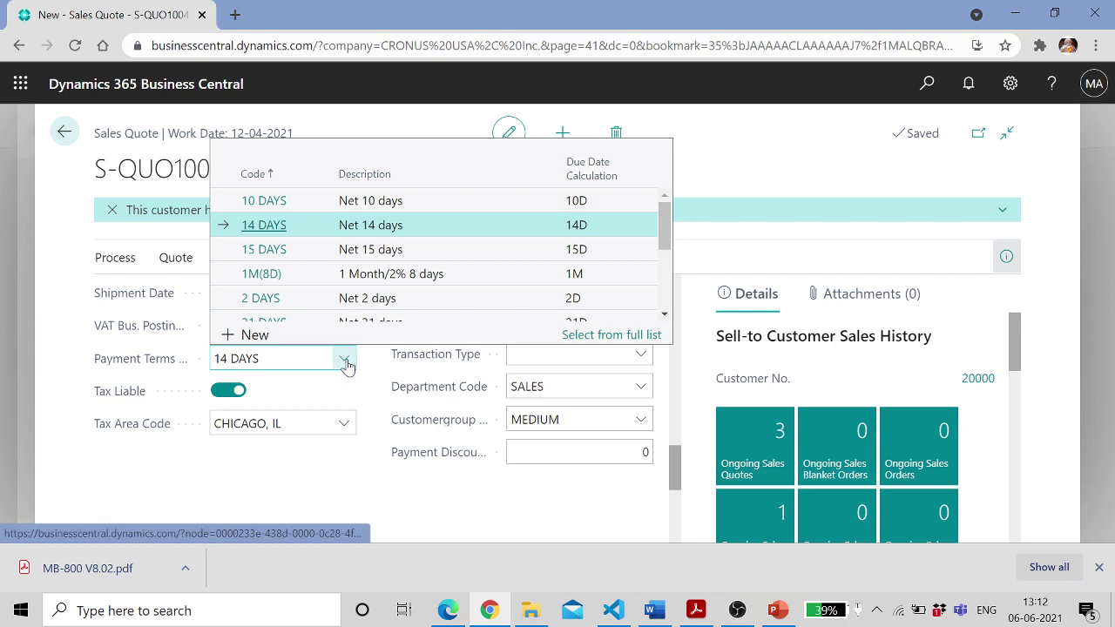
{"action": "scroll", "coordinate": [378, 300], "scroll_direction": "down", "scroll_amount": 3}
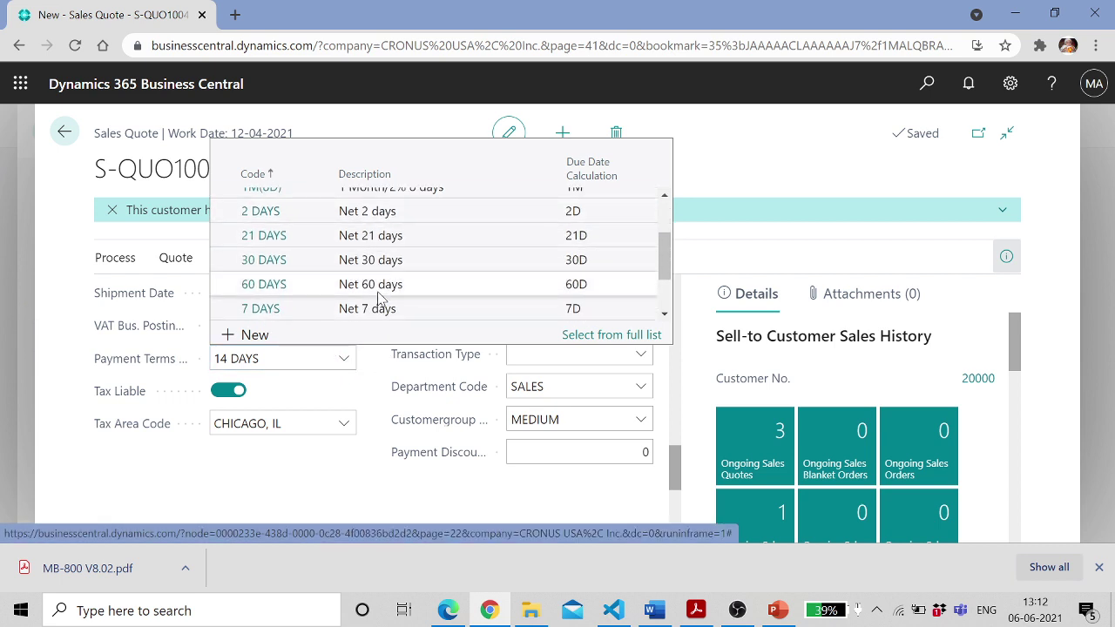
{"action": "scroll", "coordinate": [382, 300], "scroll_direction": "down", "scroll_amount": 2}
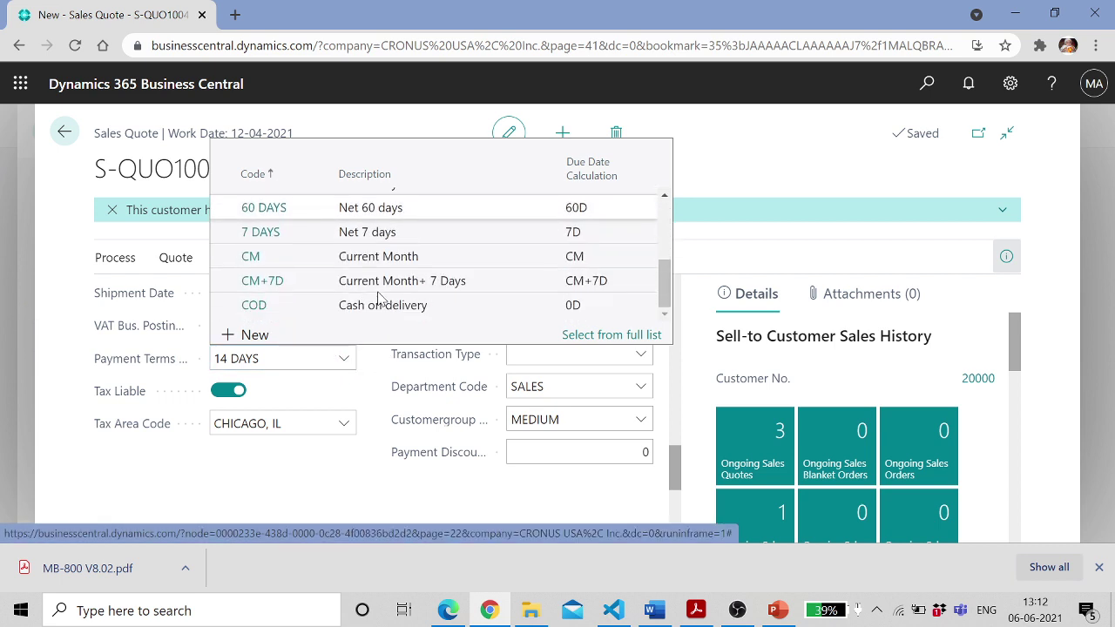
{"action": "left_click", "coordinate": [297, 281]}
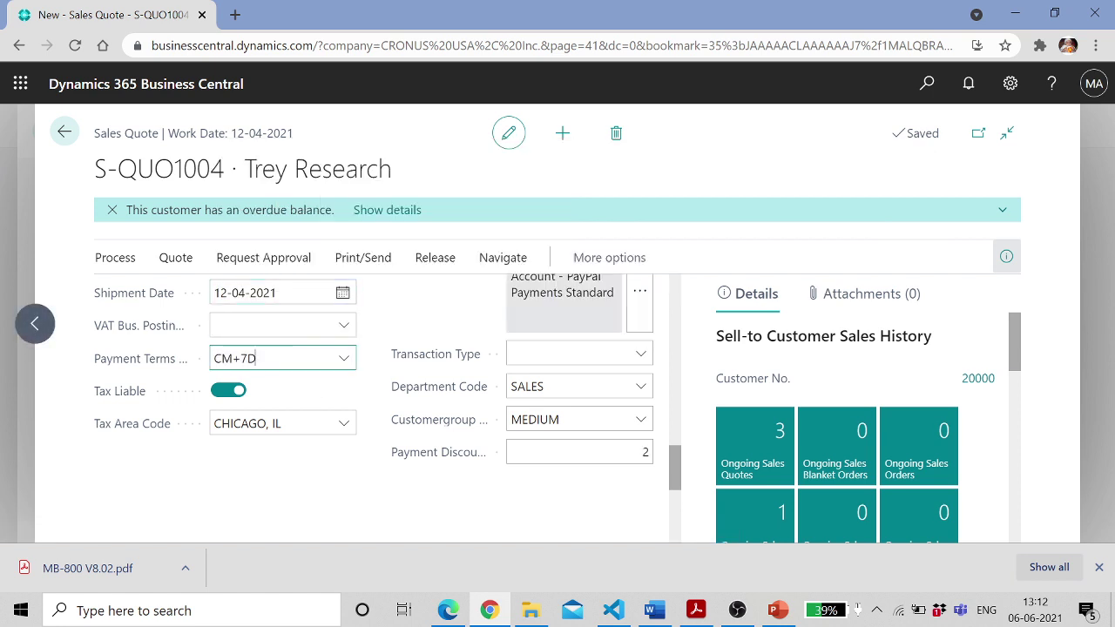
Check the quote's Due Date against its Document Date in the General section
{"action": "scroll", "coordinate": [374, 409], "scroll_direction": "up", "scroll_amount": 15}
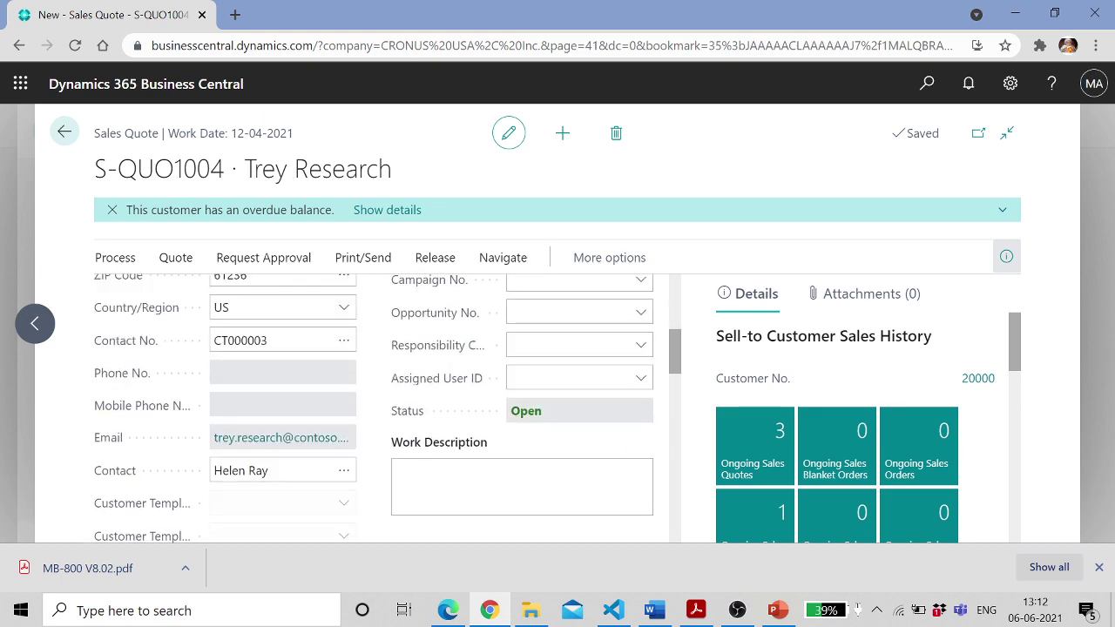
{"action": "scroll", "coordinate": [279, 487], "scroll_direction": "up", "scroll_amount": 1}
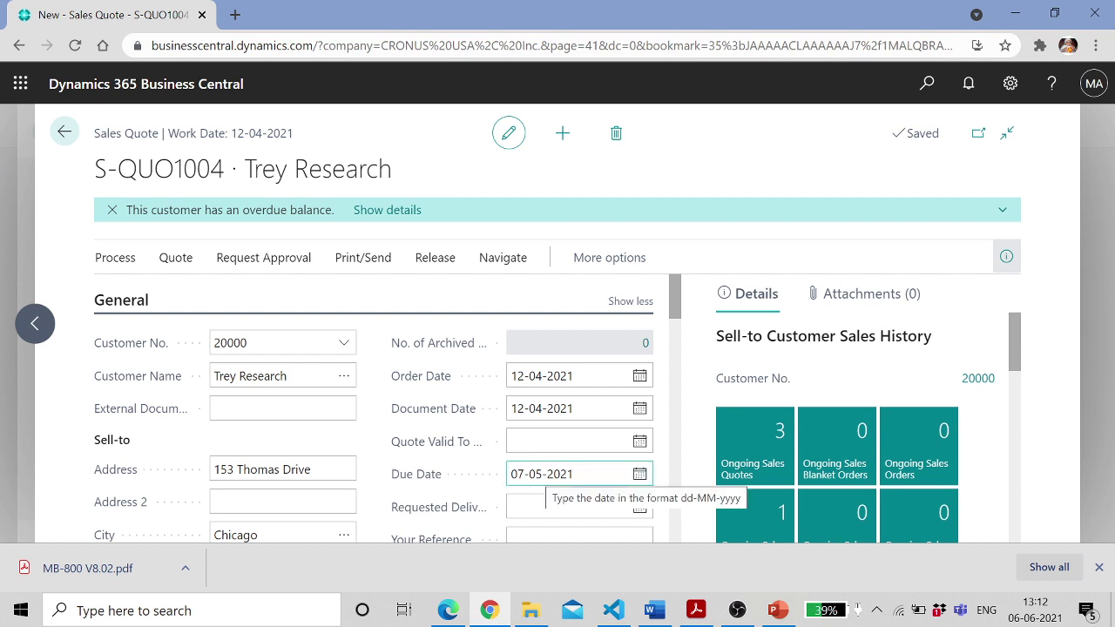
{"action": "left_click", "coordinate": [541, 475]}
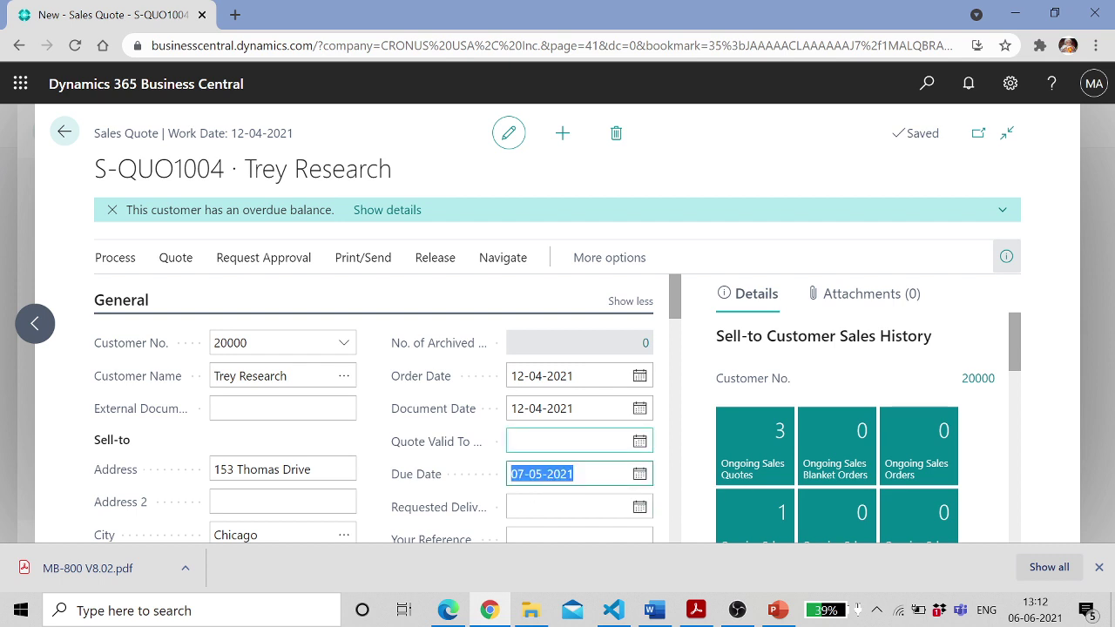
{"action": "scroll", "coordinate": [537, 450], "scroll_direction": "down", "scroll_amount": 3}
{"action": "left_click", "coordinate": [576, 300]}
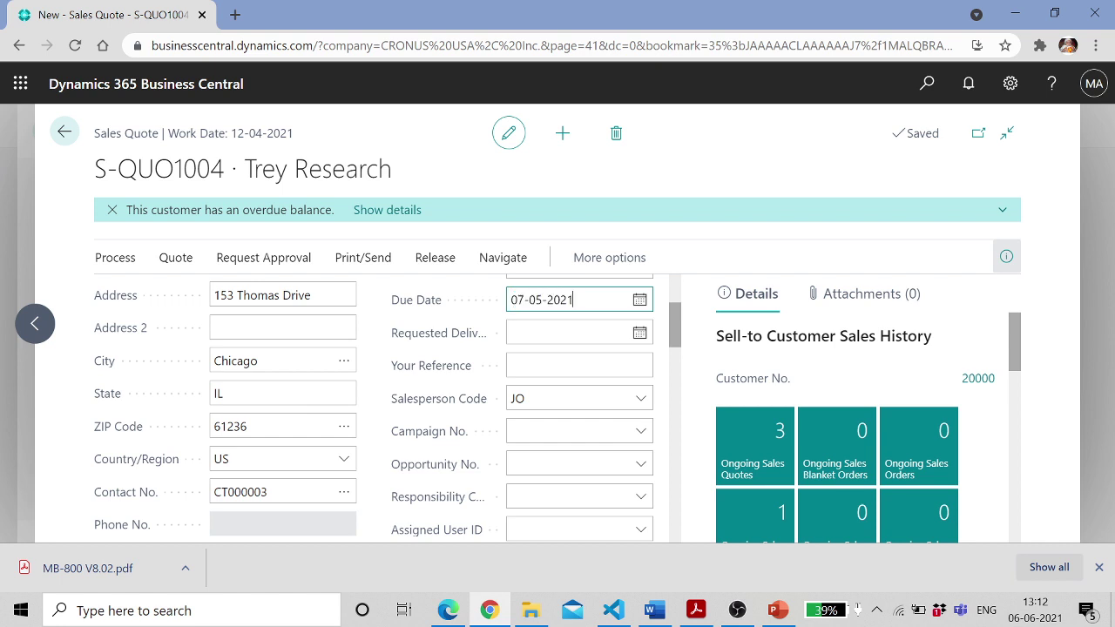
{"action": "scroll", "coordinate": [576, 335], "scroll_direction": "up", "scroll_amount": 1}
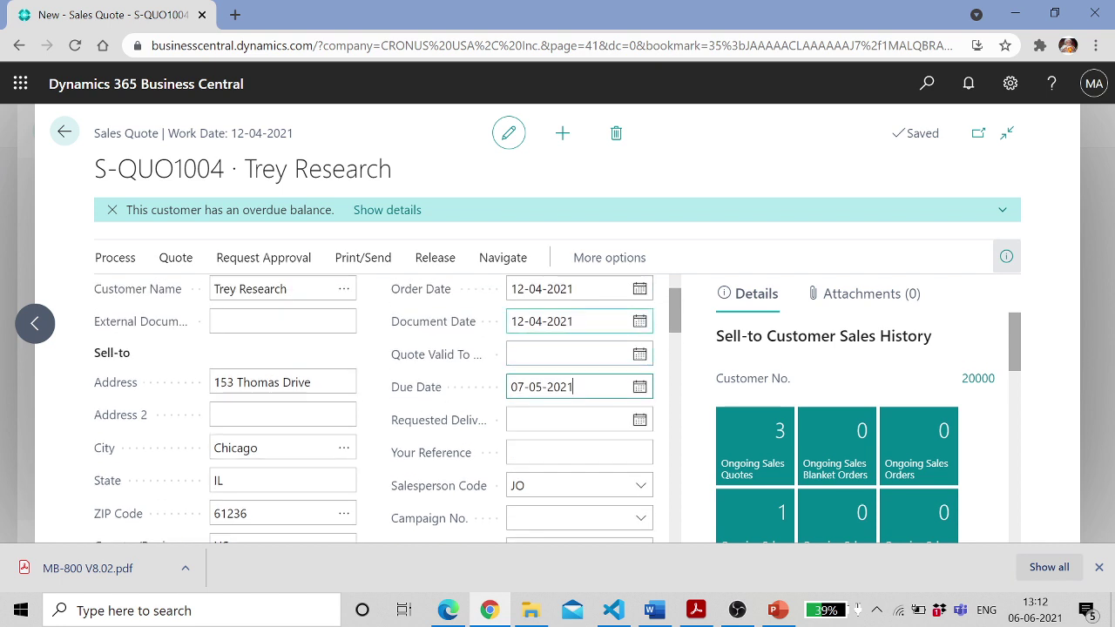
{"action": "left_click", "coordinate": [573, 322]}
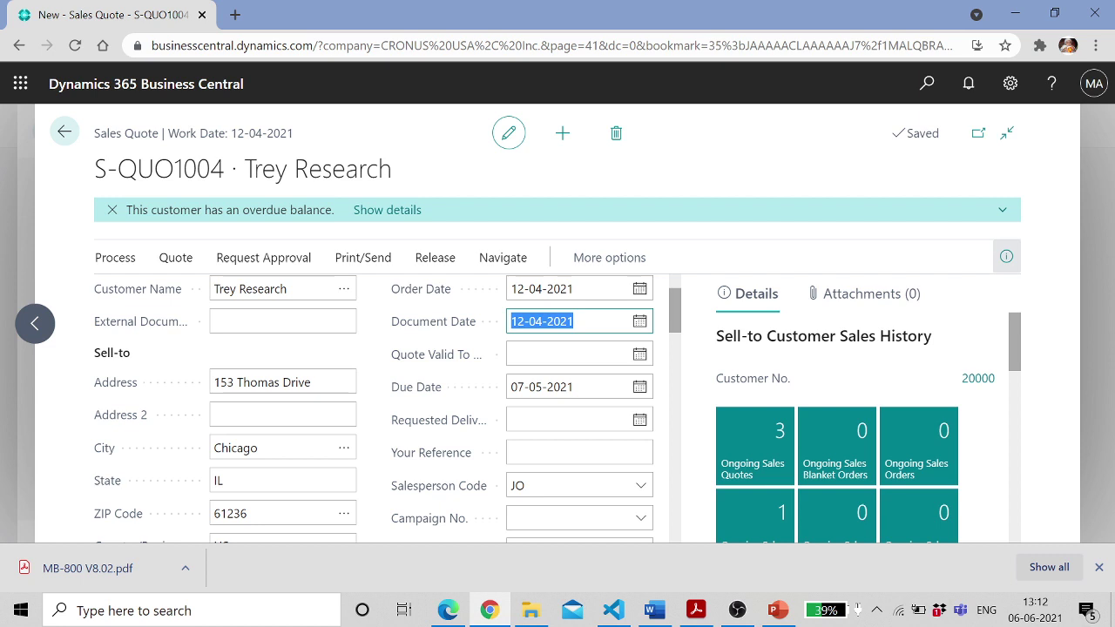
Review the remaining General fields, including the Salesperson Code and Opportunity No. choices, Campaign No. and Work Description
{"action": "scroll", "coordinate": [574, 322], "scroll_direction": "down", "scroll_amount": 2}
{"action": "scroll", "coordinate": [573, 321], "scroll_direction": "up", "scroll_amount": 1}
{"action": "left_click", "coordinate": [573, 365]}
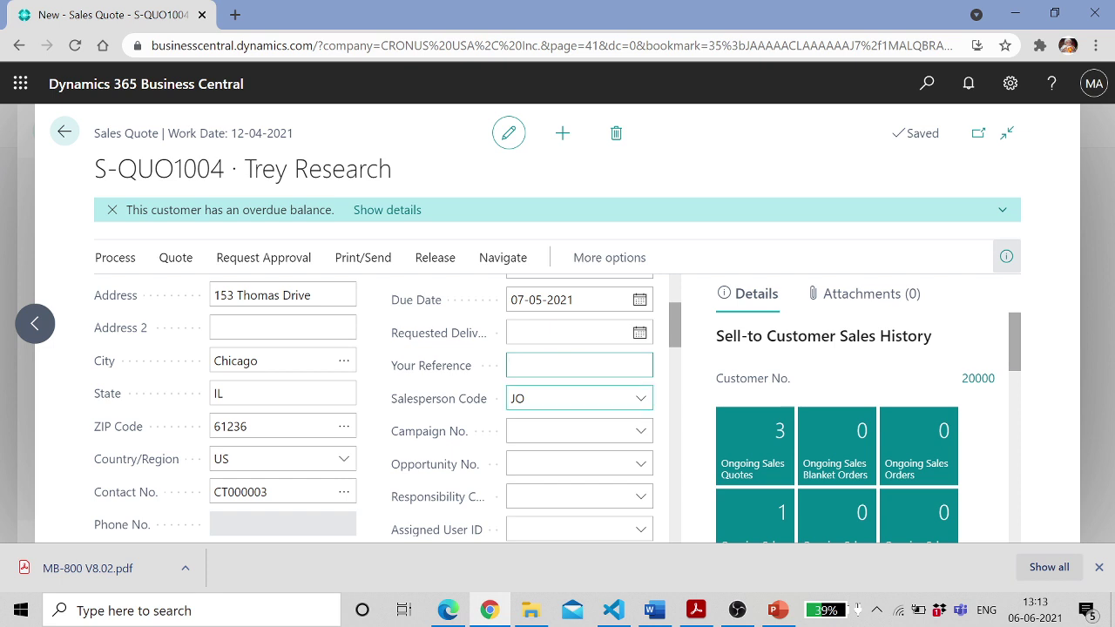
{"action": "left_click", "coordinate": [632, 406]}
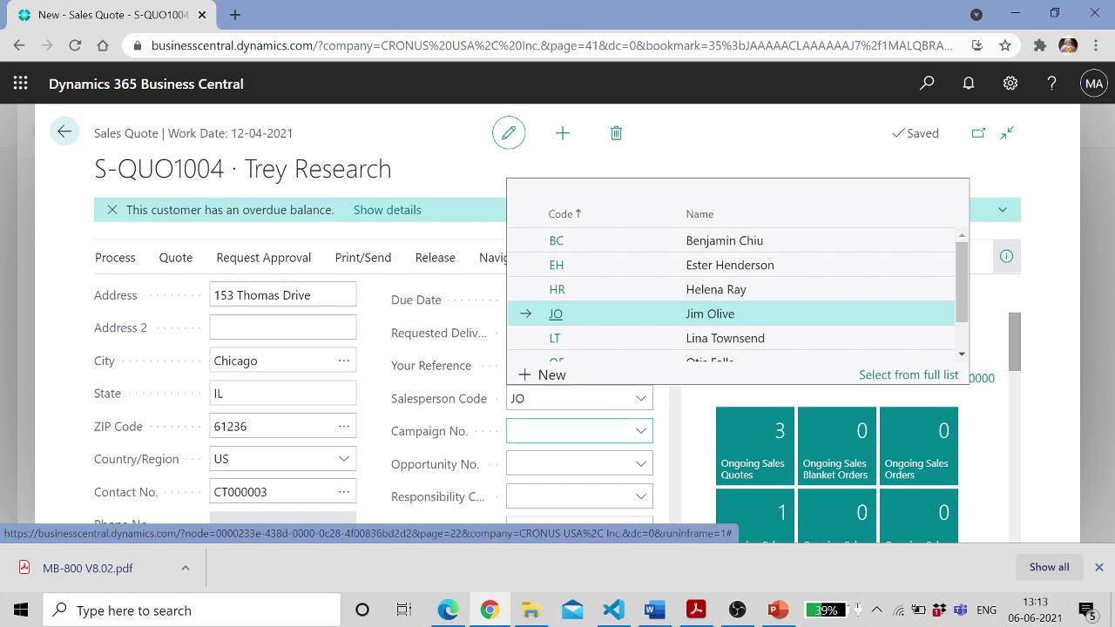
{"action": "left_click", "coordinate": [575, 430]}
{"action": "scroll", "coordinate": [575, 430], "scroll_direction": "down", "scroll_amount": 1}
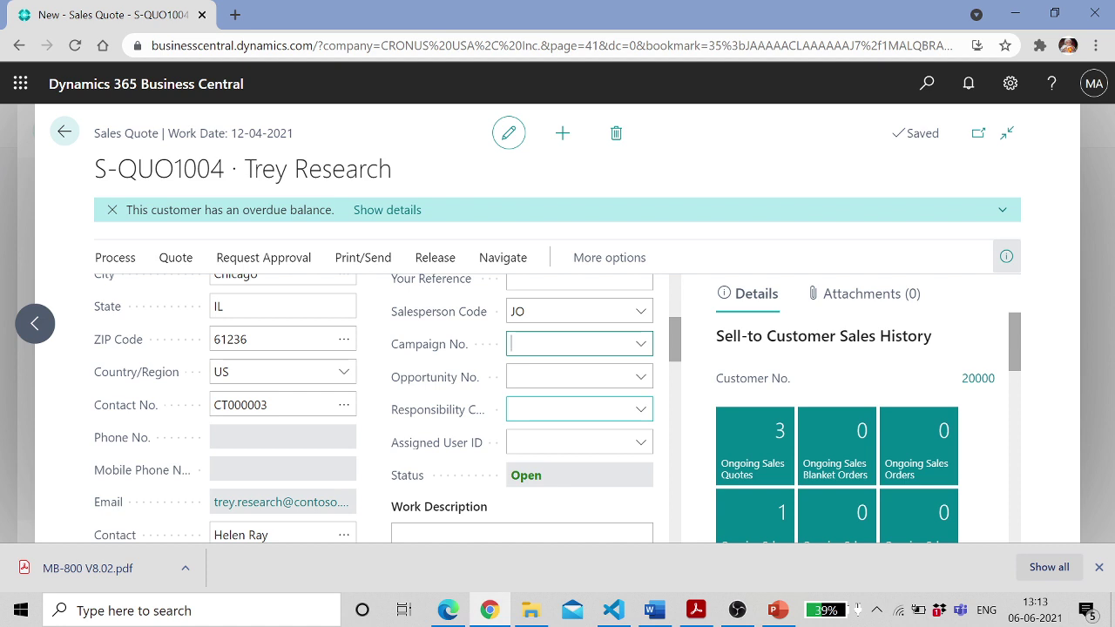
{"action": "left_click", "coordinate": [641, 377]}
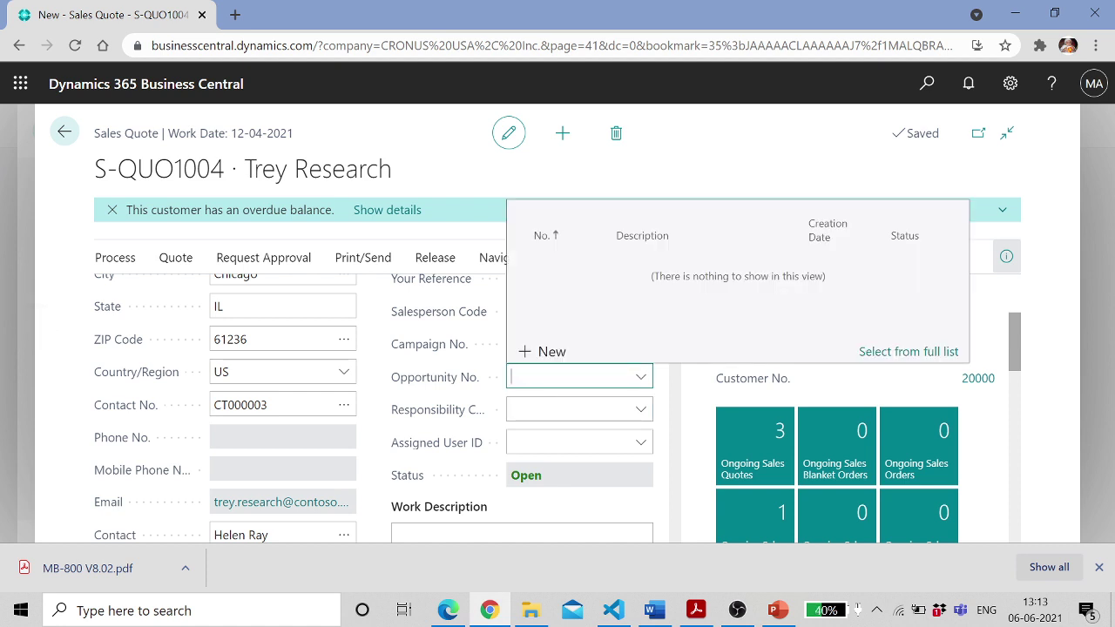
{"action": "left_click", "coordinate": [523, 531]}
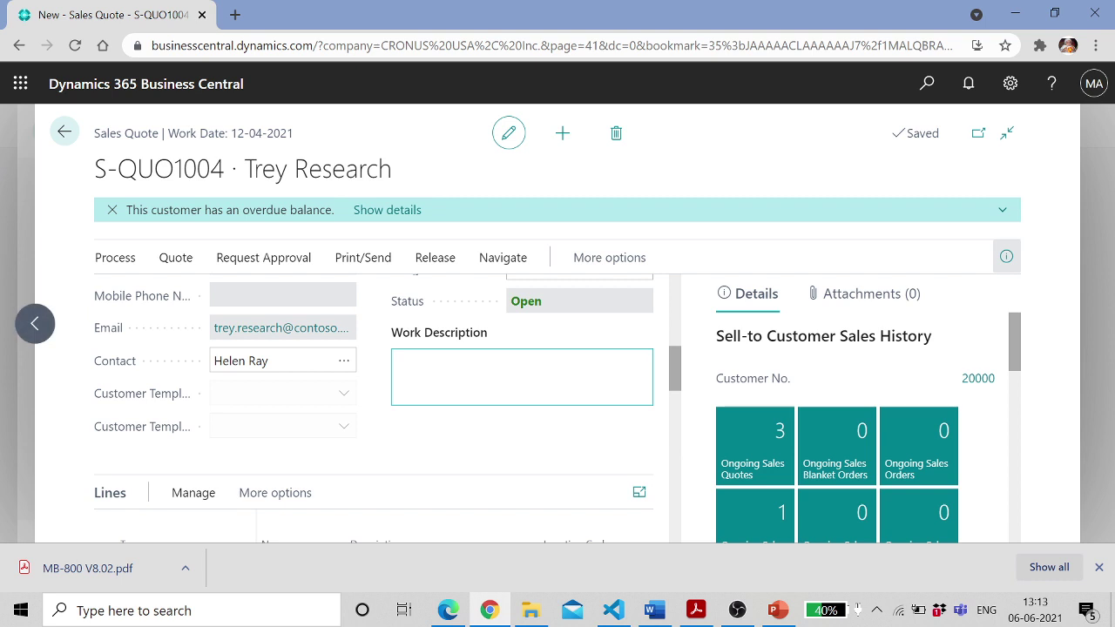
Add two item lines to the quote: 1896-S ATHENS Desk and 1900-S PARIS Guest Chair, black
{"action": "scroll", "coordinate": [460, 386], "scroll_direction": "down", "scroll_amount": 2}
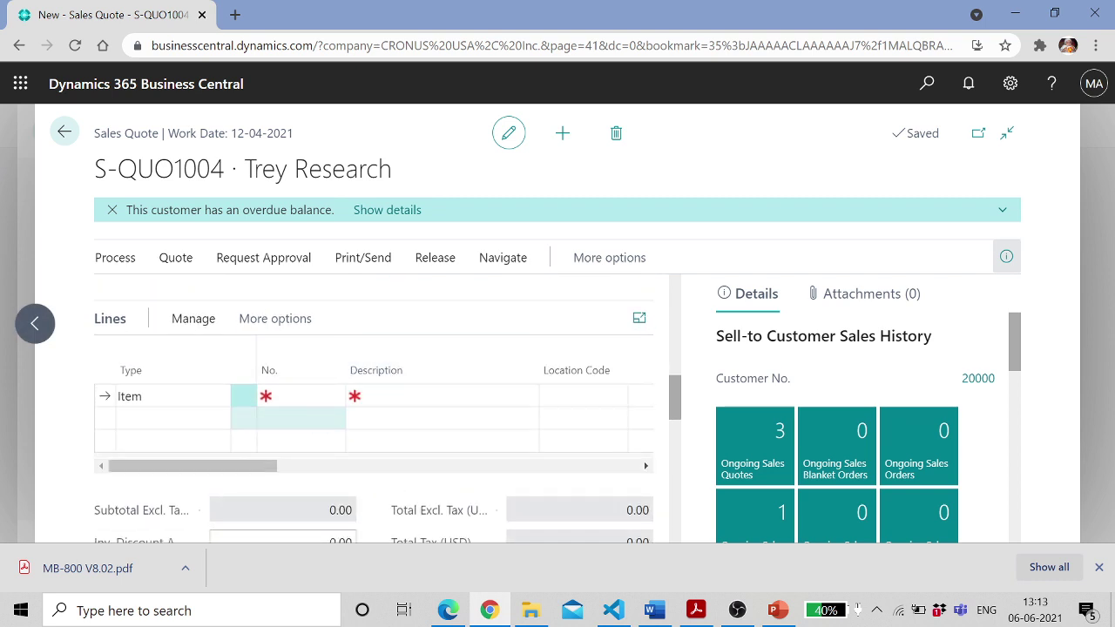
{"action": "left_click", "coordinate": [333, 399]}
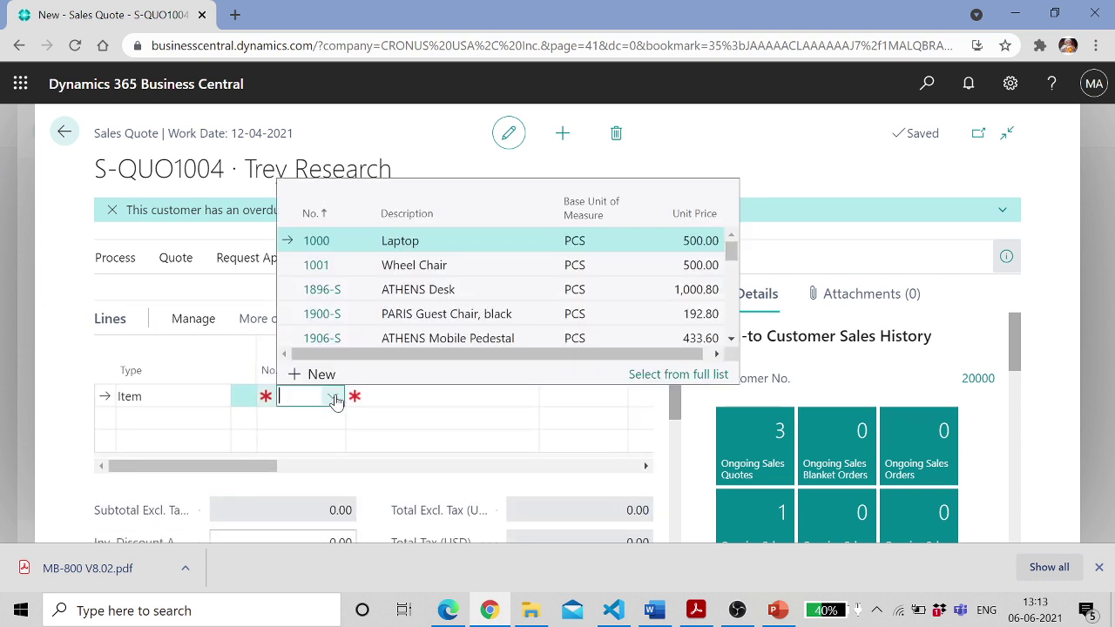
{"action": "left_click", "coordinate": [356, 291]}
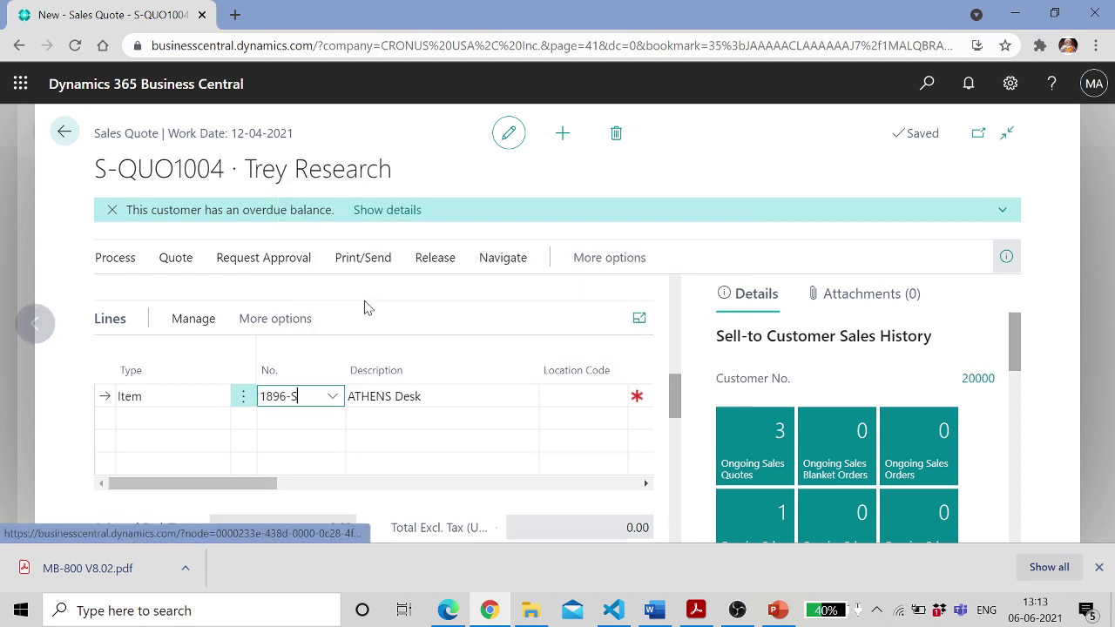
{"action": "left_click", "coordinate": [296, 422]}
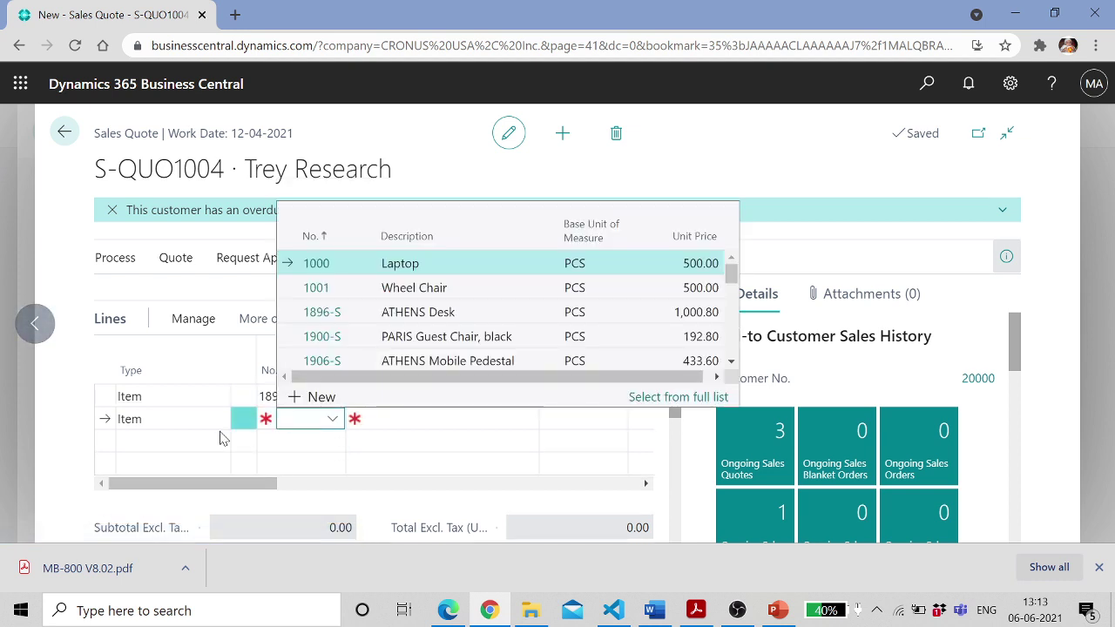
{"action": "left_click", "coordinate": [406, 338]}
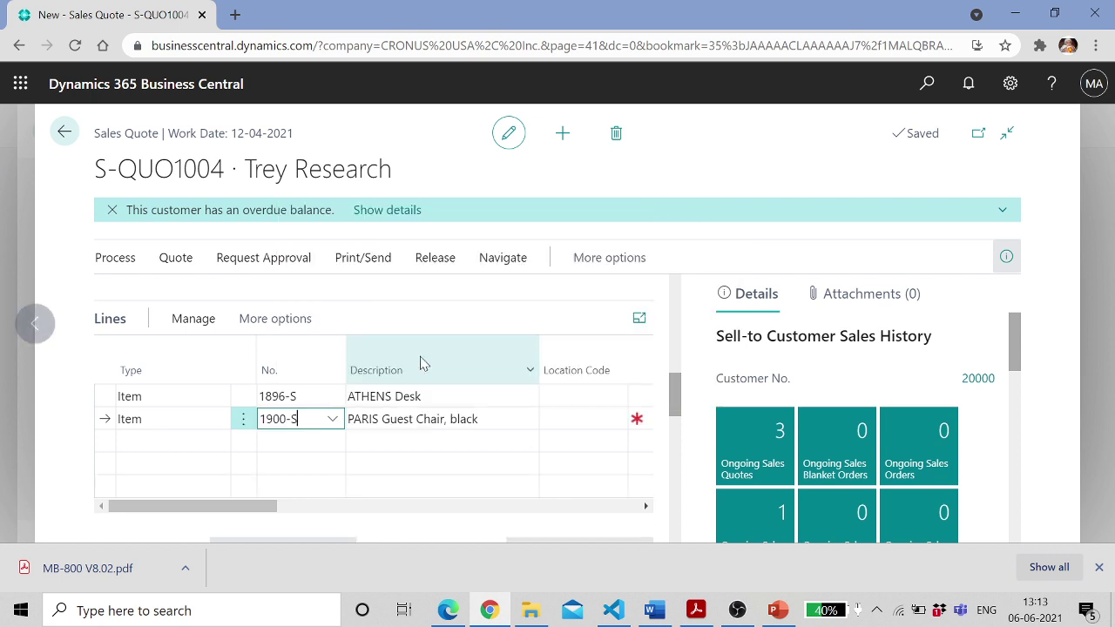
Set the Quantity to 10 on both the ATHENS Desk and PARIS Guest Chair lines
{"action": "left_click_drag", "start_coordinate": [252, 508], "coordinate": [288, 510]}
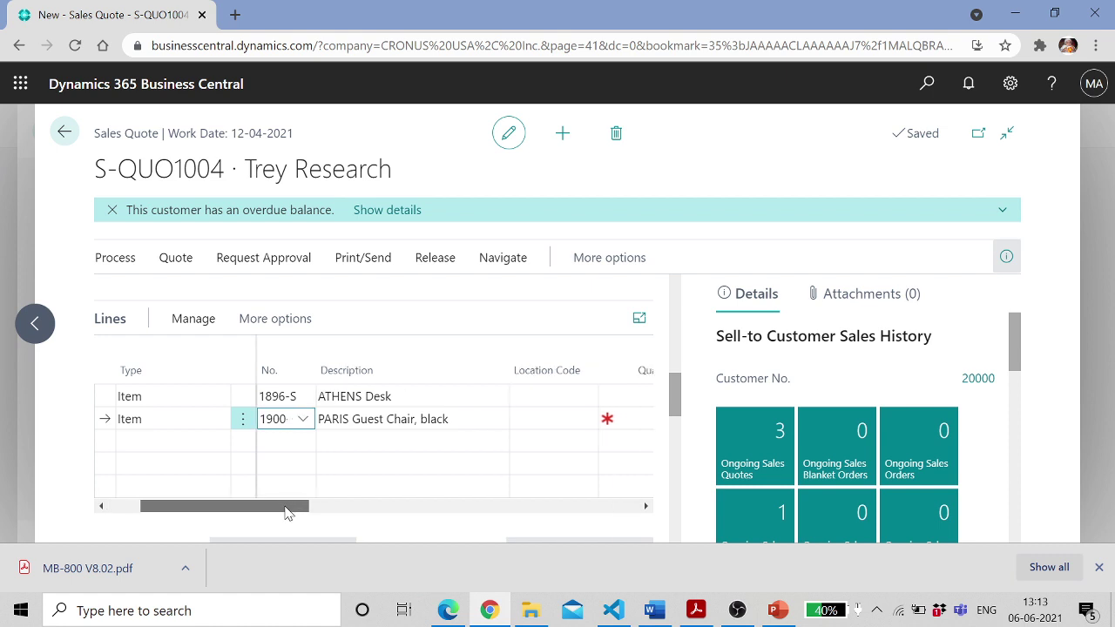
{"action": "left_click", "coordinate": [495, 397]}
{"action": "left_click", "coordinate": [525, 396]}
{"action": "left_click", "coordinate": [596, 396]}
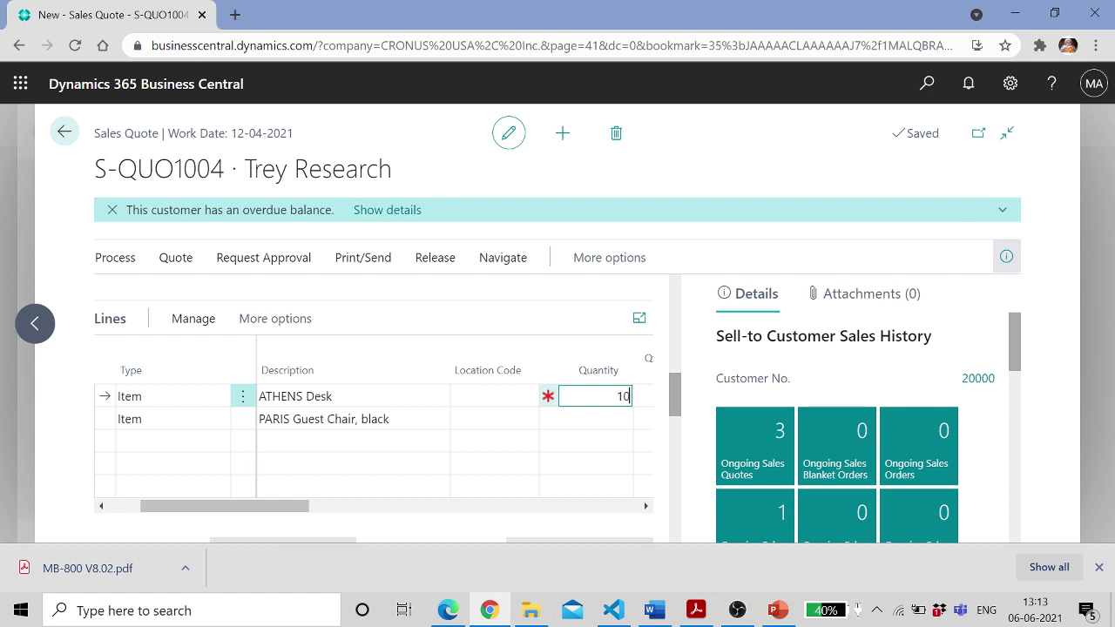
{"action": "left_click", "coordinate": [595, 419]}
{"action": "type", "text": "10"}
{"action": "key", "text": "Tab"}
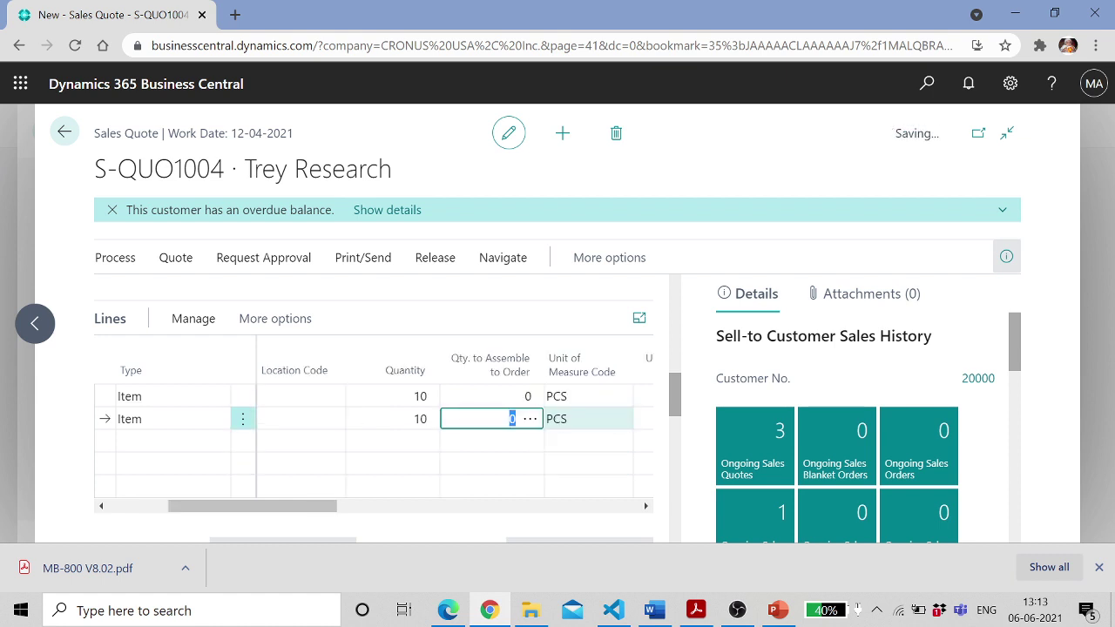
Set the Unit Price Excl. Tax to 900 for the ATHENS Desk and 500 for the PARIS Guest Chair
{"action": "key", "text": "Tab"}
{"action": "key", "text": "Tab"}
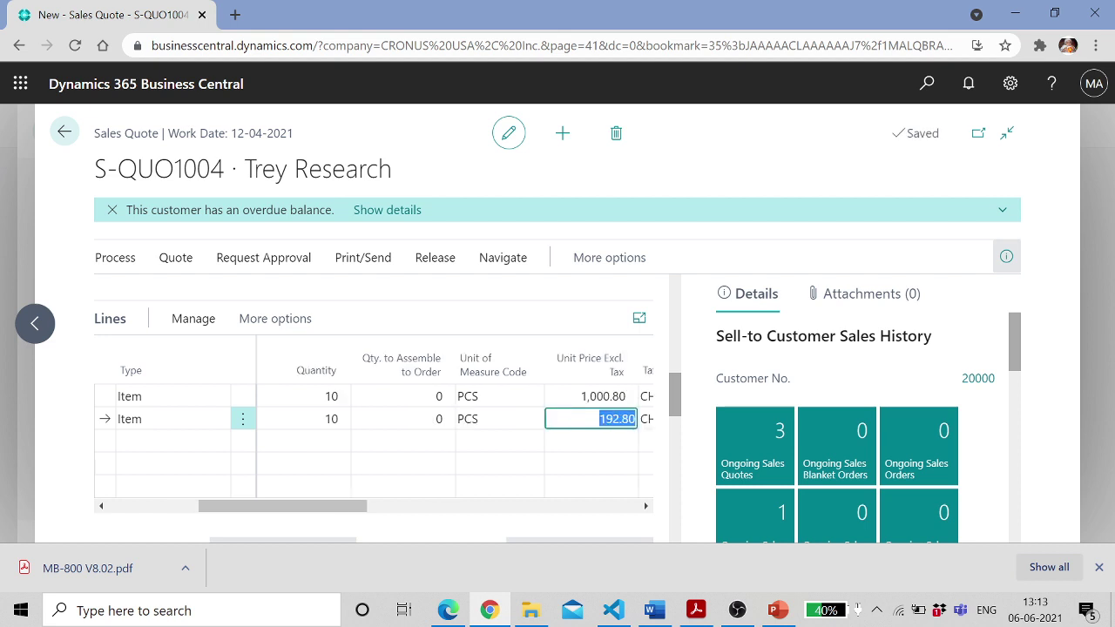
{"action": "left_click", "coordinate": [601, 396]}
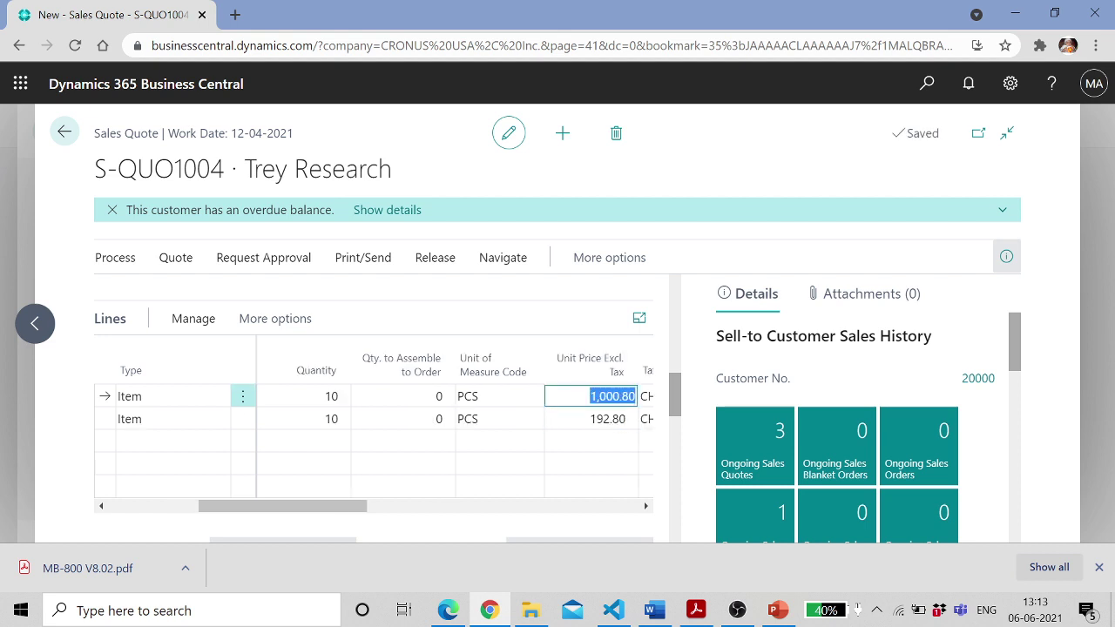
{"action": "type", "text": "900"}
{"action": "key", "text": "Down"}
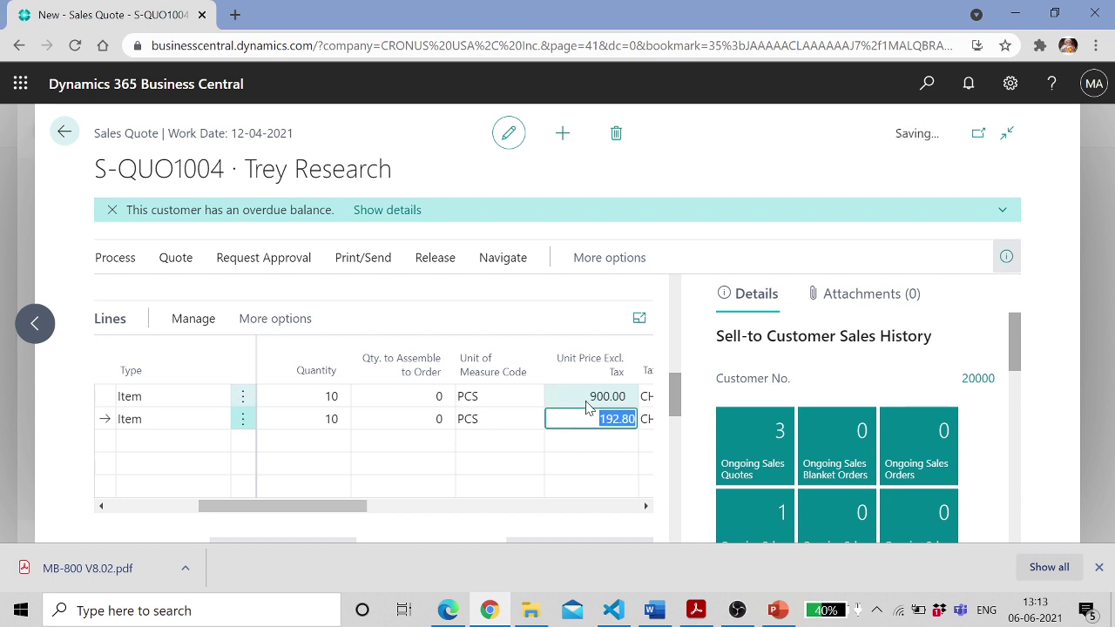
{"action": "type", "text": "500"}
{"action": "key", "text": "Tab"}
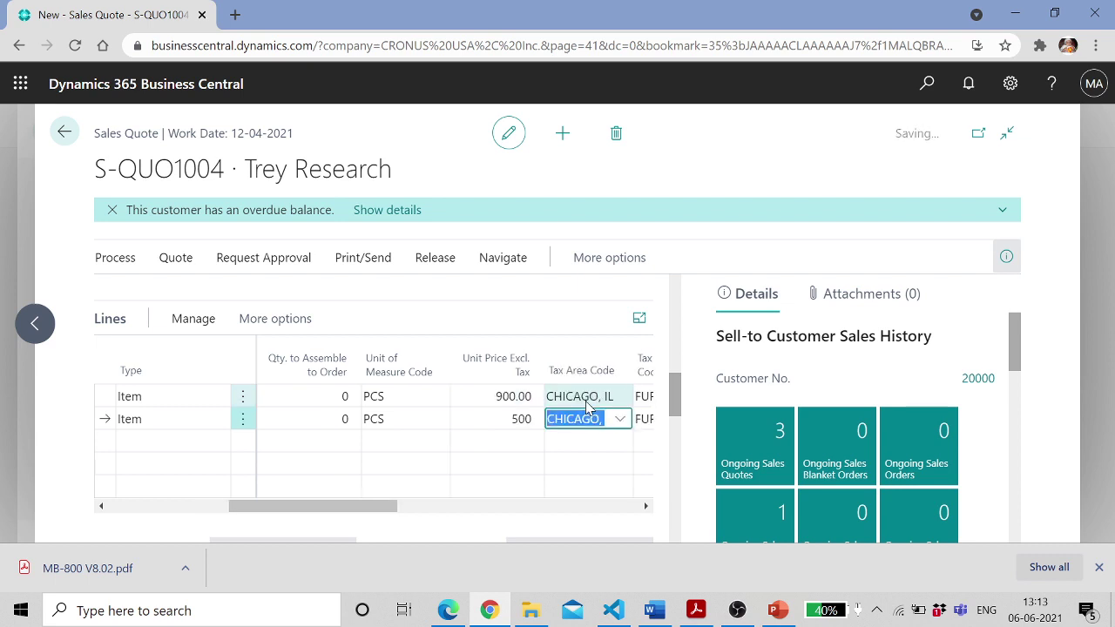
Give the ATHENS Desk line a 10% line discount and the PARIS Guest Chair line a 20% line discount
{"action": "key", "text": "Tab"}
{"action": "key", "text": "Tab"}
{"action": "key", "text": "Tab"}
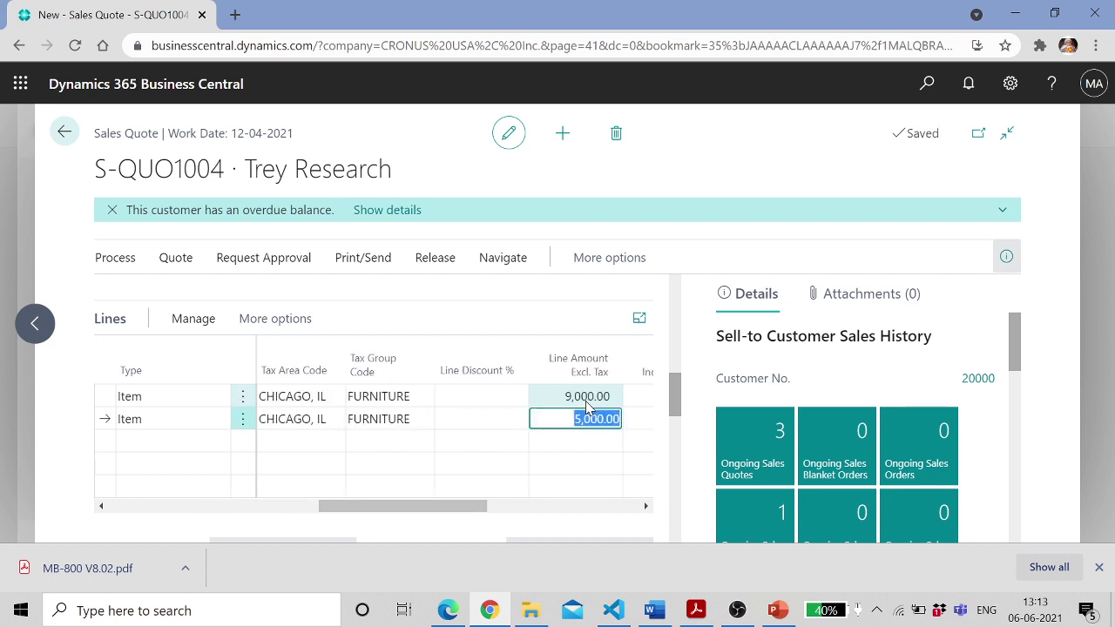
{"action": "left_click", "coordinate": [490, 399]}
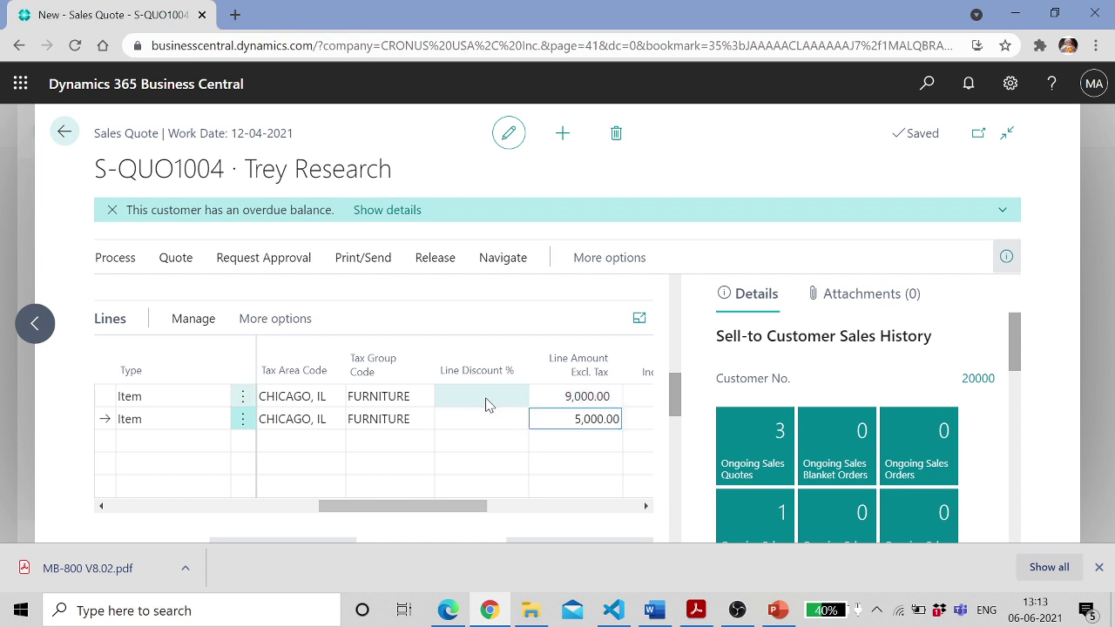
{"action": "left_click_drag", "start_coordinate": [425, 513], "coordinate": [391, 519]}
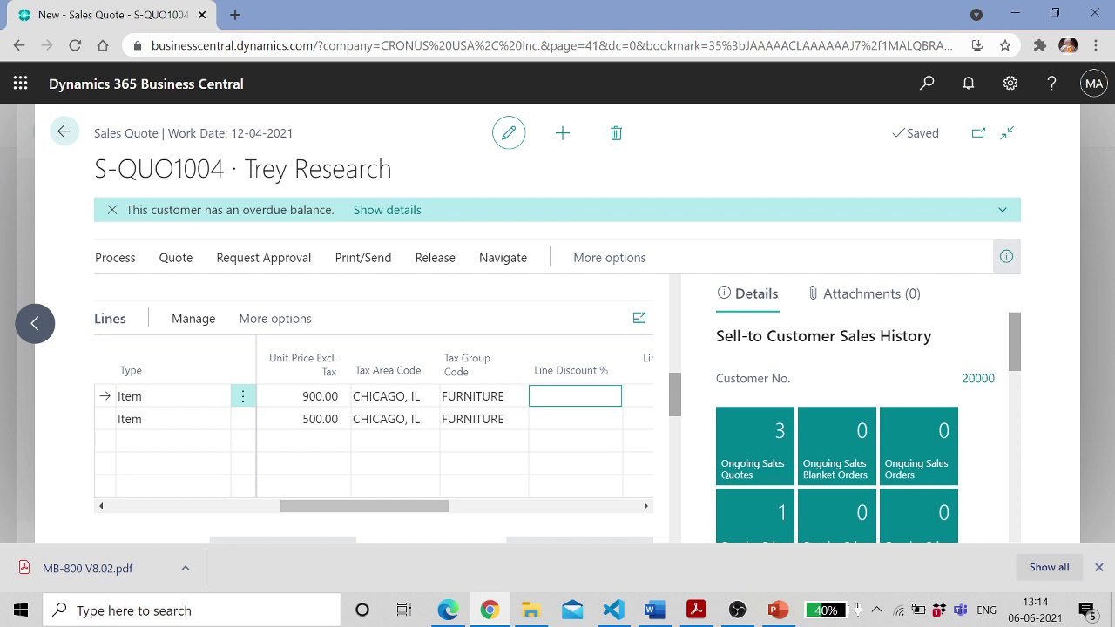
{"action": "left_click", "coordinate": [561, 420]}
{"action": "type", "text": "20"}
{"action": "key", "text": "Tab"}
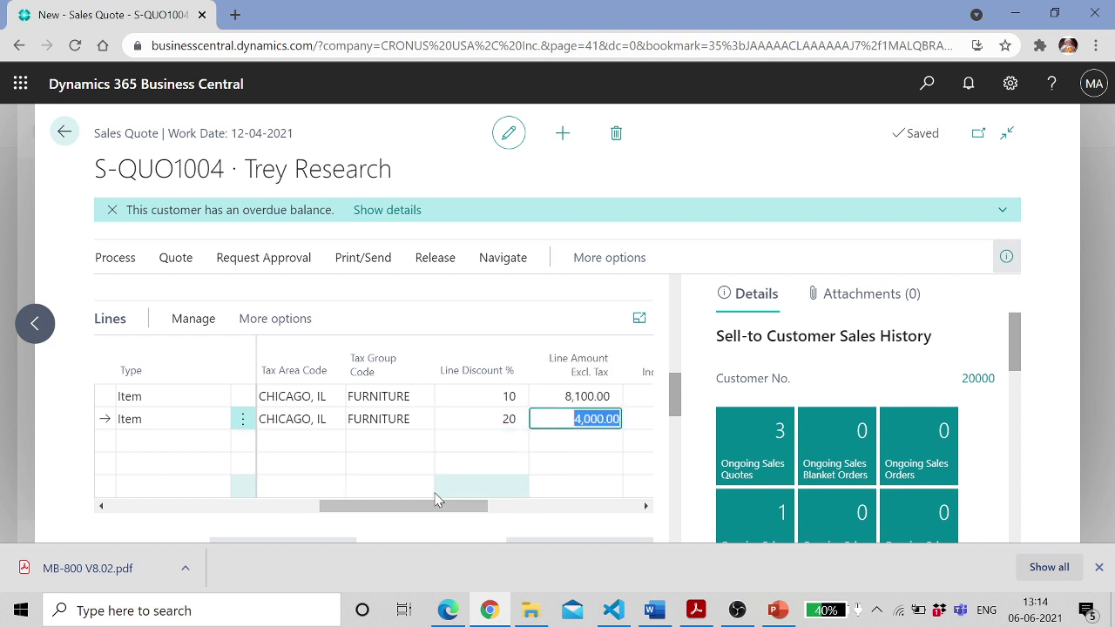
Examine the discounted line amounts excluding tax and the amounts including tax on both quote lines
{"action": "mouse_move", "coordinate": [439, 507]}
{"action": "left_mouse_down"}
{"action": "mouse_move", "coordinate": [374, 515]}
{"action": "mouse_move", "coordinate": [445, 522]}
{"action": "left_mouse_up"}
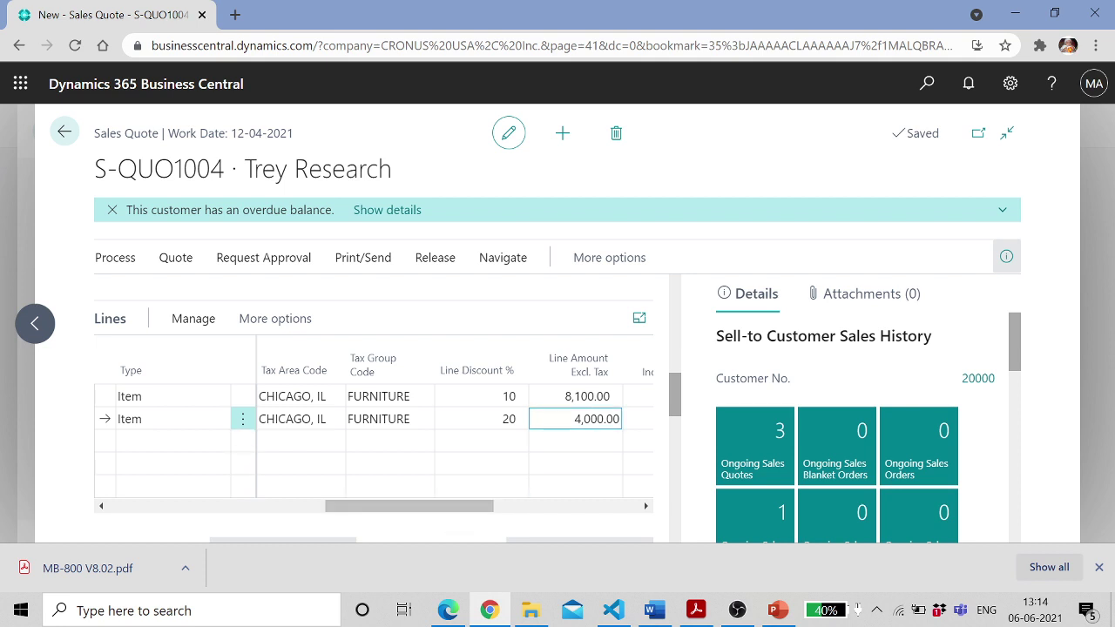
{"action": "left_click", "coordinate": [572, 397]}
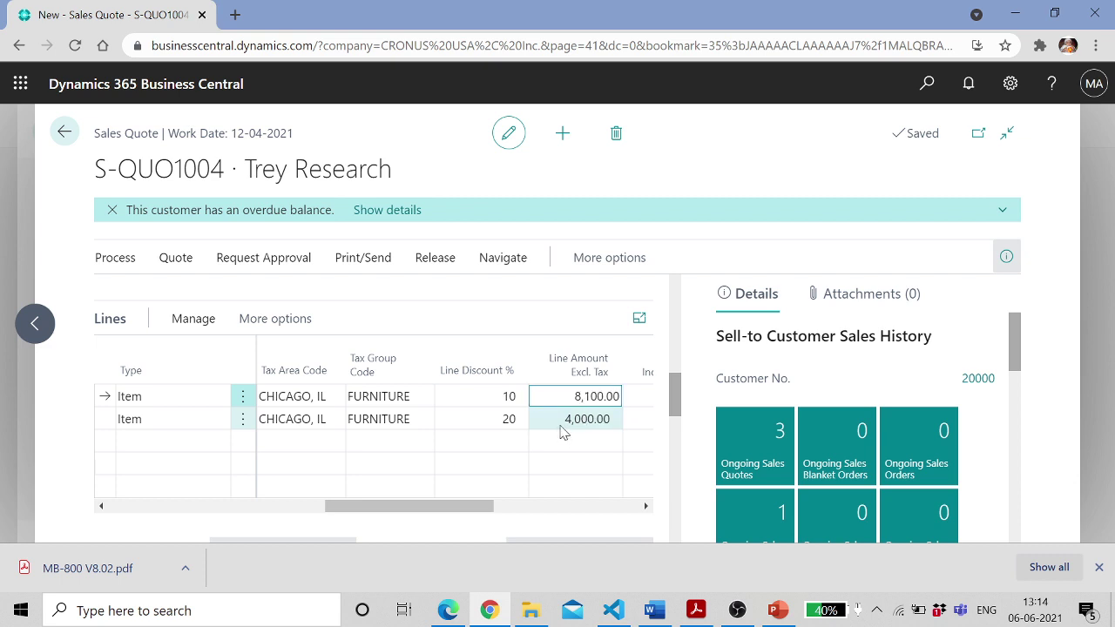
{"action": "left_click", "coordinate": [571, 420]}
{"action": "left_click_drag", "start_coordinate": [473, 515], "coordinate": [538, 519]}
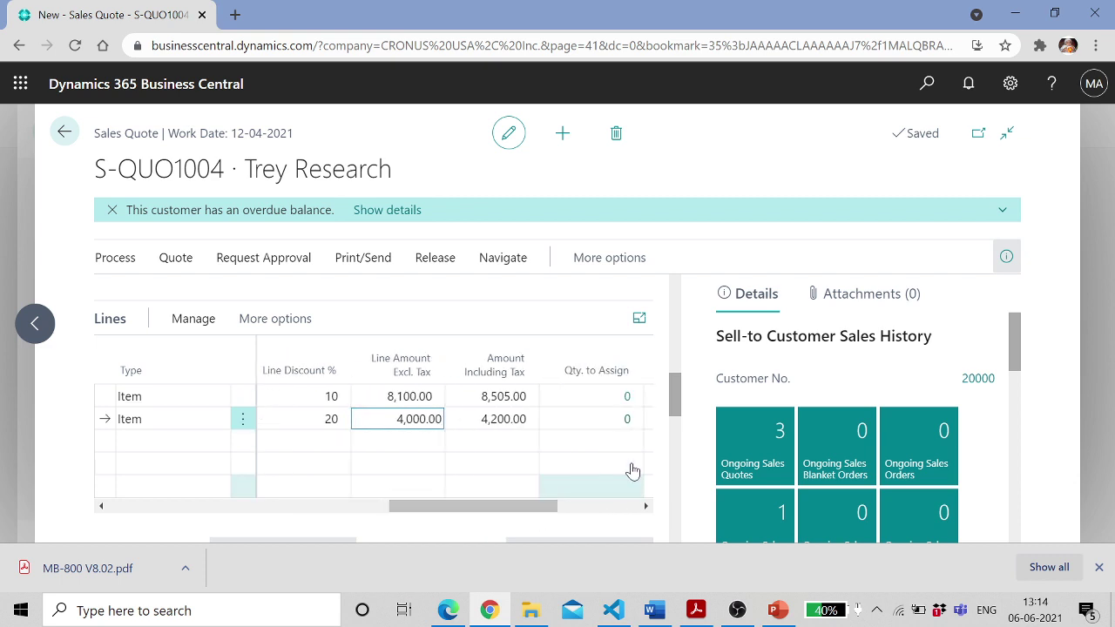
Review the quote's subtotal, tax and total amounts, and view the currency codes available in Invoice Details
{"action": "left_click_drag", "start_coordinate": [675, 416], "coordinate": [678, 445]}
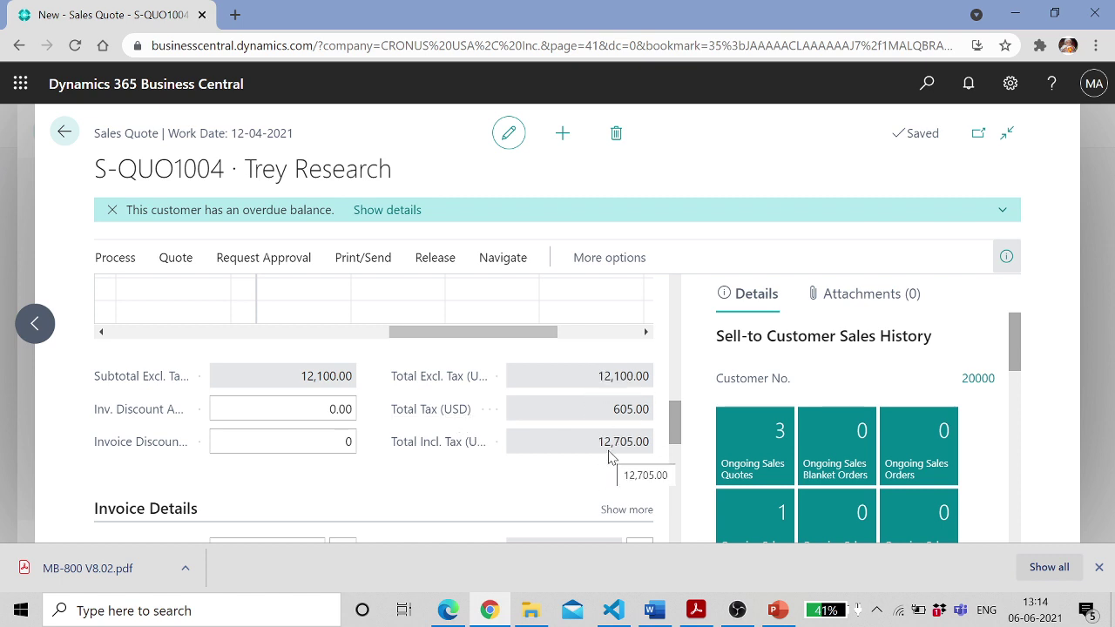
{"action": "scroll", "coordinate": [548, 435], "scroll_direction": "down", "scroll_amount": 2}
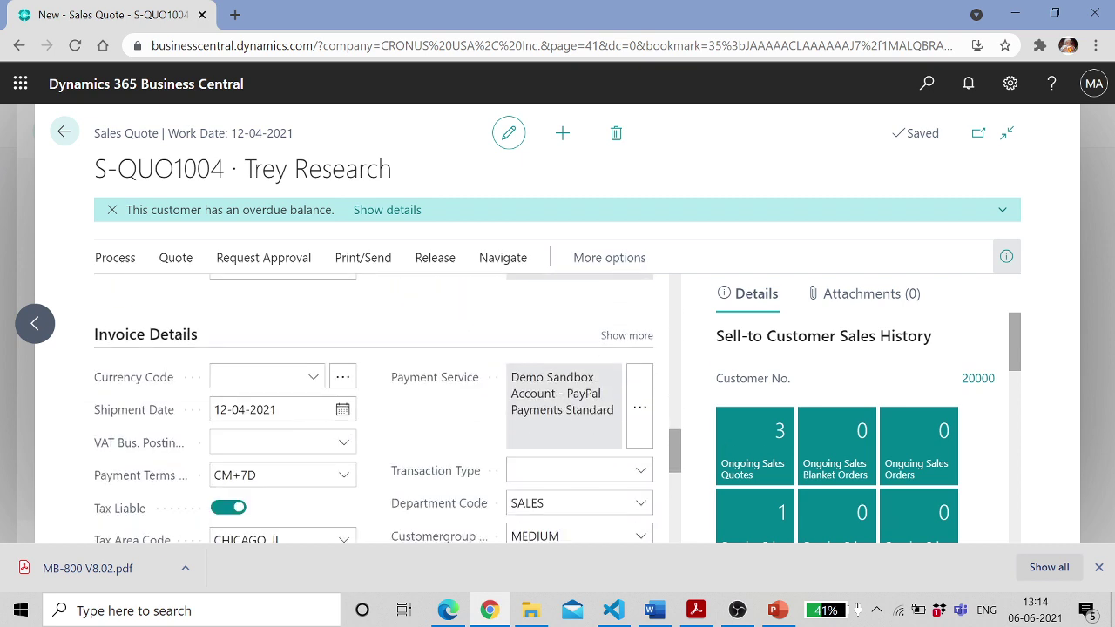
{"action": "left_click", "coordinate": [262, 376]}
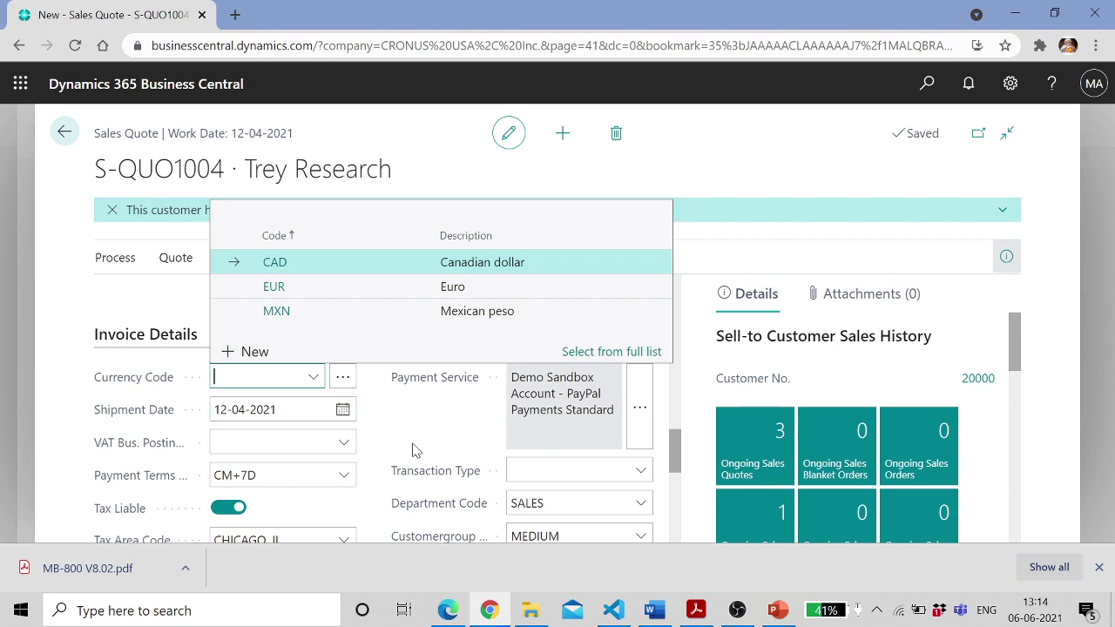
Review the Shipping and Billing details and the Ship-to address options without changing the default sell-to address
{"action": "scroll", "coordinate": [414, 451], "scroll_direction": "down", "scroll_amount": 4}
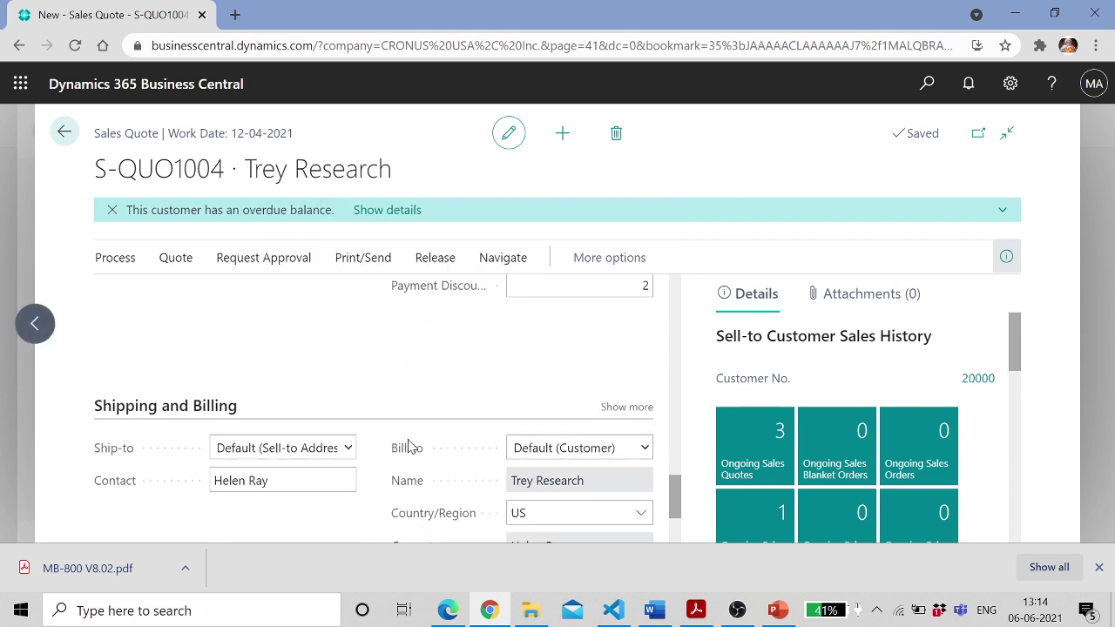
{"action": "scroll", "coordinate": [298, 374], "scroll_direction": "up", "scroll_amount": 1}
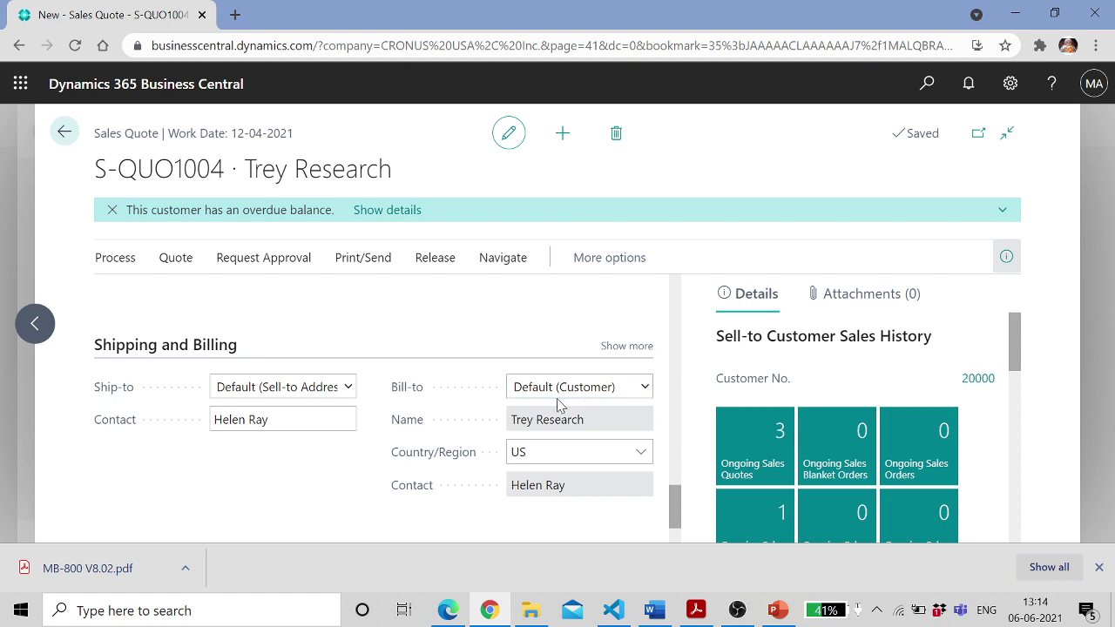
{"action": "scroll", "coordinate": [354, 445], "scroll_direction": "down", "scroll_amount": 1}
{"action": "scroll", "coordinate": [353, 404], "scroll_direction": "up", "scroll_amount": 1}
{"action": "left_click", "coordinate": [349, 389]}
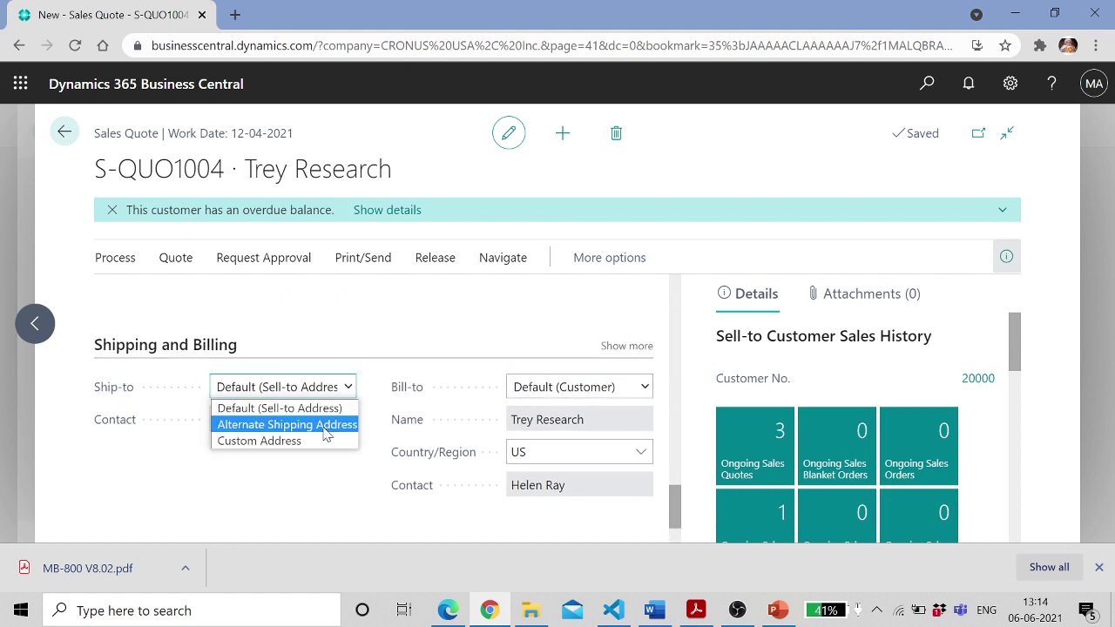
{"action": "left_click", "coordinate": [331, 482]}
{"action": "scroll", "coordinate": [328, 476], "scroll_direction": "down", "scroll_amount": 1}
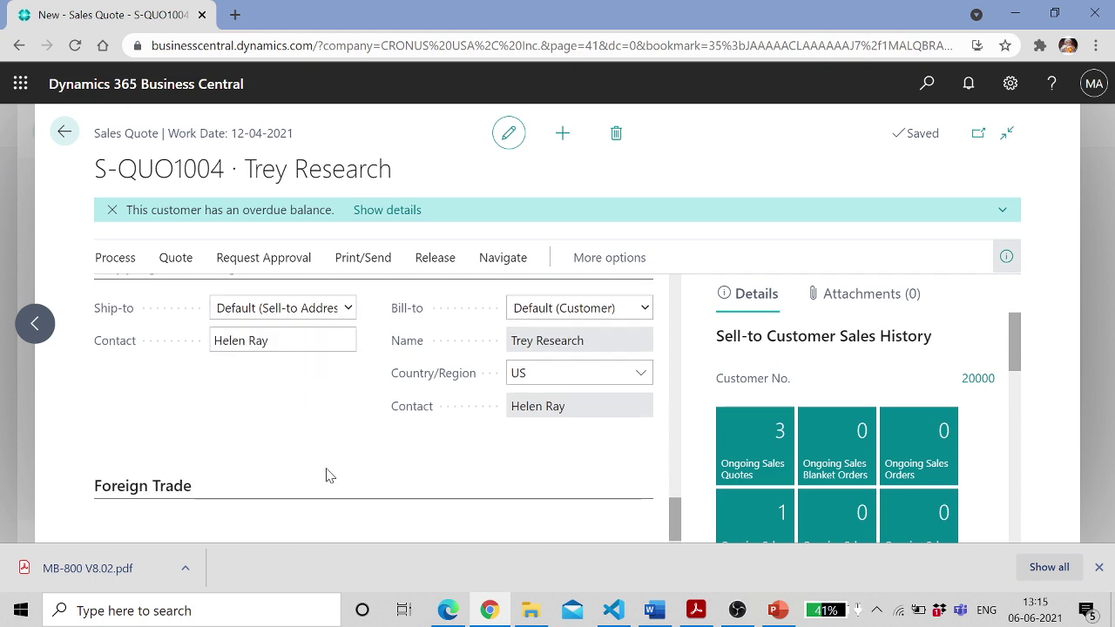
Release the Trey Research sales quote and check its Status field in the General section
{"action": "scroll", "coordinate": [324, 471], "scroll_direction": "up", "scroll_amount": 6}
{"action": "scroll", "coordinate": [314, 453], "scroll_direction": "up", "scroll_amount": 1}
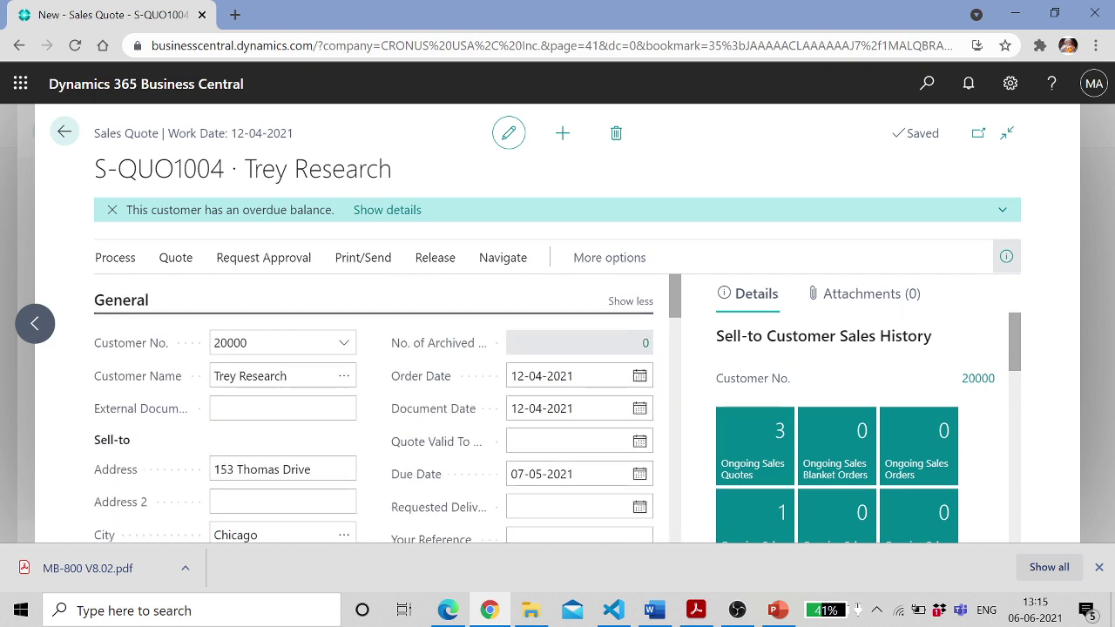
{"action": "left_click", "coordinate": [435, 258]}
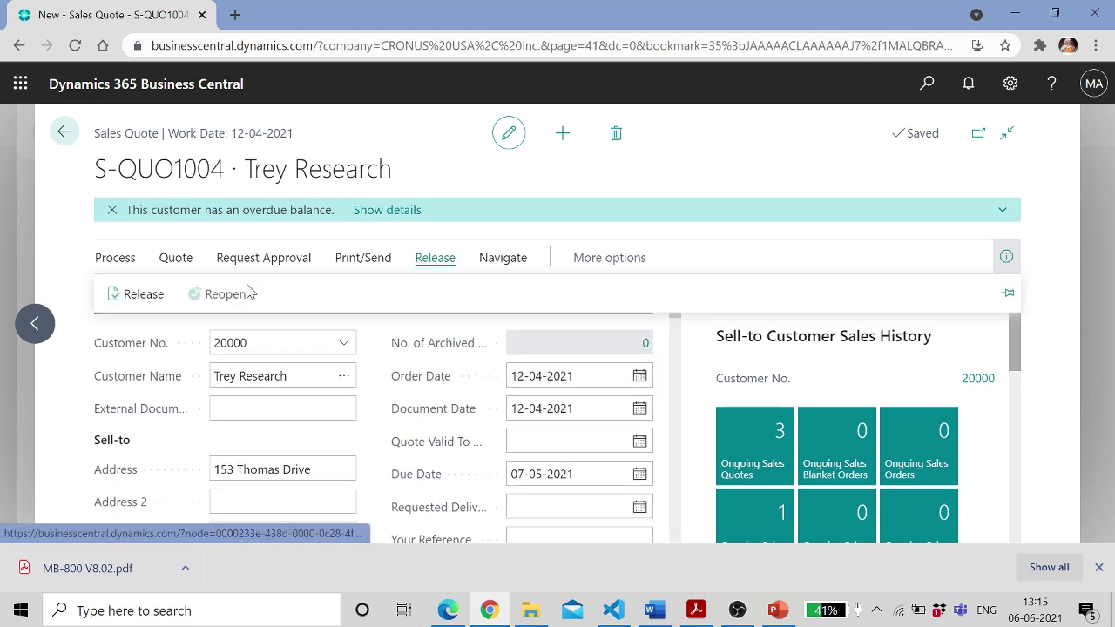
{"action": "left_click", "coordinate": [146, 294]}
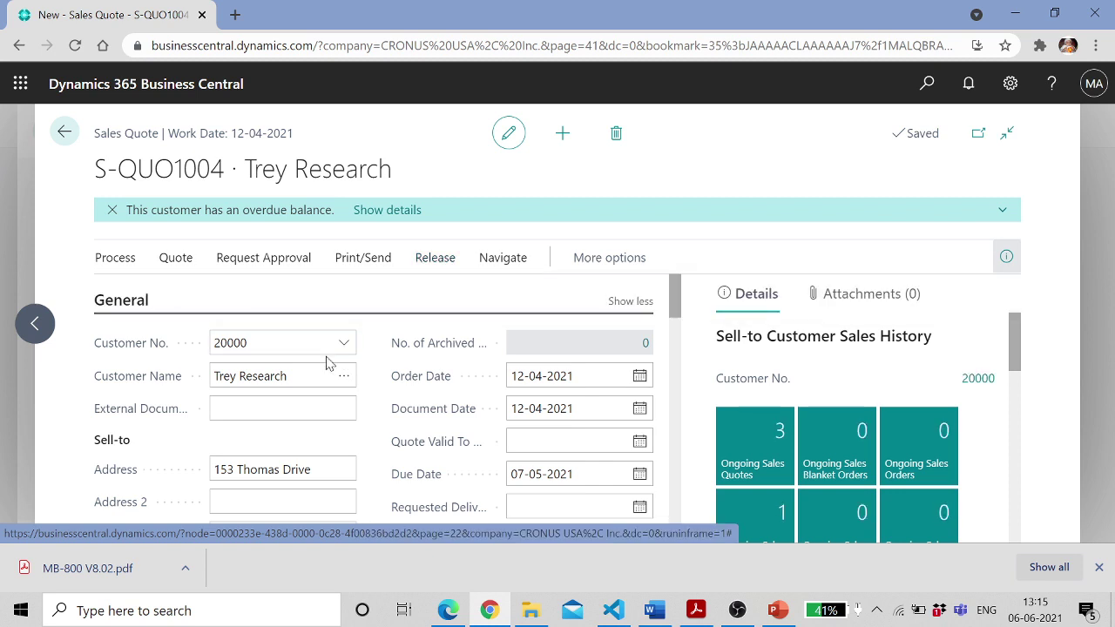
{"action": "scroll", "coordinate": [326, 363], "scroll_direction": "down", "scroll_amount": 5}
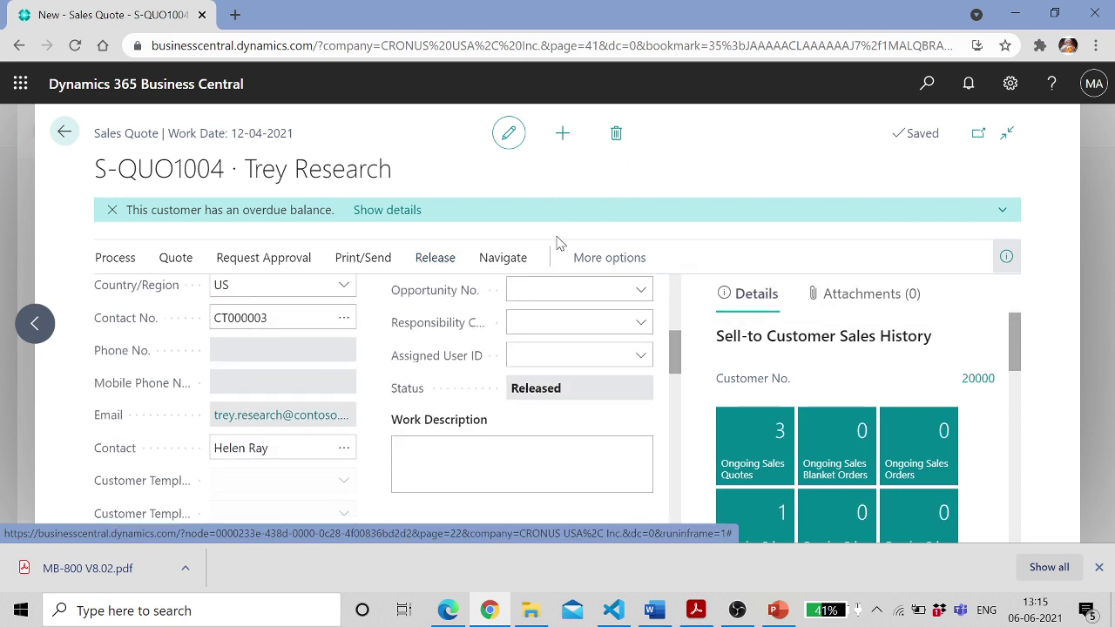
Preview the printed sales quote, examine its addresses, payment terms, item lines and totals, and close the print dialog without printing
{"action": "left_click", "coordinate": [365, 260]}
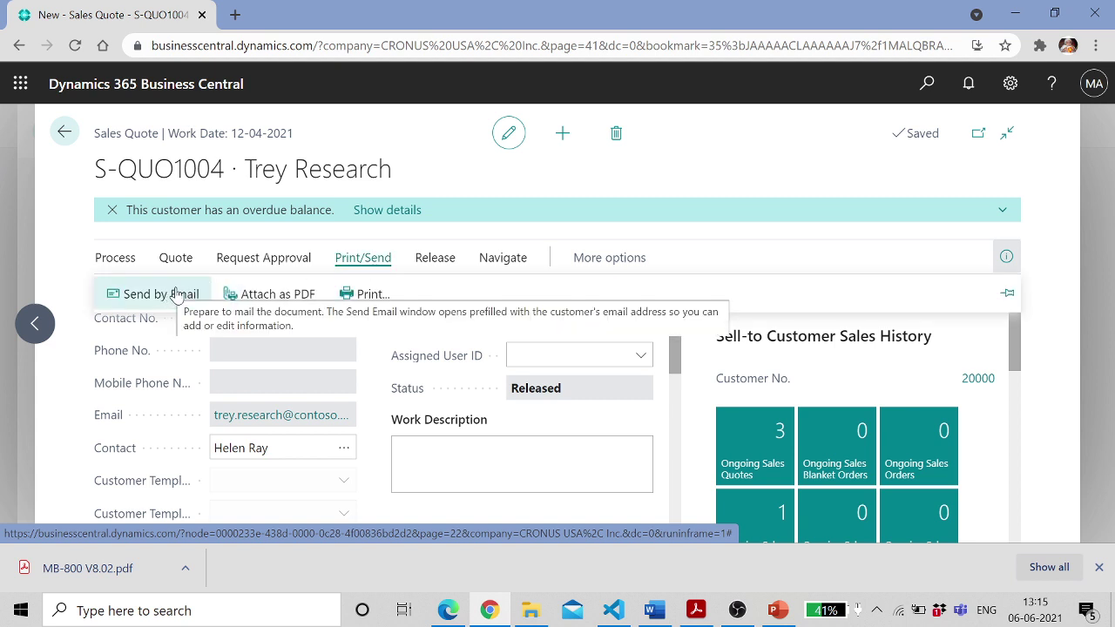
{"action": "left_click", "coordinate": [367, 296]}
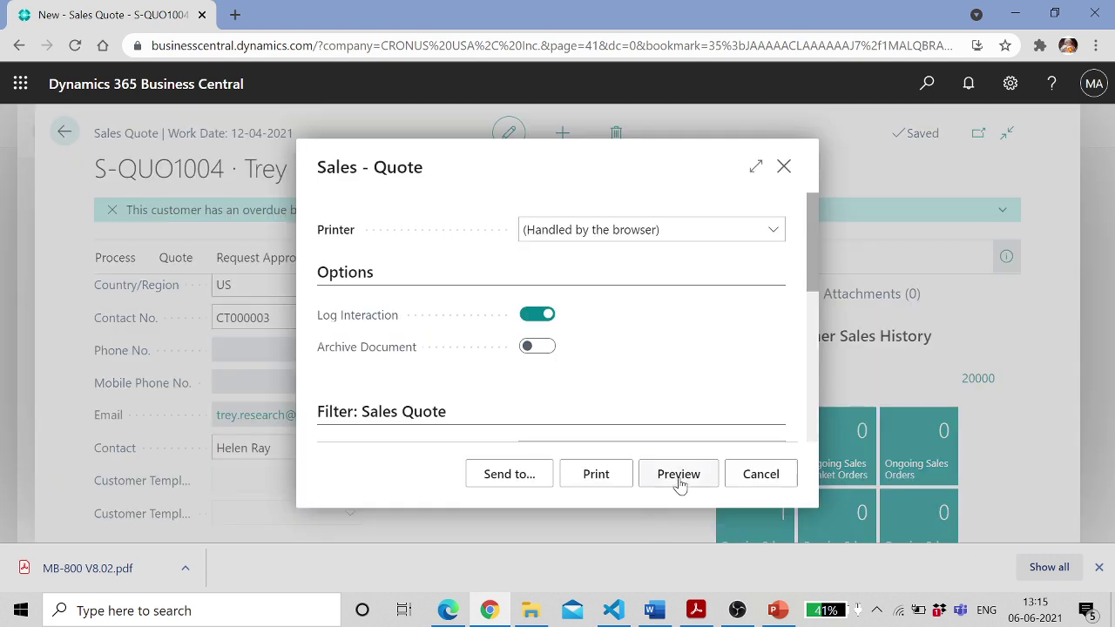
{"action": "left_click", "coordinate": [626, 467]}
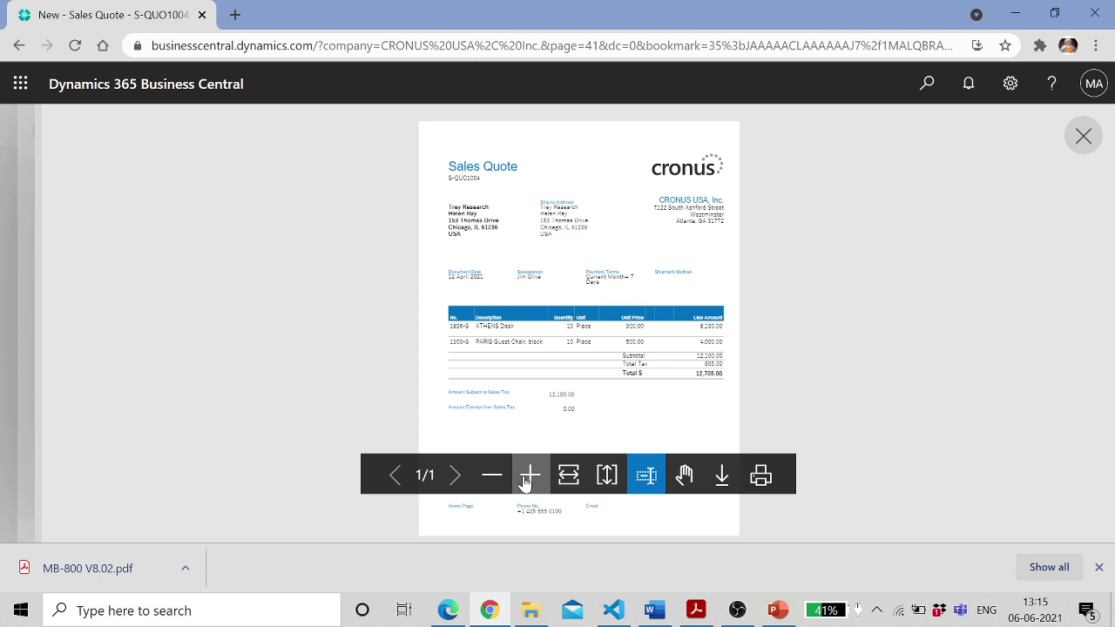
{"action": "left_click", "coordinate": [529, 476]}
{"action": "left_click", "coordinate": [526, 477]}
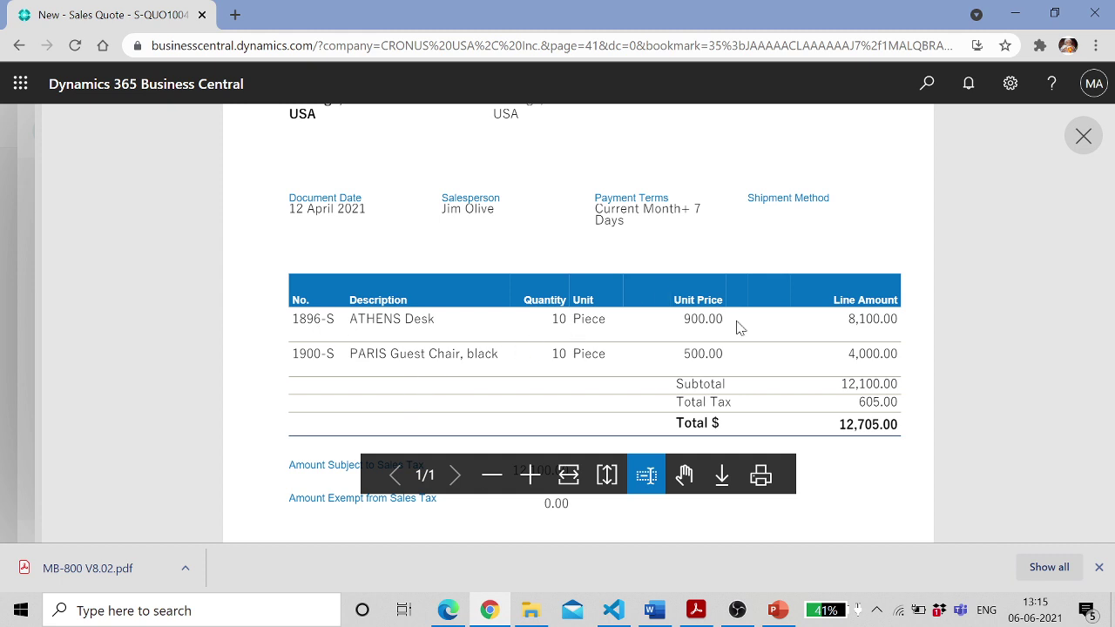
{"action": "scroll", "coordinate": [838, 401], "scroll_direction": "down", "scroll_amount": 1}
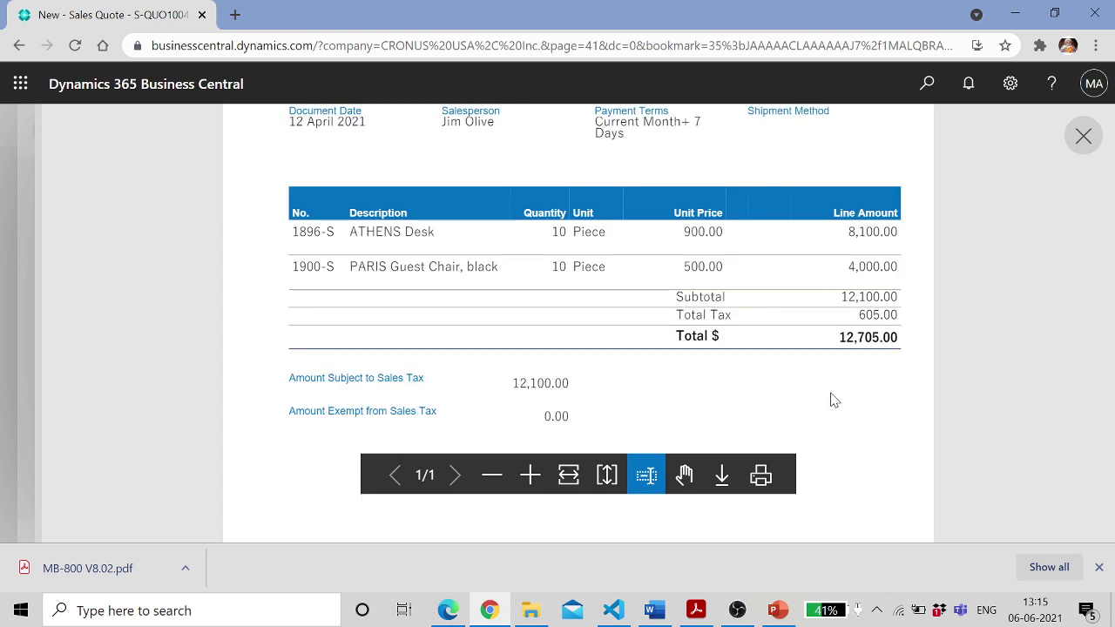
{"action": "scroll", "coordinate": [832, 399], "scroll_direction": "up", "scroll_amount": 2}
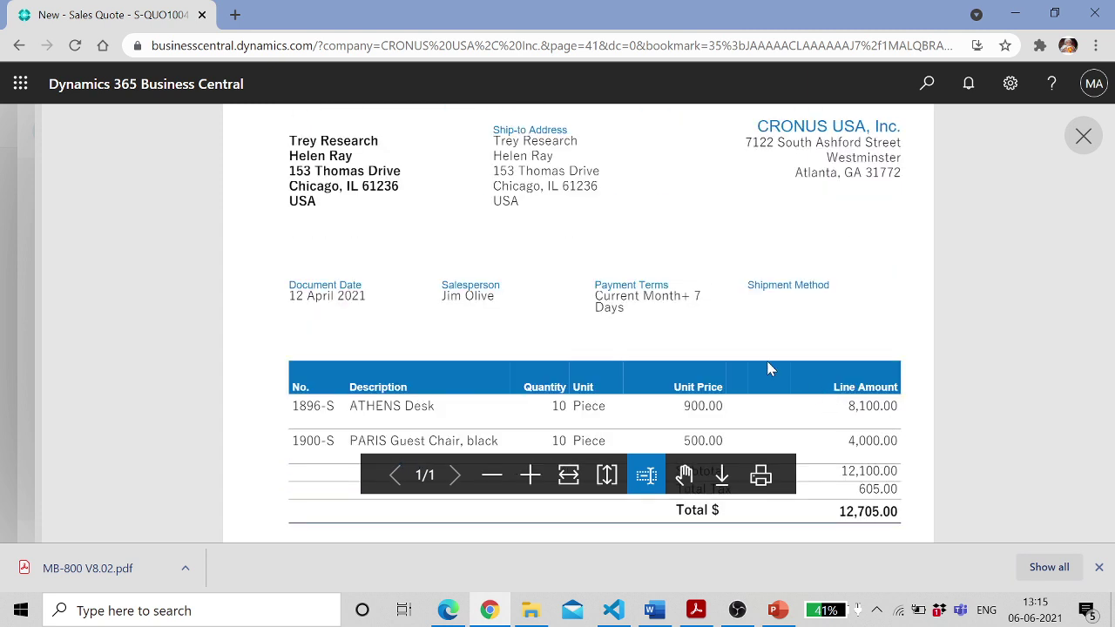
{"action": "scroll", "coordinate": [769, 370], "scroll_direction": "up", "scroll_amount": 2}
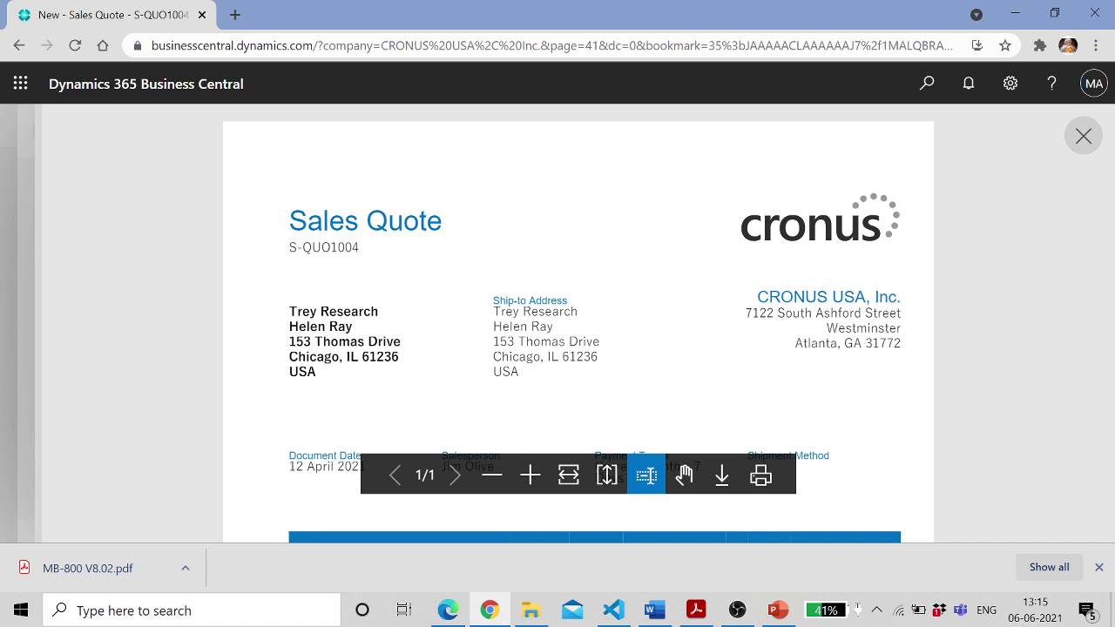
{"action": "left_click", "coordinate": [1083, 137]}
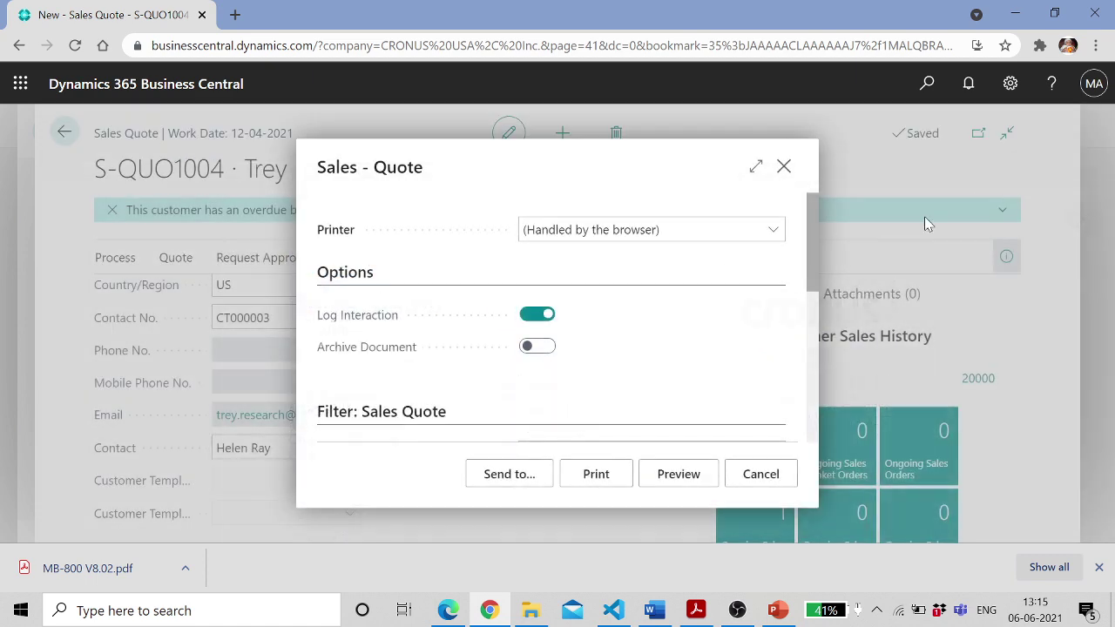
{"action": "left_click", "coordinate": [741, 472]}
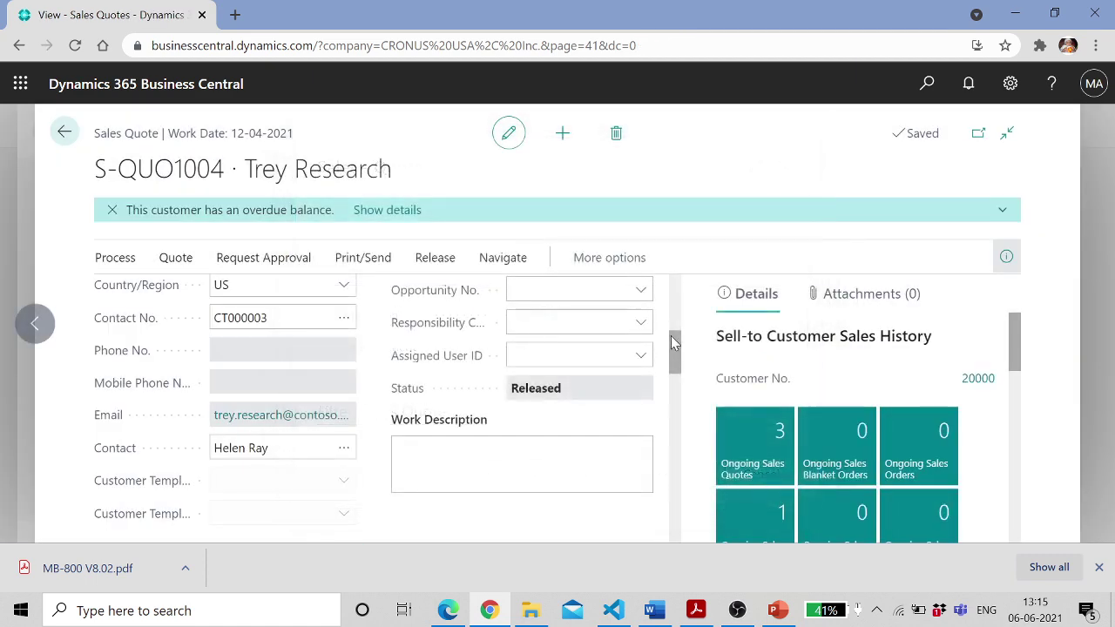
Set the quote's Quote Valid To date to 30-06-2021 in the General section
{"action": "left_click_drag", "start_coordinate": [676, 359], "coordinate": [685, 302]}
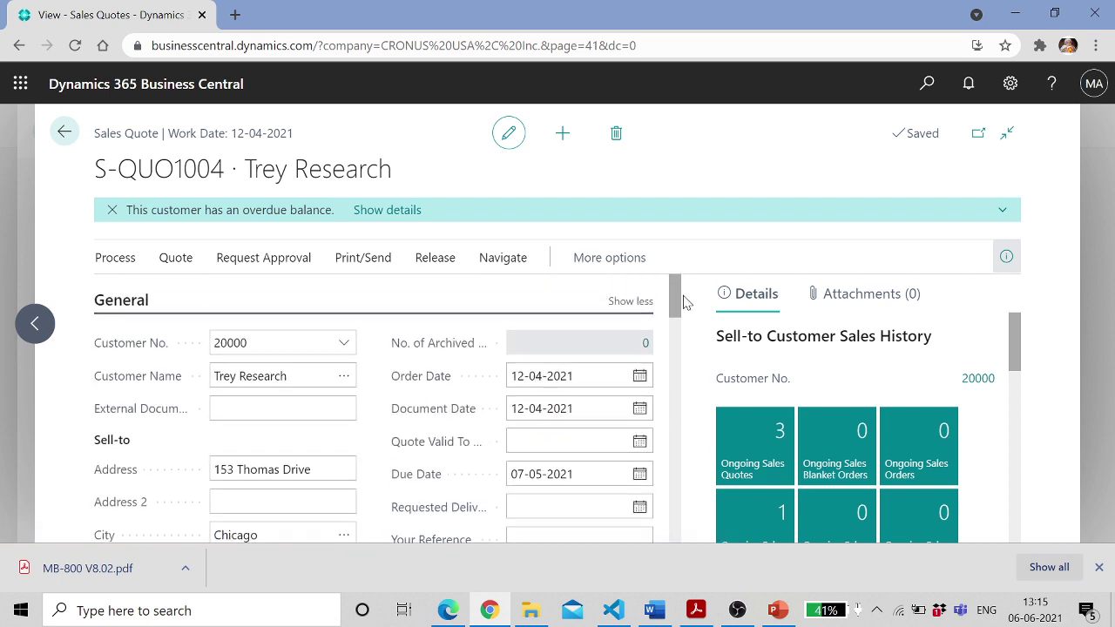
{"action": "left_click", "coordinate": [639, 442]}
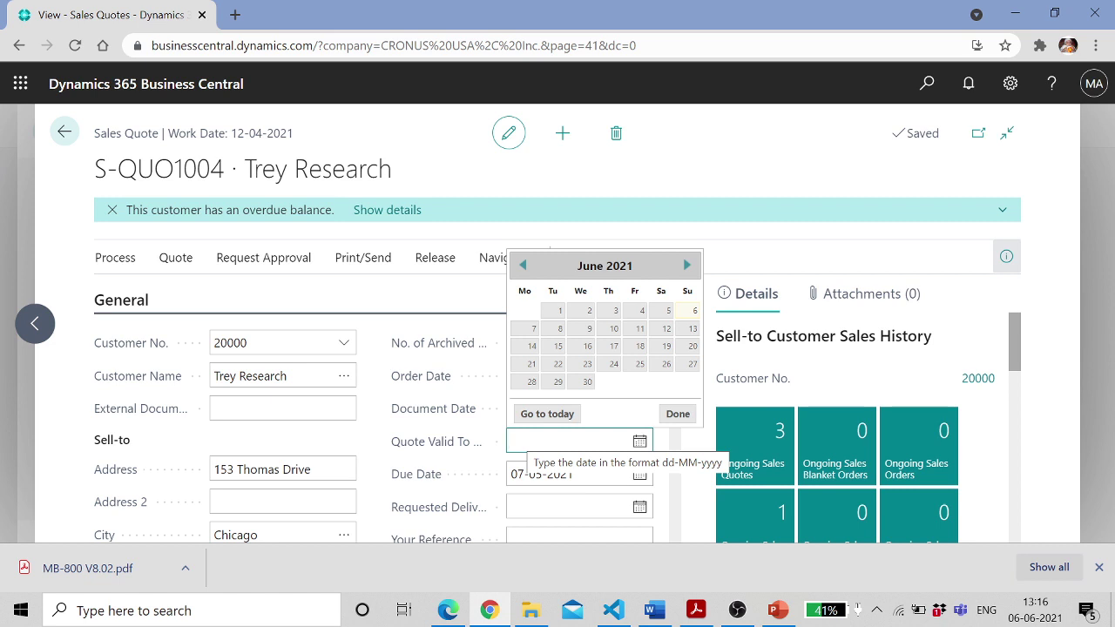
{"action": "left_click", "coordinate": [635, 444]}
{"action": "left_click", "coordinate": [635, 444]}
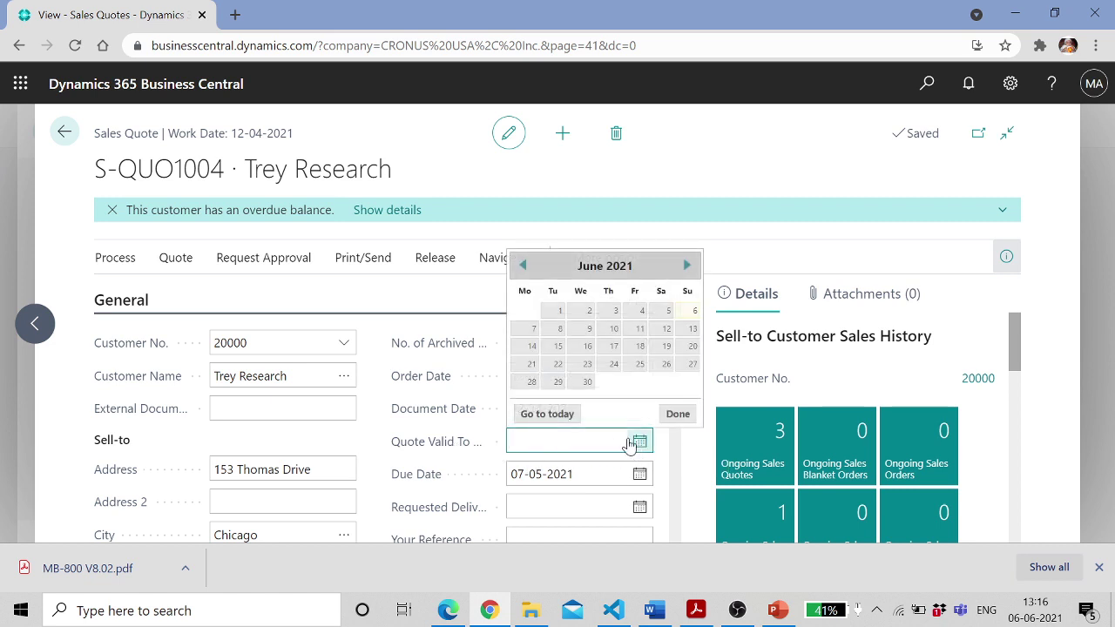
{"action": "left_click", "coordinate": [587, 381]}
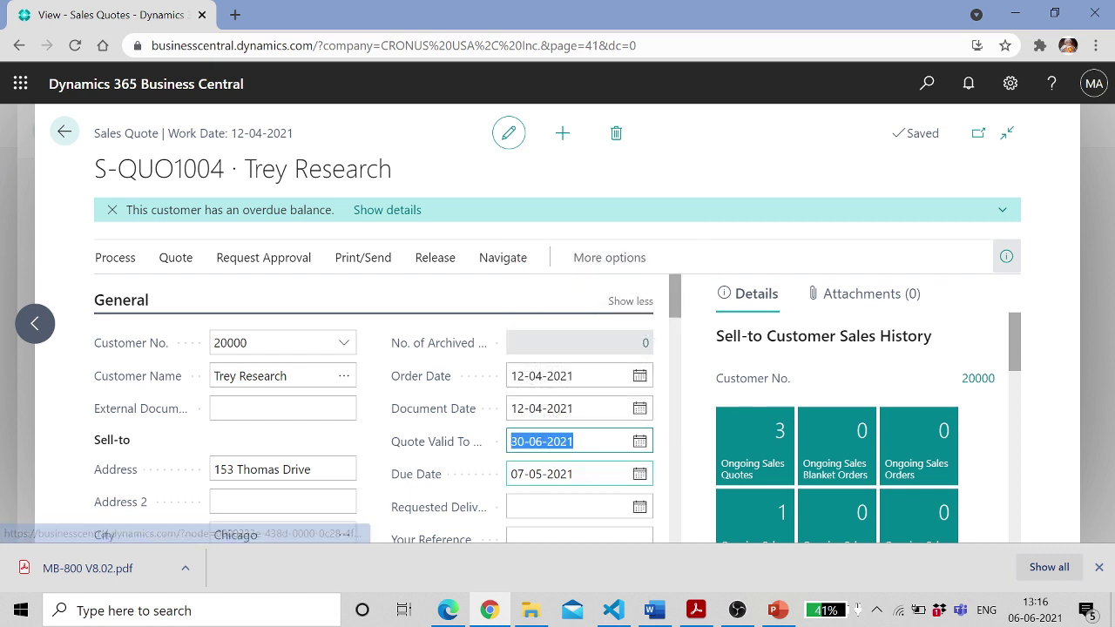
View the Requested Delivery date calendar without picking a date, and review the tax and discount columns of the quote lines
{"action": "left_click", "coordinate": [639, 507]}
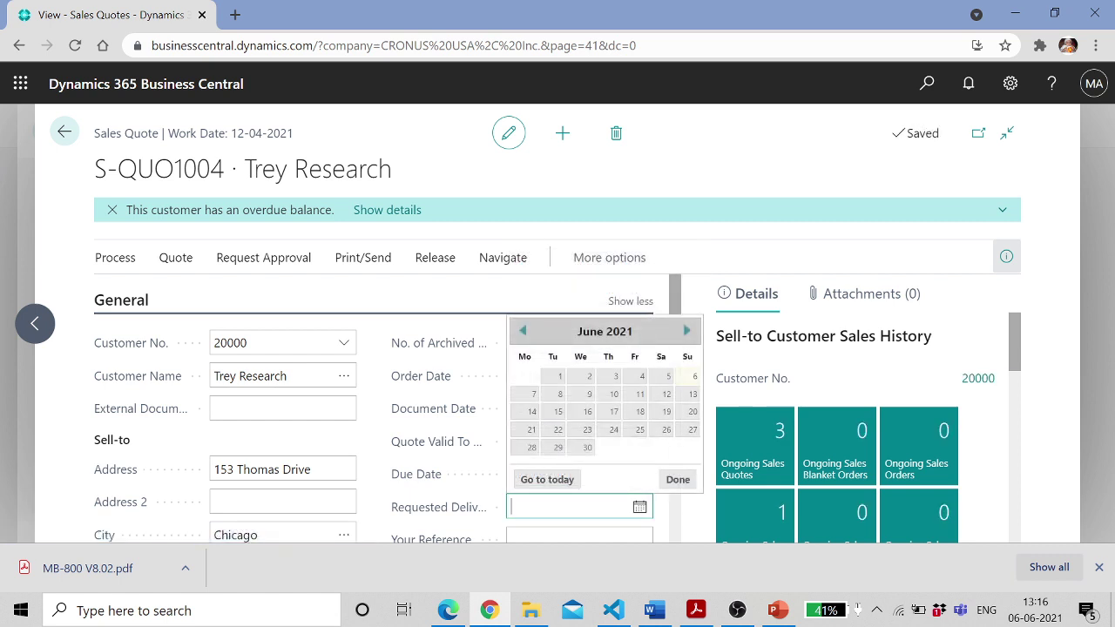
{"action": "left_click", "coordinate": [391, 300]}
{"action": "scroll", "coordinate": [679, 324], "scroll_direction": "down", "scroll_amount": 1}
{"action": "left_click_drag", "start_coordinate": [680, 324], "coordinate": [667, 402]}
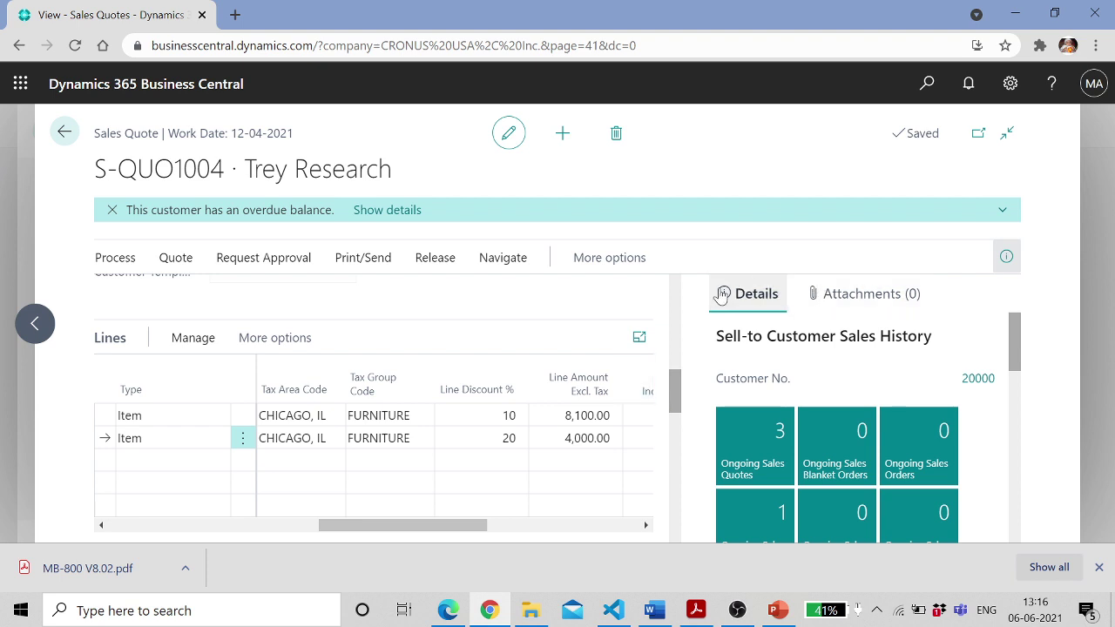
{"action": "left_click_drag", "start_coordinate": [468, 531], "coordinate": [444, 533]}
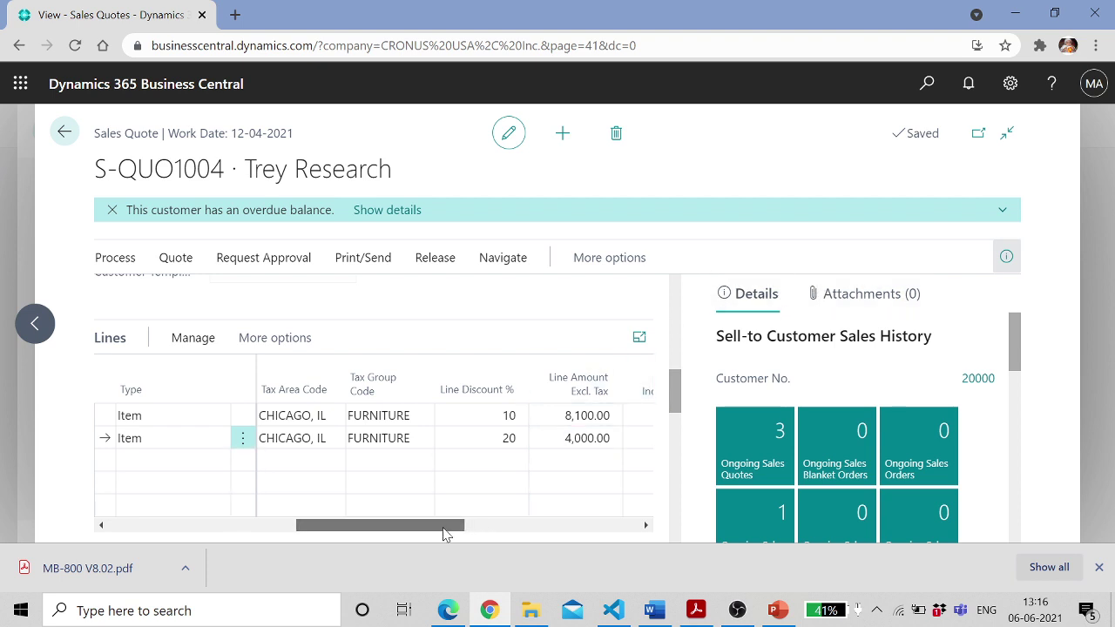
{"action": "left_click_drag", "start_coordinate": [443, 529], "coordinate": [441, 528]}
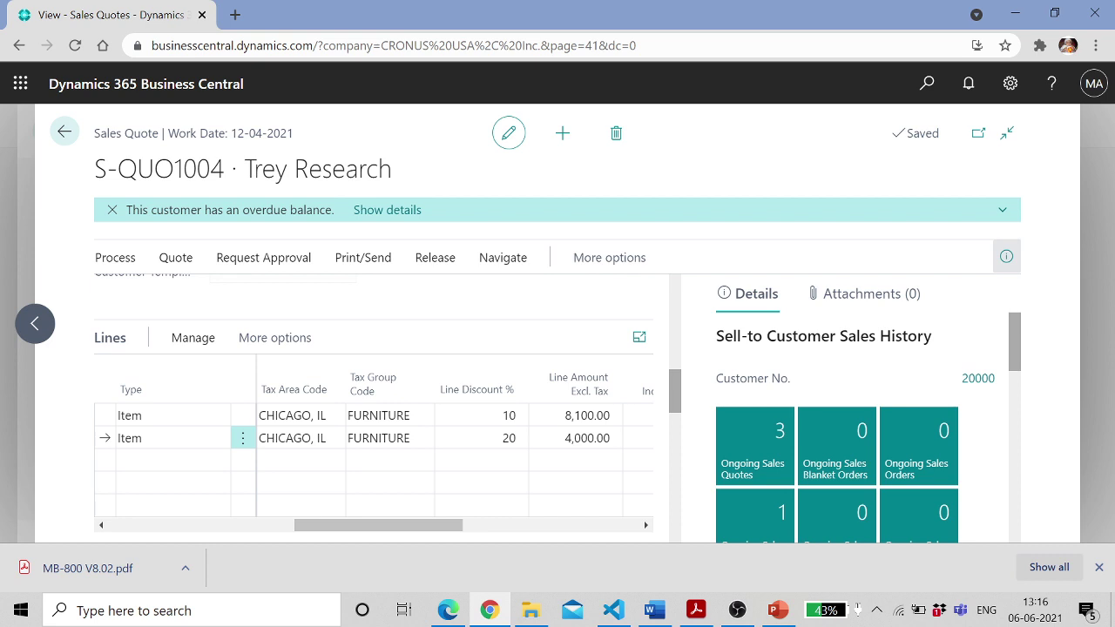
Examine the overdue balance notification's balance, outstanding, credit limit and overdue amounts for Trey Research, and close the details
{"action": "left_click", "coordinate": [389, 212]}
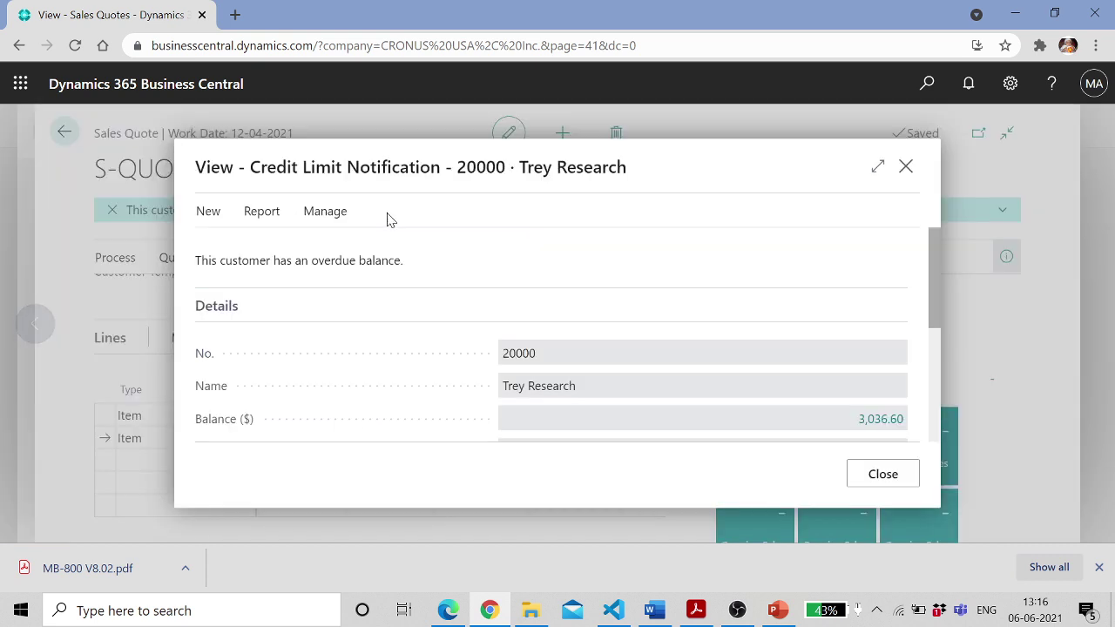
{"action": "scroll", "coordinate": [401, 301], "scroll_direction": "down", "scroll_amount": 2}
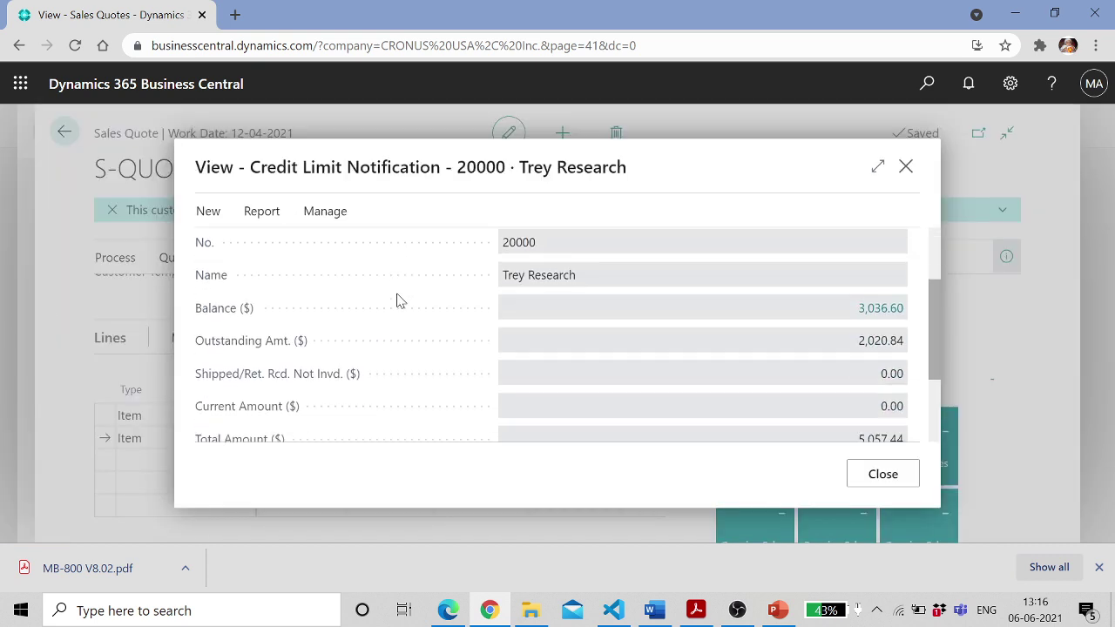
{"action": "scroll", "coordinate": [401, 301], "scroll_direction": "up", "scroll_amount": 1}
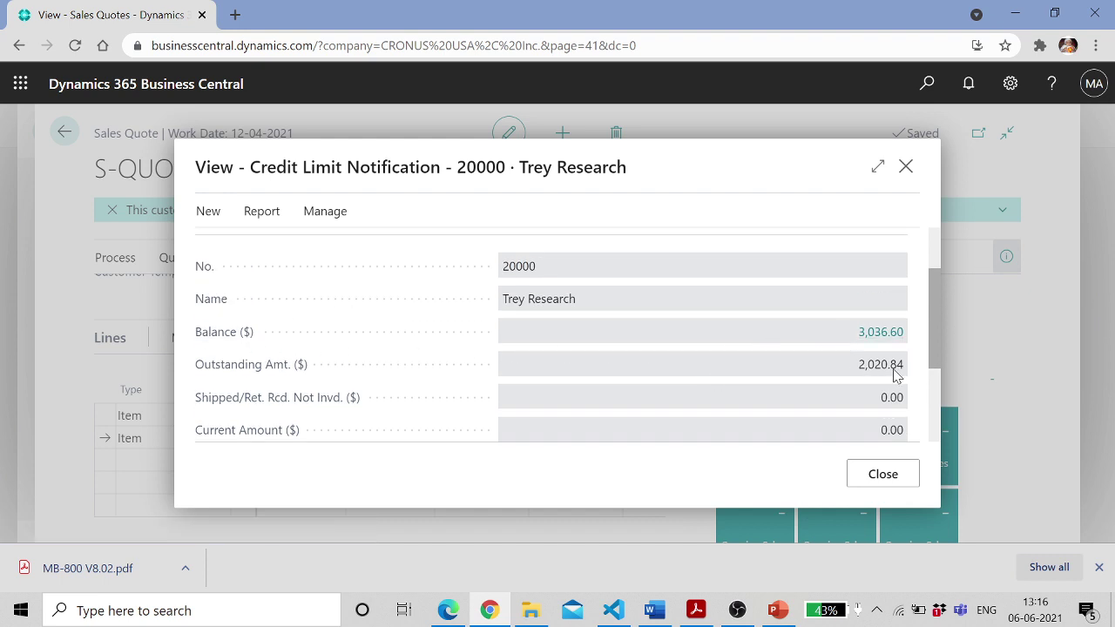
{"action": "scroll", "coordinate": [890, 370], "scroll_direction": "down", "scroll_amount": 2}
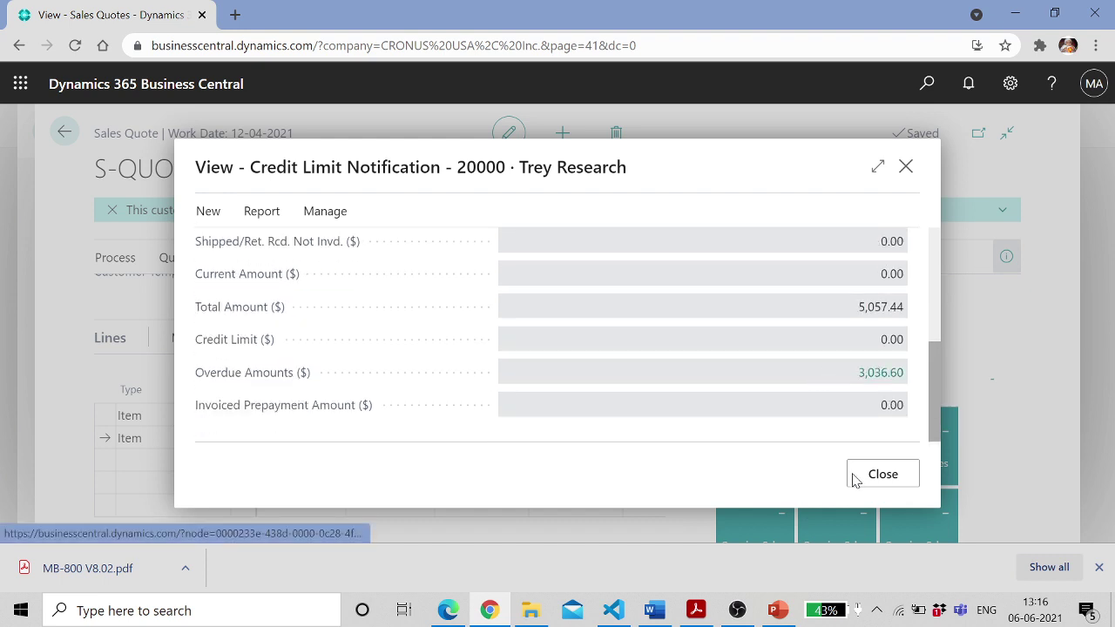
{"action": "left_click", "coordinate": [882, 474]}
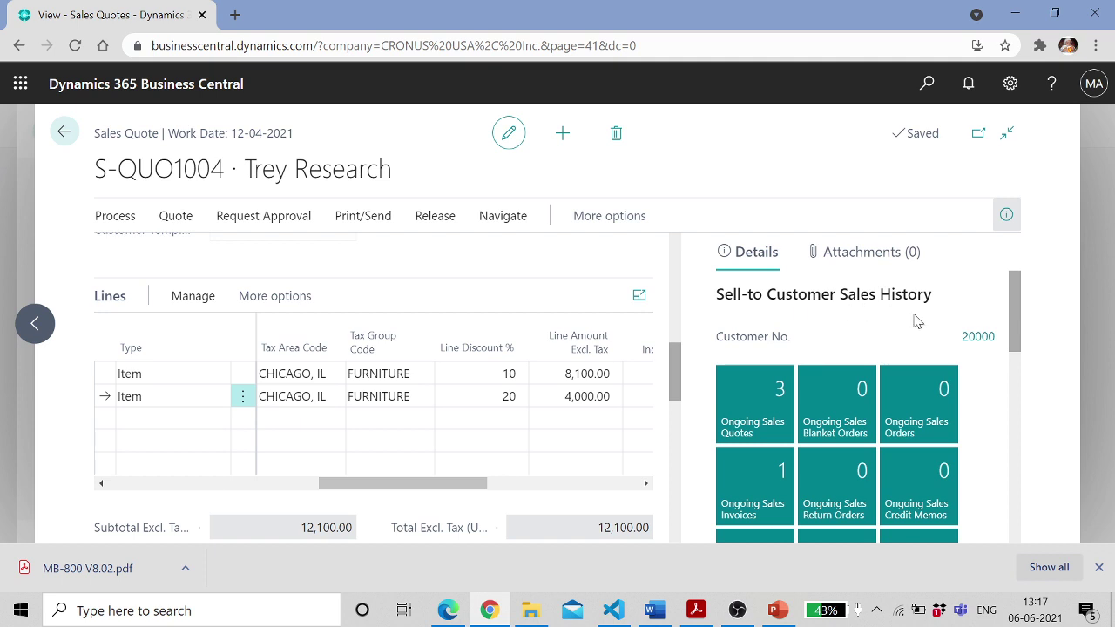
Examine the customer sales history and the Sales Line Details, including required quantity and item availability, for the selected quote line
{"action": "scroll", "coordinate": [914, 321], "scroll_direction": "down", "scroll_amount": 2}
{"action": "scroll", "coordinate": [915, 321], "scroll_direction": "down", "scroll_amount": 3}
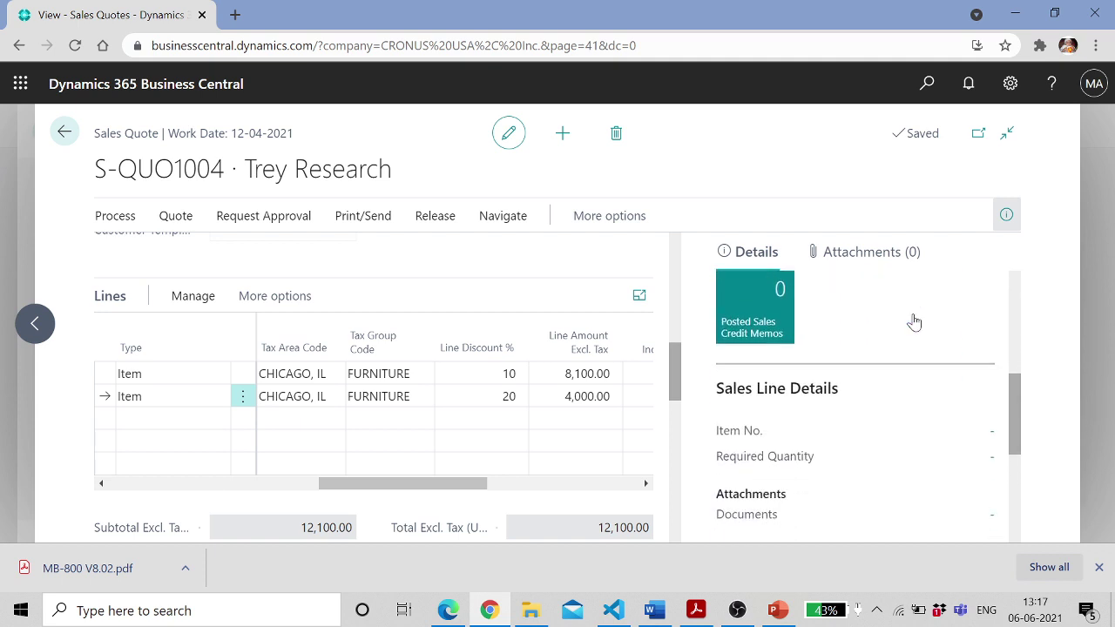
{"action": "scroll", "coordinate": [914, 320], "scroll_direction": "down", "scroll_amount": 1}
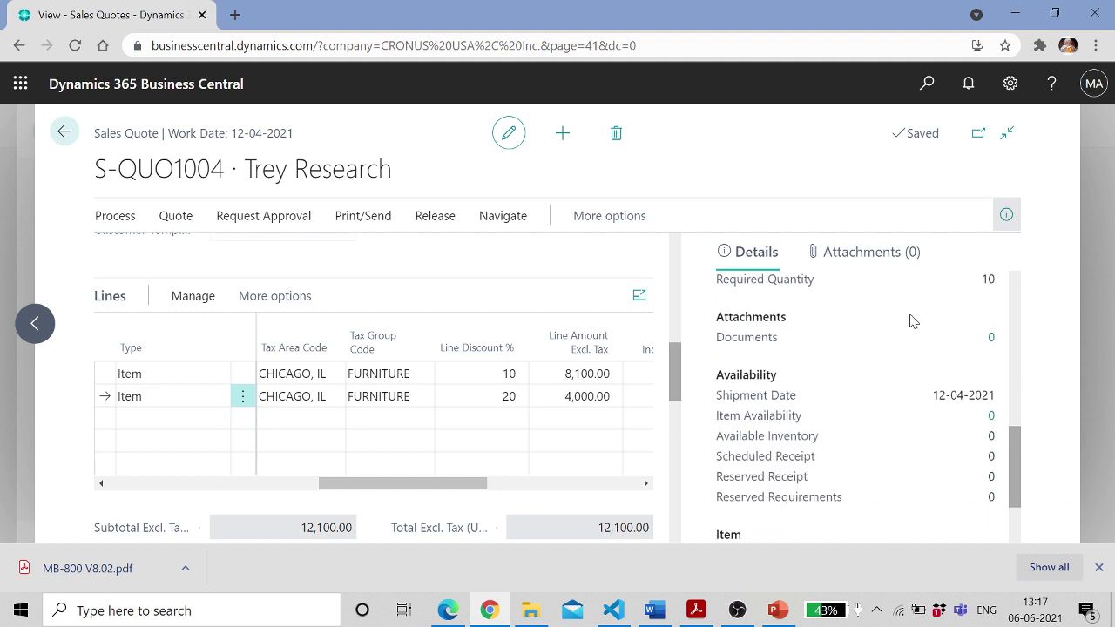
Compare the Sales Line Details of both quote lines, examining availability, inventory, scheduled receipt and item figures for 1900-S and 1896-S
{"action": "scroll", "coordinate": [910, 319], "scroll_direction": "up", "scroll_amount": 1}
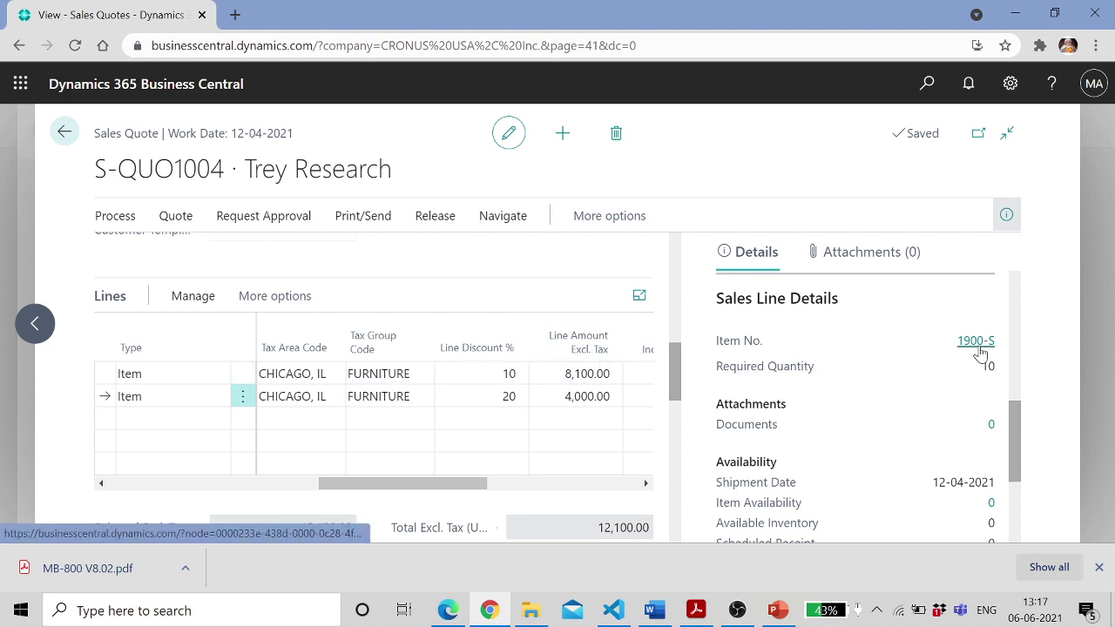
{"action": "left_click", "coordinate": [481, 397]}
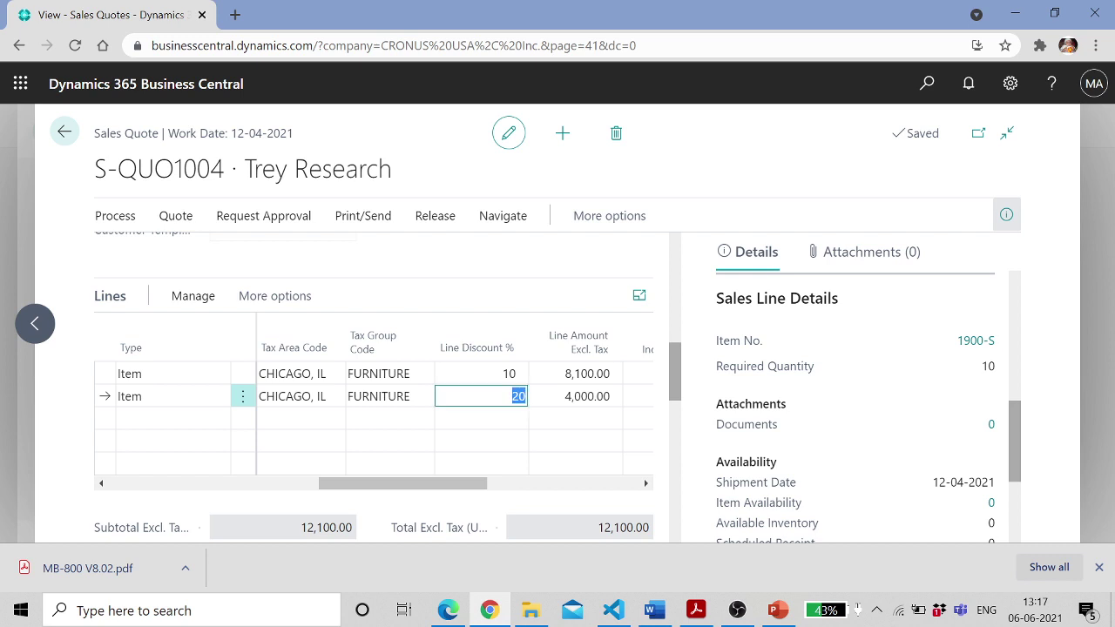
{"action": "left_click", "coordinate": [465, 375]}
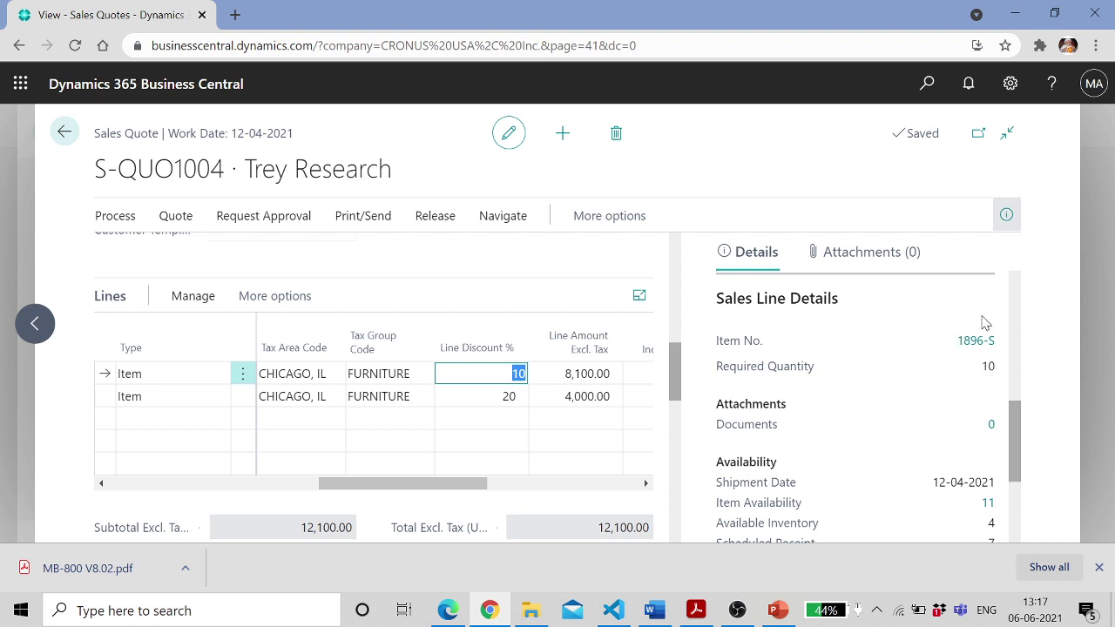
{"action": "scroll", "coordinate": [925, 412], "scroll_direction": "down", "scroll_amount": 1}
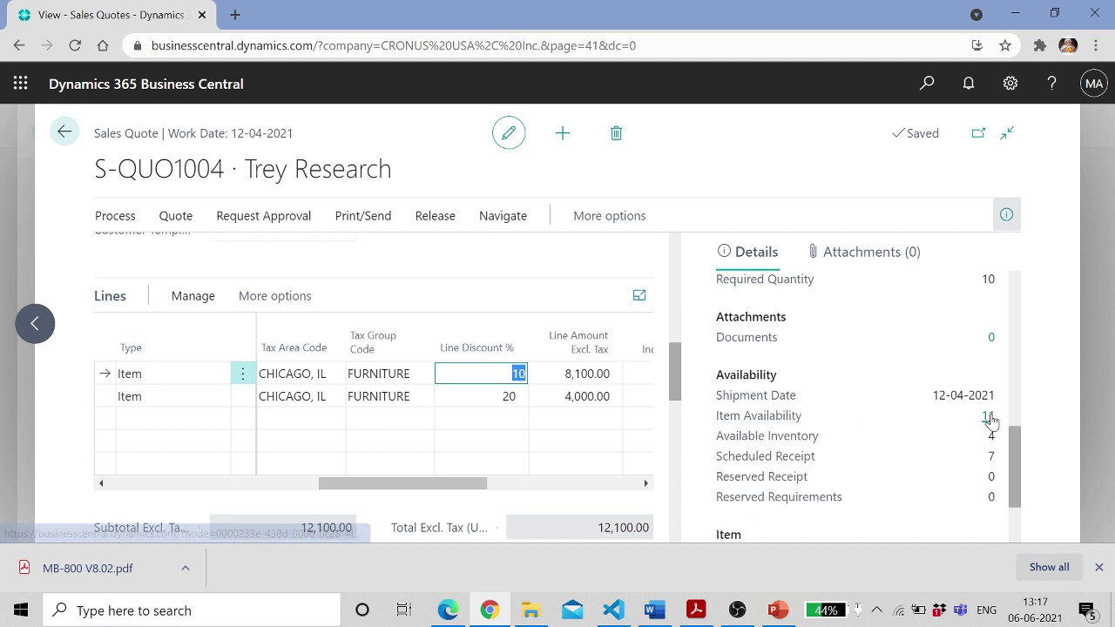
{"action": "left_click_drag", "start_coordinate": [446, 490], "coordinate": [359, 485]}
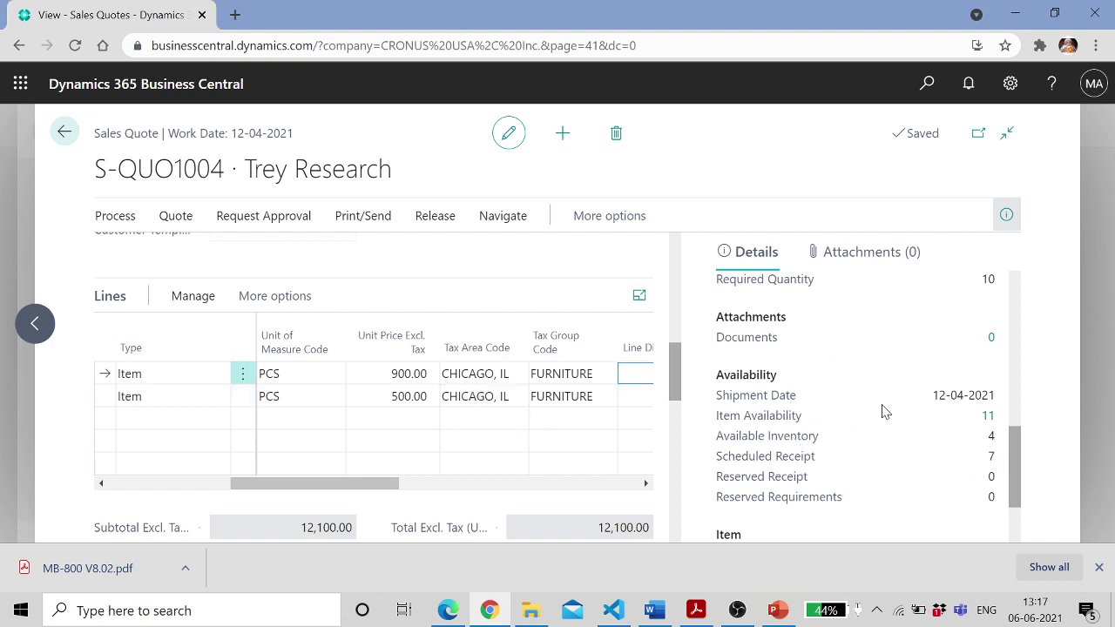
{"action": "scroll", "coordinate": [891, 437], "scroll_direction": "down", "scroll_amount": 2}
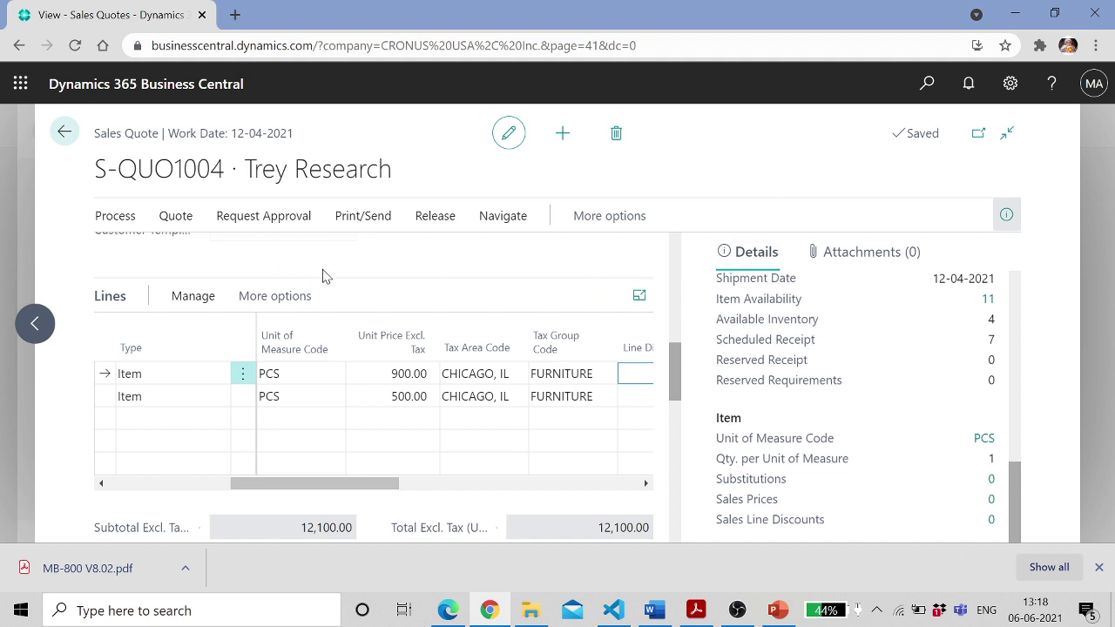
Convert the Trey Research sales quote to a sales order without opening the new order
{"action": "left_click", "coordinate": [122, 219]}
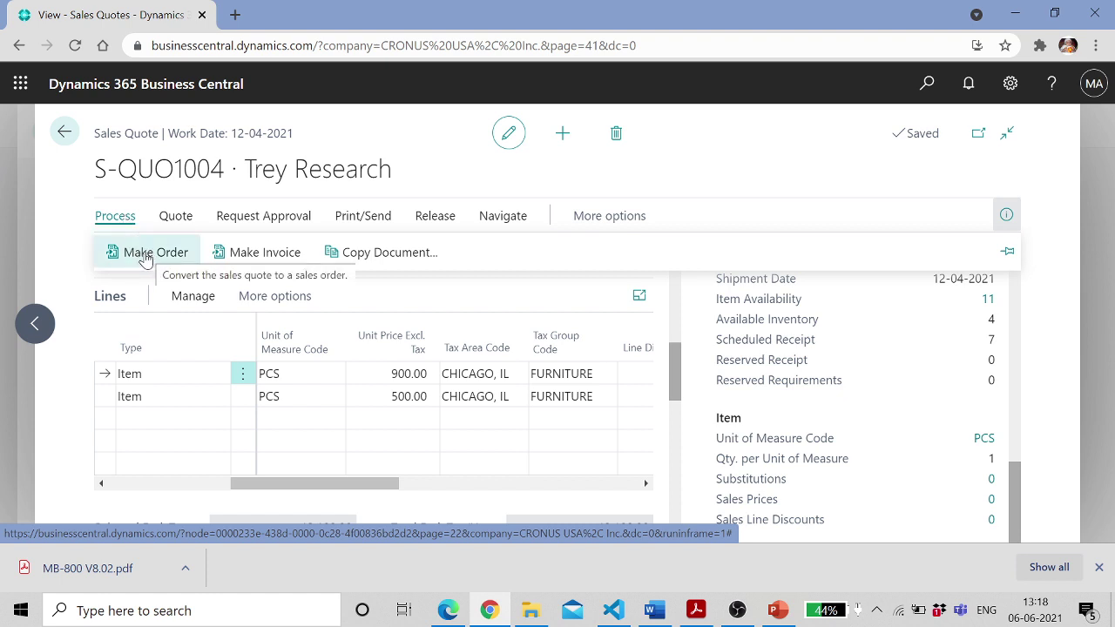
{"action": "left_click", "coordinate": [144, 253]}
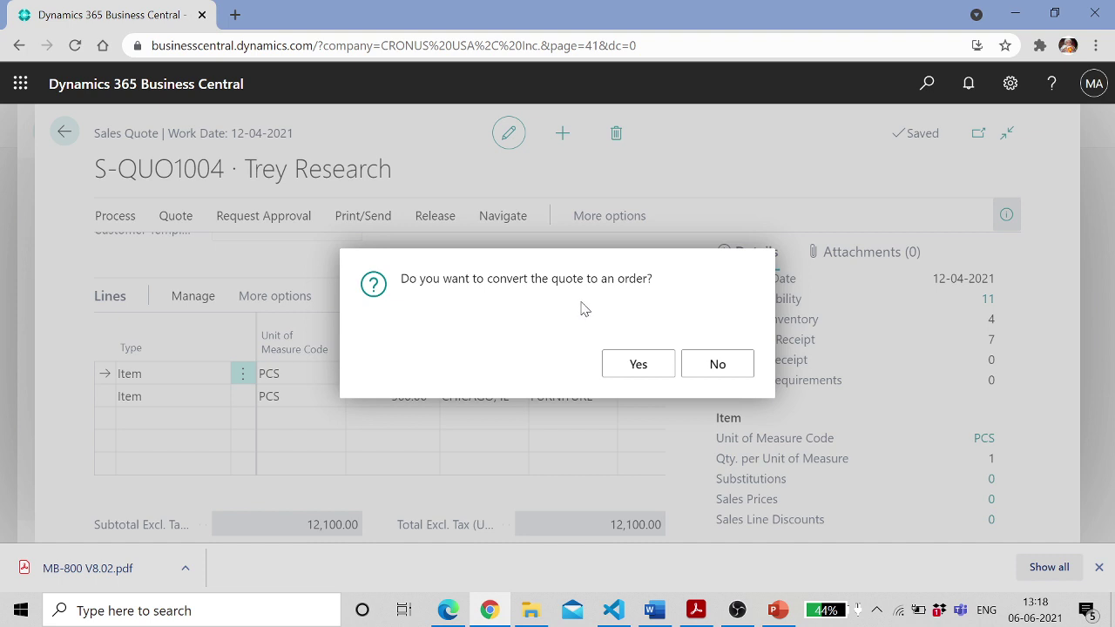
{"action": "left_click", "coordinate": [637, 365]}
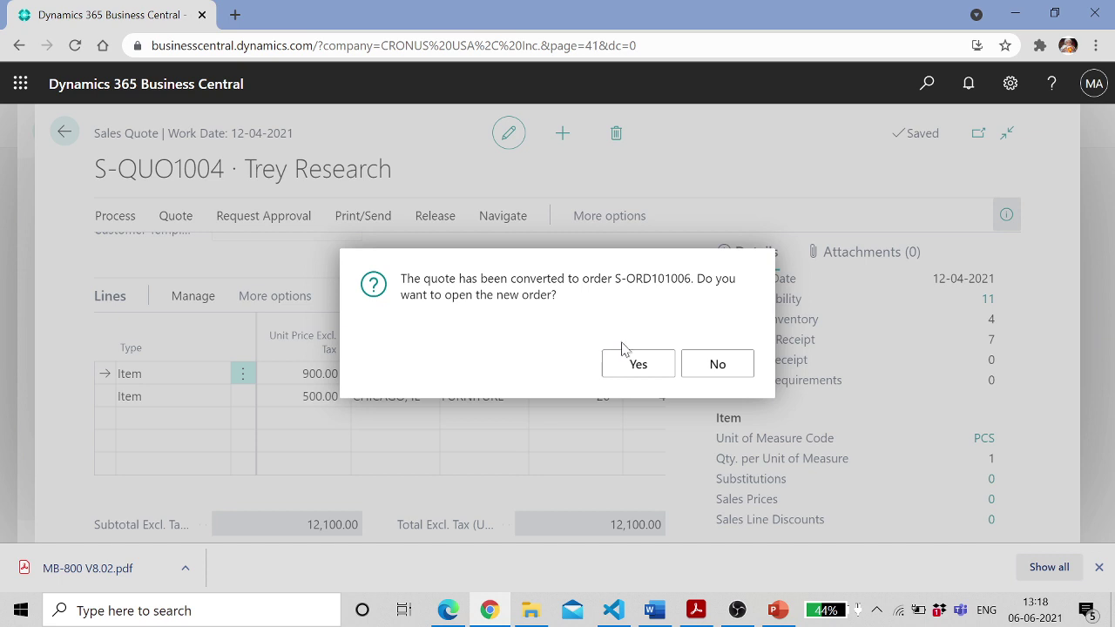
{"action": "left_click", "coordinate": [717, 370]}
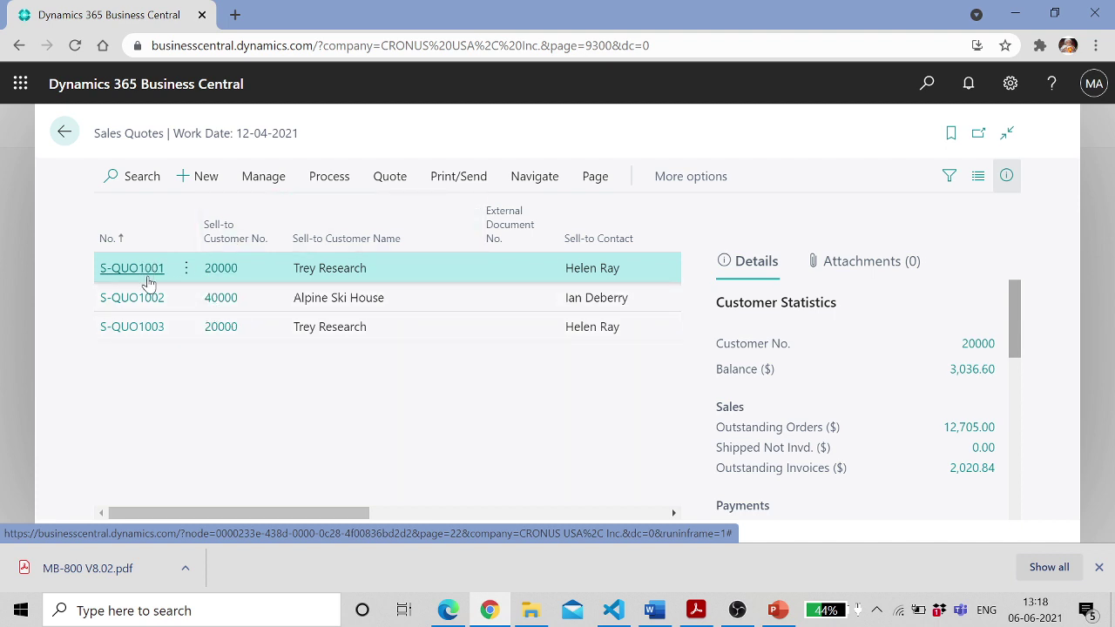
Open the last Trey Research quote in the Sales Quotes list and review its General section and lines
{"action": "left_click", "coordinate": [154, 326]}
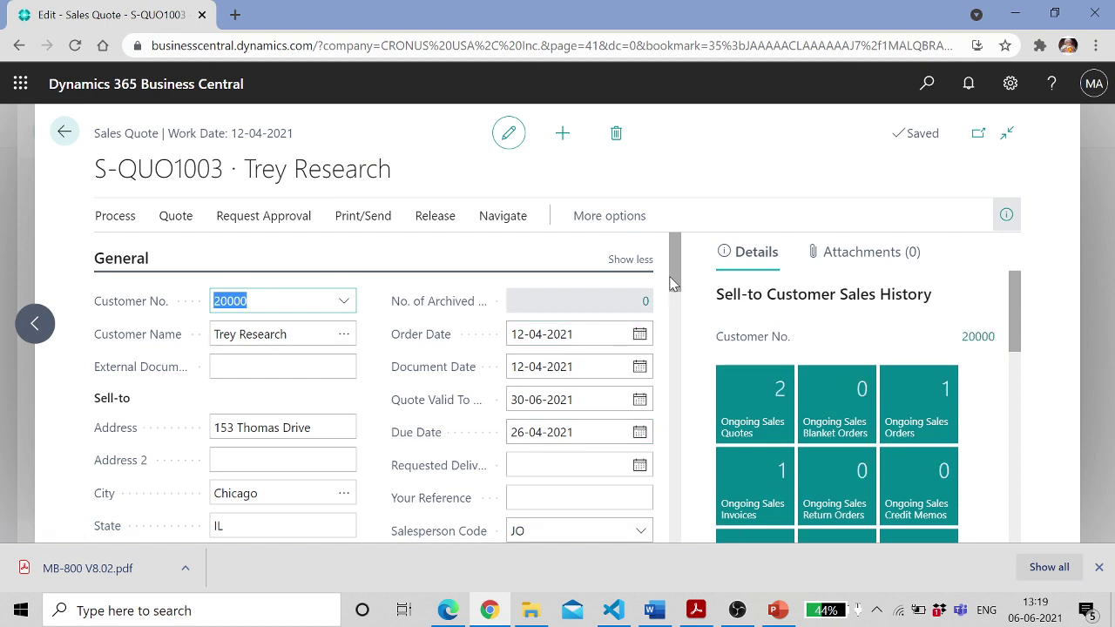
{"action": "left_click_drag", "start_coordinate": [679, 267], "coordinate": [664, 380]}
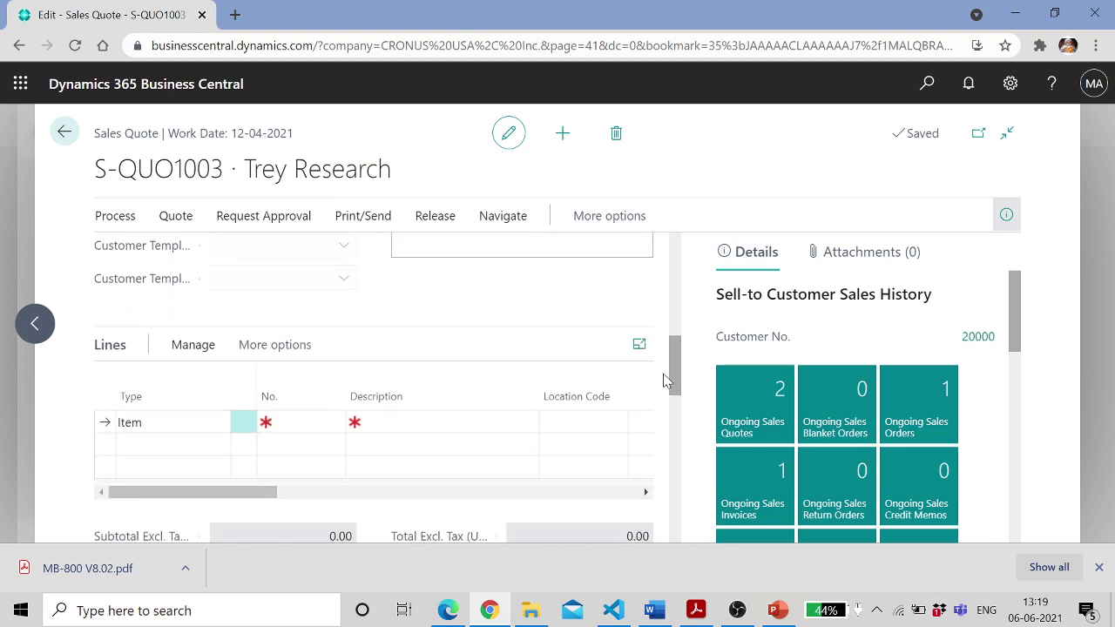
{"action": "left_click_drag", "start_coordinate": [276, 497], "coordinate": [226, 483]}
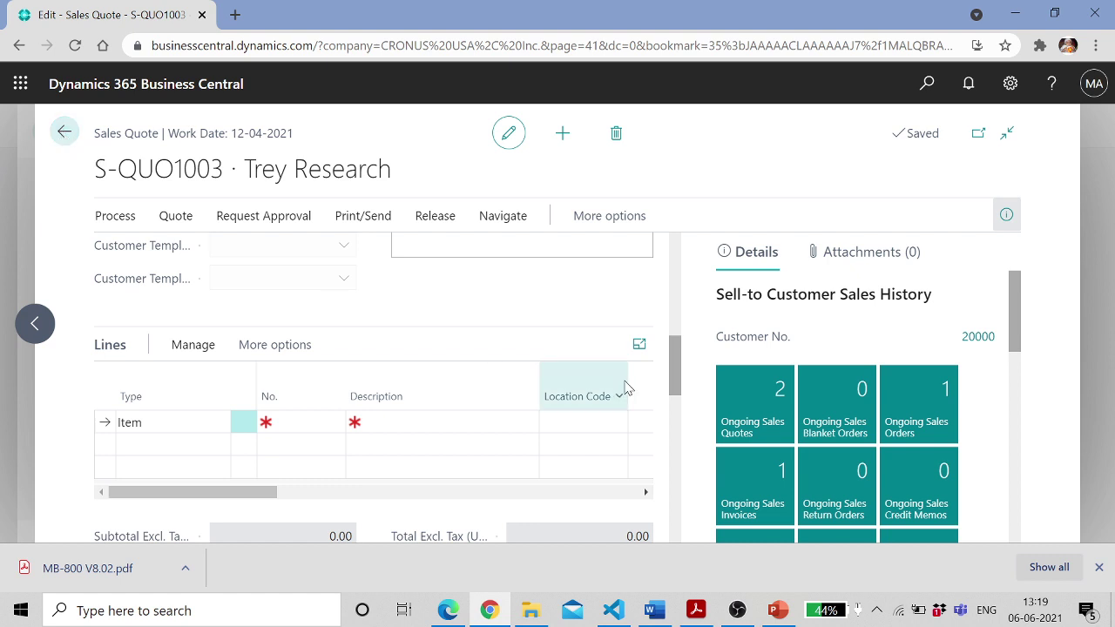
{"action": "left_click_drag", "start_coordinate": [675, 386], "coordinate": [677, 277]}
Review the quote's navigation, quote, create, function, view and history commands, and return to the Customers list
{"action": "left_click", "coordinate": [518, 226]}
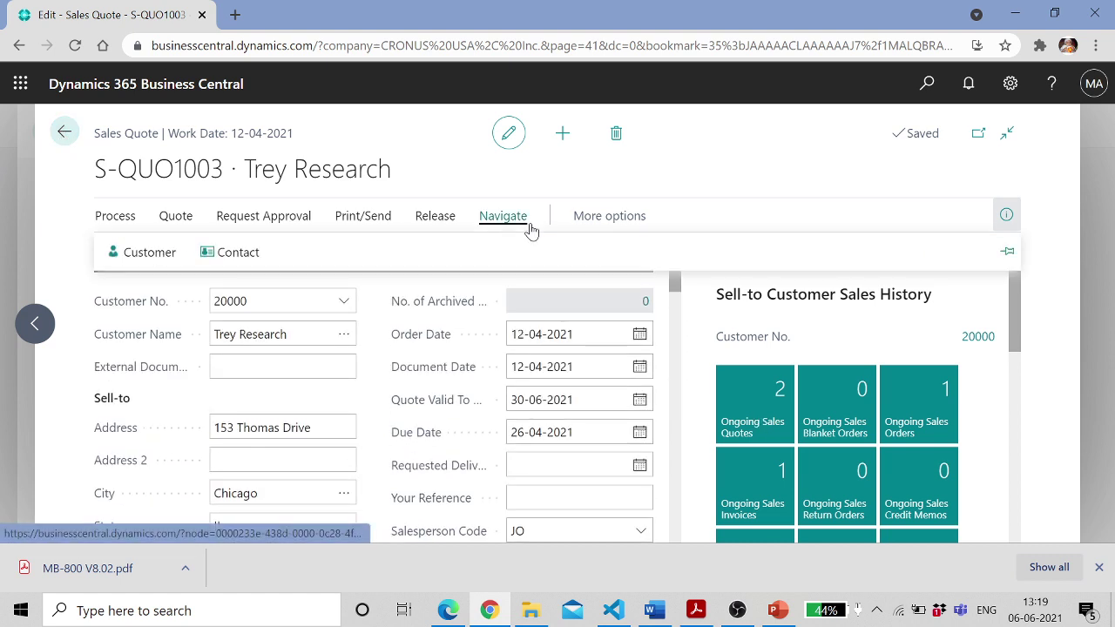
{"action": "left_click", "coordinate": [589, 218]}
{"action": "left_click", "coordinate": [585, 223]}
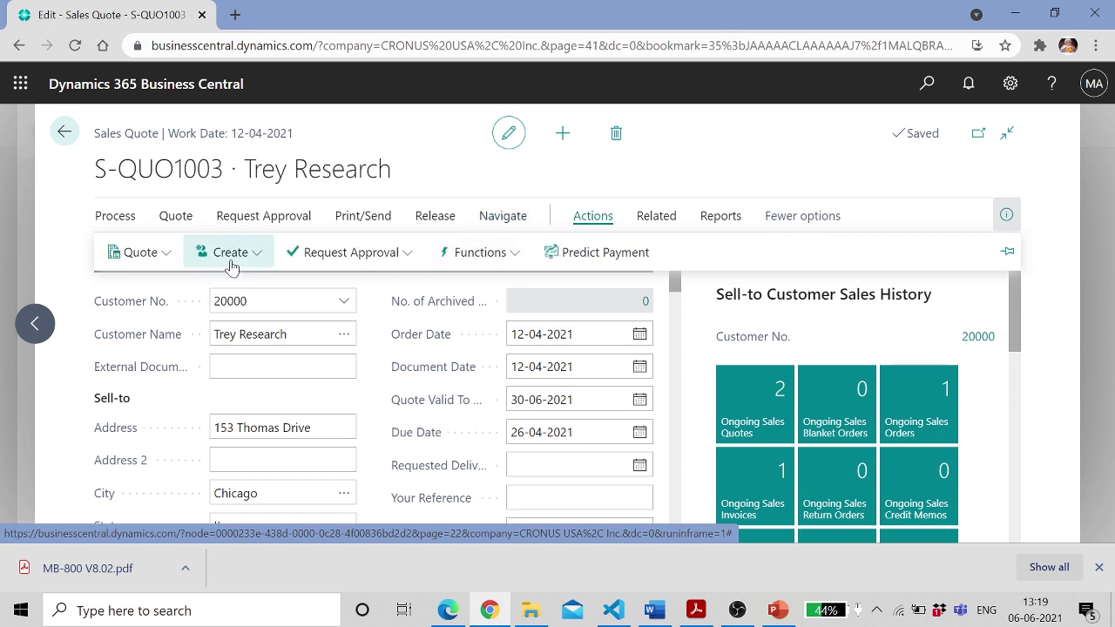
{"action": "left_click", "coordinate": [167, 253]}
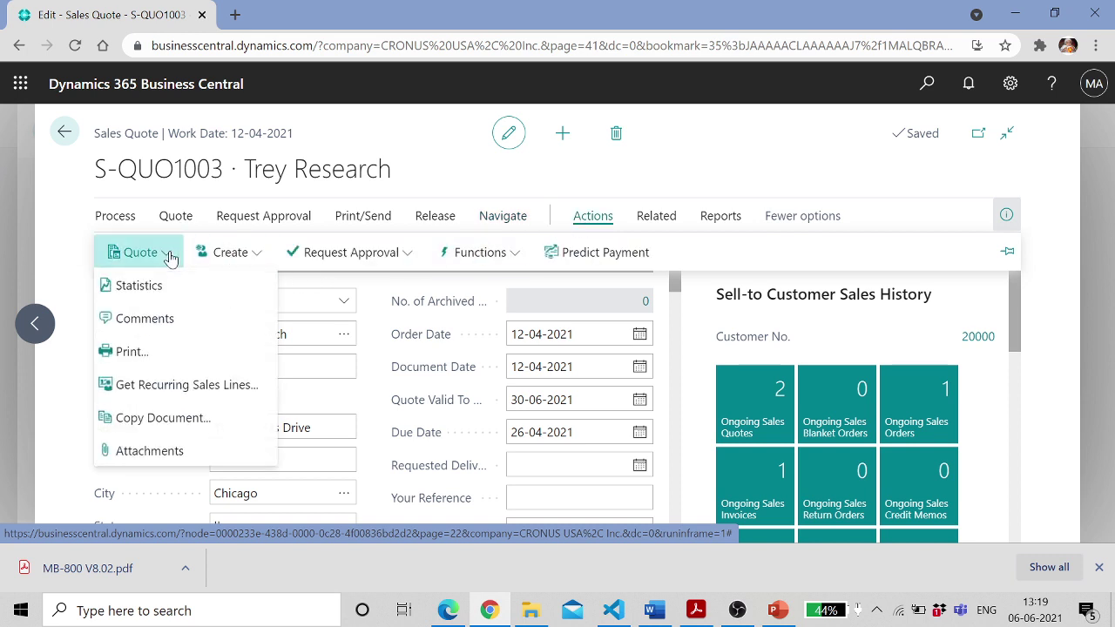
{"action": "left_click", "coordinate": [261, 257]}
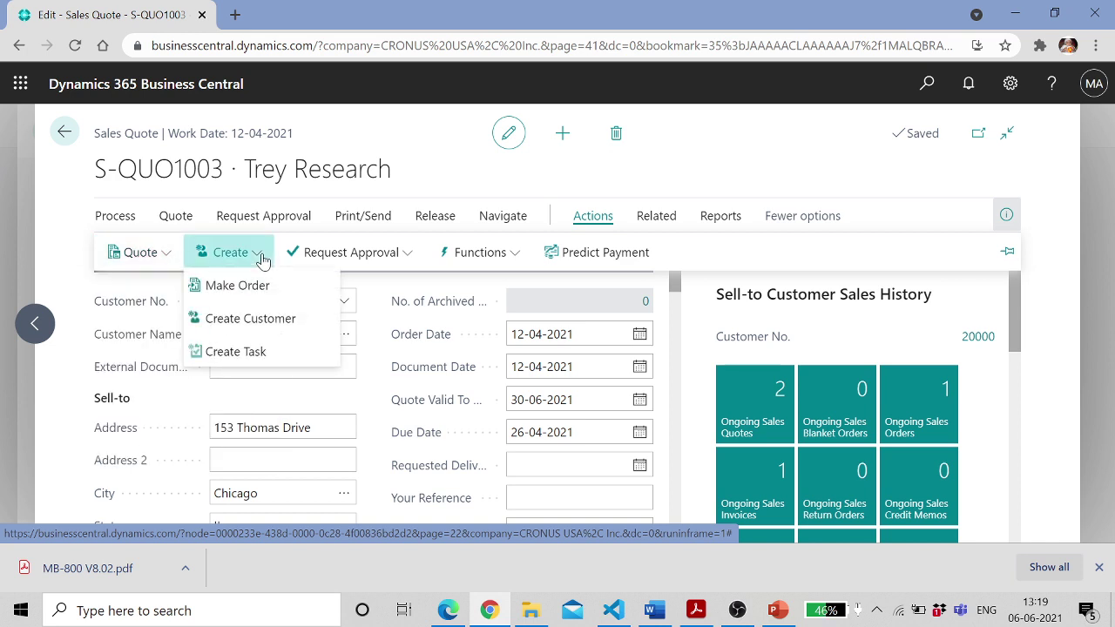
{"action": "left_click", "coordinate": [516, 259]}
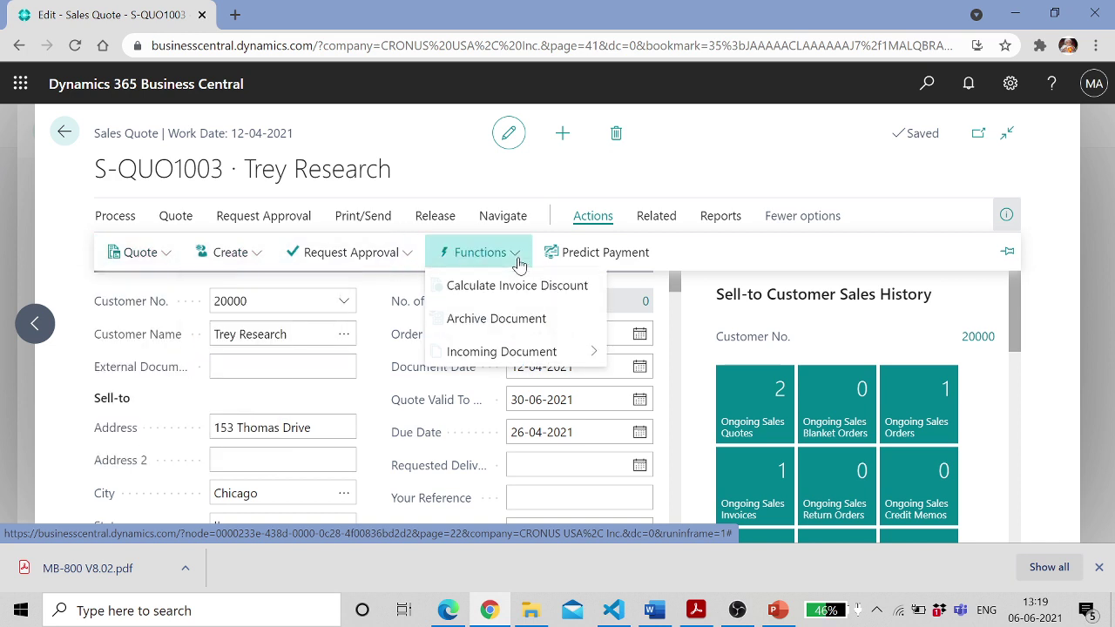
{"action": "left_click", "coordinate": [655, 218]}
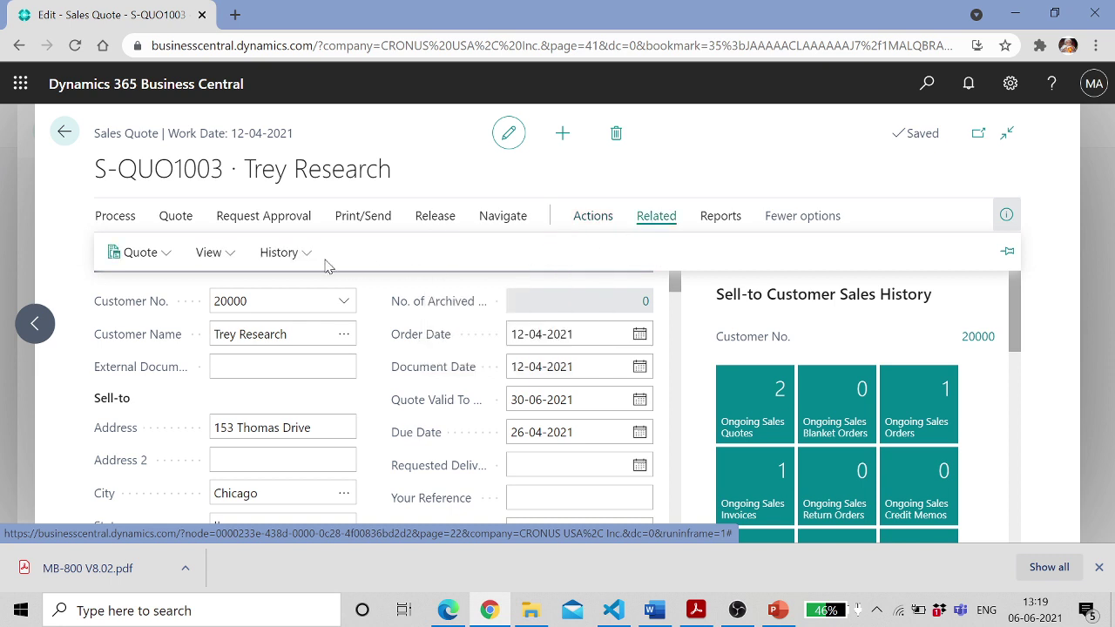
{"action": "left_click", "coordinate": [231, 256]}
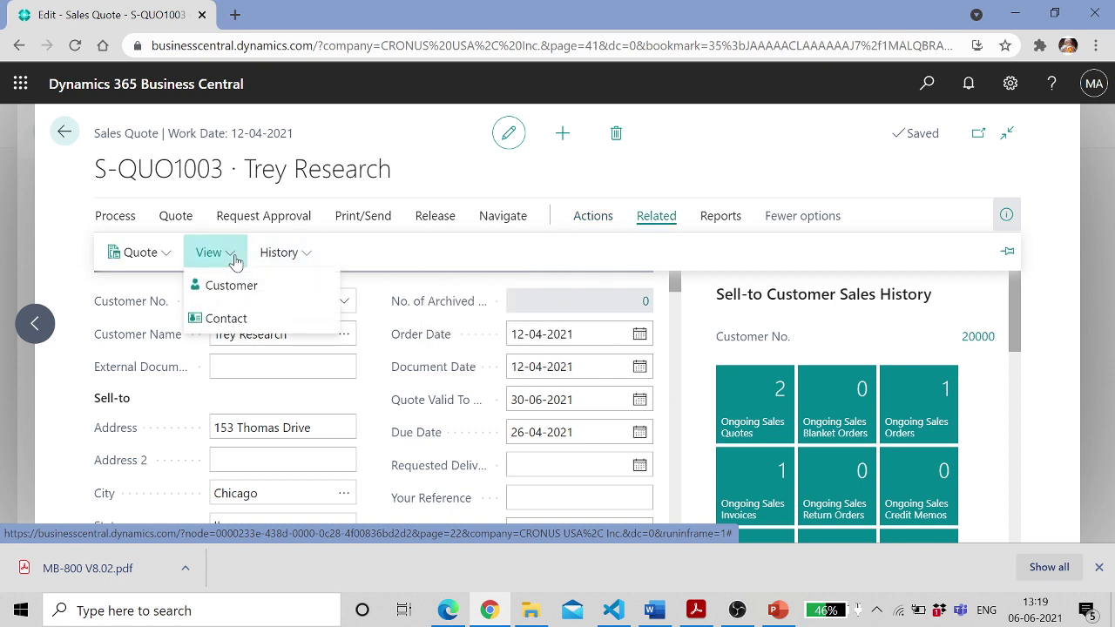
{"action": "left_click", "coordinate": [305, 254]}
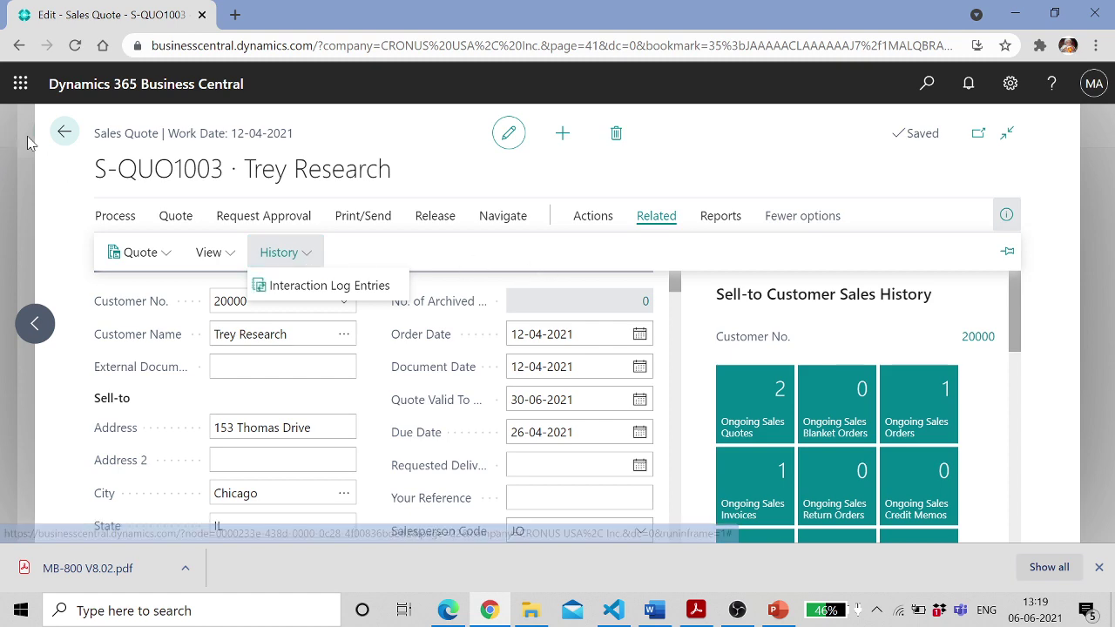
{"action": "left_click", "coordinate": [65, 132]}
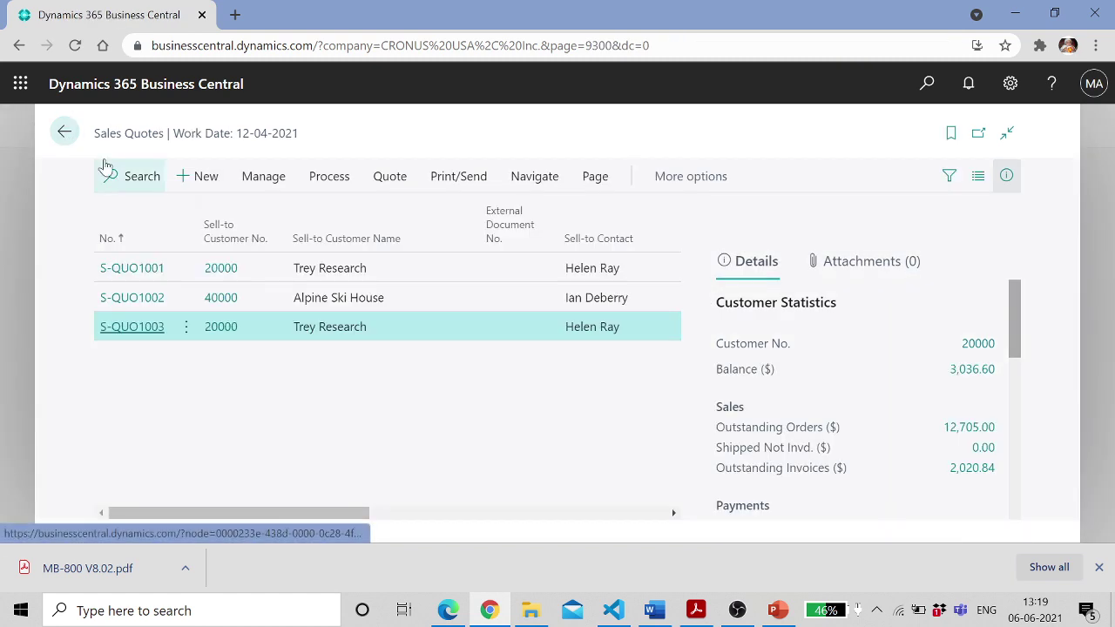
{"action": "left_click", "coordinate": [65, 132]}
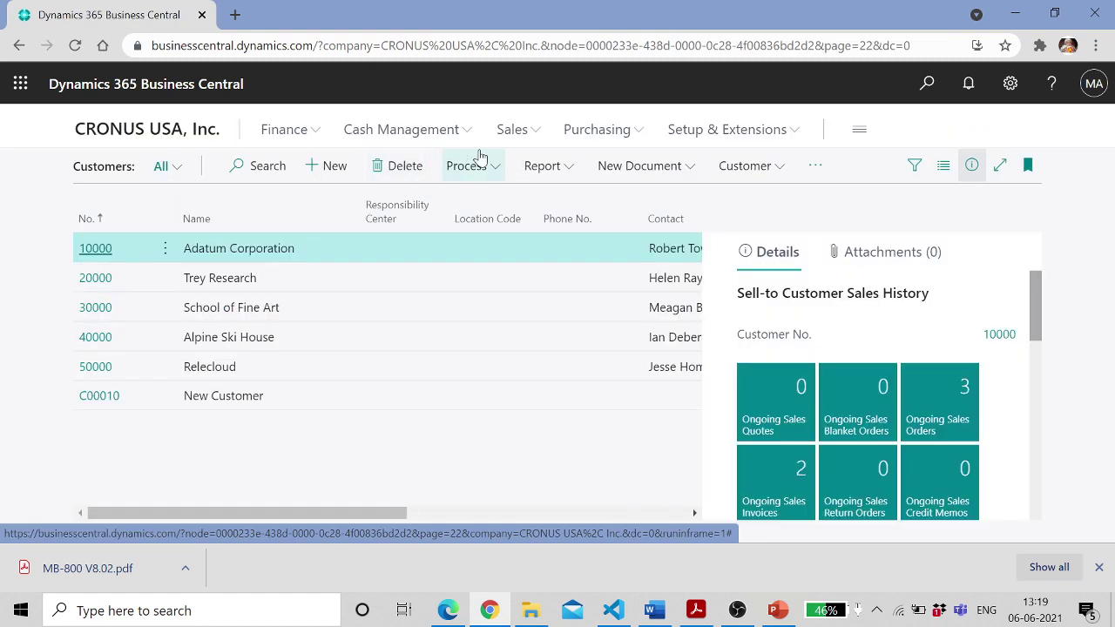
Search for "blanket sales or" and open the Blanket Sales Orders list
{"action": "left_click", "coordinate": [927, 84]}
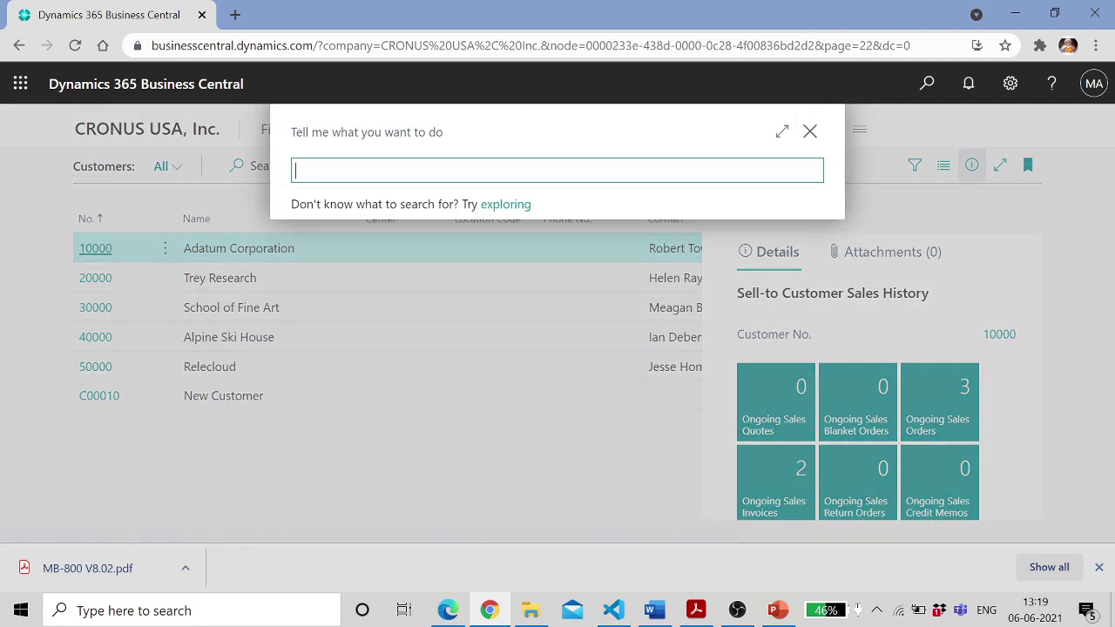
{"action": "type", "text": "blanket sales or"}
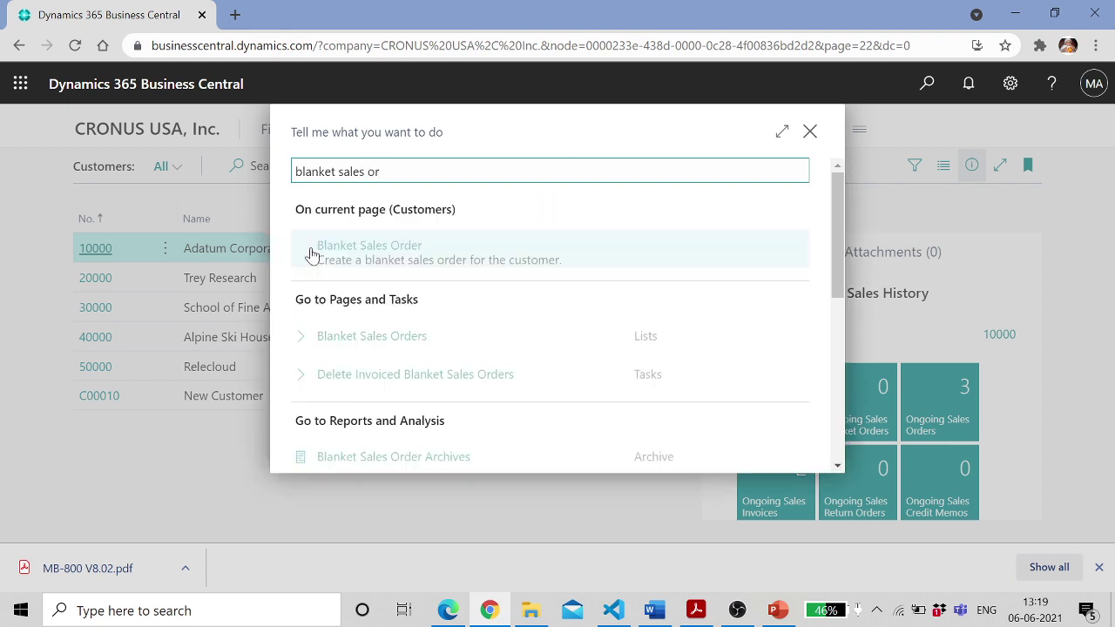
{"action": "left_click", "coordinate": [396, 339]}
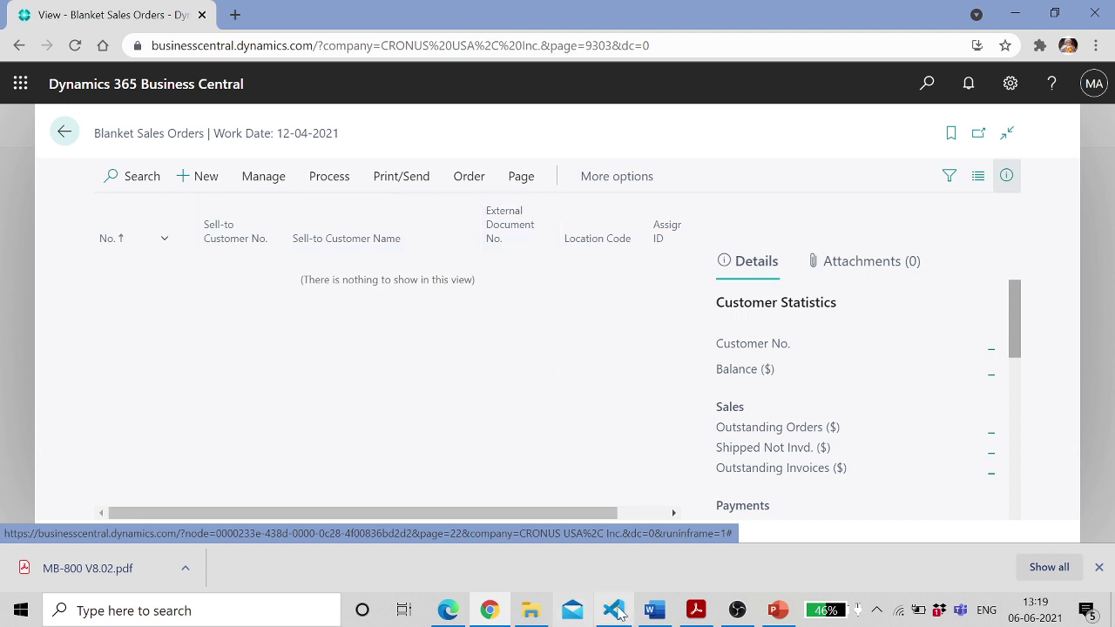
{"action": "left_click", "coordinate": [737, 610]}
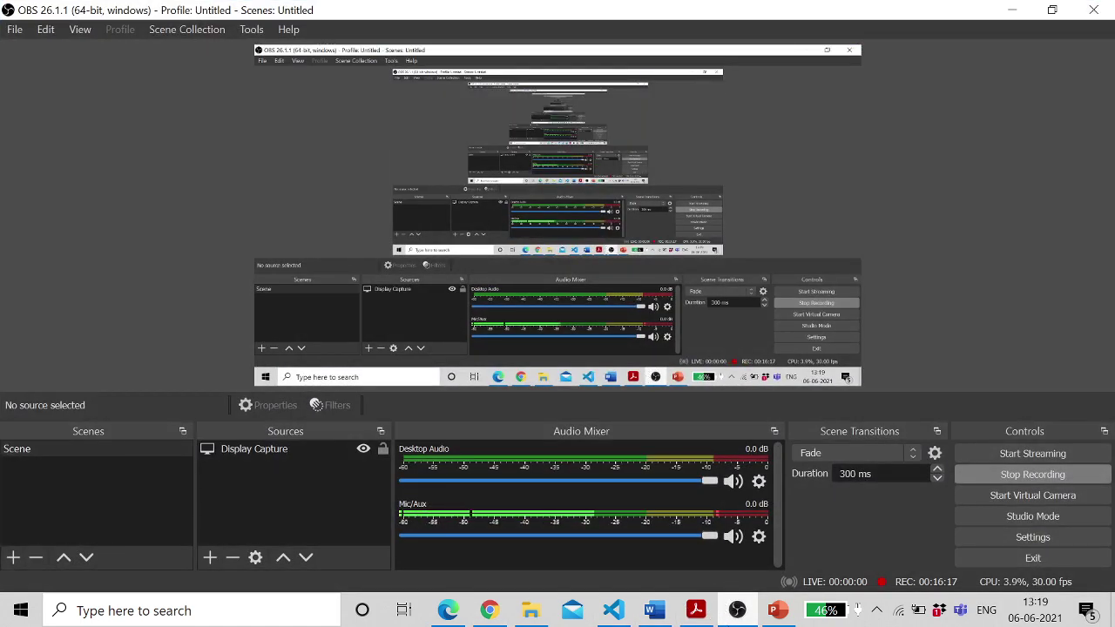
{"action": "left_click", "coordinate": [737, 613]}
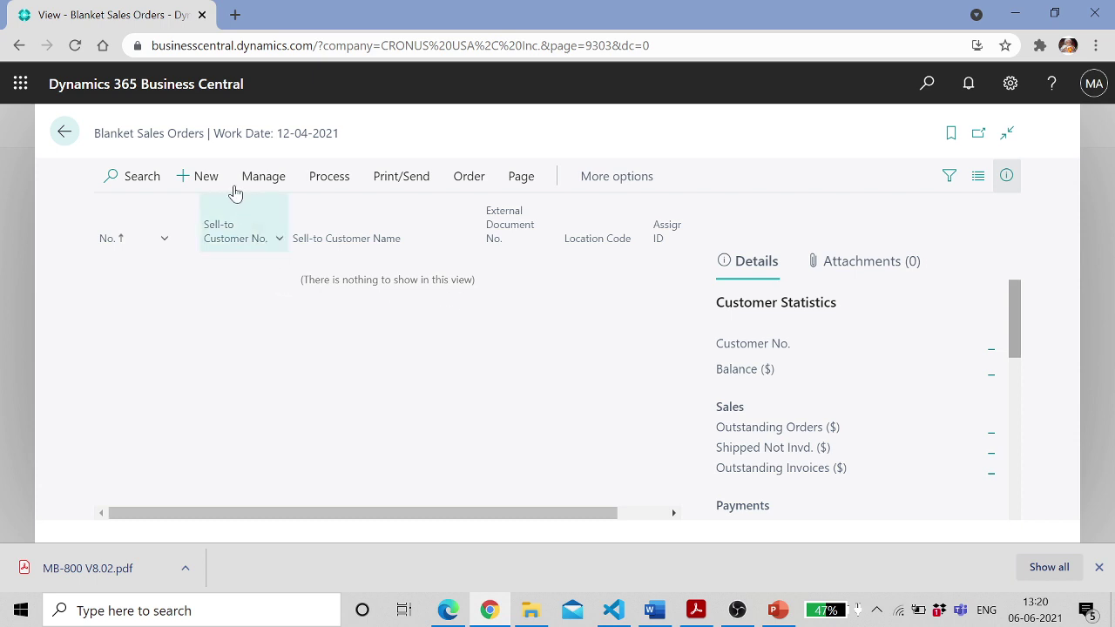
Create a new blanket sales order for the customer Adatum Corporation
{"action": "left_click", "coordinate": [202, 181]}
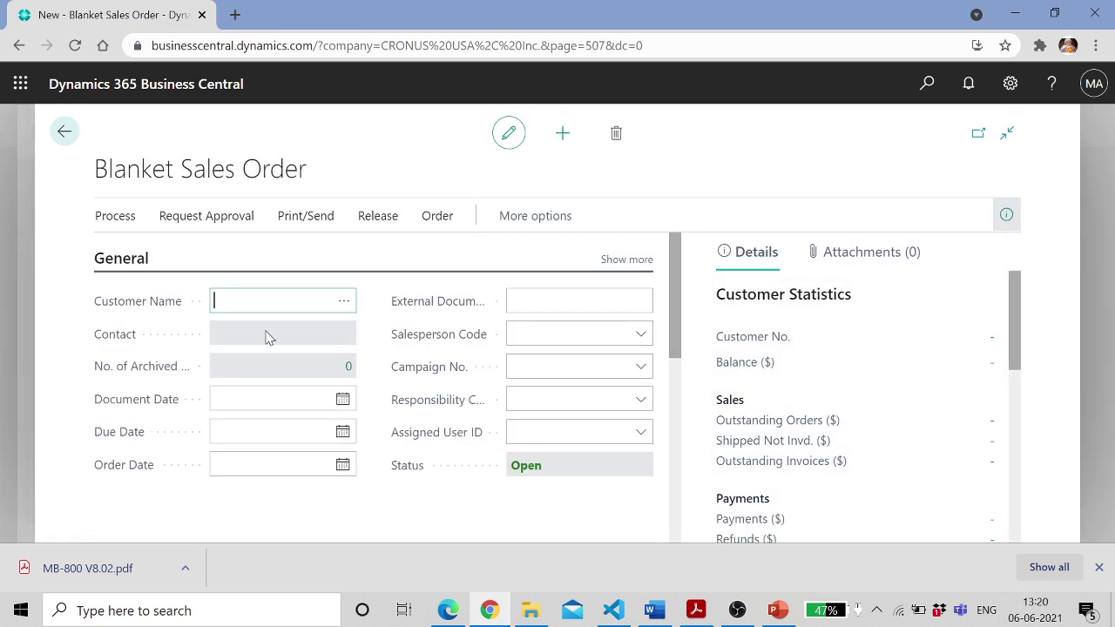
{"action": "left_click", "coordinate": [343, 302]}
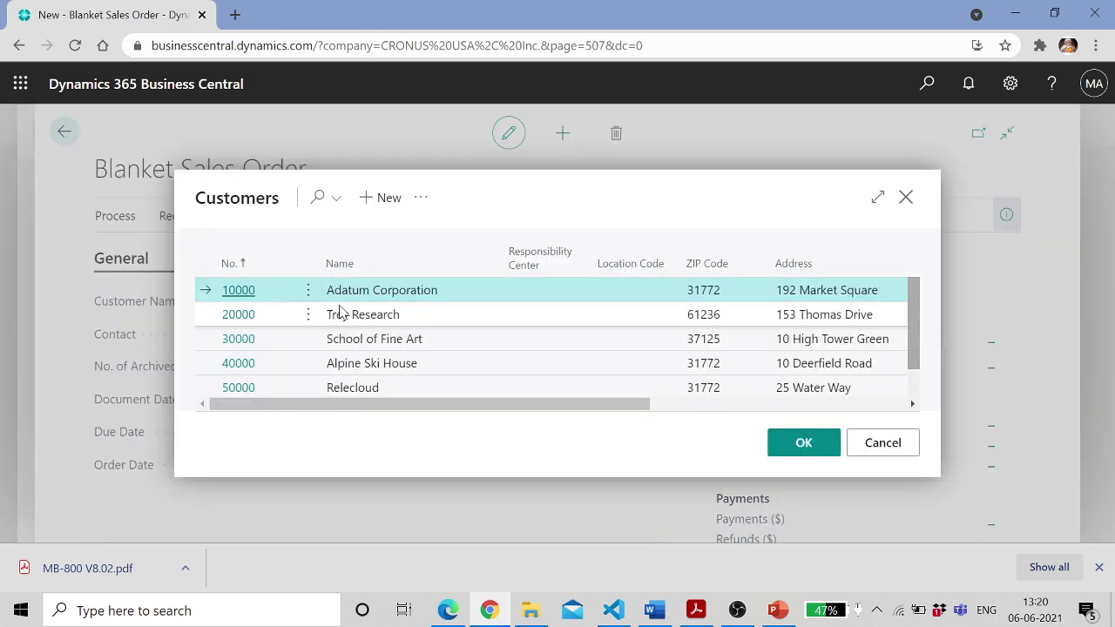
{"action": "left_click", "coordinate": [268, 301]}
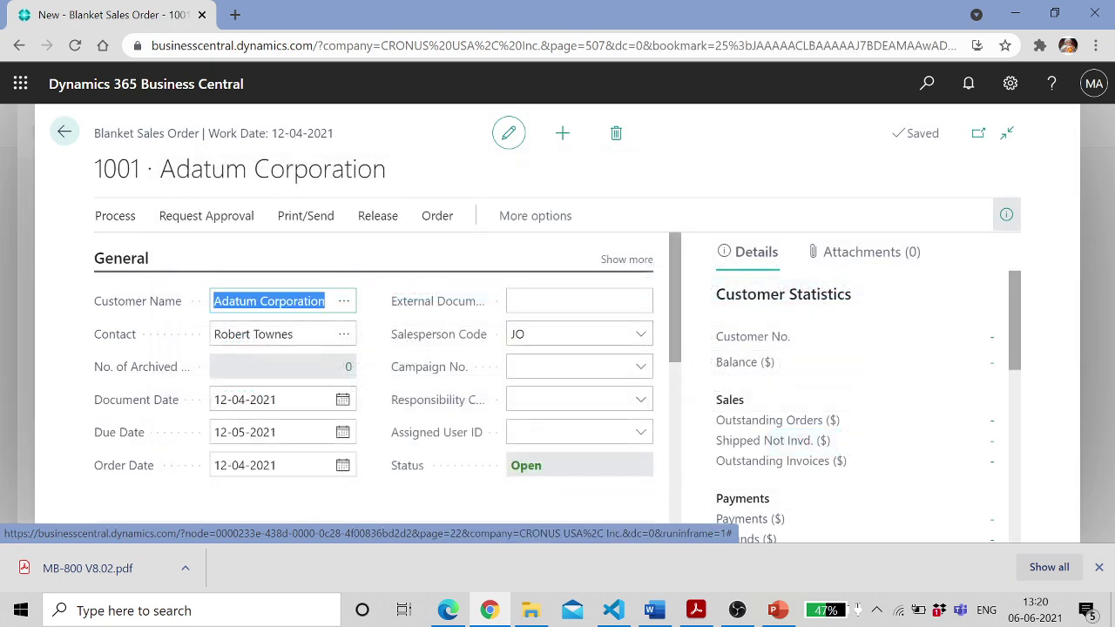
View the campaigns available for the blanket sales order's Campaign No. without picking one
{"action": "left_click", "coordinate": [526, 366]}
{"action": "left_click", "coordinate": [640, 367]}
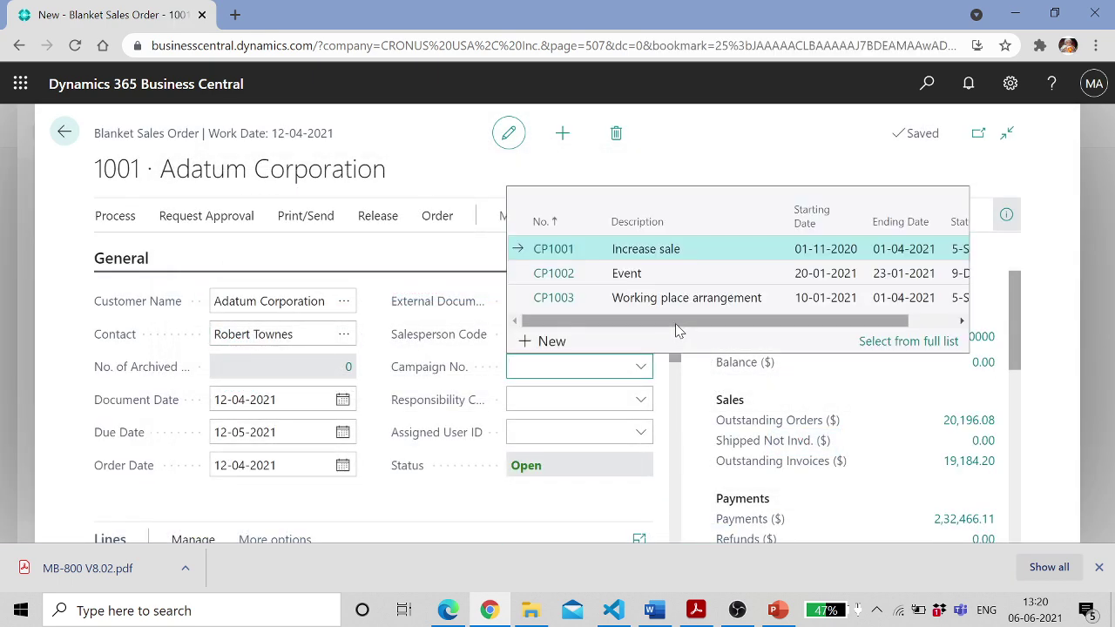
{"action": "left_click", "coordinate": [433, 254]}
Add an item line for 1896-S ATHENS Desk to the blanket sales order with a quantity of 1,000
{"action": "left_click_drag", "start_coordinate": [677, 304], "coordinate": [672, 404]}
{"action": "left_click", "coordinate": [152, 376]}
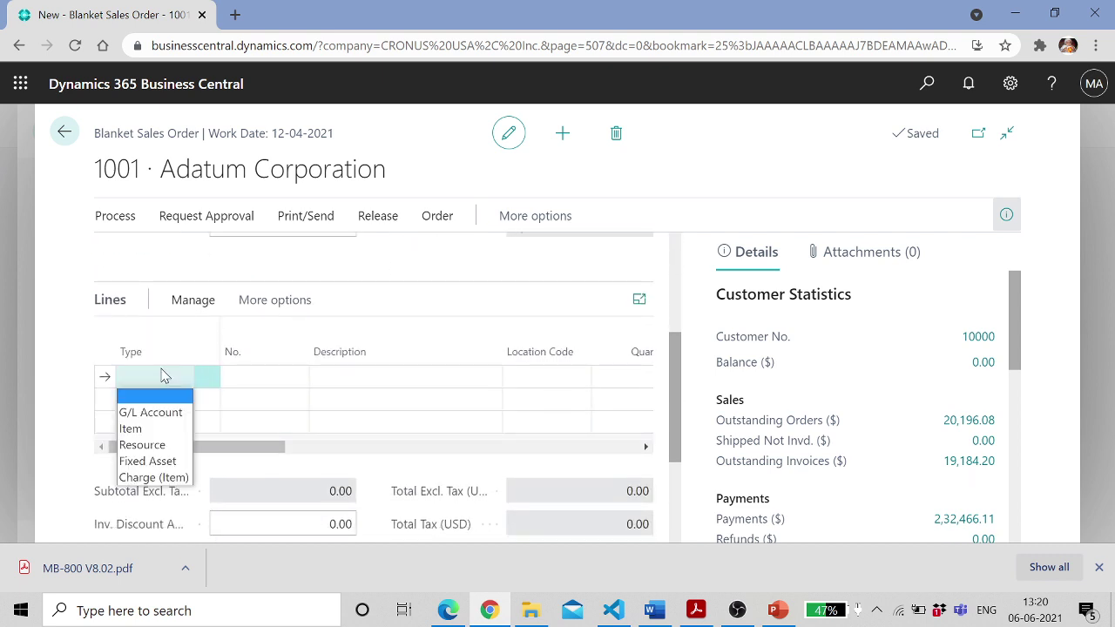
{"action": "left_click", "coordinate": [130, 426]}
{"action": "key", "text": "Tab"}
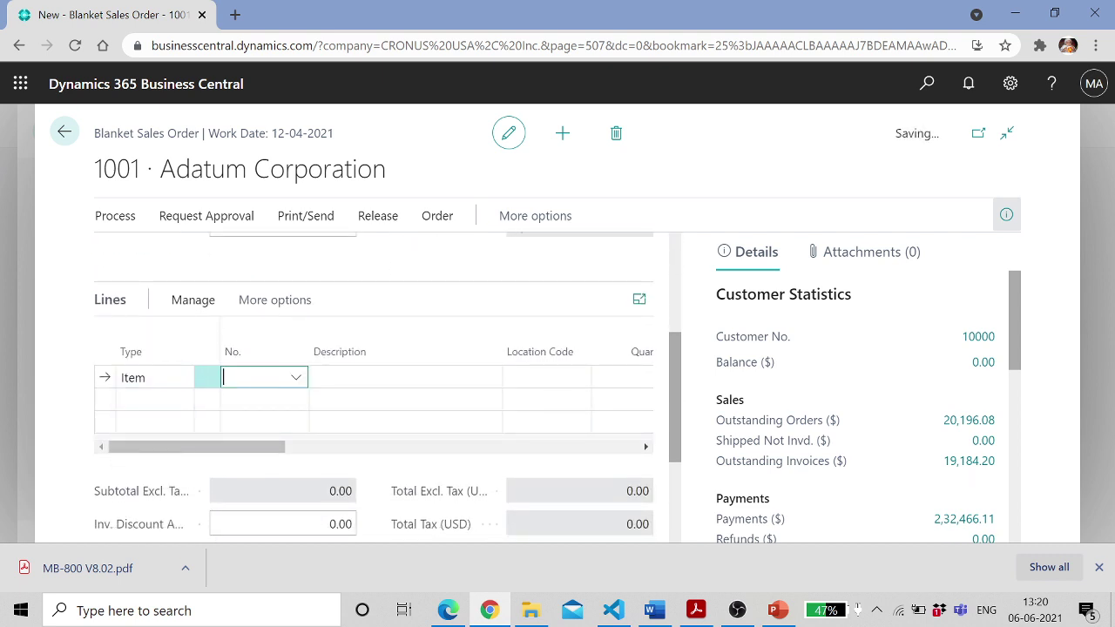
{"action": "left_click", "coordinate": [297, 377]}
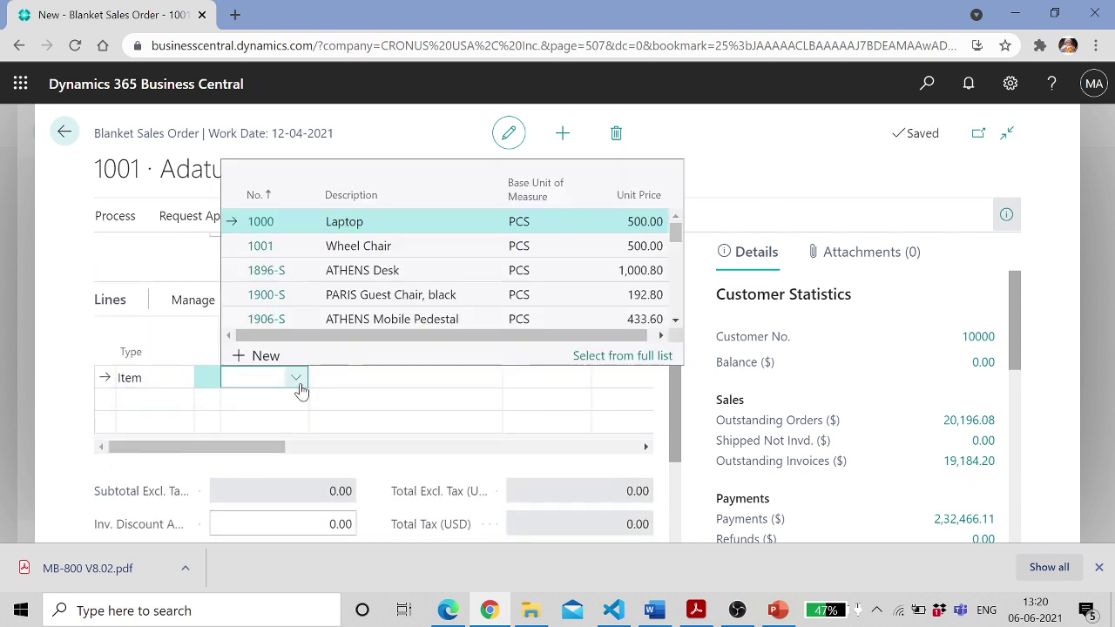
{"action": "left_click", "coordinate": [277, 272]}
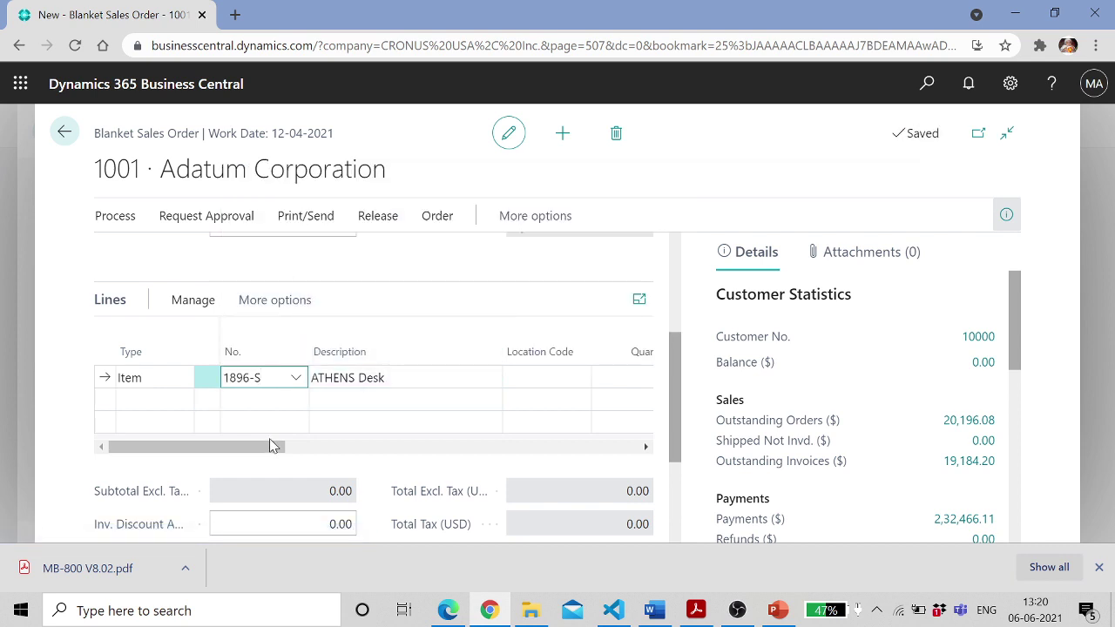
{"action": "left_click_drag", "start_coordinate": [299, 447], "coordinate": [370, 447]}
{"action": "left_click", "coordinate": [355, 377]}
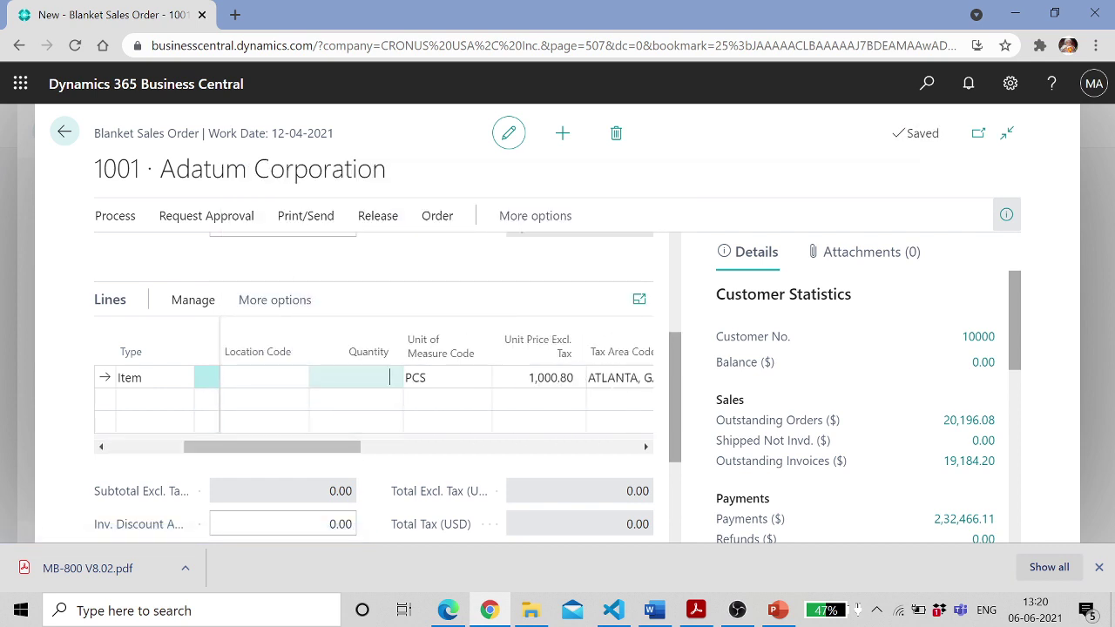
{"action": "type", "text": "1,00"}
{"action": "type", "text": "00"}
{"action": "key", "text": "Tab"}
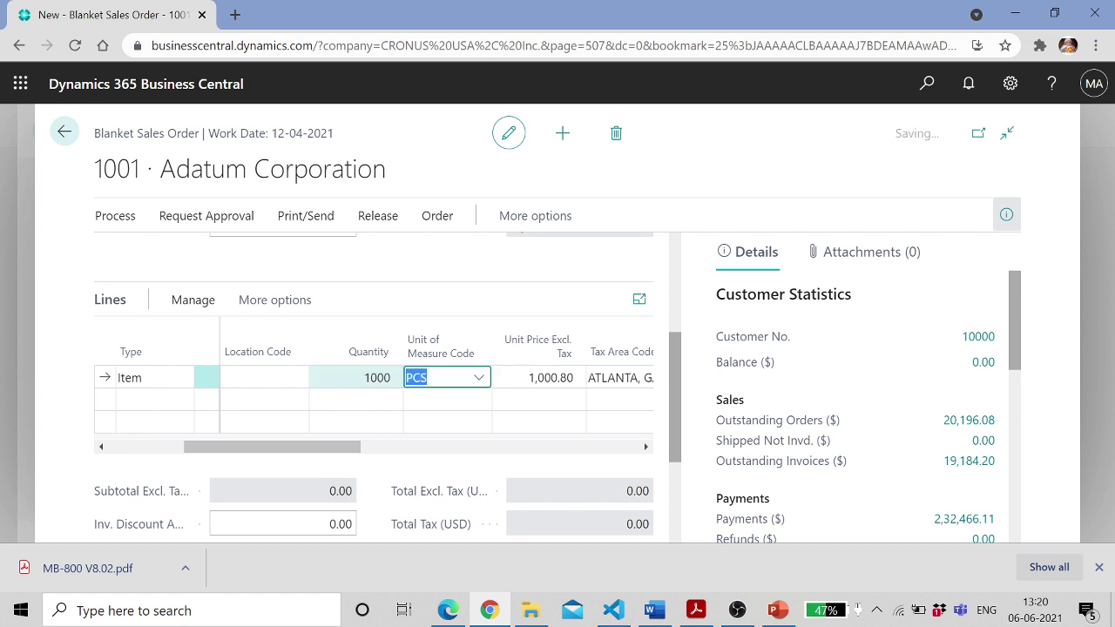
Add a second item line for 1900-S PARIS Guest Chair, black with a quantity of 2,000
{"action": "left_click", "coordinate": [166, 405]}
{"action": "left_click", "coordinate": [185, 399]}
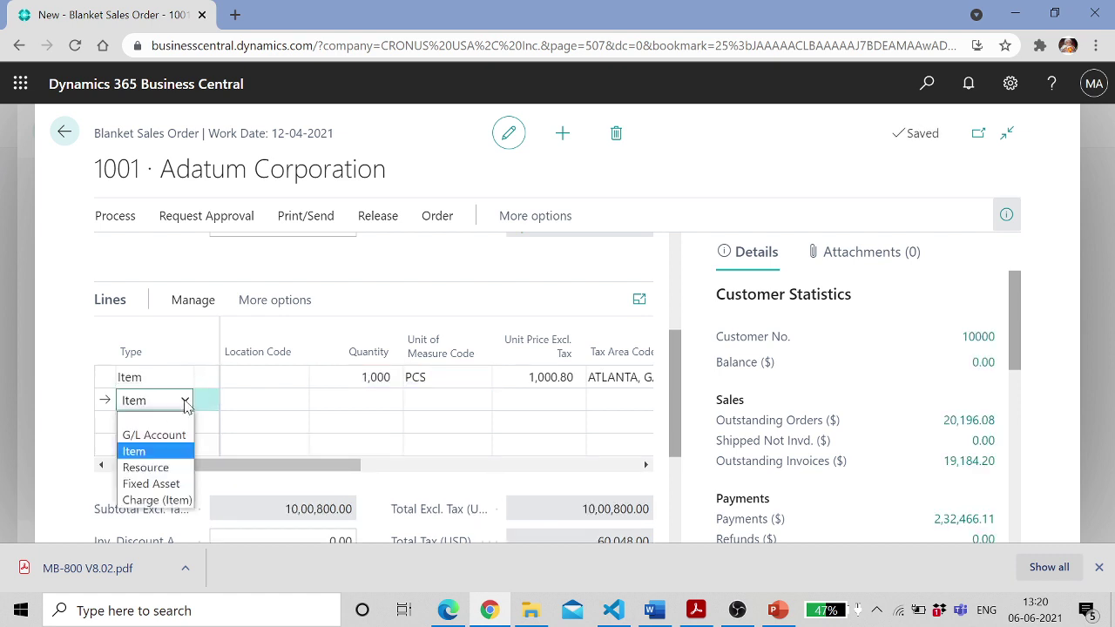
{"action": "left_click", "coordinate": [155, 450]}
{"action": "left_click_drag", "start_coordinate": [274, 465], "coordinate": [169, 466]}
{"action": "key", "text": "Tab"}
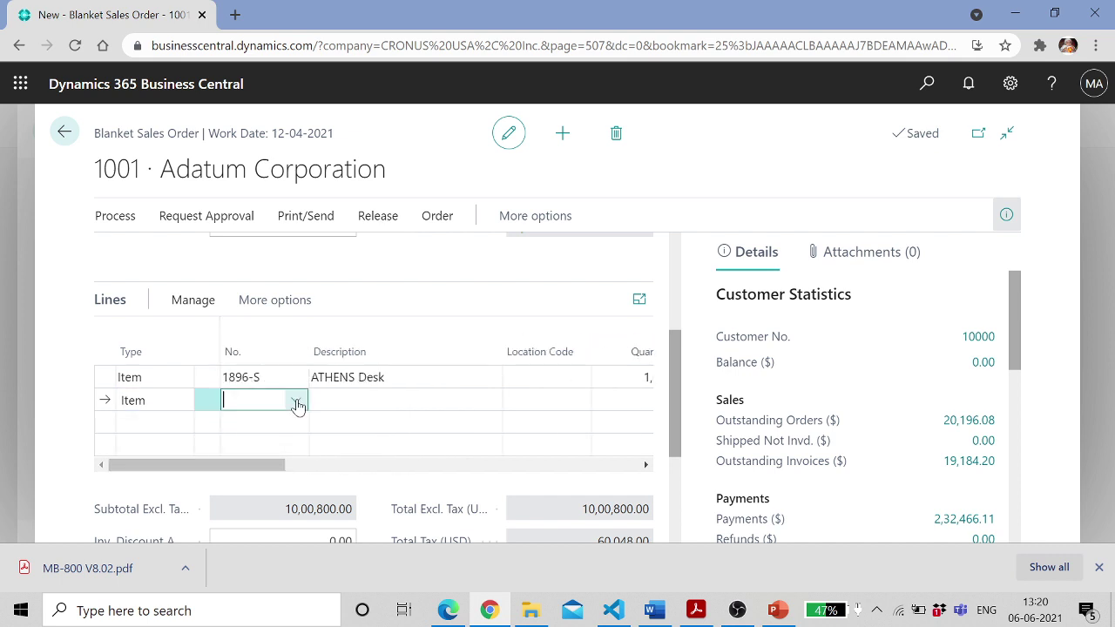
{"action": "left_click", "coordinate": [296, 400]}
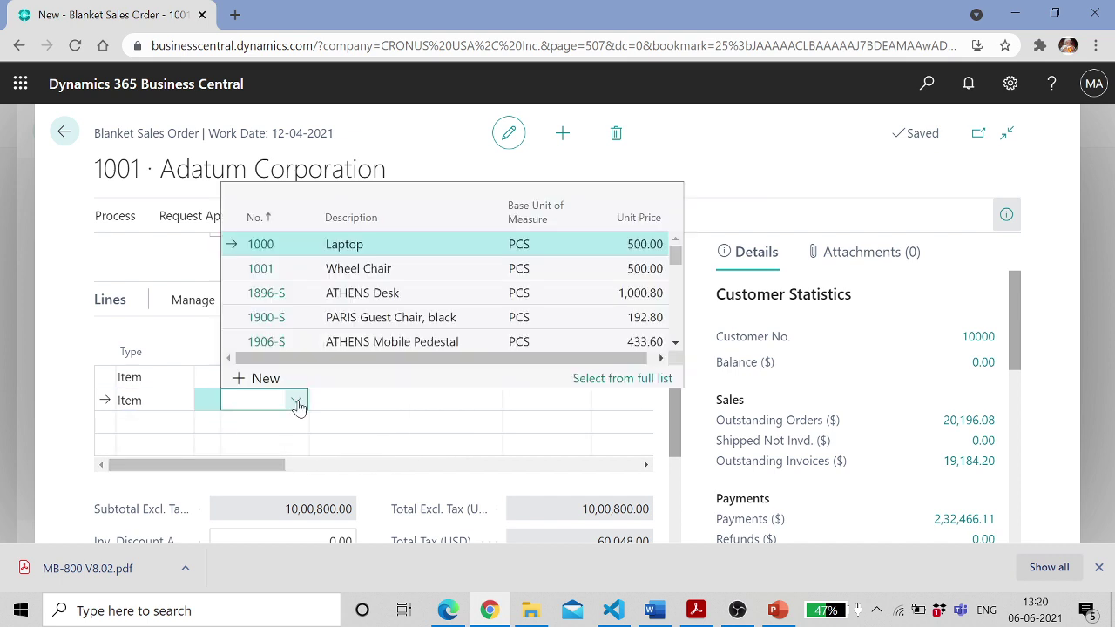
{"action": "left_click", "coordinate": [275, 319]}
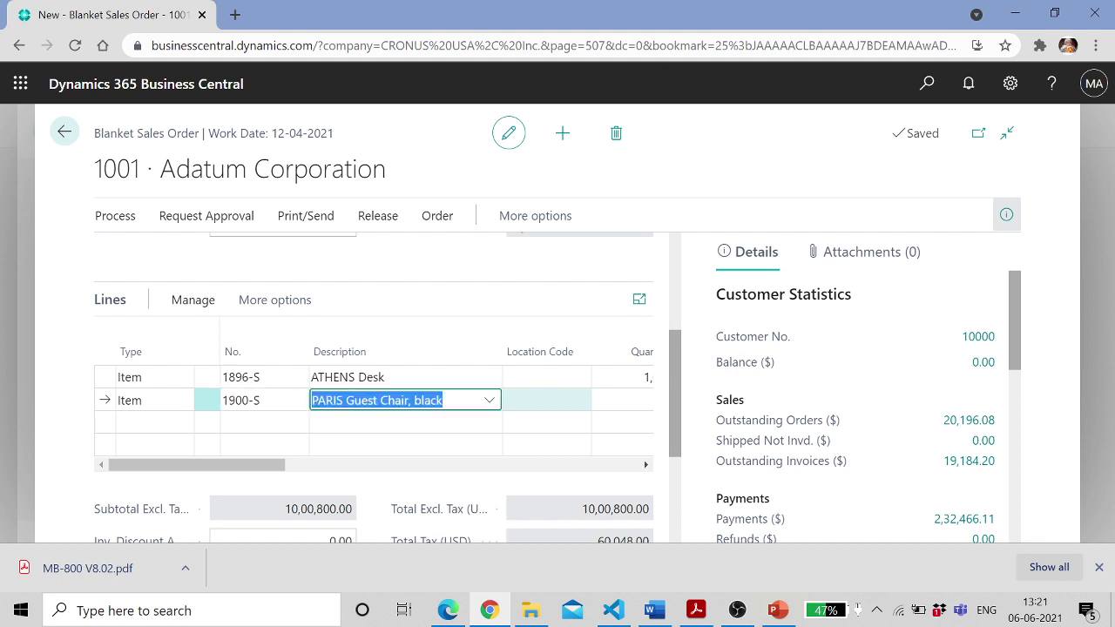
{"action": "key", "text": "Tab"}
{"action": "key", "text": "Tab"}
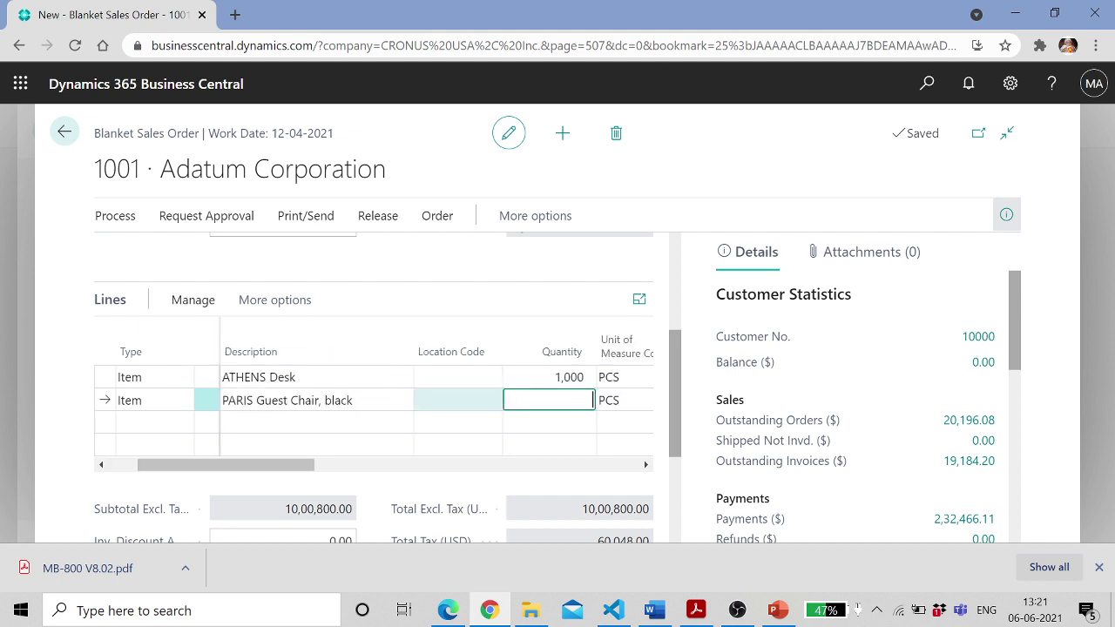
{"action": "type", "text": "2000"}
{"action": "key", "text": "Tab"}
{"action": "key", "text": "Tab"}
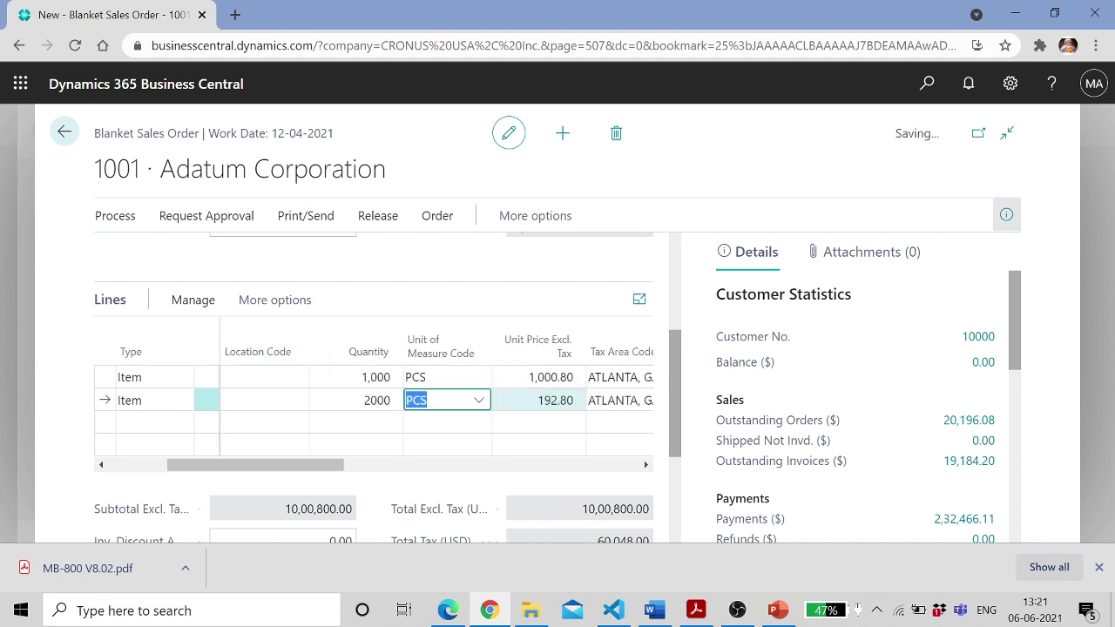
Set the Qty. to Ship to 250 for the ATHENS Desk line and 400 for the PARIS Guest Chair line
{"action": "key", "text": "Tab"}
{"action": "key", "text": "Tab"}
{"action": "key", "text": "Tab"}
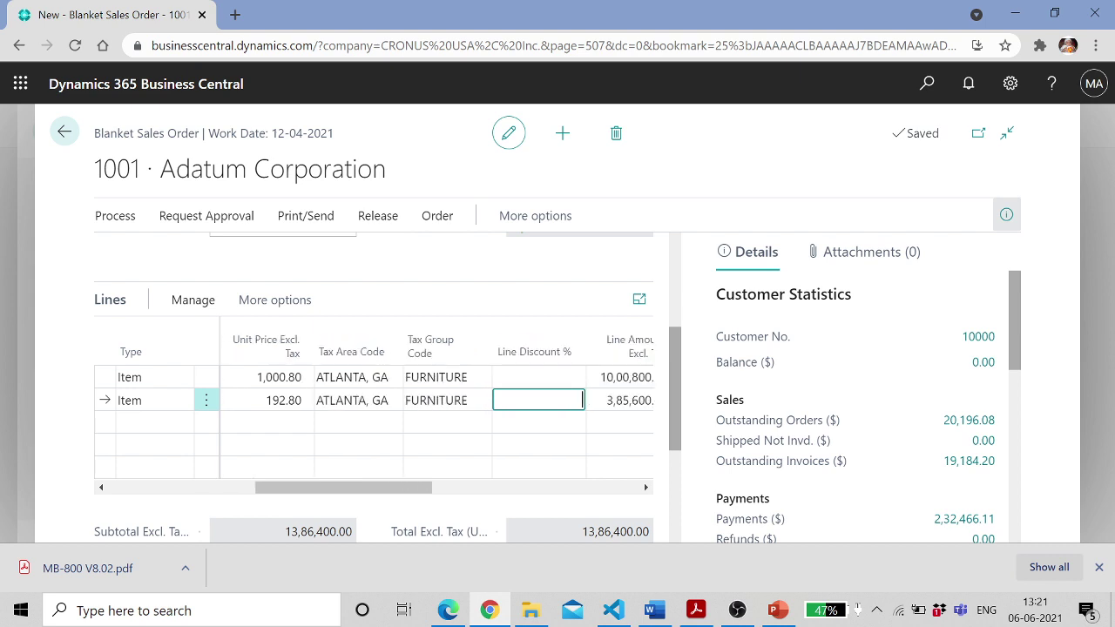
{"action": "key", "text": "Tab"}
{"action": "key", "text": "Tab"}
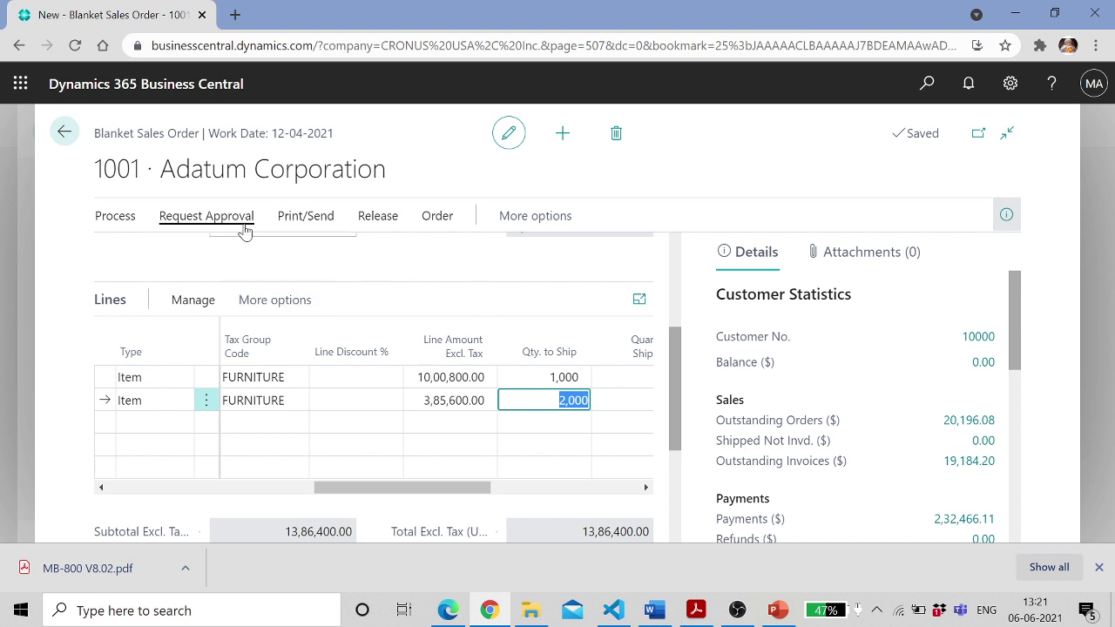
{"action": "left_click", "coordinate": [209, 224]}
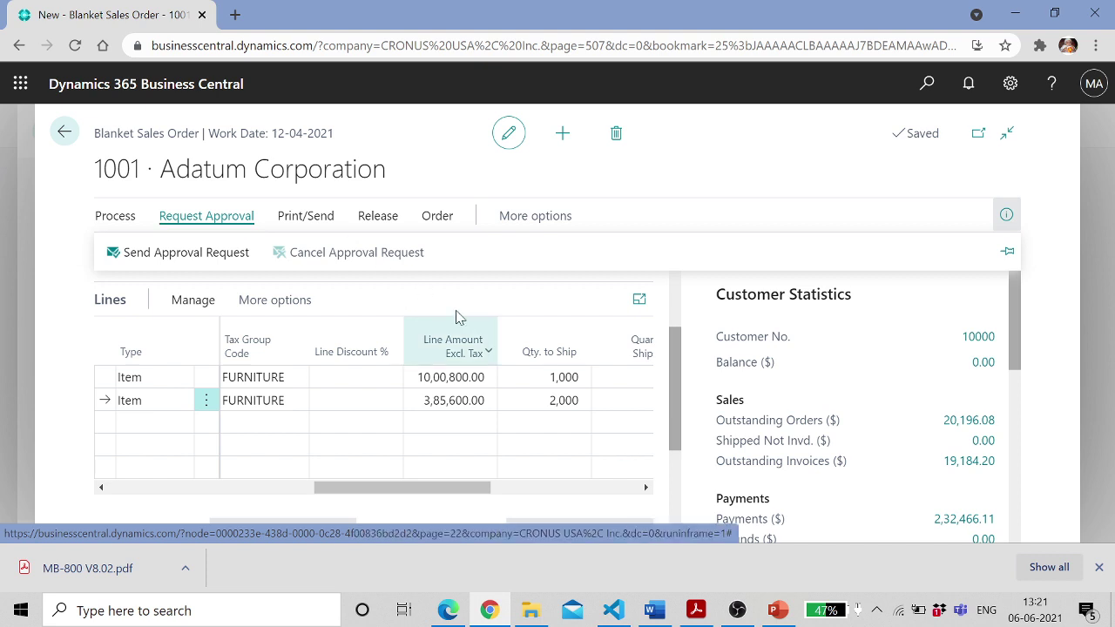
{"action": "left_click", "coordinate": [573, 378]}
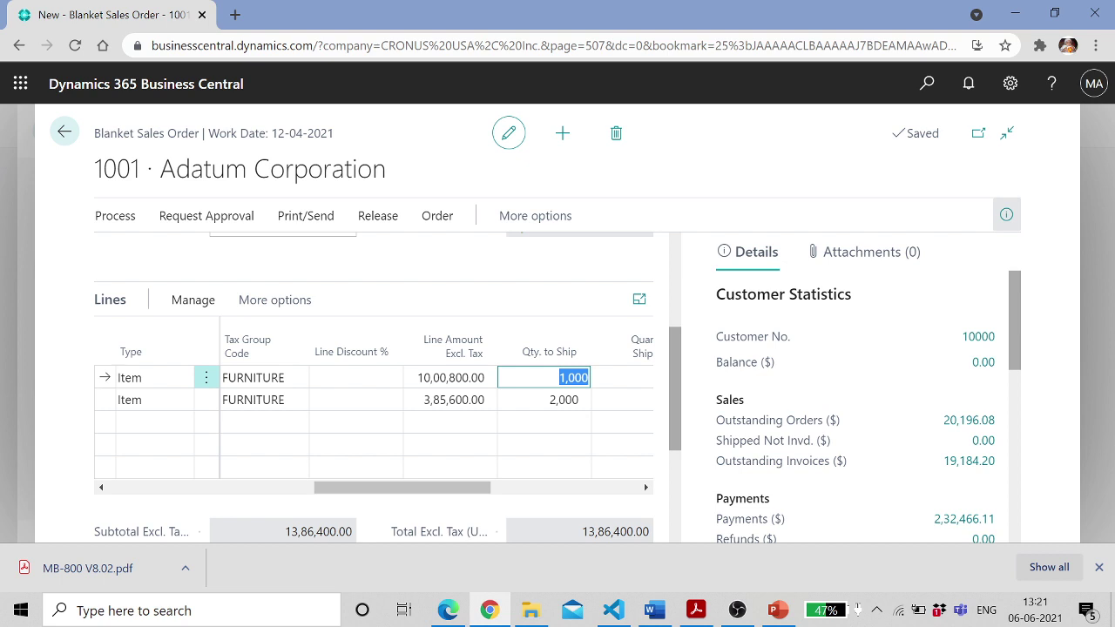
{"action": "left_click_drag", "start_coordinate": [558, 377], "coordinate": [590, 377]}
{"action": "type", "text": "250"}
{"action": "left_click", "coordinate": [590, 394]}
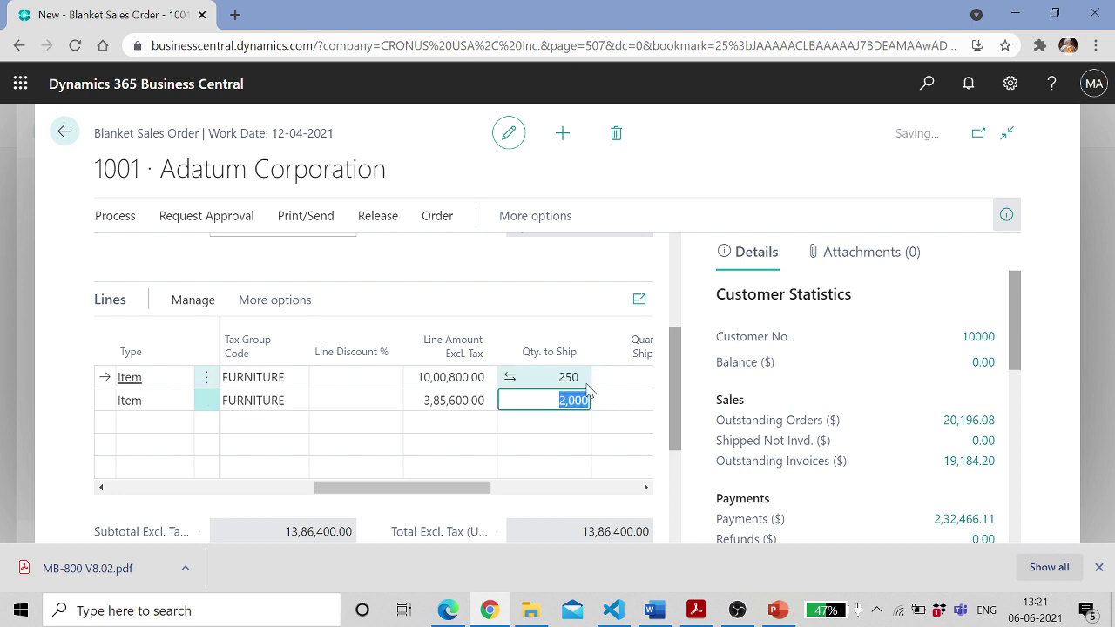
{"action": "type", "text": "400"}
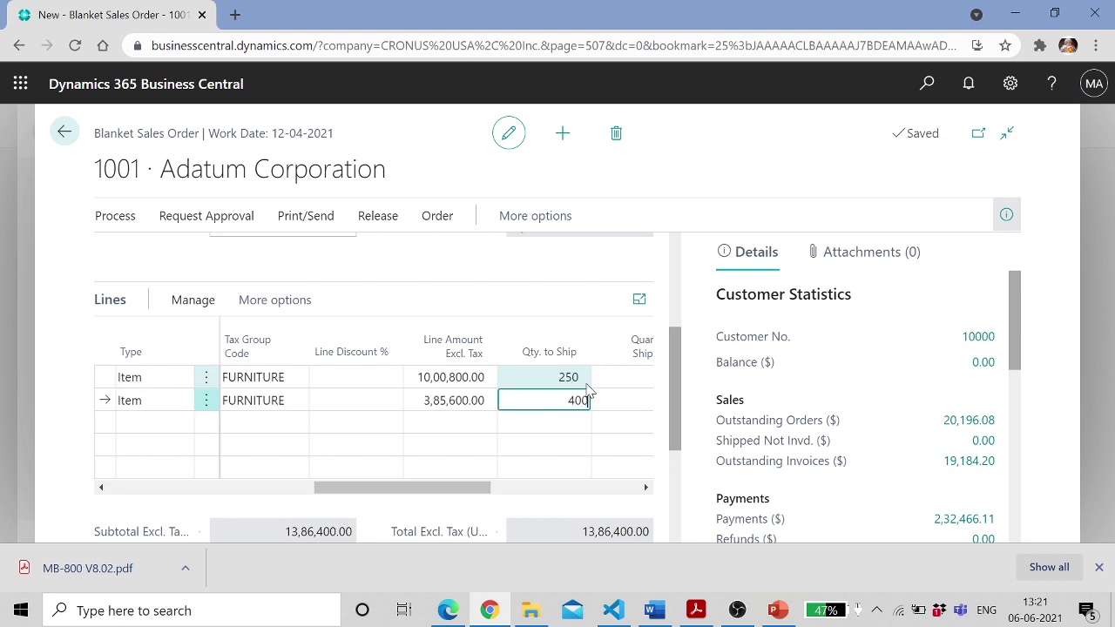
{"action": "key", "text": "Tab"}
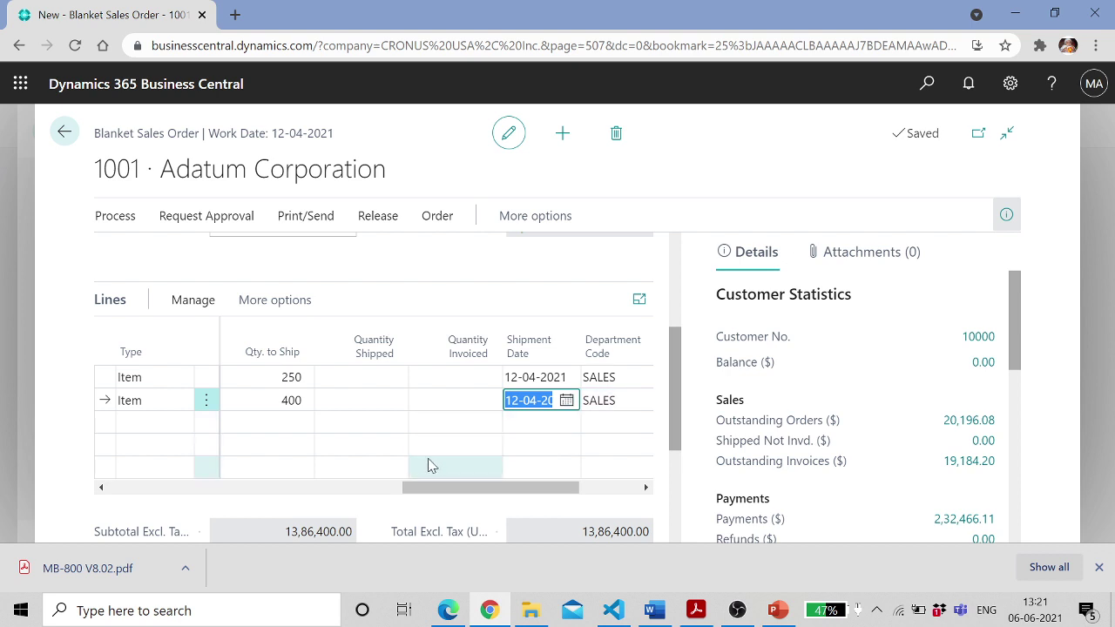
{"action": "left_click", "coordinate": [293, 400]}
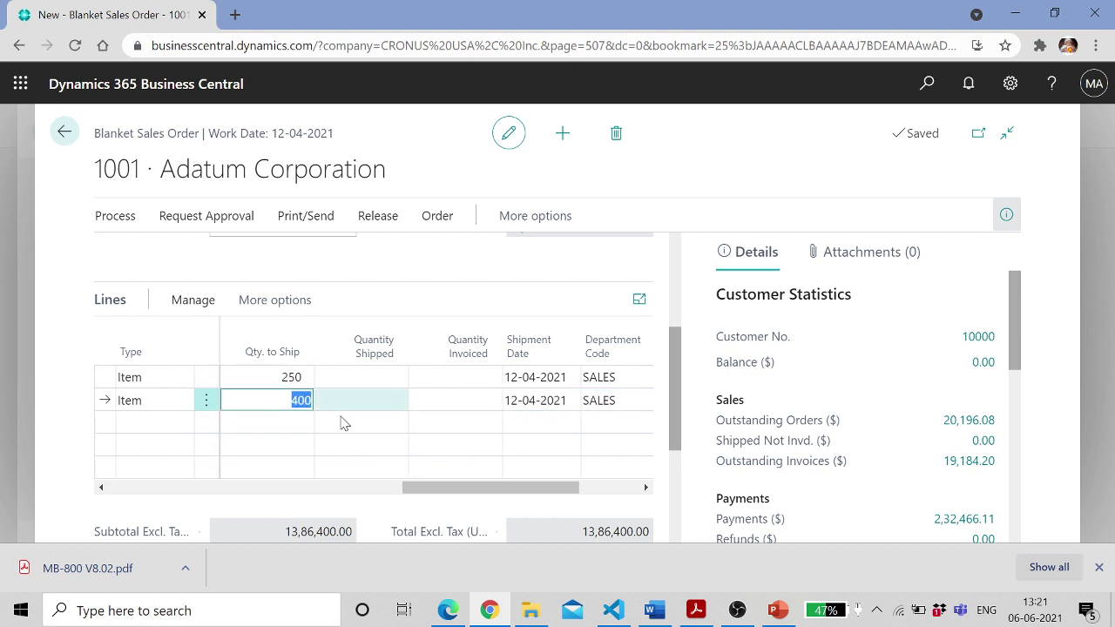
Check the quantities on the lines and make a sales order from the blanket sales order
{"action": "left_click_drag", "start_coordinate": [477, 492], "coordinate": [398, 497]}
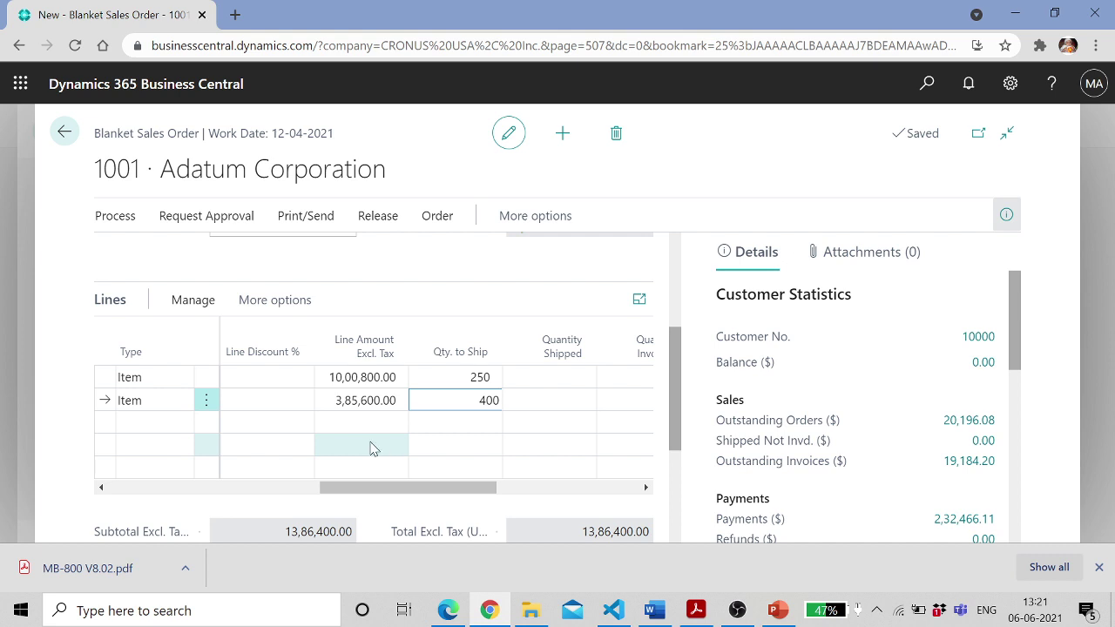
{"action": "left_click_drag", "start_coordinate": [385, 489], "coordinate": [220, 494]}
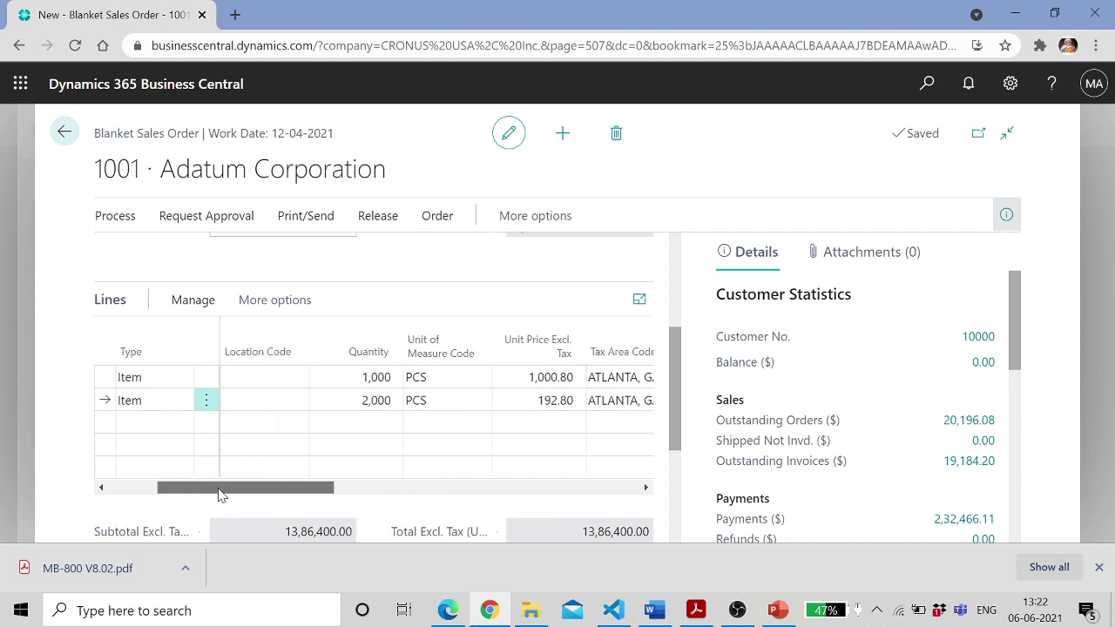
{"action": "left_click", "coordinate": [357, 400]}
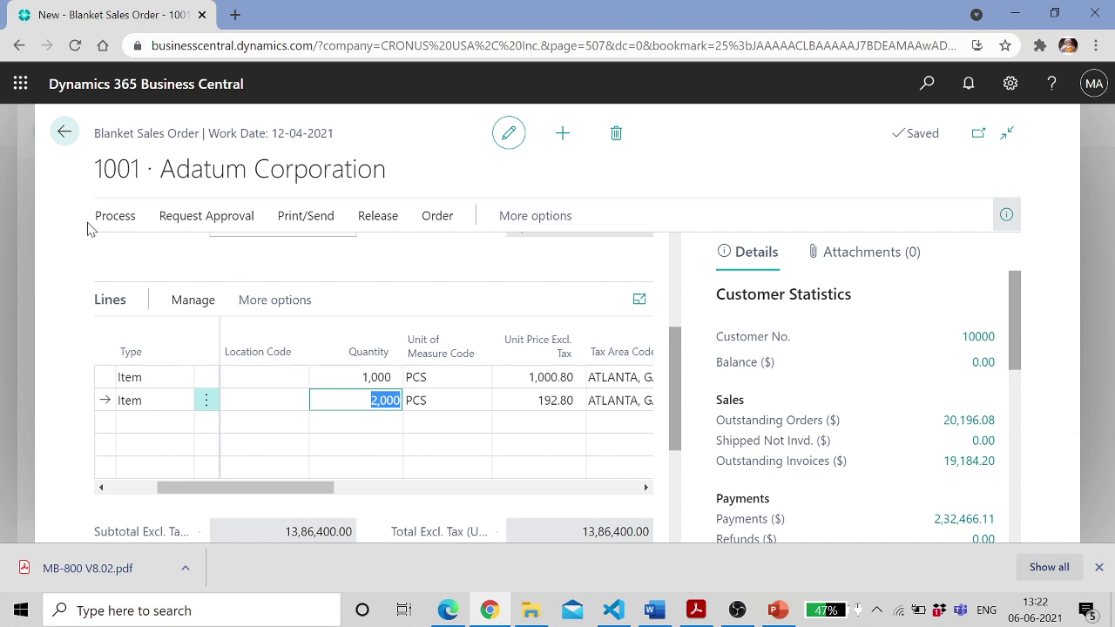
{"action": "left_click", "coordinate": [113, 217]}
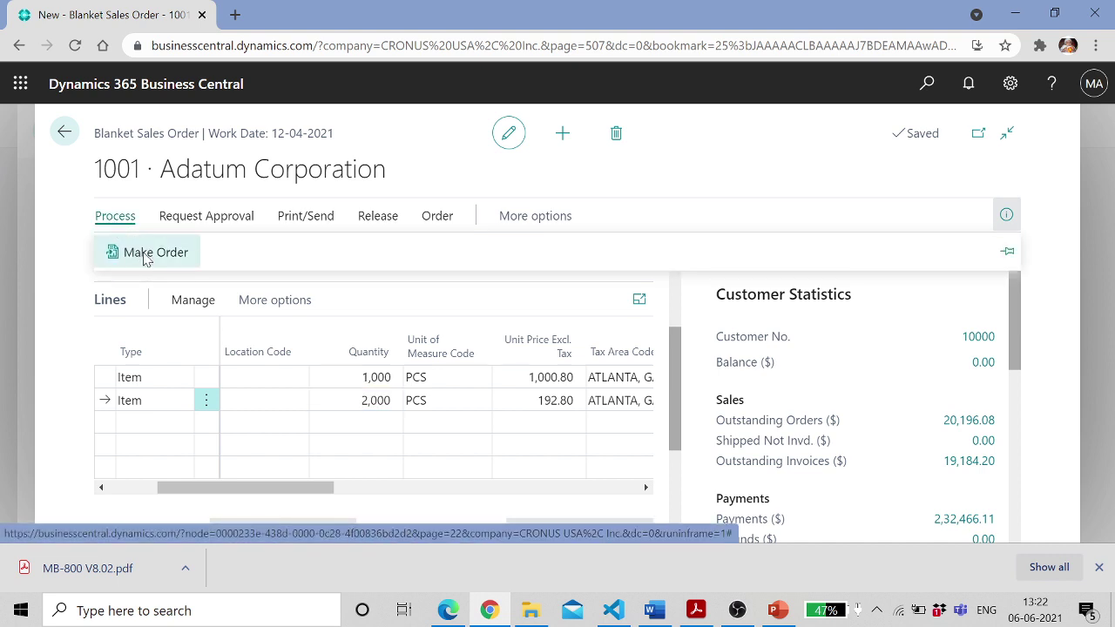
{"action": "left_click", "coordinate": [145, 258]}
{"action": "left_click", "coordinate": [646, 368]}
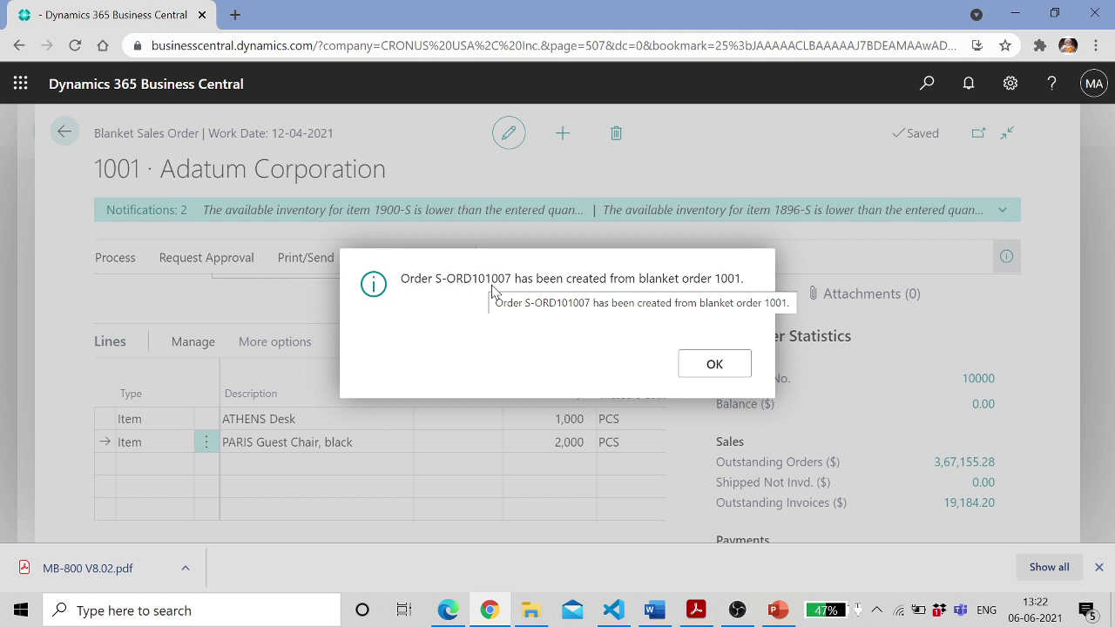
{"action": "left_click", "coordinate": [722, 364]}
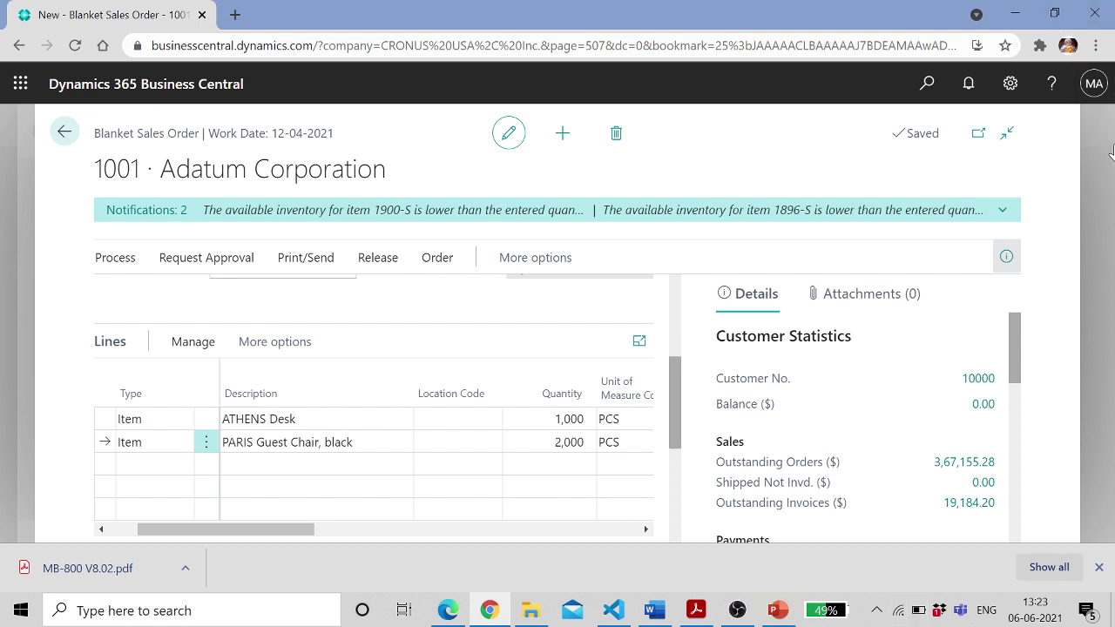
Expand the inventory notifications and examine the availability check details for item 1900-S PARIS Guest Chair, black
{"action": "left_click", "coordinate": [1002, 210]}
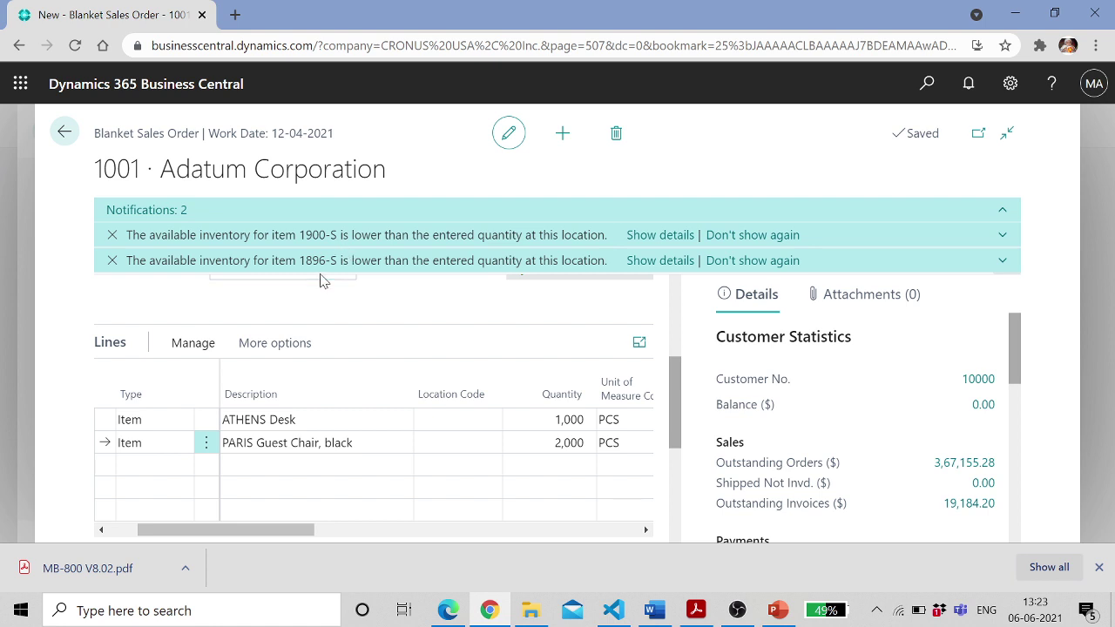
{"action": "left_click", "coordinate": [666, 236]}
{"action": "scroll", "coordinate": [642, 291], "scroll_direction": "down", "scroll_amount": 2}
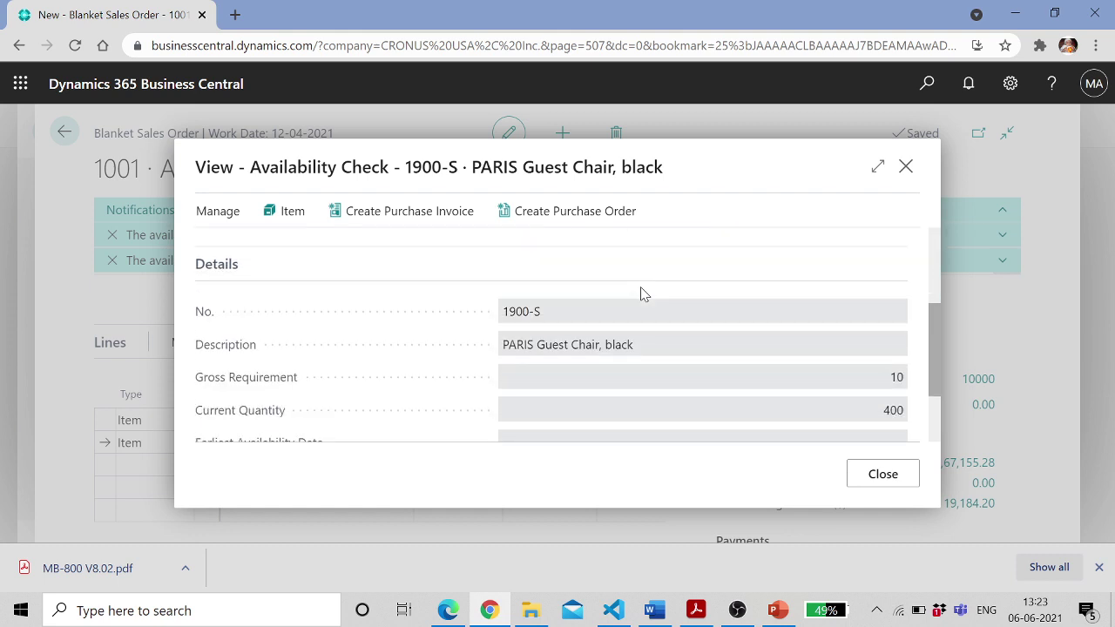
{"action": "scroll", "coordinate": [642, 291], "scroll_direction": "up", "scroll_amount": 2}
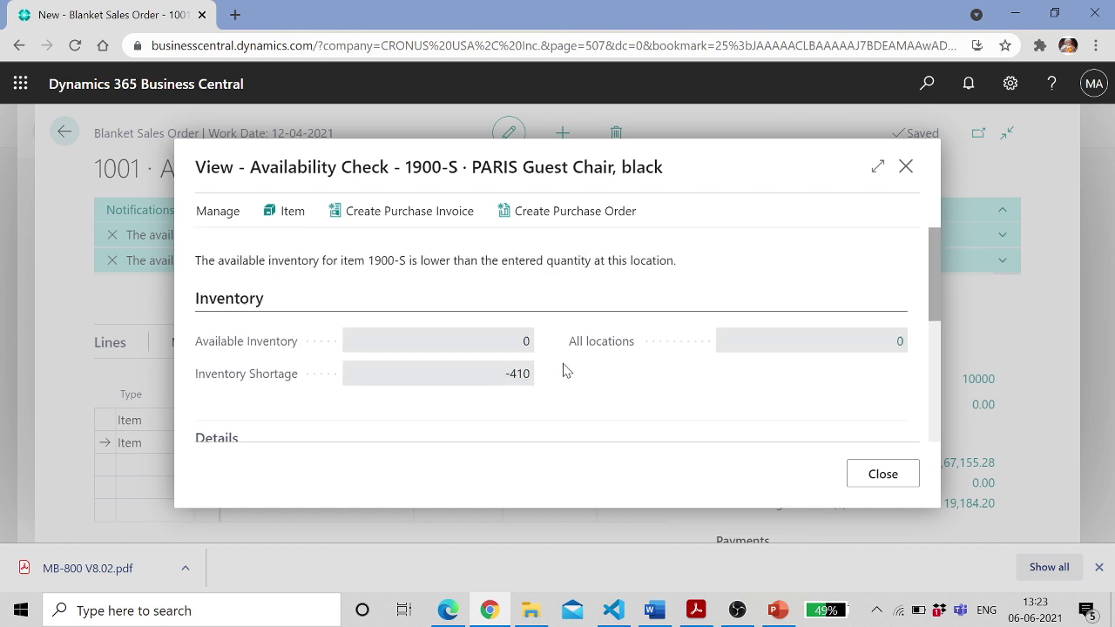
{"action": "scroll", "coordinate": [564, 371], "scroll_direction": "down", "scroll_amount": 3}
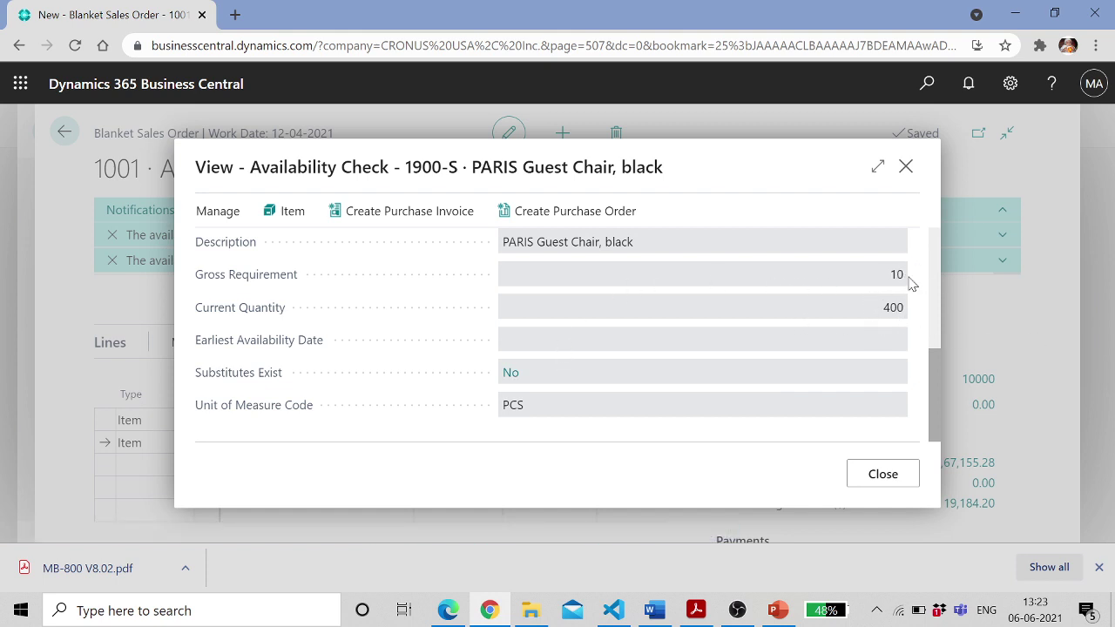
{"action": "scroll", "coordinate": [867, 310], "scroll_direction": "up", "scroll_amount": 5}
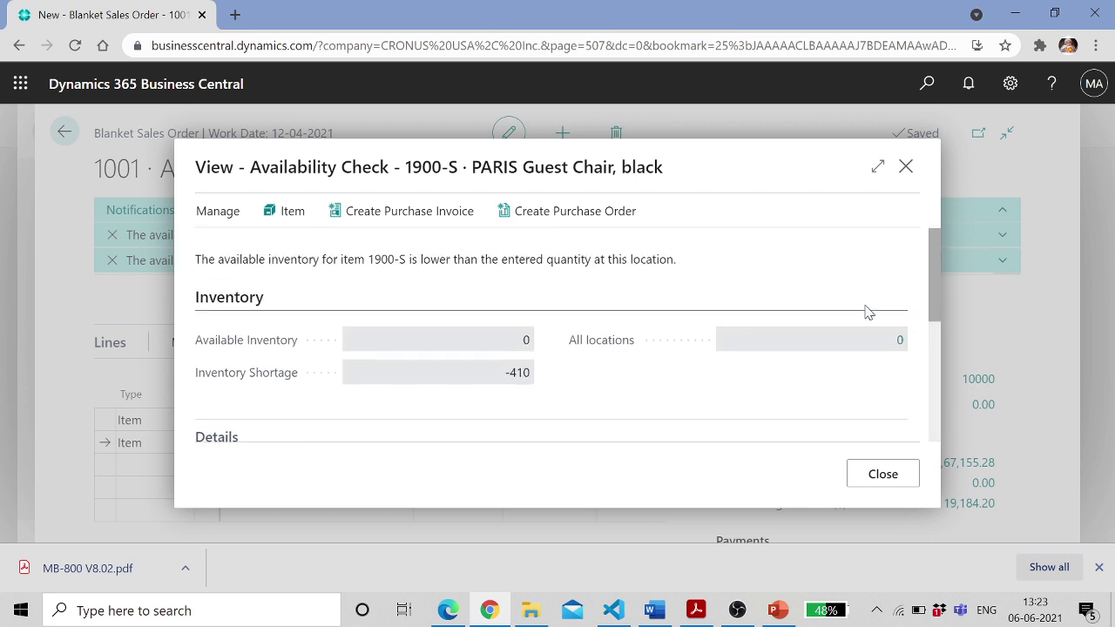
{"action": "left_click", "coordinate": [890, 474]}
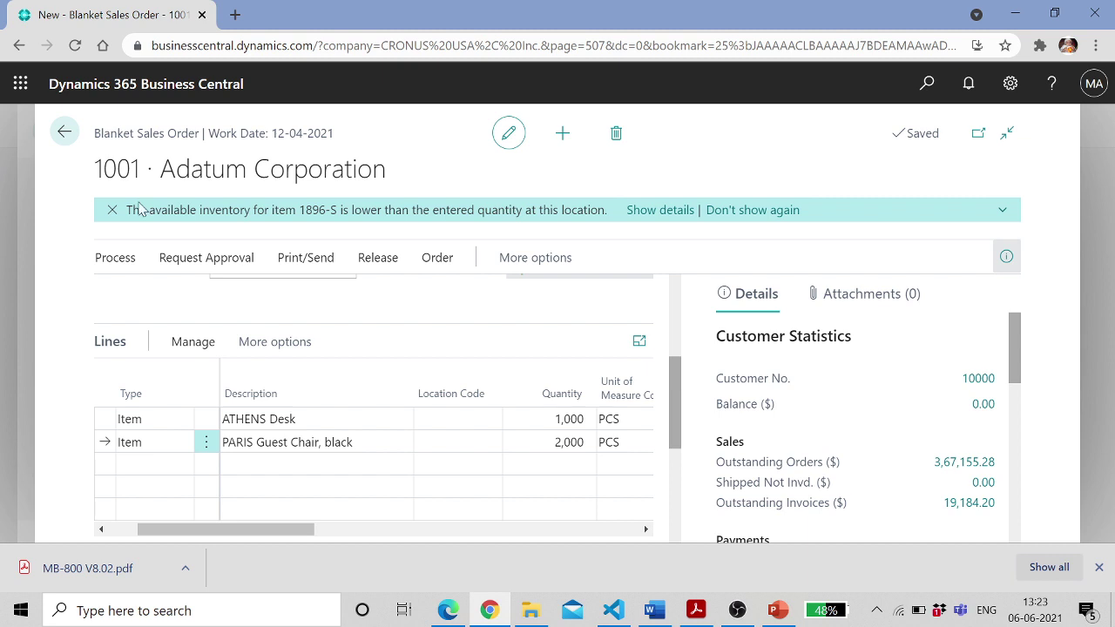
Review the blanket sales order's order commands and its related order options
{"action": "left_click", "coordinate": [444, 260]}
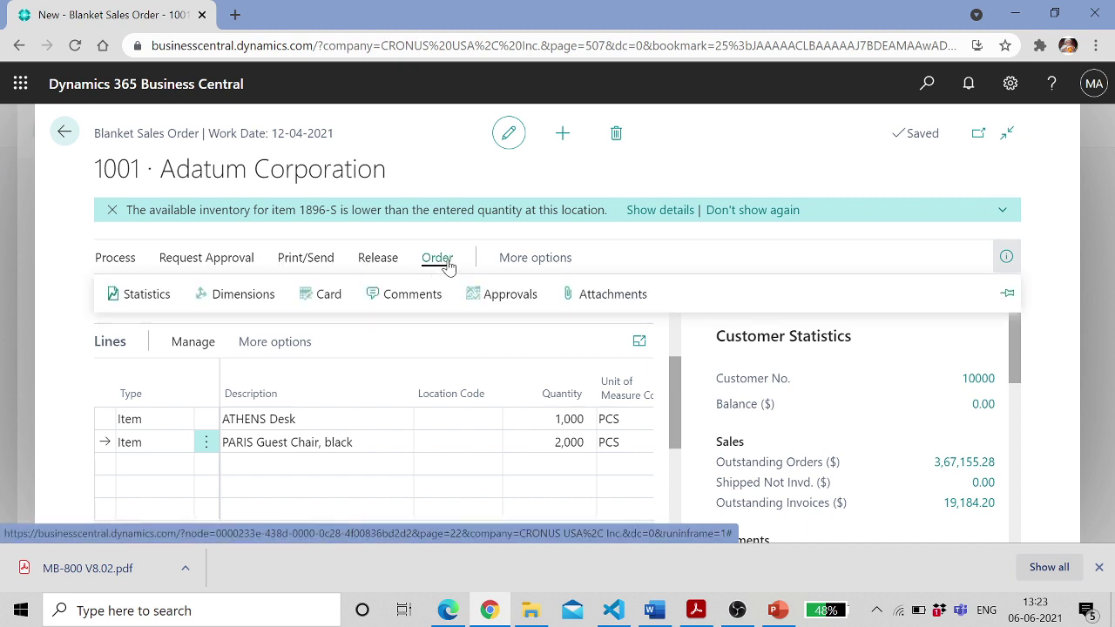
{"action": "left_click", "coordinate": [523, 263]}
{"action": "left_click", "coordinate": [581, 261]}
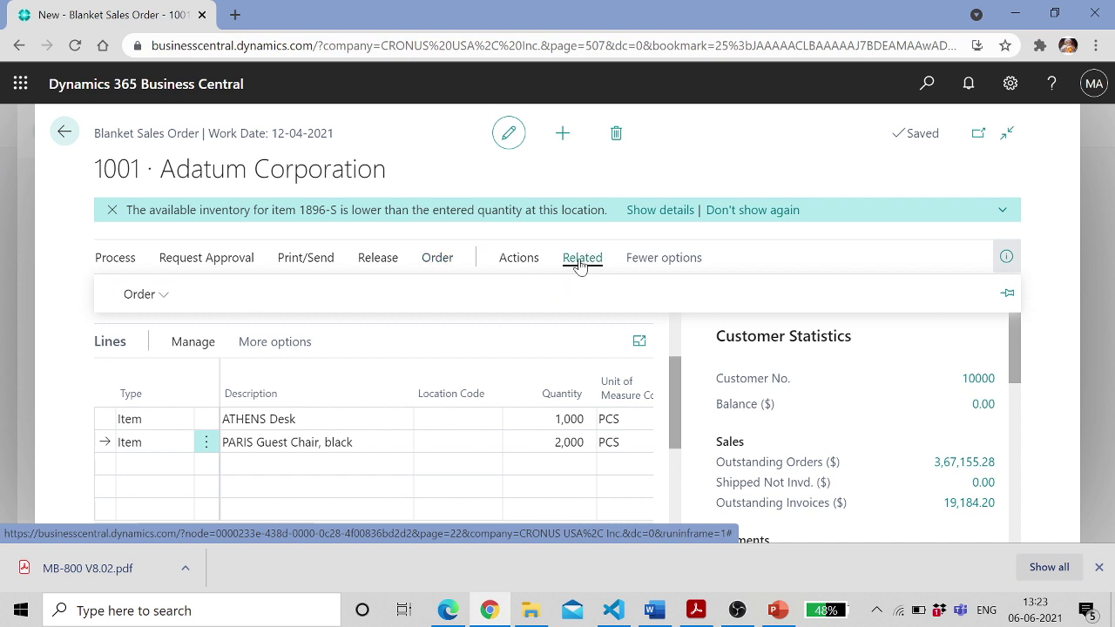
{"action": "left_click", "coordinate": [171, 296]}
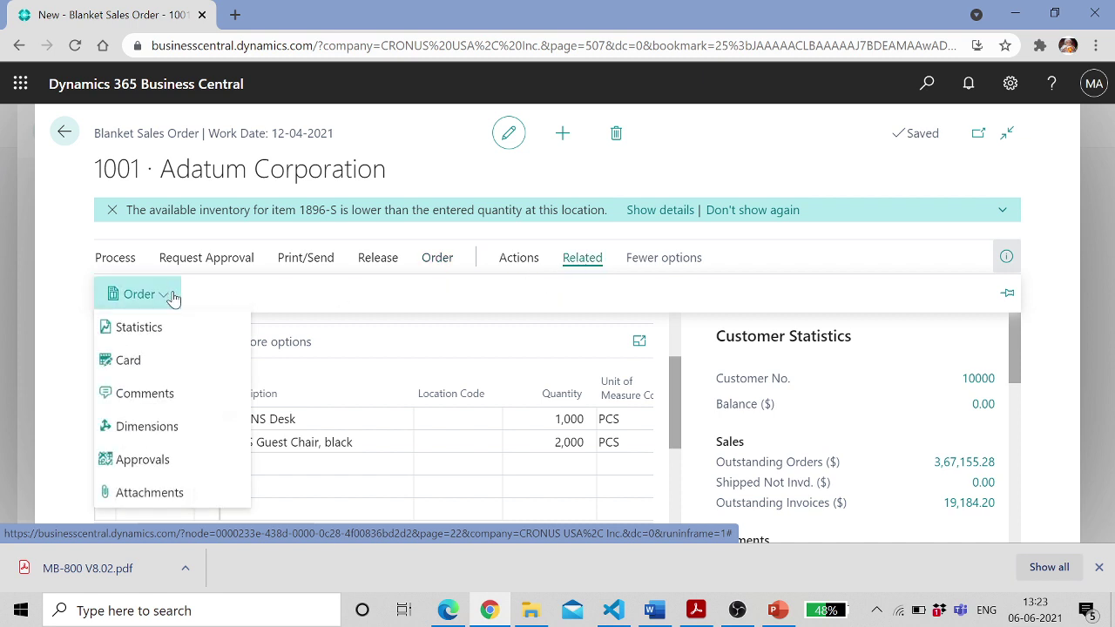
View the customer card linked to the blanket sales order and return to the Customers list
{"action": "left_click", "coordinate": [130, 367]}
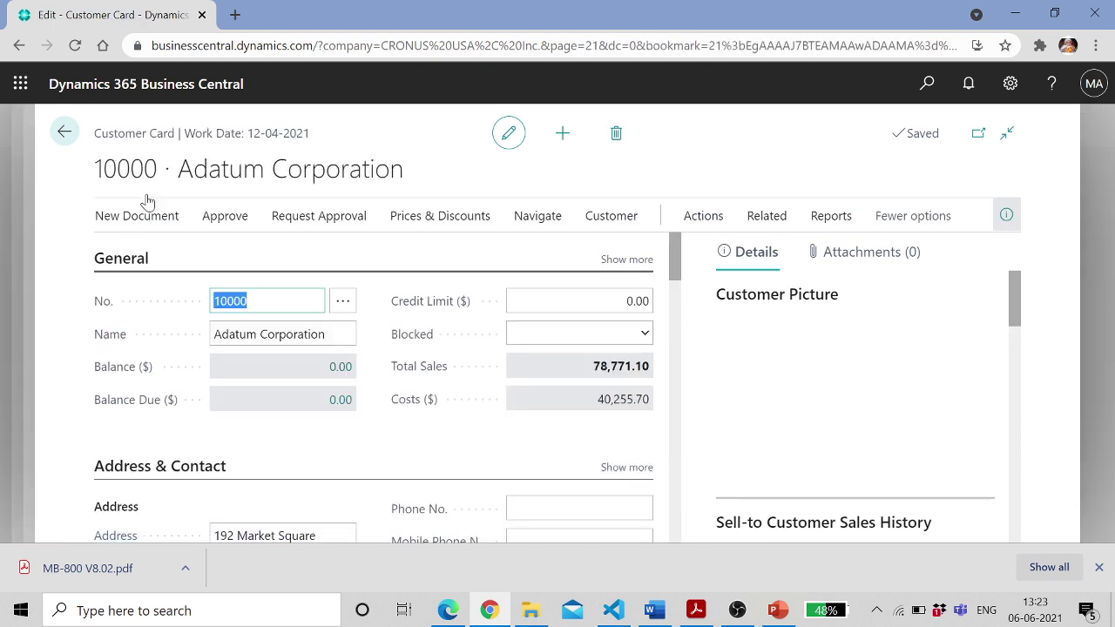
{"action": "left_click", "coordinate": [64, 132]}
{"action": "left_click", "coordinate": [66, 136]}
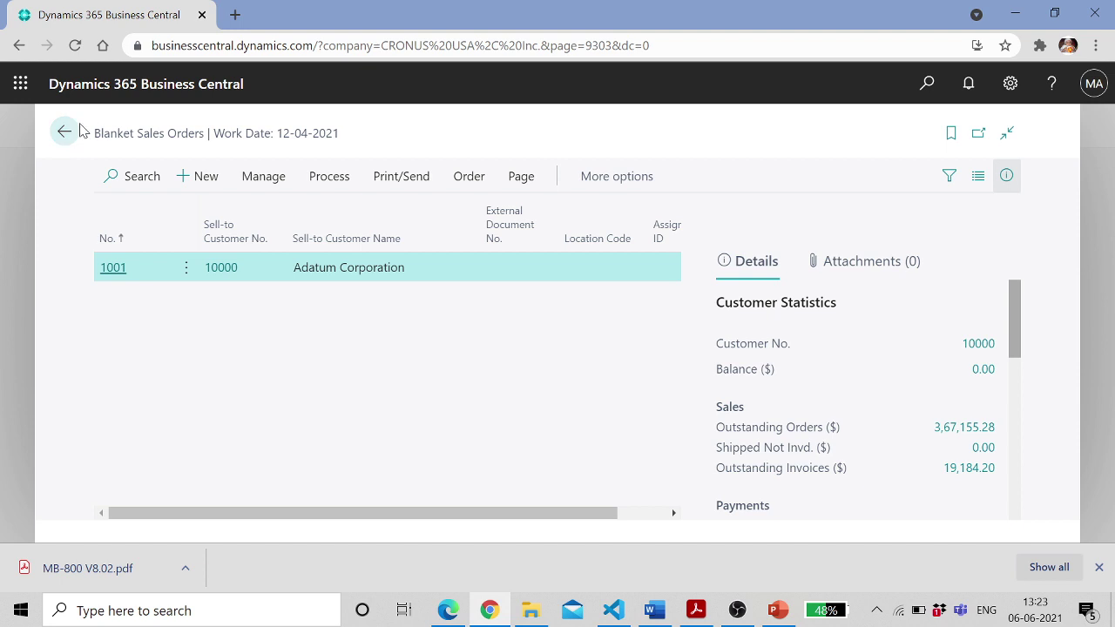
{"action": "left_click", "coordinate": [66, 132]}
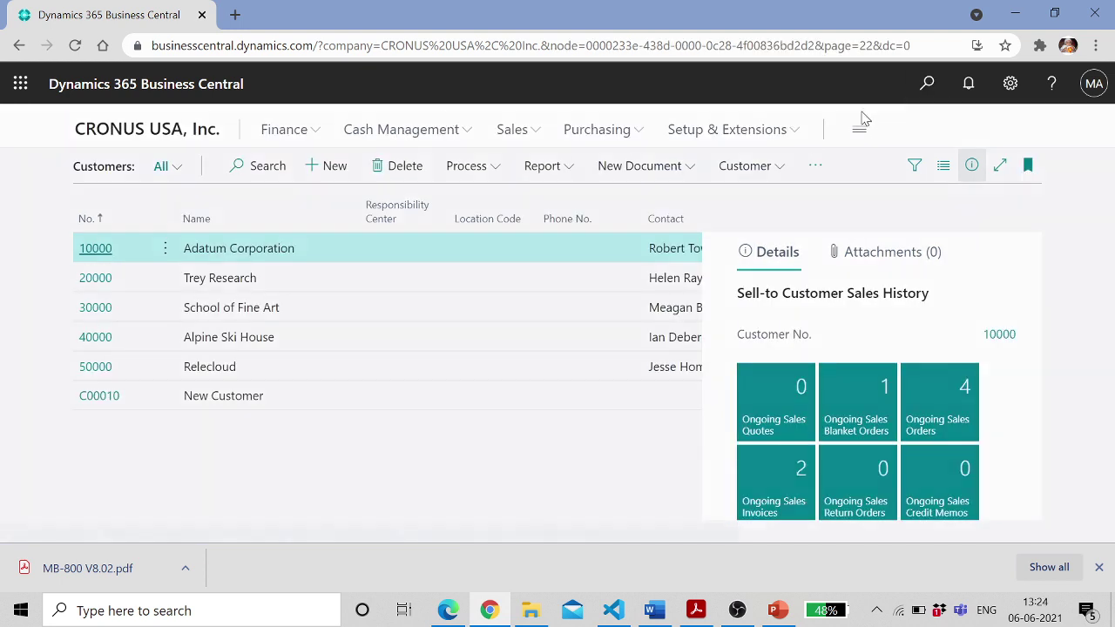
Find and open the Sales Orders list and widen the No. column to show the full order numbers
{"action": "key", "text": "alt+q"}
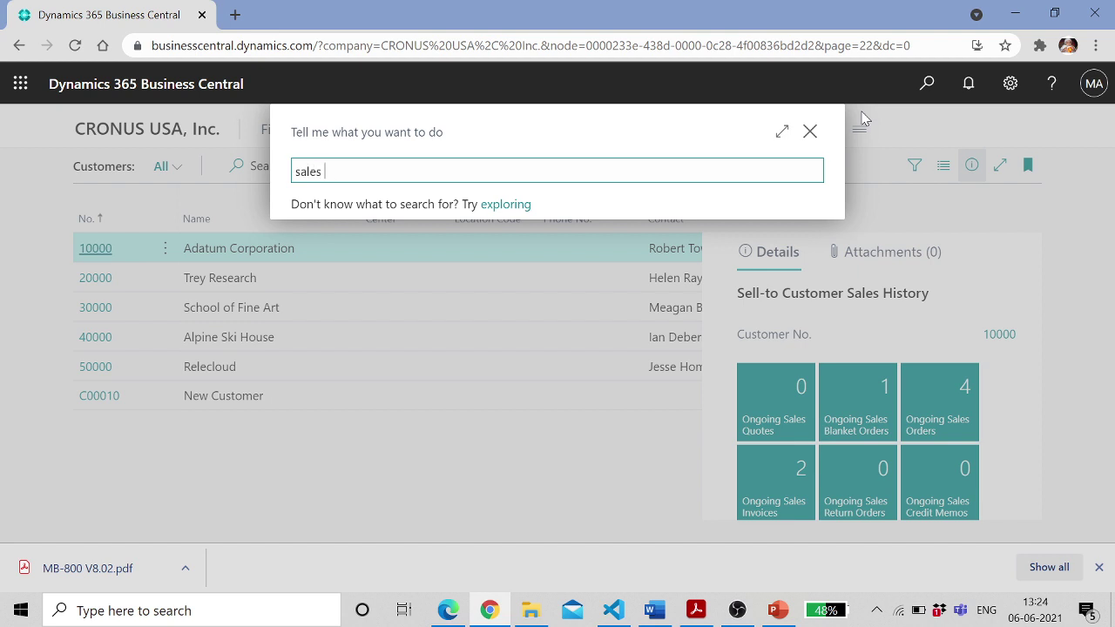
{"action": "type", "text": "sales orders"}
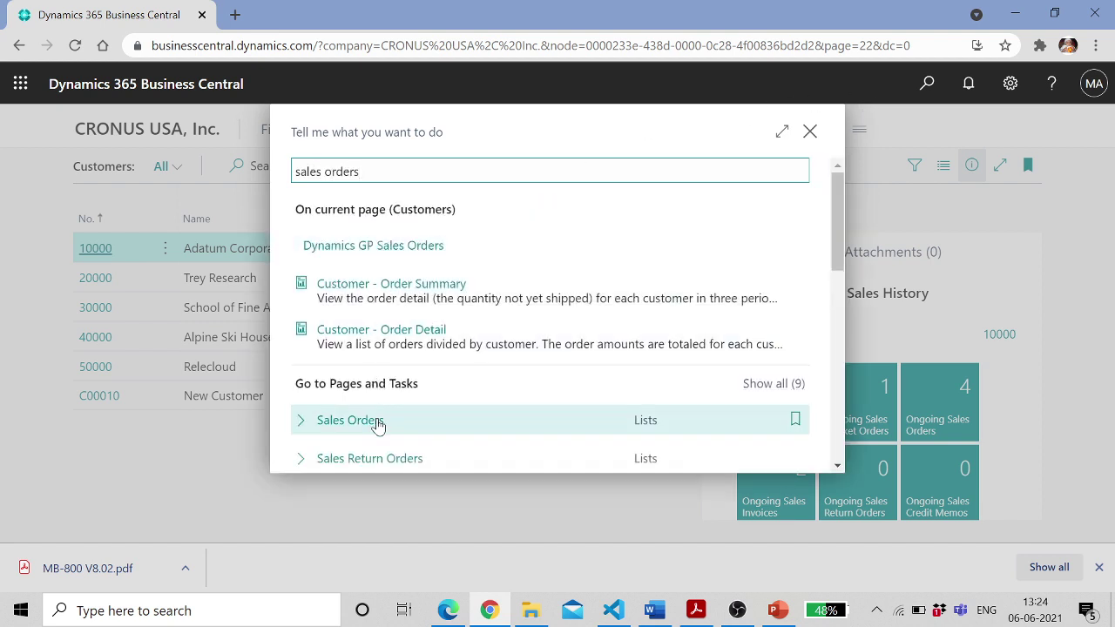
{"action": "key", "text": "Return"}
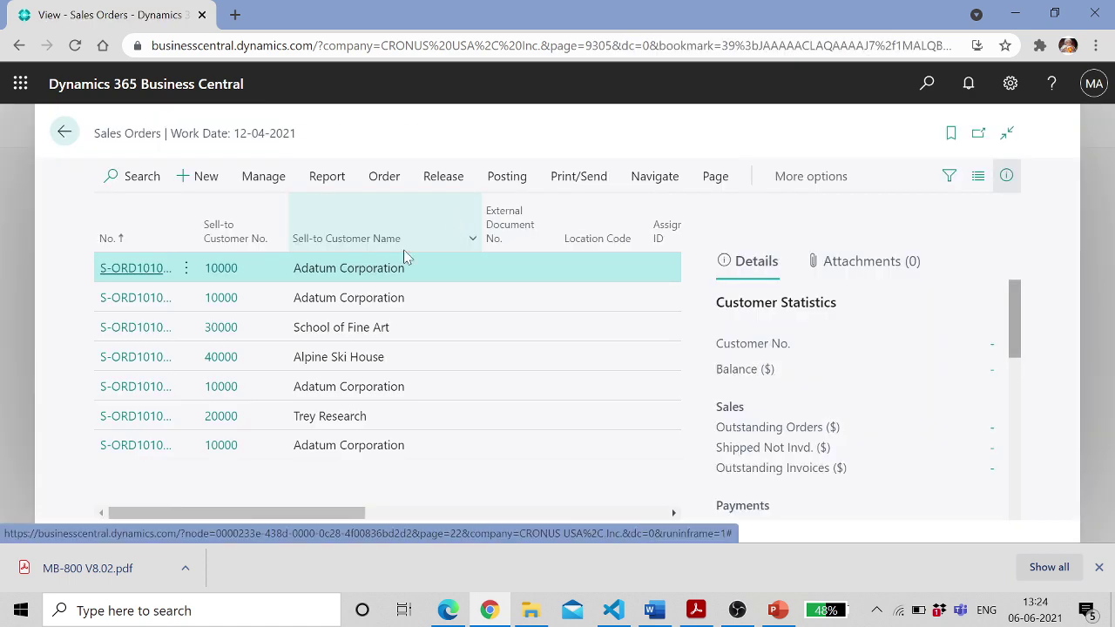
{"action": "left_click", "coordinate": [737, 610]}
{"action": "left_click", "coordinate": [737, 610]}
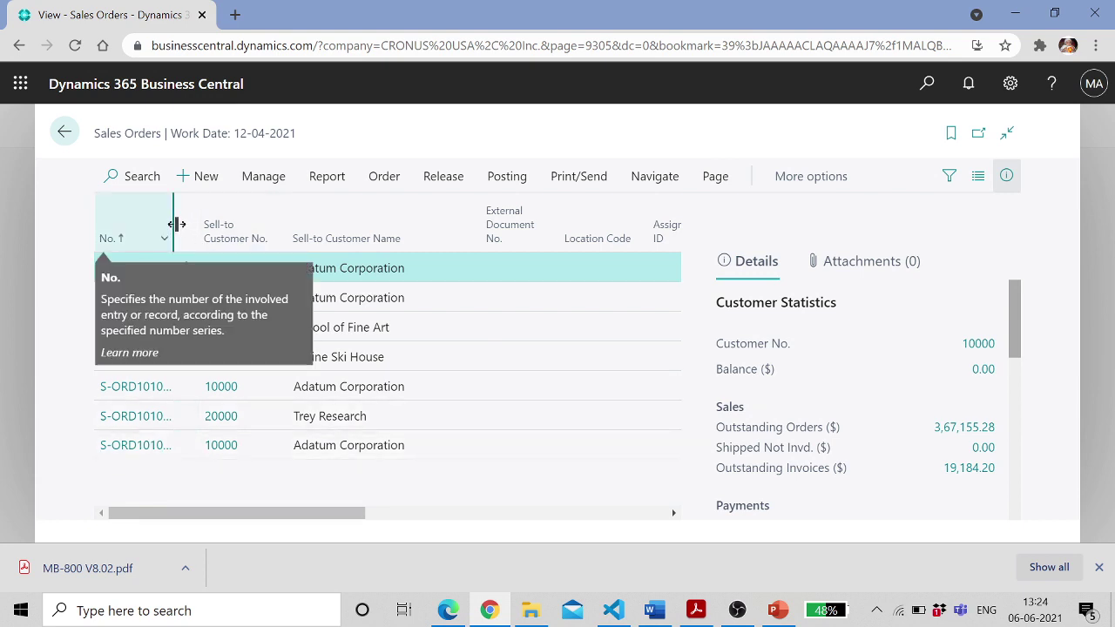
{"action": "double_click", "coordinate": [208, 230]}
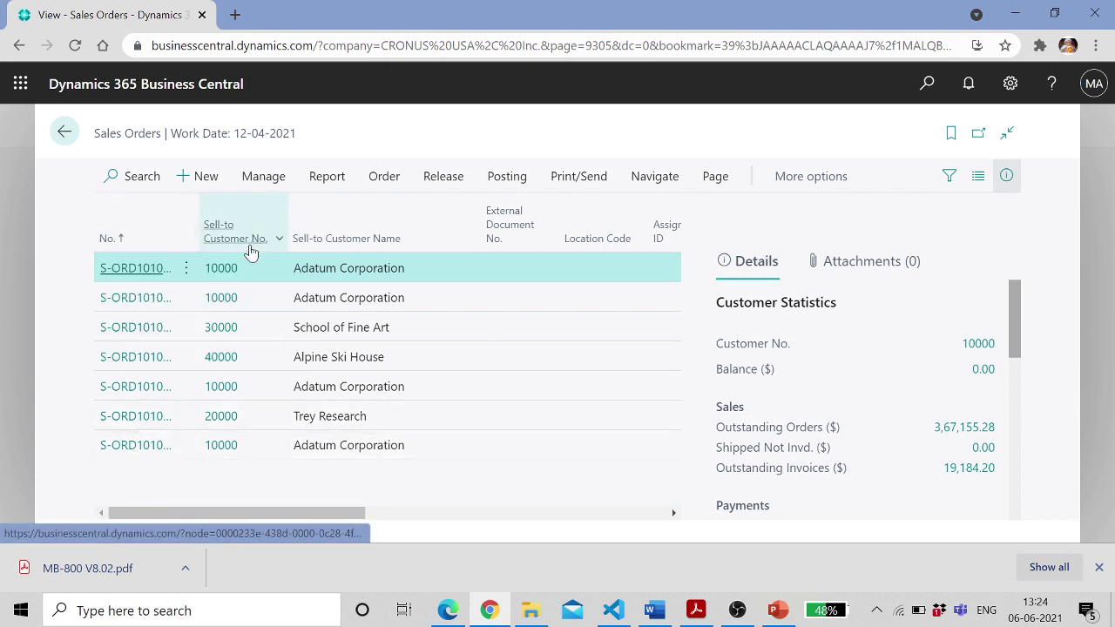
Examine the item lines of the Trey Research sales order and return to the Sales Orders list
{"action": "double_click", "coordinate": [166, 417]}
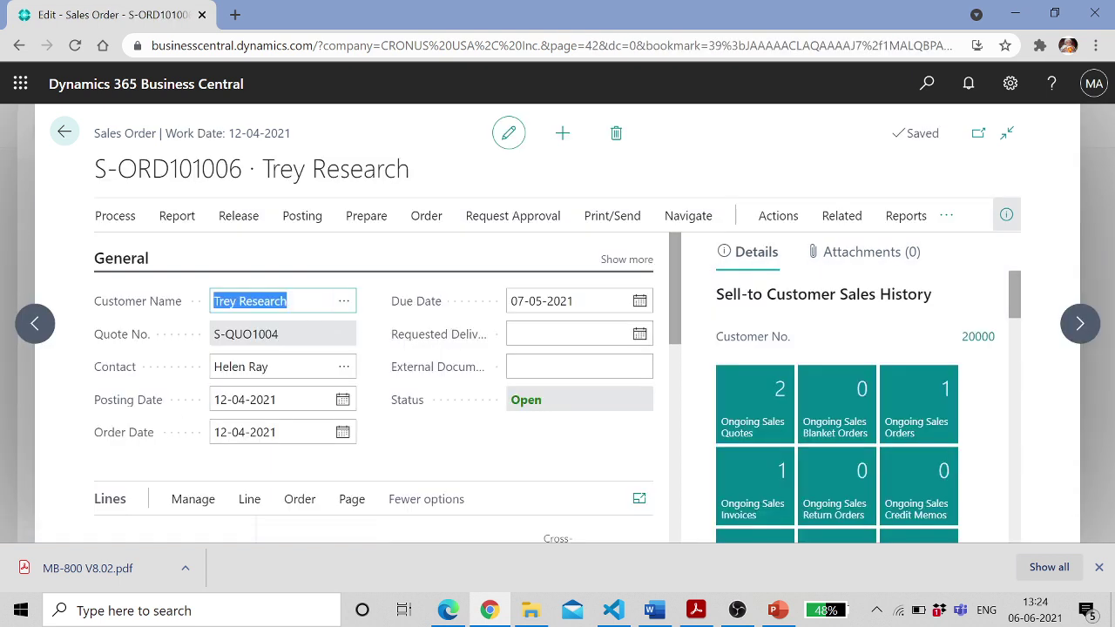
{"action": "scroll", "coordinate": [337, 349], "scroll_direction": "down", "scroll_amount": 2}
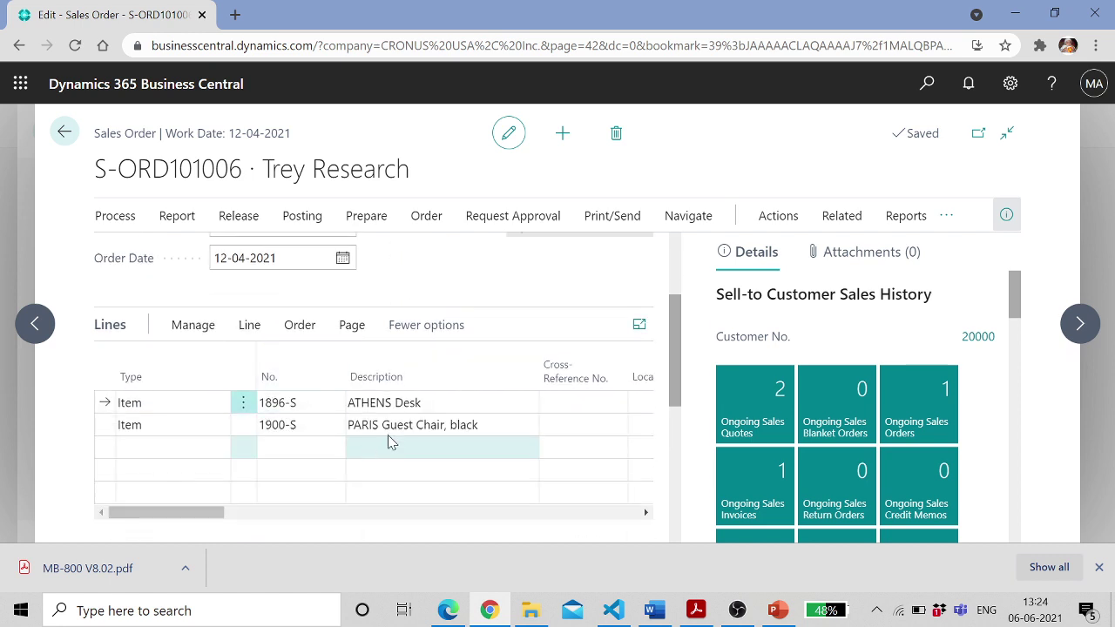
{"action": "mouse_move", "coordinate": [219, 513]}
{"action": "left_mouse_down"}
{"action": "mouse_move", "coordinate": [323, 511]}
{"action": "mouse_move", "coordinate": [209, 513]}
{"action": "left_mouse_up"}
{"action": "left_click", "coordinate": [64, 131]}
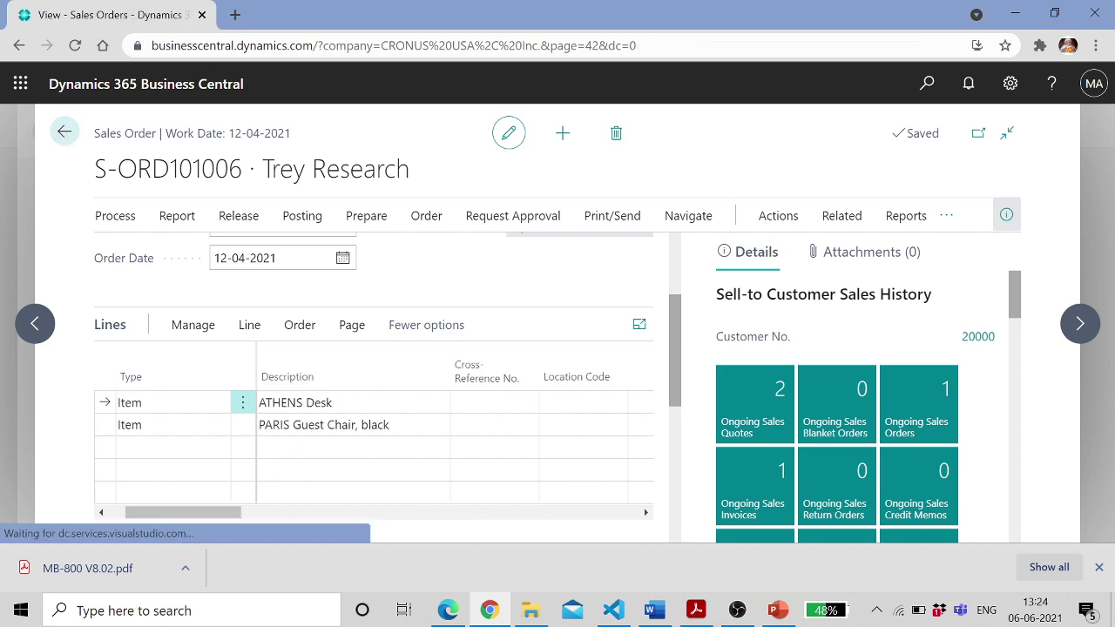
Examine the item lines of the last Adatum Corporation sales order and return to the Customers list
{"action": "left_click", "coordinate": [141, 446]}
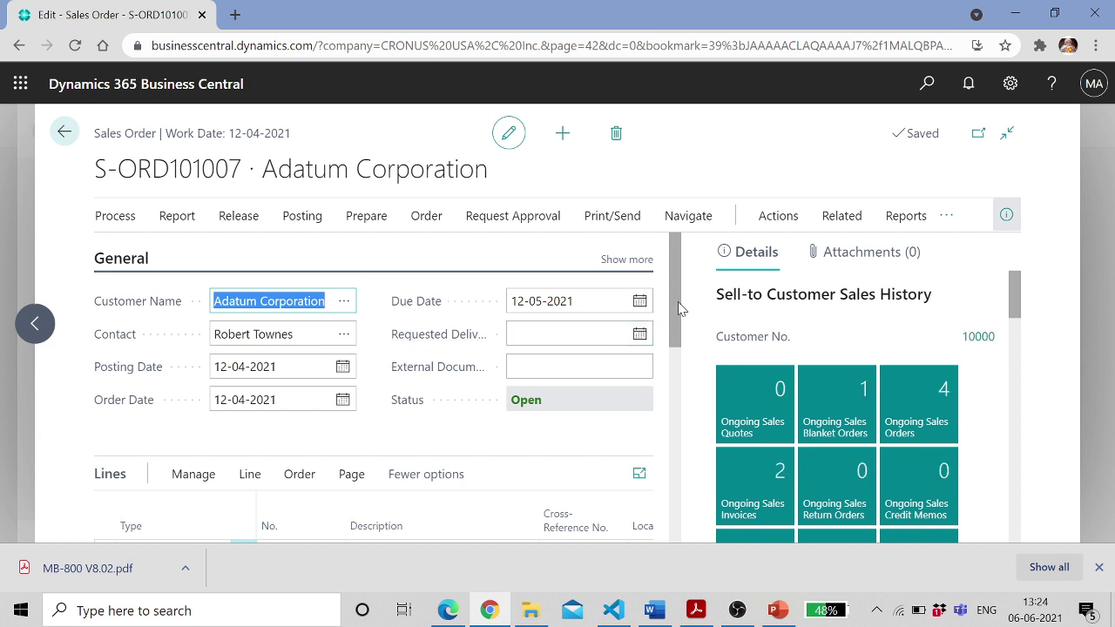
{"action": "scroll", "coordinate": [675, 322], "scroll_direction": "down", "scroll_amount": 3}
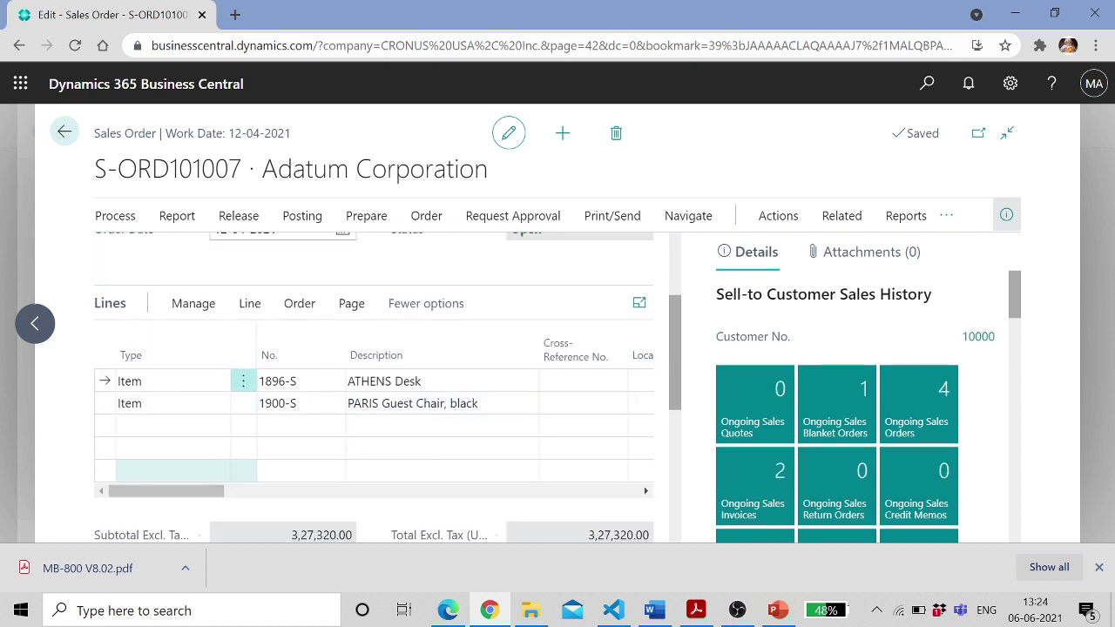
{"action": "mouse_move", "coordinate": [192, 499]}
{"action": "left_mouse_down"}
{"action": "mouse_move", "coordinate": [262, 496]}
{"action": "mouse_move", "coordinate": [170, 496]}
{"action": "left_mouse_up"}
{"action": "left_click", "coordinate": [65, 132]}
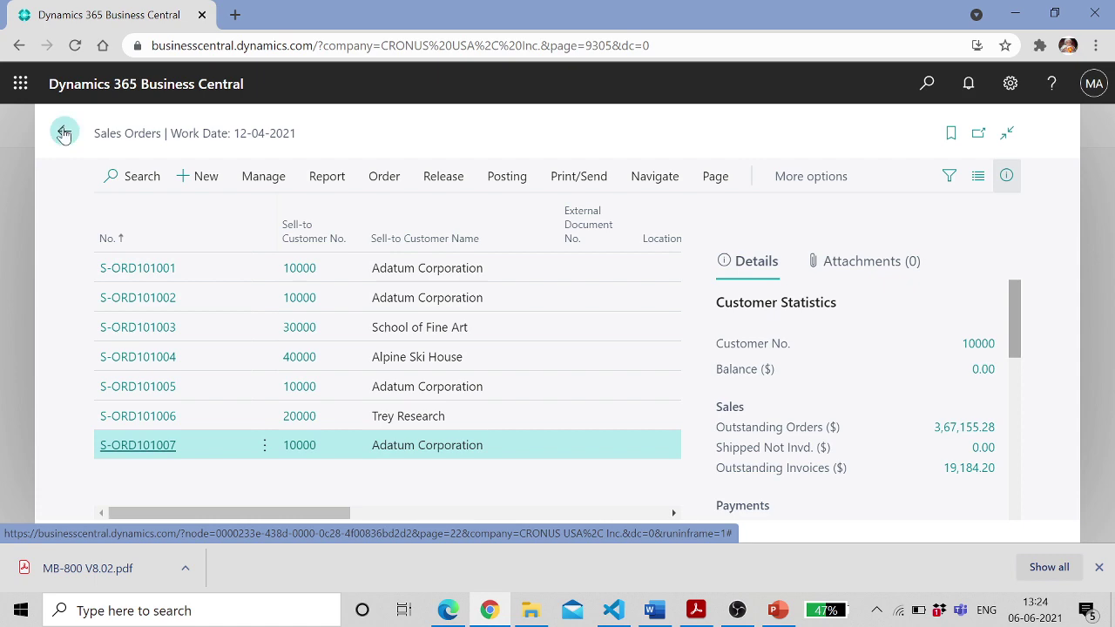
{"action": "key", "text": "Escape"}
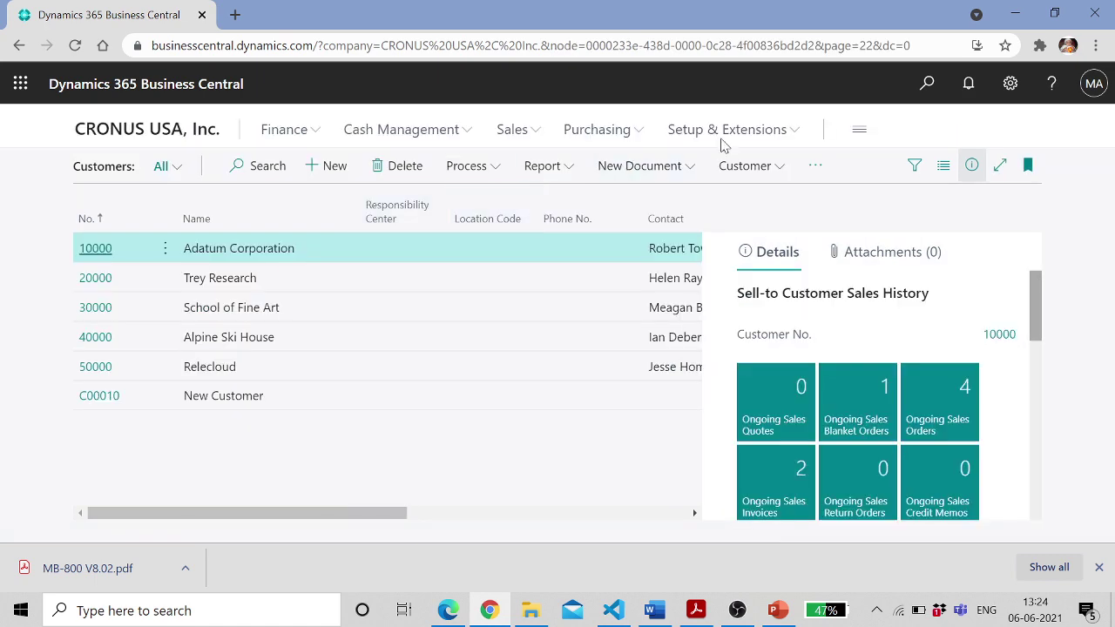
Search for the Customers page and open Adatum Corporation's customer card with its General section expanded
{"action": "left_click", "coordinate": [926, 84]}
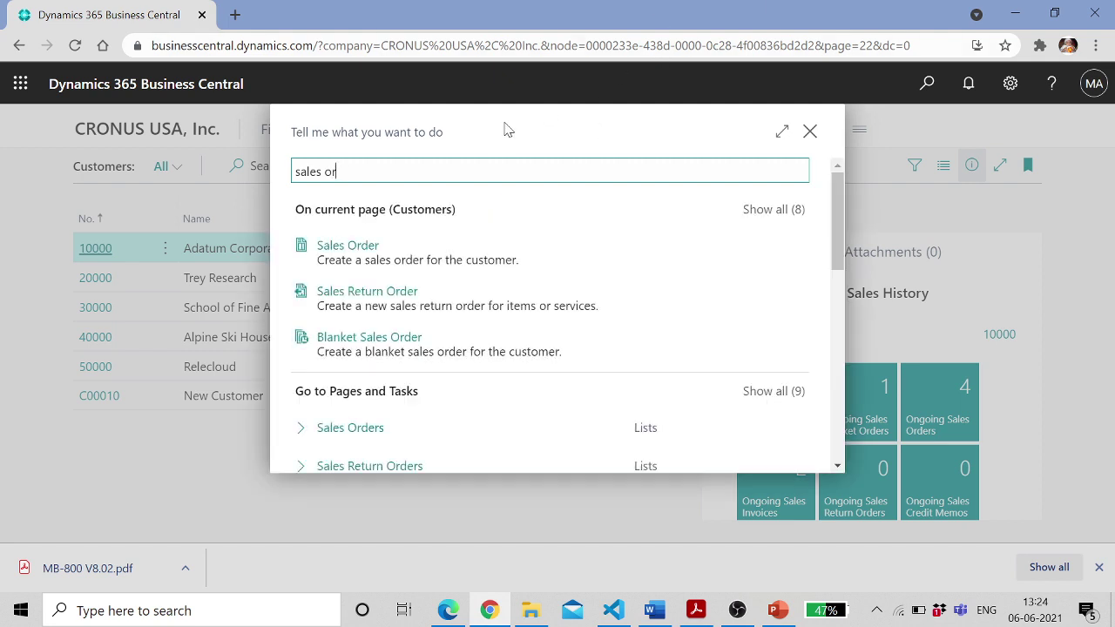
{"action": "type", "text": "custo"}
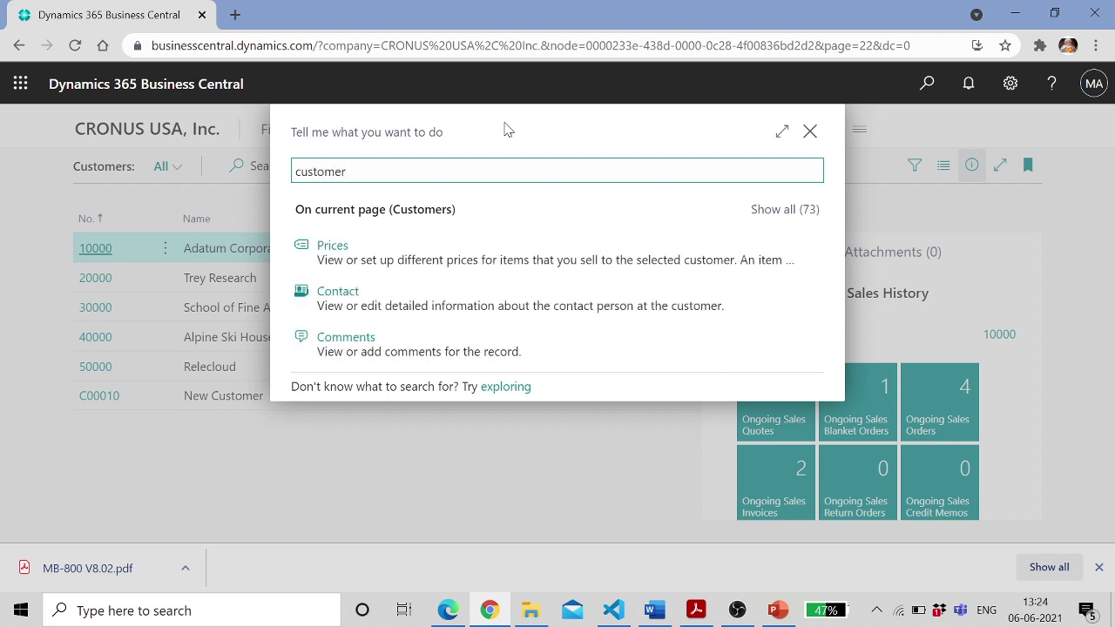
{"action": "type", "text": "mer"}
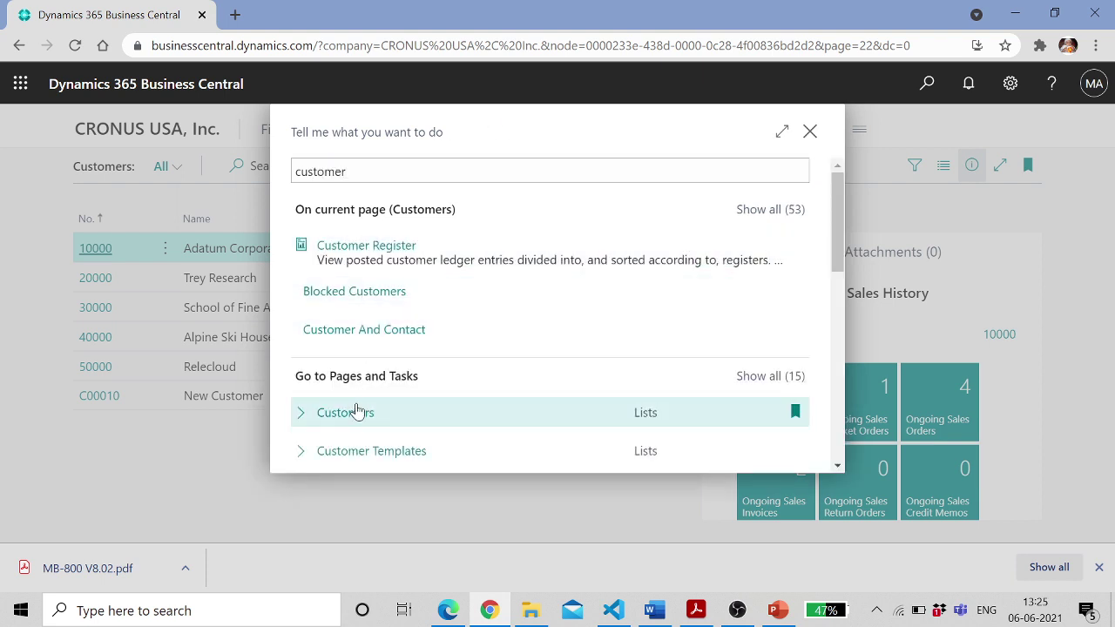
{"action": "left_click", "coordinate": [320, 296]}
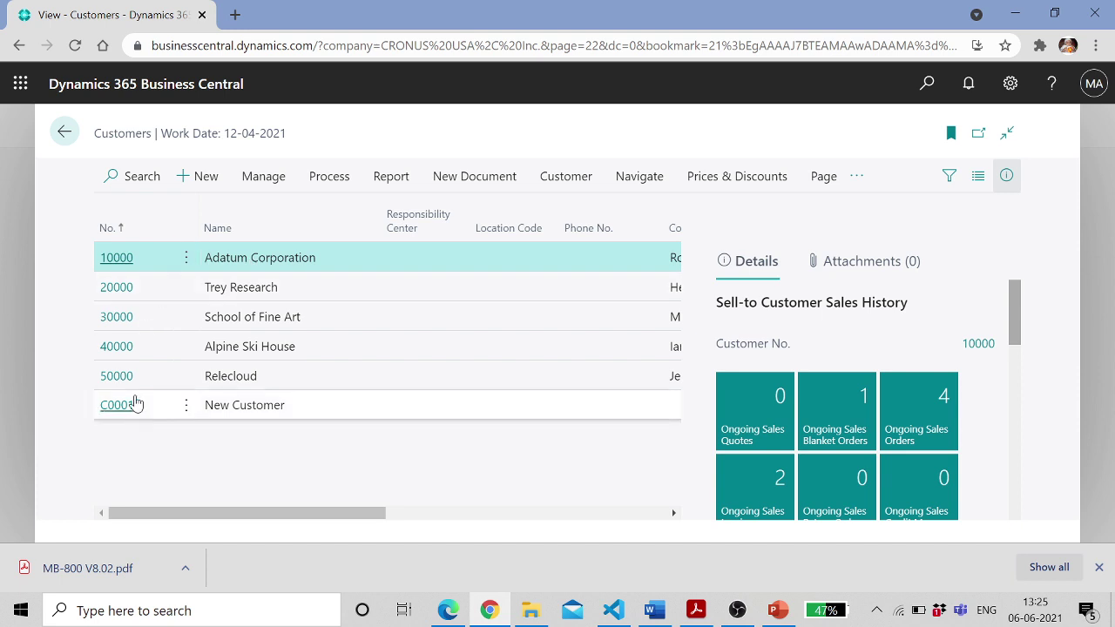
{"action": "left_click", "coordinate": [121, 257]}
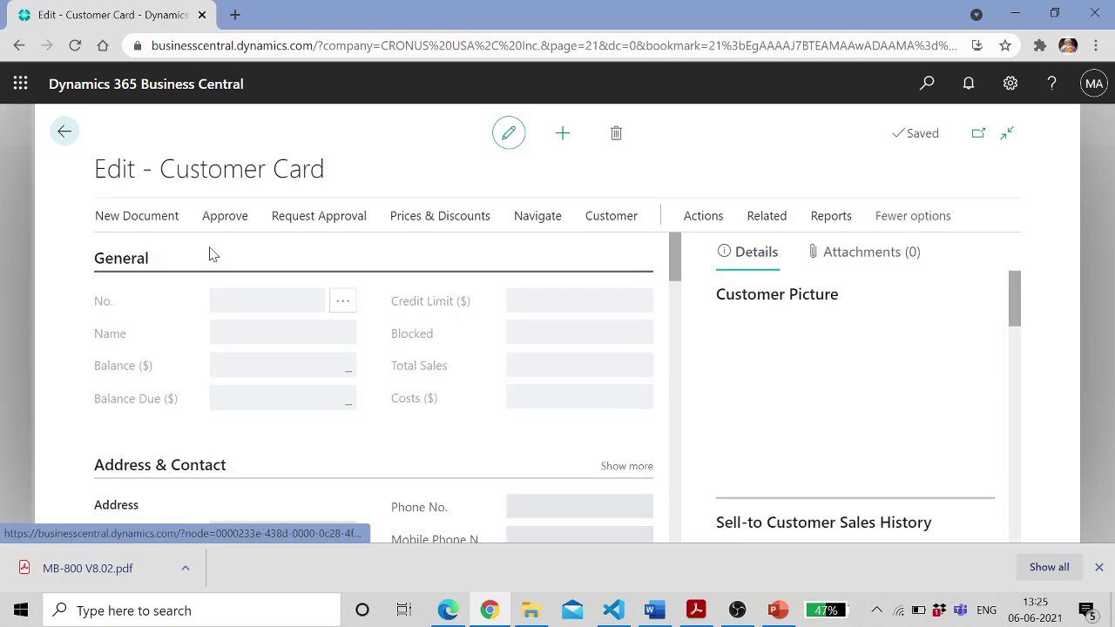
{"action": "left_click", "coordinate": [209, 254]}
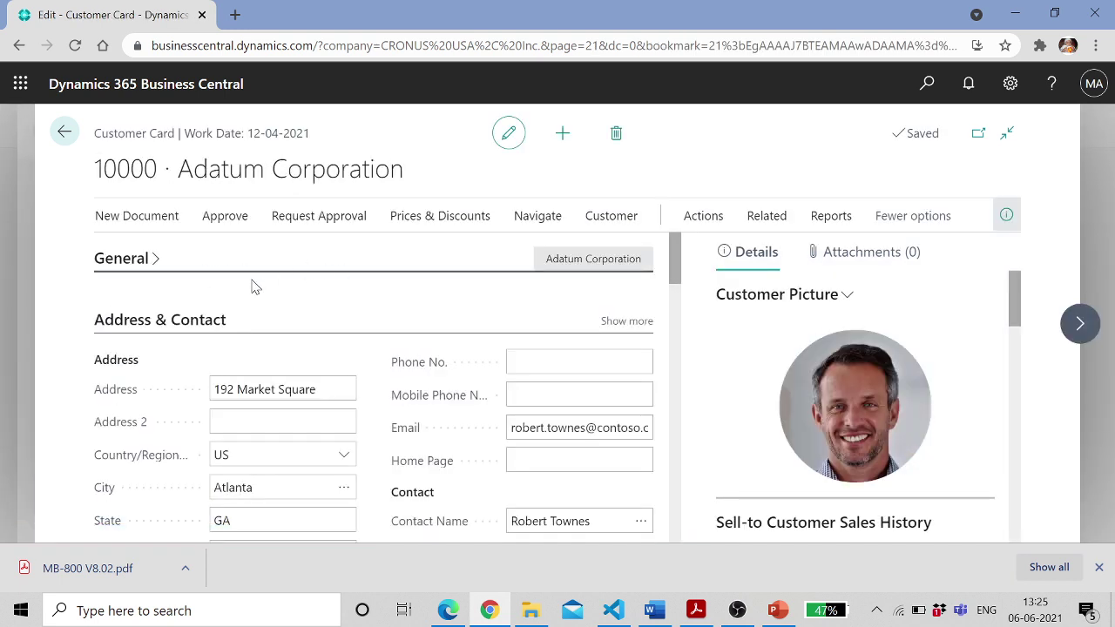
{"action": "left_click", "coordinate": [152, 262]}
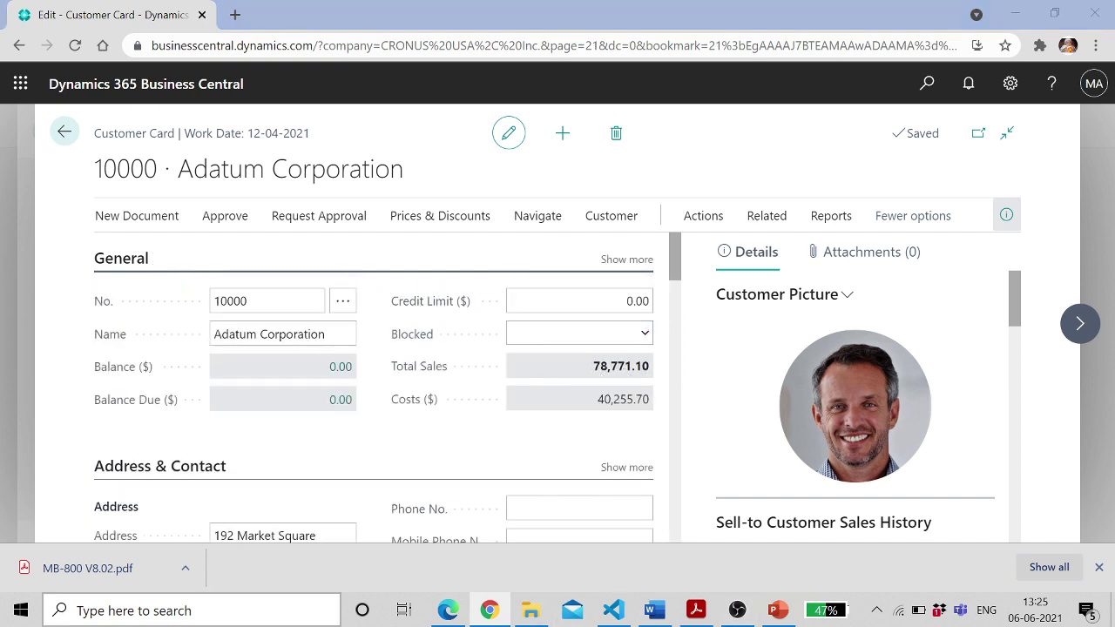
Switch to Excel with a new blank workbook and close the extra second workbook
{"action": "left_click", "coordinate": [191, 611]}
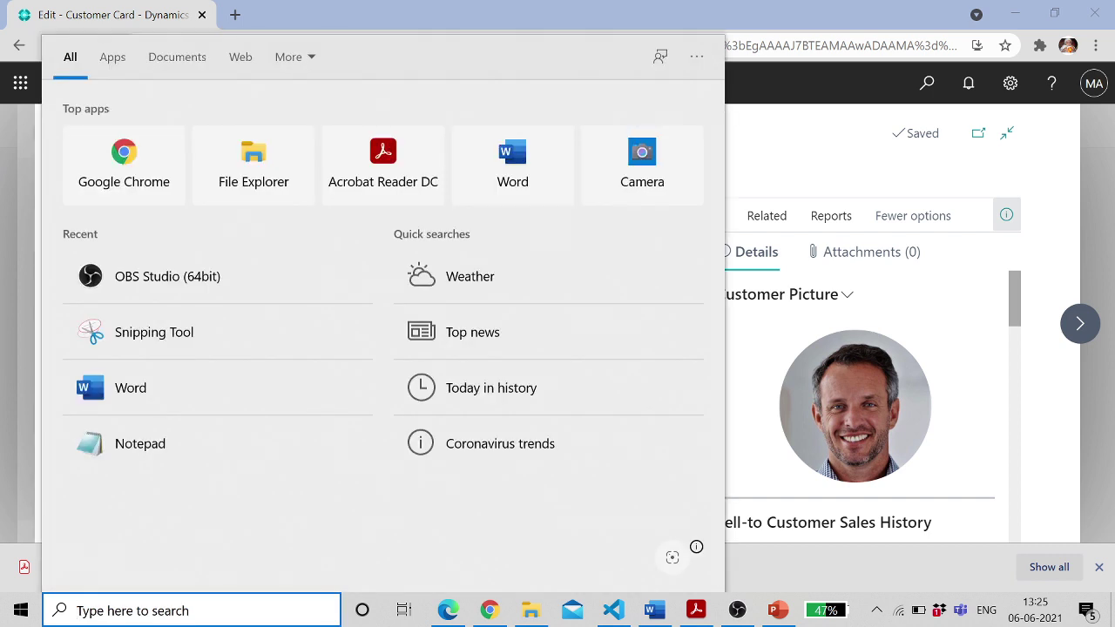
{"action": "type", "text": "excel"}
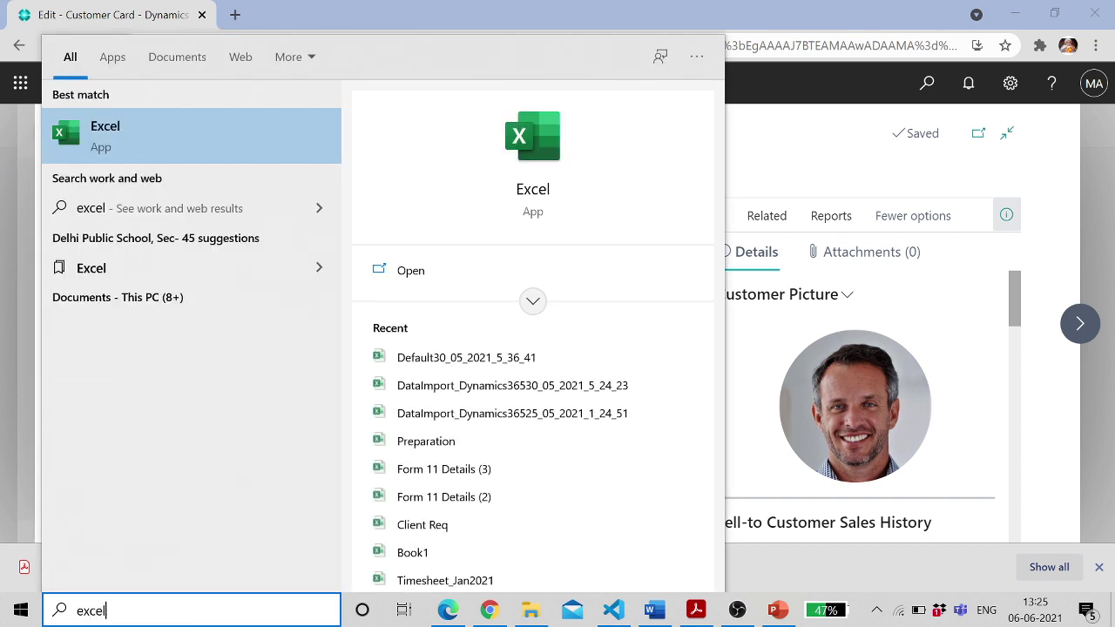
{"action": "left_click", "coordinate": [547, 190]}
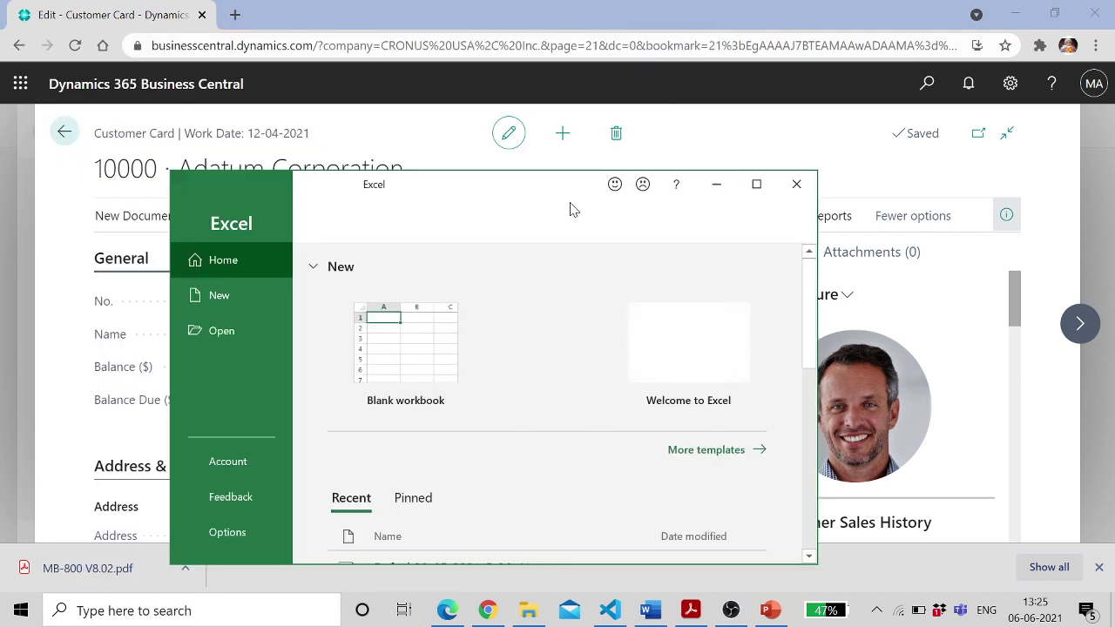
{"action": "left_click", "coordinate": [372, 317]}
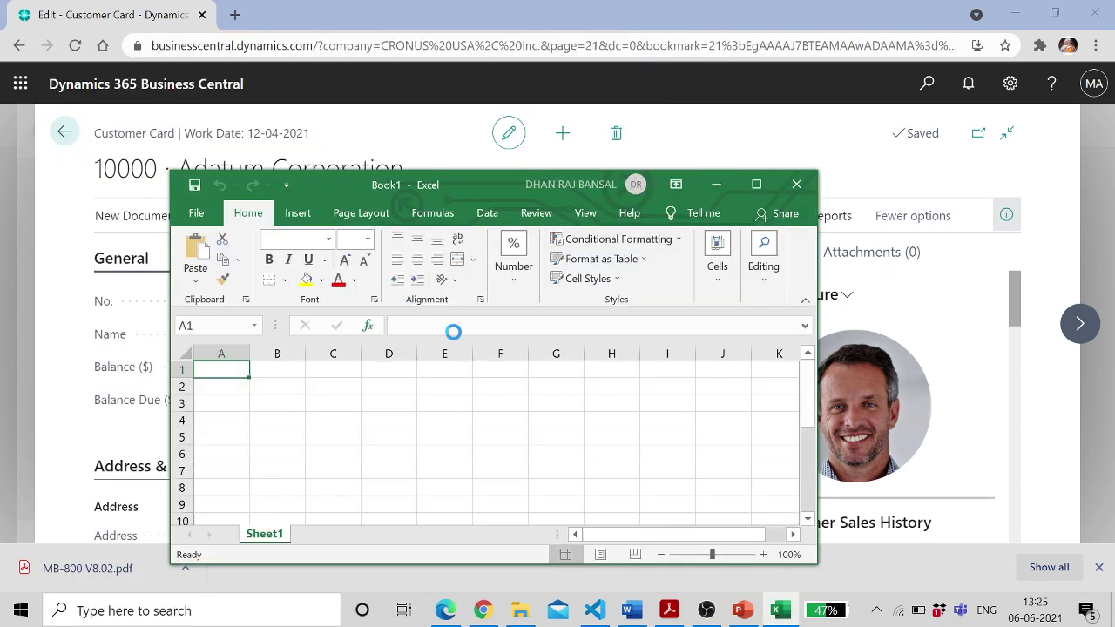
{"action": "key", "text": "shift+F3"}
{"action": "left_click", "coordinate": [621, 567]}
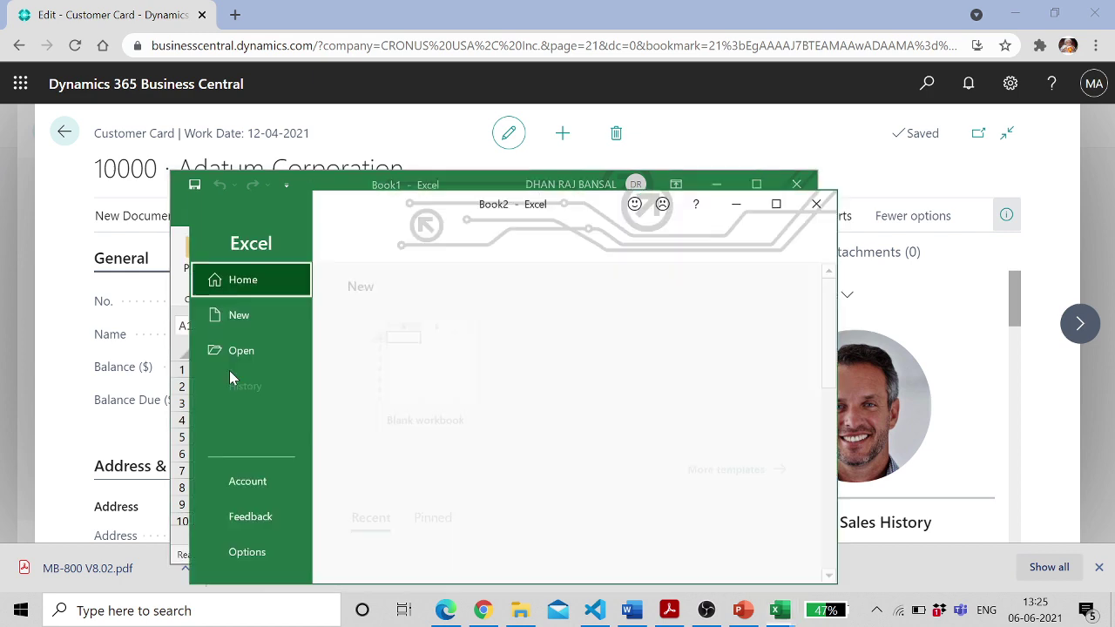
{"action": "left_click", "coordinate": [816, 204]}
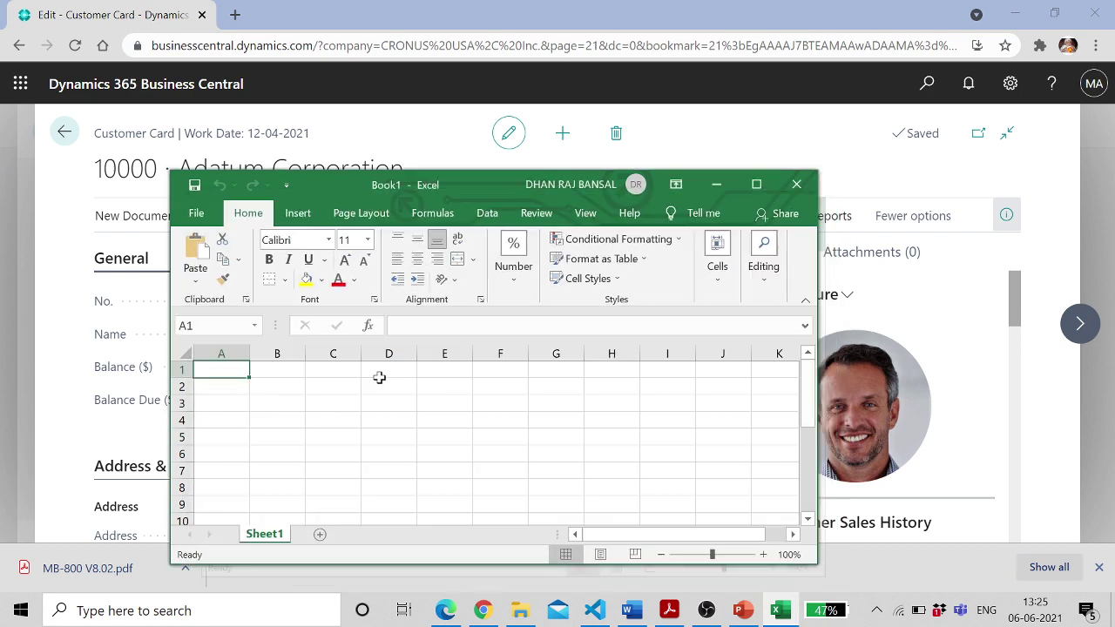
Enter the first customer's number in A1 and 78771.10 in B1, moving the workbook beside the customer card
{"action": "type", "text": "100"}
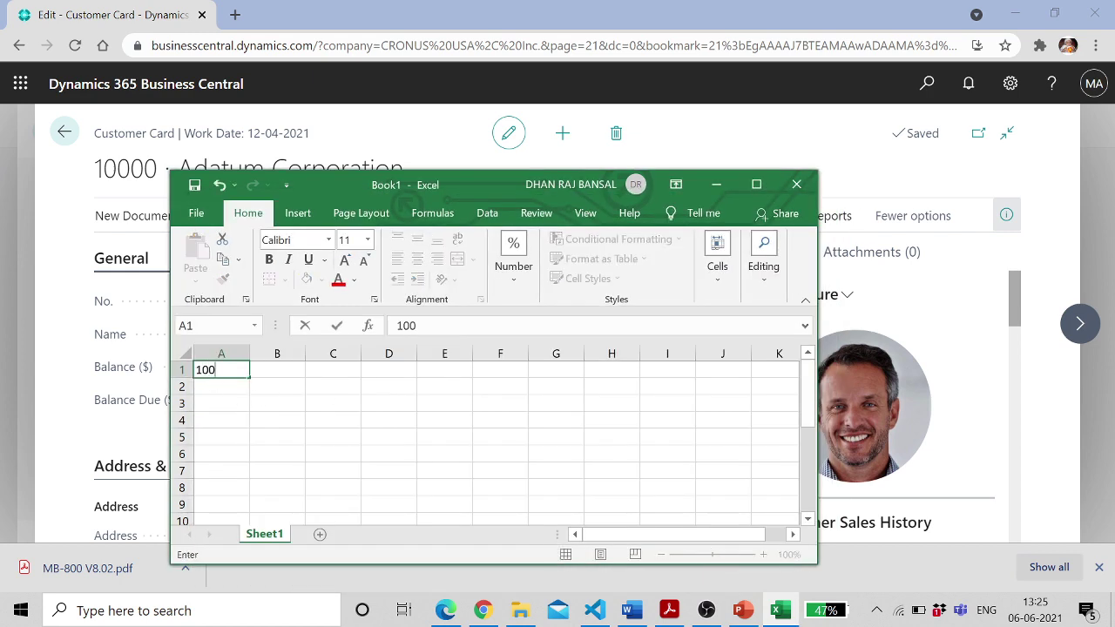
{"action": "type", "text": "000"}
{"action": "key", "text": "Tab"}
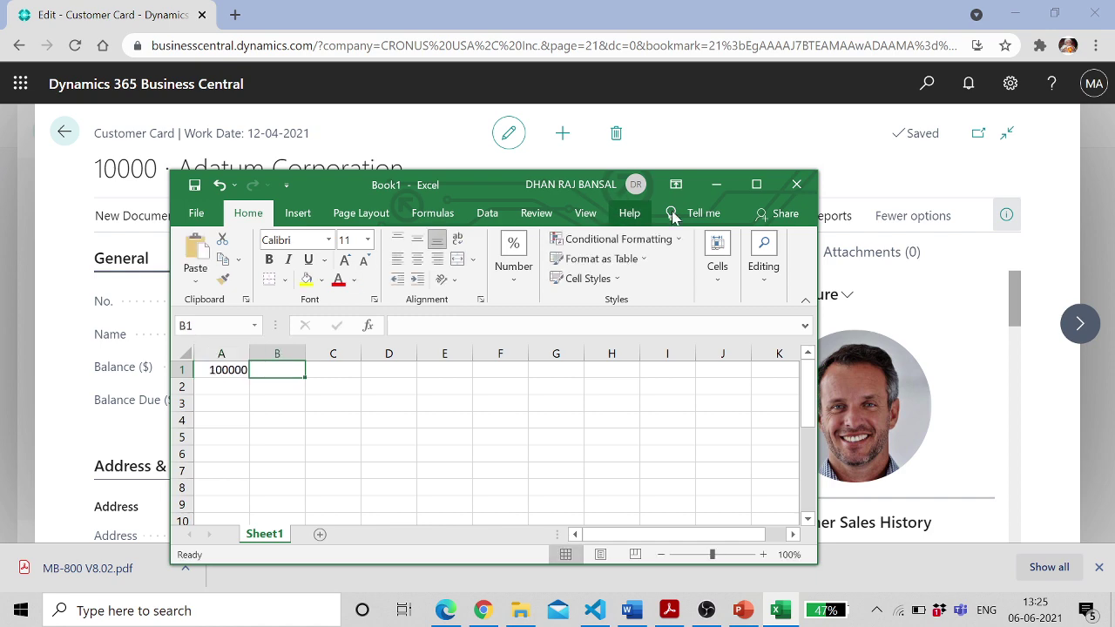
{"action": "left_click_drag", "start_coordinate": [466, 184], "coordinate": [978, 170]}
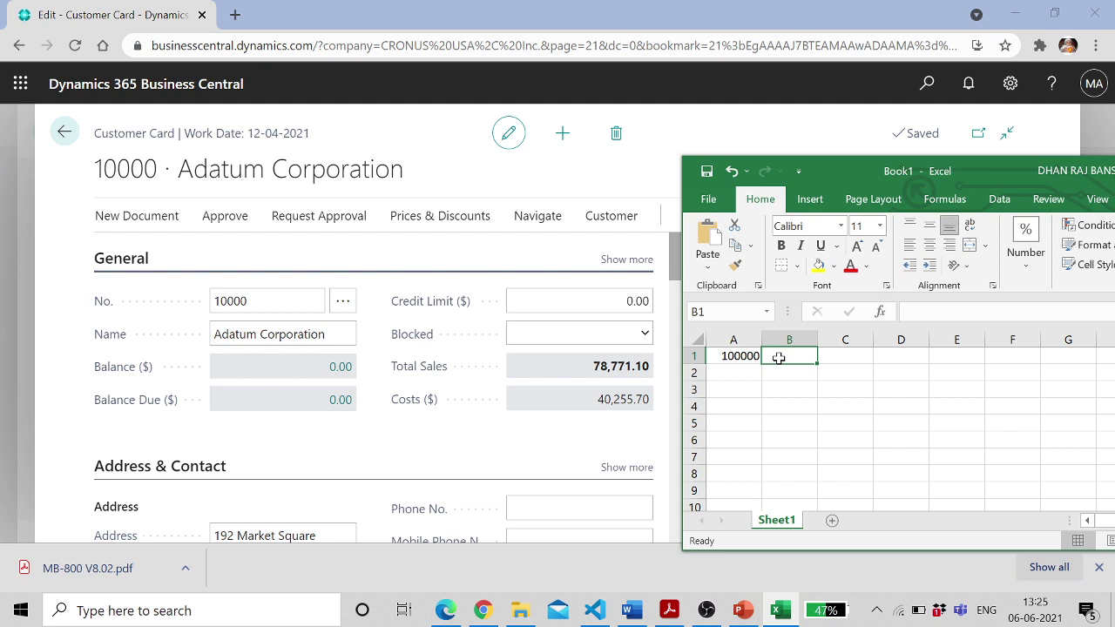
{"action": "type", "text": "78771.10"}
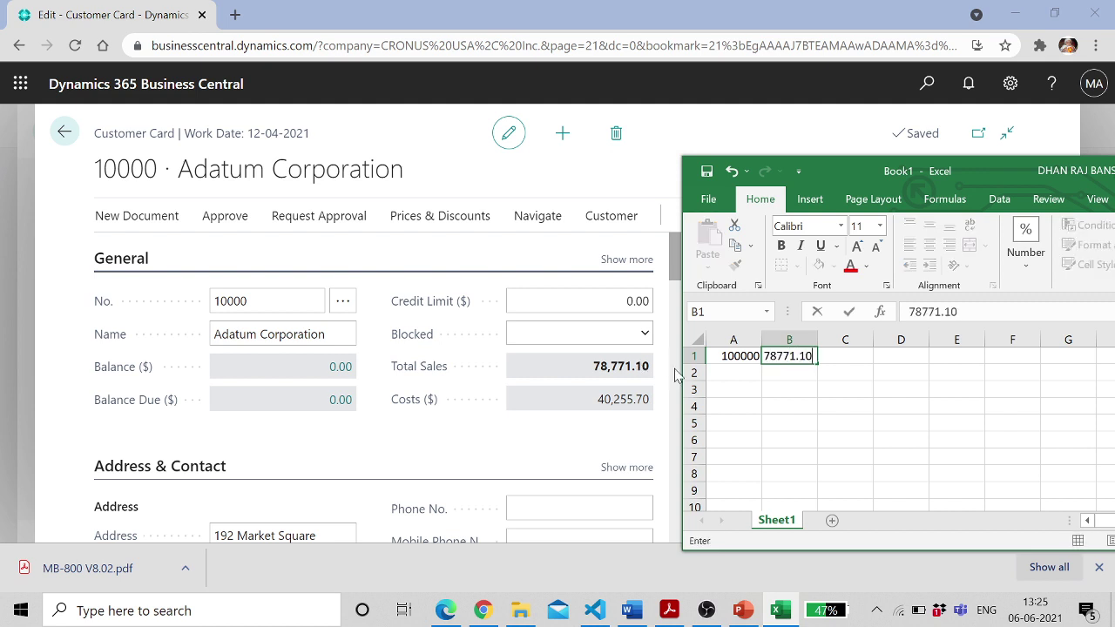
Enter the second customer's number in A2 and widen column B
{"action": "left_click", "coordinate": [727, 375]}
{"action": "type", "text": "20000"}
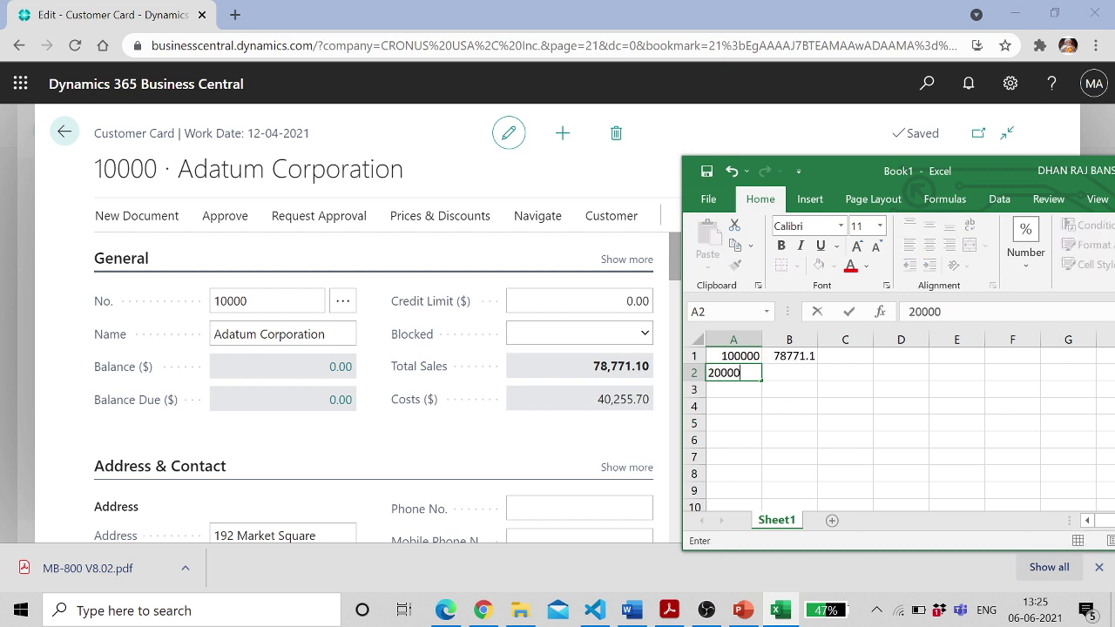
{"action": "key", "text": "Tab"}
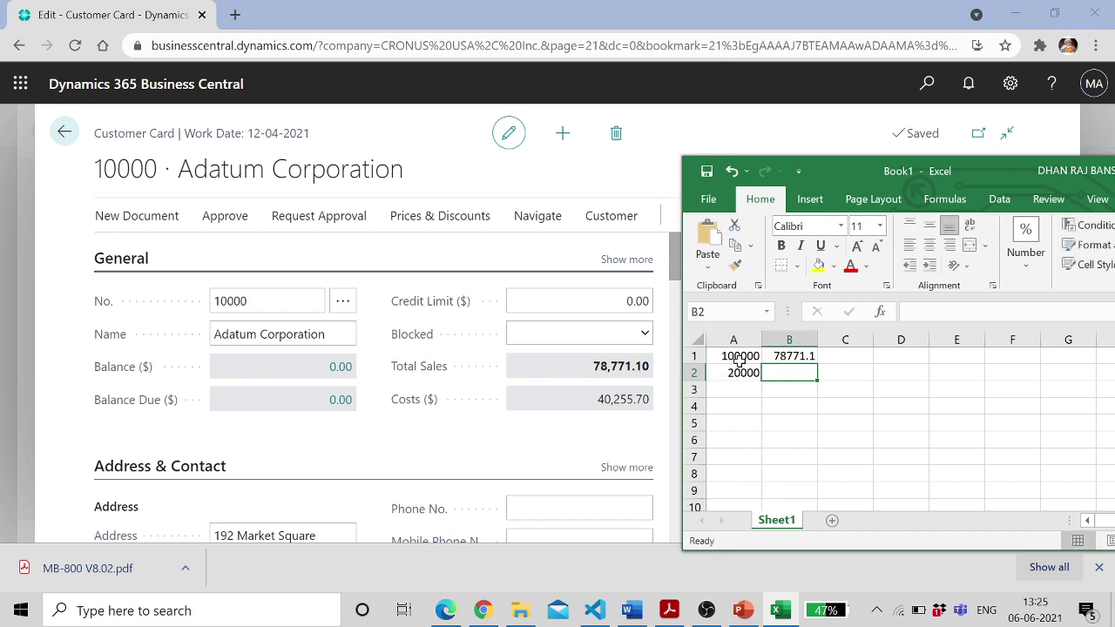
{"action": "left_click_drag", "start_coordinate": [817, 339], "coordinate": [904, 339]}
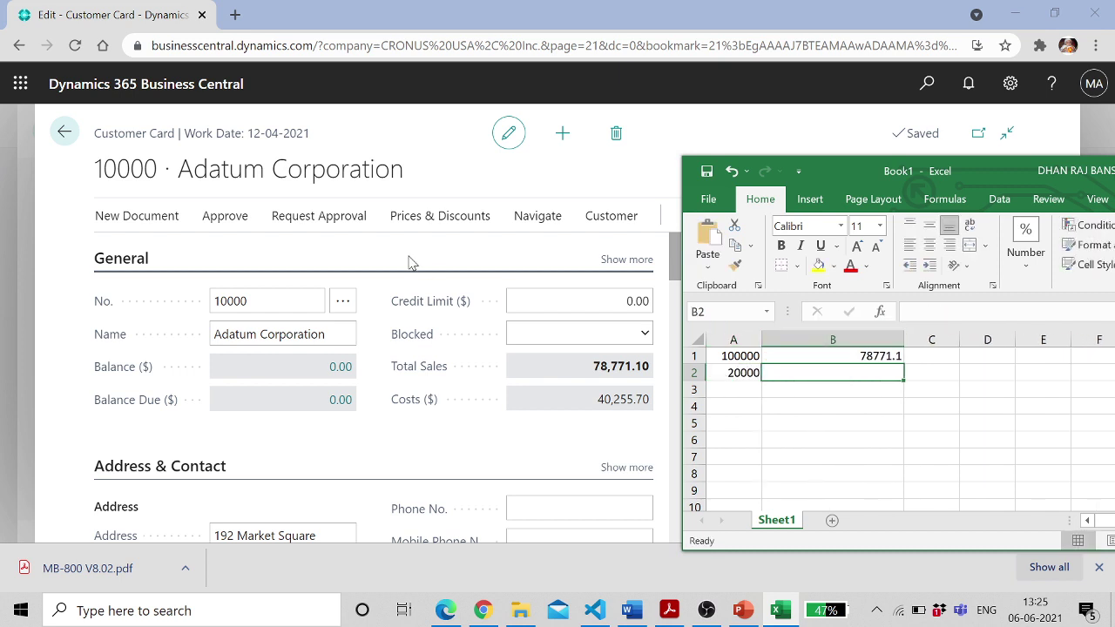
Return to the Customers list, review the balance and sales columns, and open Trey Research's customer card
{"action": "left_click", "coordinate": [63, 132]}
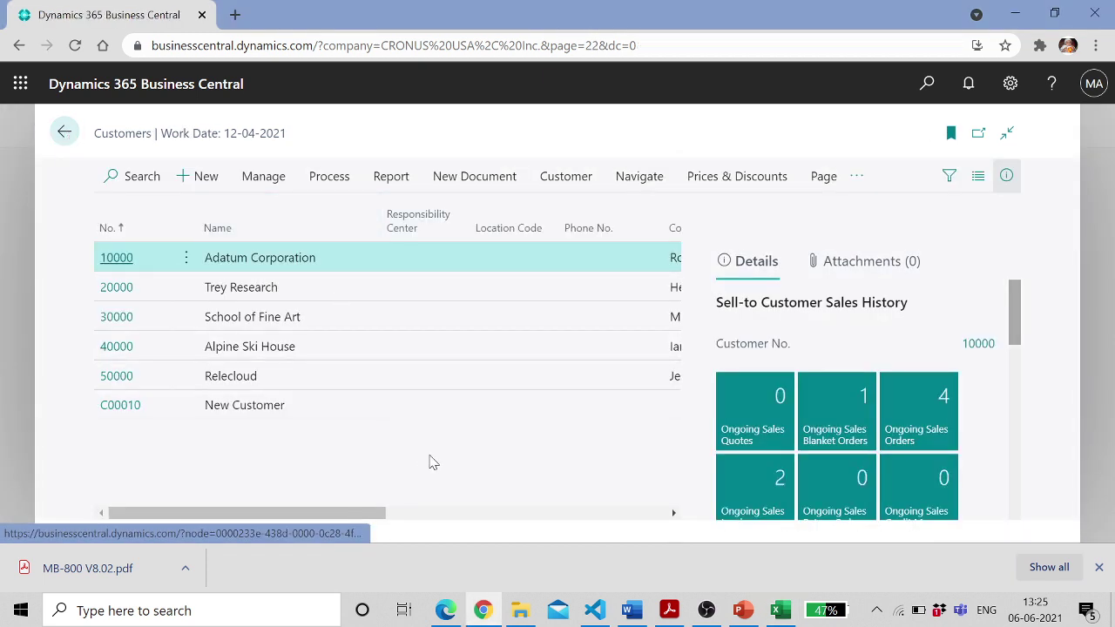
{"action": "left_click_drag", "start_coordinate": [321, 514], "coordinate": [536, 514]}
{"action": "left_click_drag", "start_coordinate": [547, 512], "coordinate": [597, 511]}
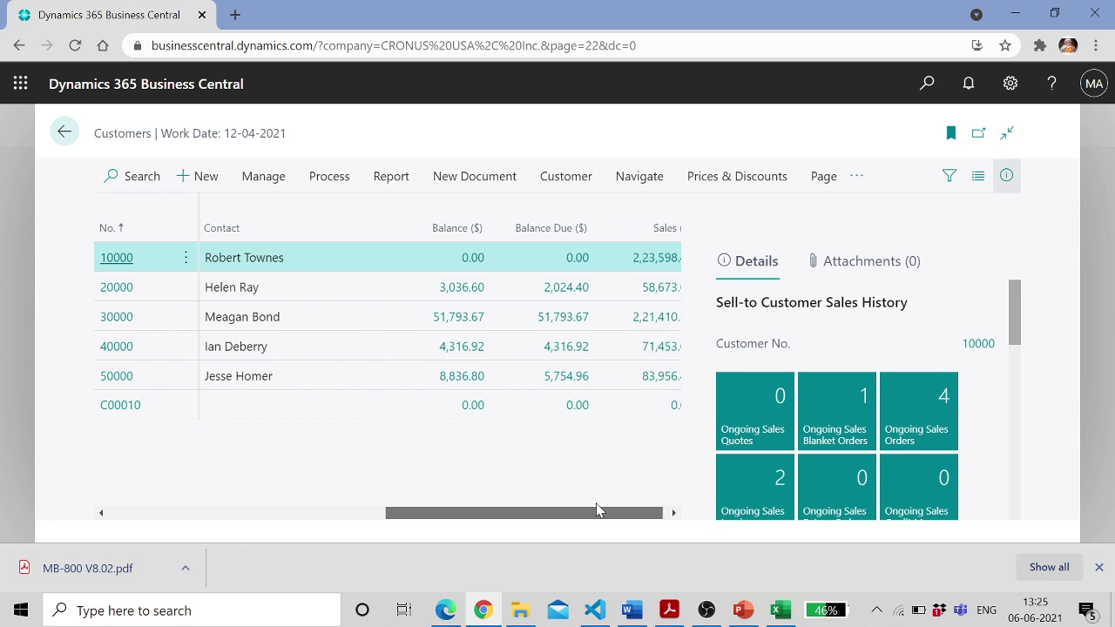
{"action": "left_click_drag", "start_coordinate": [598, 510], "coordinate": [613, 507]}
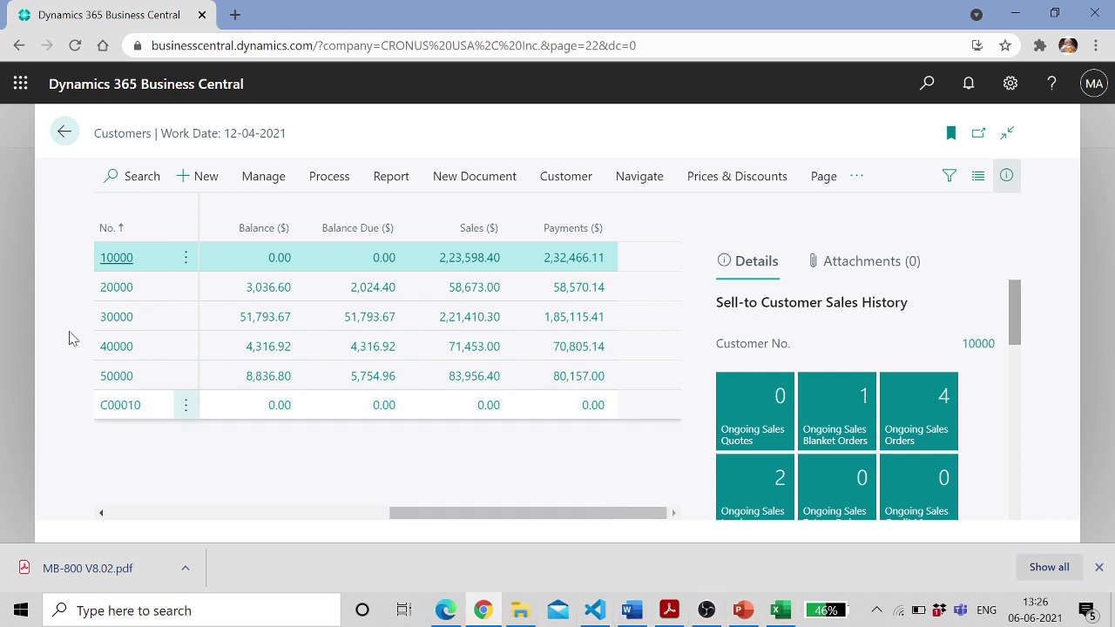
{"action": "left_click", "coordinate": [263, 296]}
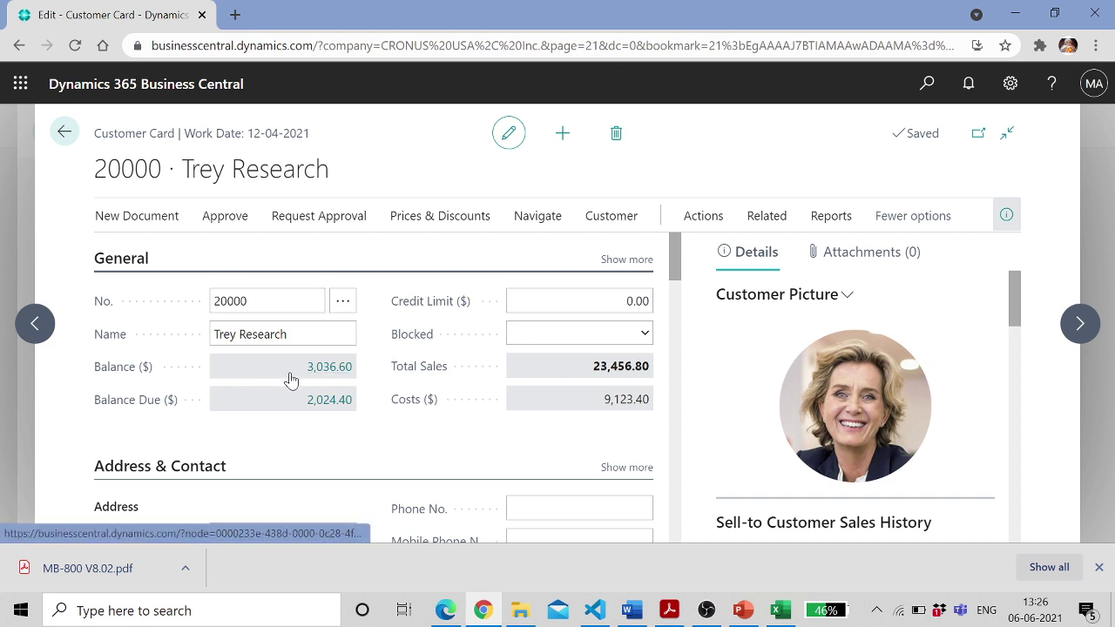
Open the ledger entries behind Trey Research's balance, return to the card, and record the balance 3036.6 in B2 of the Excel sheet
{"action": "left_click", "coordinate": [353, 381]}
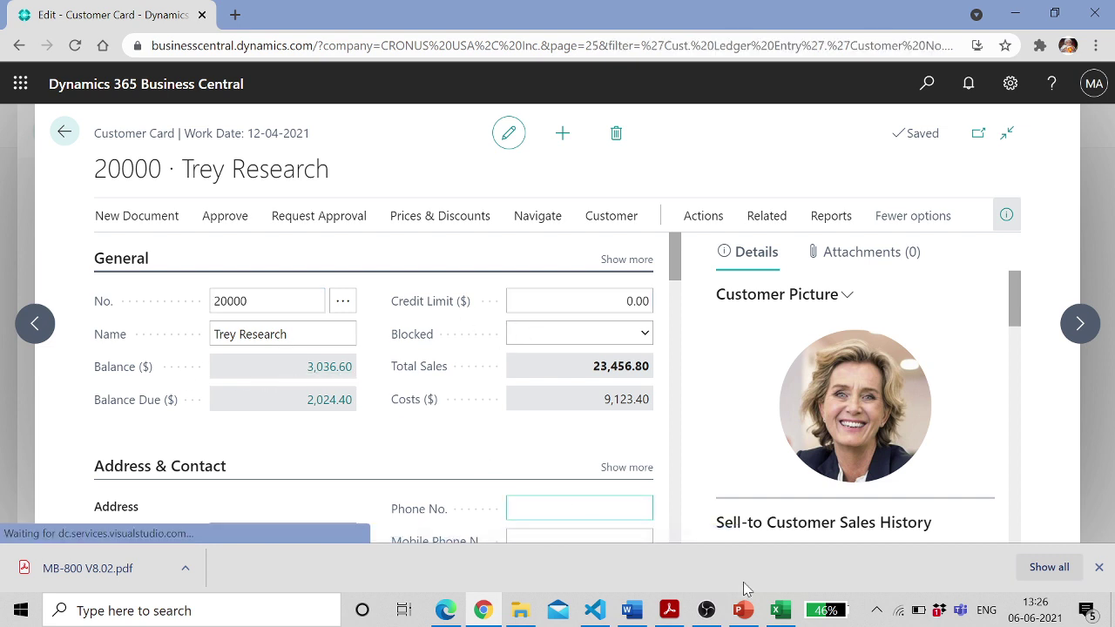
{"action": "left_click", "coordinate": [786, 614]}
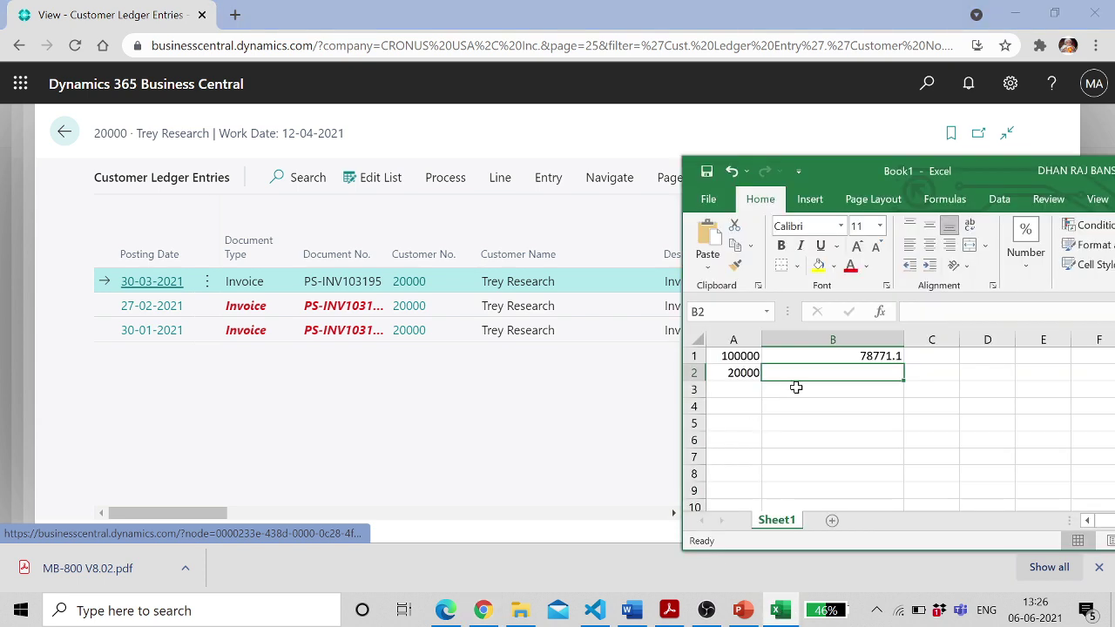
{"action": "type", "text": "3036."}
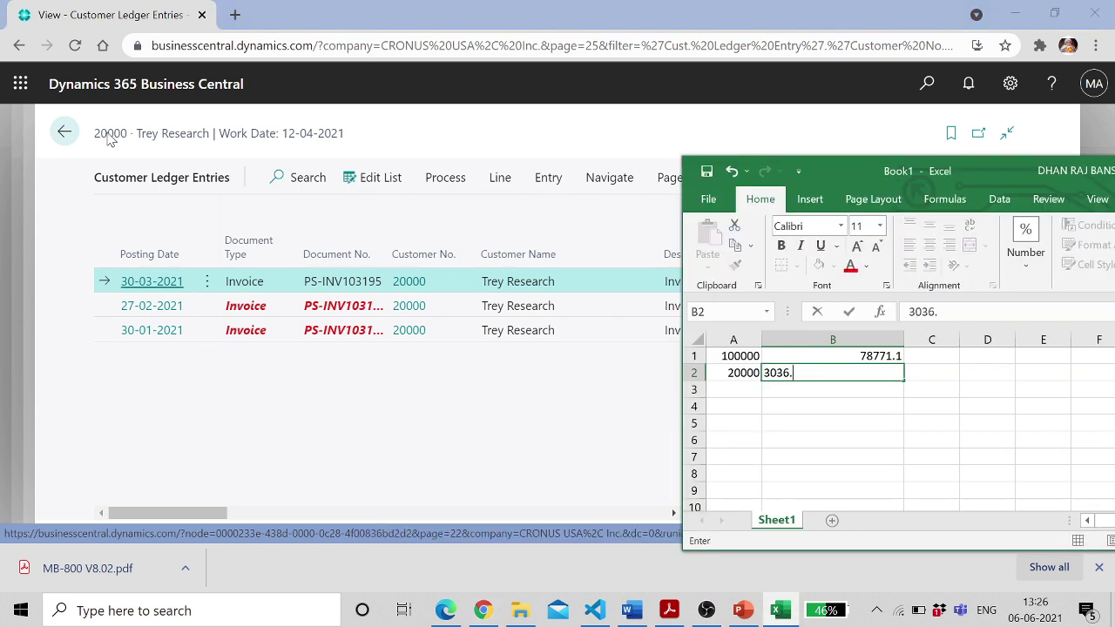
{"action": "left_click", "coordinate": [64, 132]}
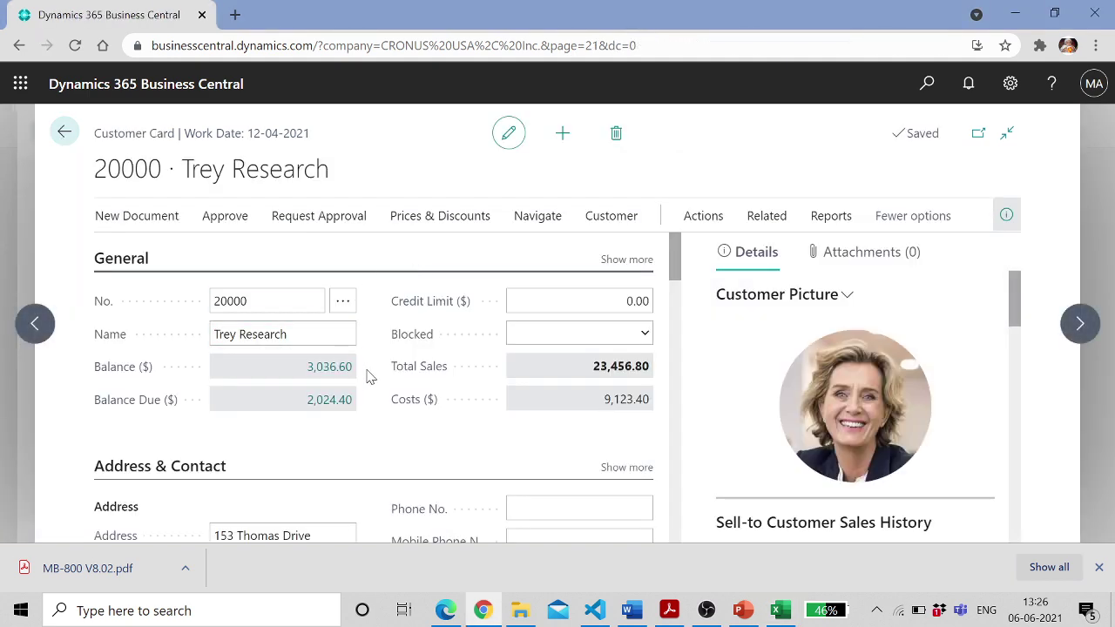
{"action": "left_click", "coordinate": [780, 610]}
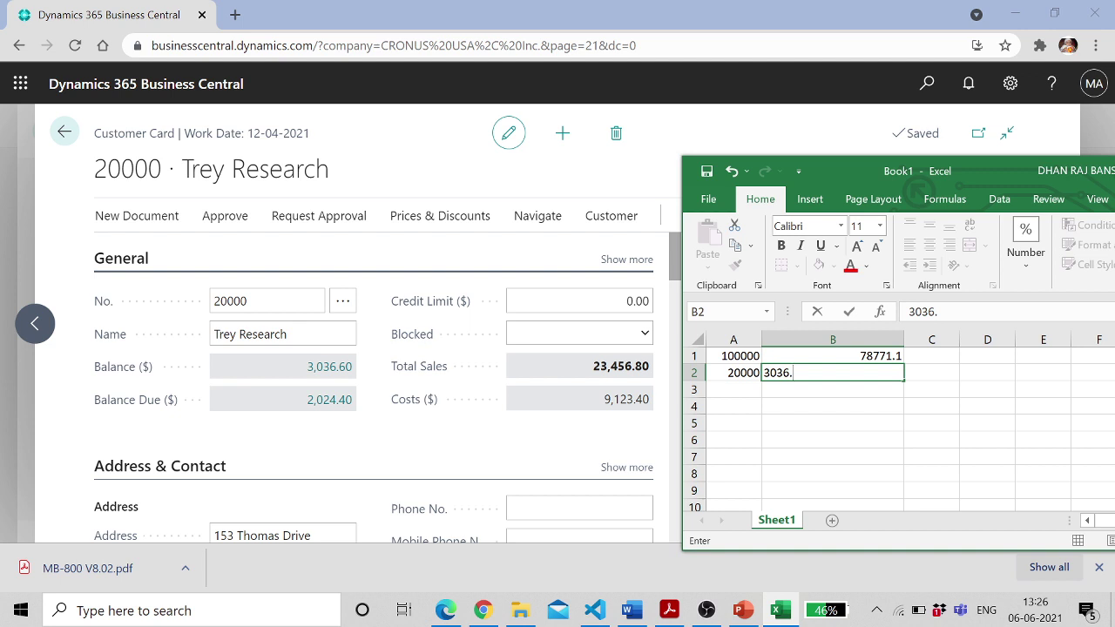
Open Adatum Corporation's customer card with its General section expanded and change B1 in the workbook to the balance 0
{"action": "left_click", "coordinate": [64, 131]}
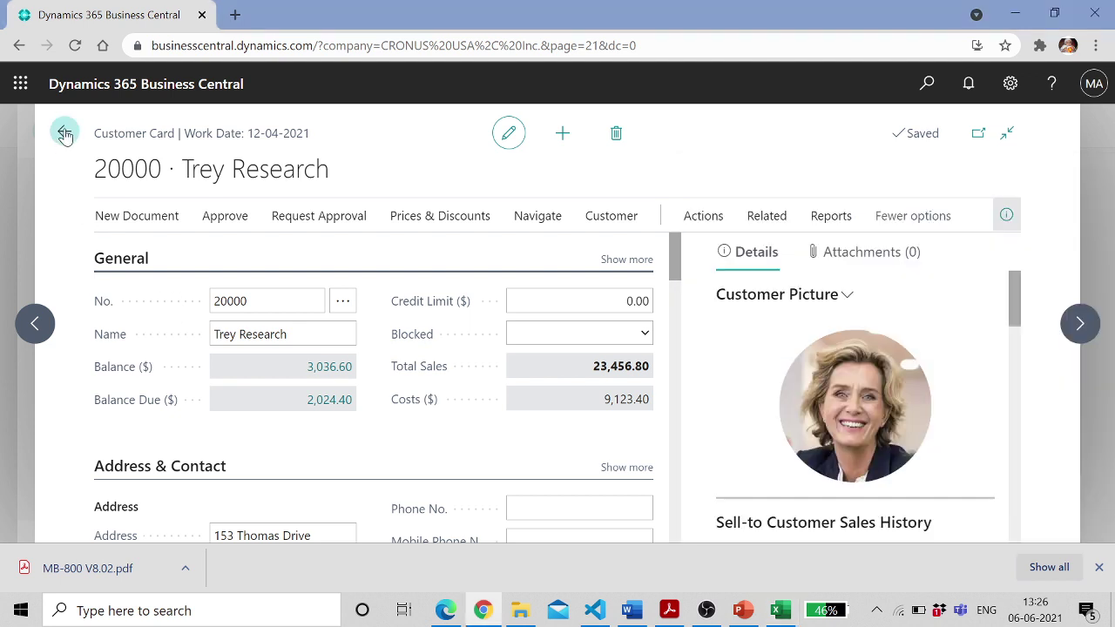
{"action": "left_click", "coordinate": [120, 259]}
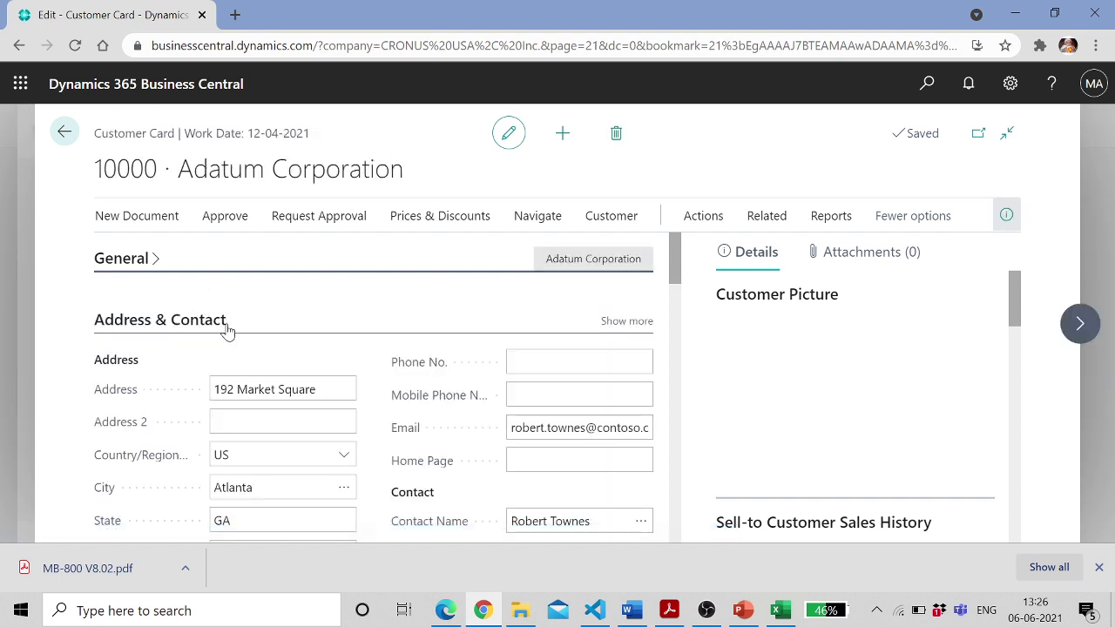
{"action": "left_click", "coordinate": [153, 261]}
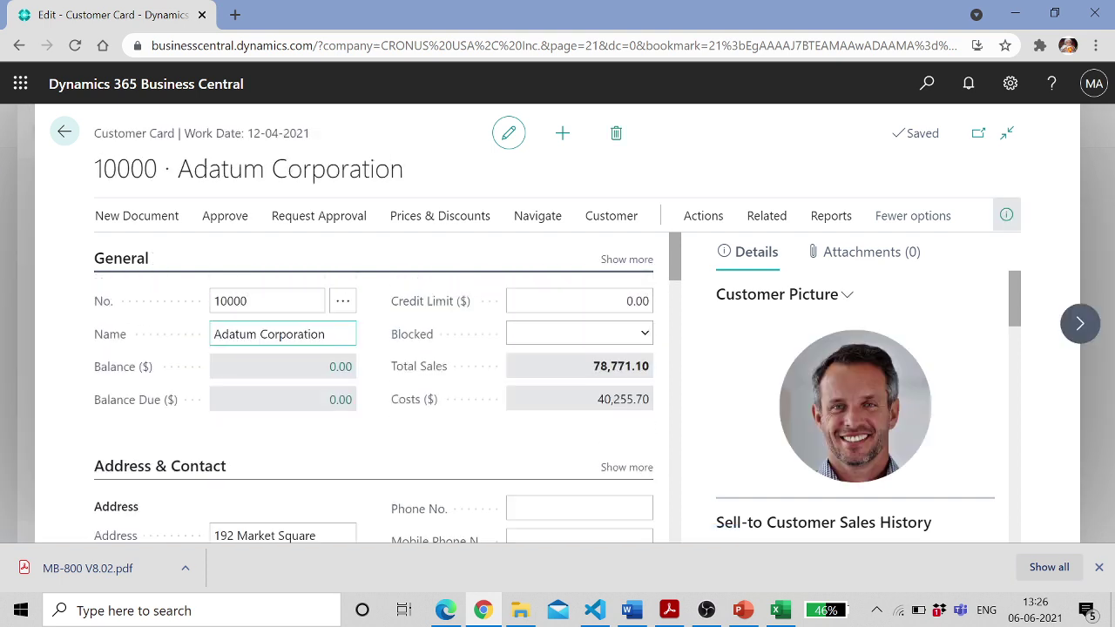
{"action": "left_click", "coordinate": [781, 612]}
{"action": "left_click", "coordinate": [846, 355]}
{"action": "type", "text": "0"}
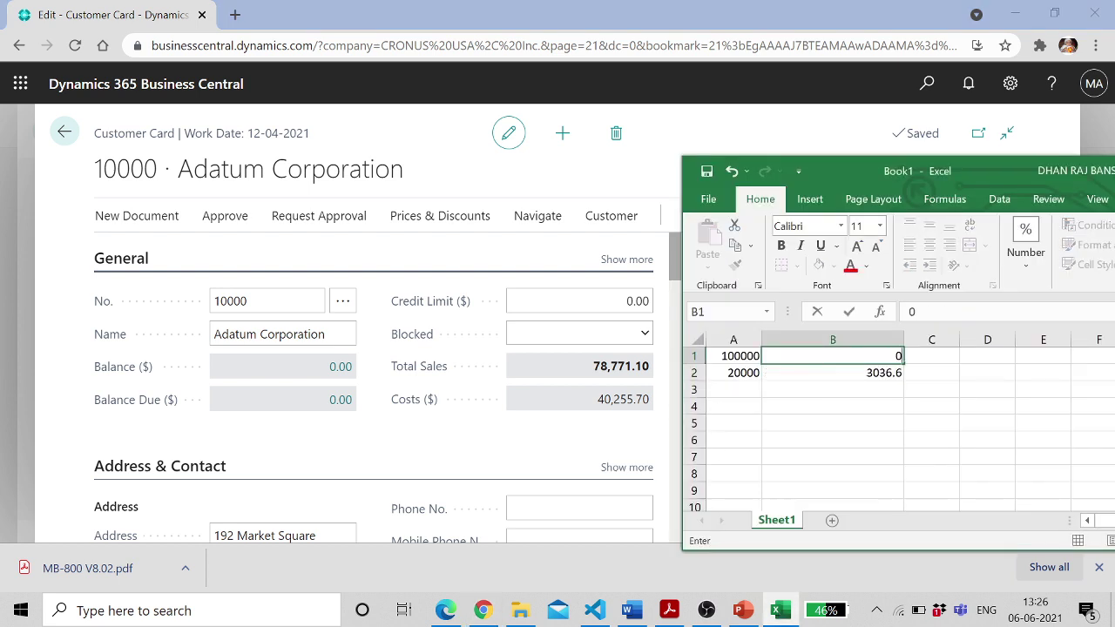
Dismiss the workbook's save prompt and minimize the Excel window
{"action": "key", "text": "ctrl+s"}
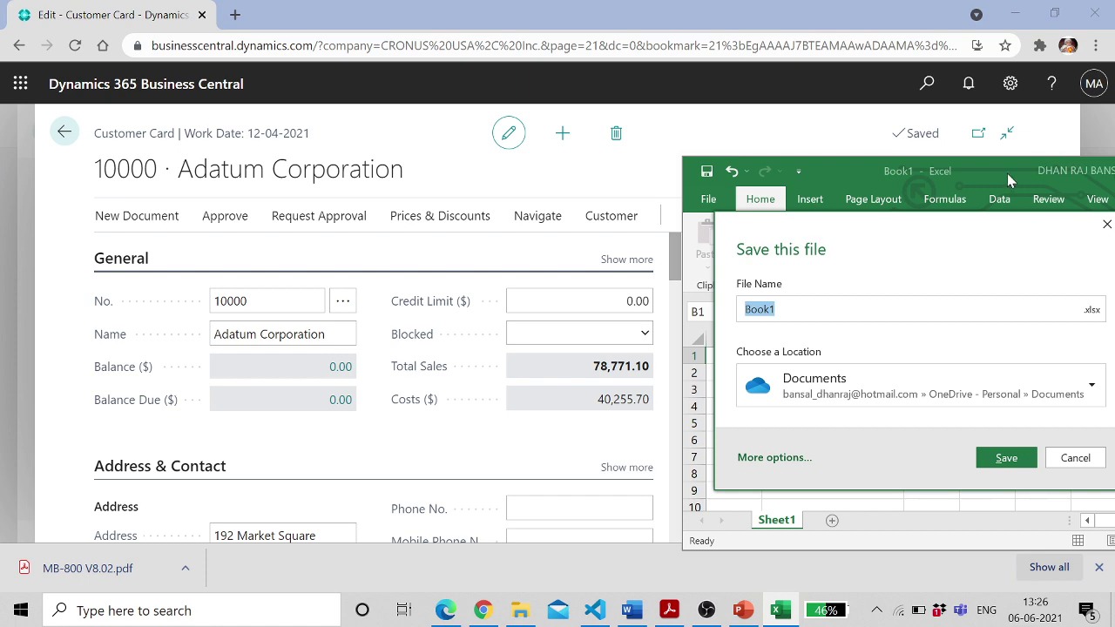
{"action": "left_click", "coordinate": [1071, 457]}
{"action": "left_click_drag", "start_coordinate": [1015, 177], "coordinate": [973, 180]}
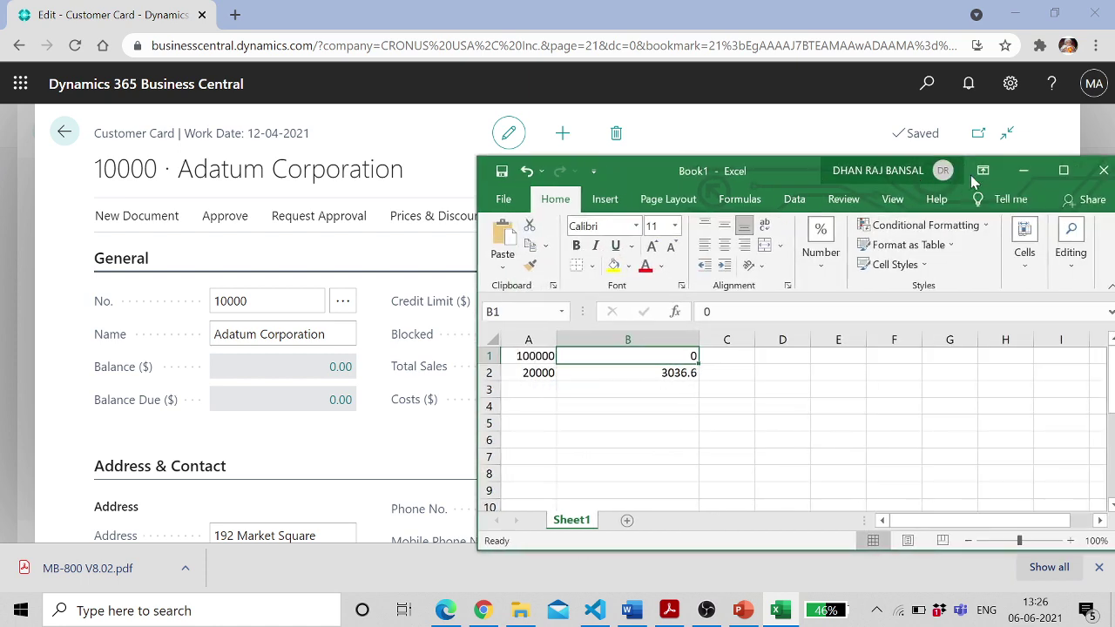
{"action": "left_click", "coordinate": [1023, 171]}
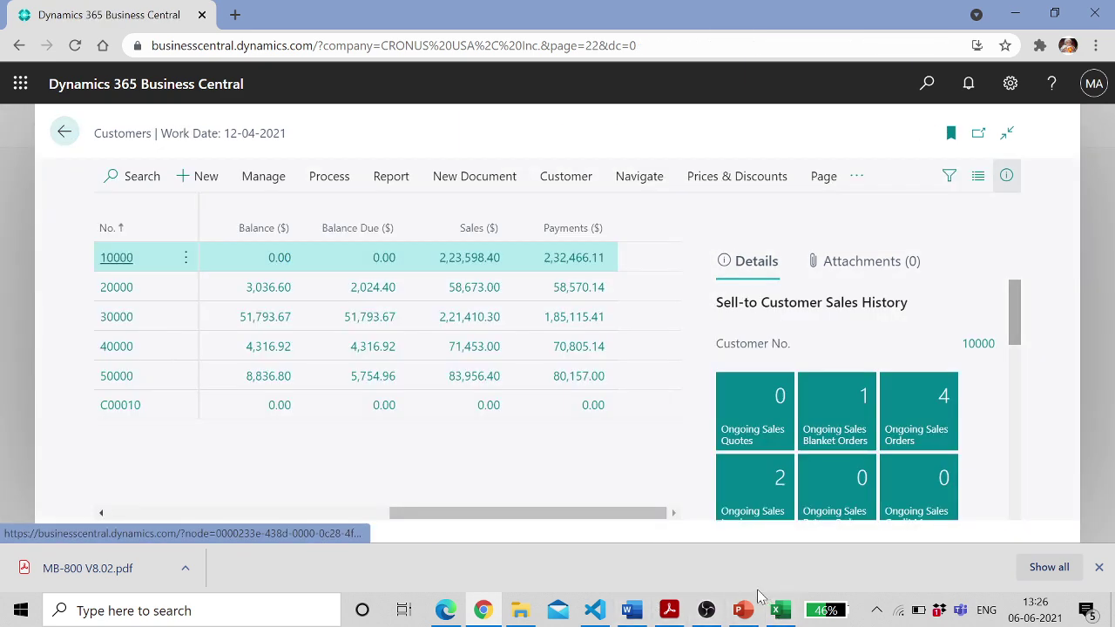
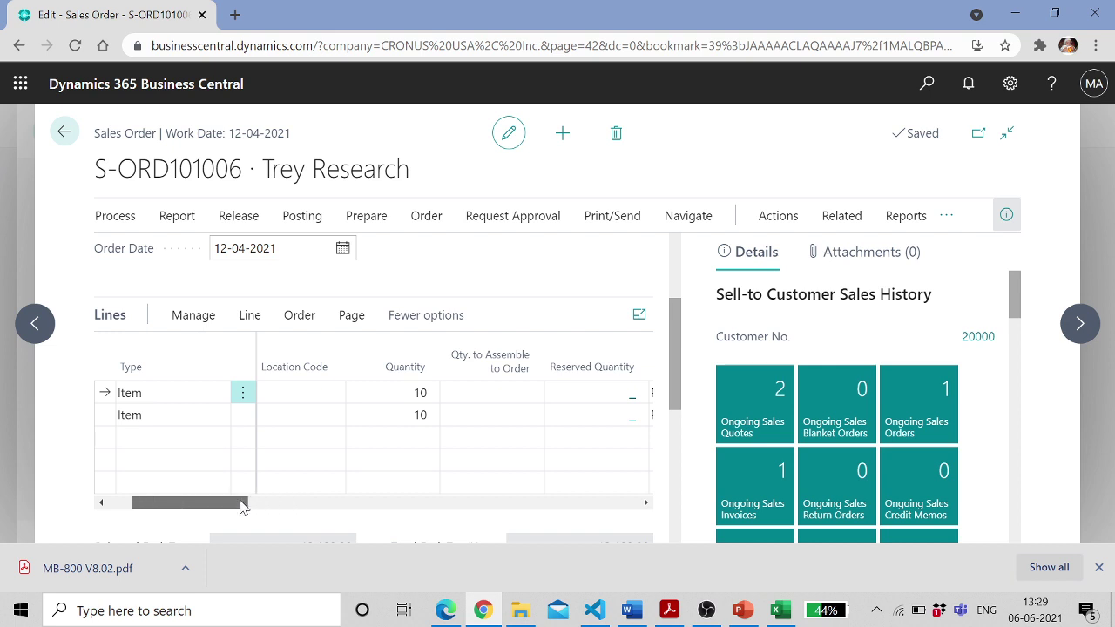
Examine the customer sales history and customer details shown beside the lines of Trey Research's sales order
{"action": "left_click_drag", "start_coordinate": [677, 403], "coordinate": [680, 421]}
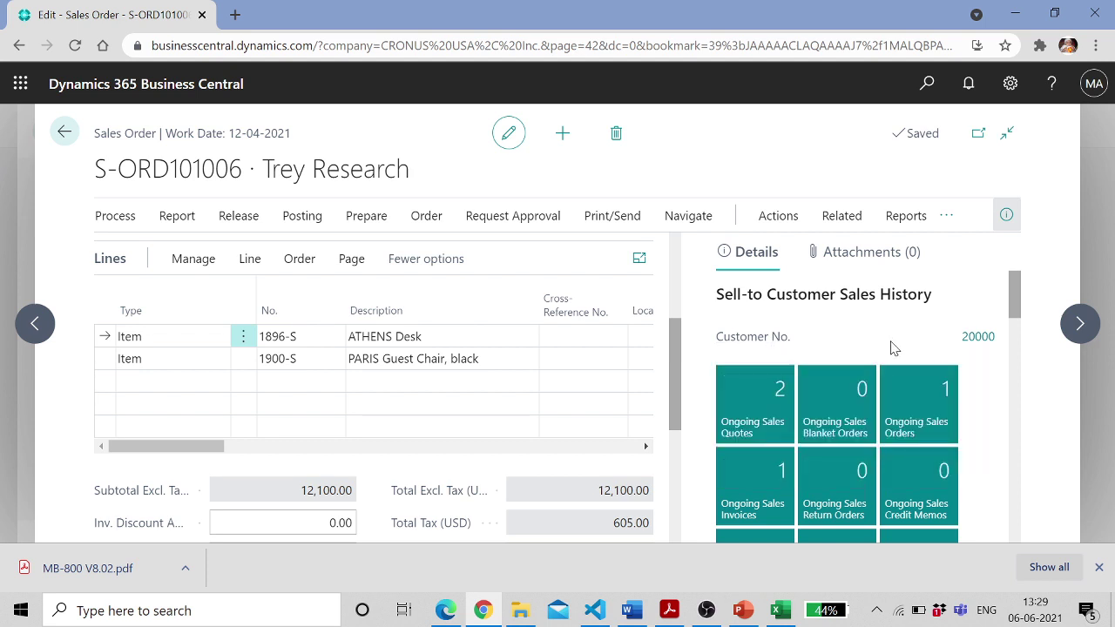
{"action": "scroll", "coordinate": [892, 348], "scroll_direction": "down", "scroll_amount": 2}
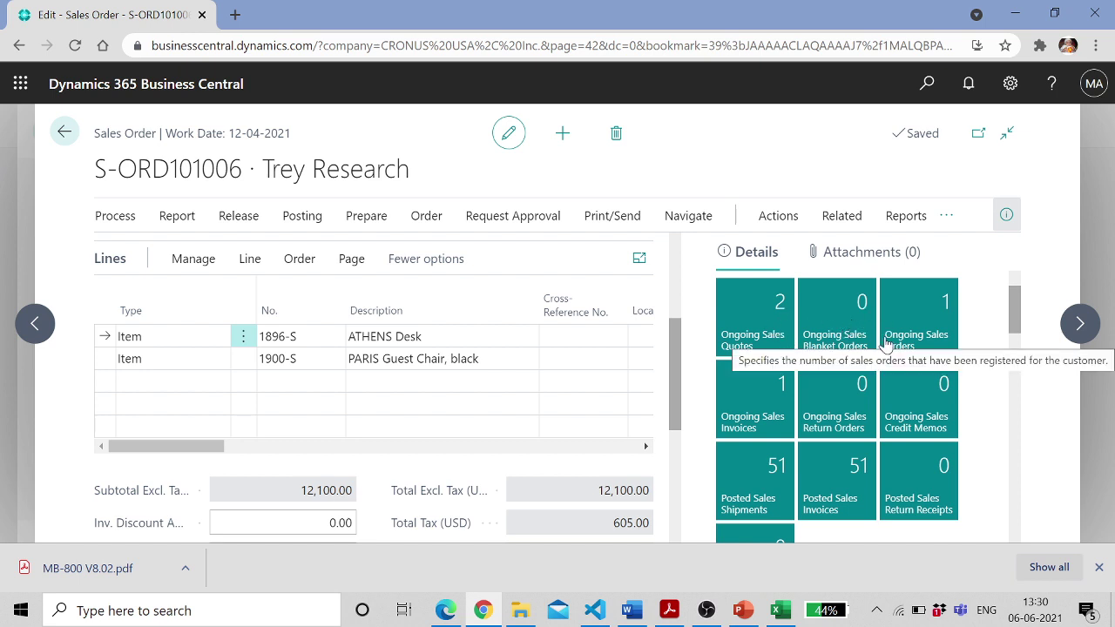
{"action": "scroll", "coordinate": [936, 351], "scroll_direction": "down", "scroll_amount": 5}
{"action": "scroll", "coordinate": [937, 348], "scroll_direction": "down", "scroll_amount": 1}
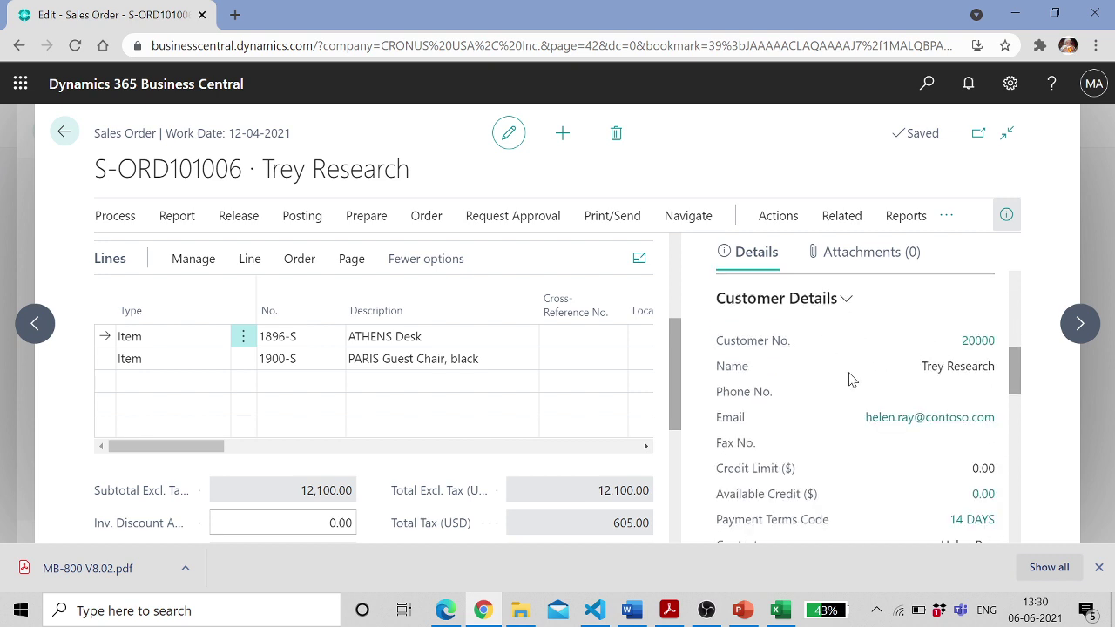
{"action": "scroll", "coordinate": [892, 374], "scroll_direction": "down", "scroll_amount": 1}
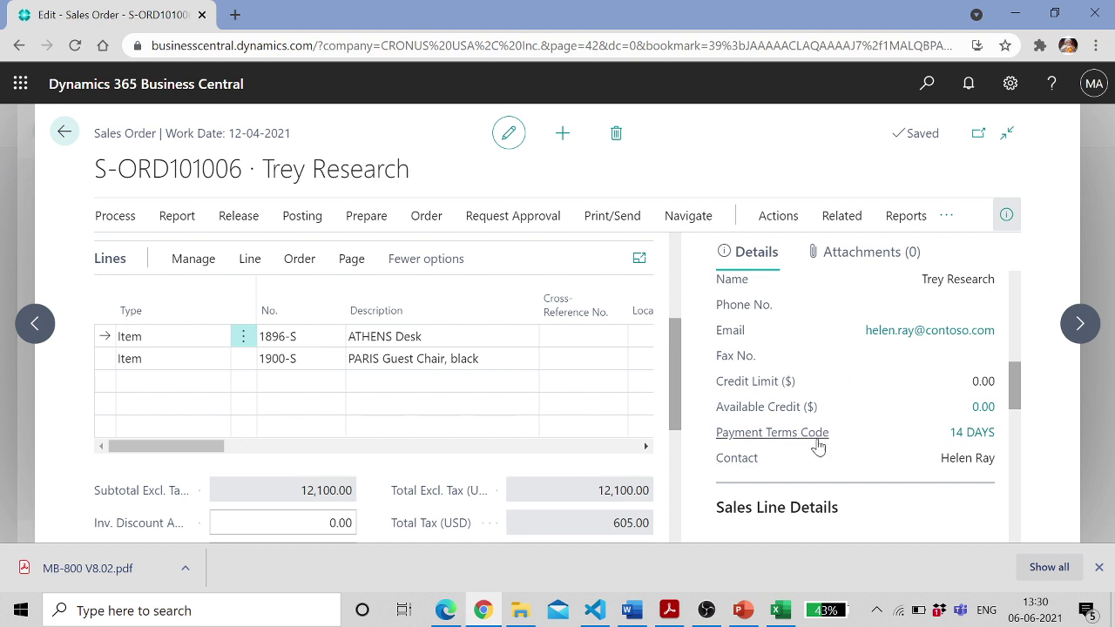
{"action": "scroll", "coordinate": [926, 417], "scroll_direction": "down", "scroll_amount": 1}
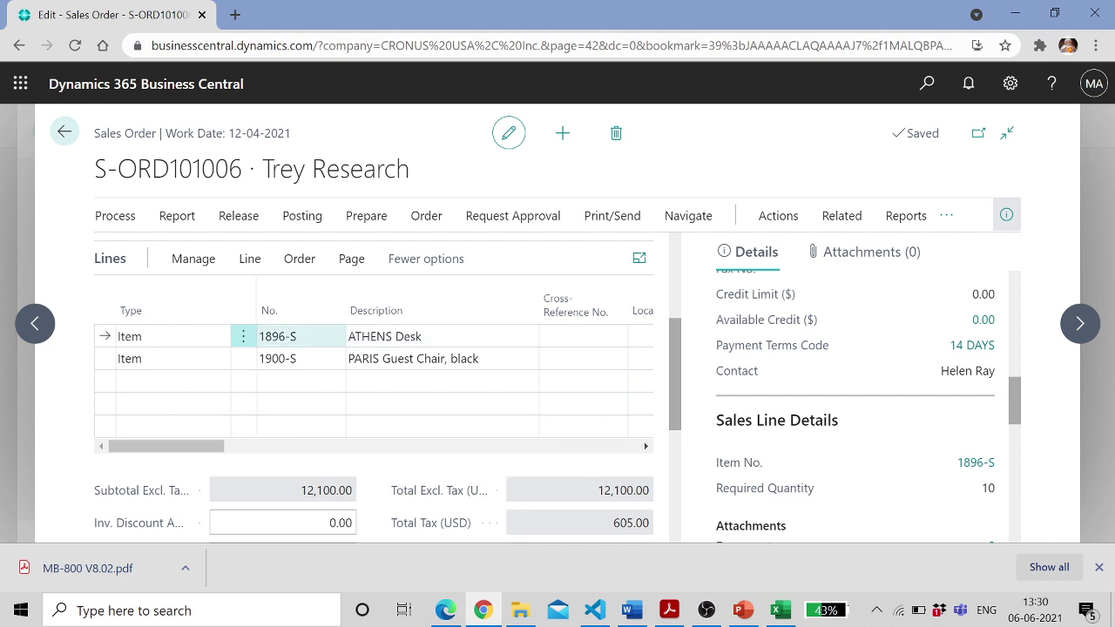
Switch between the ATHENS Desk and PARIS Guest Chair lines and examine the sales line, availability and item invoicing details
{"action": "left_click", "coordinate": [287, 336]}
{"action": "left_click", "coordinate": [296, 359]}
{"action": "left_click", "coordinate": [304, 343]}
{"action": "left_click", "coordinate": [298, 359]}
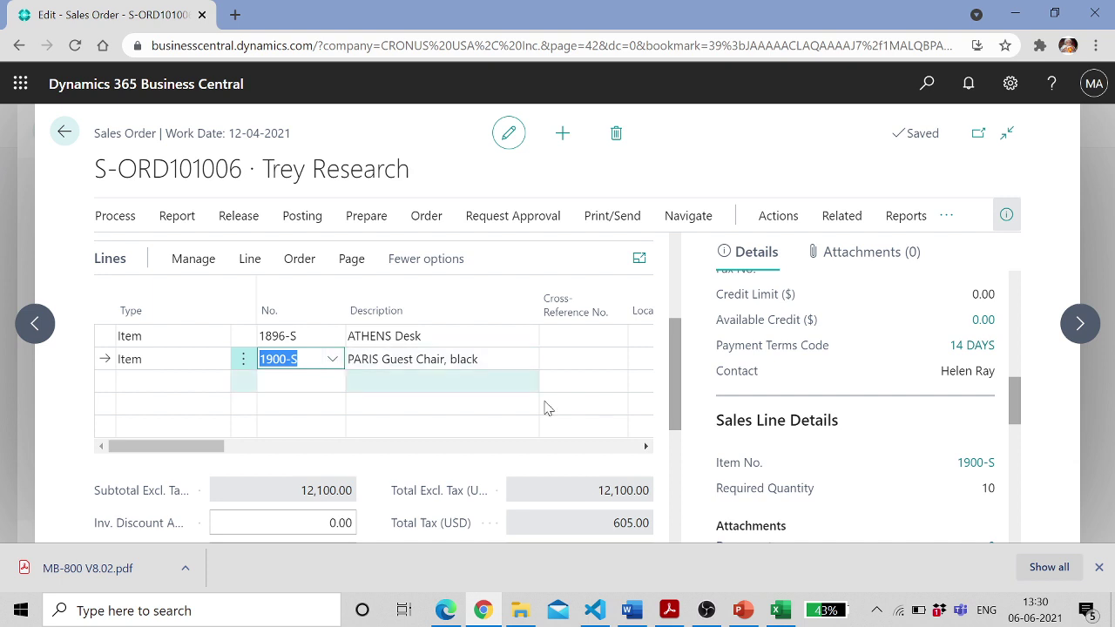
{"action": "scroll", "coordinate": [880, 475], "scroll_direction": "down", "scroll_amount": 2}
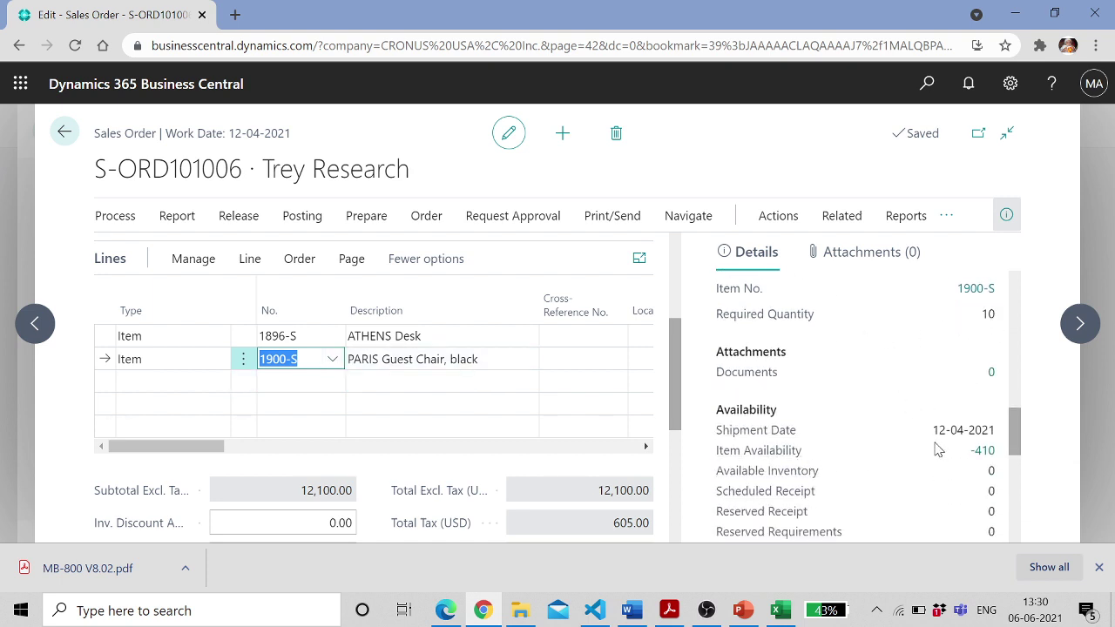
{"action": "scroll", "coordinate": [938, 449], "scroll_direction": "down", "scroll_amount": 1}
{"action": "scroll", "coordinate": [934, 450], "scroll_direction": "down", "scroll_amount": 2}
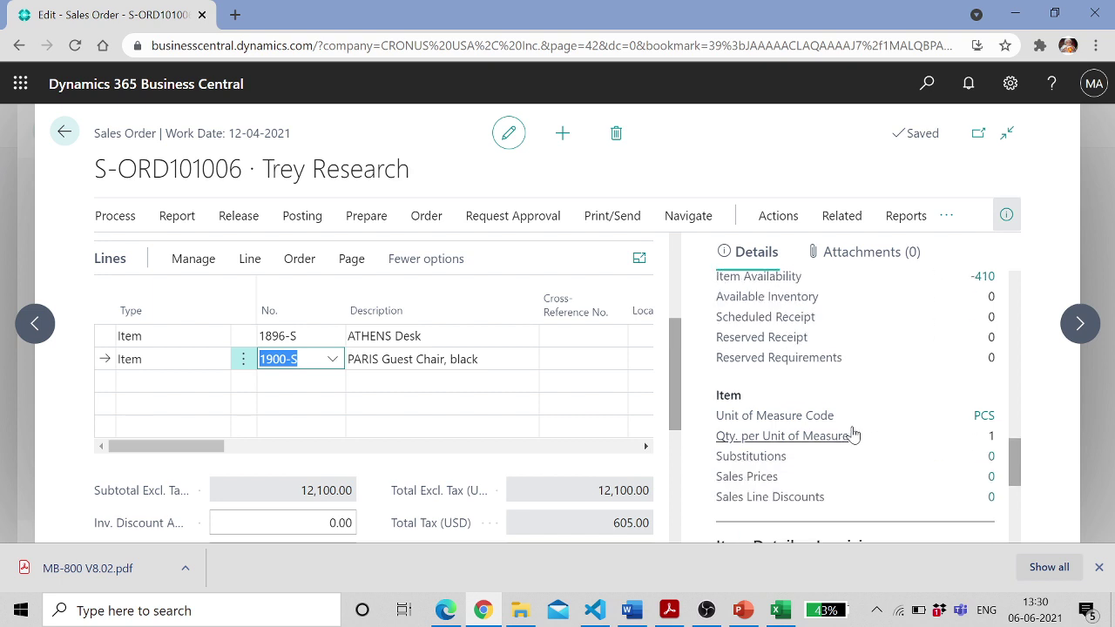
{"action": "scroll", "coordinate": [973, 425], "scroll_direction": "down", "scroll_amount": 1}
{"action": "scroll", "coordinate": [967, 426], "scroll_direction": "down", "scroll_amount": 3}
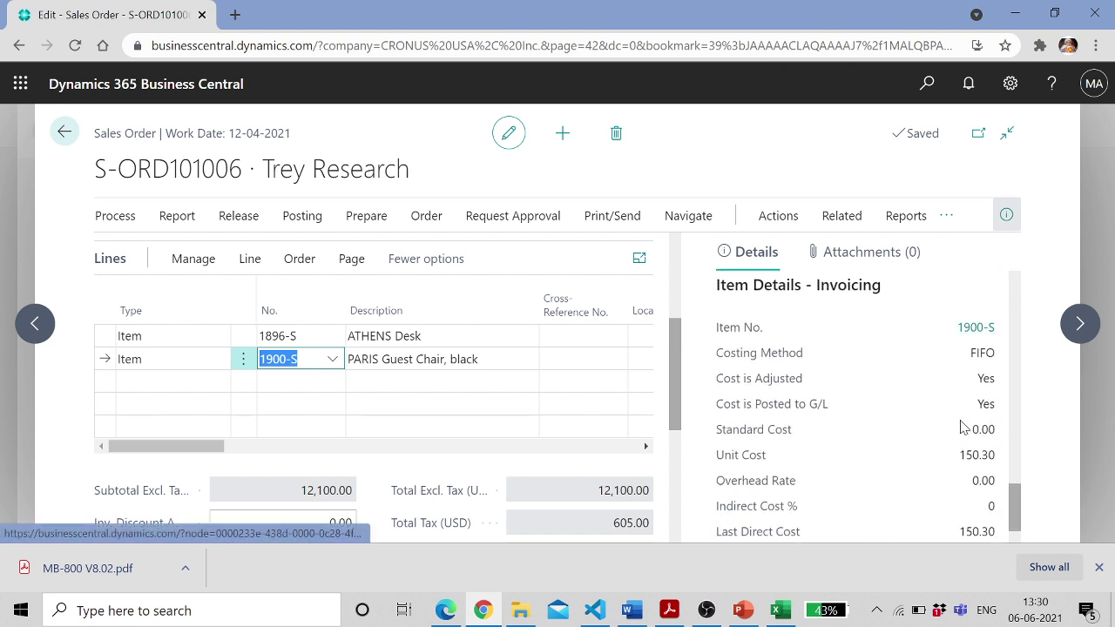
{"action": "scroll", "coordinate": [962, 427], "scroll_direction": "up", "scroll_amount": 1}
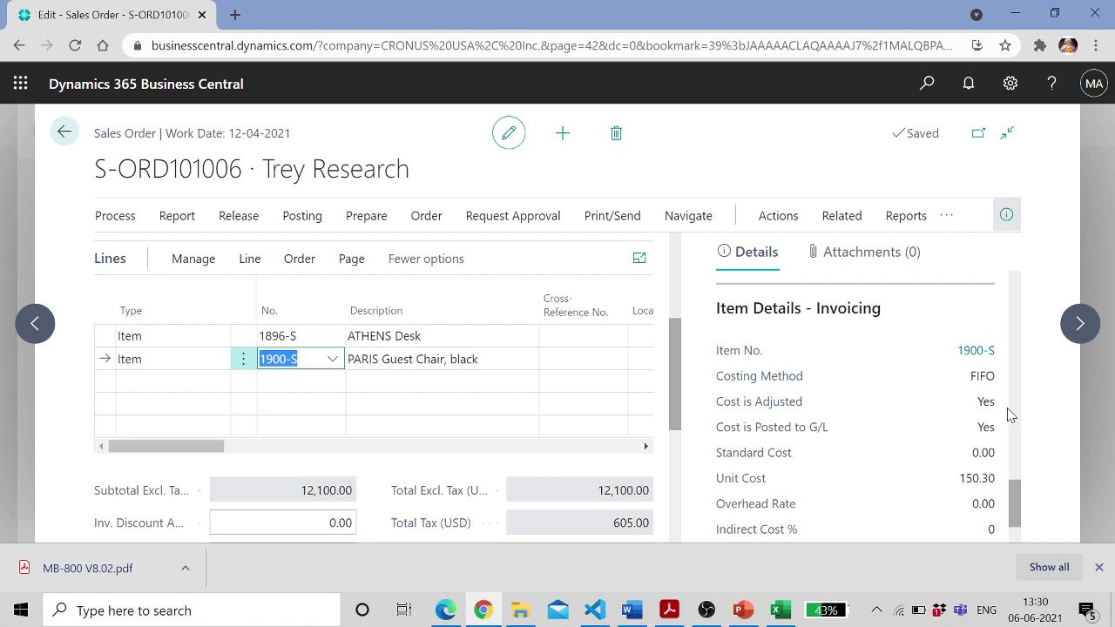
{"action": "scroll", "coordinate": [932, 422], "scroll_direction": "down", "scroll_amount": 1}
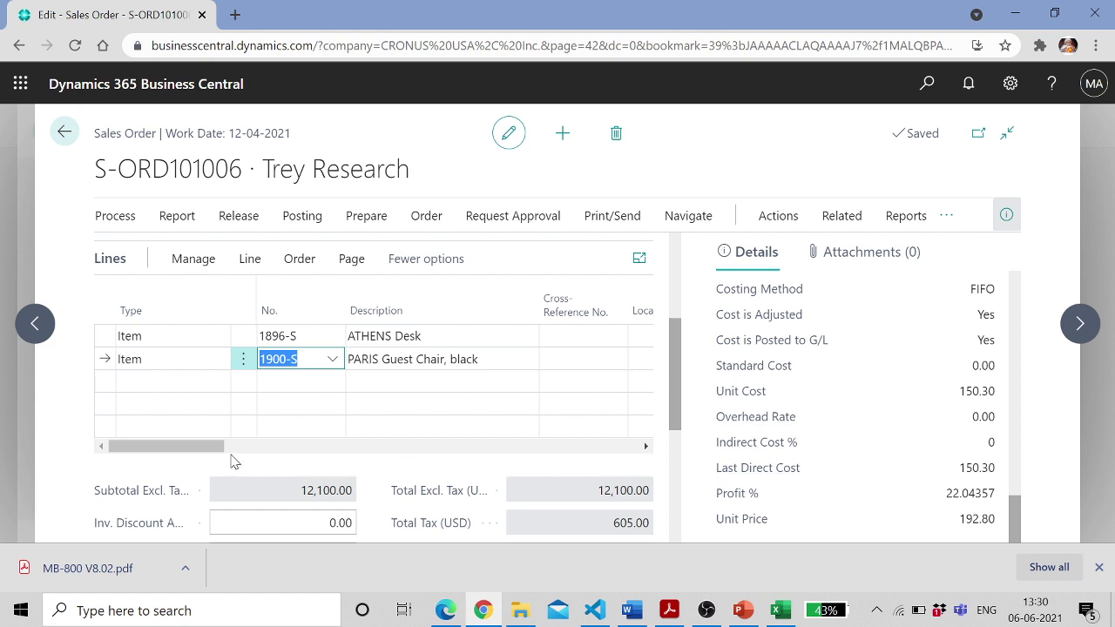
Reopen Trey Research's sales order from its General section and release it again
{"action": "left_click_drag", "start_coordinate": [218, 449], "coordinate": [241, 448]}
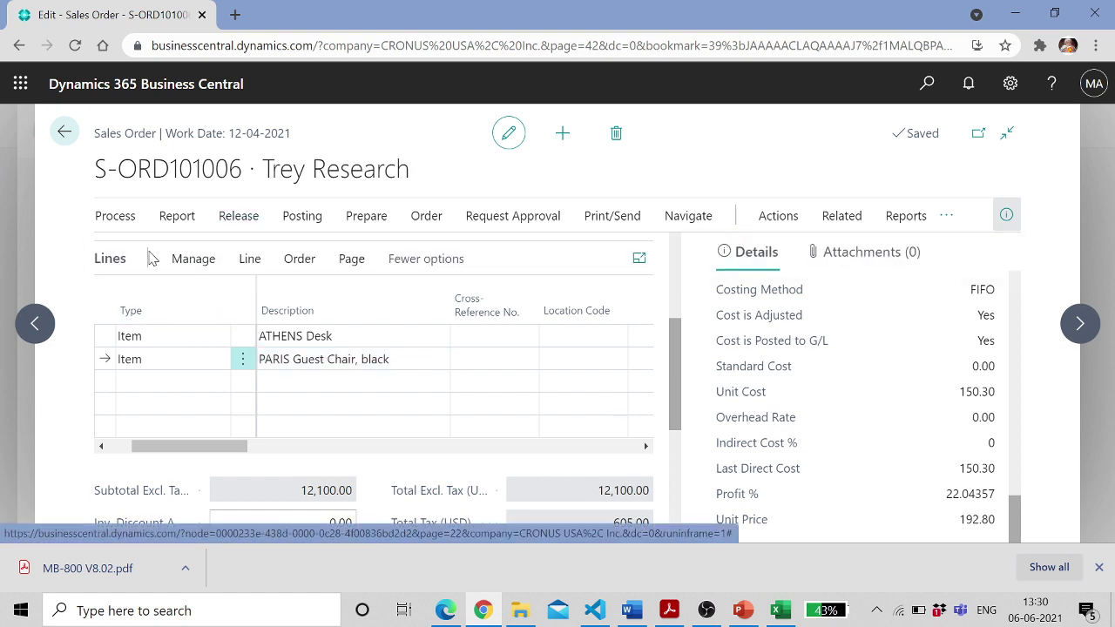
{"action": "left_click_drag", "start_coordinate": [674, 391], "coordinate": [688, 316]}
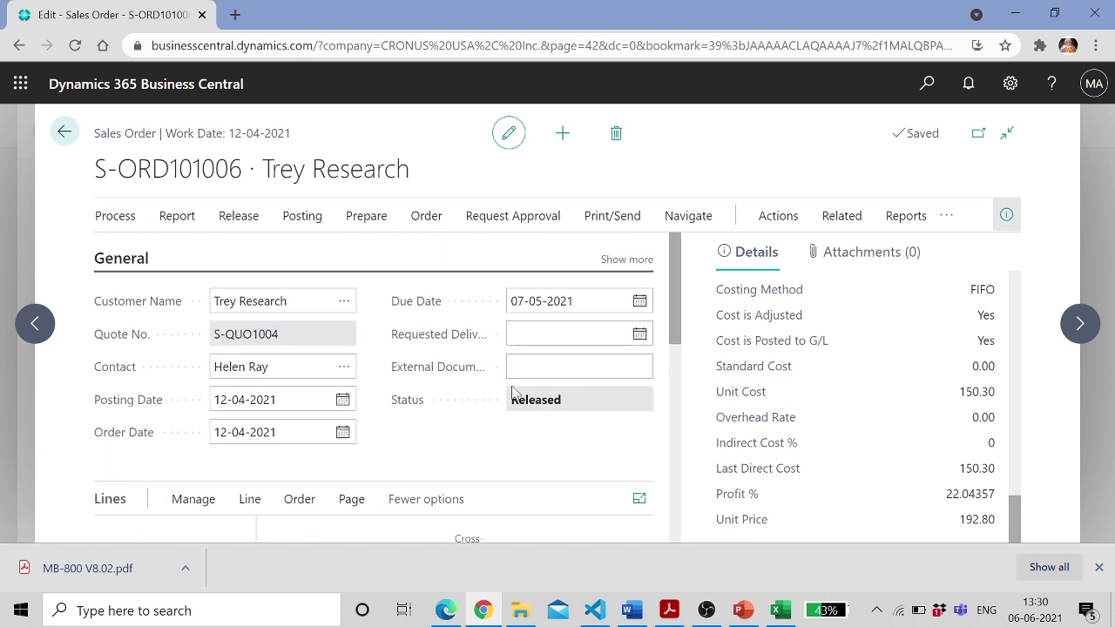
{"action": "left_click", "coordinate": [239, 223]}
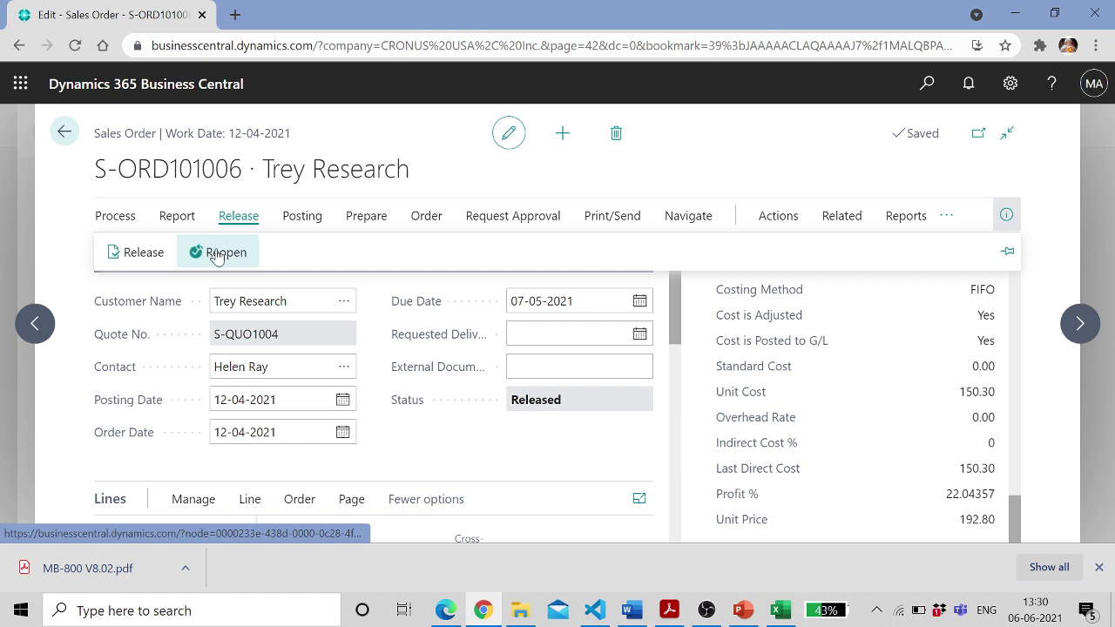
{"action": "left_click", "coordinate": [218, 254]}
{"action": "left_click", "coordinate": [238, 219]}
{"action": "left_click", "coordinate": [162, 259]}
Look over the posting options and preview the printed sales order confirmation for Trey Research
{"action": "left_click", "coordinate": [305, 219]}
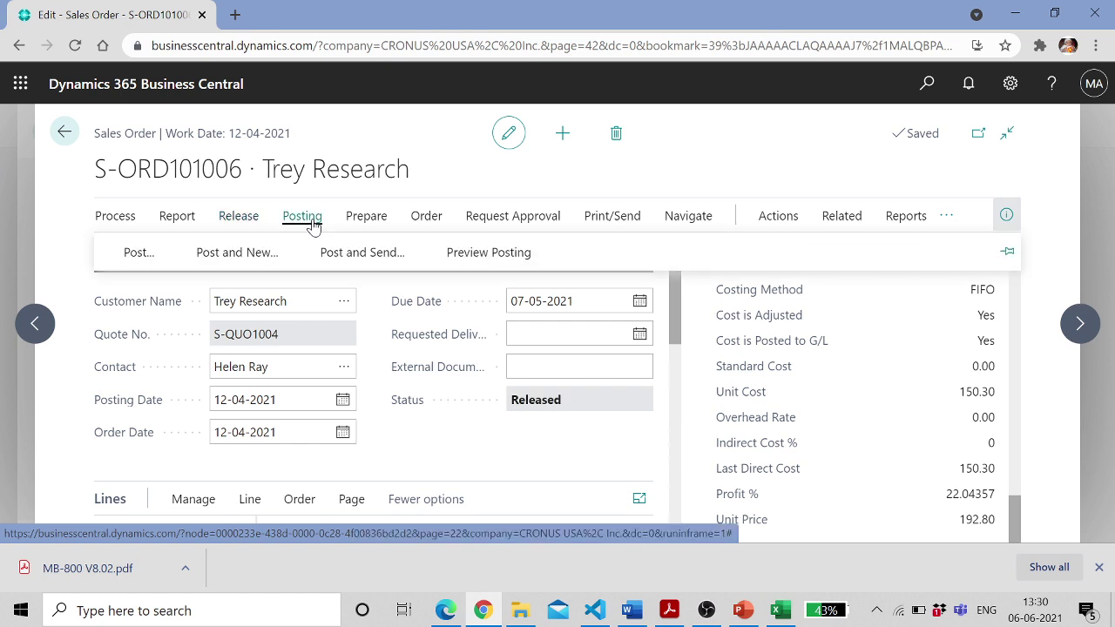
{"action": "left_click", "coordinate": [587, 222]}
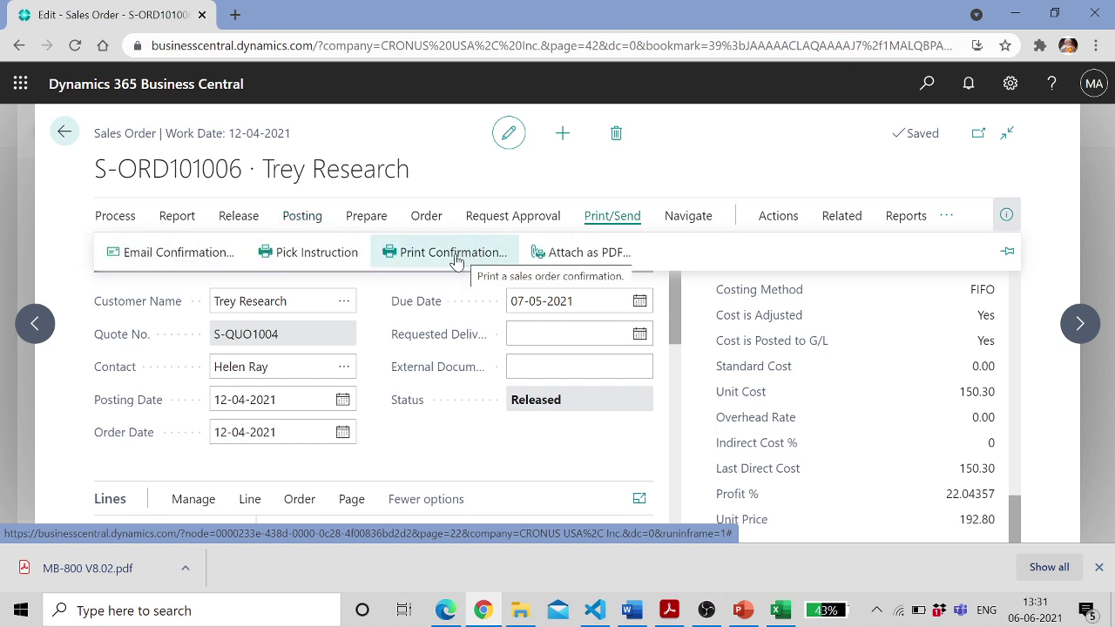
{"action": "left_click", "coordinate": [457, 257]}
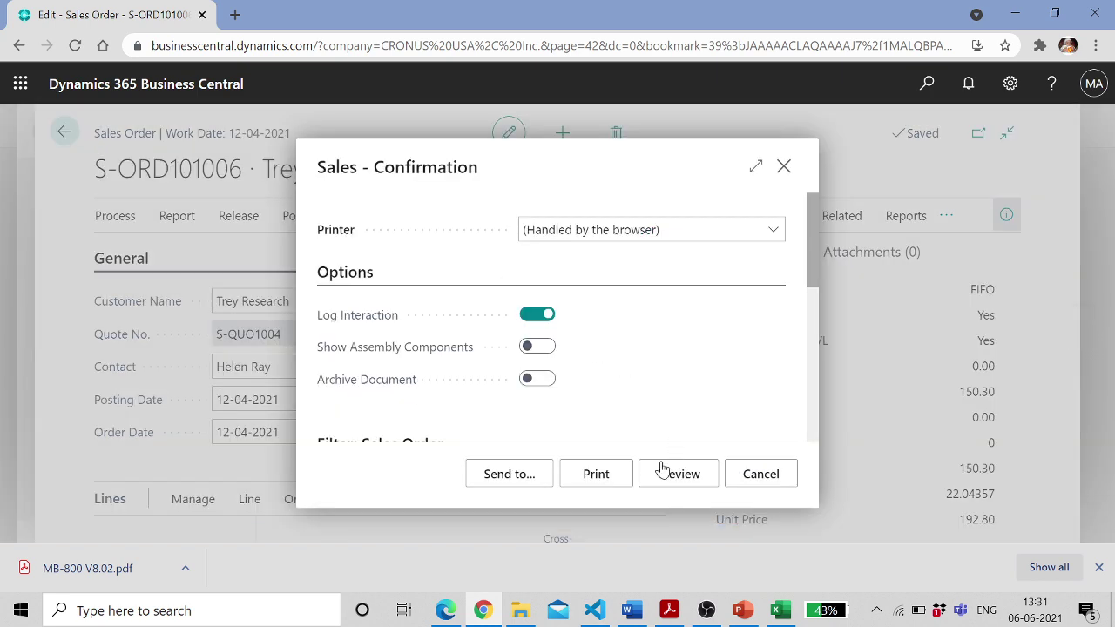
{"action": "left_click", "coordinate": [662, 468]}
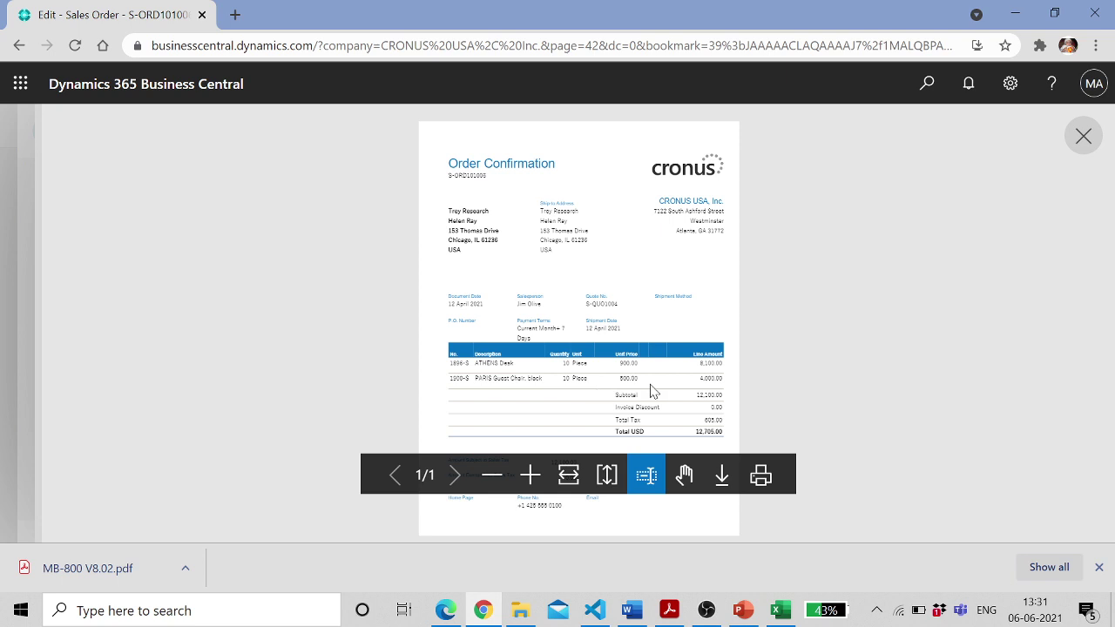
Examine the line amounts and tax totals in Trey Research's order confirmation preview, and close the preview and its print options
{"action": "left_click", "coordinate": [530, 474]}
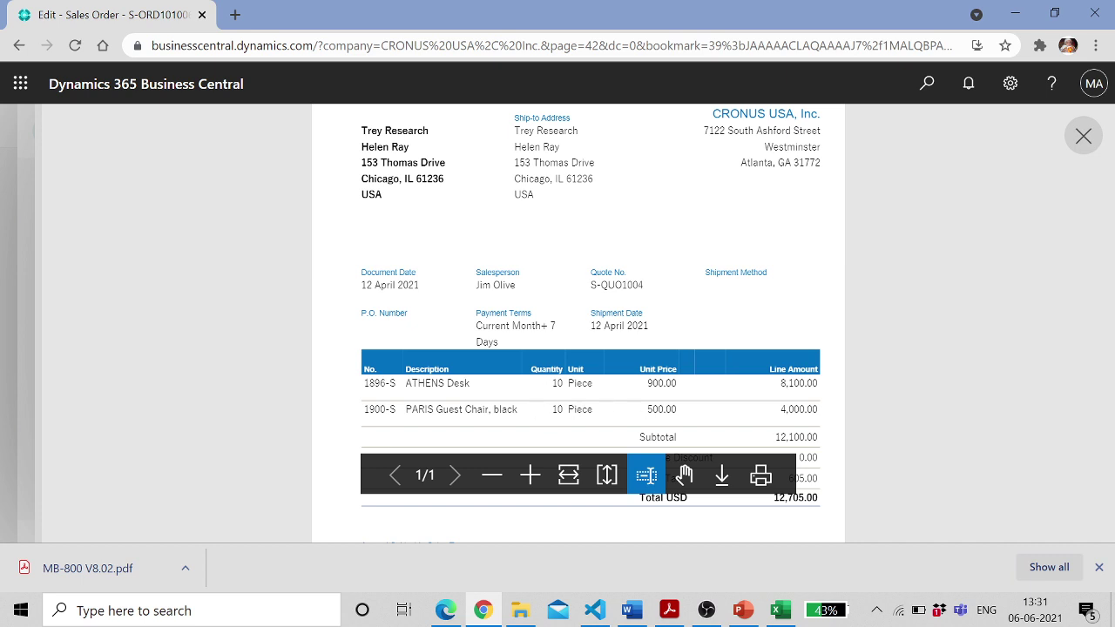
{"action": "scroll", "coordinate": [739, 382], "scroll_direction": "down", "scroll_amount": 1}
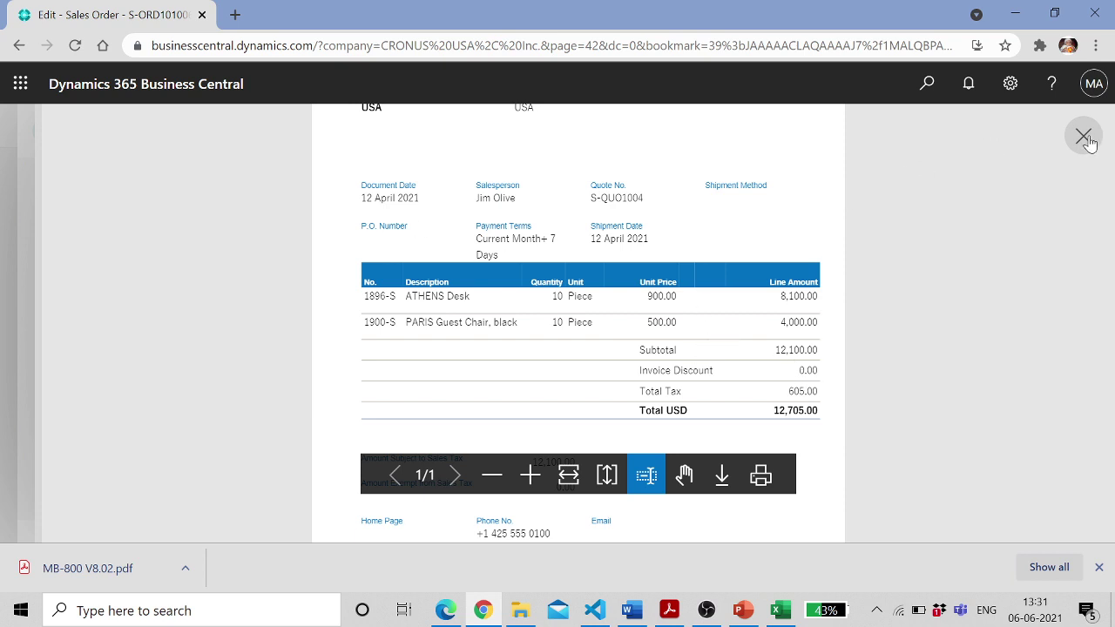
{"action": "scroll", "coordinate": [874, 301], "scroll_direction": "down", "scroll_amount": 1}
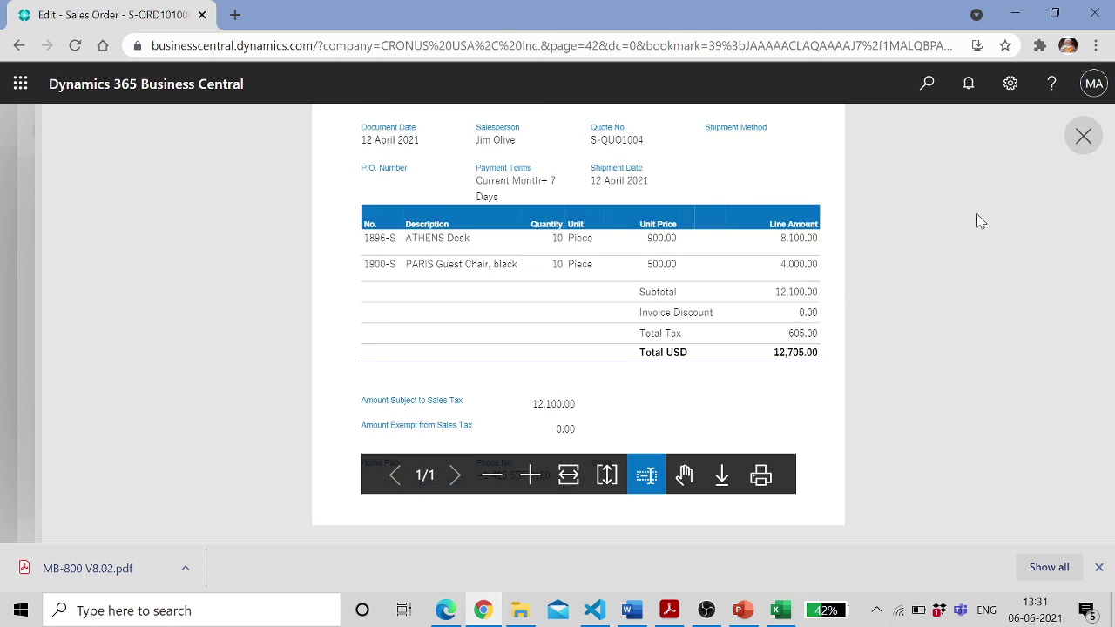
{"action": "left_click", "coordinate": [1082, 136]}
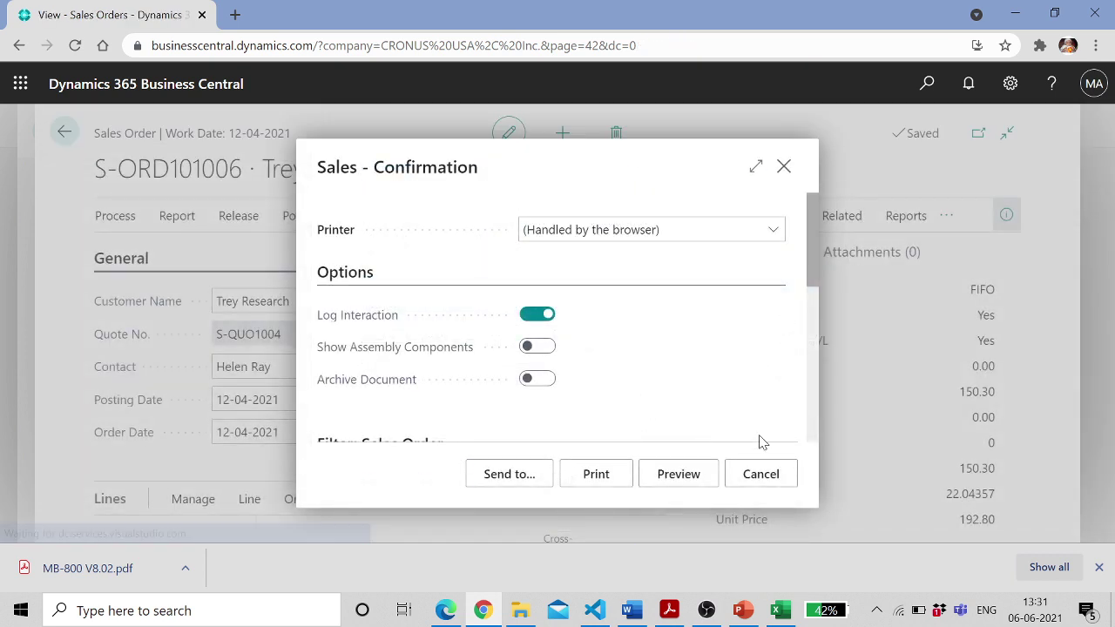
{"action": "left_click", "coordinate": [759, 477]}
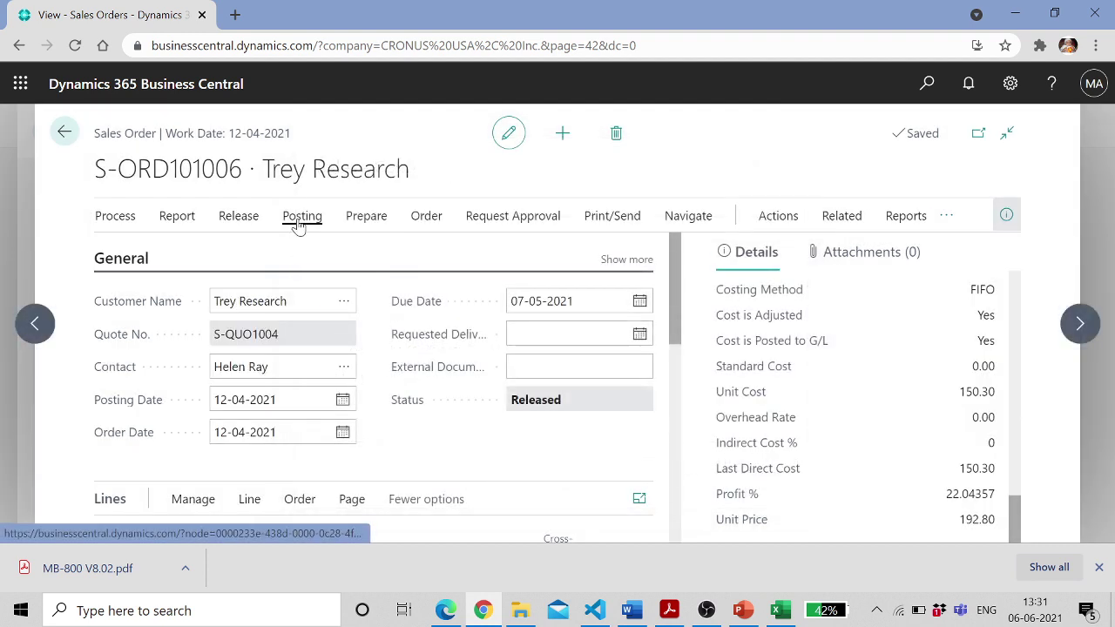
Post Trey Research's sales order with the Ship option only and check the shipped, to-invoice and invoiced quantities on its lines
{"action": "left_click", "coordinate": [298, 225]}
{"action": "left_click", "coordinate": [140, 255]}
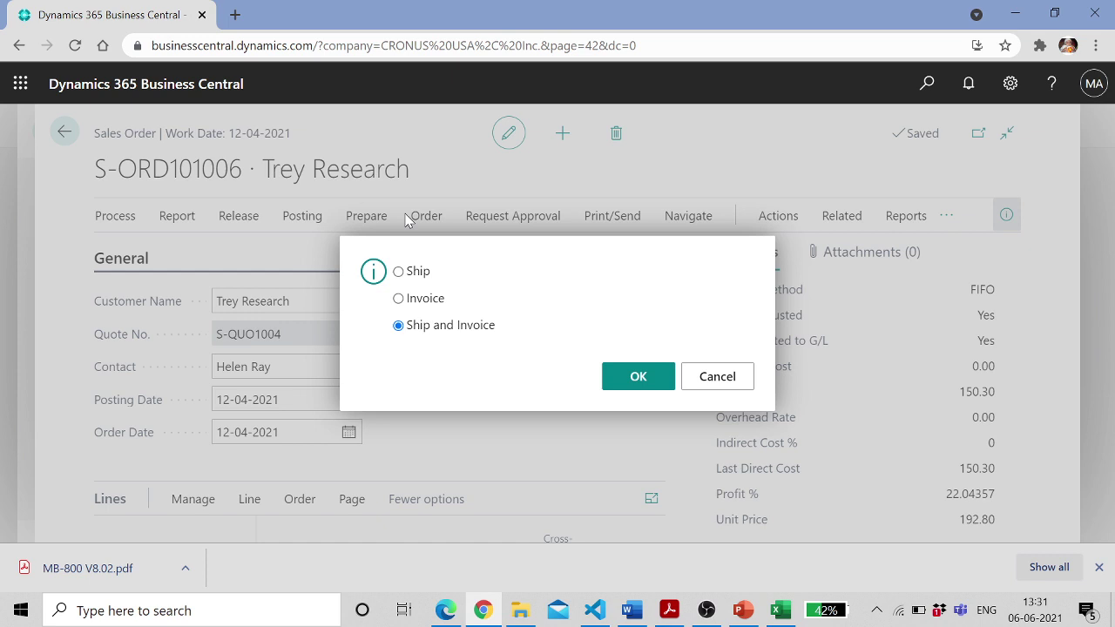
{"action": "left_click", "coordinate": [398, 273]}
{"action": "left_click", "coordinate": [616, 378]}
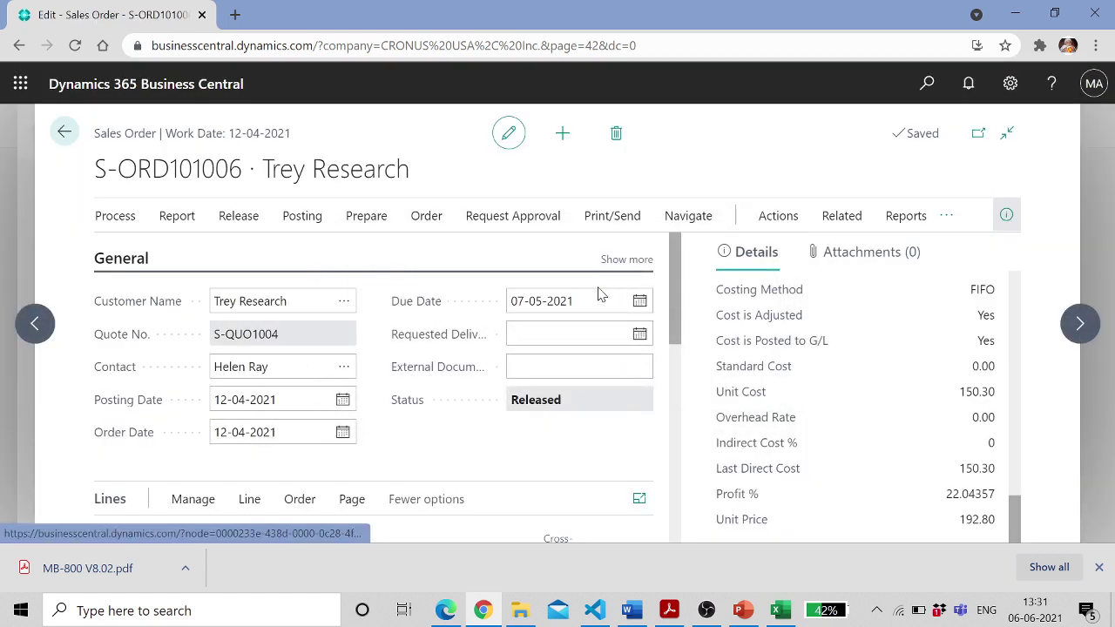
{"action": "left_click_drag", "start_coordinate": [671, 326], "coordinate": [664, 391]}
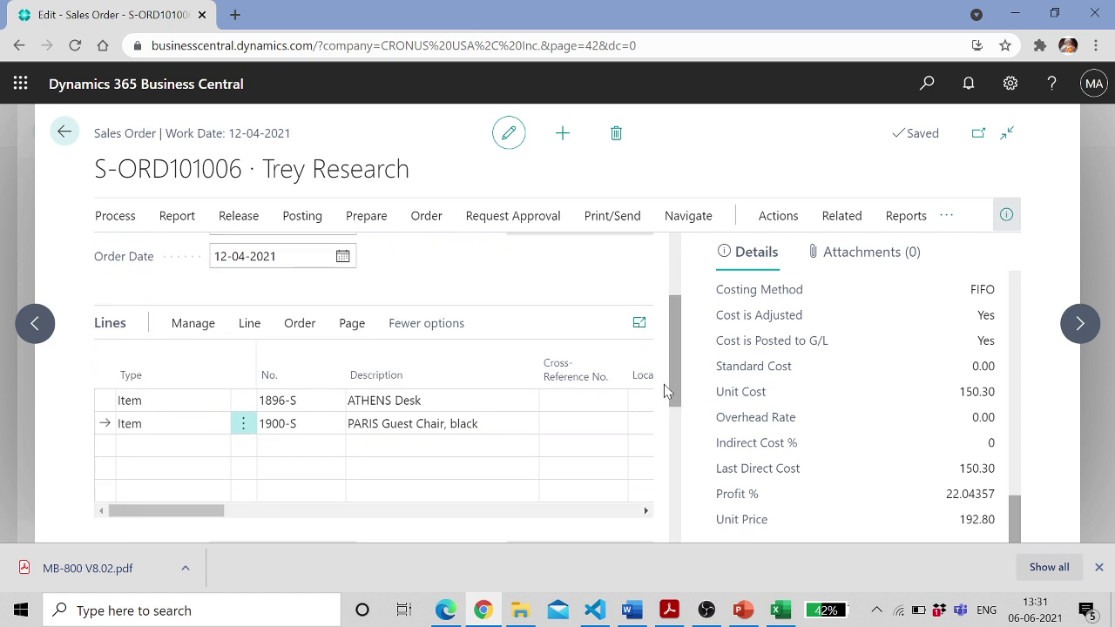
{"action": "left_click_drag", "start_coordinate": [182, 512], "coordinate": [436, 527]}
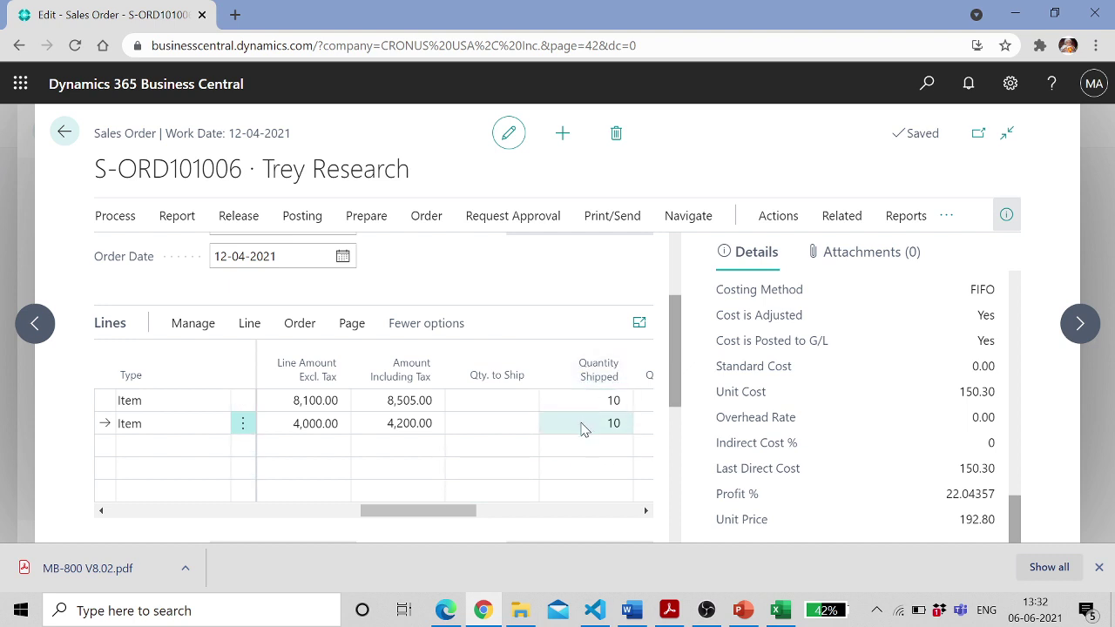
{"action": "left_click_drag", "start_coordinate": [434, 511], "coordinate": [460, 516]}
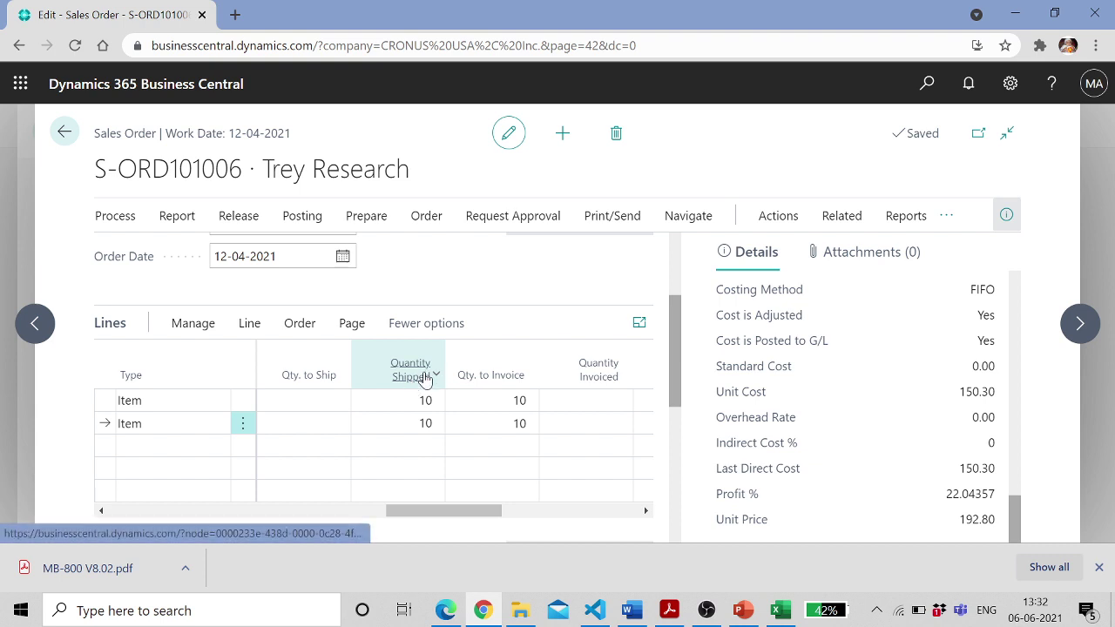
{"action": "mouse_move", "coordinate": [426, 377]}
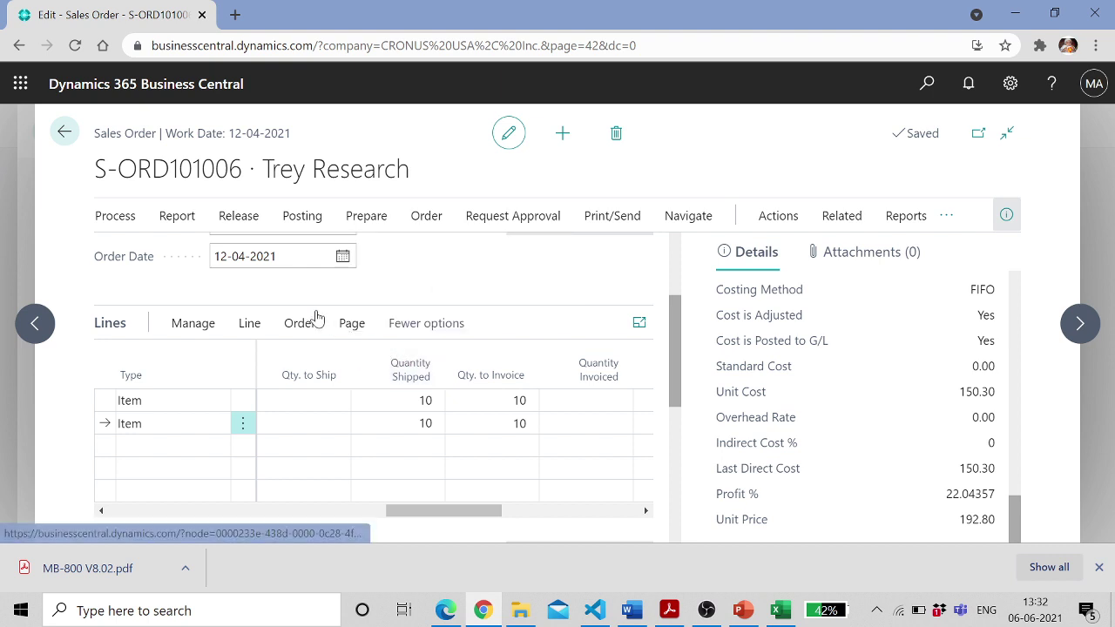
Return to the sales orders list, open Adatum Corporation's last listed order and open the ATHENS Desk line's quantity for editing
{"action": "left_click", "coordinate": [64, 135]}
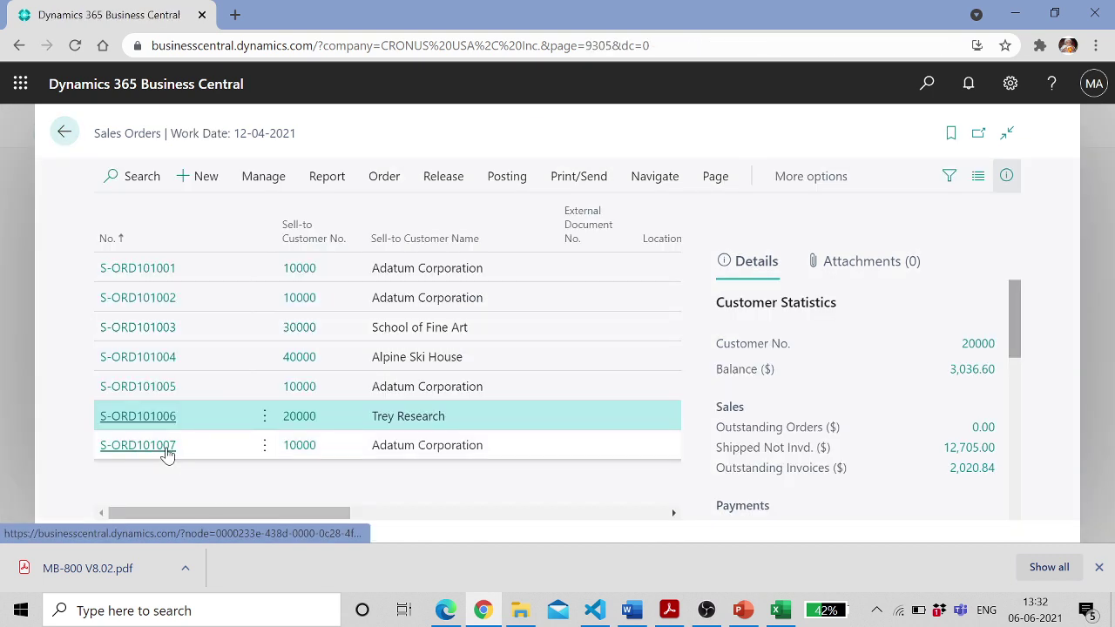
{"action": "left_click", "coordinate": [271, 444]}
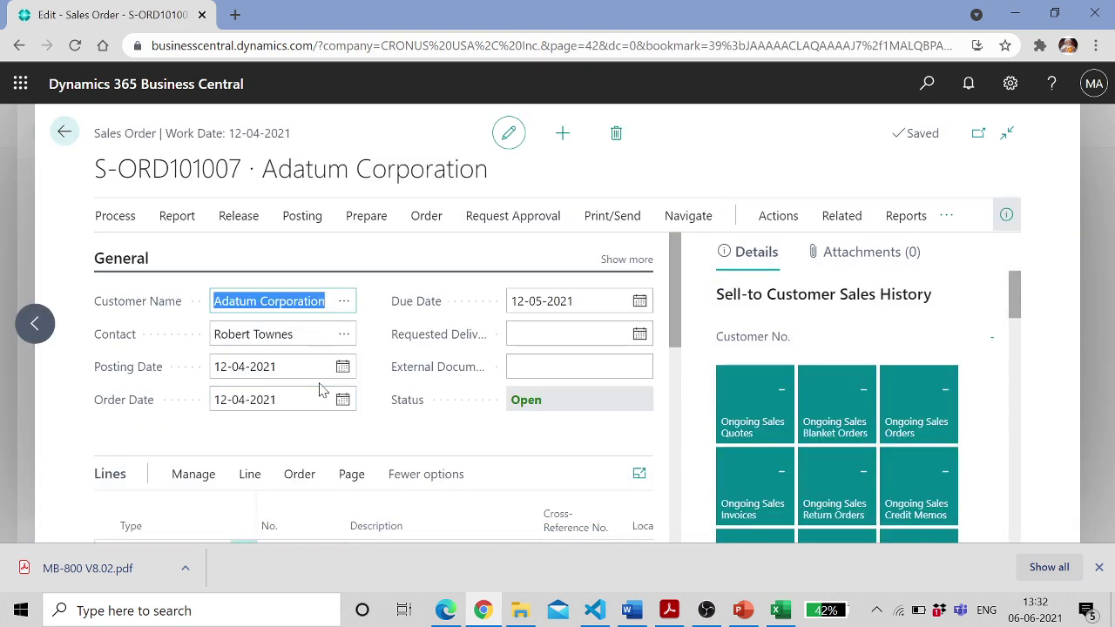
{"action": "scroll", "coordinate": [320, 389], "scroll_direction": "down", "scroll_amount": 1}
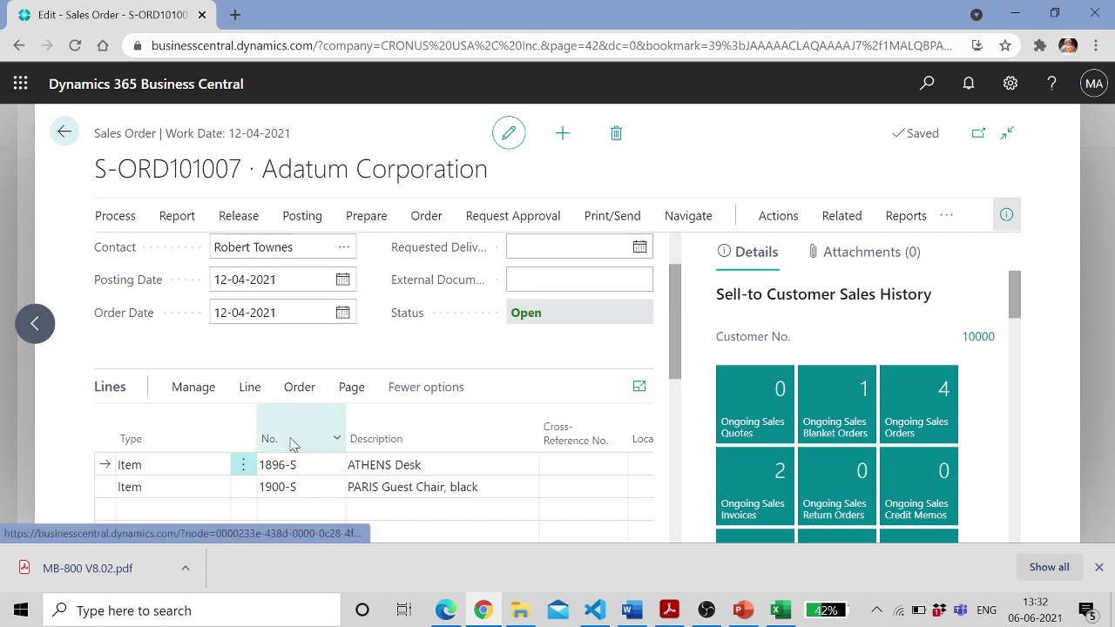
{"action": "scroll", "coordinate": [523, 374], "scroll_direction": "down", "scroll_amount": 2}
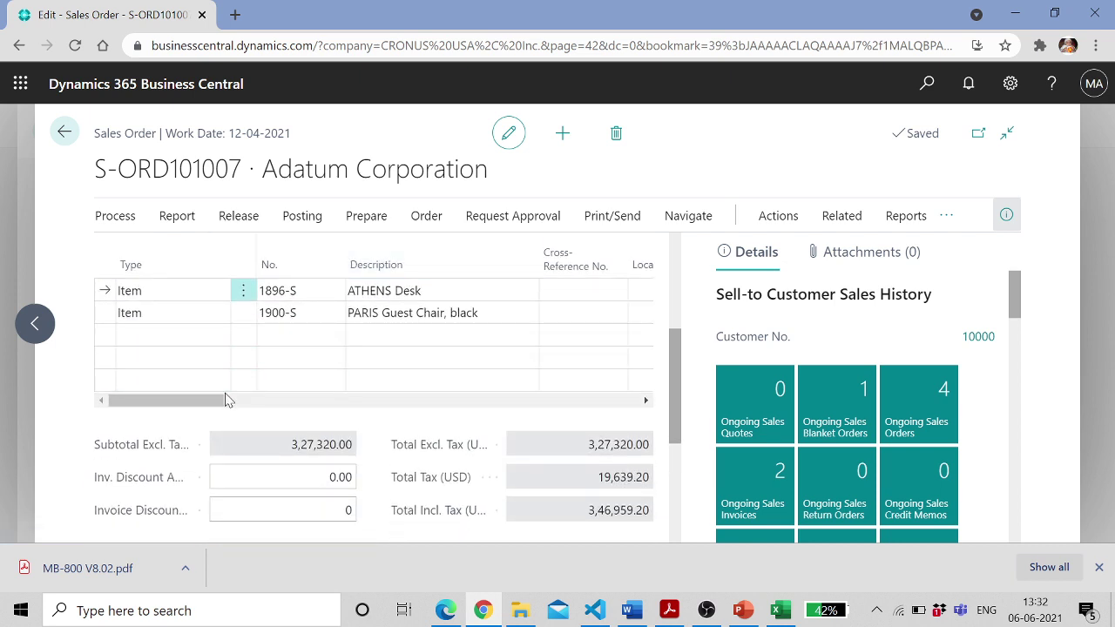
{"action": "left_click_drag", "start_coordinate": [223, 405], "coordinate": [313, 411]}
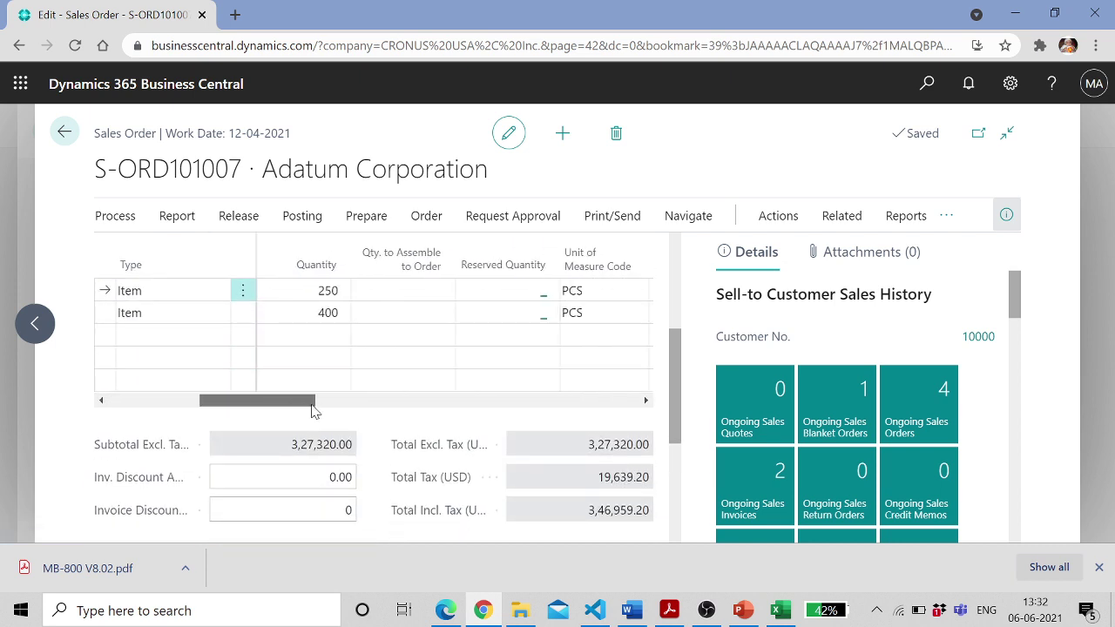
{"action": "left_click", "coordinate": [322, 290]}
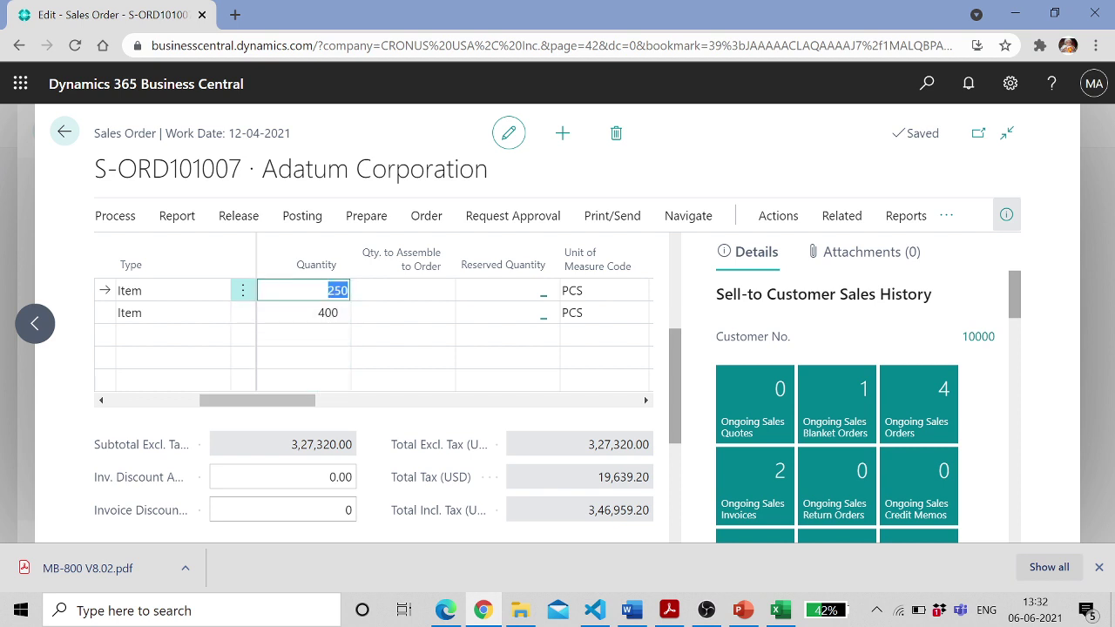
Personalize the sales order lines by adding the Blanket Order No. and Blanket Order Line No. fields after the No. column
{"action": "left_click_drag", "start_coordinate": [289, 398], "coordinate": [87, 389]}
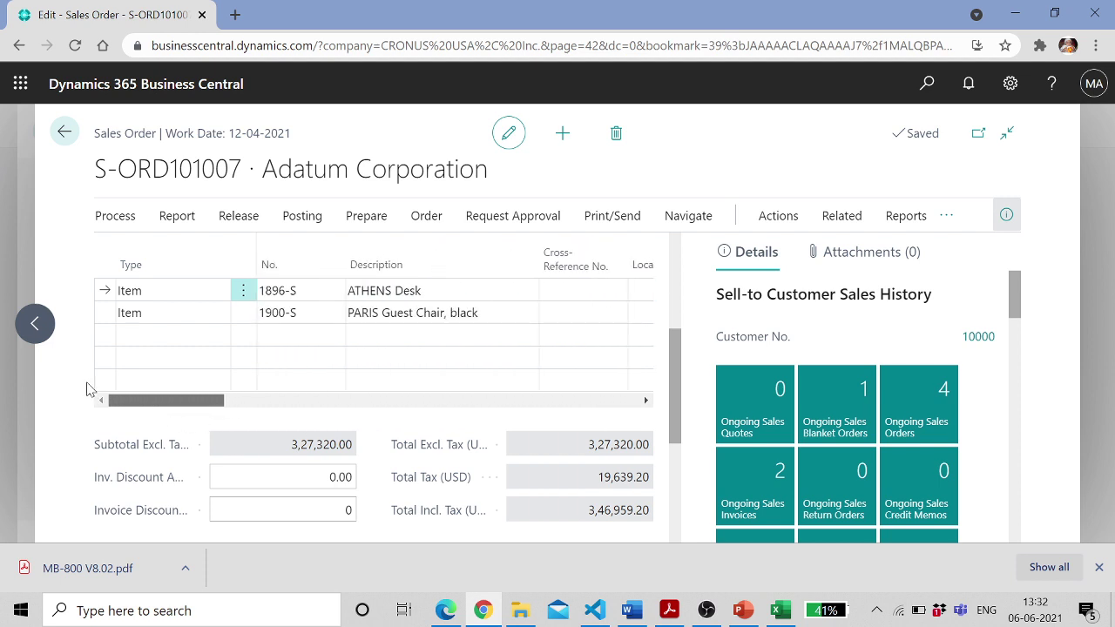
{"action": "left_click", "coordinate": [1010, 86]}
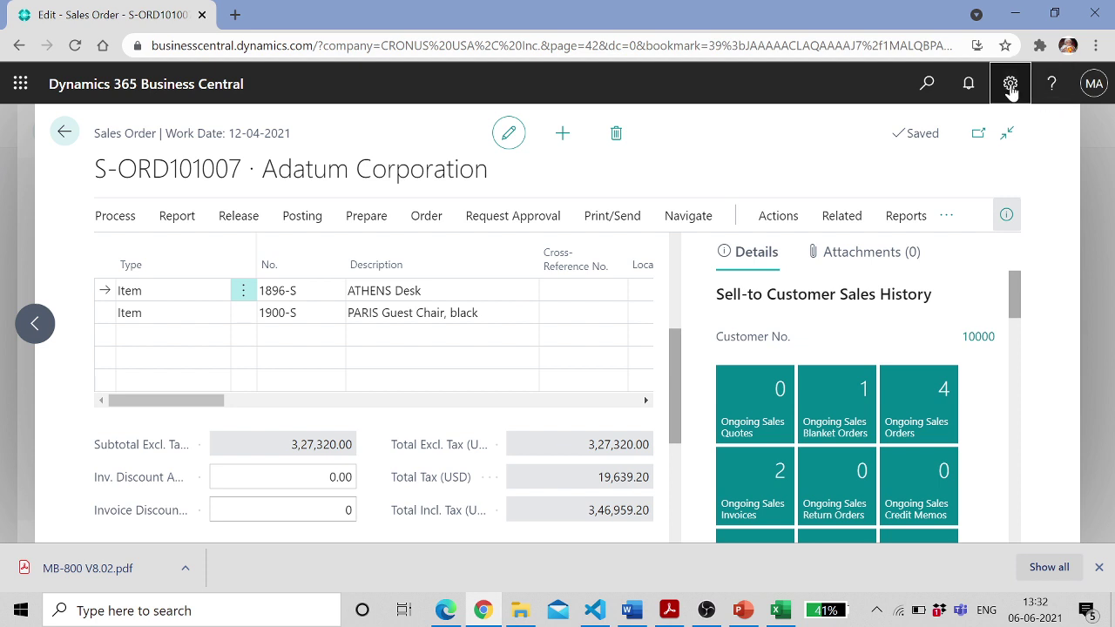
{"action": "left_click", "coordinate": [884, 206]}
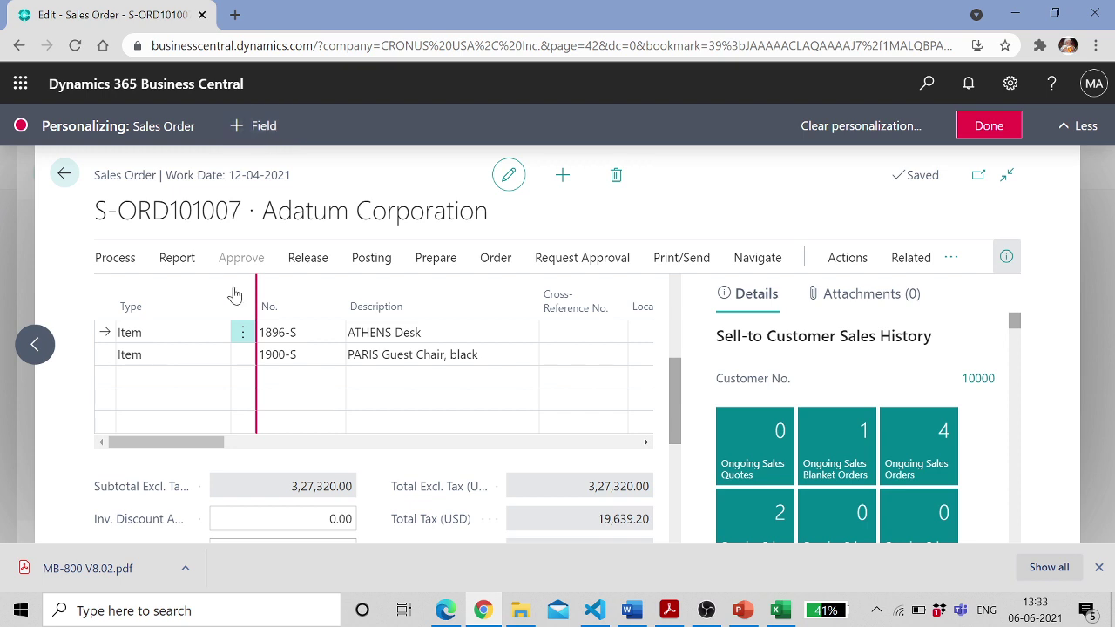
{"action": "left_click", "coordinate": [174, 331]}
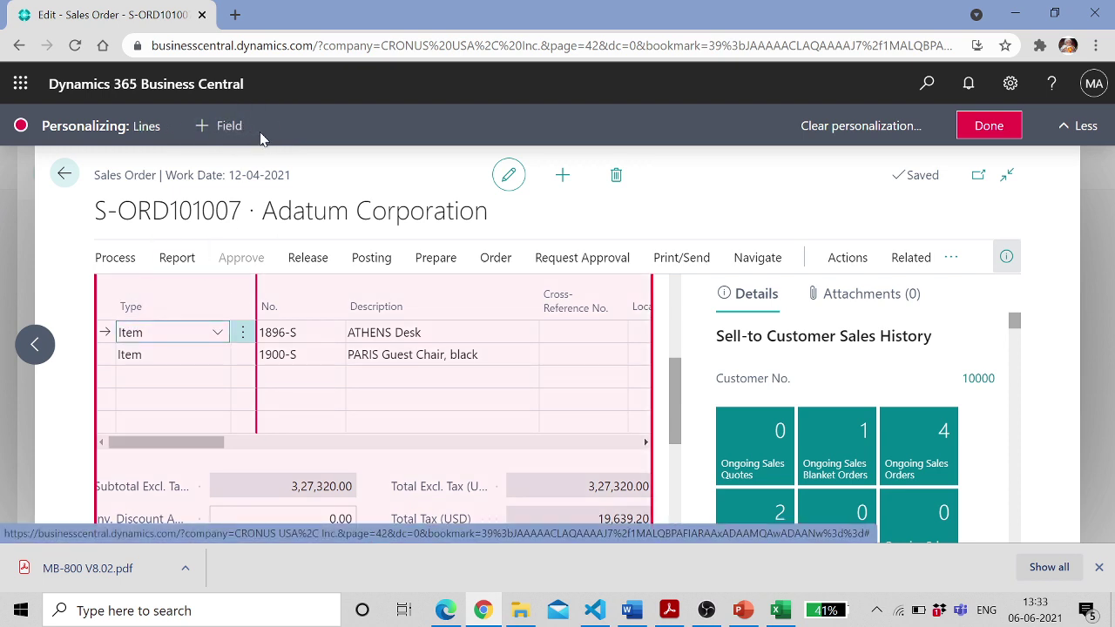
{"action": "left_click", "coordinate": [218, 132]}
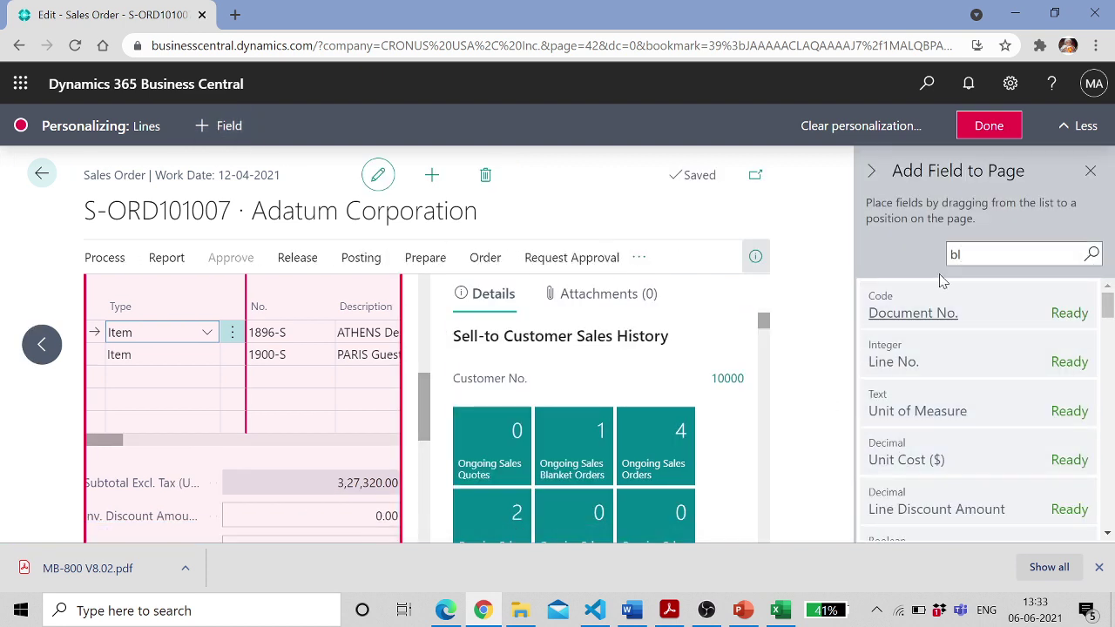
{"action": "type", "text": "ank"}
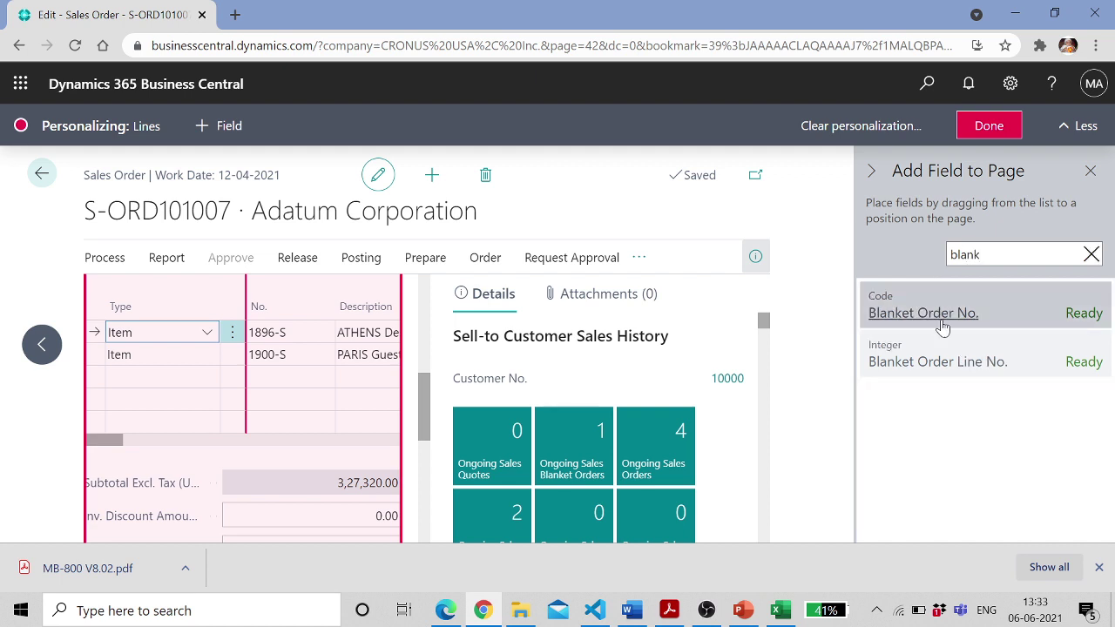
{"action": "left_click_drag", "start_coordinate": [954, 325], "coordinate": [420, 312]}
{"action": "left_click_drag", "start_coordinate": [923, 363], "coordinate": [535, 343]}
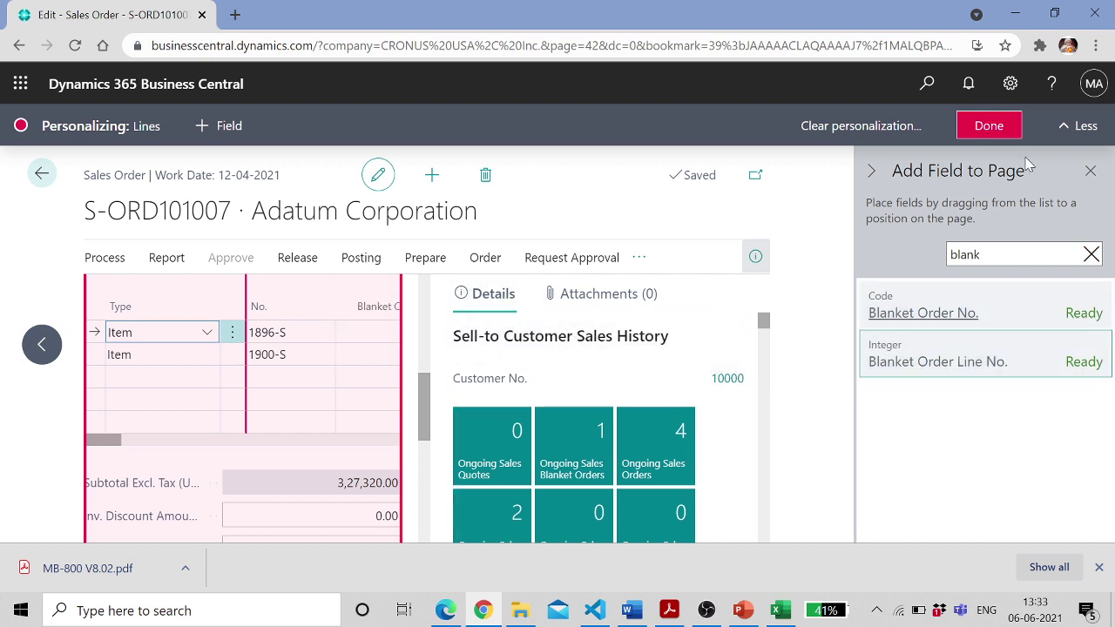
{"action": "left_click_drag", "start_coordinate": [935, 315], "coordinate": [394, 319]}
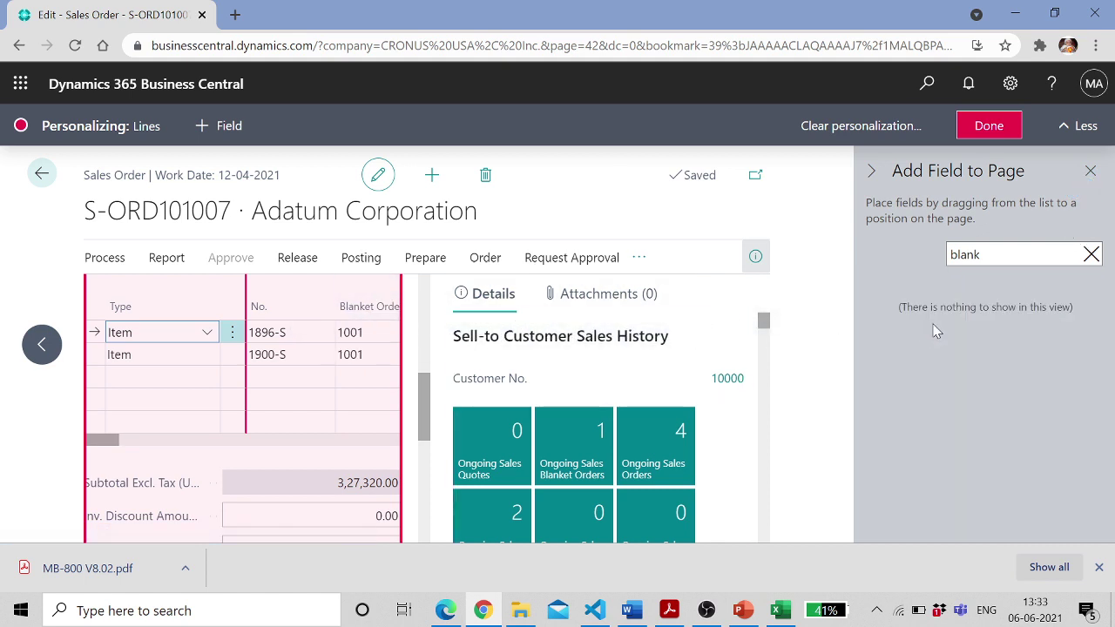
{"action": "left_click", "coordinate": [989, 126]}
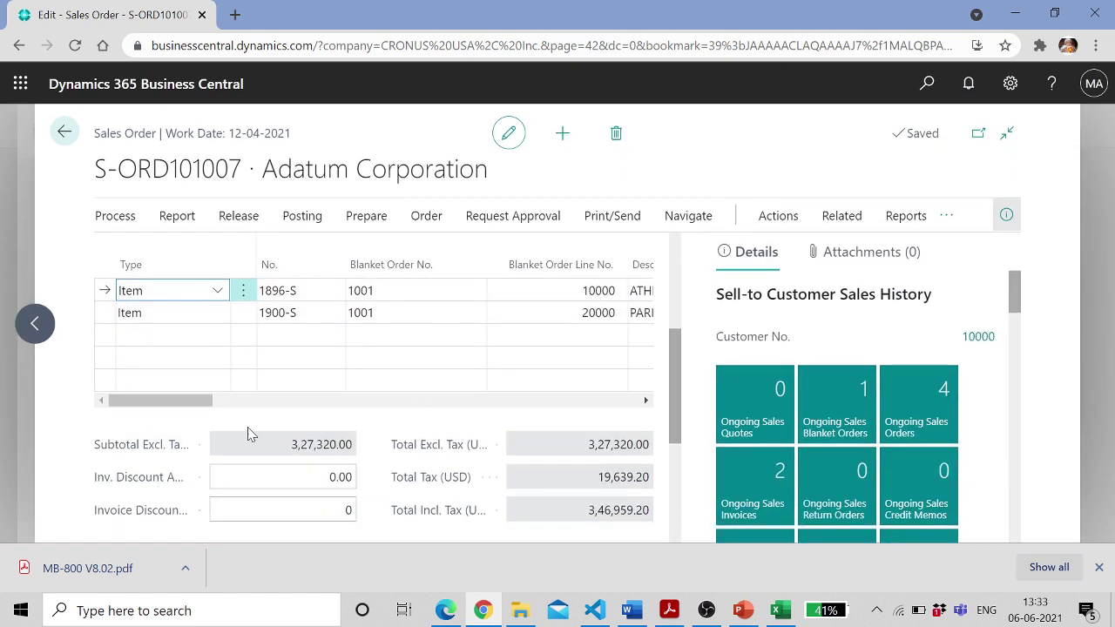
Set the quantity of the ATHENS Desk line to 1100 and dismiss the inventory notification
{"action": "mouse_move", "coordinate": [200, 412]}
{"action": "left_mouse_down"}
{"action": "mouse_move", "coordinate": [232, 408]}
{"action": "mouse_move", "coordinate": [192, 408]}
{"action": "left_mouse_up"}
{"action": "left_click", "coordinate": [374, 290]}
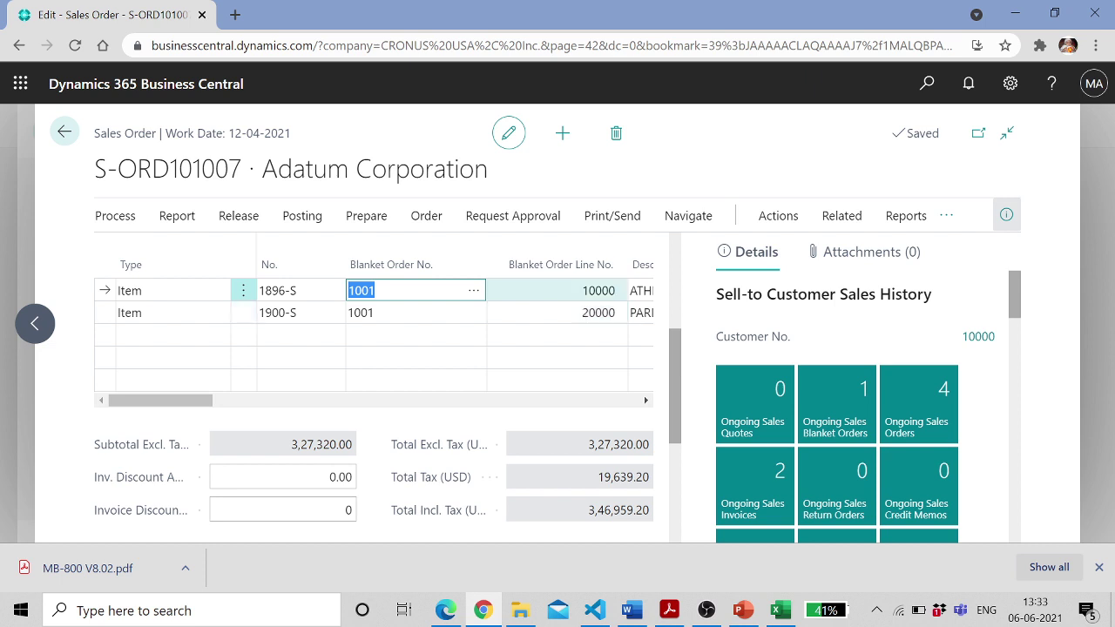
{"action": "left_click_drag", "start_coordinate": [206, 403], "coordinate": [296, 412]}
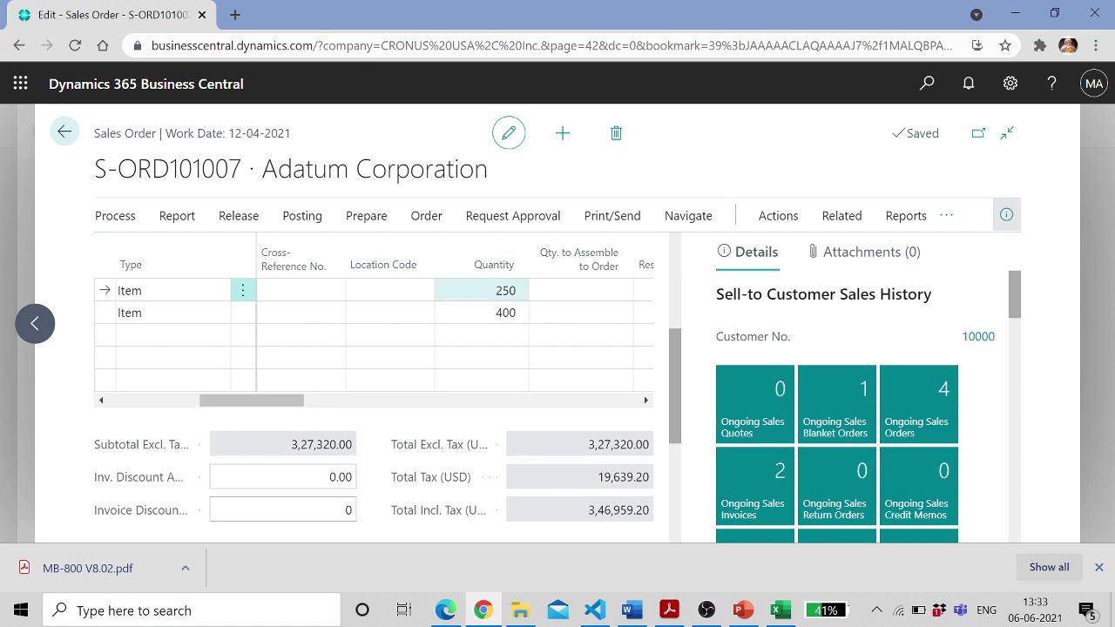
{"action": "left_click", "coordinate": [500, 290]}
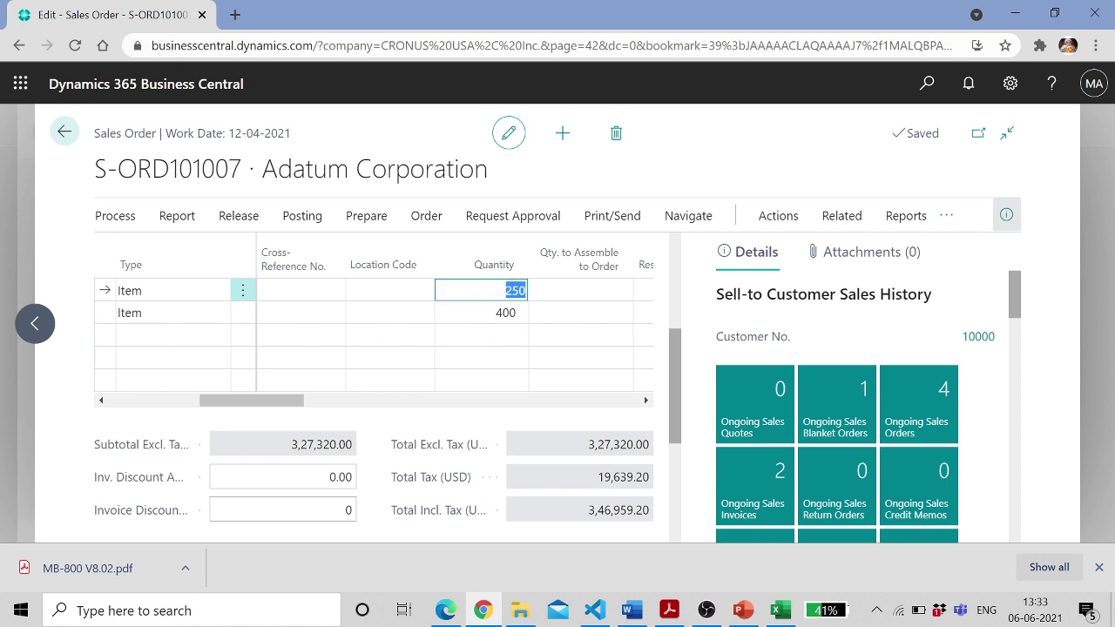
{"action": "key", "text": "BackSpace"}
{"action": "type", "text": "1100"}
{"action": "key", "text": "Tab"}
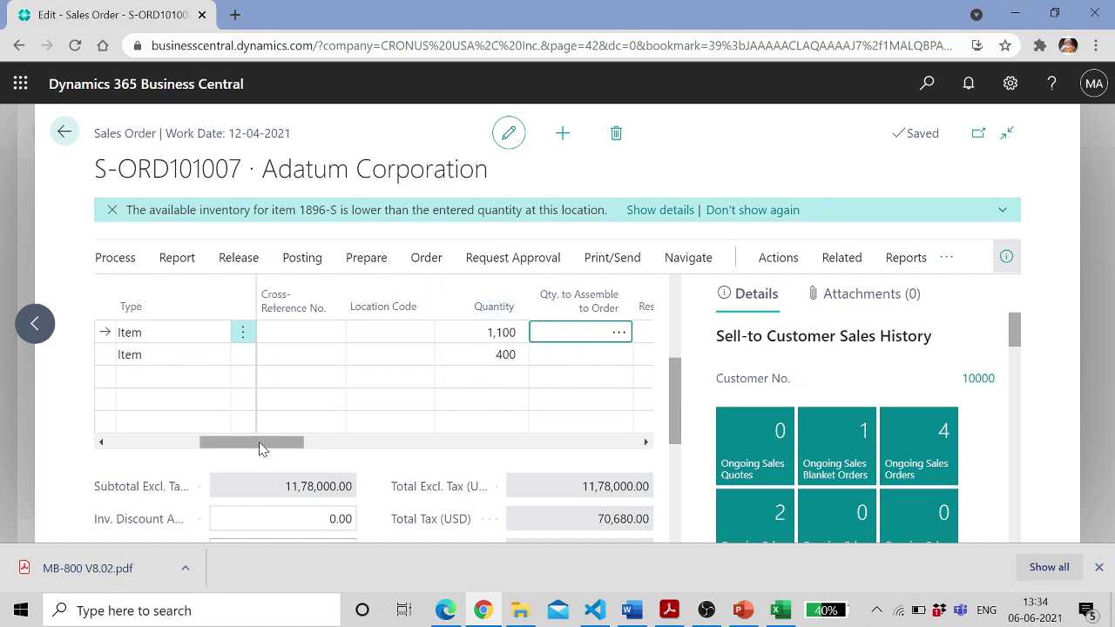
{"action": "left_click_drag", "start_coordinate": [253, 443], "coordinate": [161, 444]}
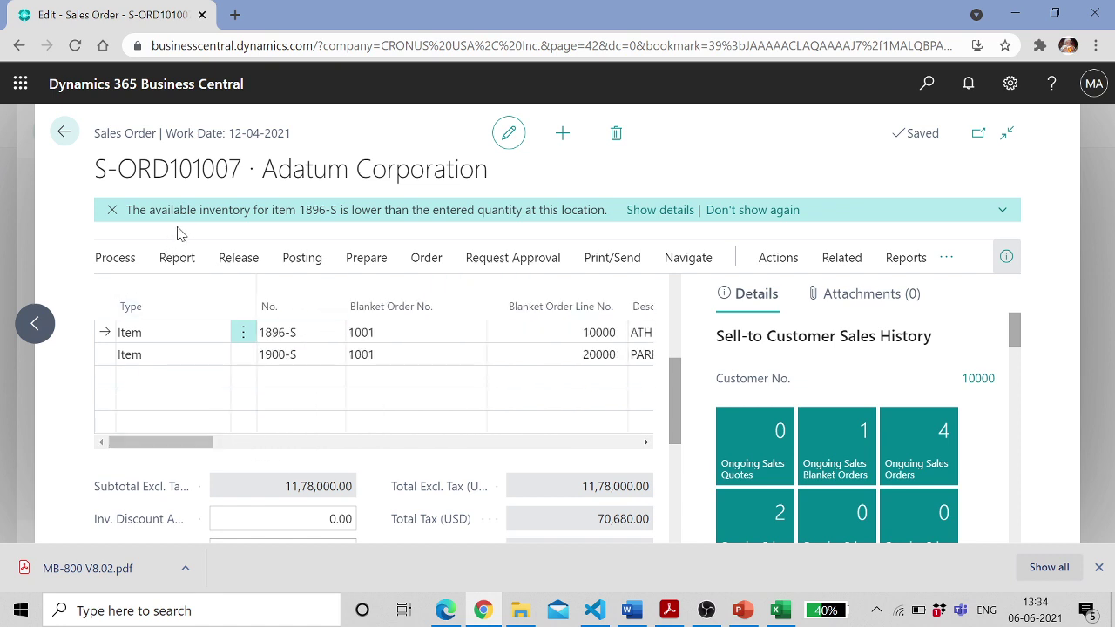
{"action": "left_click", "coordinate": [111, 212]}
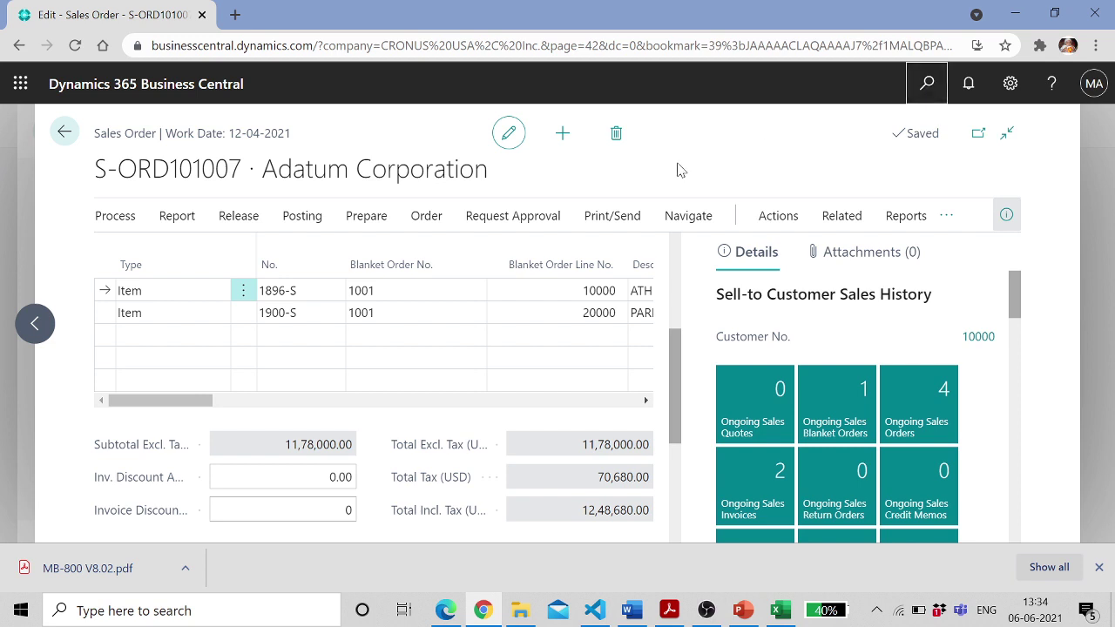
Look up Adatum Corporation's blanket sales order, check its line quantities, and return to the sales order
{"action": "left_click", "coordinate": [927, 82]}
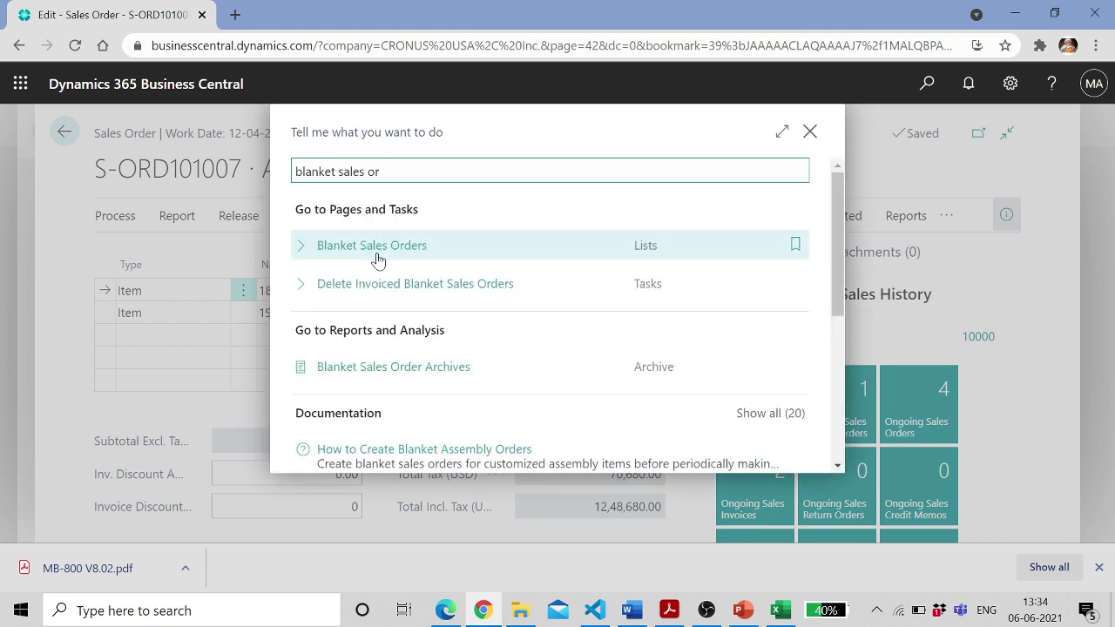
{"action": "left_click", "coordinate": [435, 258]}
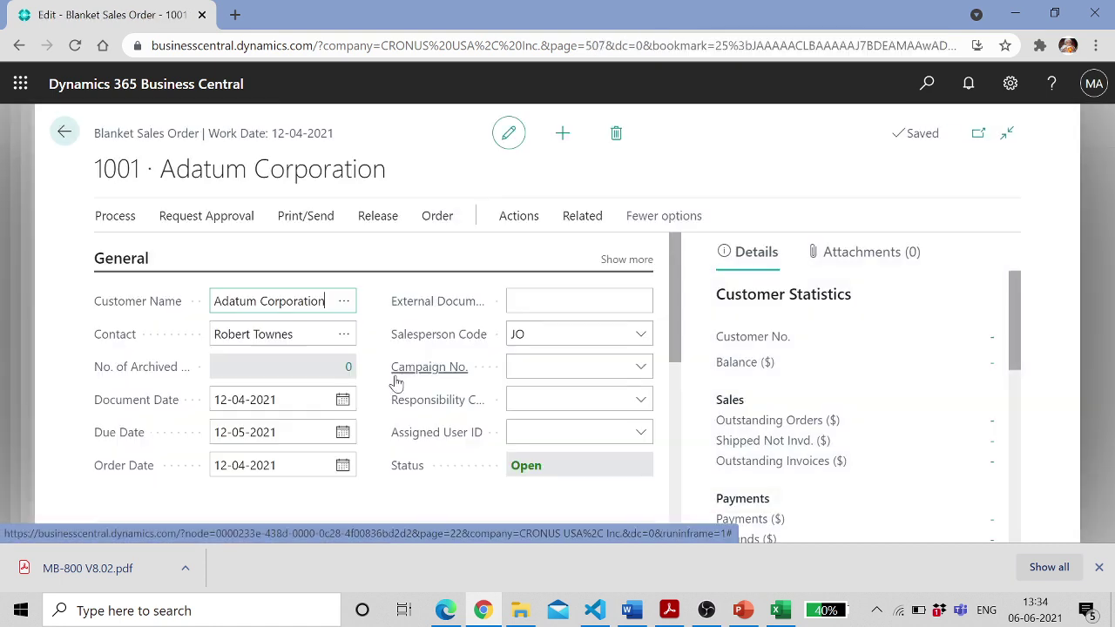
{"action": "left_click_drag", "start_coordinate": [676, 302], "coordinate": [668, 413]}
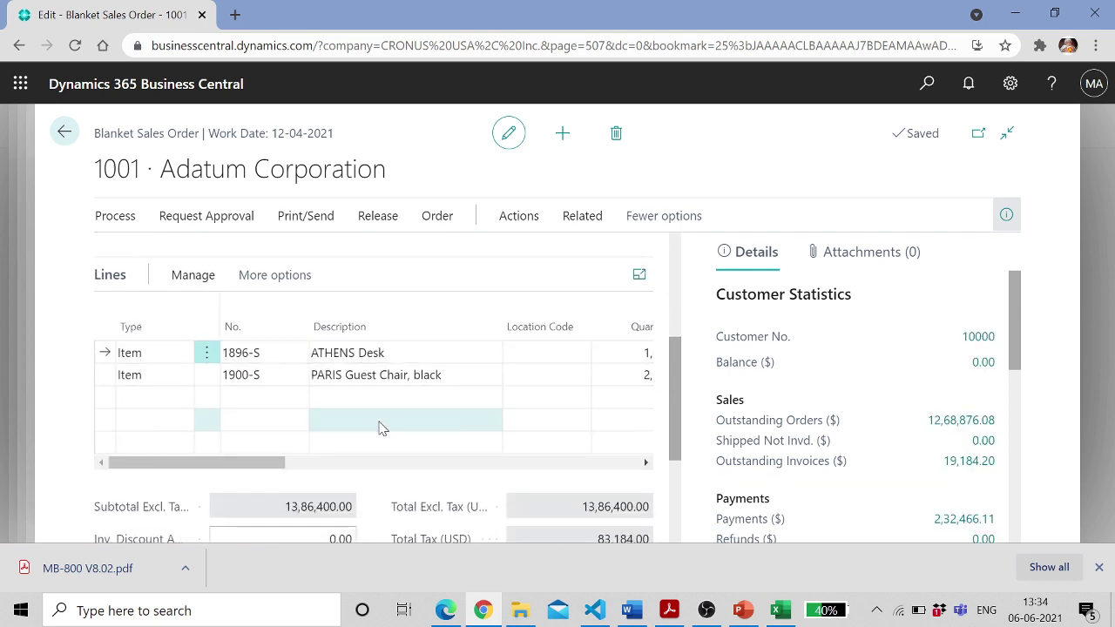
{"action": "left_click_drag", "start_coordinate": [252, 464], "coordinate": [329, 486]}
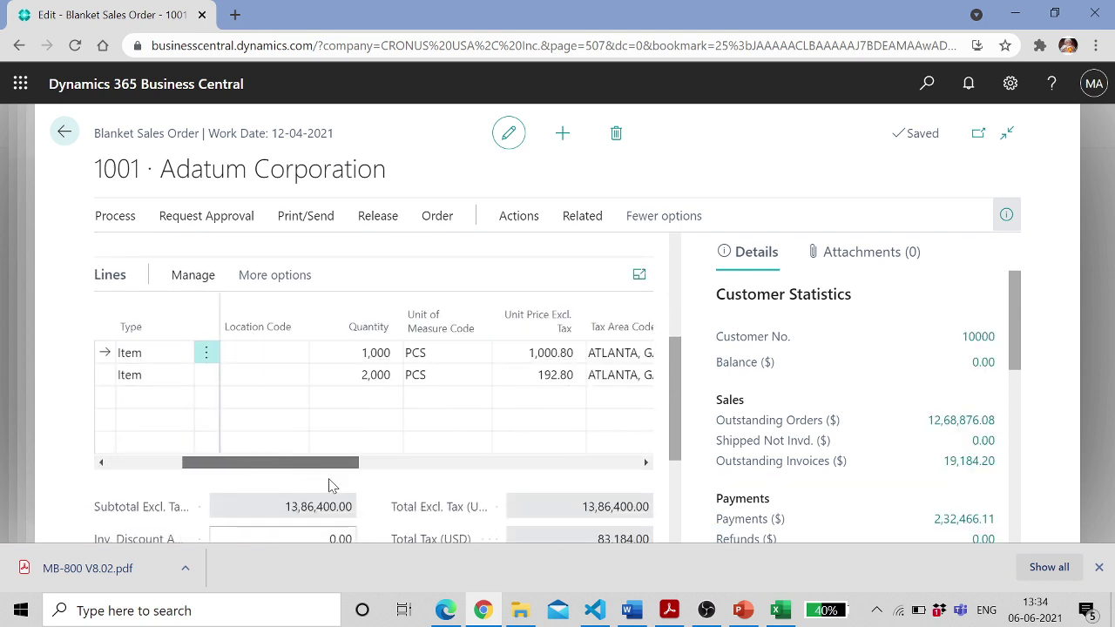
{"action": "left_click", "coordinate": [65, 133]}
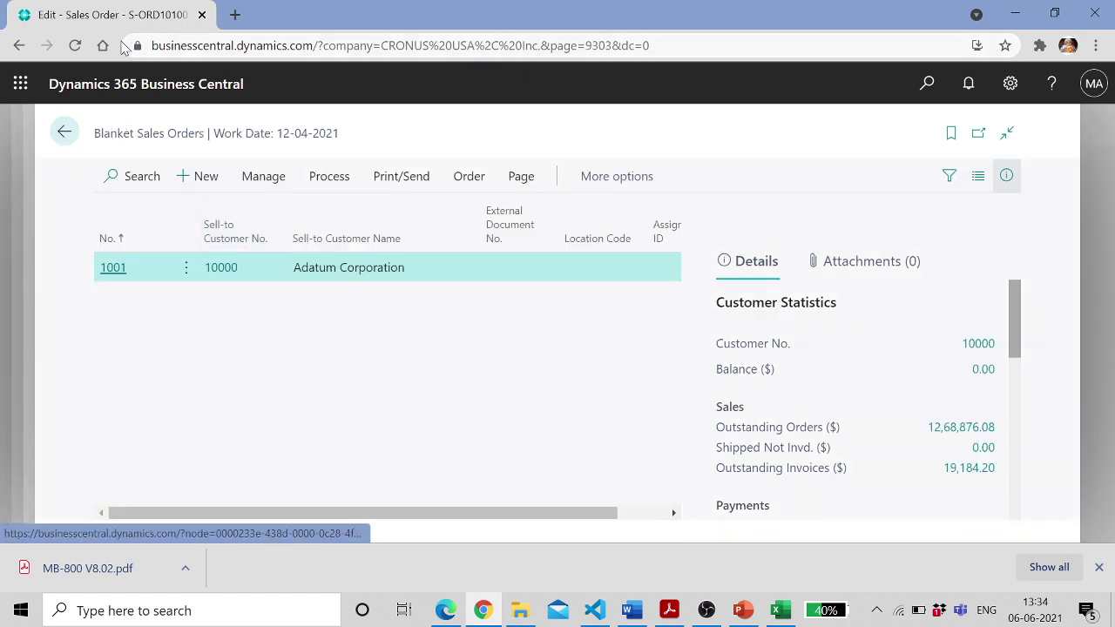
{"action": "left_click", "coordinate": [64, 133]}
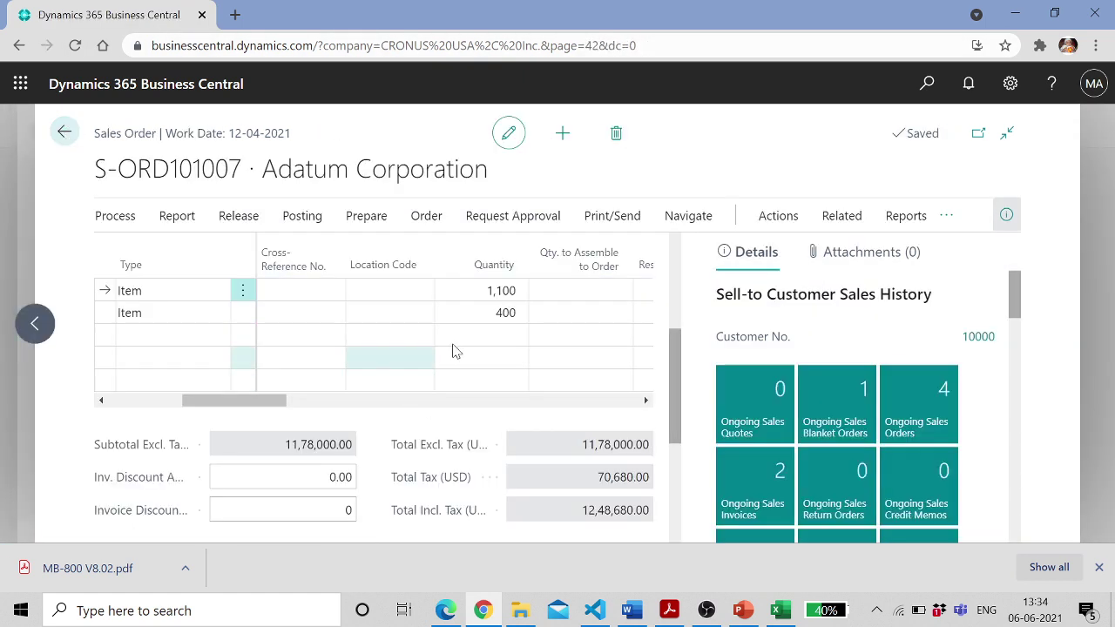
Review the sales order's line quantities, blanket order line numbers, totals and General dates
{"action": "left_click", "coordinate": [488, 291]}
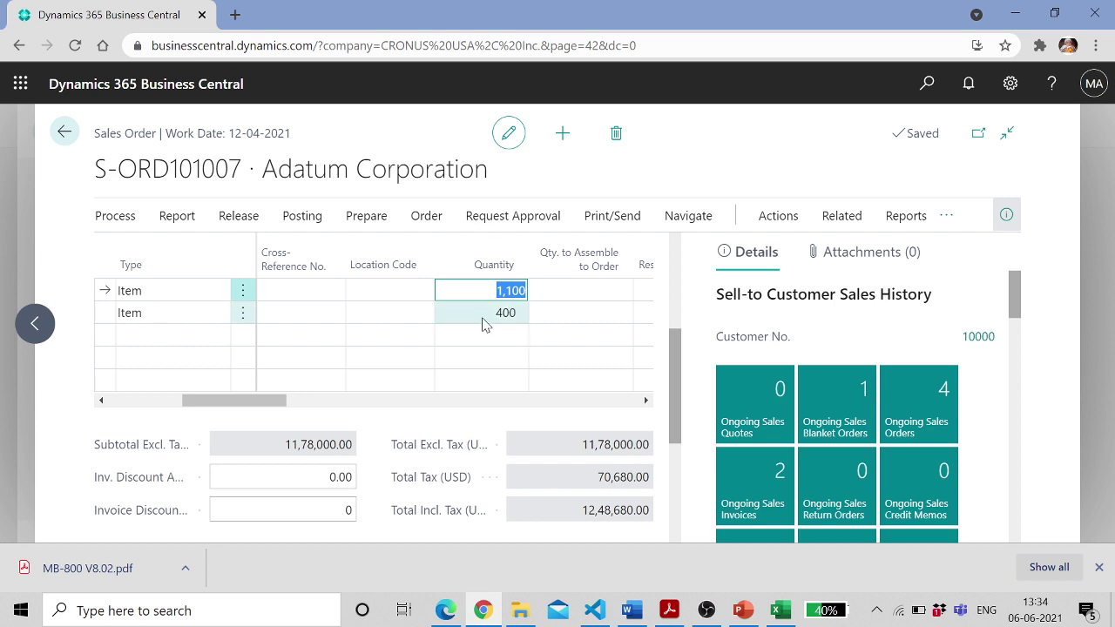
{"action": "left_click", "coordinate": [483, 319]}
{"action": "left_click_drag", "start_coordinate": [268, 408], "coordinate": [222, 410]}
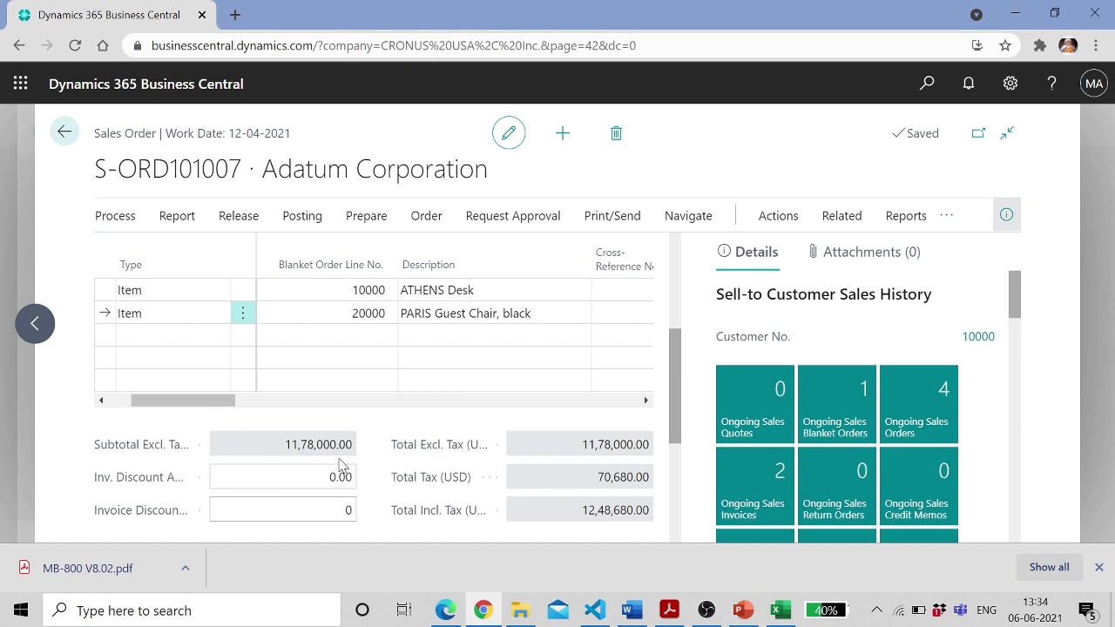
{"action": "scroll", "coordinate": [344, 449], "scroll_direction": "down", "scroll_amount": 1}
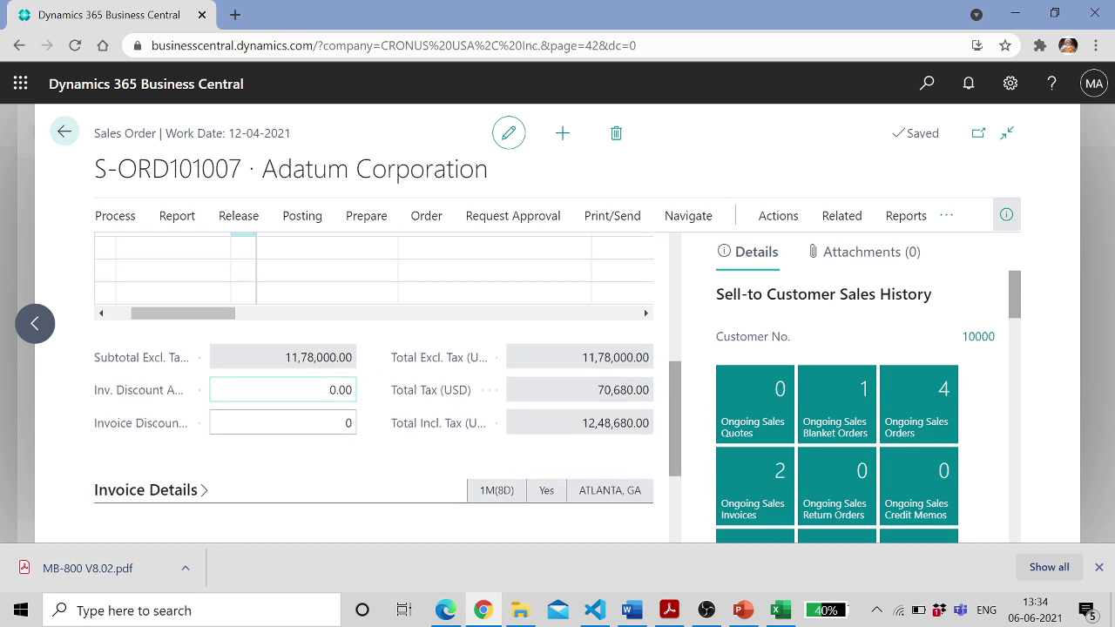
{"action": "scroll", "coordinate": [386, 399], "scroll_direction": "down", "scroll_amount": 1}
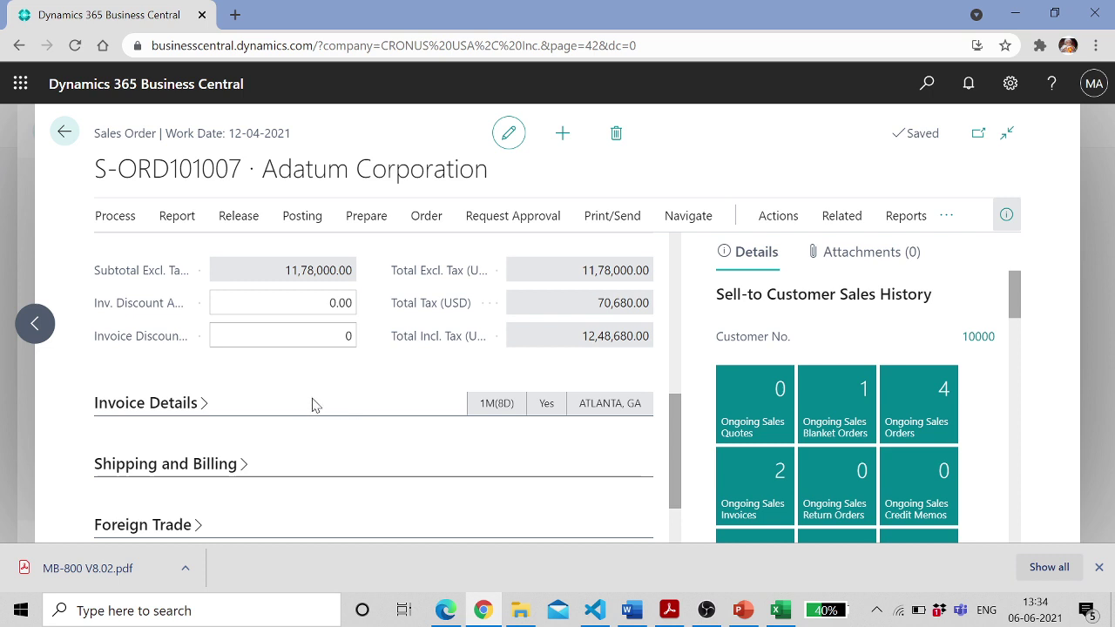
{"action": "scroll", "coordinate": [274, 398], "scroll_direction": "up", "scroll_amount": 6}
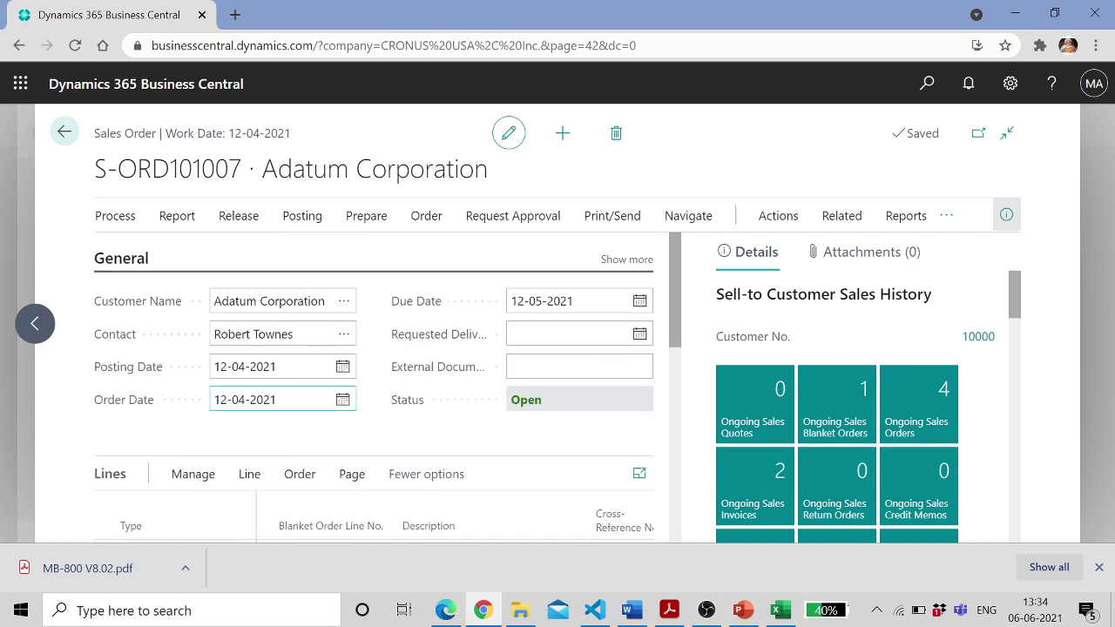
{"action": "key", "text": "shift+Tab"}
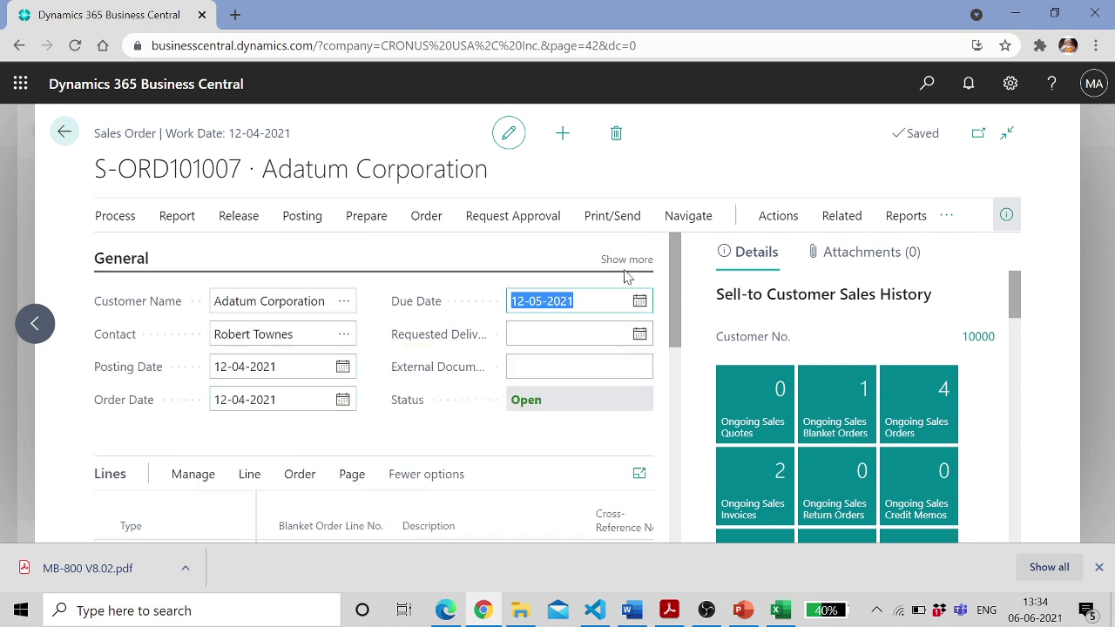
Expand the General and Invoice Details sections and check the due date calculation of payment terms 1M(8D)
{"action": "left_click", "coordinate": [627, 261]}
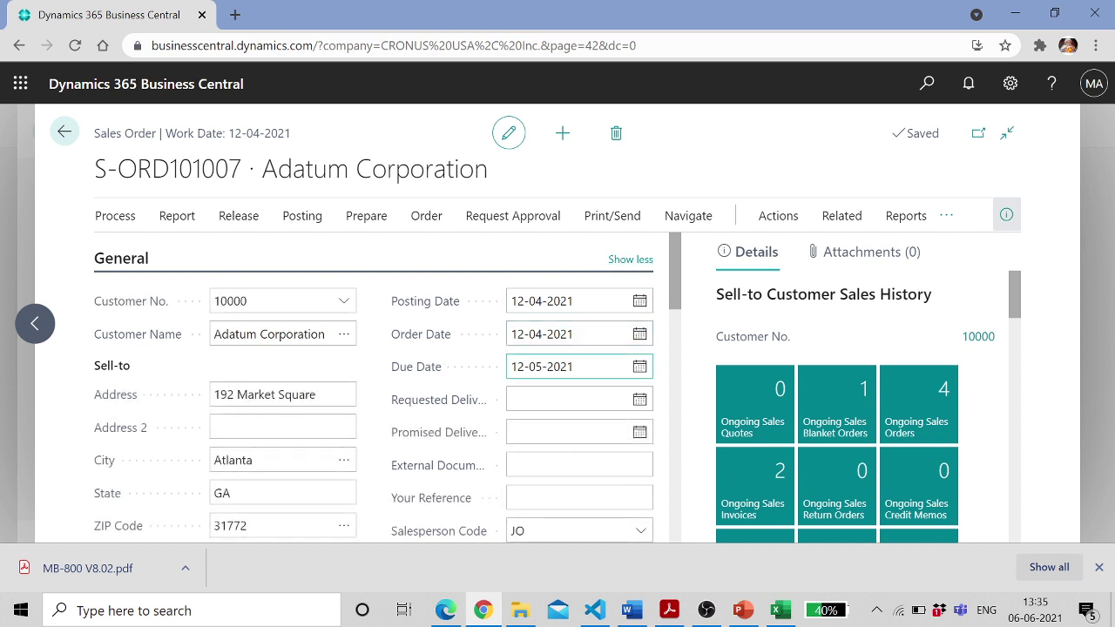
{"action": "scroll", "coordinate": [673, 310], "scroll_direction": "down", "scroll_amount": 1}
{"action": "left_click_drag", "start_coordinate": [673, 311], "coordinate": [627, 541]}
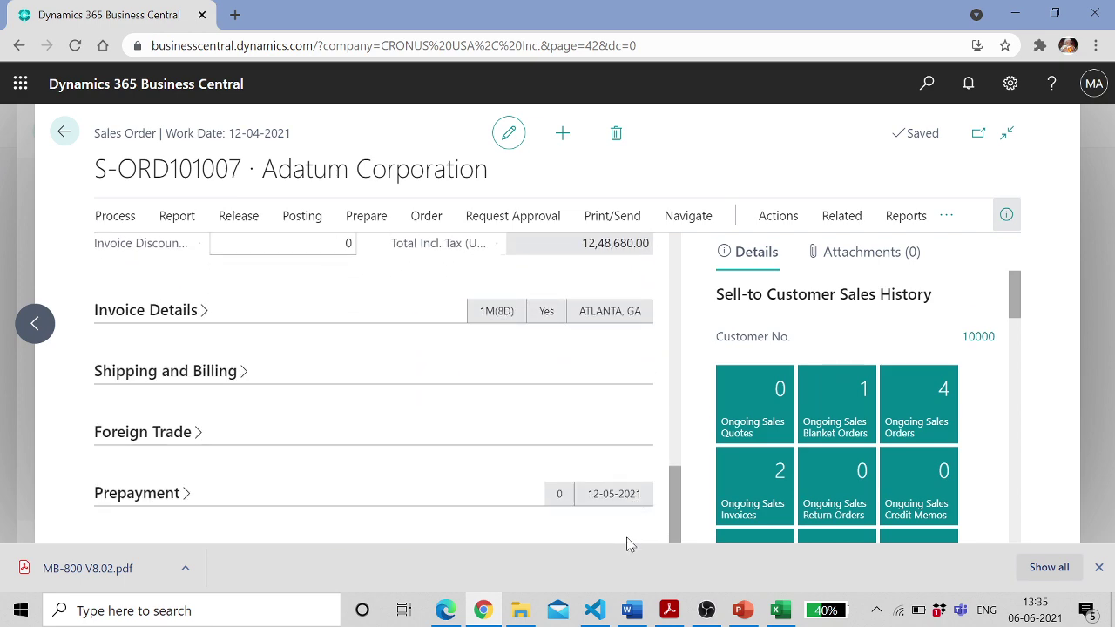
{"action": "left_click", "coordinate": [204, 312]}
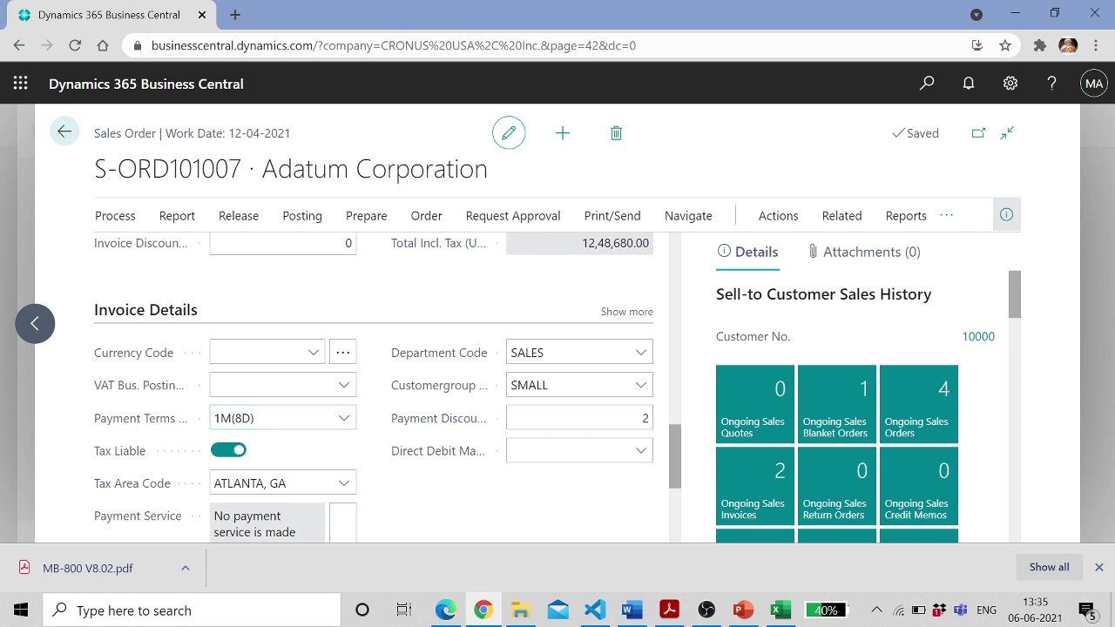
{"action": "left_click", "coordinate": [341, 423]}
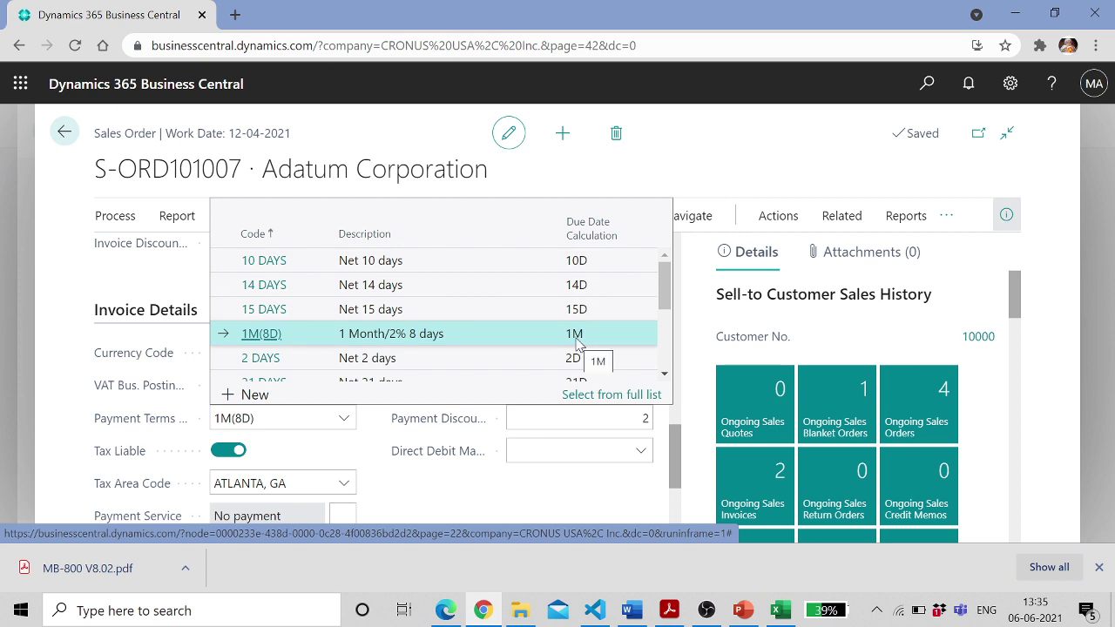
{"action": "left_click", "coordinate": [439, 486]}
{"action": "left_click_drag", "start_coordinate": [677, 471], "coordinate": [700, 251]}
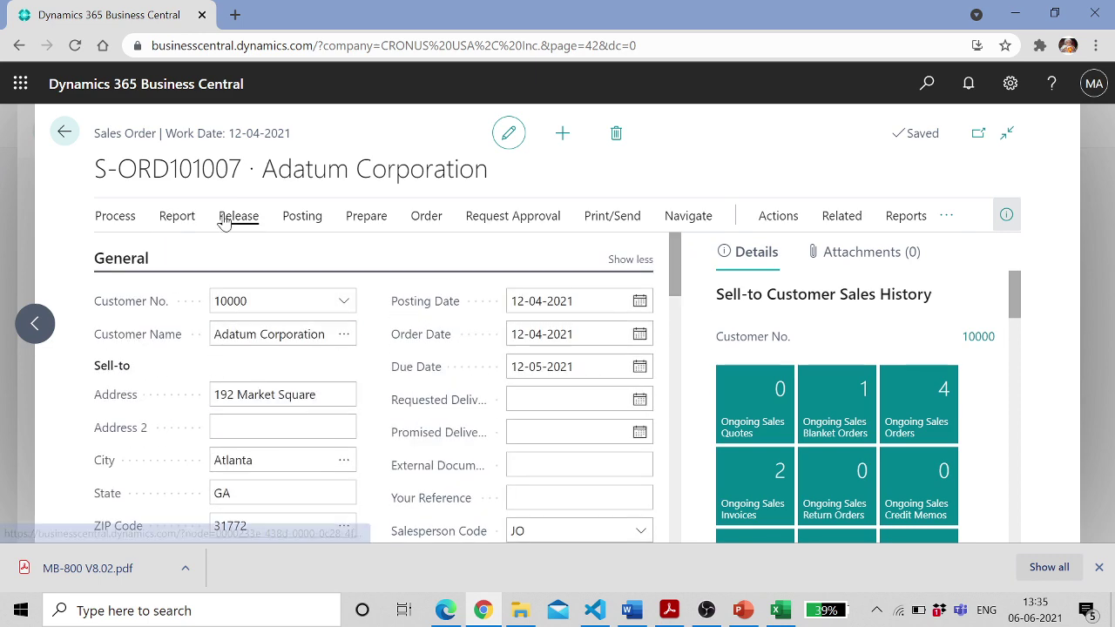
Try to post the sales order with the Ship and Invoice option
{"action": "left_click", "coordinate": [302, 218]}
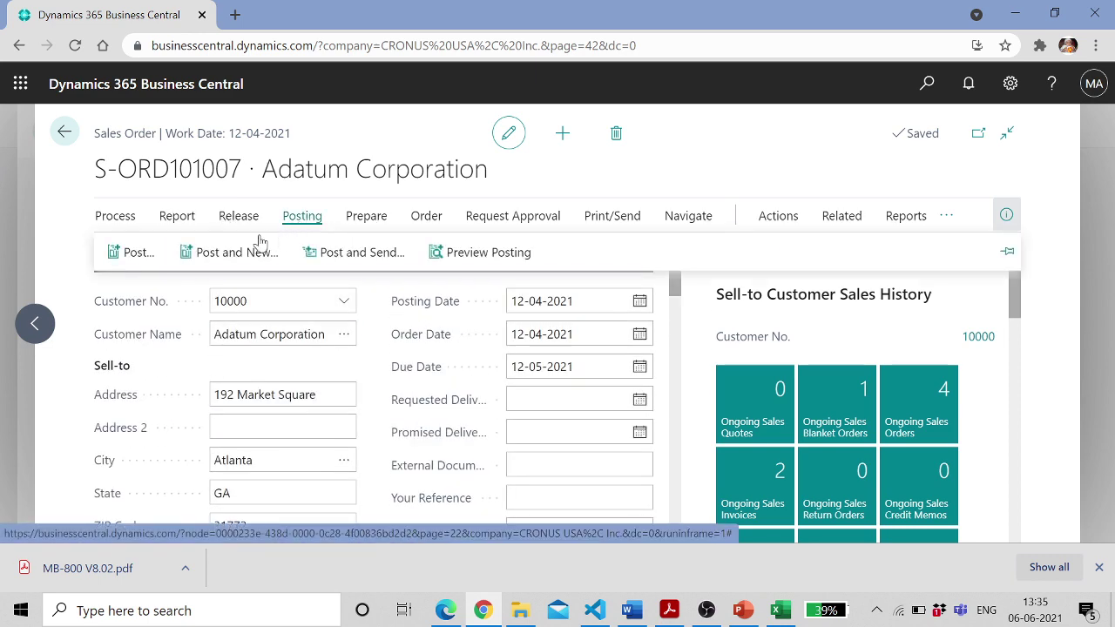
{"action": "left_click", "coordinate": [127, 258]}
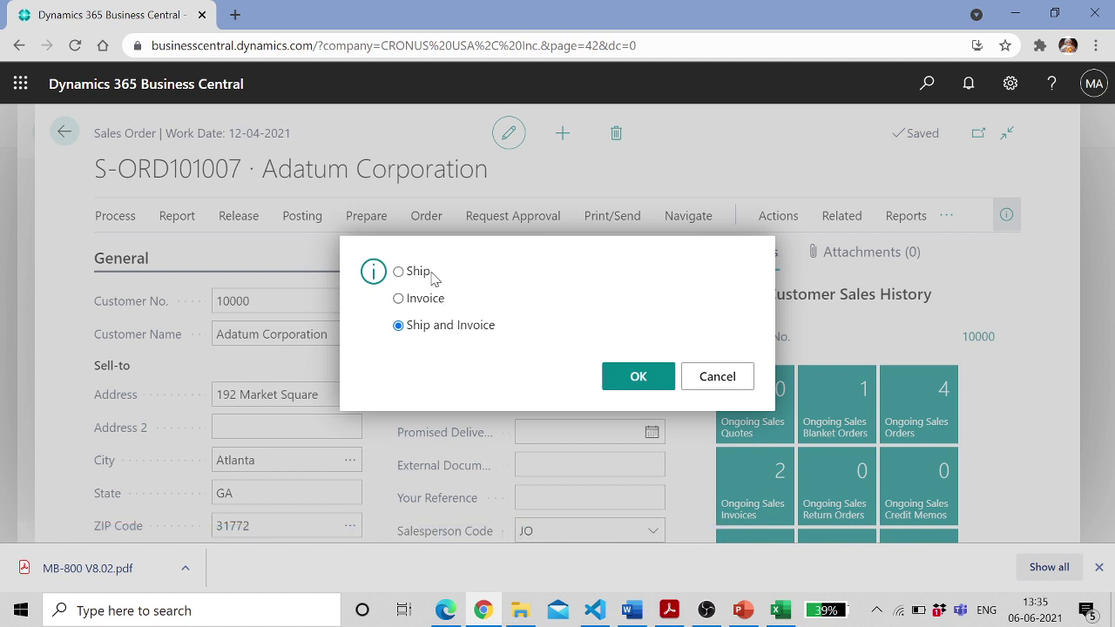
{"action": "left_click", "coordinate": [620, 379]}
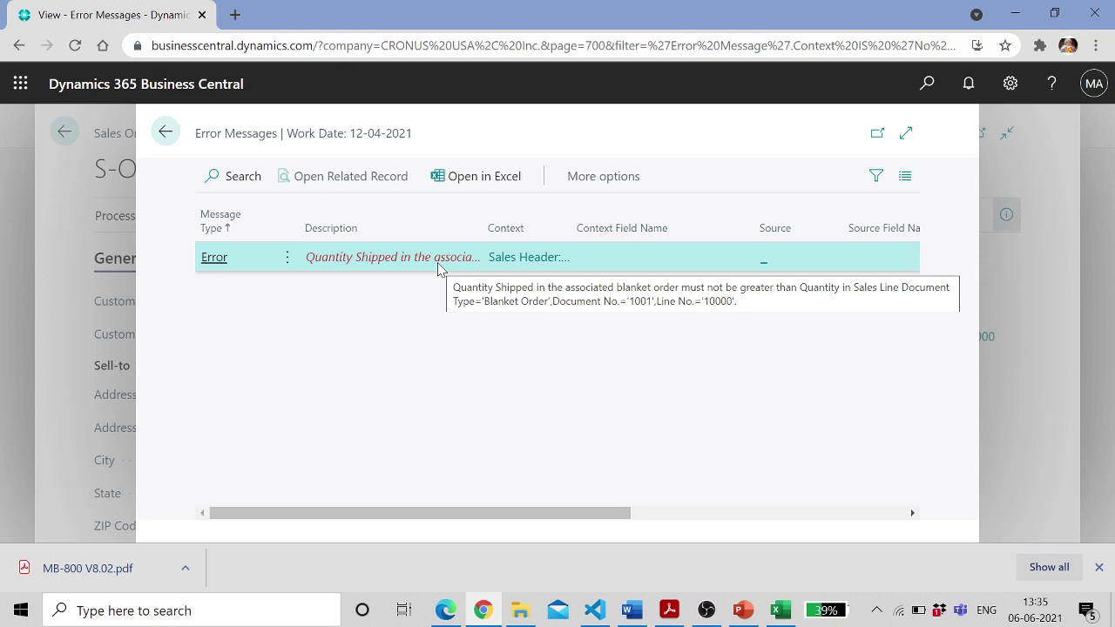
Close the error messages and set the first sales order line's quantity to 250
{"action": "left_click", "coordinate": [166, 132]}
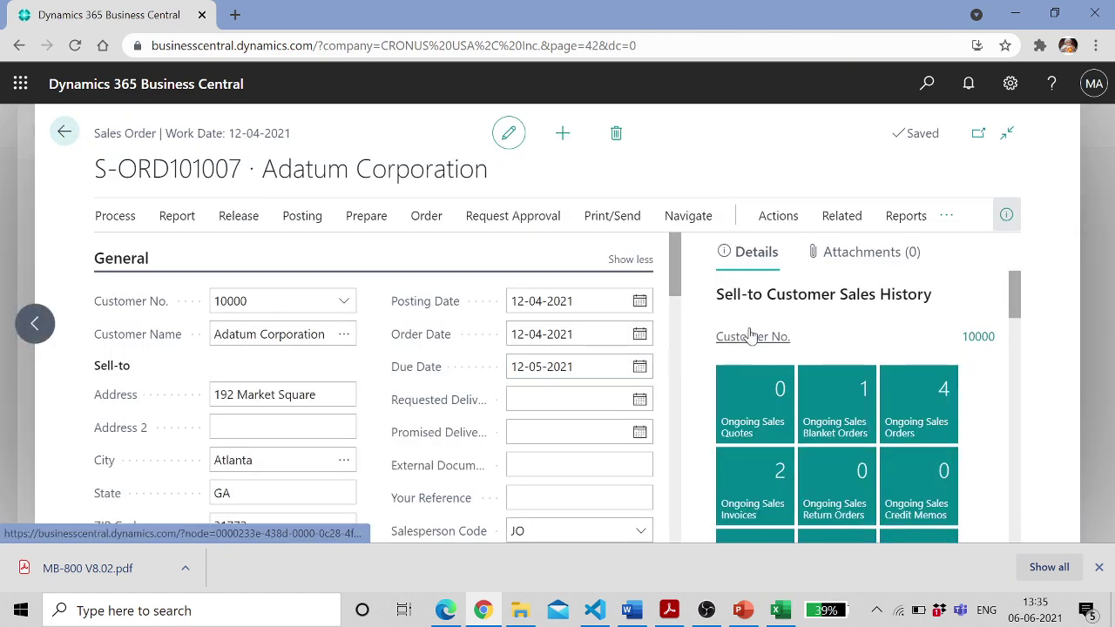
{"action": "left_click_drag", "start_coordinate": [679, 291], "coordinate": [658, 405]}
{"action": "left_click", "coordinate": [474, 384]}
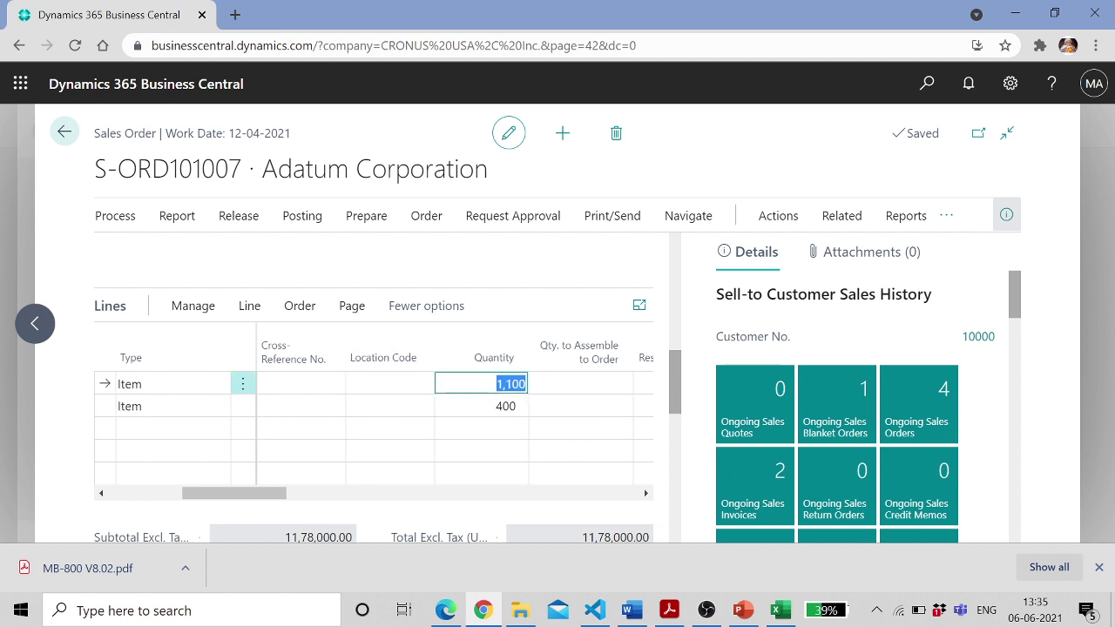
{"action": "type", "text": "2"}
{"action": "key", "text": "Tab"}
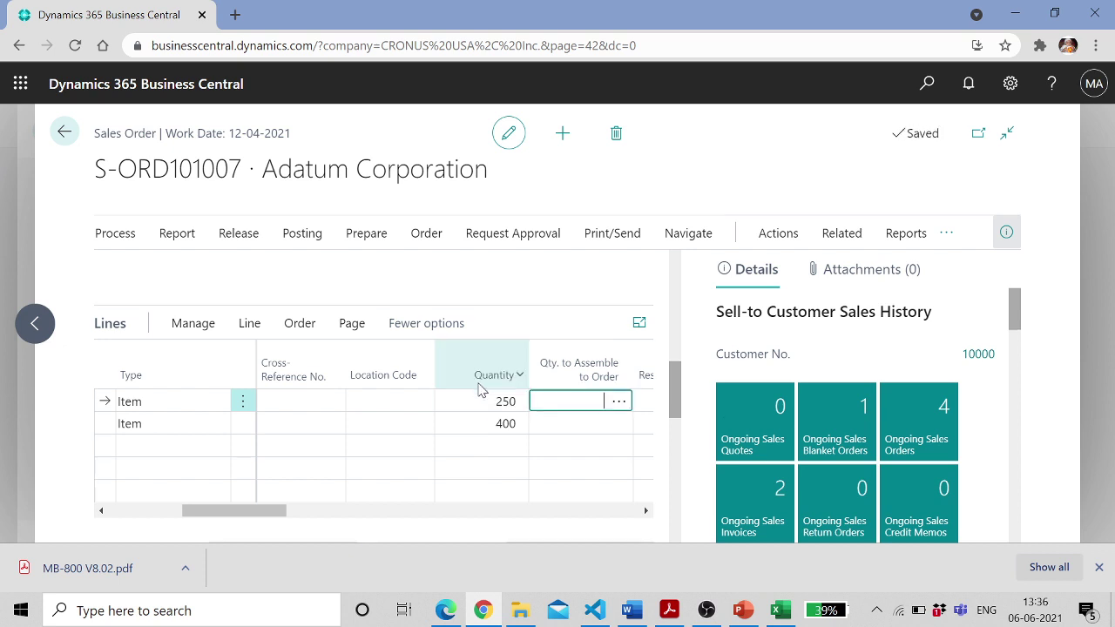
{"action": "key", "text": "Tab"}
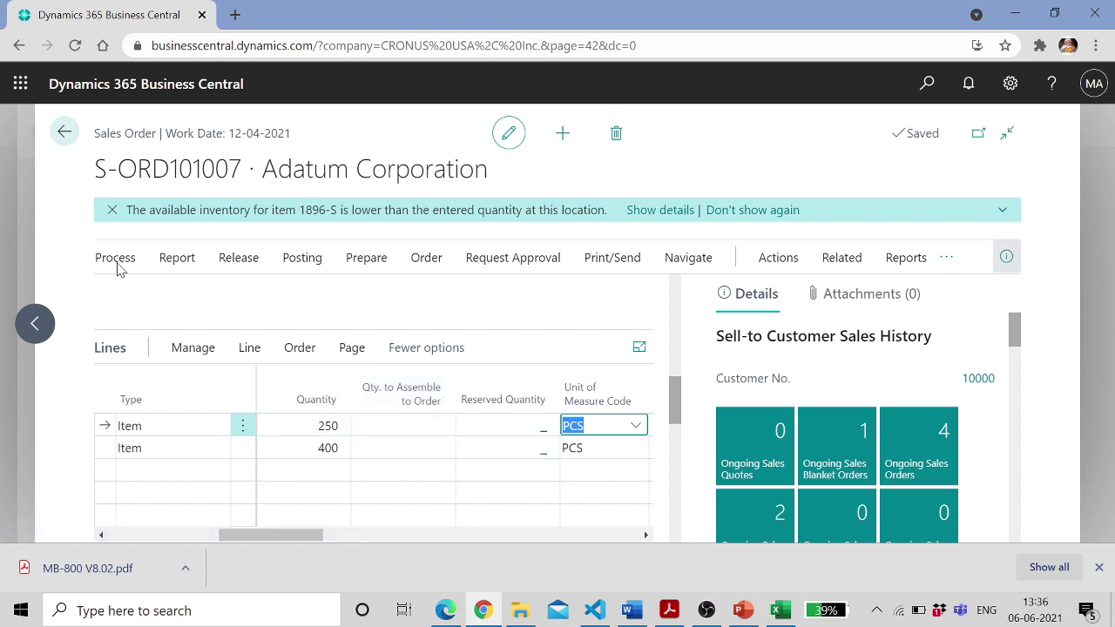
Post the sales order with the Ship option
{"action": "left_click", "coordinate": [302, 258]}
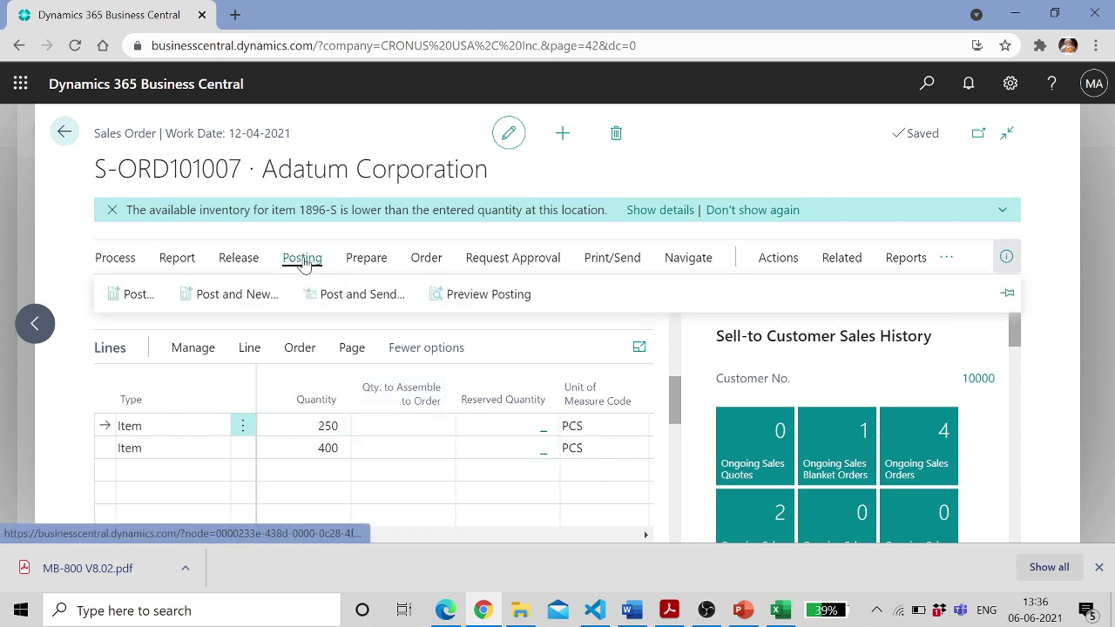
{"action": "left_click", "coordinate": [137, 295]}
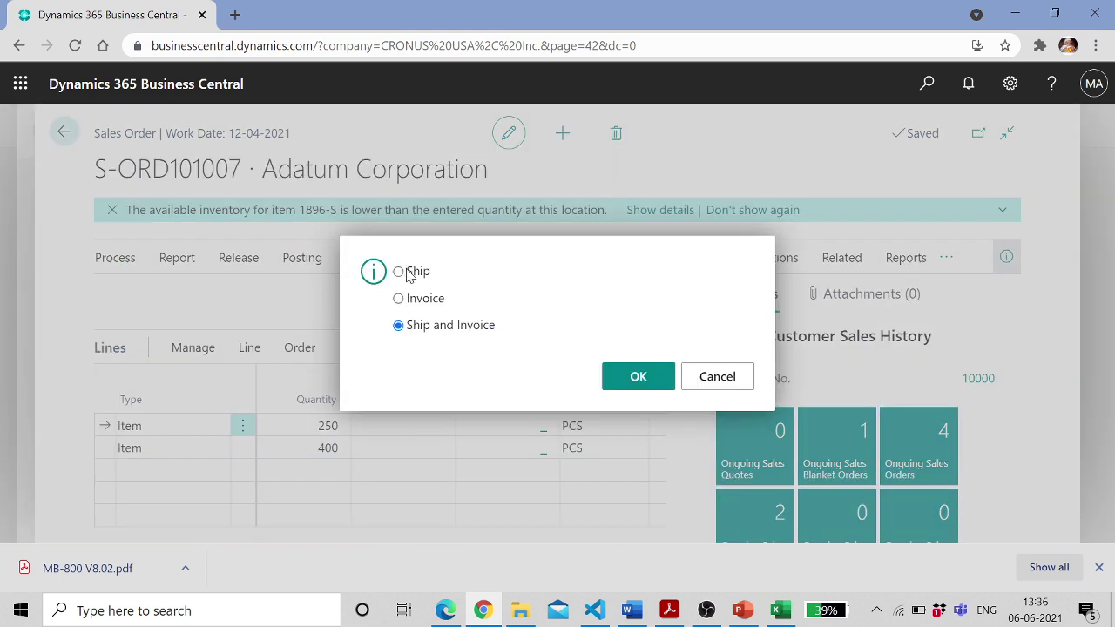
{"action": "left_click", "coordinate": [638, 380]}
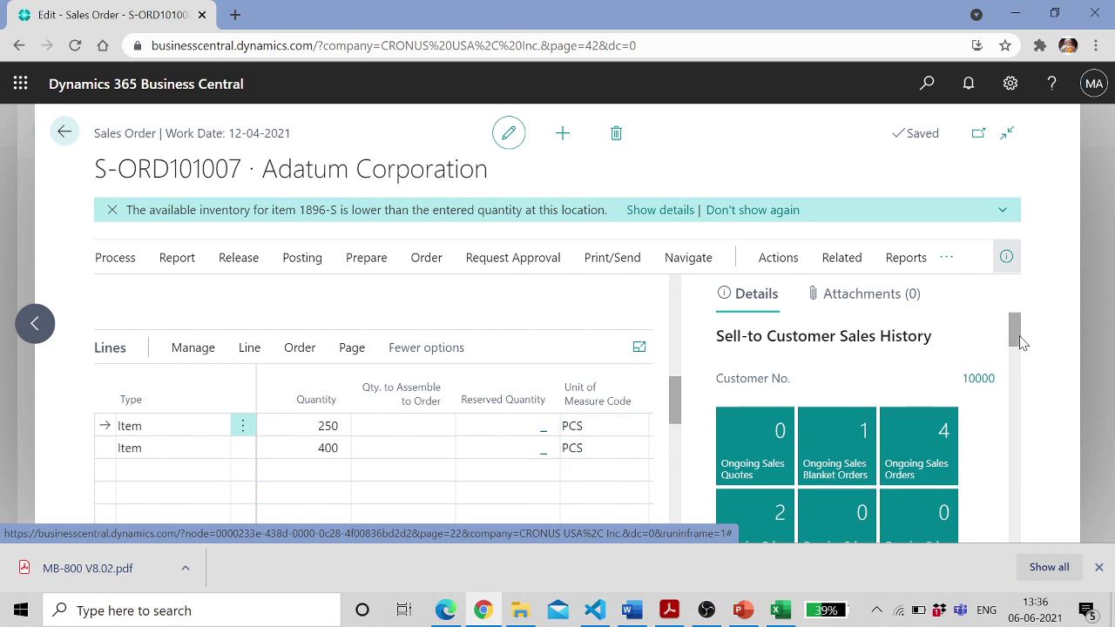
Check the shipped, to-invoice and invoiced quantities on the sales order lines
{"action": "left_click_drag", "start_coordinate": [1021, 342], "coordinate": [1021, 346]}
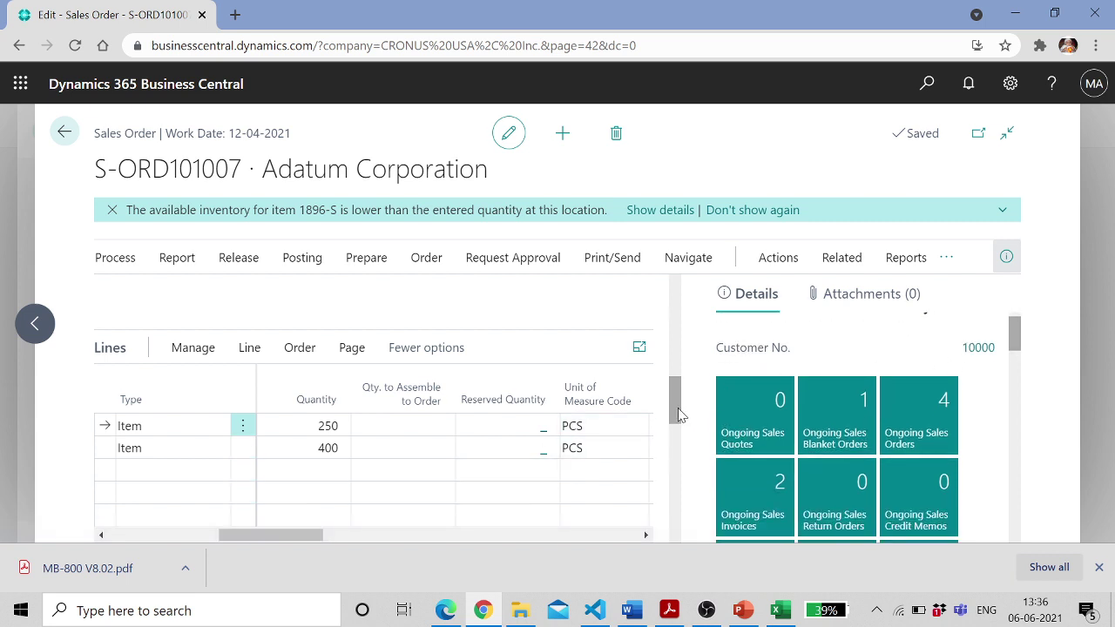
{"action": "scroll", "coordinate": [680, 416], "scroll_direction": "down", "scroll_amount": 1}
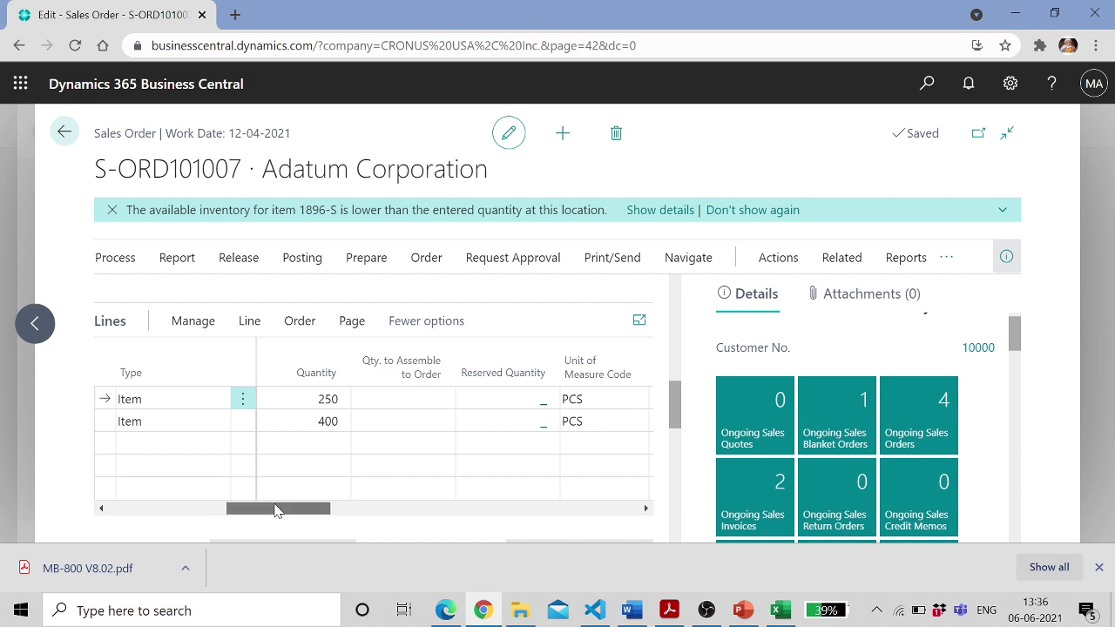
{"action": "left_click_drag", "start_coordinate": [275, 511], "coordinate": [442, 520]}
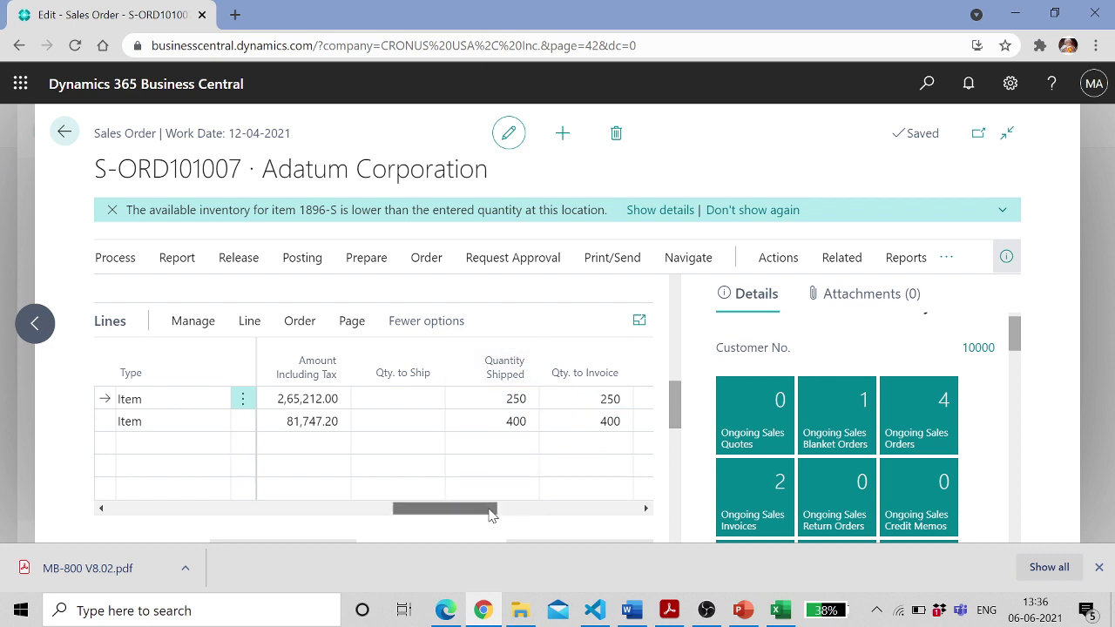
{"action": "left_click_drag", "start_coordinate": [488, 511], "coordinate": [511, 514]}
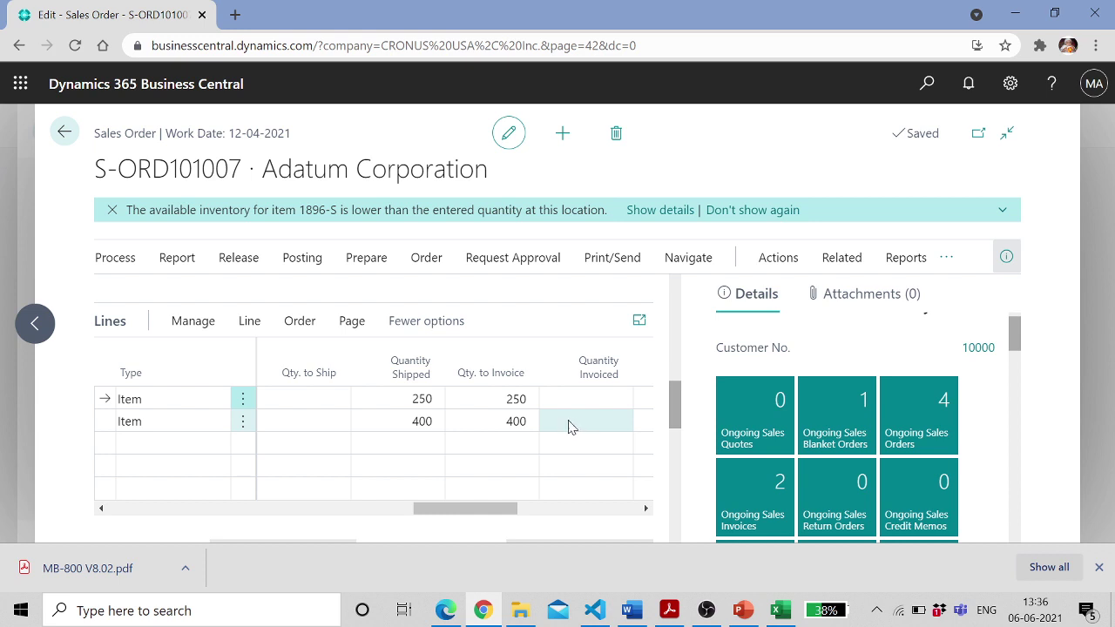
{"action": "left_click", "coordinate": [418, 263]}
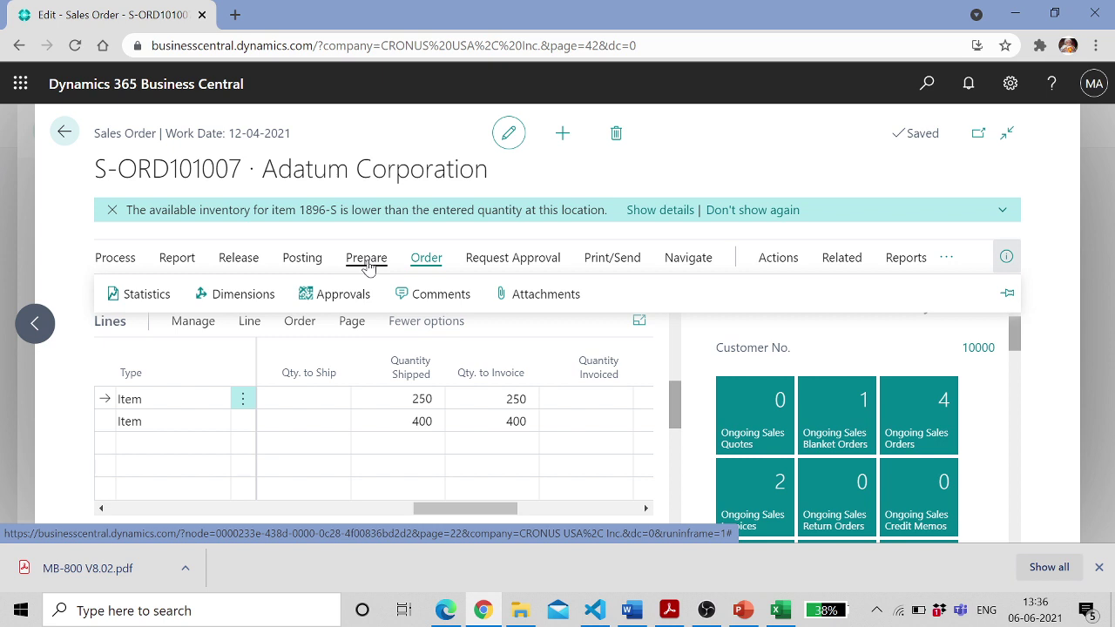
{"action": "left_click", "coordinate": [694, 263]}
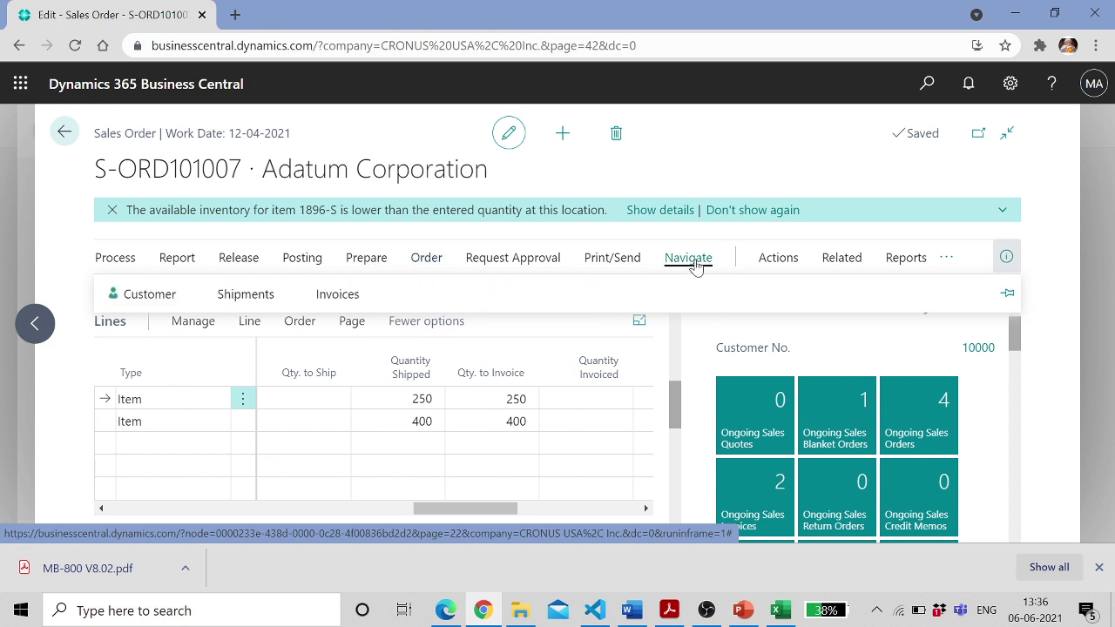
{"action": "left_click", "coordinate": [784, 268]}
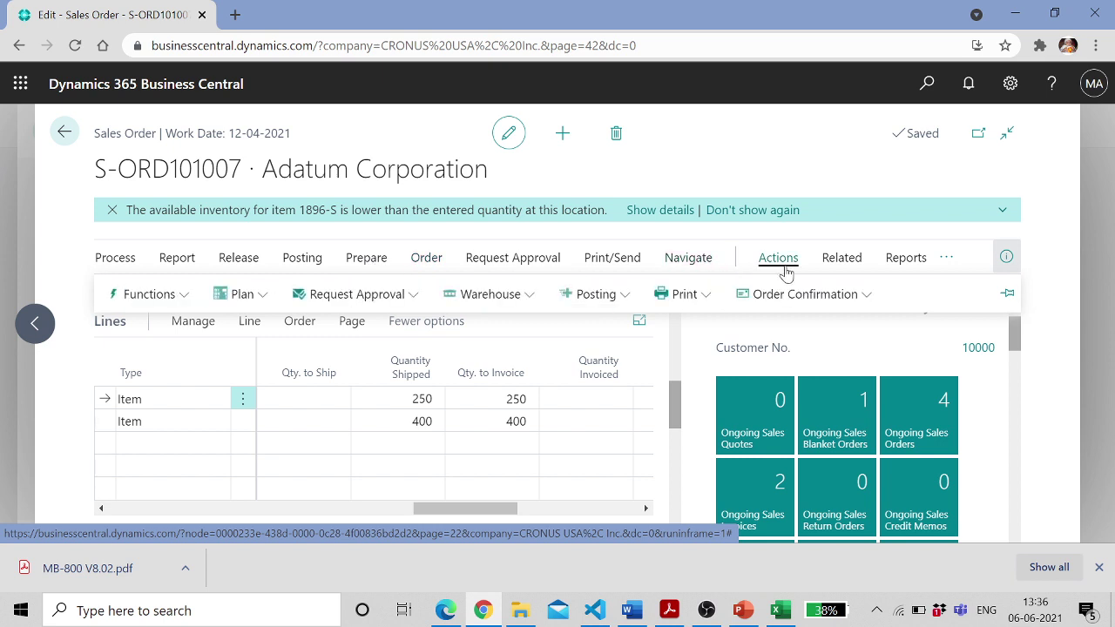
{"action": "left_click", "coordinate": [188, 299]}
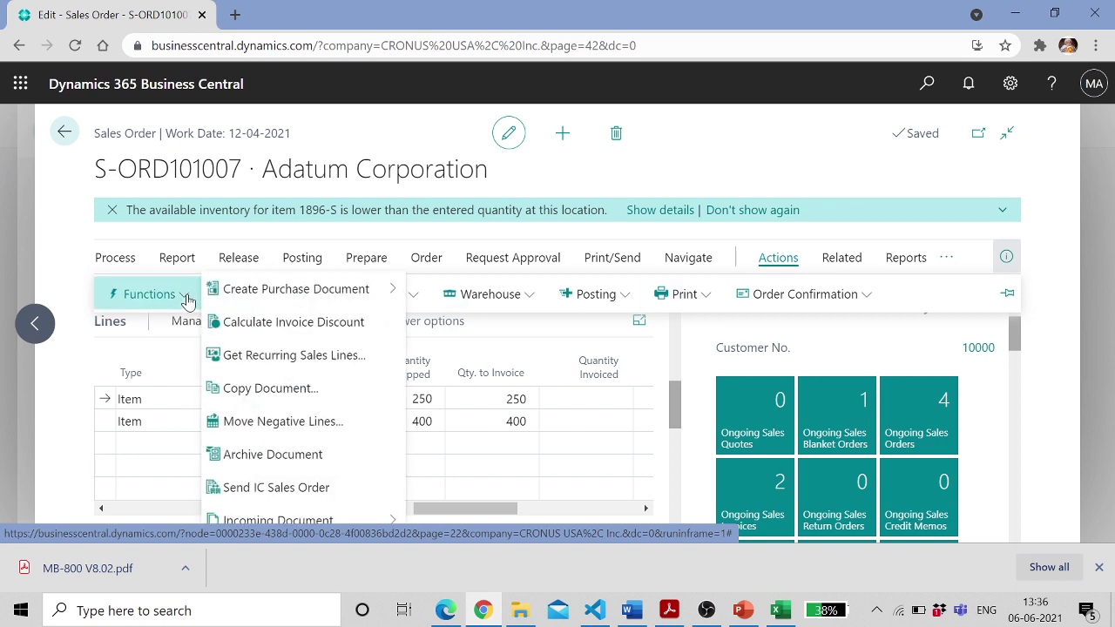
{"action": "left_click", "coordinate": [849, 261]}
{"action": "left_click", "coordinate": [842, 261]}
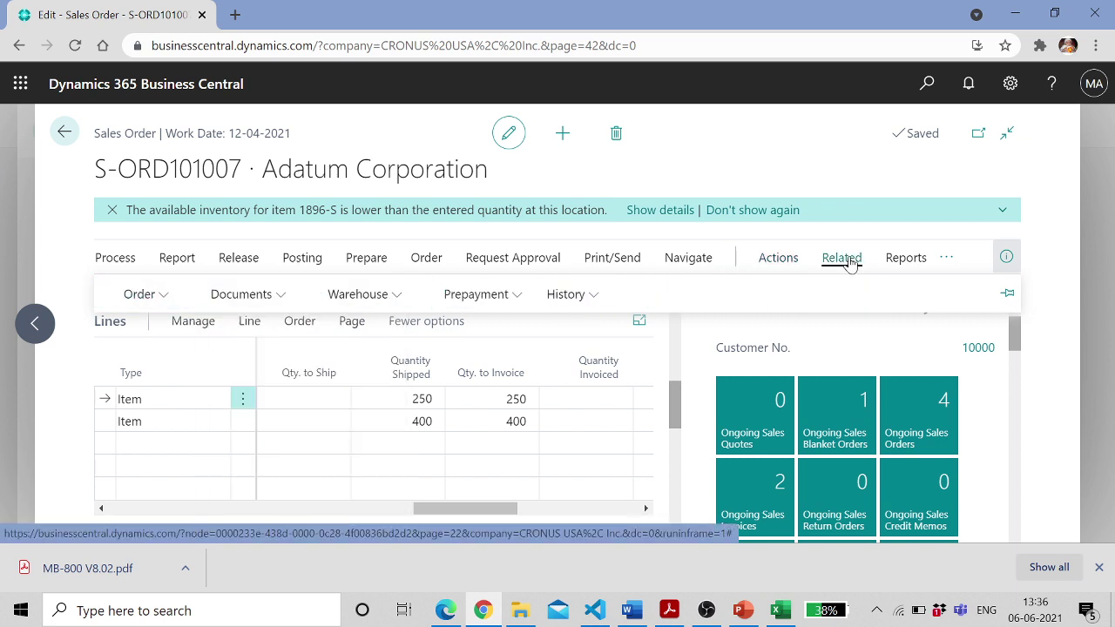
{"action": "left_click", "coordinate": [163, 296]}
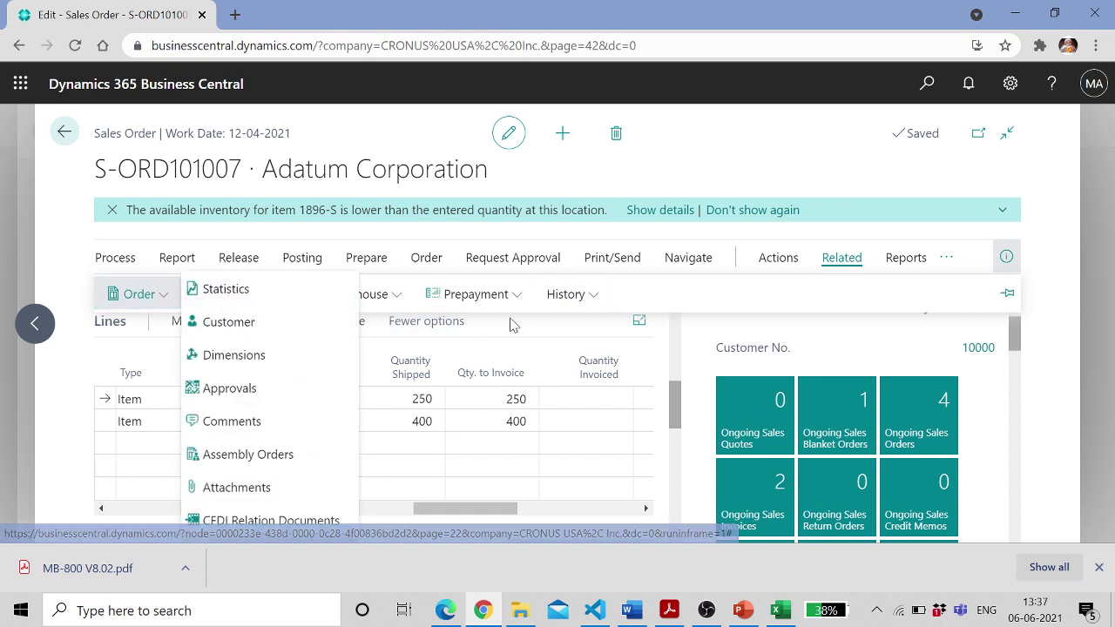
{"action": "left_click", "coordinate": [803, 144]}
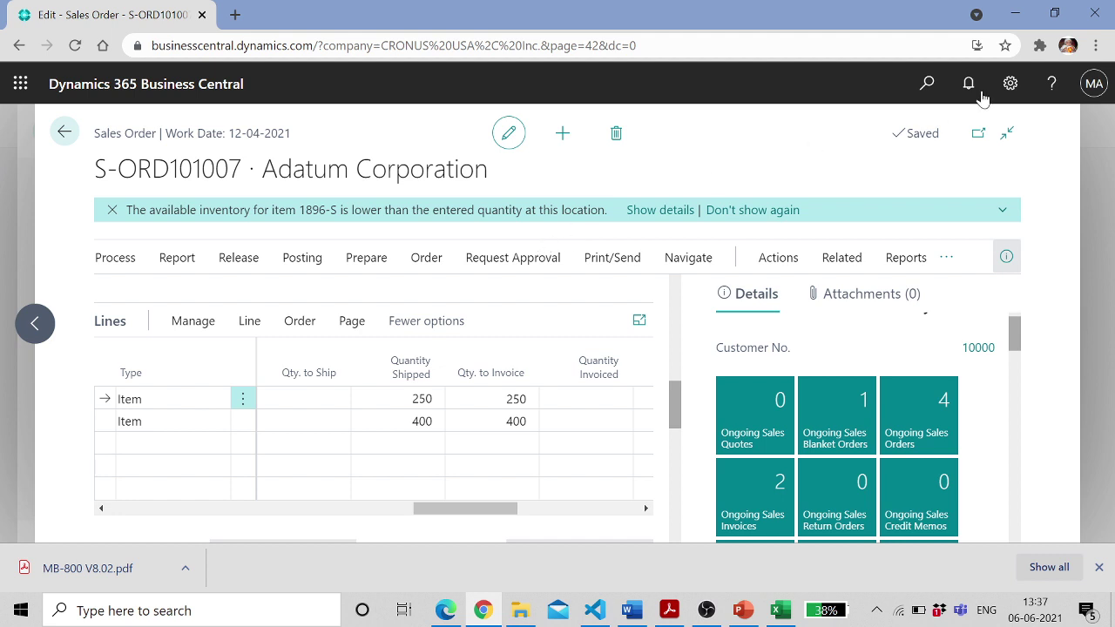
{"action": "left_click", "coordinate": [927, 86]}
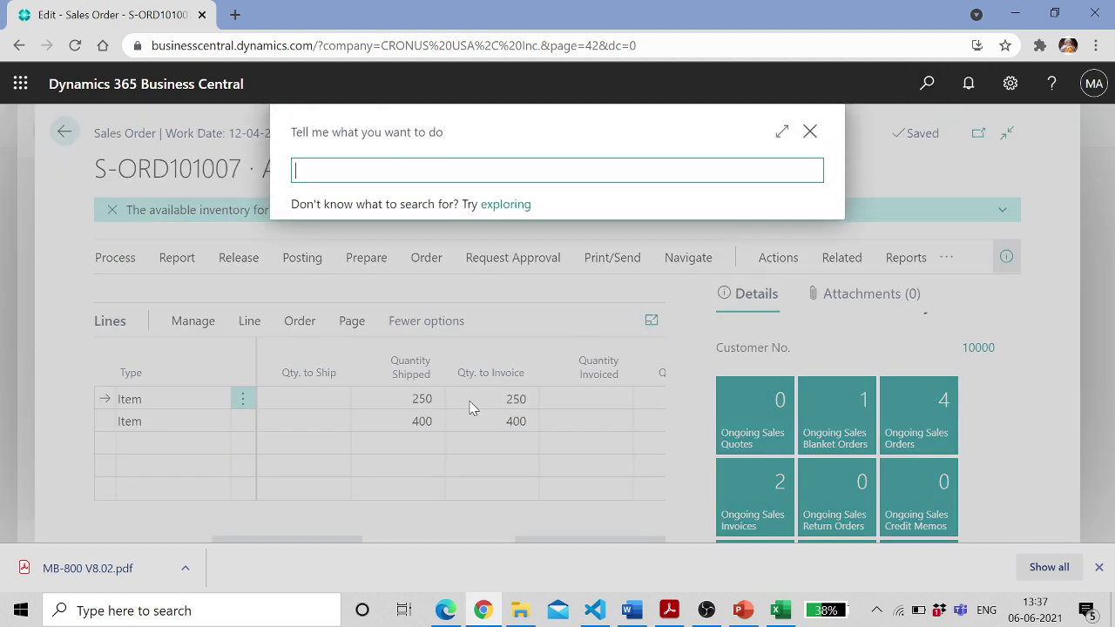
{"action": "left_click", "coordinate": [287, 397]}
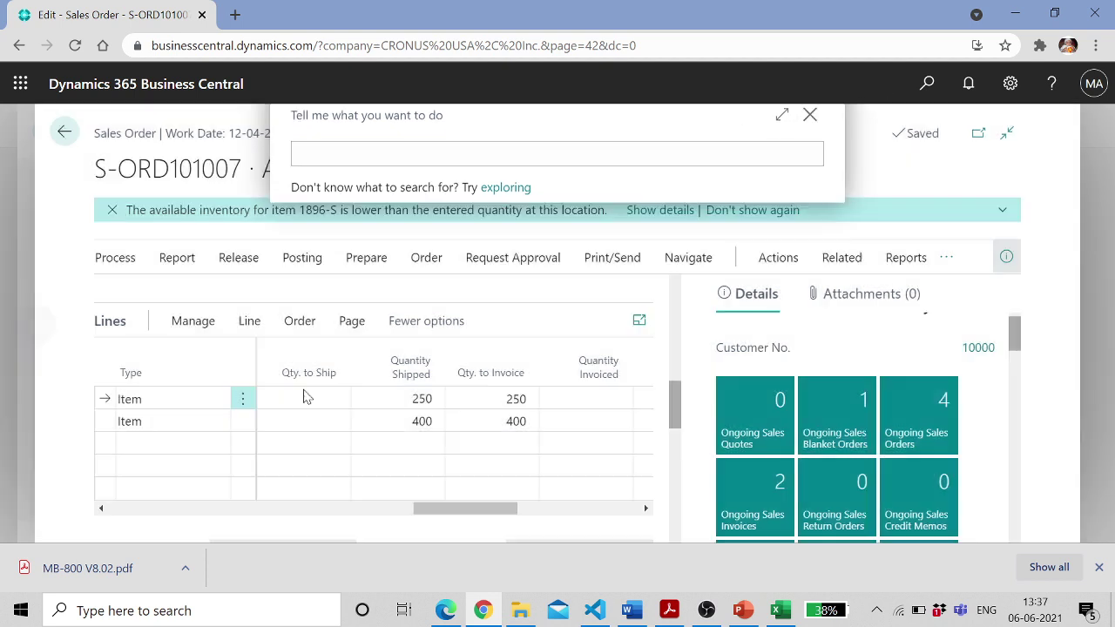
Open the blanket order linked to the first sales order line and check its lines' quantities to ship and shipped
{"action": "left_click", "coordinate": [249, 322]}
{"action": "left_click", "coordinate": [157, 359]}
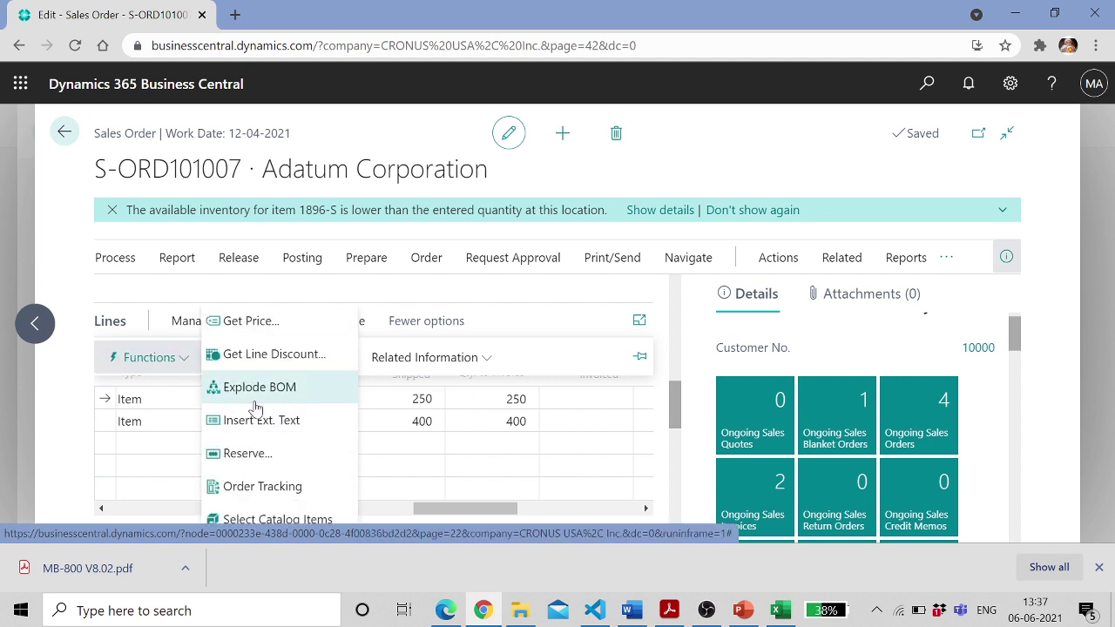
{"action": "left_click", "coordinate": [479, 364]}
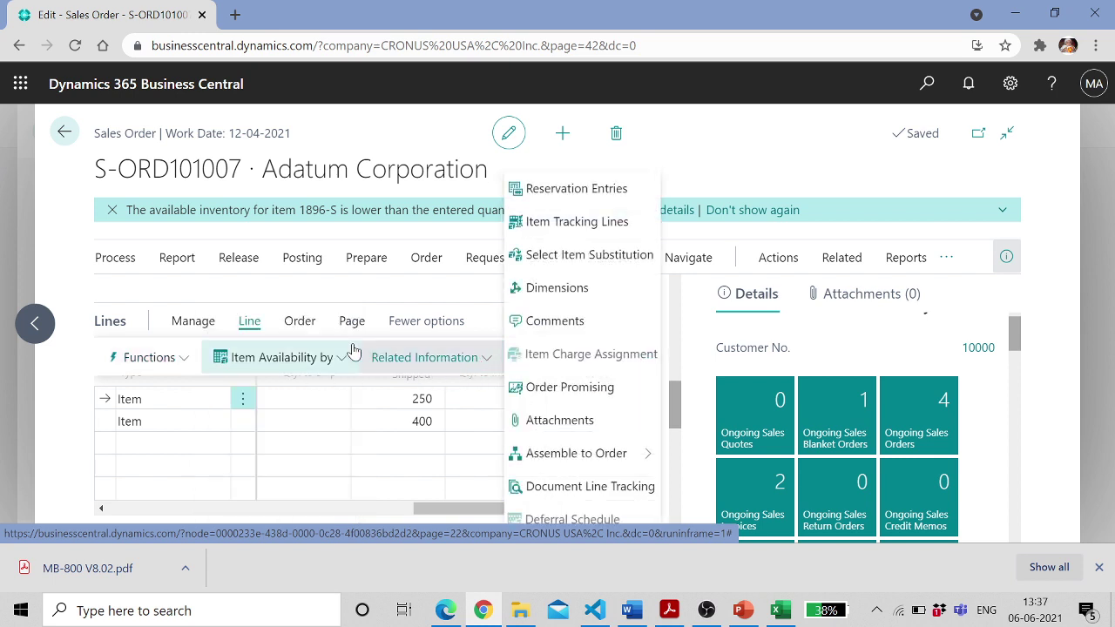
{"action": "left_click", "coordinate": [304, 327]}
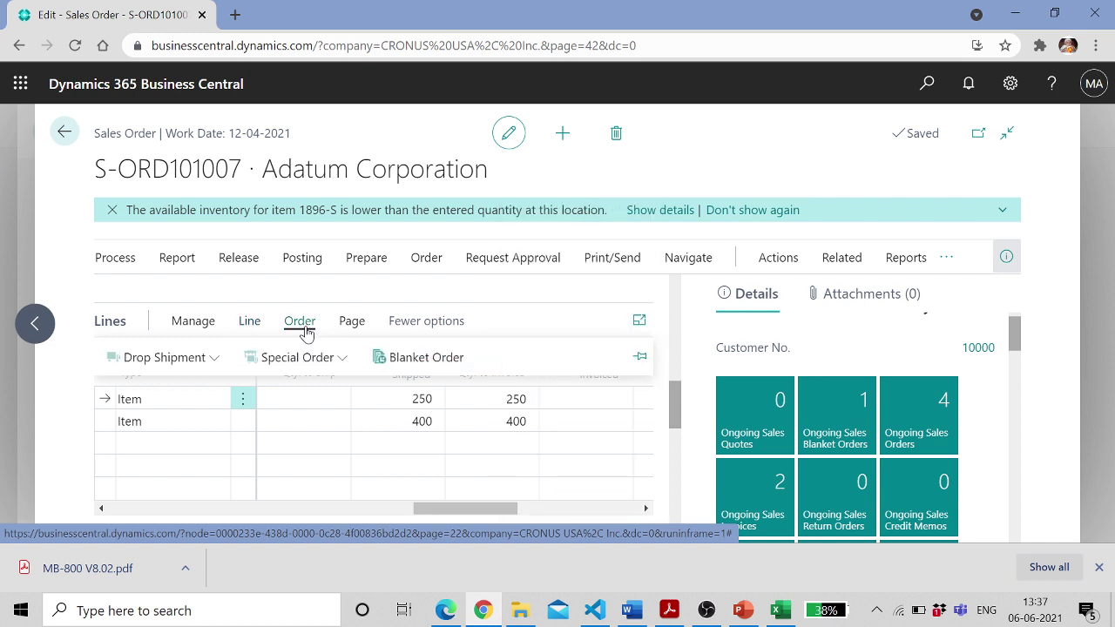
{"action": "left_click", "coordinate": [415, 360]}
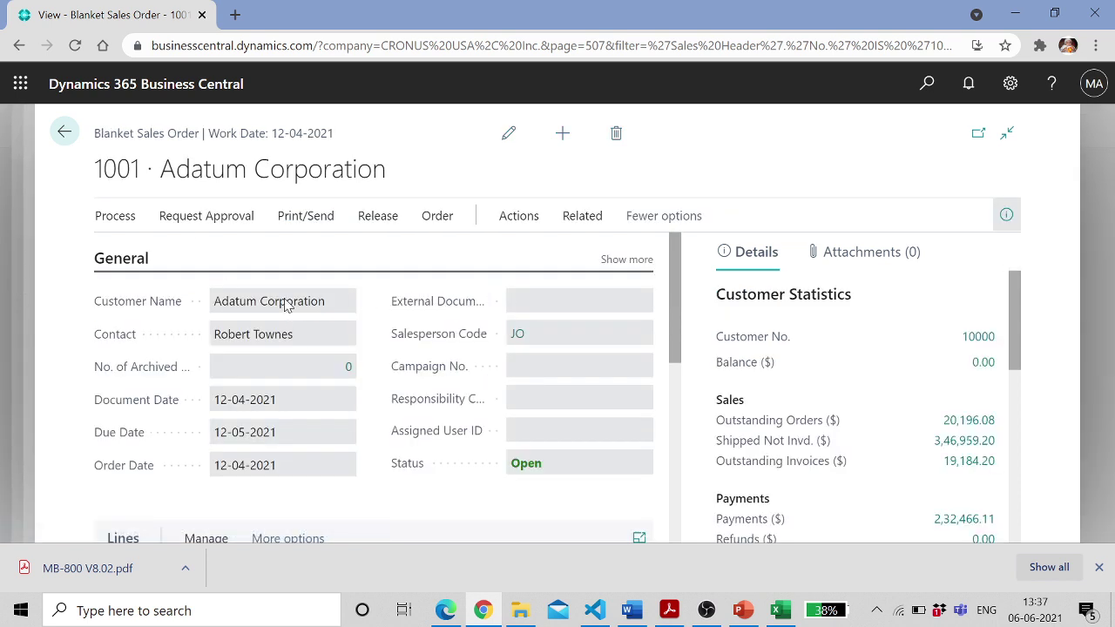
{"action": "scroll", "coordinate": [288, 304], "scroll_direction": "down", "scroll_amount": 3}
{"action": "left_click_drag", "start_coordinate": [291, 432], "coordinate": [526, 425]}
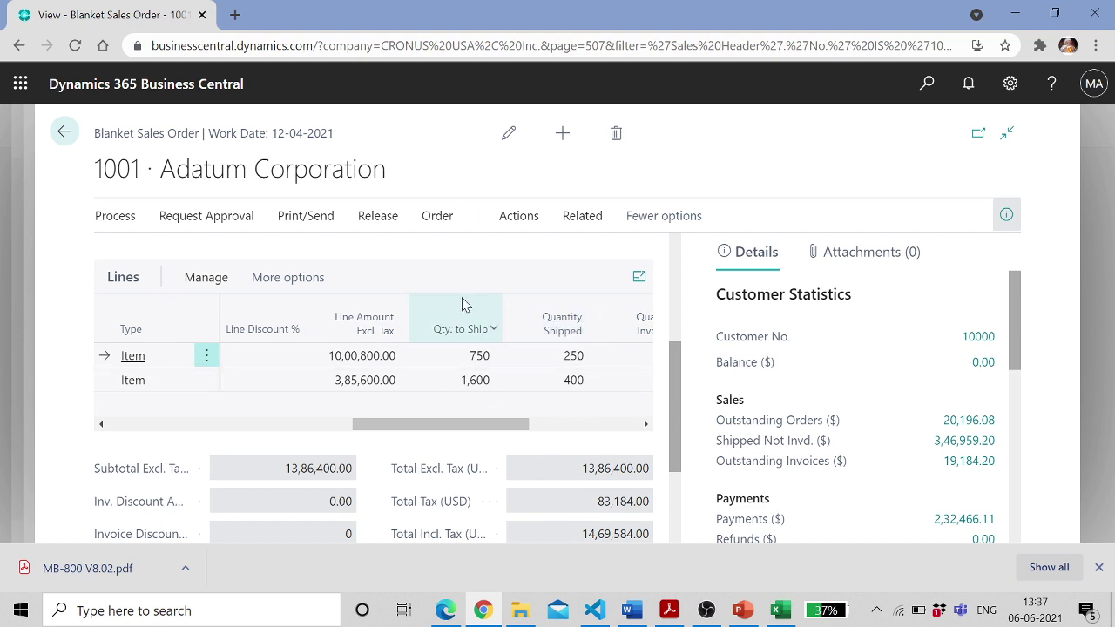
Return to the sales order and review its line details, totals and General section
{"action": "left_click", "coordinate": [64, 133]}
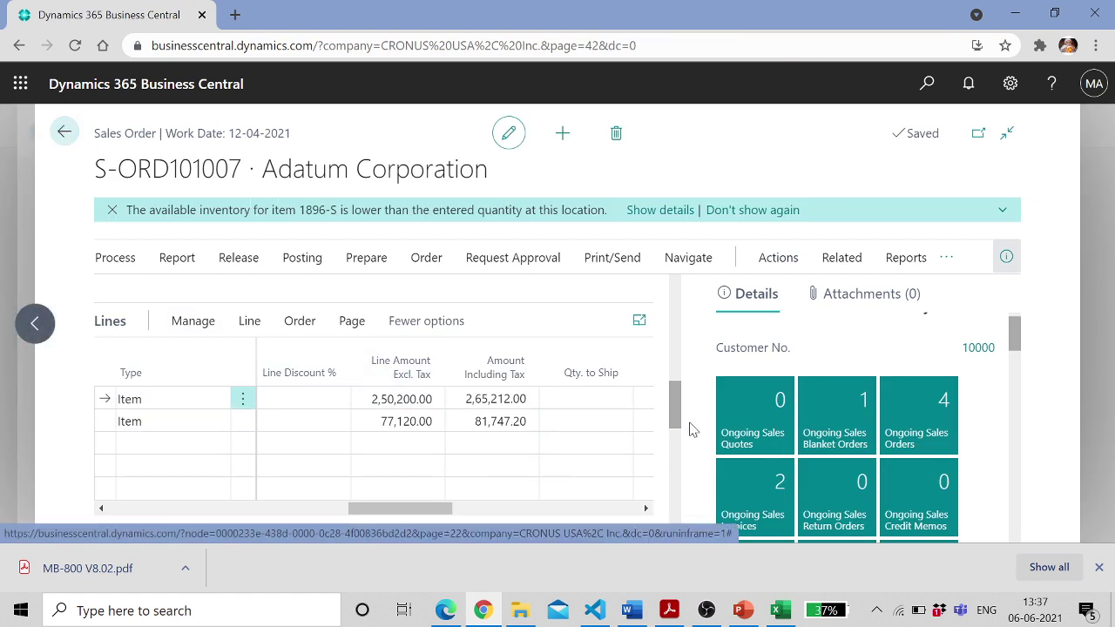
{"action": "scroll", "coordinate": [675, 409], "scroll_direction": "down", "scroll_amount": 2}
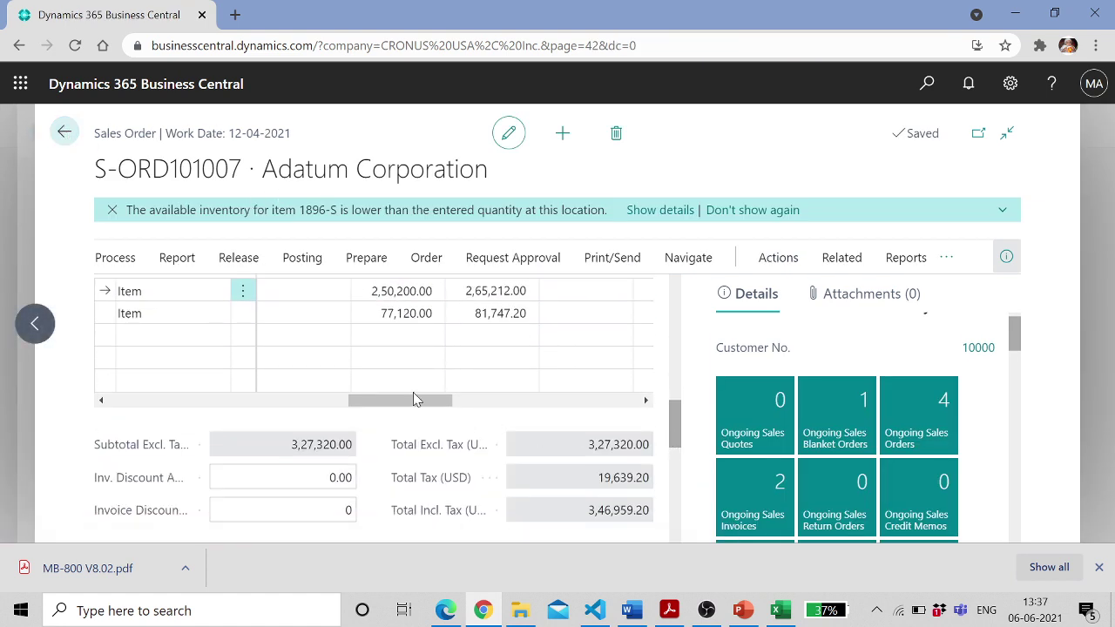
{"action": "left_click_drag", "start_coordinate": [416, 402], "coordinate": [545, 413]}
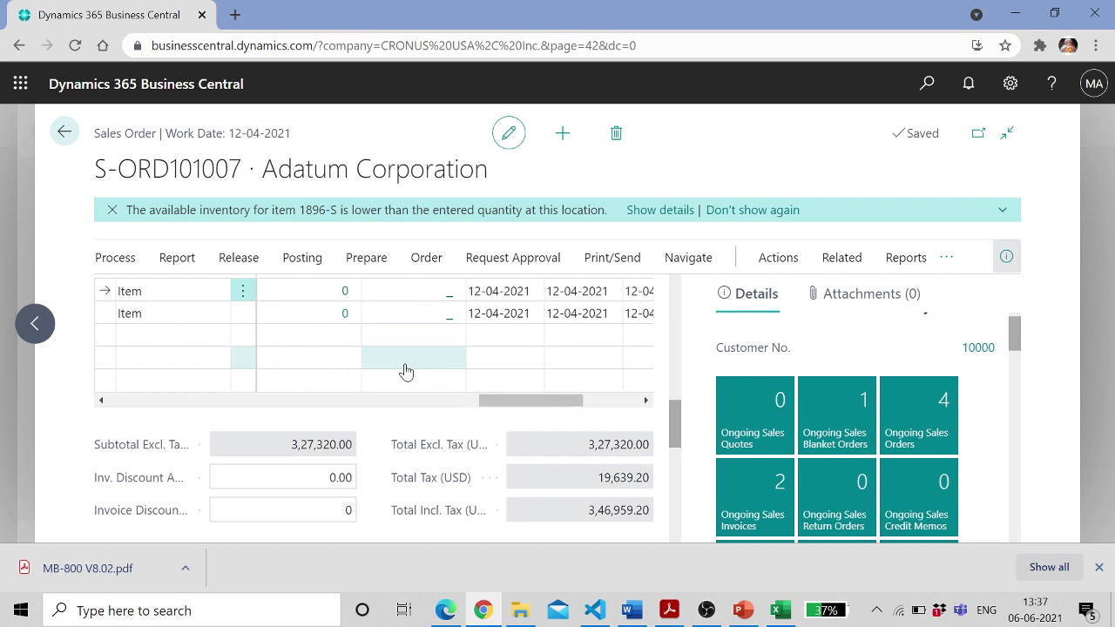
{"action": "left_click_drag", "start_coordinate": [675, 422], "coordinate": [678, 276]}
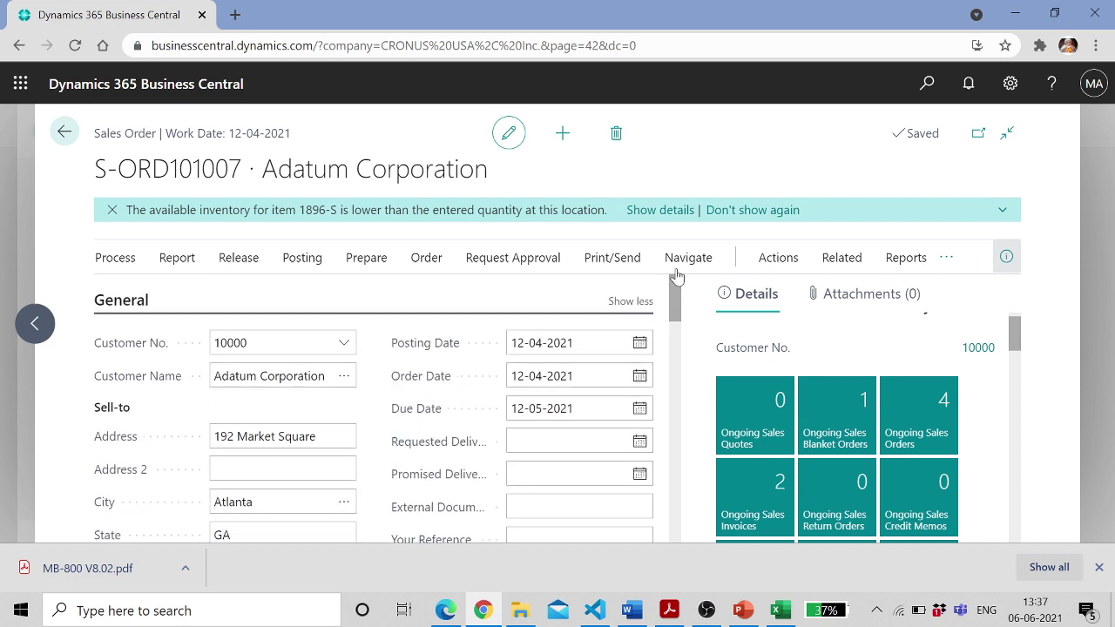
Look through the sales order's available commands for access to its posted shipments
{"action": "left_click", "coordinate": [427, 261]}
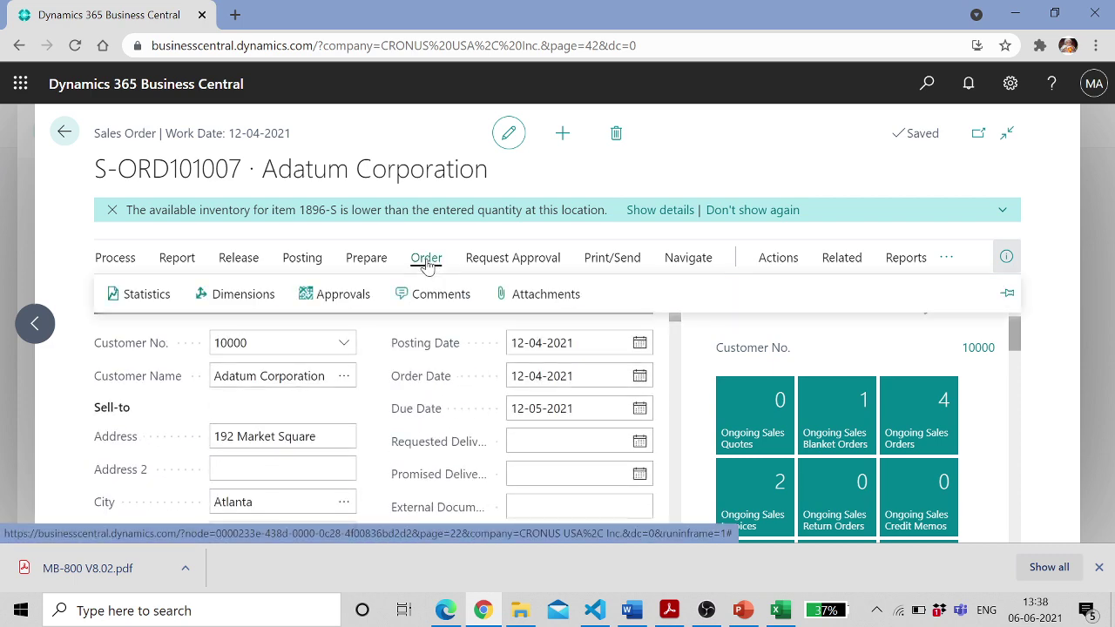
{"action": "left_click", "coordinate": [117, 258]}
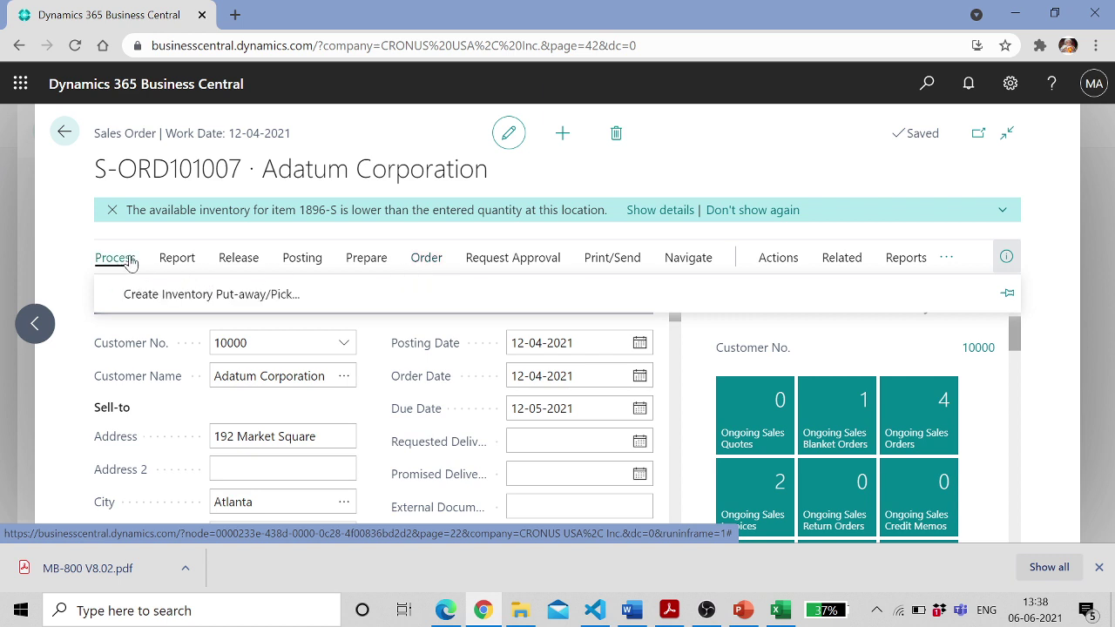
{"action": "left_click", "coordinate": [186, 268]}
{"action": "left_click", "coordinate": [230, 268]}
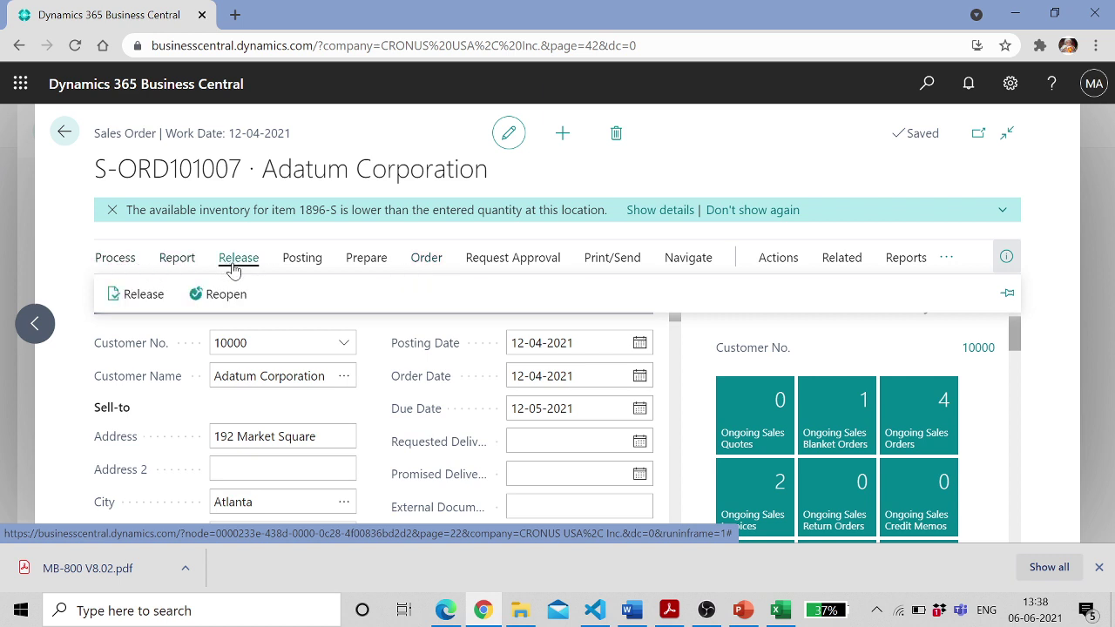
{"action": "left_click", "coordinate": [297, 267]}
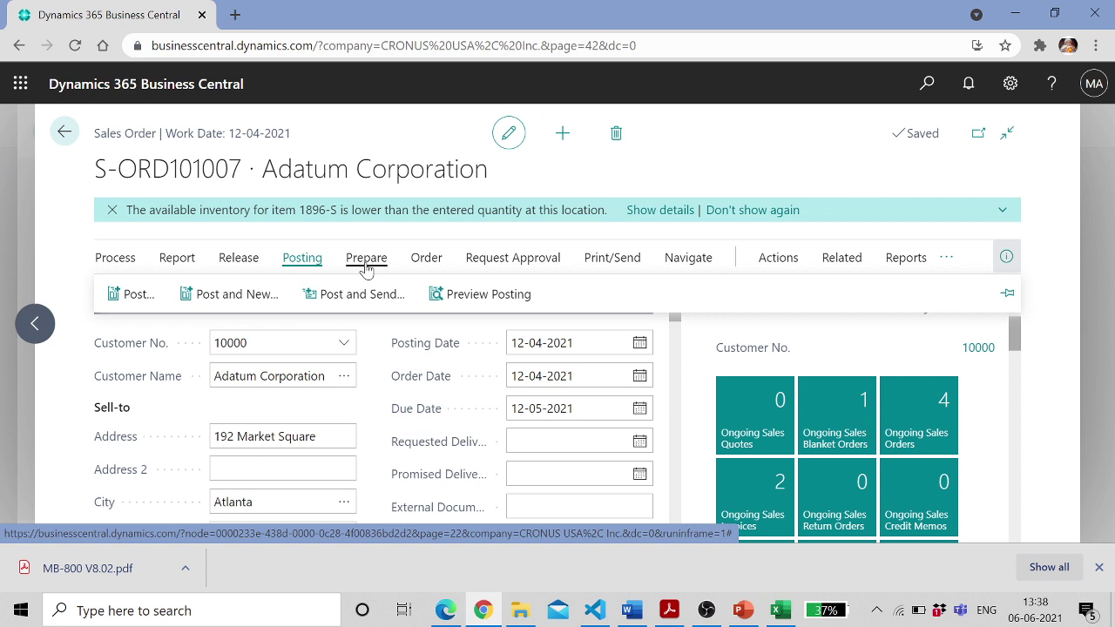
{"action": "left_click", "coordinate": [365, 268]}
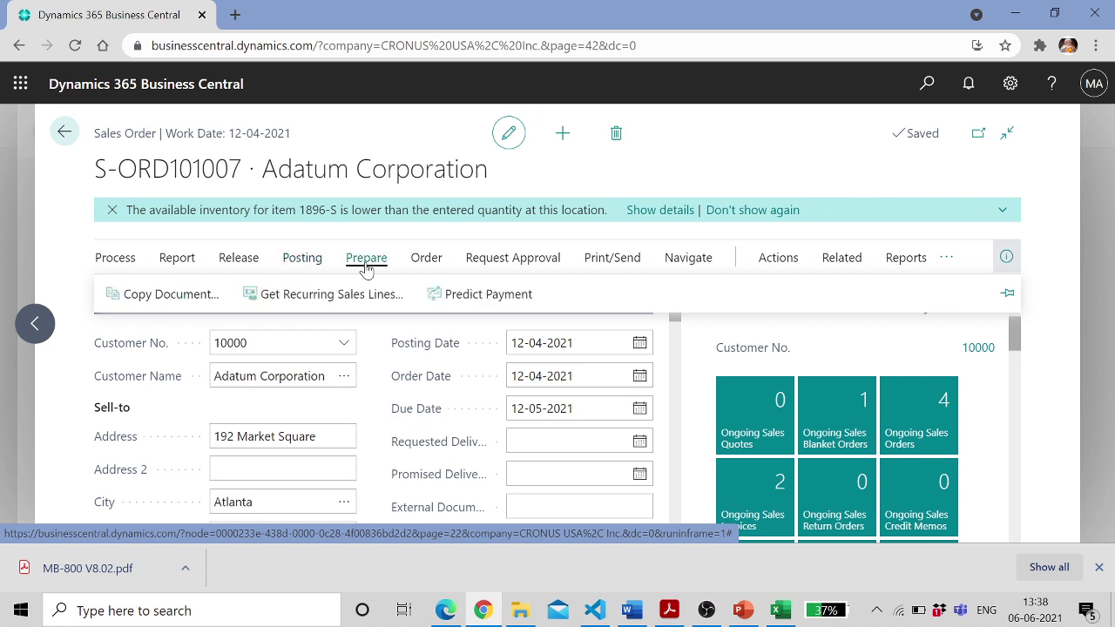
{"action": "left_click", "coordinate": [429, 266]}
{"action": "left_click", "coordinate": [506, 268]}
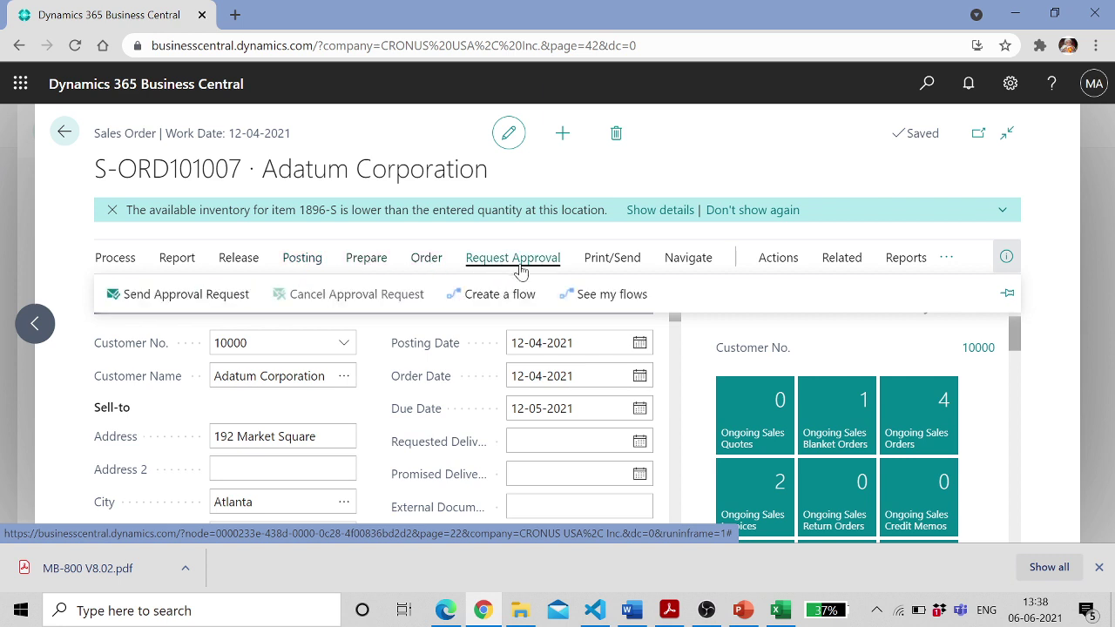
{"action": "left_click", "coordinate": [627, 270]}
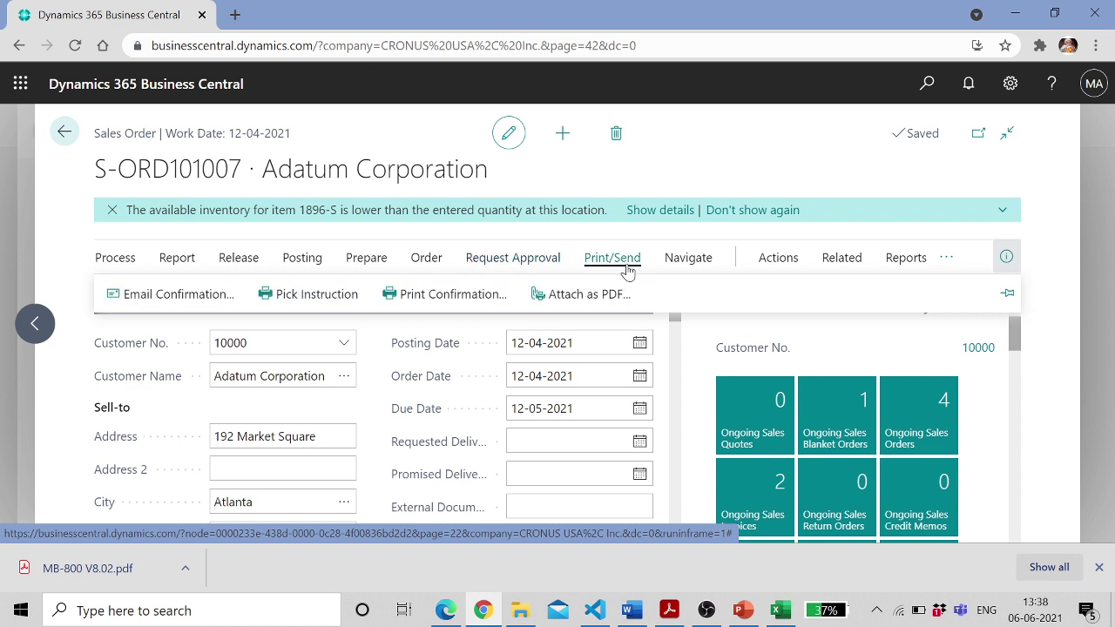
{"action": "left_click", "coordinate": [707, 261]}
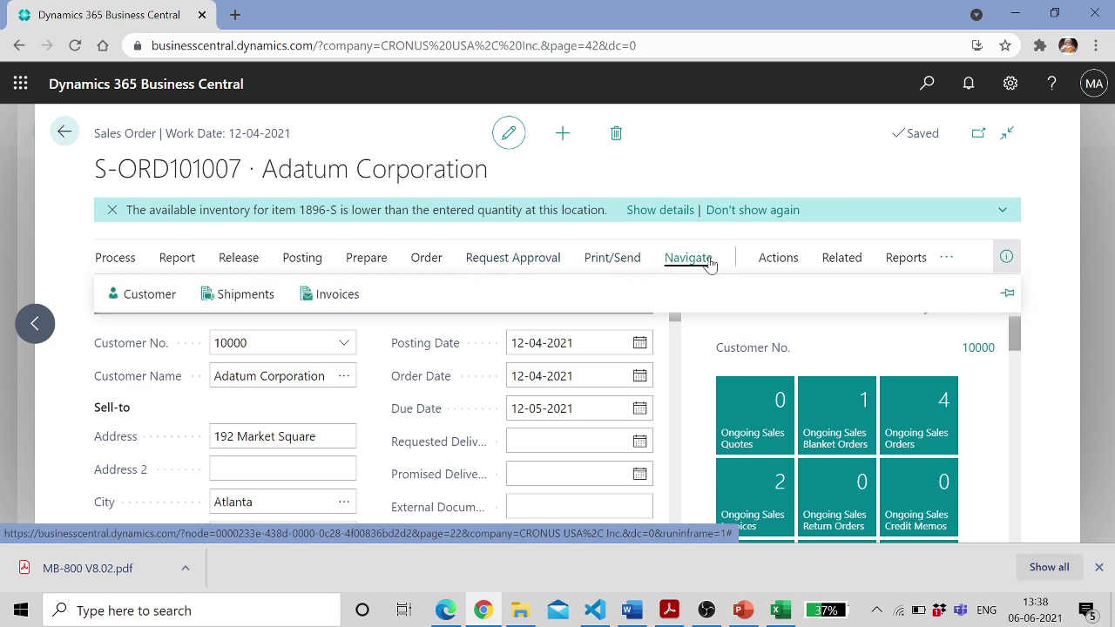
{"action": "left_click", "coordinate": [788, 261]}
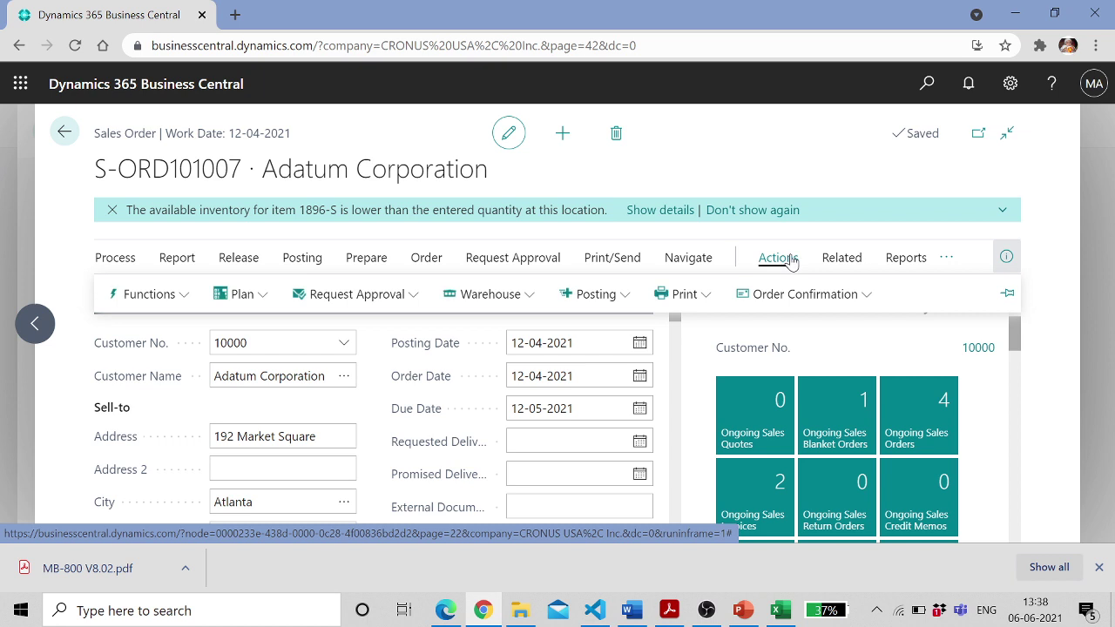
Open the posted sales shipment related to the sales order and check the quantities on its lines
{"action": "left_click", "coordinate": [846, 265]}
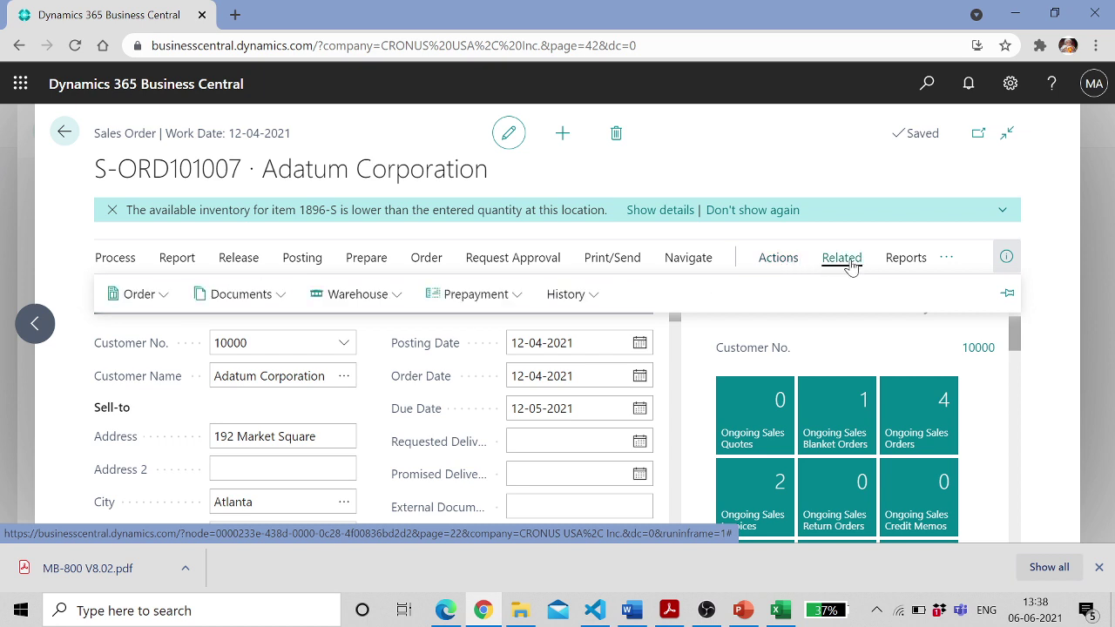
{"action": "left_click", "coordinate": [163, 298]}
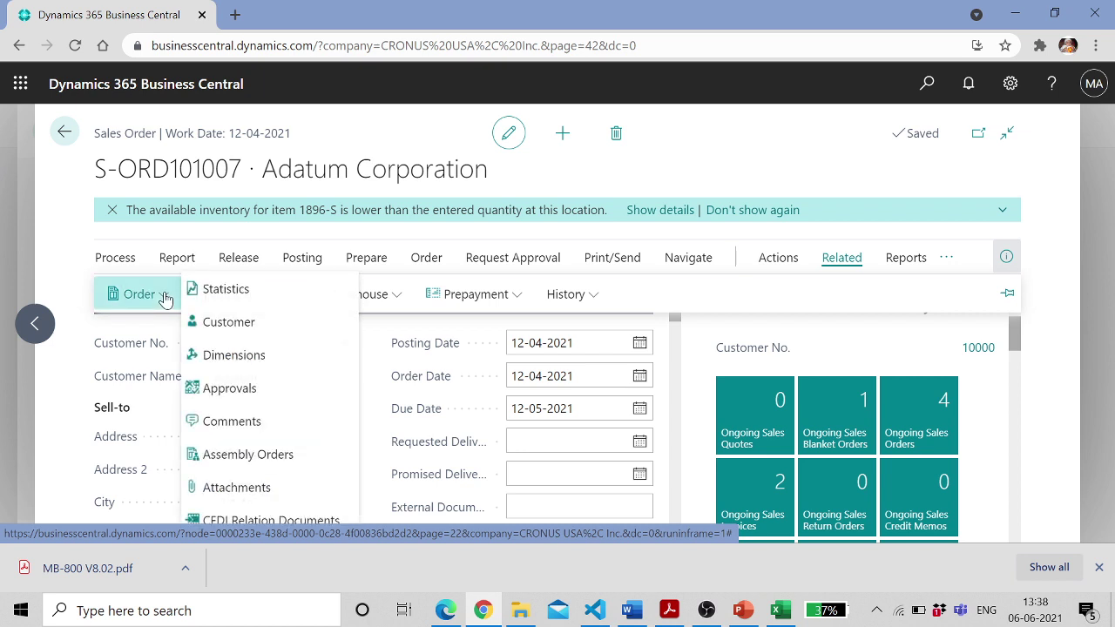
{"action": "left_click", "coordinate": [596, 298]}
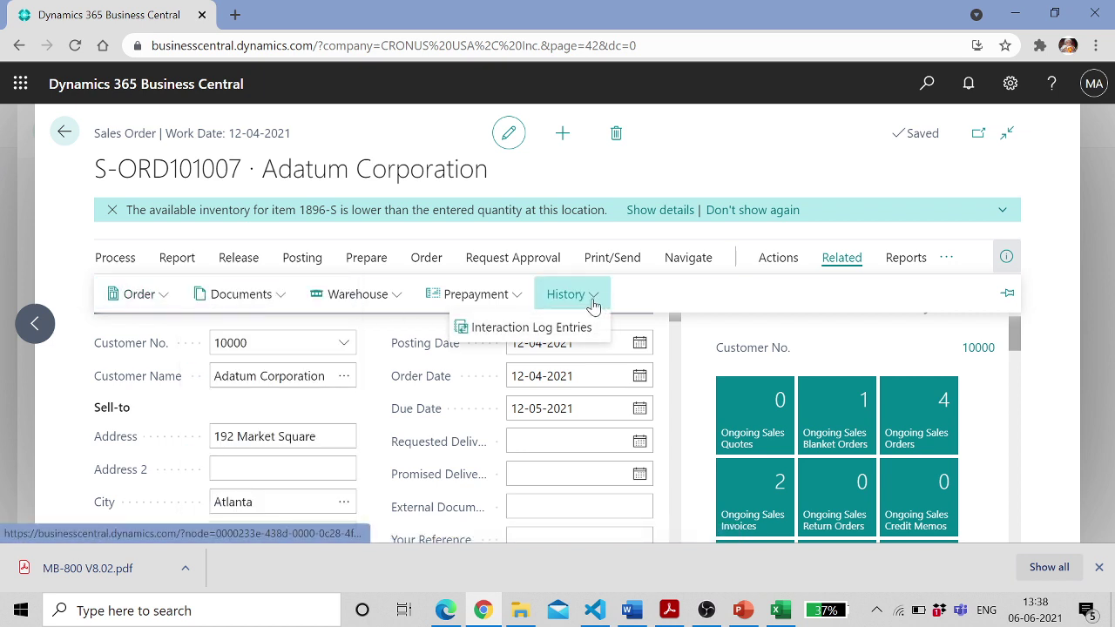
{"action": "left_click", "coordinate": [289, 298]}
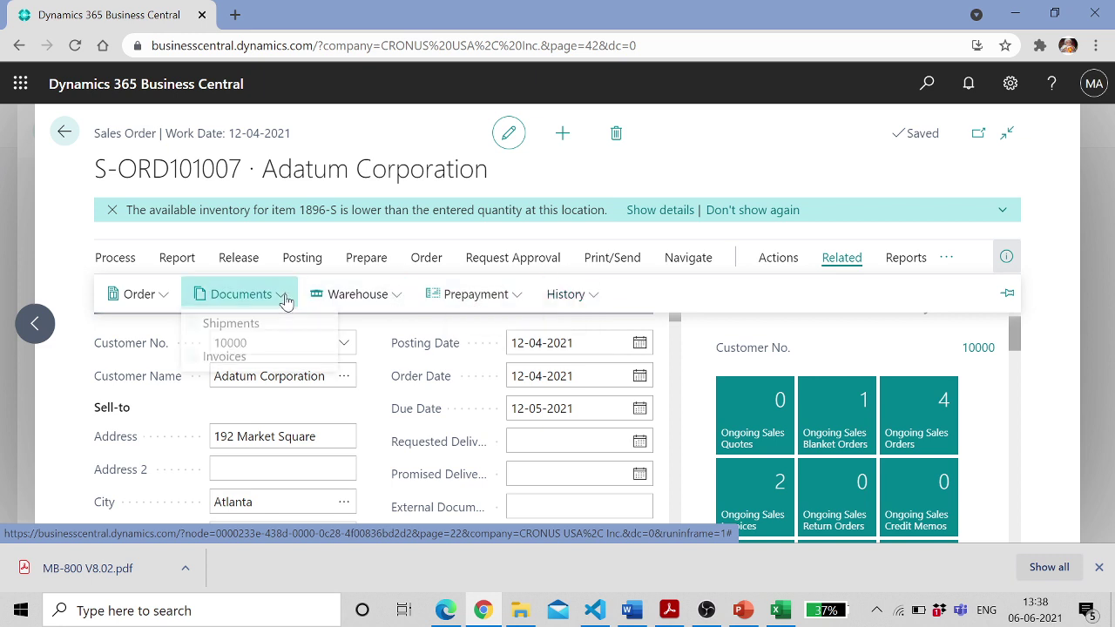
{"action": "left_click", "coordinate": [234, 328]}
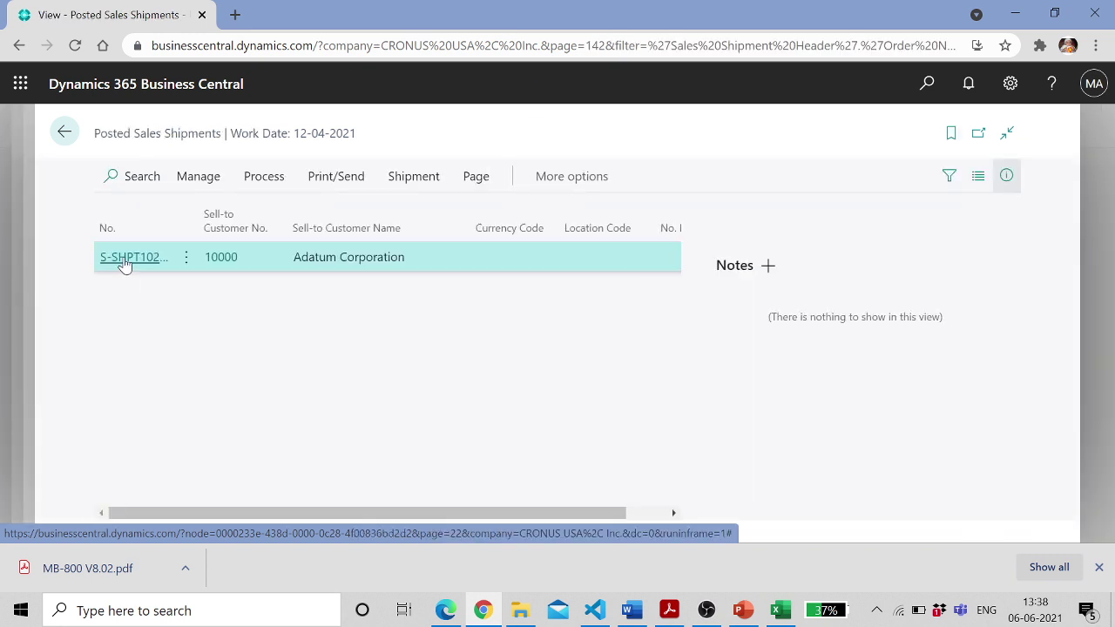
{"action": "left_click", "coordinate": [127, 258]}
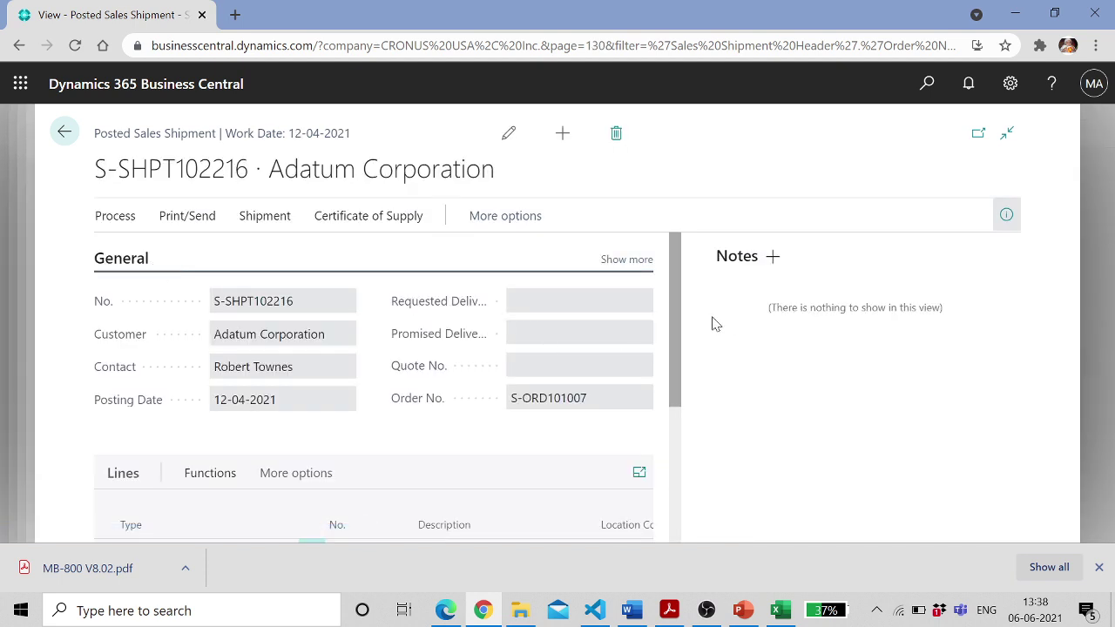
{"action": "left_click_drag", "start_coordinate": [684, 322], "coordinate": [670, 420]}
{"action": "left_click_drag", "start_coordinate": [328, 451], "coordinate": [427, 465]}
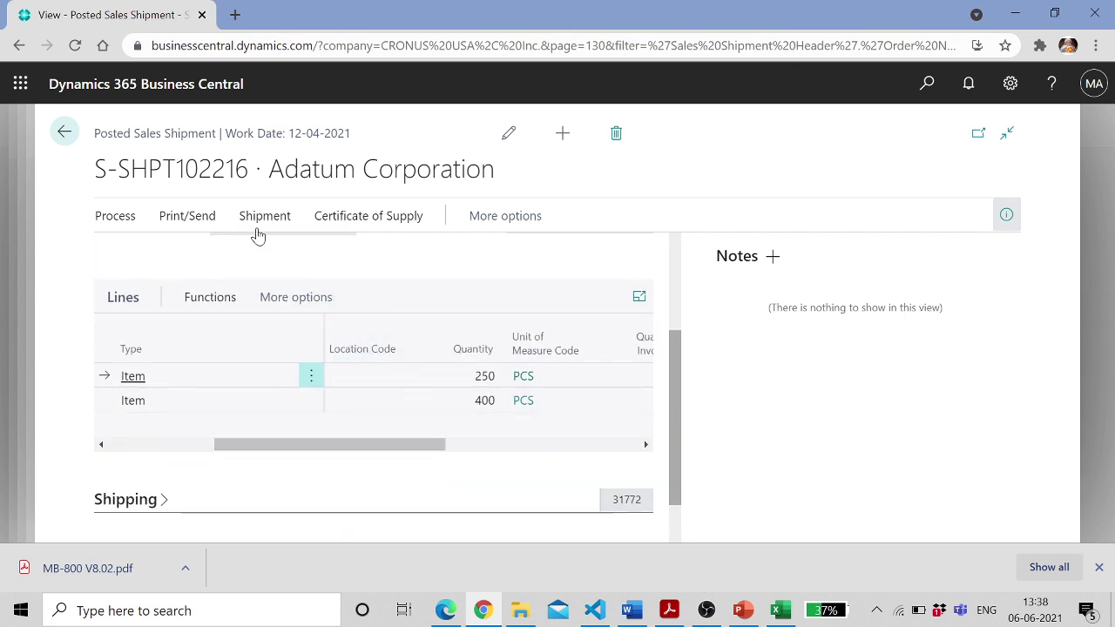
Find the shipment's related entries, examine the quantities and amounts in its item ledger entries, and return to the posted shipment
{"action": "left_click", "coordinate": [113, 218]}
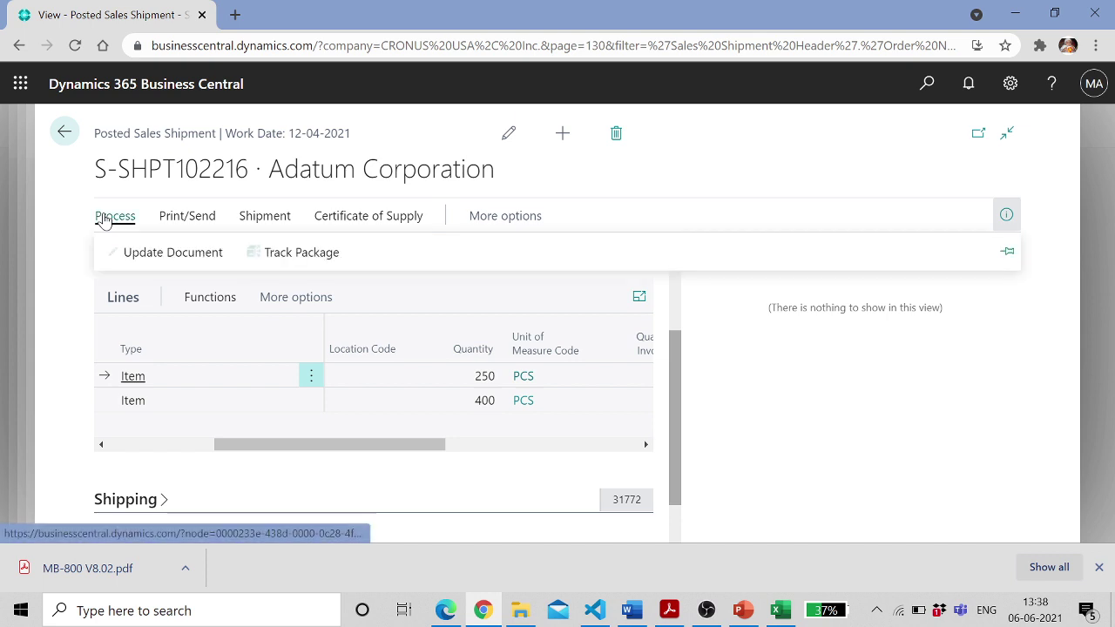
{"action": "left_click", "coordinate": [191, 218]}
{"action": "left_click", "coordinate": [244, 222]}
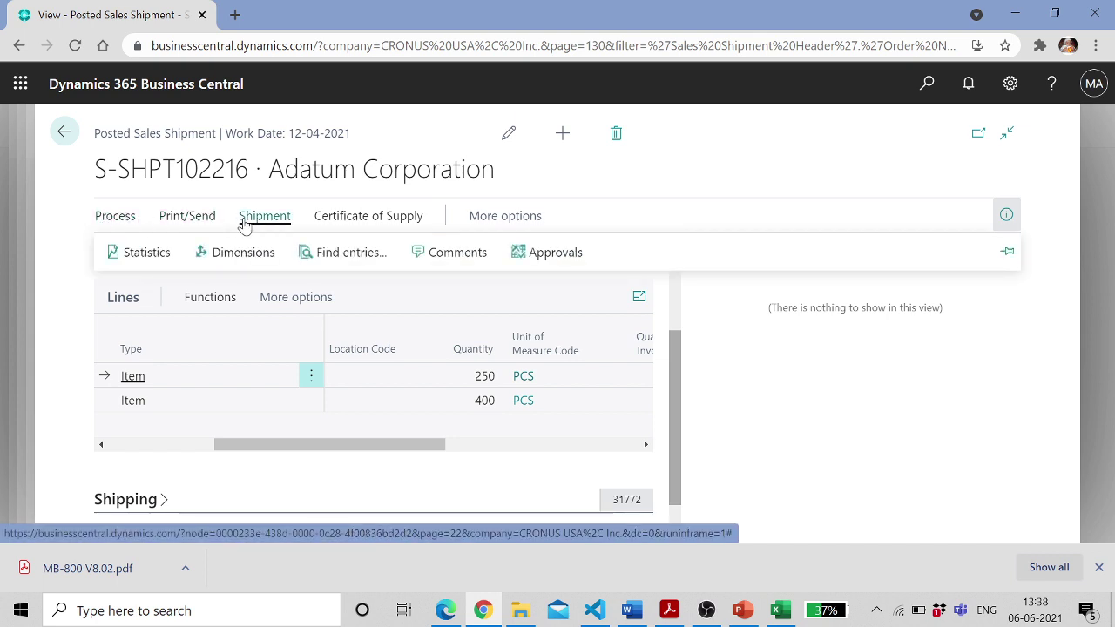
{"action": "left_click", "coordinate": [329, 254]}
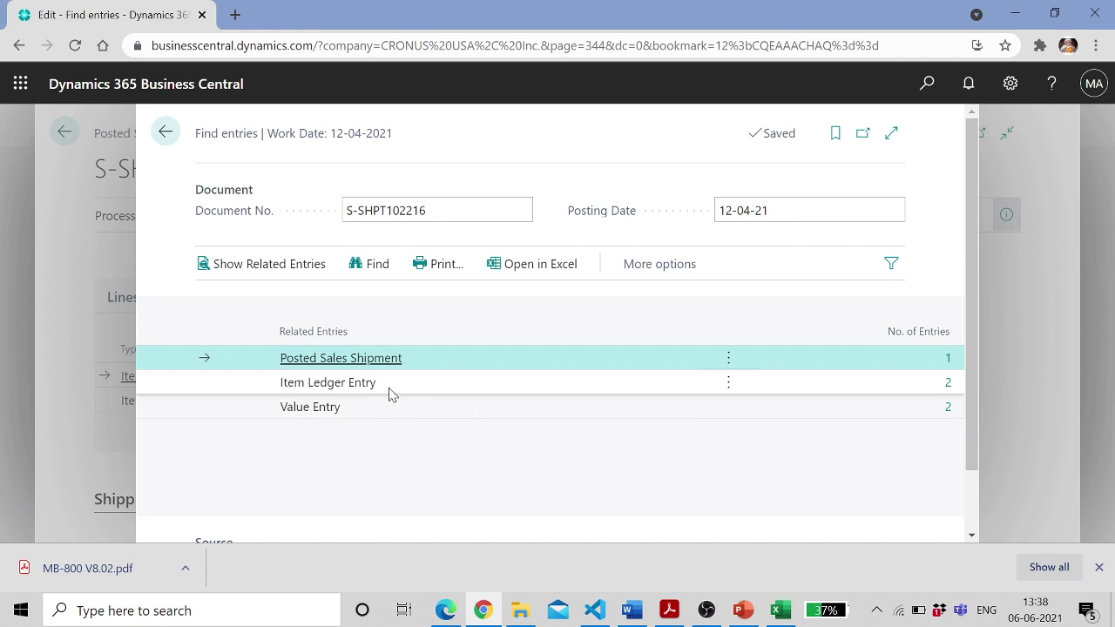
{"action": "left_click", "coordinate": [948, 383]}
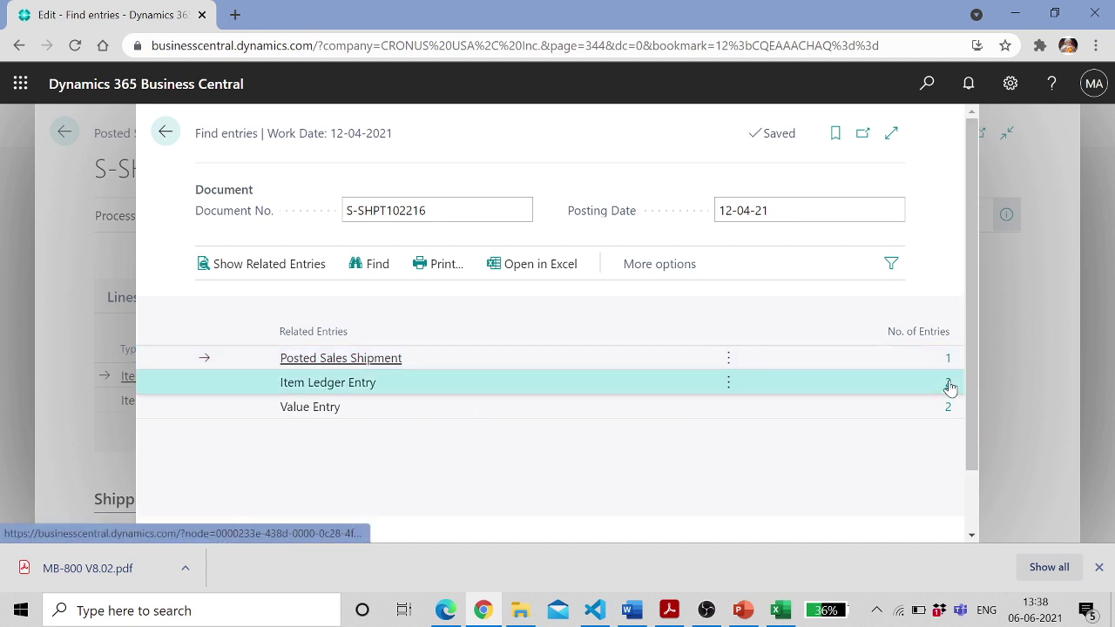
{"action": "left_click_drag", "start_coordinate": [495, 514], "coordinate": [468, 505]}
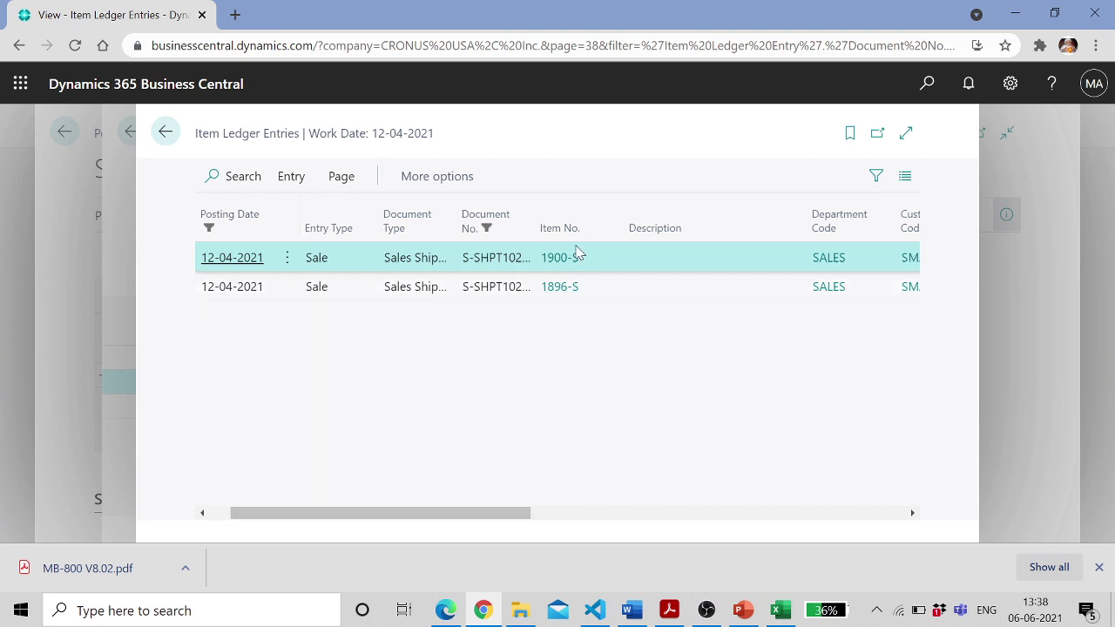
{"action": "left_click_drag", "start_coordinate": [520, 513], "coordinate": [712, 535]}
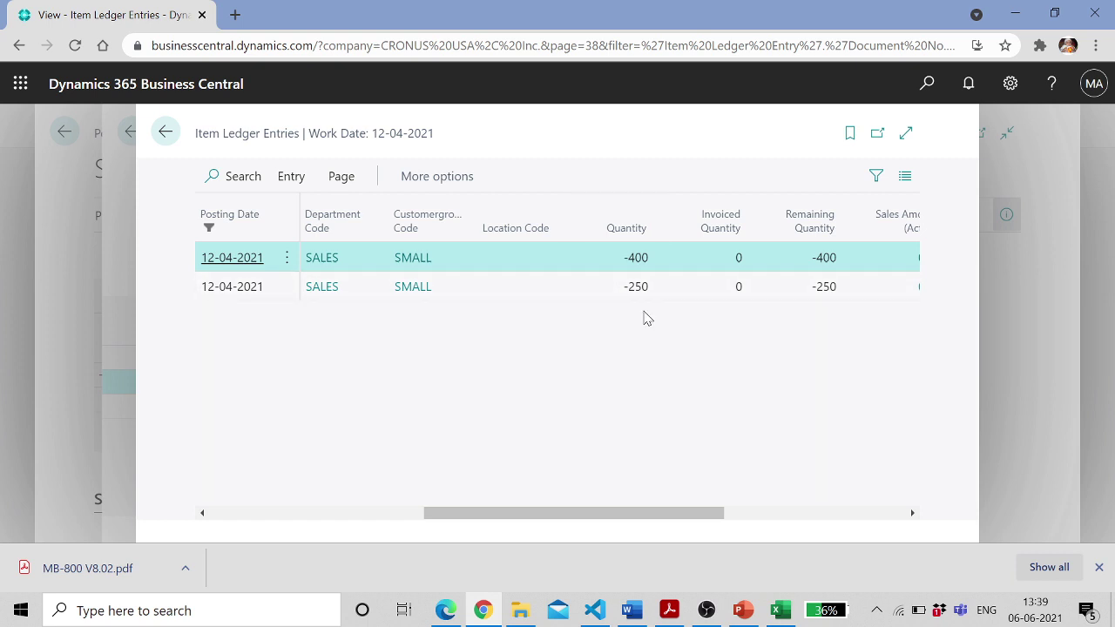
{"action": "left_click_drag", "start_coordinate": [682, 519], "coordinate": [715, 488]}
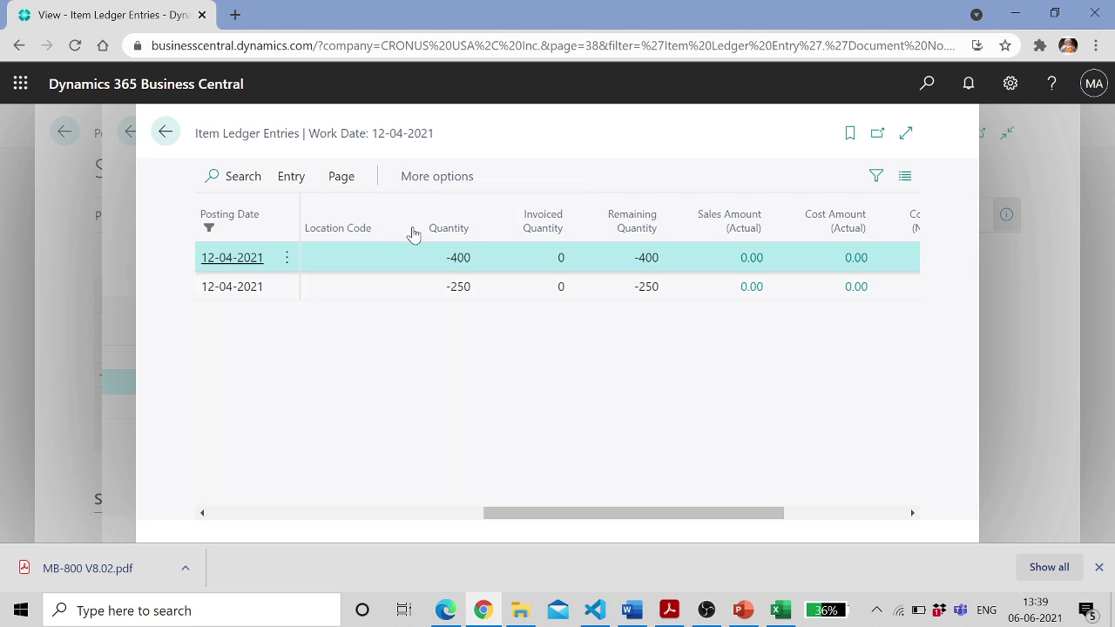
{"action": "left_click", "coordinate": [165, 131]}
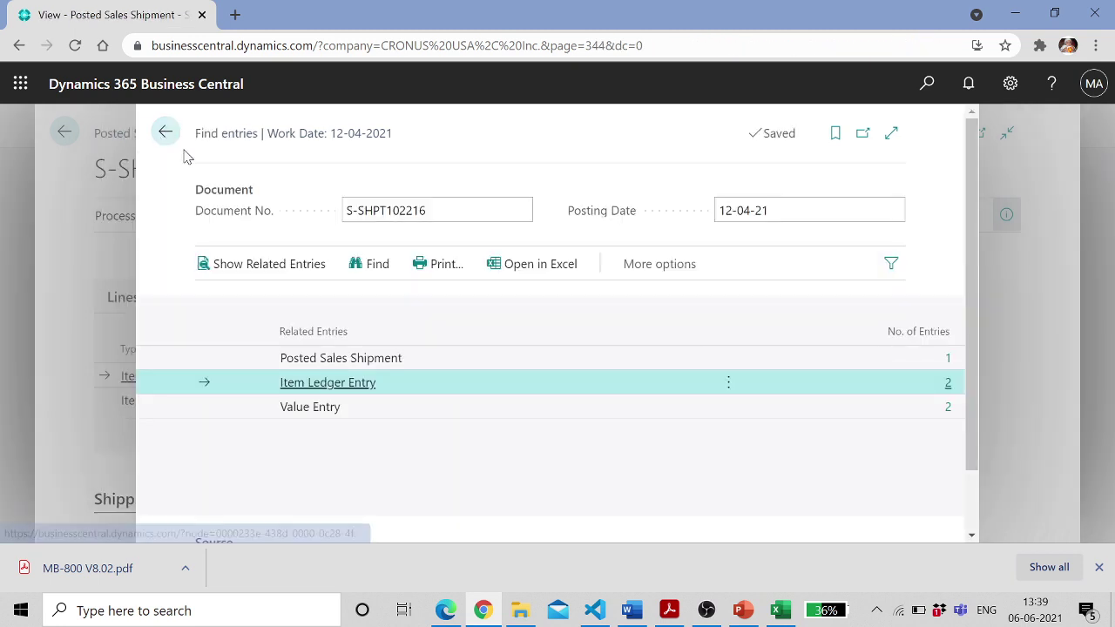
{"action": "left_click", "coordinate": [165, 134]}
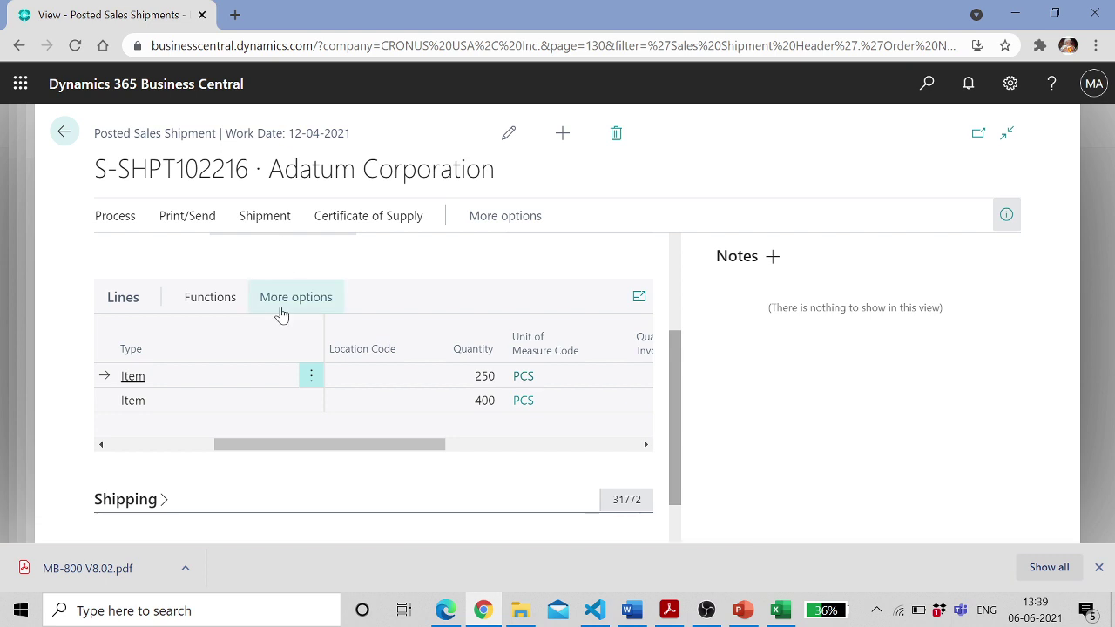
Undo the shipment of the ATHENS Desk line (item 1896-S) and check the resulting line quantities
{"action": "left_click", "coordinate": [193, 303]}
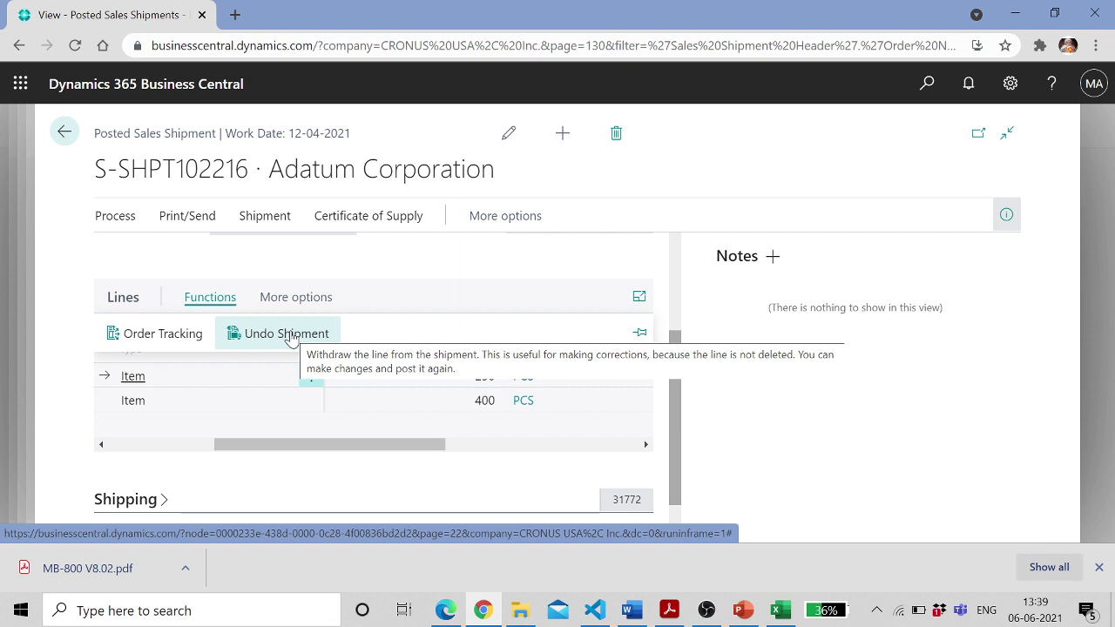
{"action": "left_click_drag", "start_coordinate": [413, 443], "coordinate": [226, 453]}
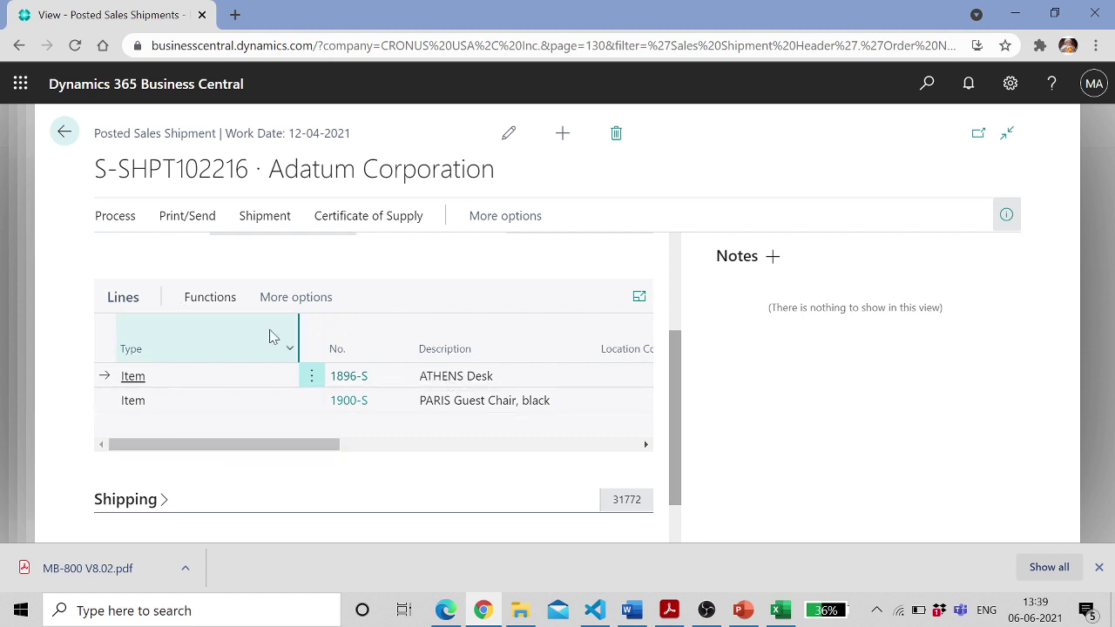
{"action": "left_click", "coordinate": [230, 303]}
{"action": "left_click", "coordinate": [297, 336]}
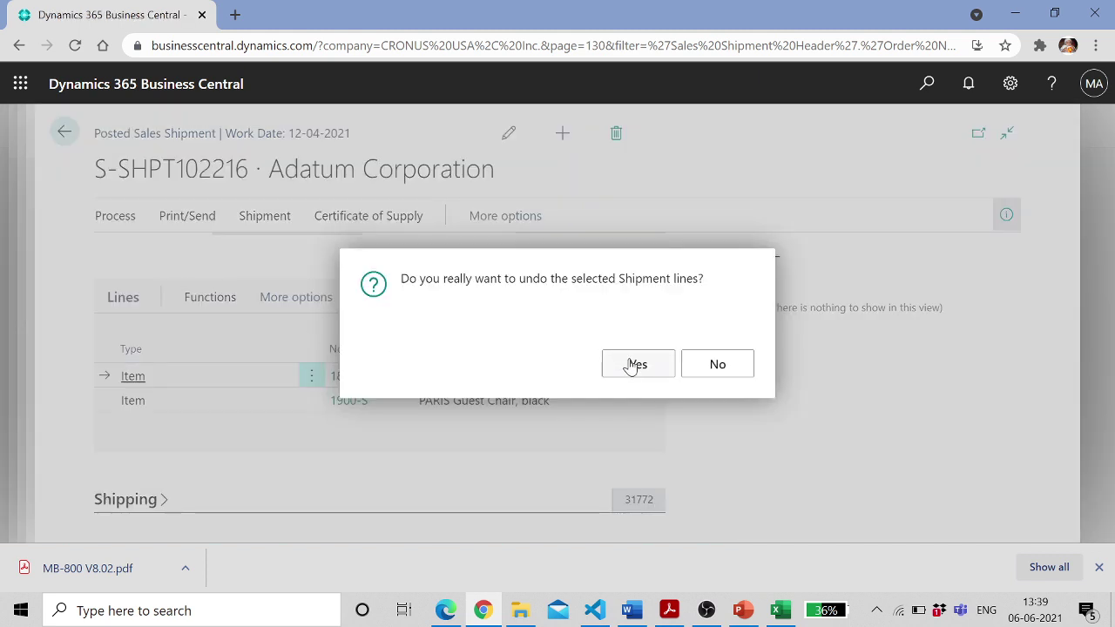
{"action": "left_click", "coordinate": [630, 365]}
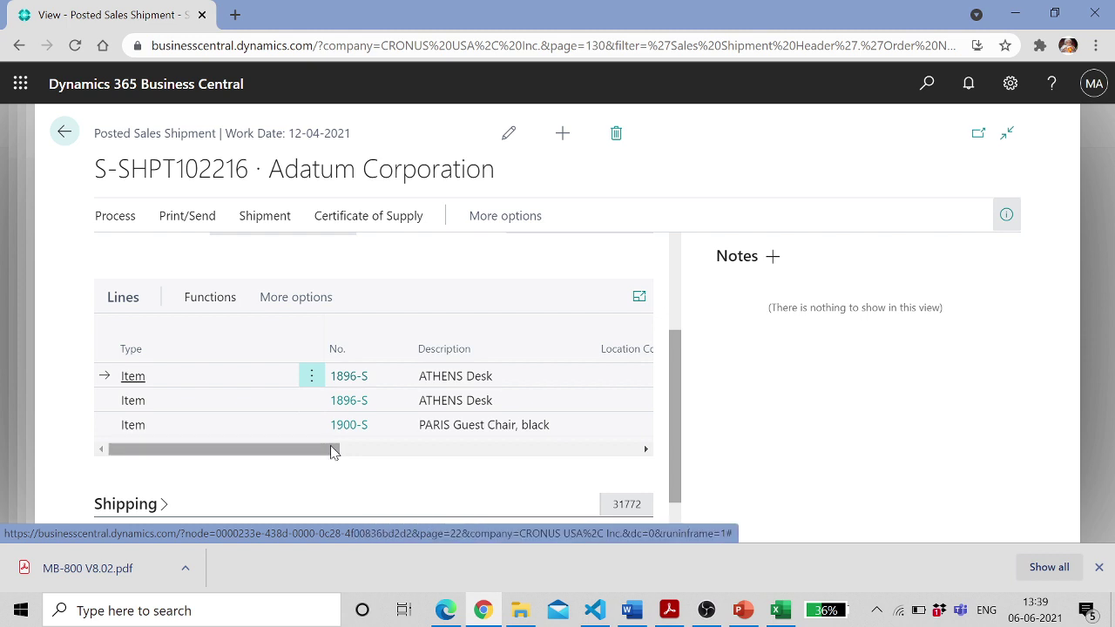
{"action": "left_click_drag", "start_coordinate": [322, 453], "coordinate": [427, 460]}
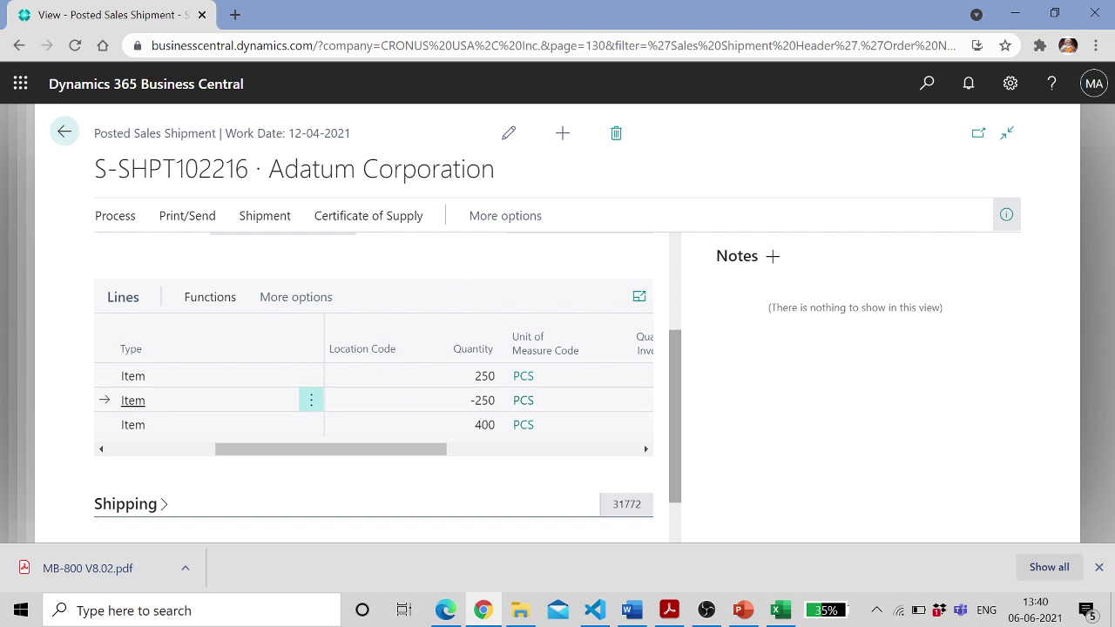
Look through the posted sales shipment's document commands, including its actions and related shipment information
{"action": "left_click", "coordinate": [119, 220]}
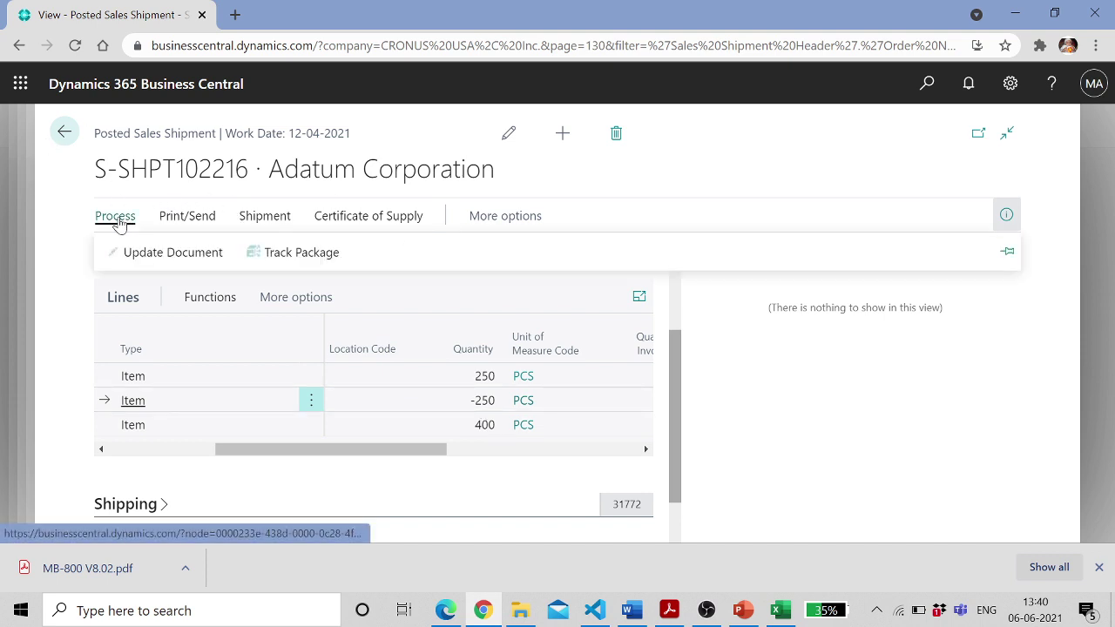
{"action": "left_click", "coordinate": [178, 219]}
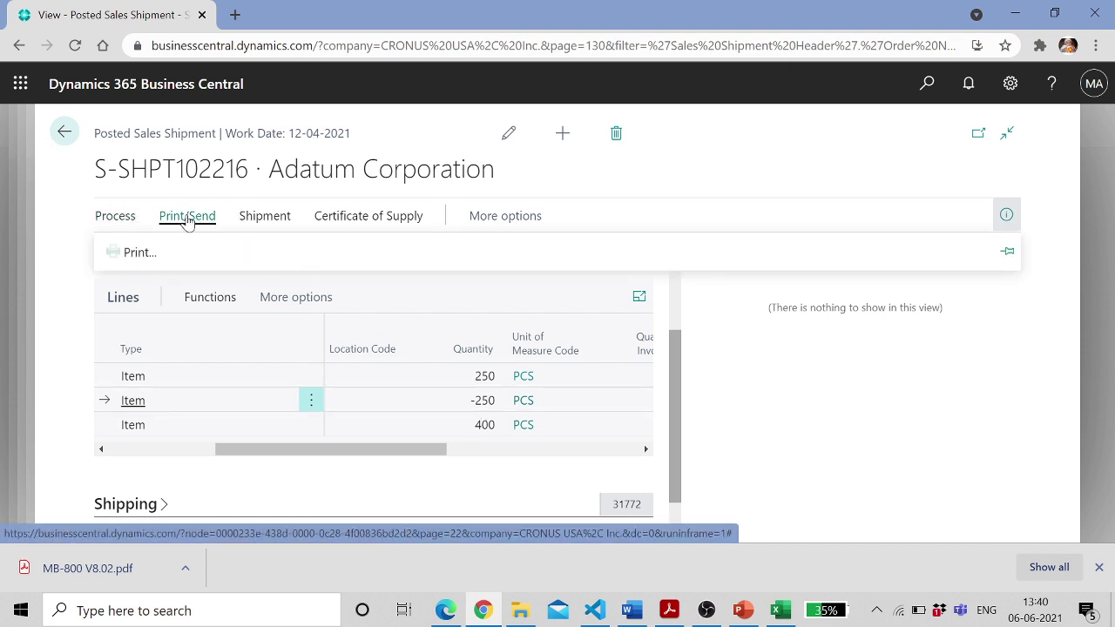
{"action": "left_click", "coordinate": [252, 221]}
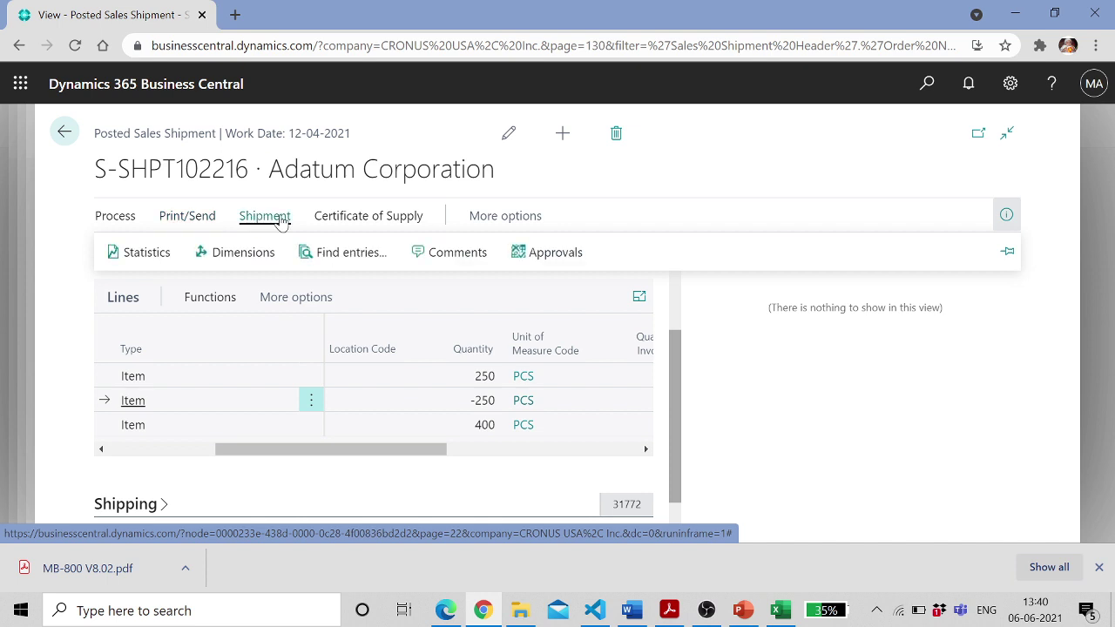
{"action": "left_click", "coordinate": [326, 221]}
{"action": "left_click", "coordinate": [499, 219]}
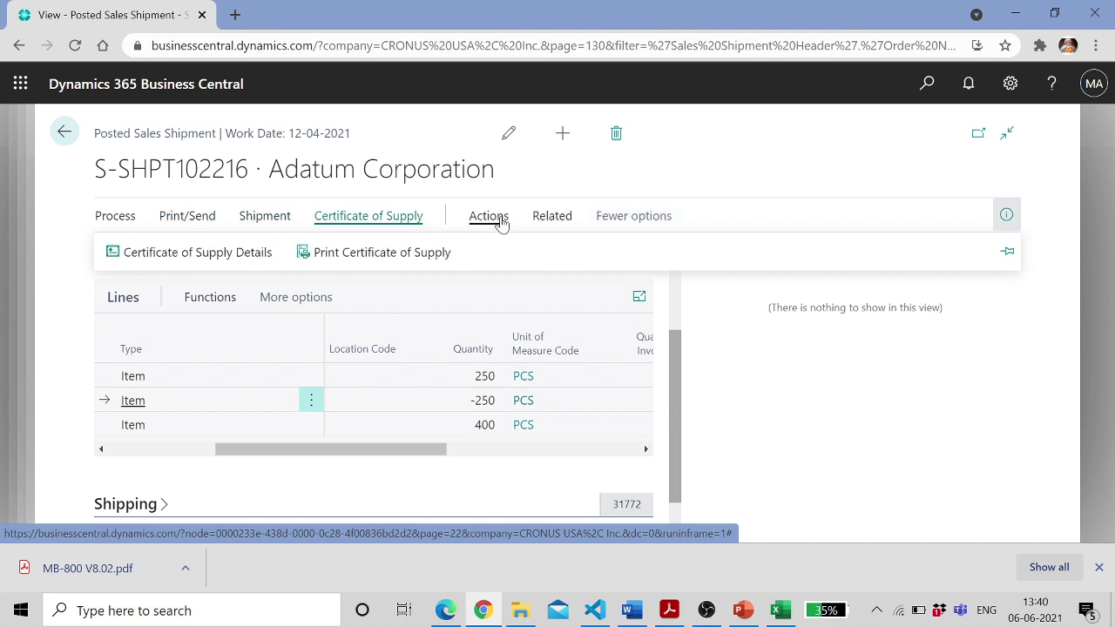
{"action": "left_click", "coordinate": [502, 224]}
{"action": "left_click", "coordinate": [179, 253]}
{"action": "left_click", "coordinate": [552, 218]}
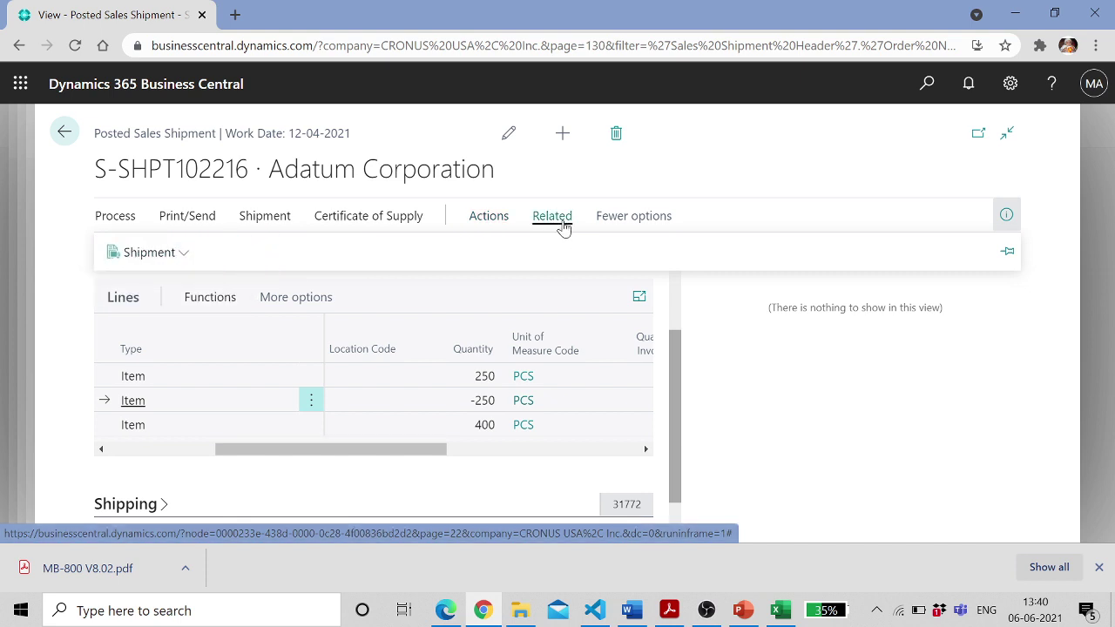
{"action": "left_click", "coordinate": [189, 259]}
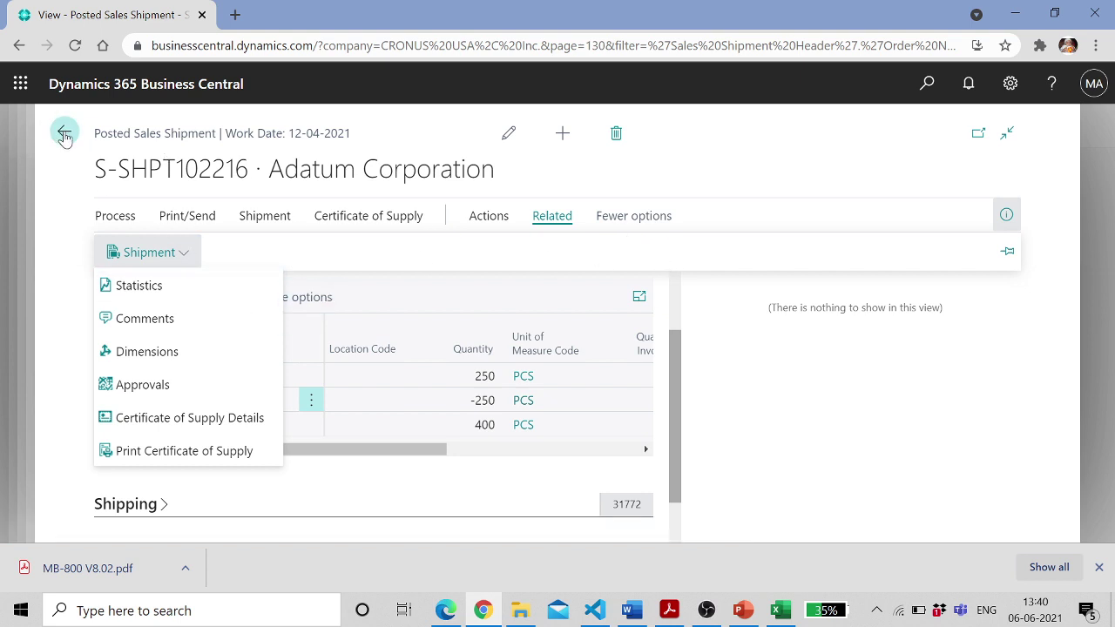
{"action": "left_click", "coordinate": [410, 301]}
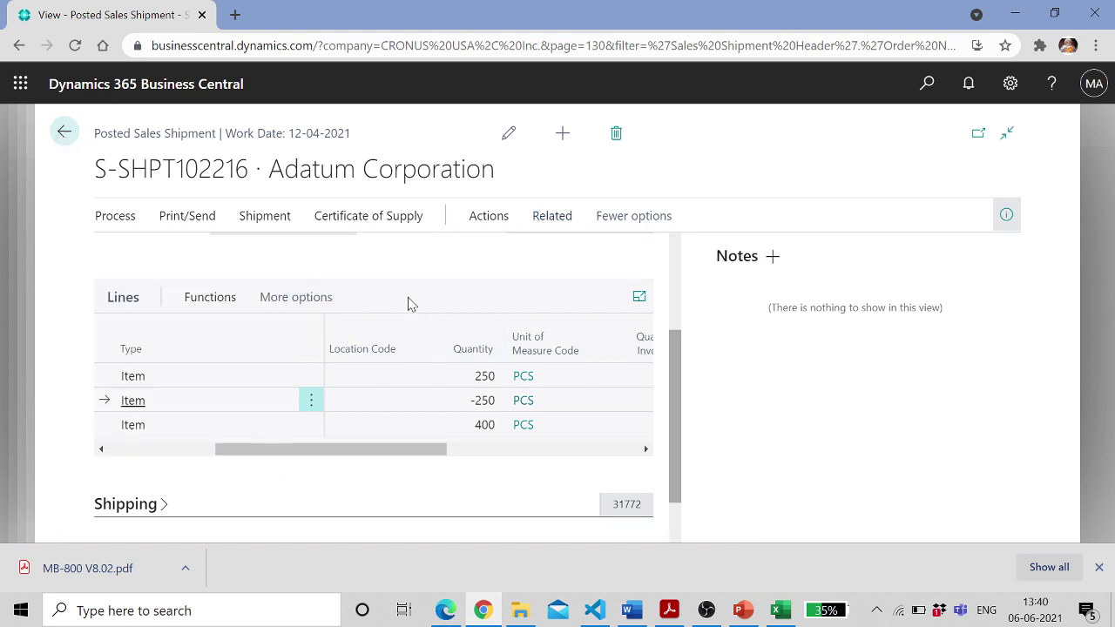
Examine the functions and line-related commands available for the posted shipment's second ATHENS Desk line
{"action": "left_click", "coordinate": [215, 309]}
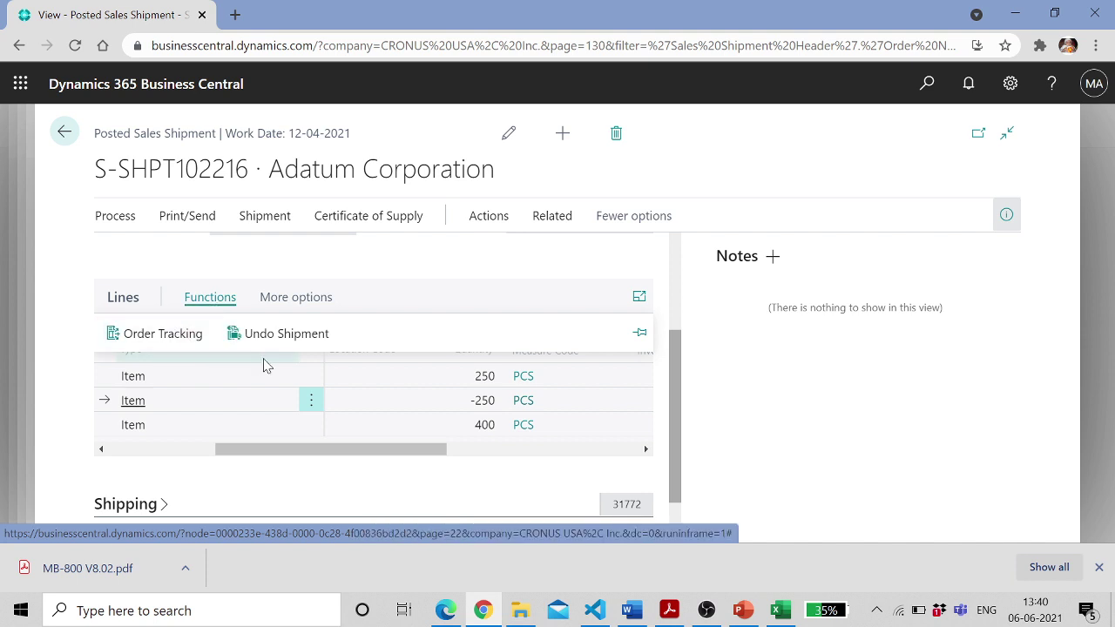
{"action": "left_click", "coordinate": [216, 450]}
{"action": "left_click_drag", "start_coordinate": [215, 451], "coordinate": [67, 443]}
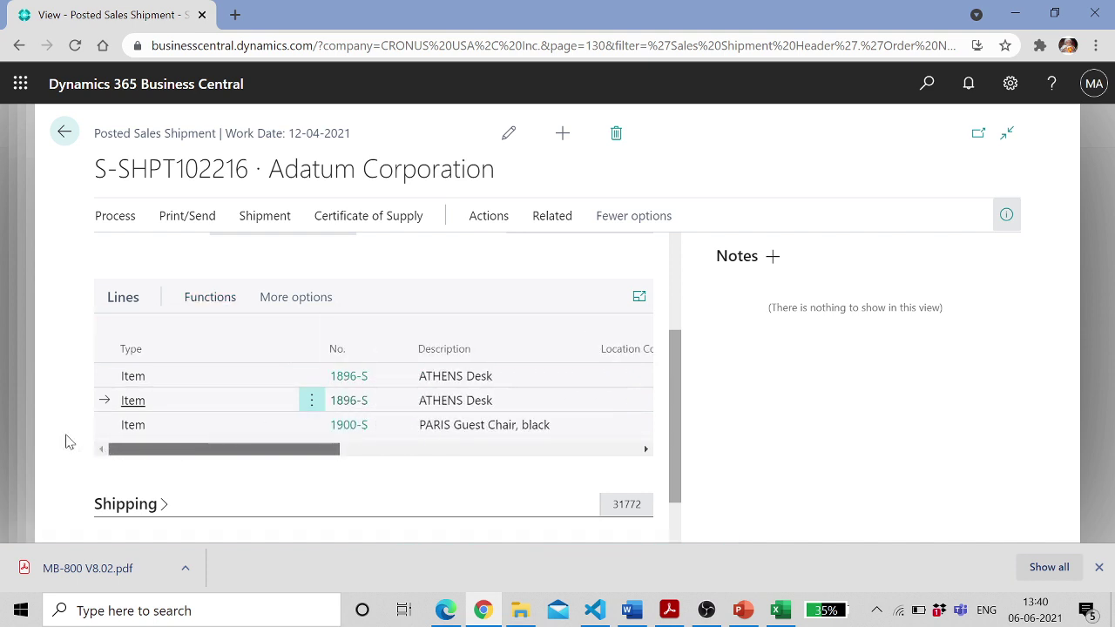
{"action": "left_click", "coordinate": [127, 300]}
{"action": "left_click", "coordinate": [105, 378]}
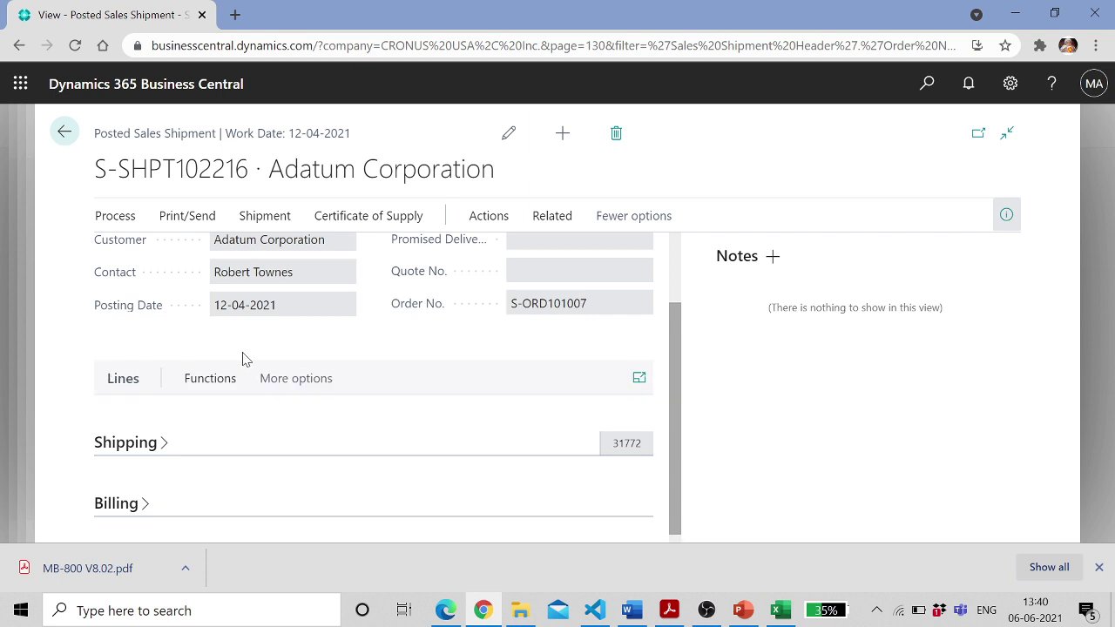
{"action": "left_click", "coordinate": [209, 378]}
{"action": "left_click", "coordinate": [285, 380]}
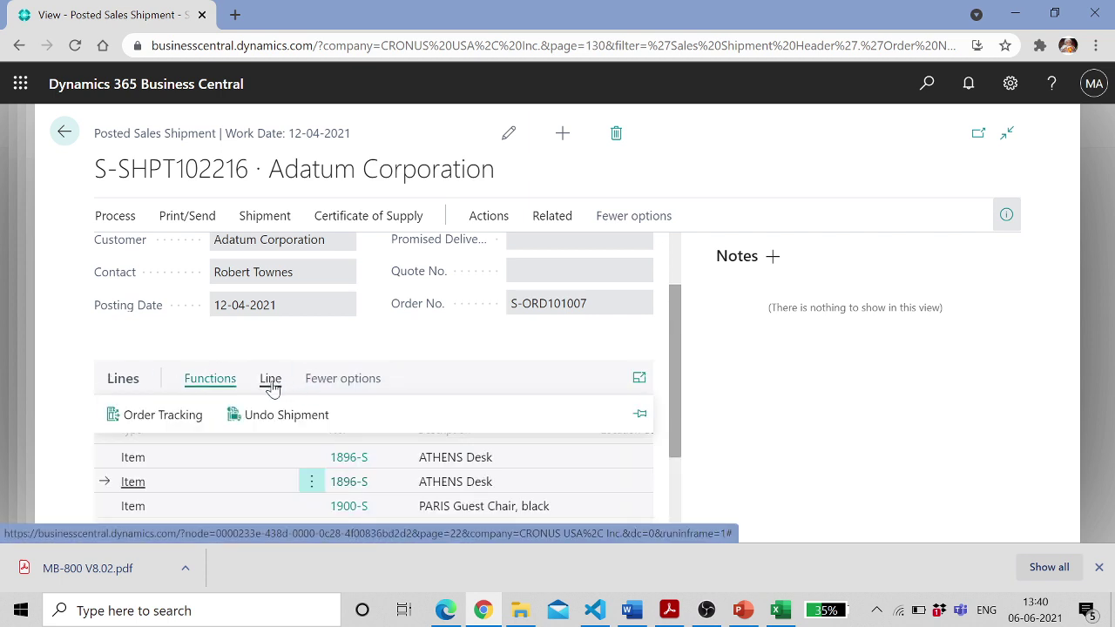
{"action": "left_click", "coordinate": [271, 386]}
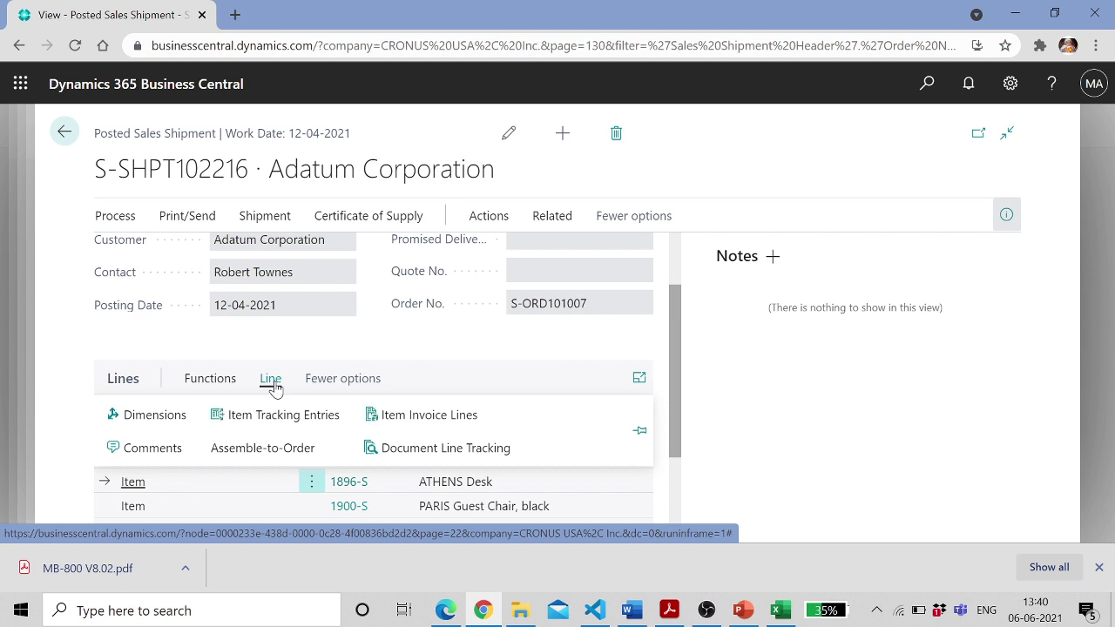
Search for "sales order", open the last Adatum Corporation order in the Sales Orders list, and check its lines' quantities to ship and shipped
{"action": "left_click", "coordinate": [927, 84]}
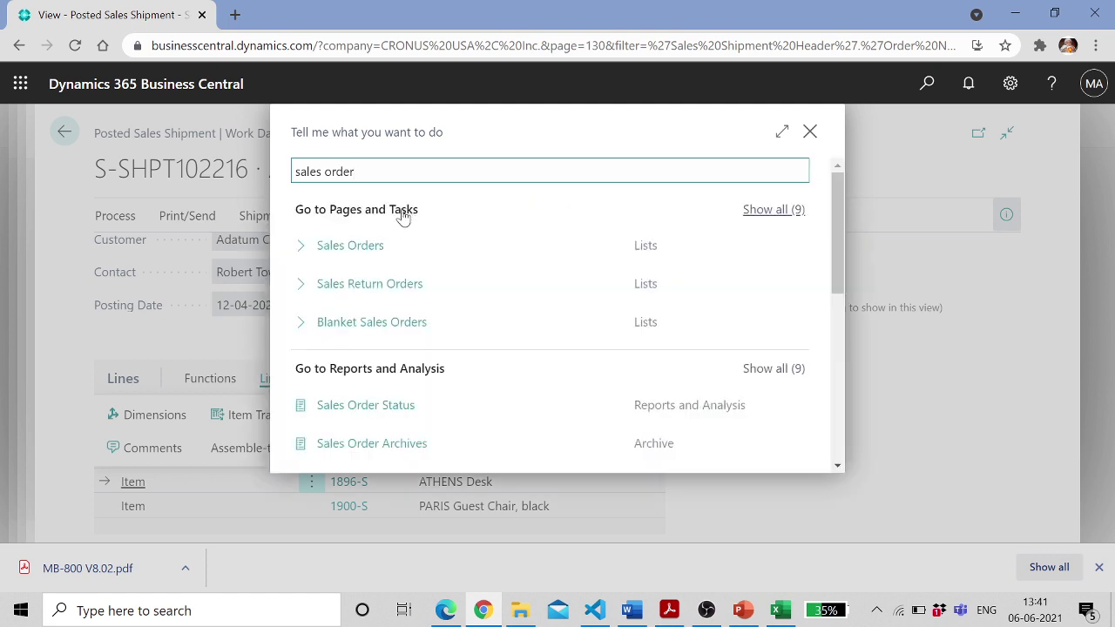
{"action": "left_click", "coordinate": [381, 250]}
{"action": "left_click", "coordinate": [140, 416]}
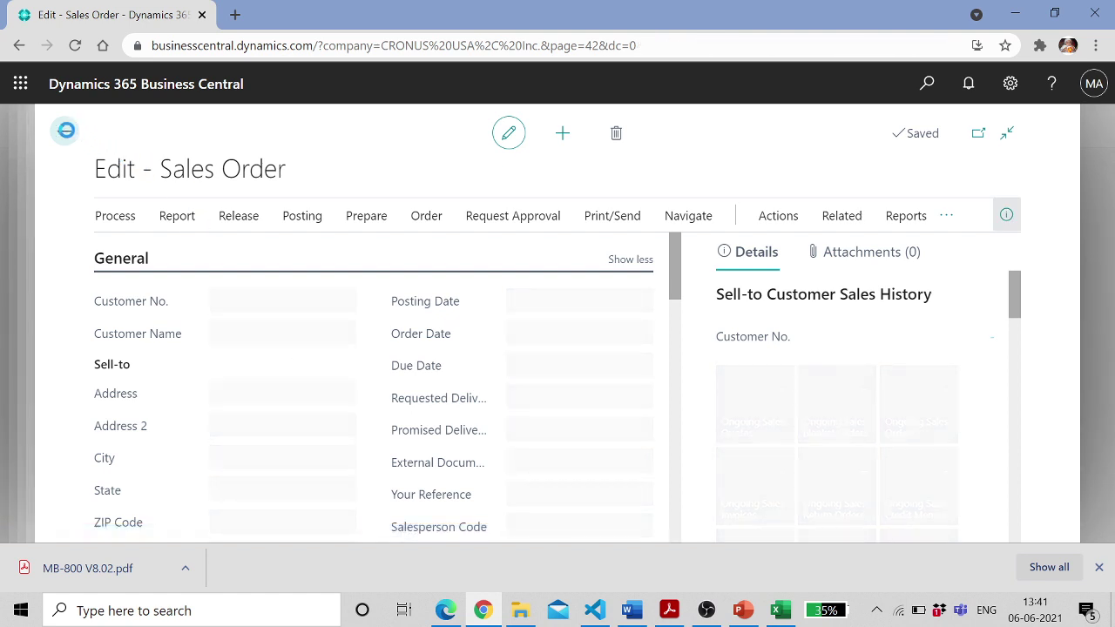
{"action": "left_click", "coordinate": [63, 133]}
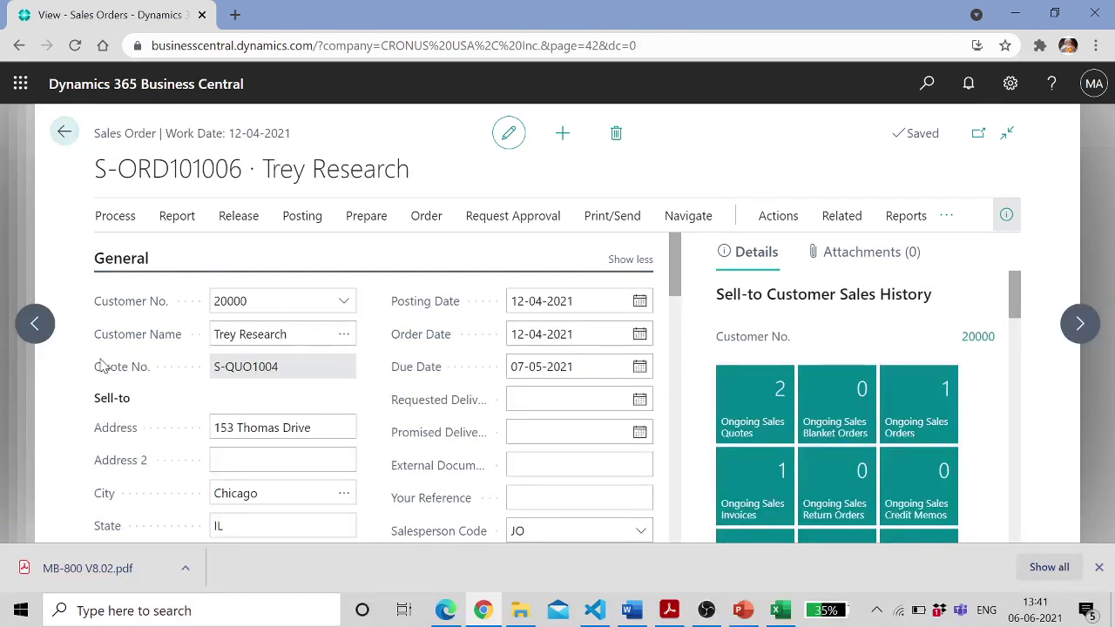
{"action": "left_click", "coordinate": [167, 449]}
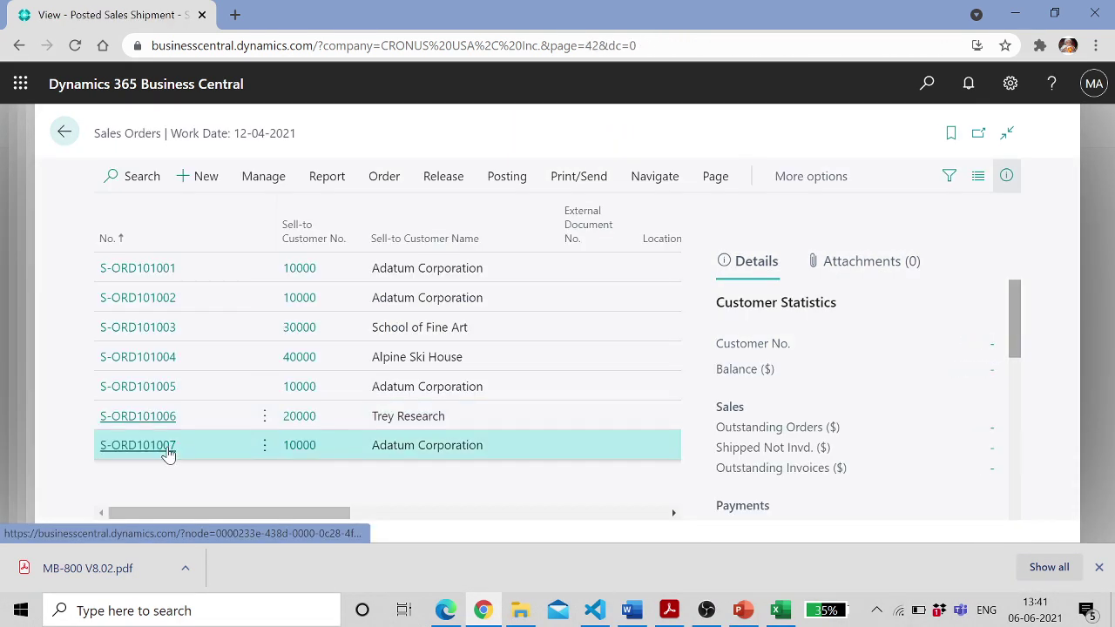
{"action": "left_click_drag", "start_coordinate": [680, 296], "coordinate": [663, 403]}
{"action": "left_click_drag", "start_coordinate": [193, 525], "coordinate": [474, 534]}
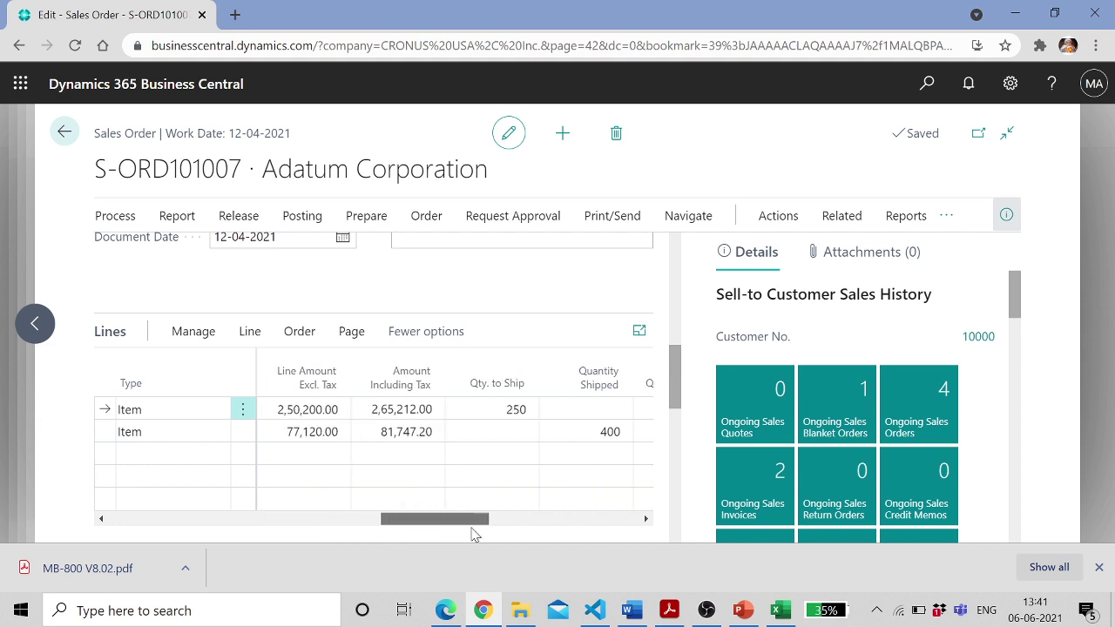
{"action": "left_click", "coordinate": [501, 410]}
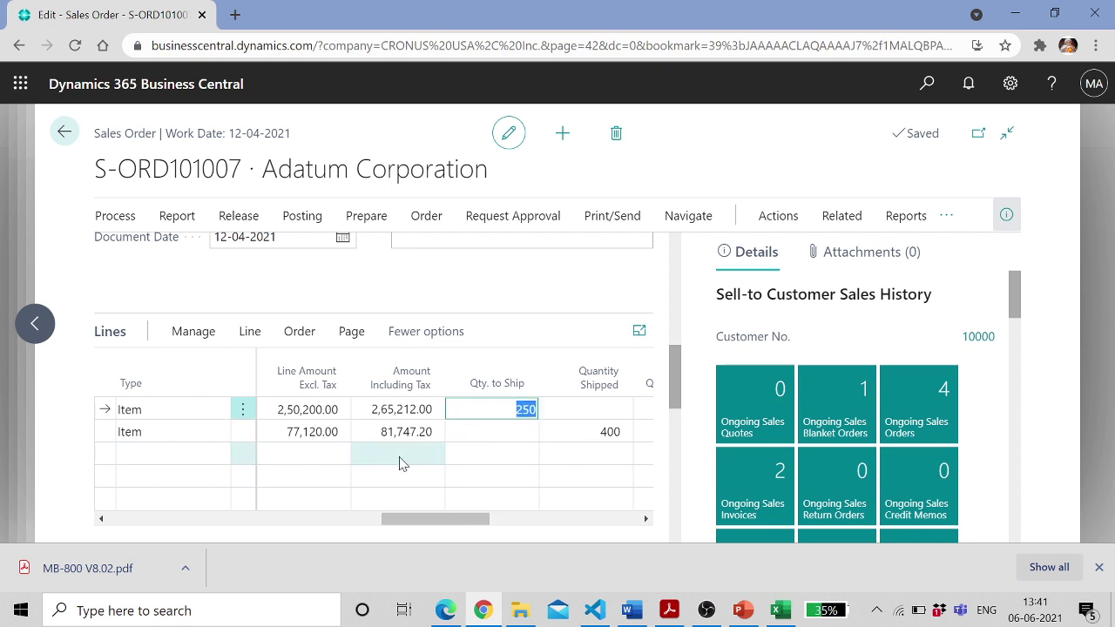
{"action": "key", "text": "Tab"}
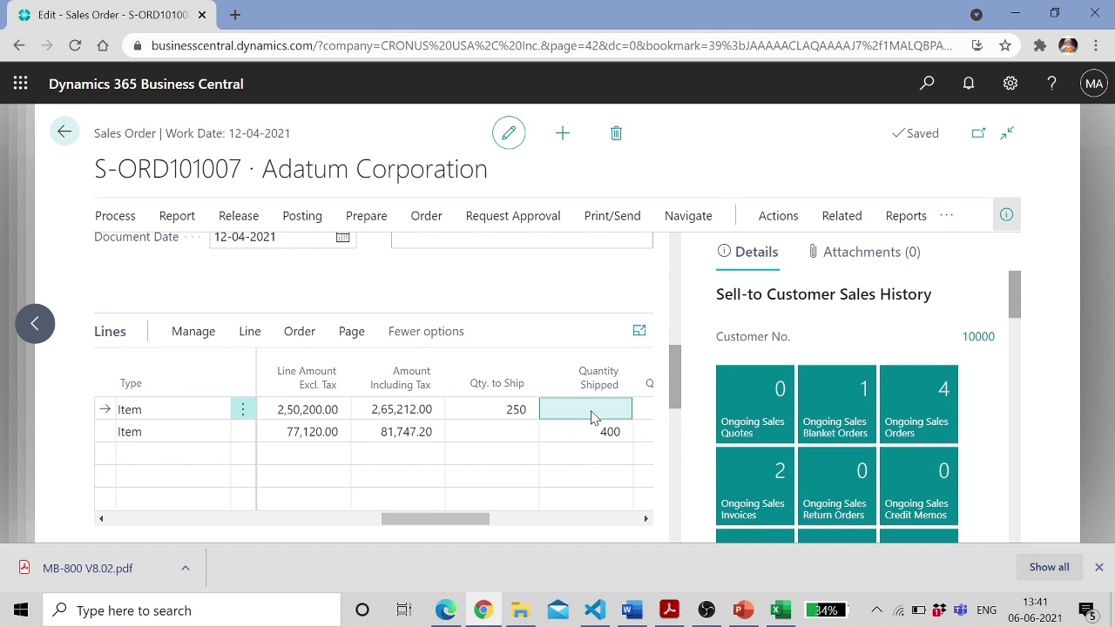
Look through the functions, item availability and related information commands for the sales order's first line
{"action": "left_click", "coordinate": [250, 340]}
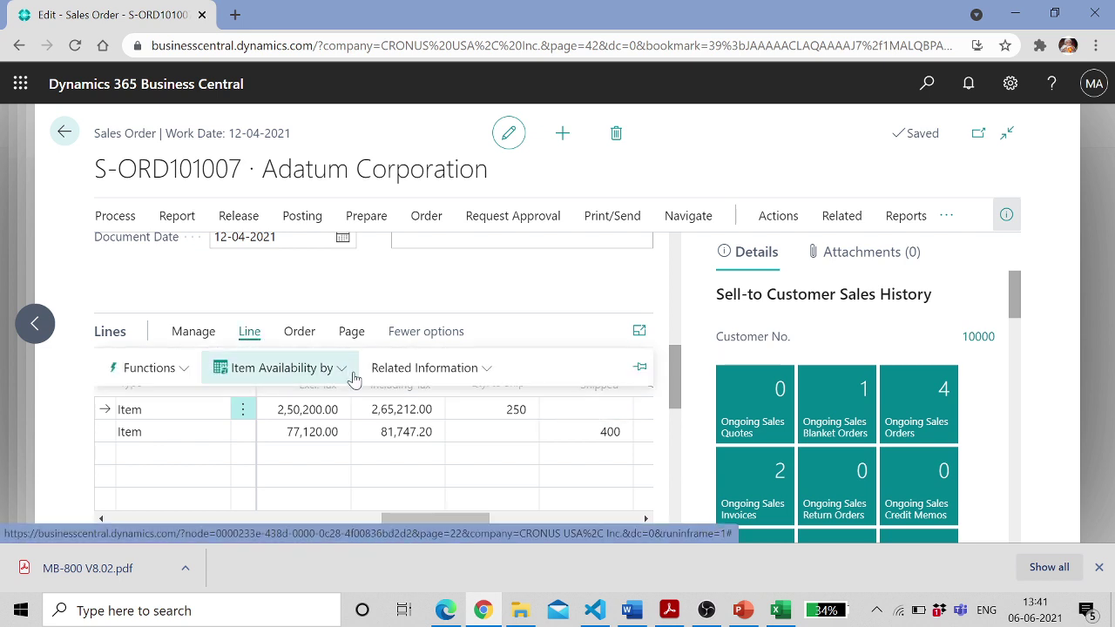
{"action": "left_click", "coordinate": [482, 376]}
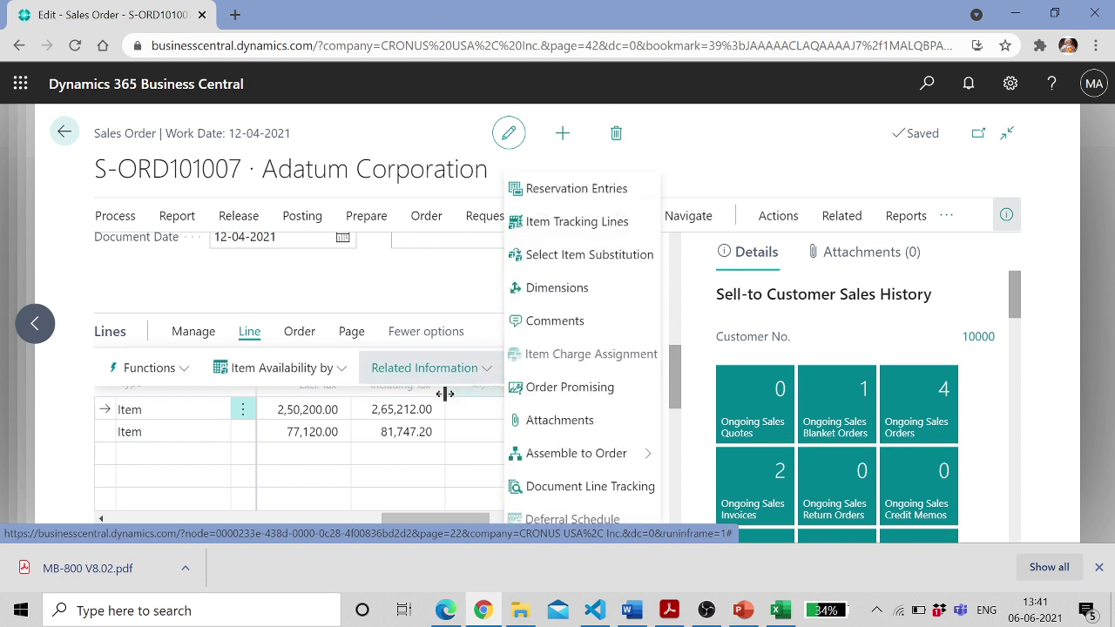
{"action": "left_click", "coordinate": [185, 371]}
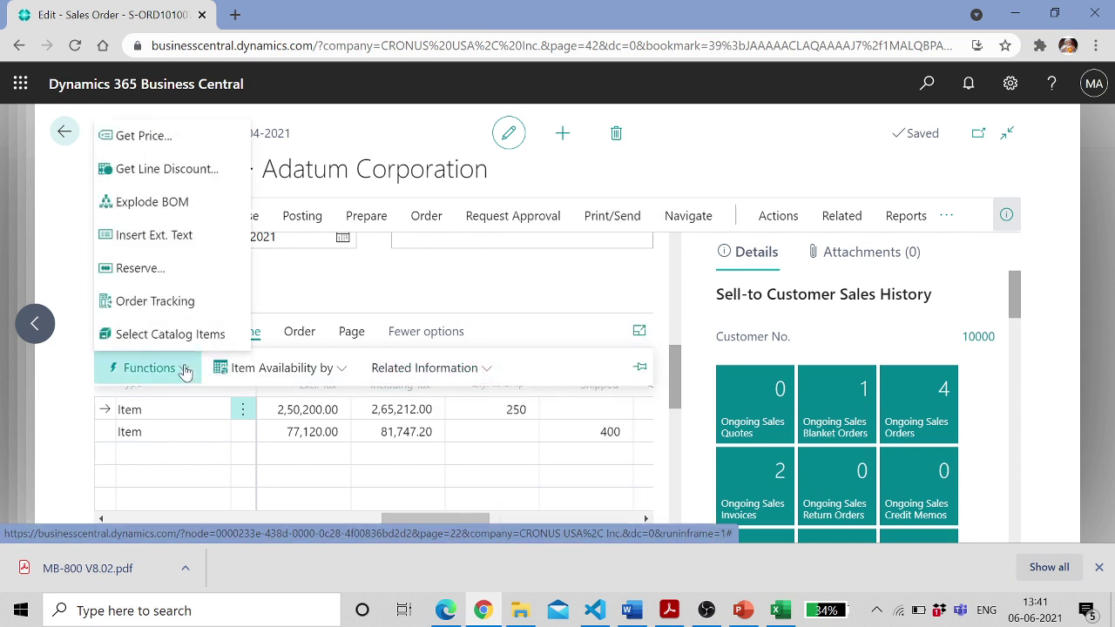
{"action": "left_click", "coordinate": [345, 371]}
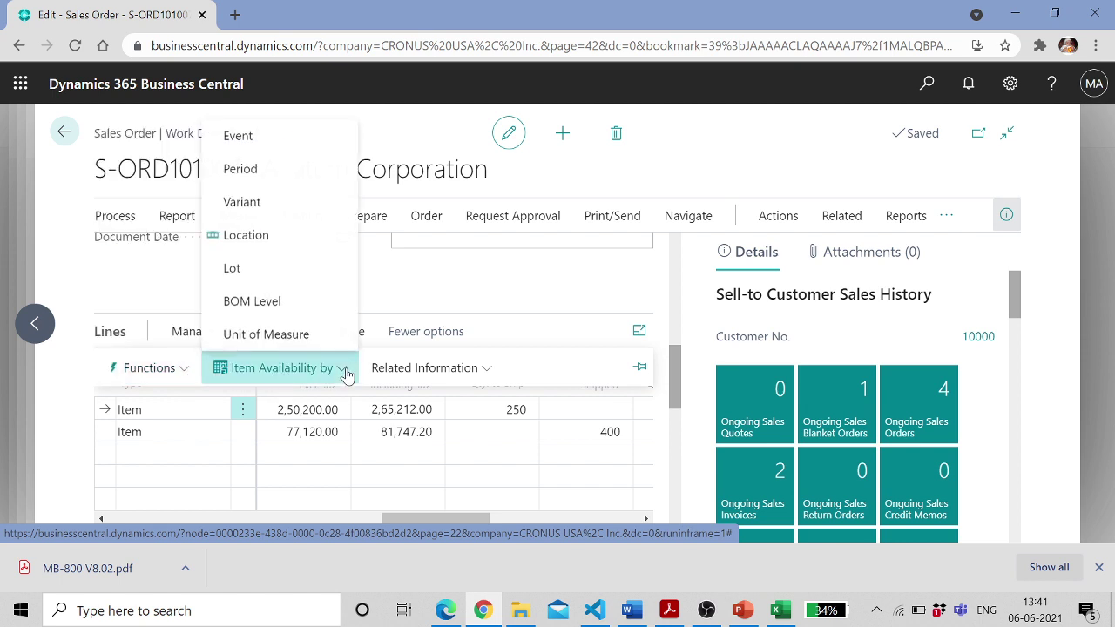
{"action": "left_click", "coordinate": [418, 370]}
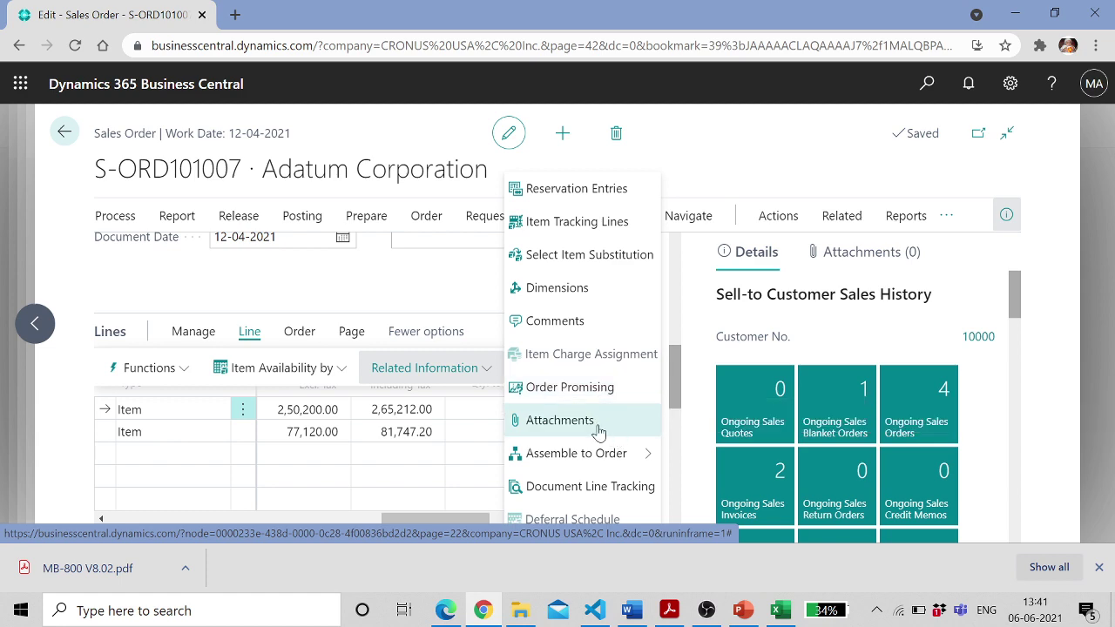
{"action": "left_click", "coordinate": [423, 307]}
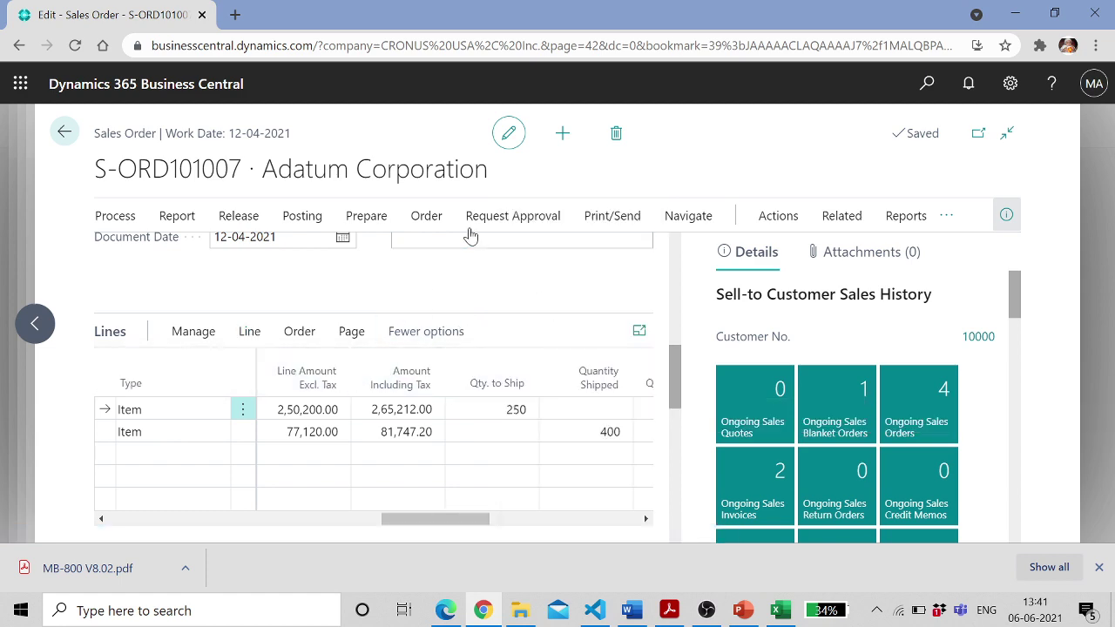
Search for "blanket sales or", open Adatum Corporation's blanket sales order, and check the quantities to ship and shipped on its lines
{"action": "left_click", "coordinate": [925, 83]}
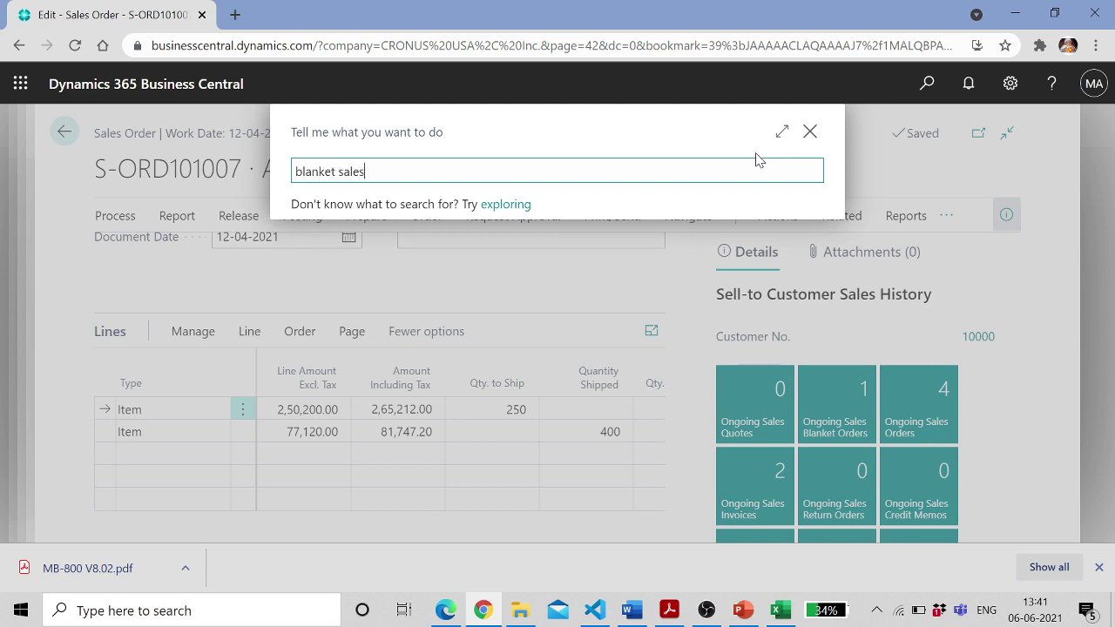
{"action": "type", "text": "blanket sales "}
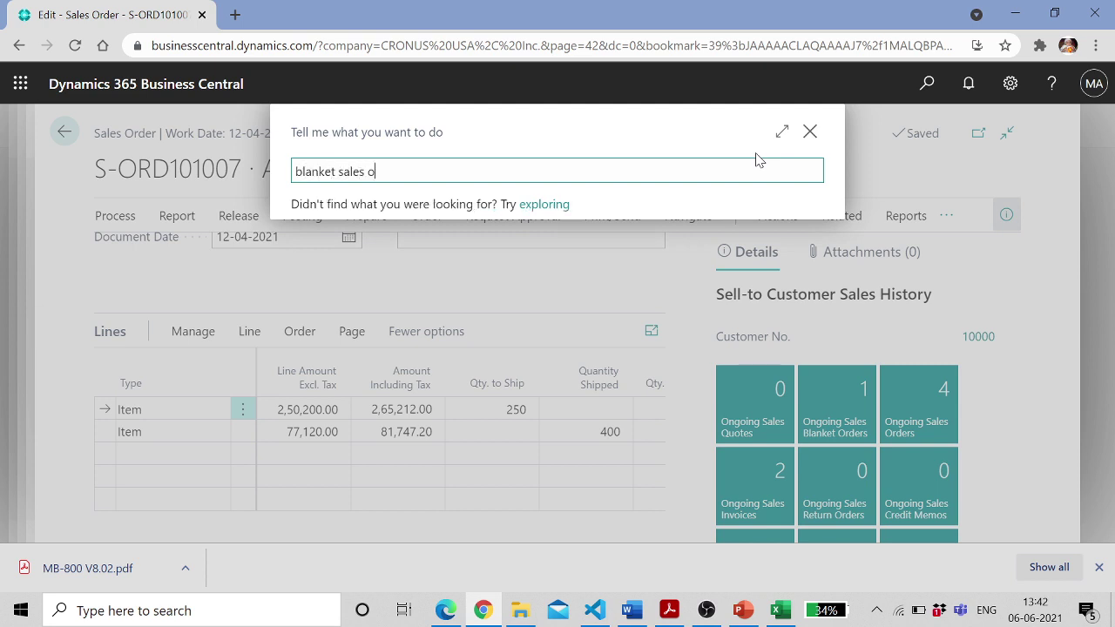
{"action": "type", "text": "or"}
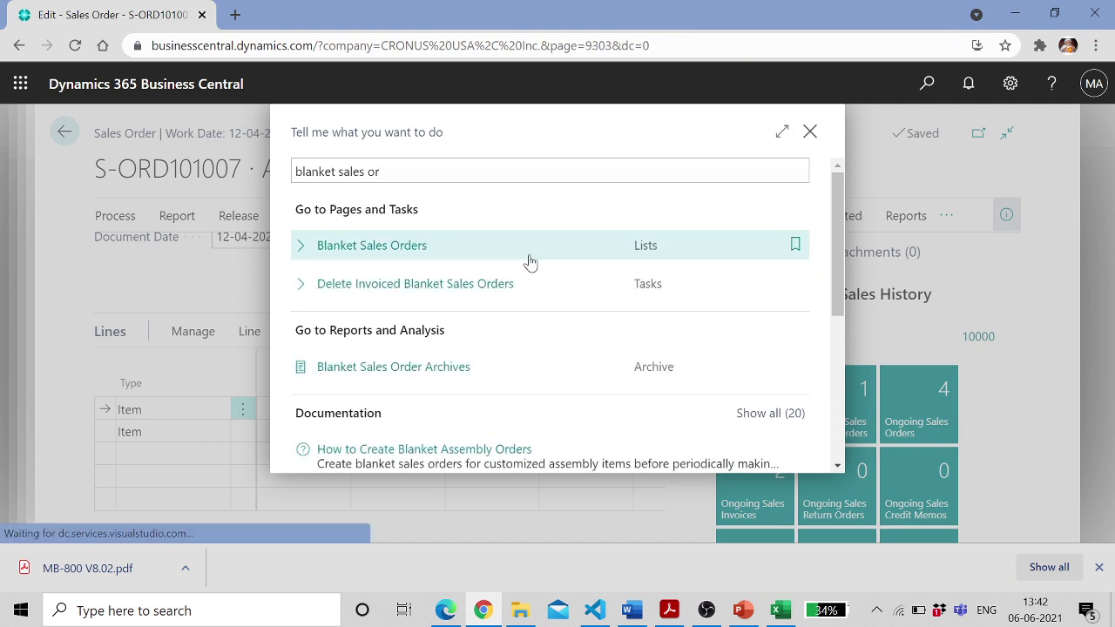
{"action": "left_click", "coordinate": [513, 257]}
{"action": "left_click", "coordinate": [112, 272]}
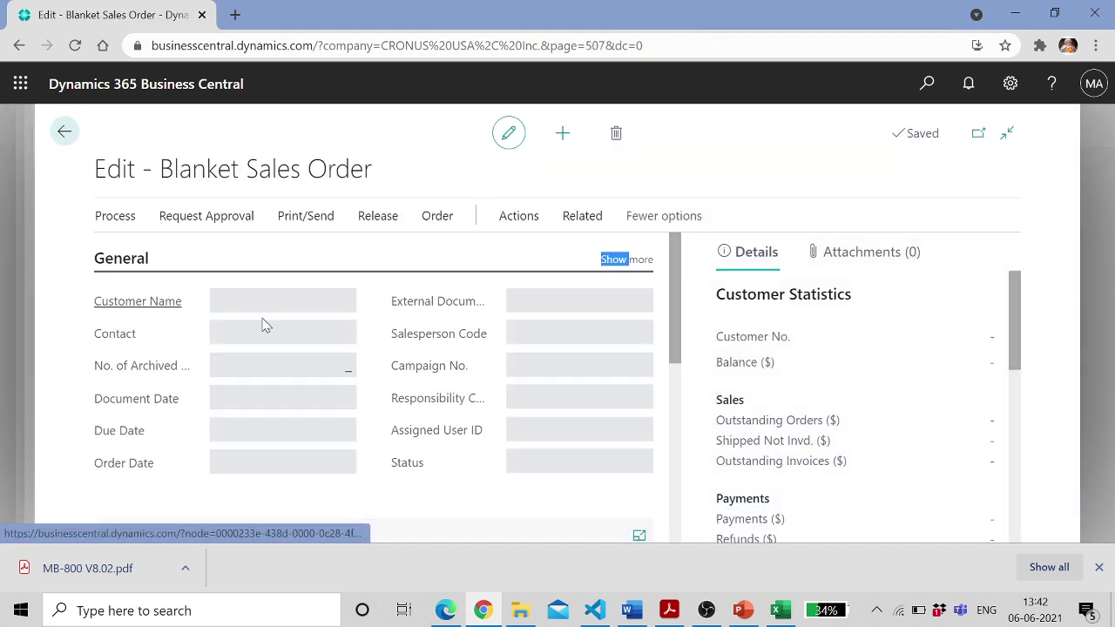
{"action": "left_click_drag", "start_coordinate": [676, 331], "coordinate": [675, 441]}
{"action": "left_click_drag", "start_coordinate": [267, 454], "coordinate": [525, 462]}
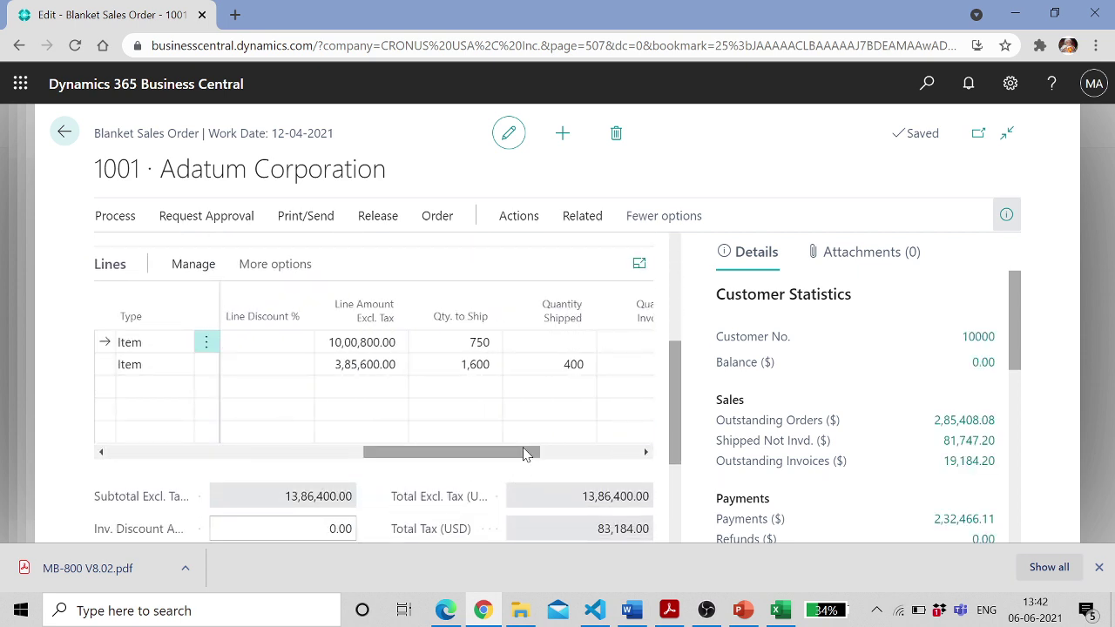
{"action": "left_click", "coordinate": [534, 348]}
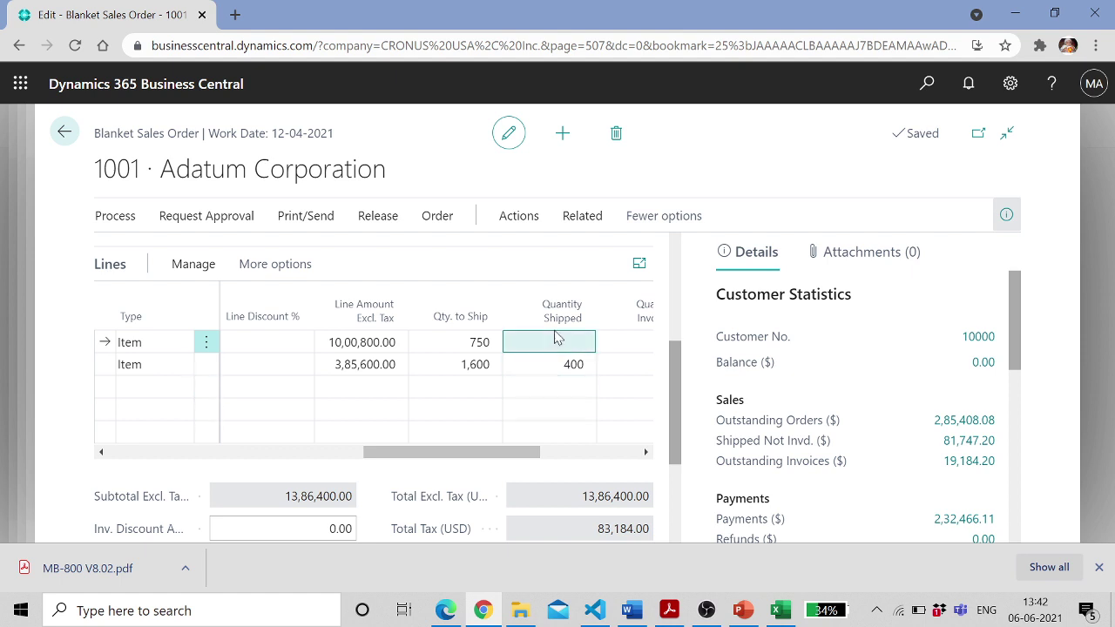
{"action": "left_click", "coordinate": [549, 365]}
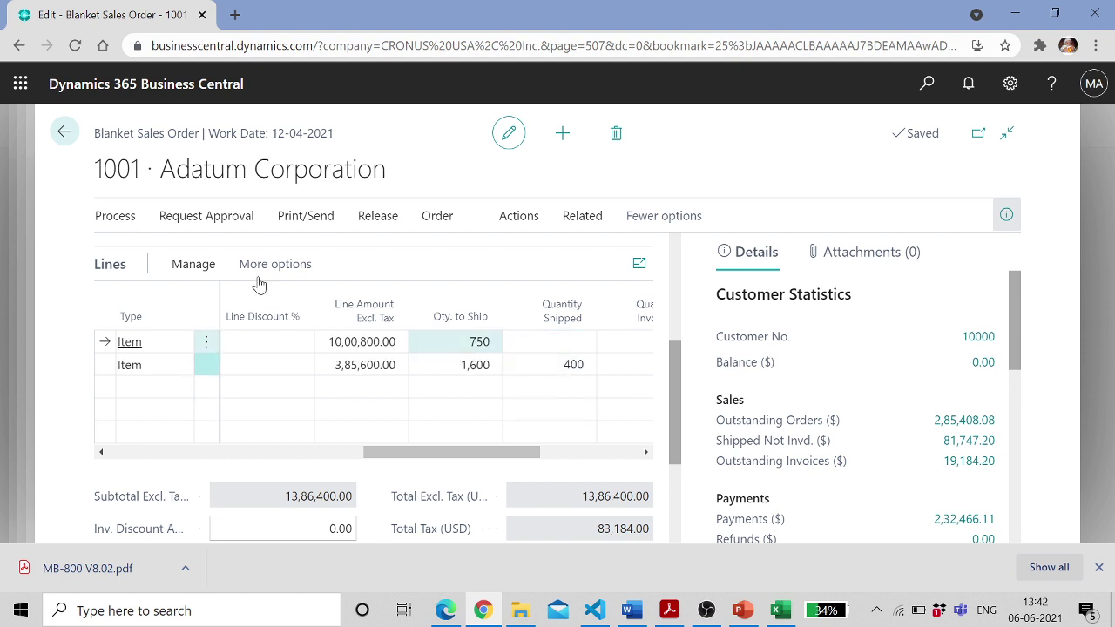
Return from the blanket sales order to the sales order, and switch to the PowerPoint presentation
{"action": "left_click", "coordinate": [64, 132]}
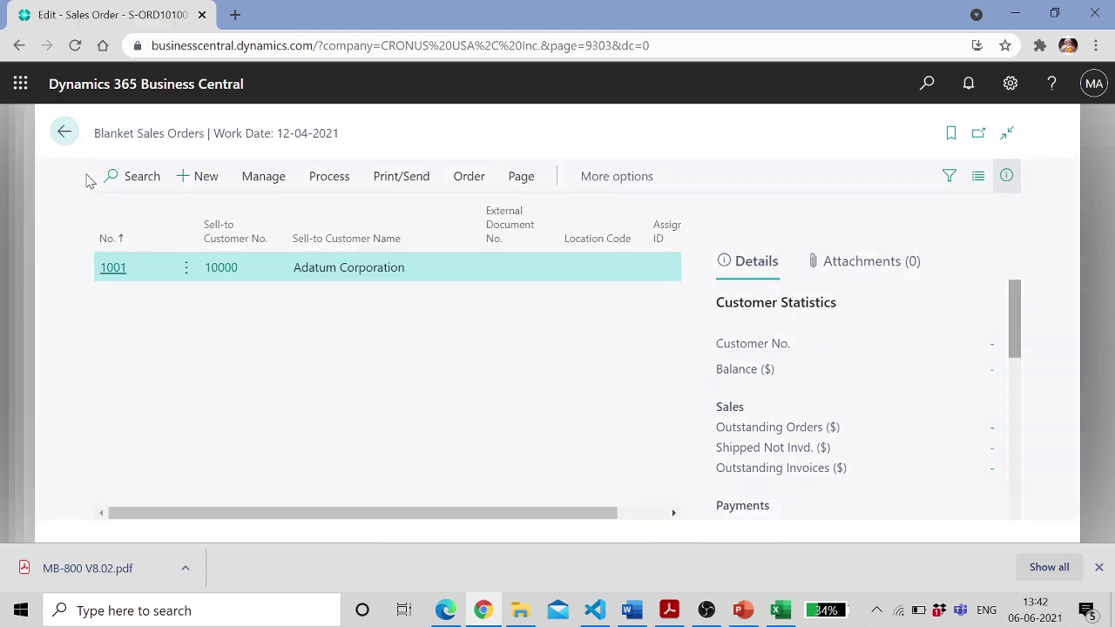
{"action": "left_click", "coordinate": [65, 136]}
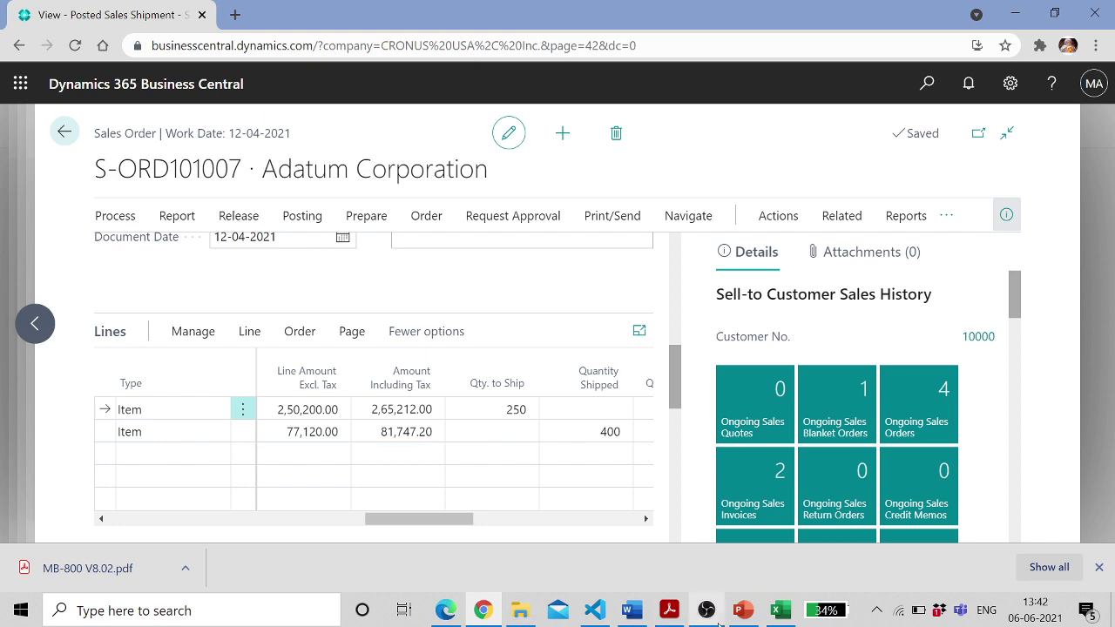
{"action": "left_click", "coordinate": [742, 610]}
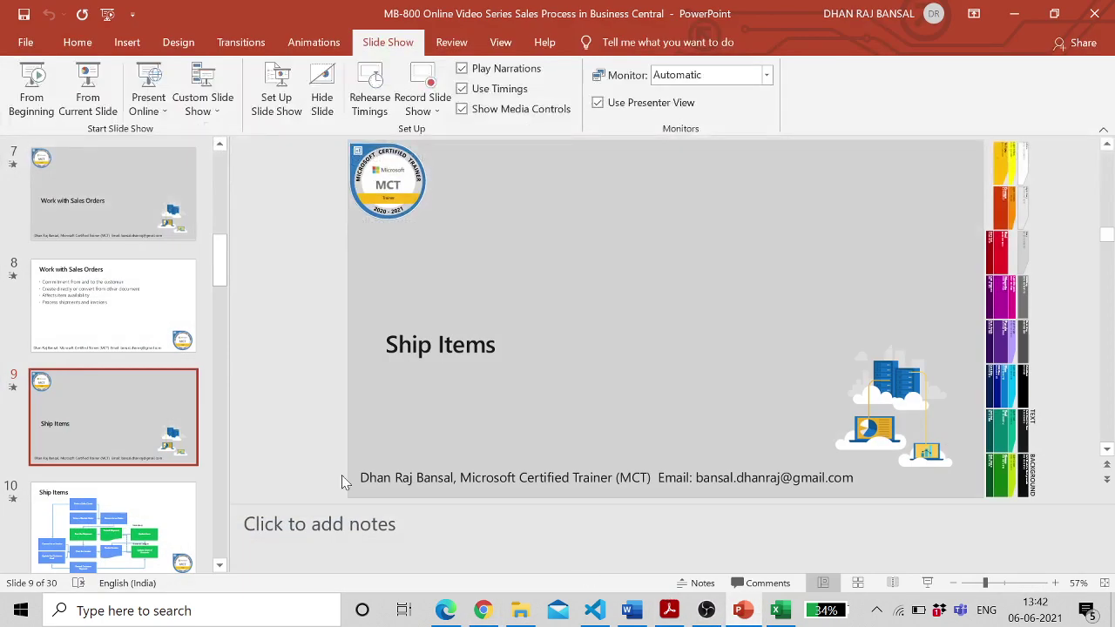
Present the slides from the Ship Items diagram through the Invoice Items diagram, end the show, and return to Business Central
{"action": "left_click", "coordinate": [142, 516]}
{"action": "left_click", "coordinate": [87, 91]}
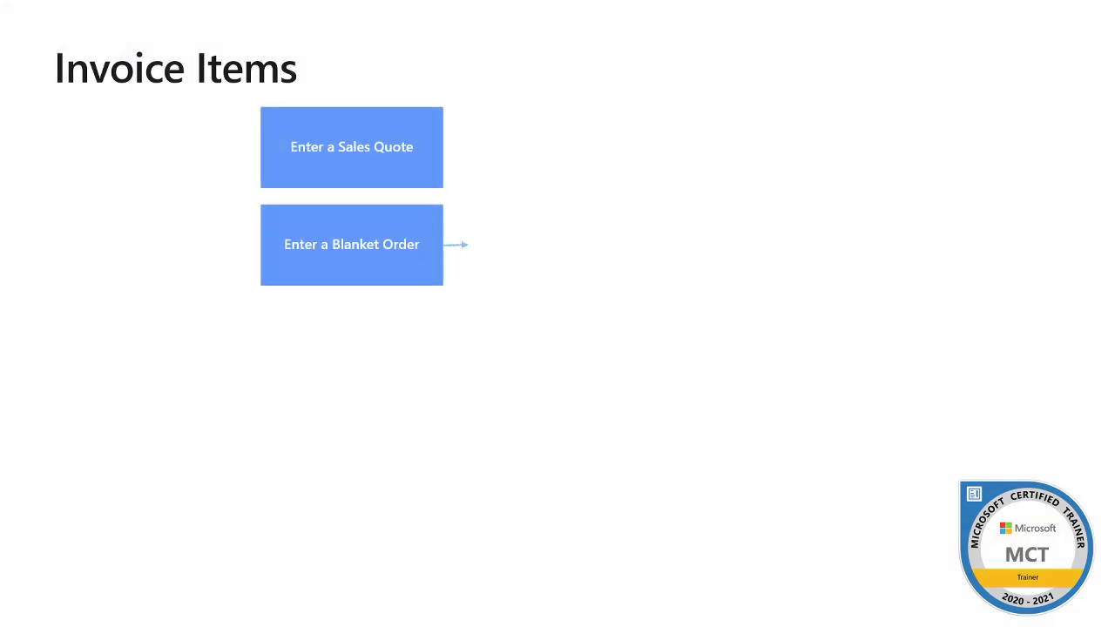
{"action": "key", "text": "Escape"}
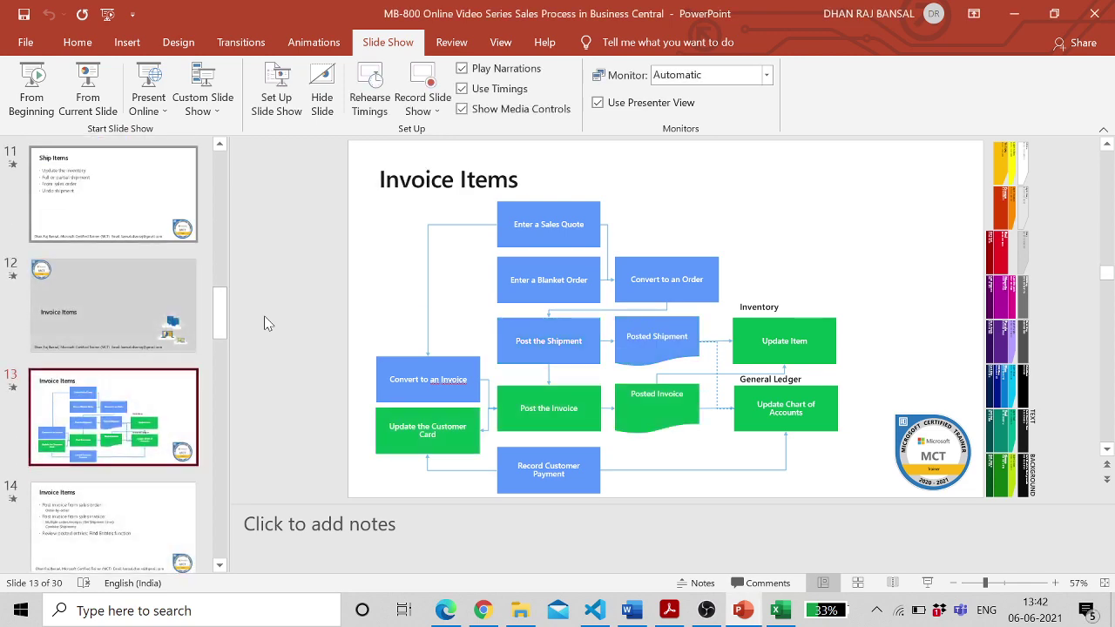
{"action": "left_click", "coordinate": [1014, 13]}
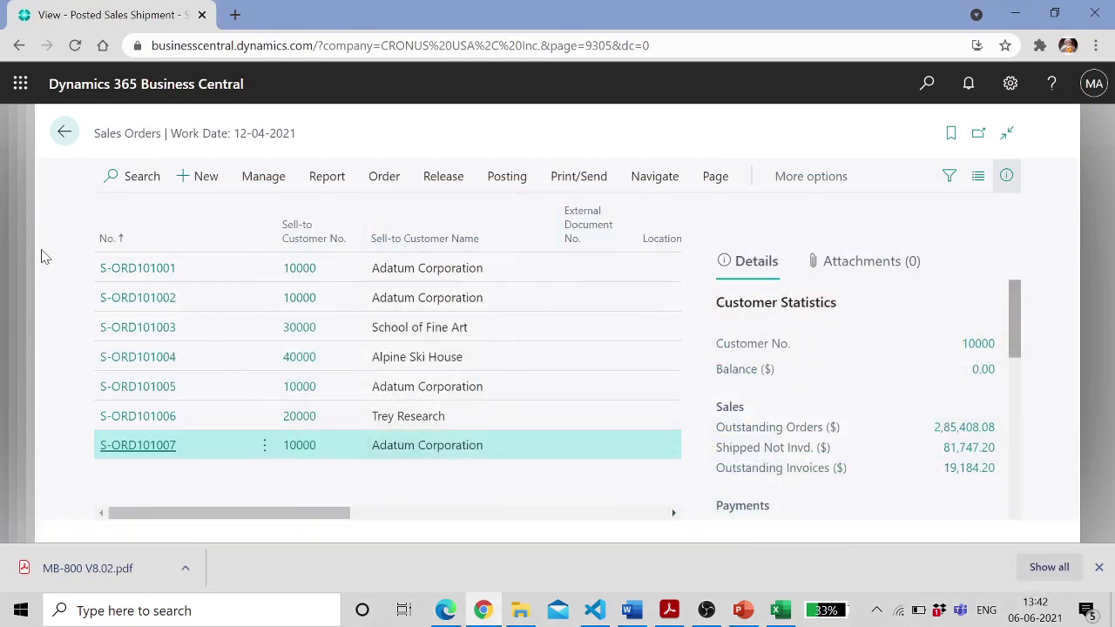
Open Trey Research's sales order from the Sales Orders list and check the quantities to invoice on its lines
{"action": "left_click", "coordinate": [167, 418]}
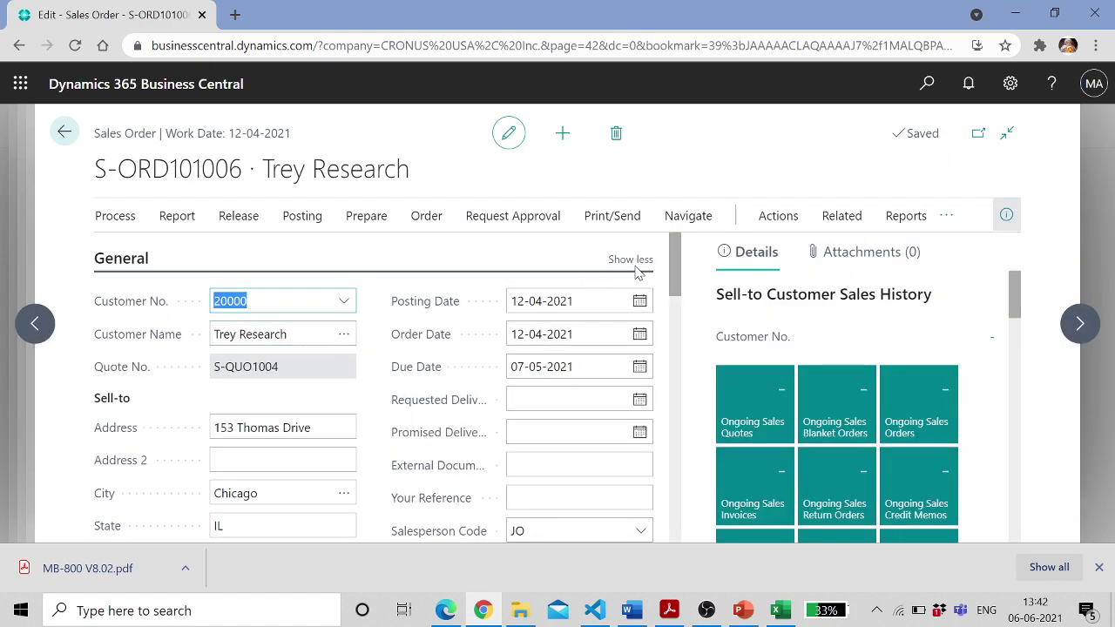
{"action": "scroll", "coordinate": [670, 260], "scroll_direction": "down", "scroll_amount": 10}
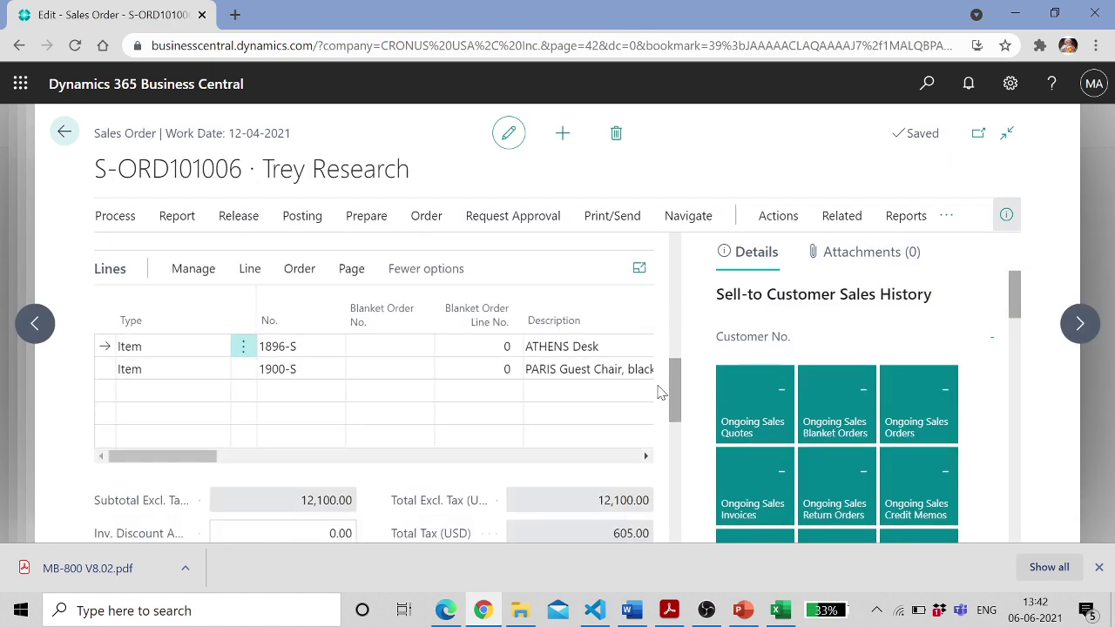
{"action": "left_click_drag", "start_coordinate": [209, 453], "coordinate": [528, 456]}
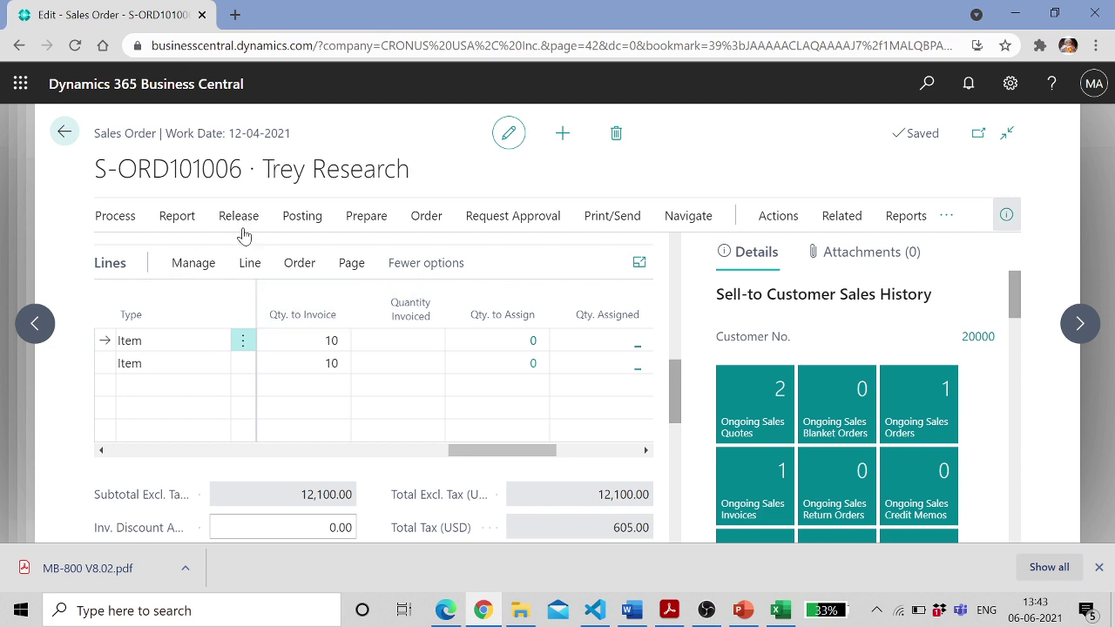
Post the Trey Research sales order with the Ship and Invoice option, and open the posted sales invoice
{"action": "left_click", "coordinate": [303, 220]}
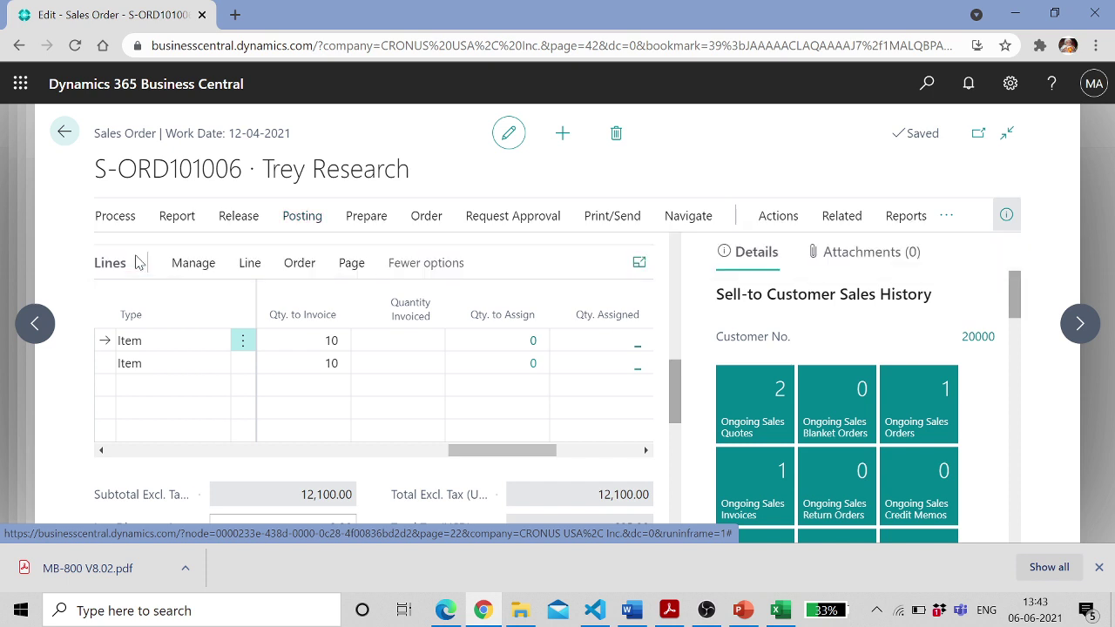
{"action": "left_click", "coordinate": [138, 252]}
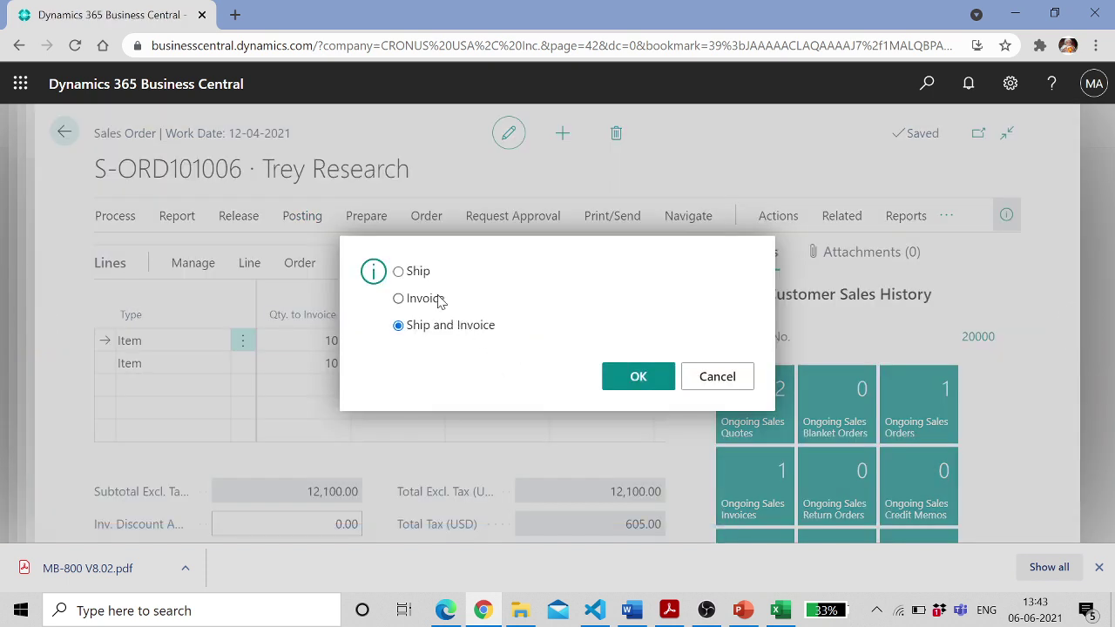
{"action": "left_click", "coordinate": [606, 378]}
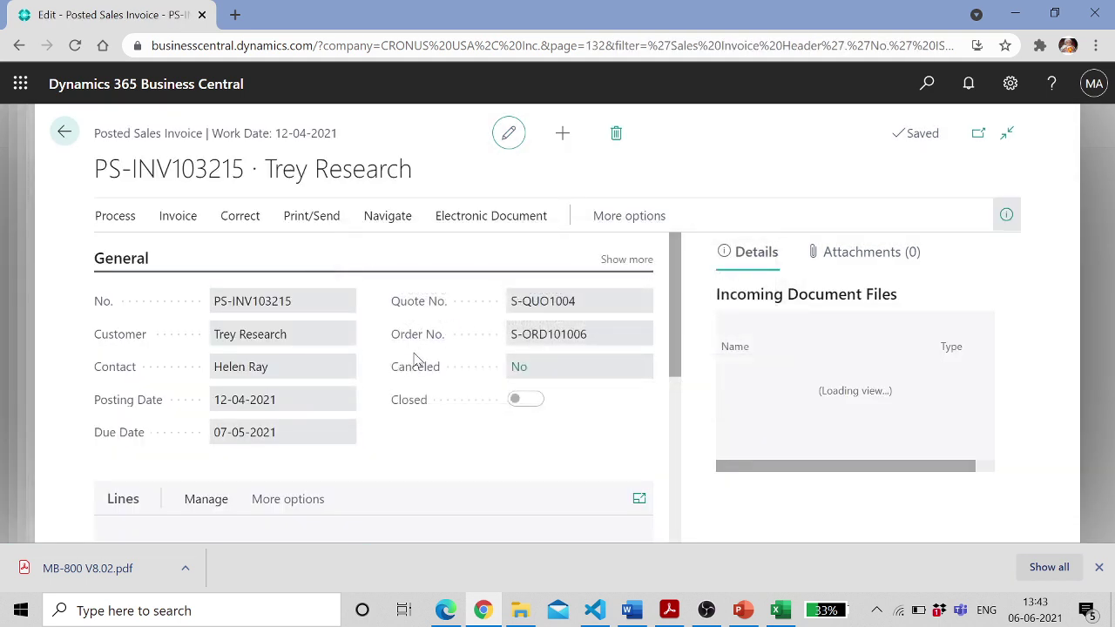
Find the entries related to the posted sales invoice and review its general ledger entries
{"action": "left_click_drag", "start_coordinate": [670, 315], "coordinate": [673, 362]}
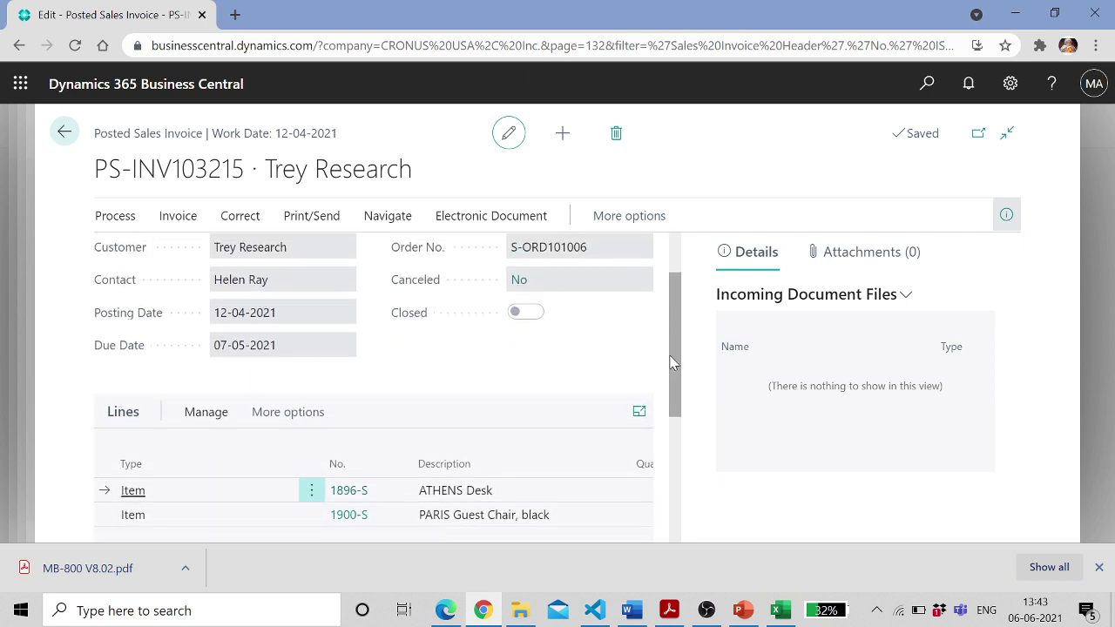
{"action": "left_click", "coordinate": [390, 224]}
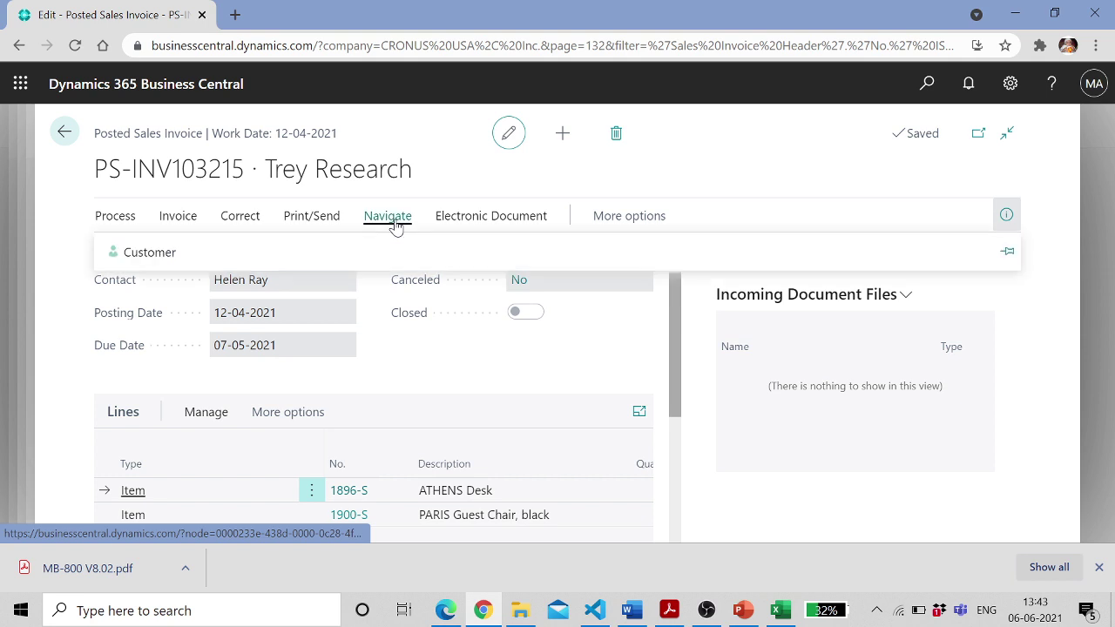
{"action": "left_click", "coordinate": [115, 218]}
{"action": "left_click", "coordinate": [178, 217]}
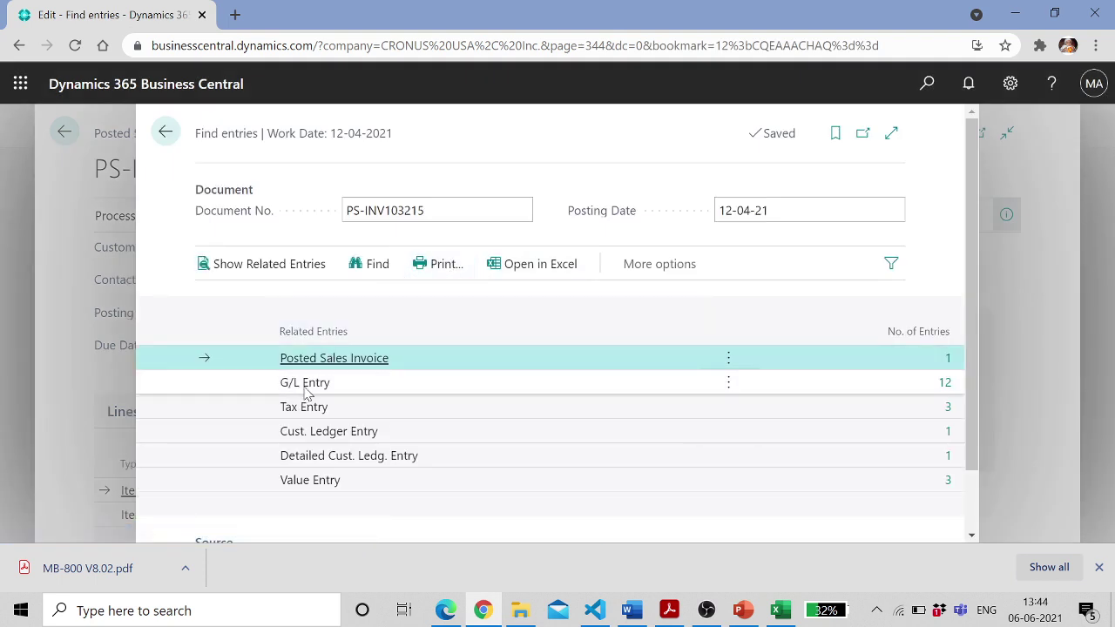
{"action": "left_click", "coordinate": [945, 384]}
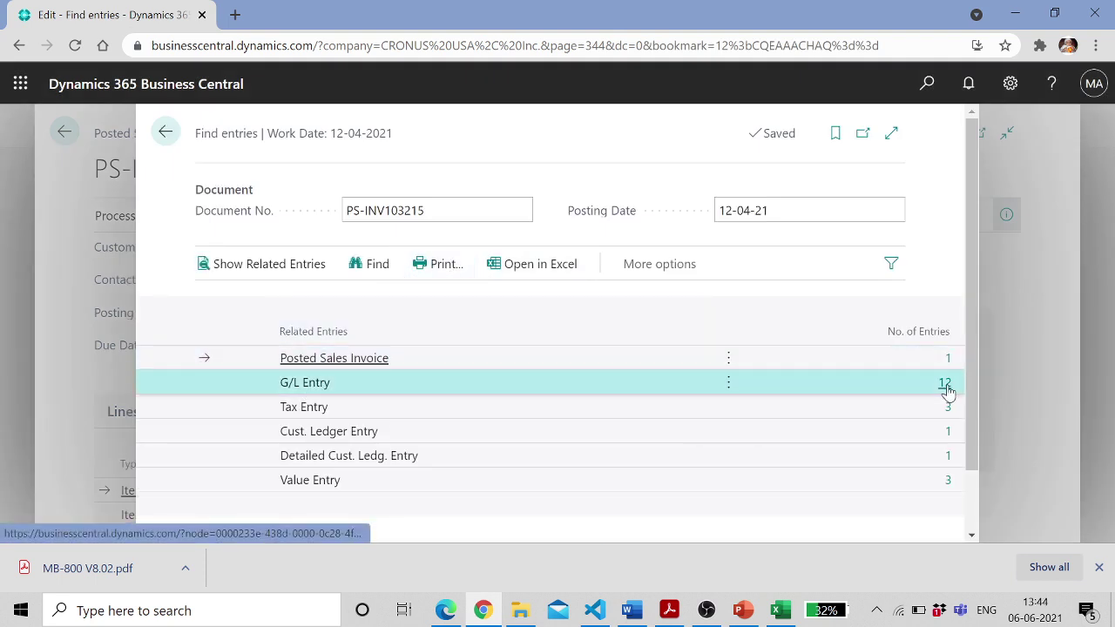
{"action": "left_click", "coordinate": [946, 384]}
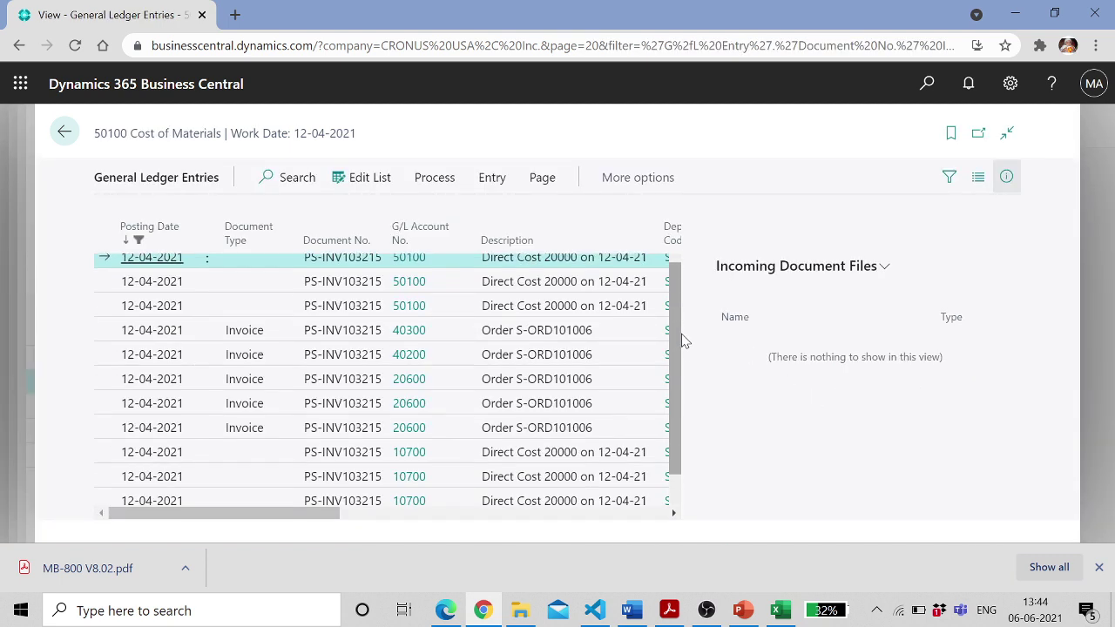
{"action": "scroll", "coordinate": [675, 331], "scroll_direction": "down", "scroll_amount": 2}
{"action": "left_click", "coordinate": [64, 132]}
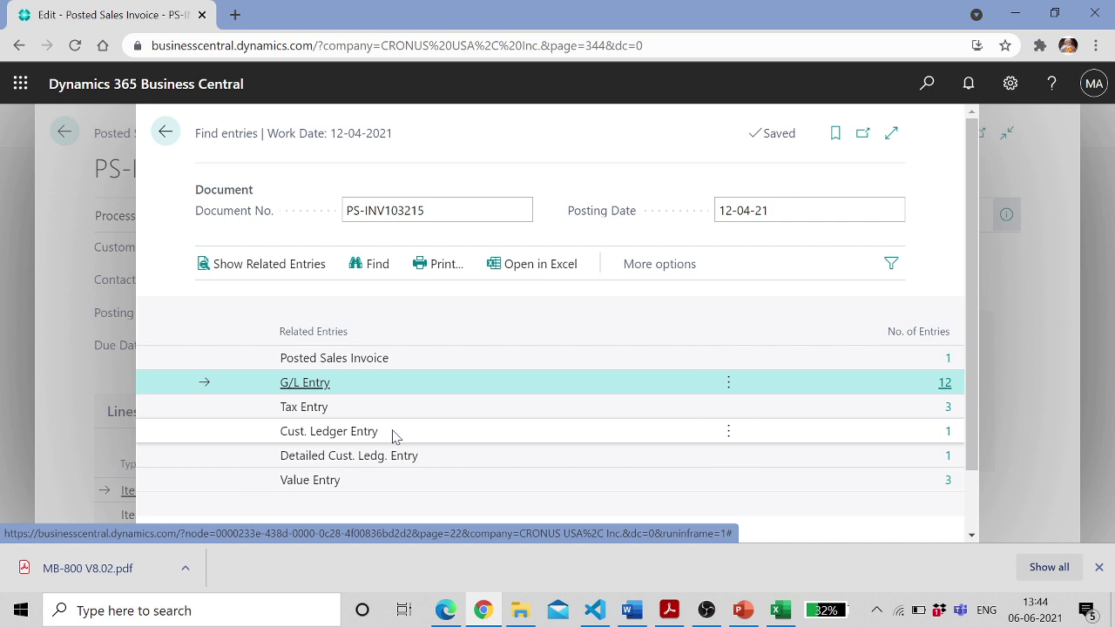
Review the amounts of the invoice's customer ledger entry, and return to the posted sales invoice
{"action": "left_click", "coordinate": [949, 435]}
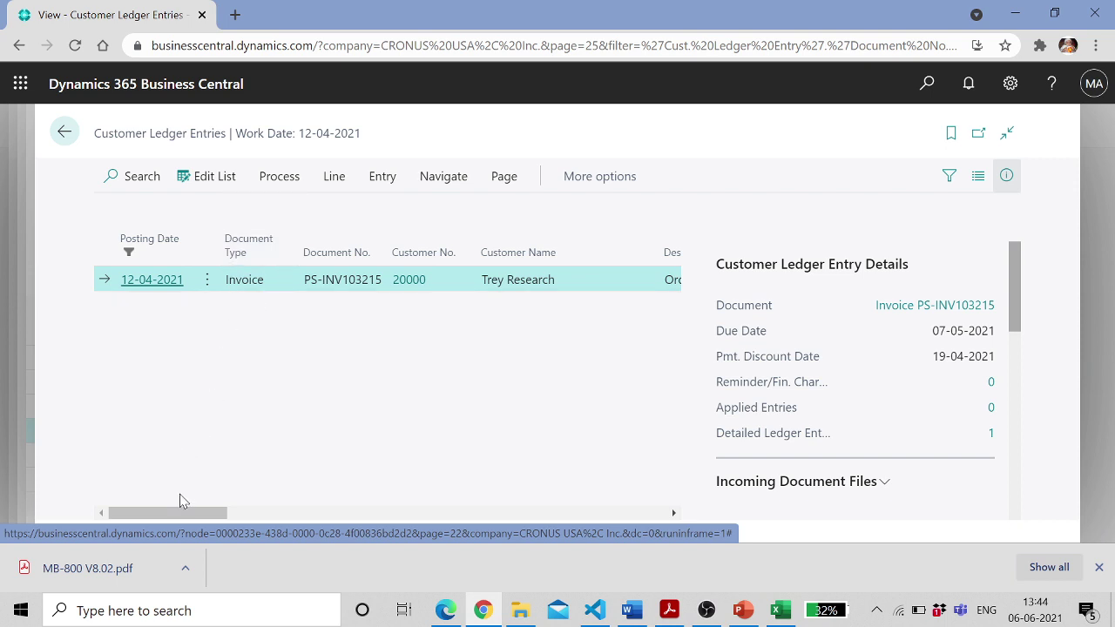
{"action": "left_click_drag", "start_coordinate": [189, 515], "coordinate": [334, 535]}
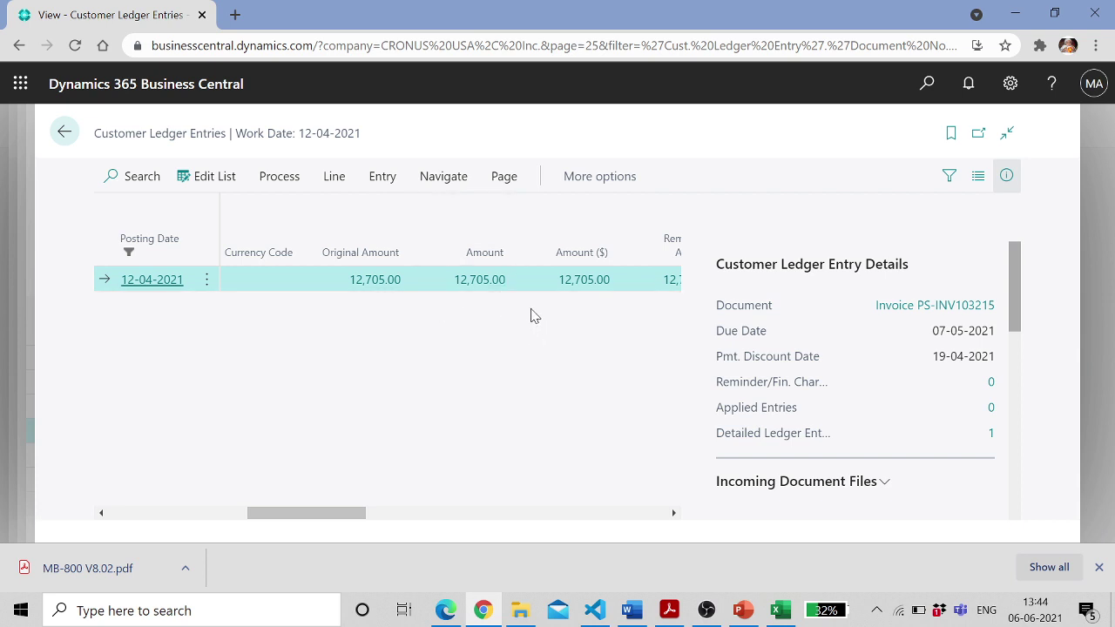
{"action": "left_click_drag", "start_coordinate": [323, 509], "coordinate": [623, 550]}
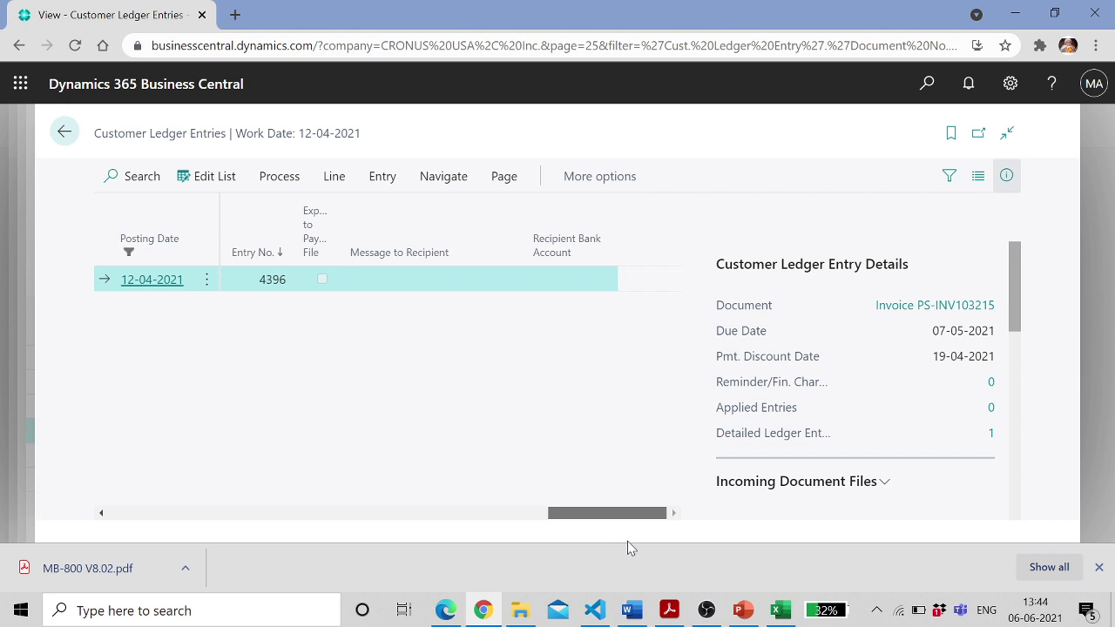
{"action": "left_click", "coordinate": [66, 133]}
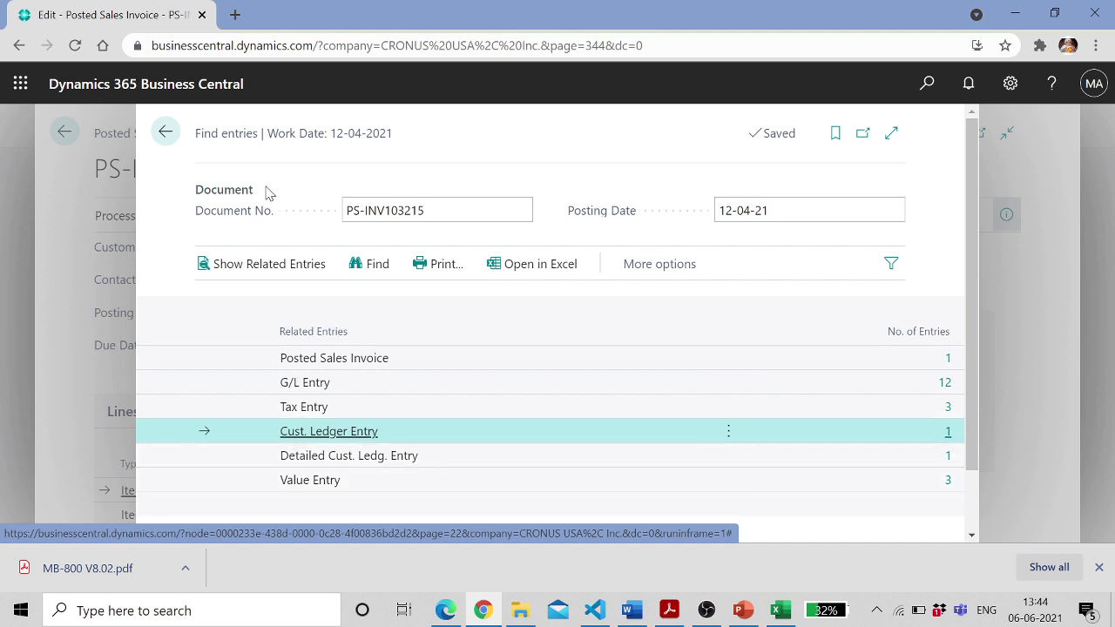
{"action": "left_click", "coordinate": [167, 135]}
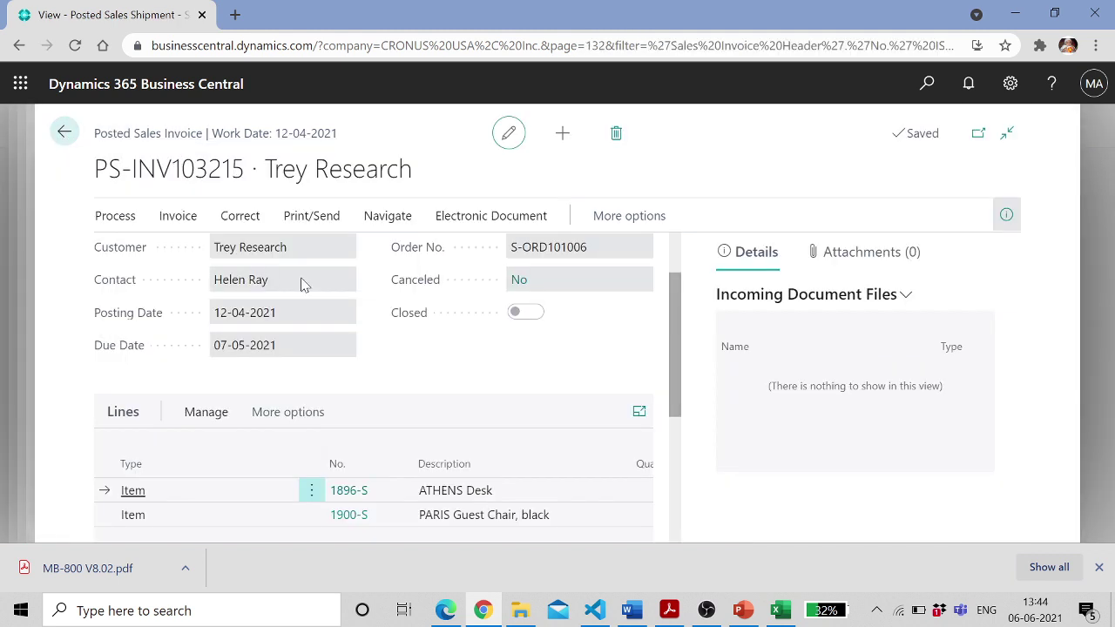
Look through the posted sales invoice's functions, related information, correction, printing, navigation and electronic document commands
{"action": "scroll", "coordinate": [568, 366], "scroll_direction": "up", "scroll_amount": 2}
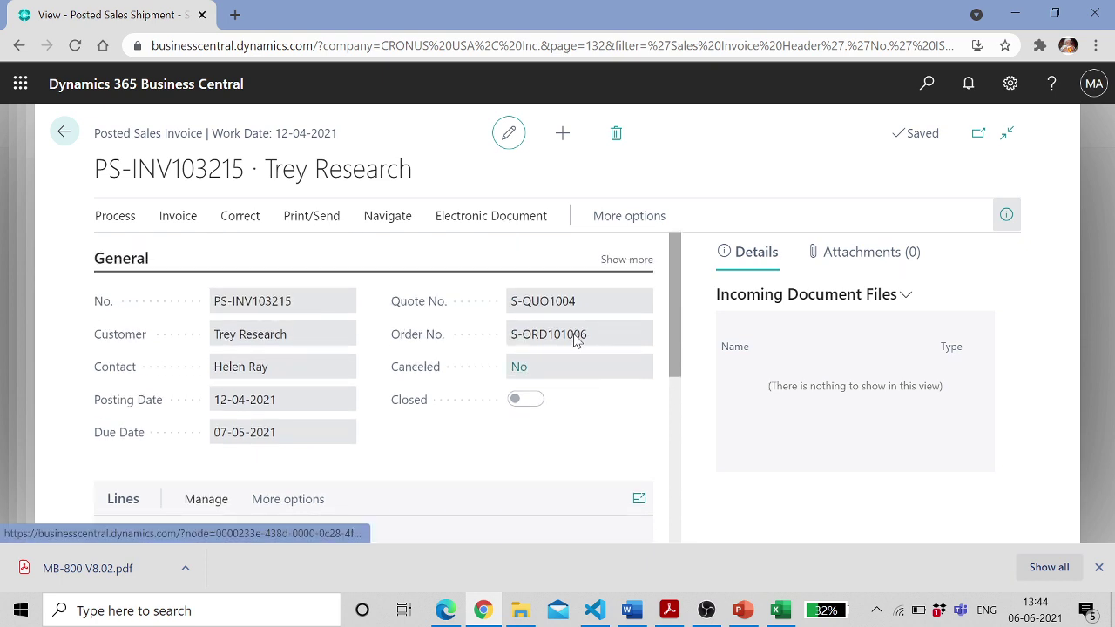
{"action": "left_click", "coordinate": [613, 222]}
{"action": "left_click", "coordinate": [611, 221]}
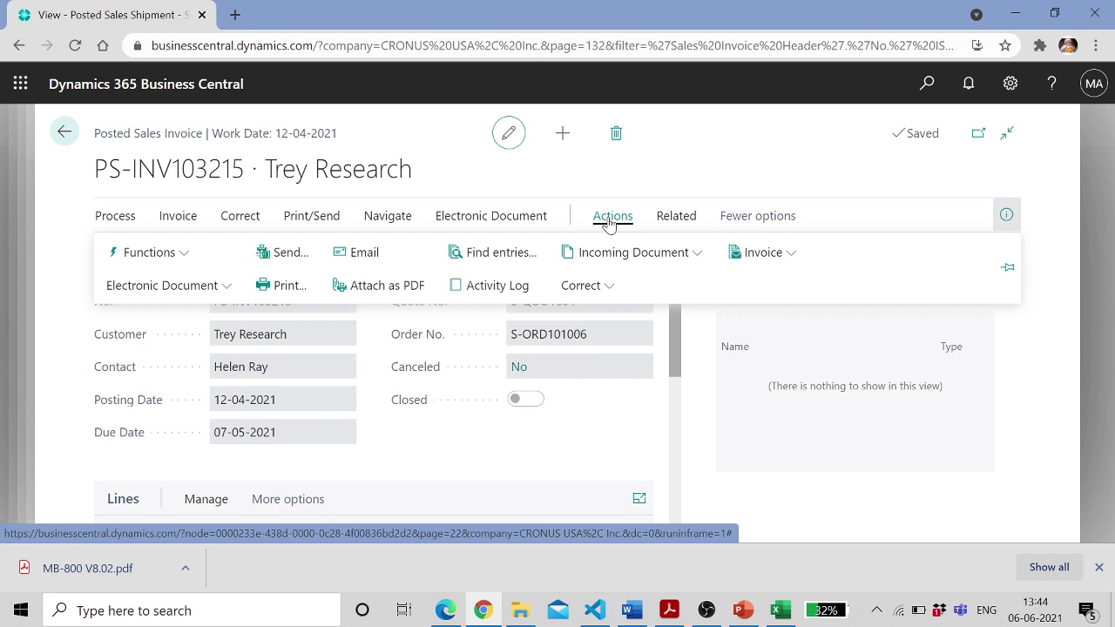
{"action": "left_click", "coordinate": [192, 260]}
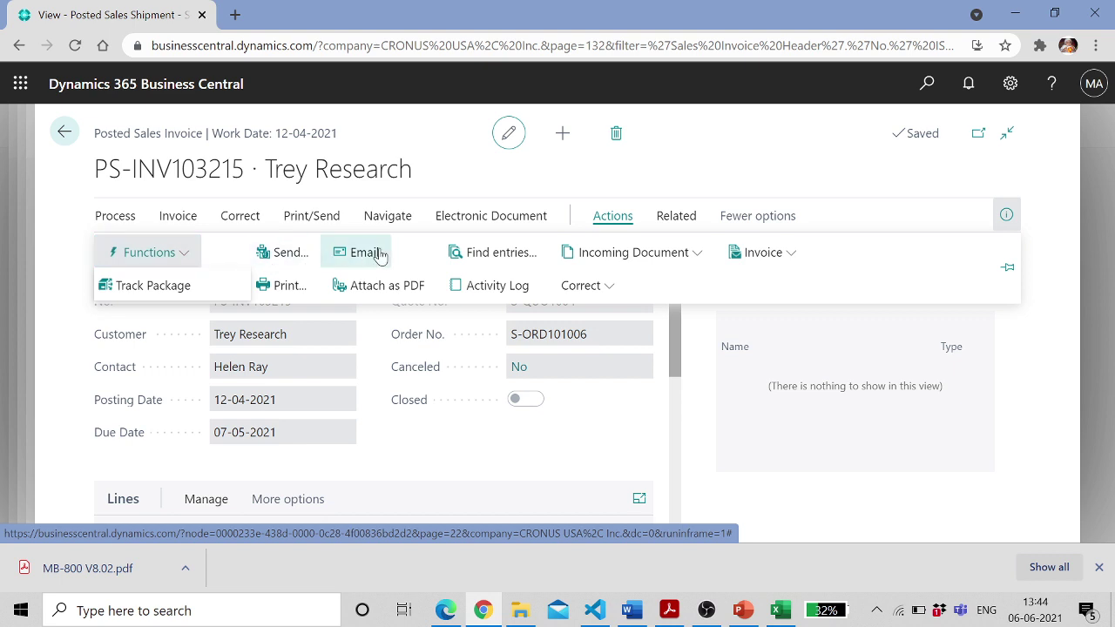
{"action": "left_click", "coordinate": [676, 217]}
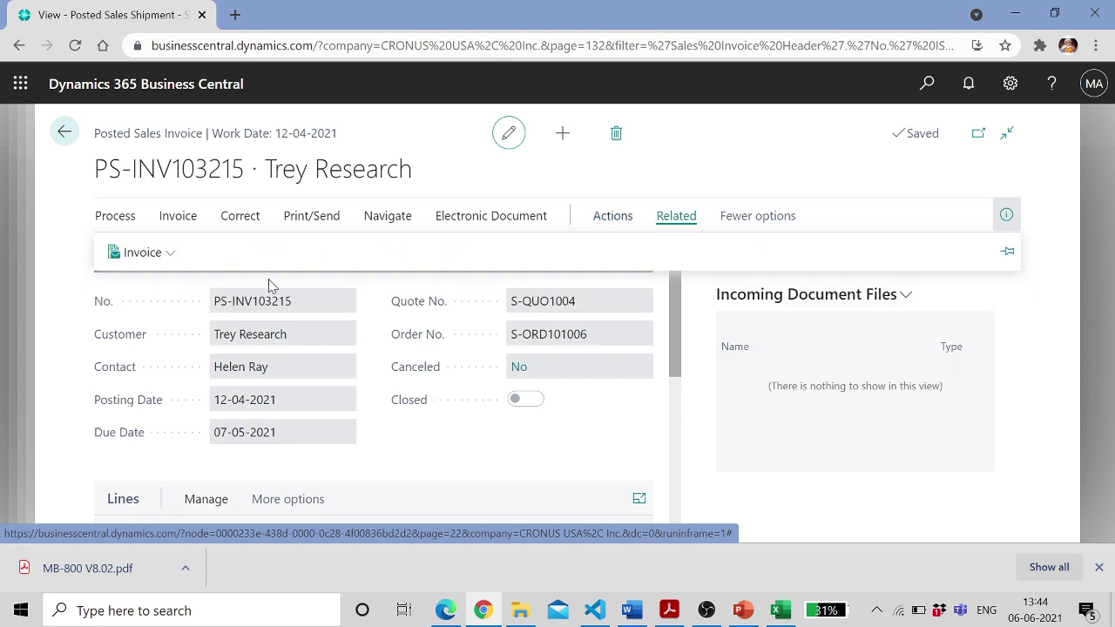
{"action": "left_click", "coordinate": [172, 257]}
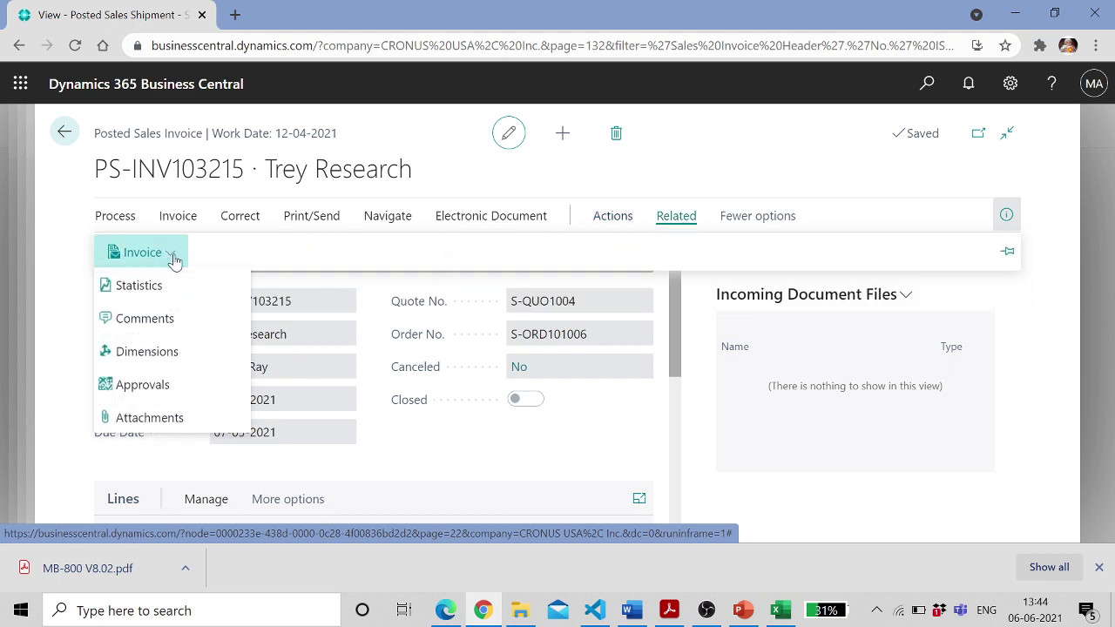
{"action": "left_click", "coordinate": [131, 225]}
{"action": "left_click", "coordinate": [177, 219]}
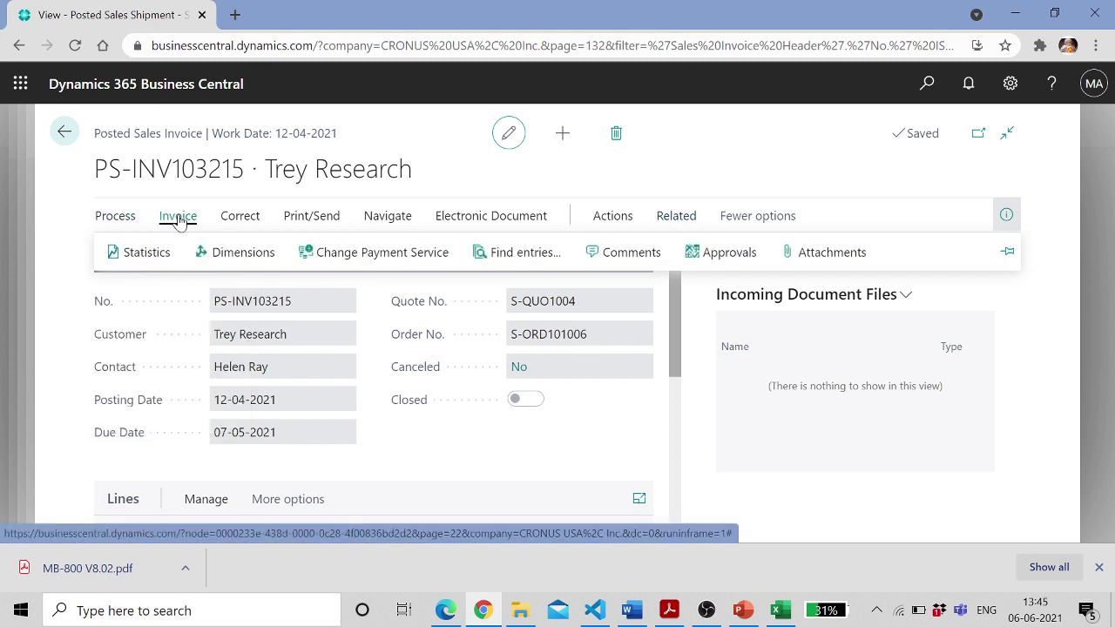
{"action": "left_click", "coordinate": [241, 223]}
{"action": "left_click", "coordinate": [314, 223]}
{"action": "left_click", "coordinate": [388, 223]}
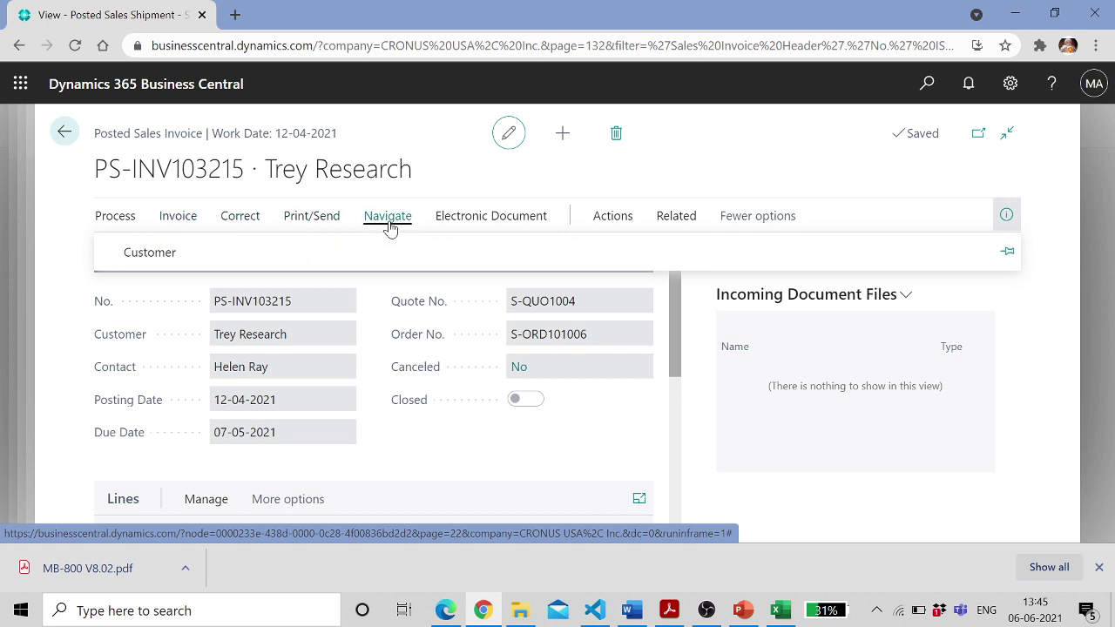
{"action": "left_click", "coordinate": [479, 222]}
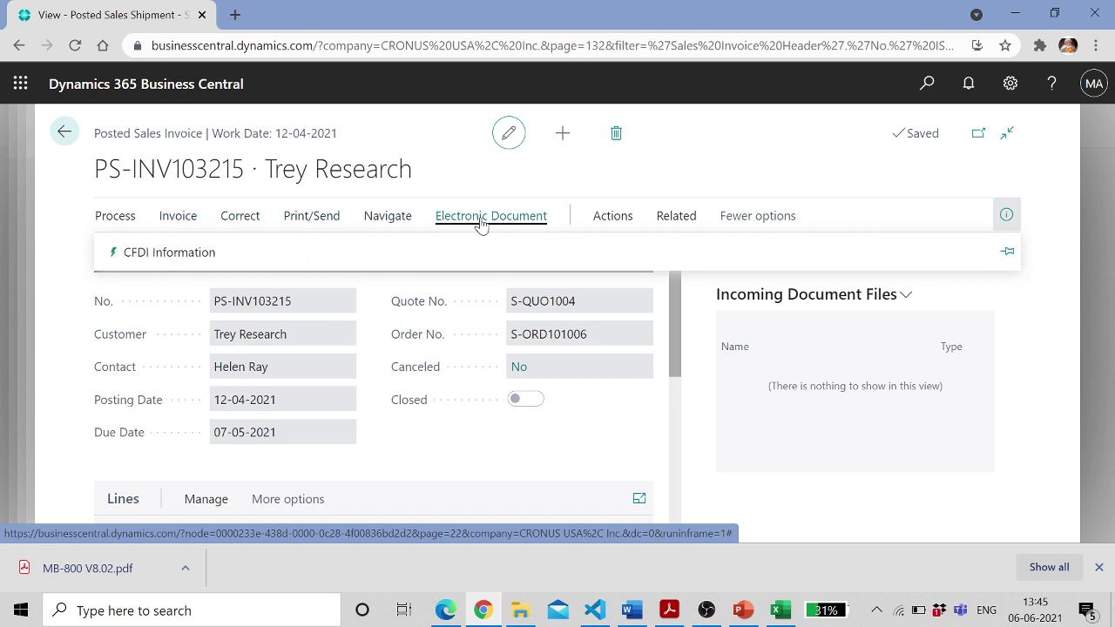
Open the Trey Research customer card from the posted invoice and compare its balance with the one recorded in the Excel workbook
{"action": "left_click", "coordinate": [401, 222]}
{"action": "left_click", "coordinate": [138, 256]}
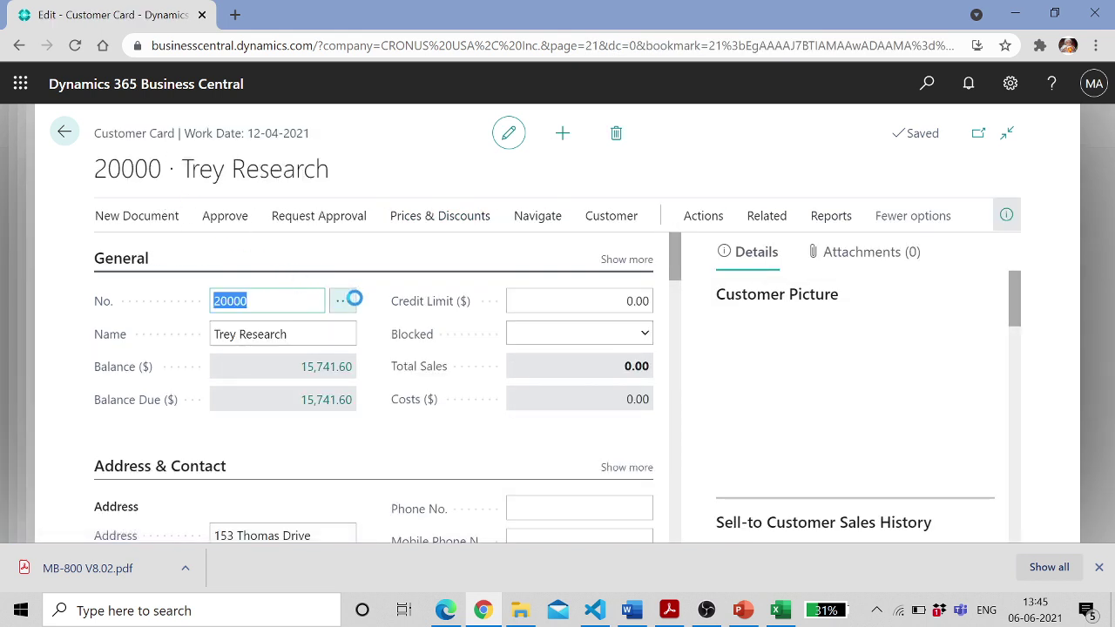
{"action": "left_click", "coordinate": [781, 612]}
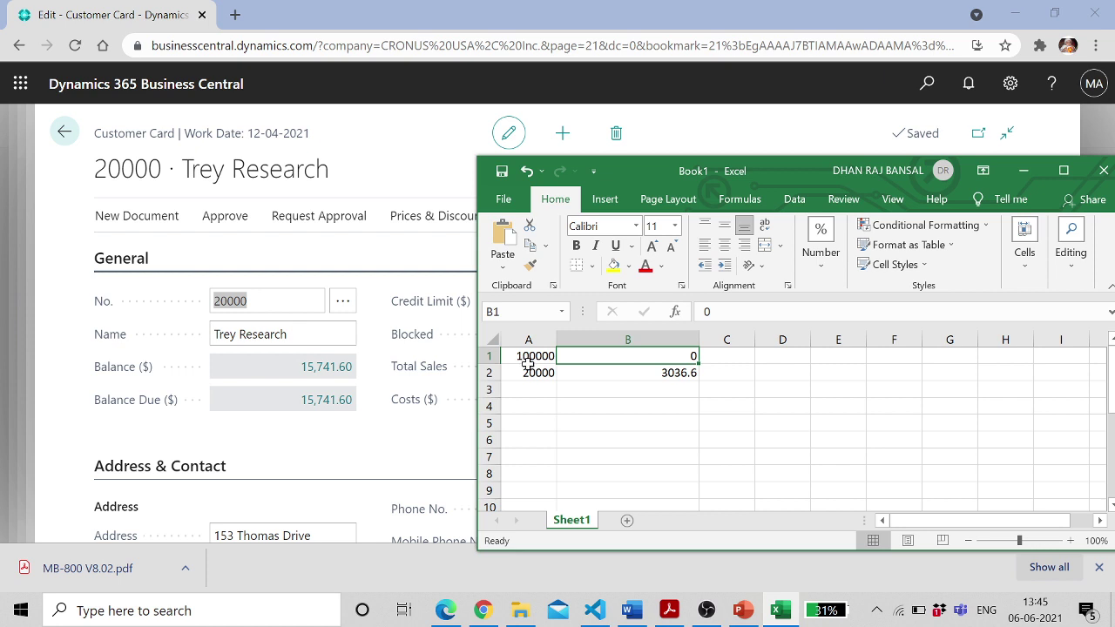
{"action": "left_click", "coordinate": [617, 377]}
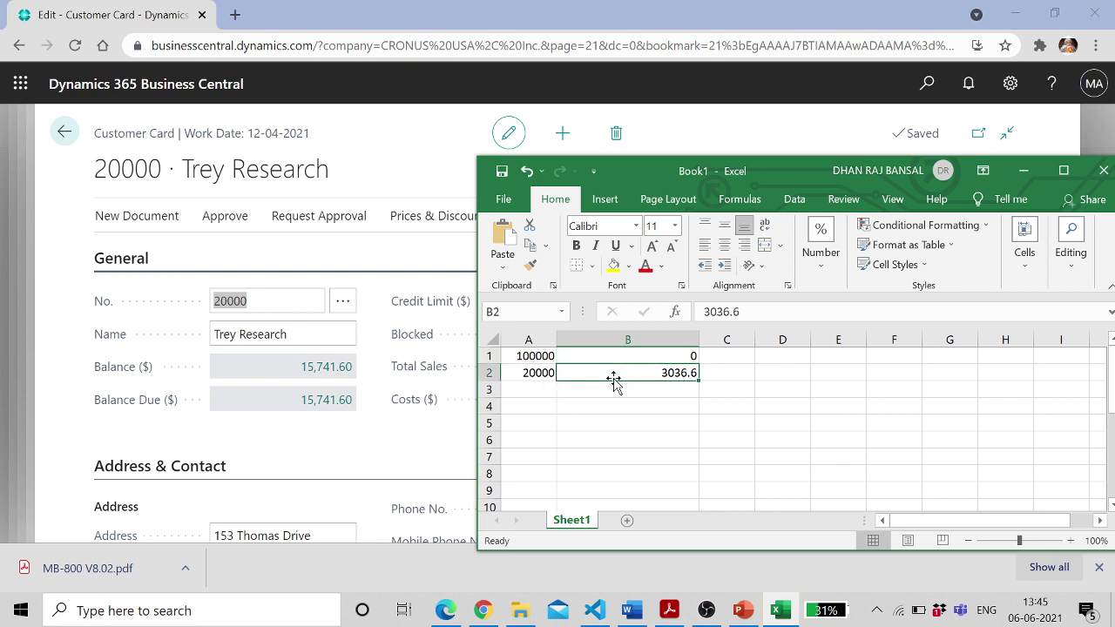
Open the customer ledger entries behind Trey Research's balance, check their original amounts, and switch to the Excel workbook
{"action": "left_click", "coordinate": [326, 369]}
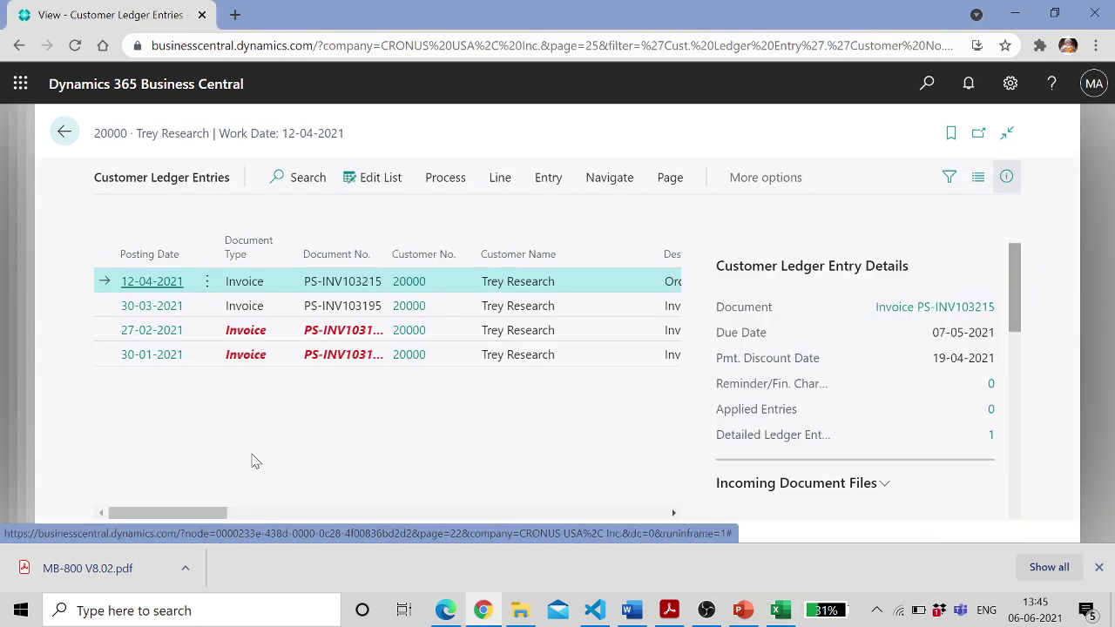
{"action": "left_click_drag", "start_coordinate": [207, 514], "coordinate": [328, 518]}
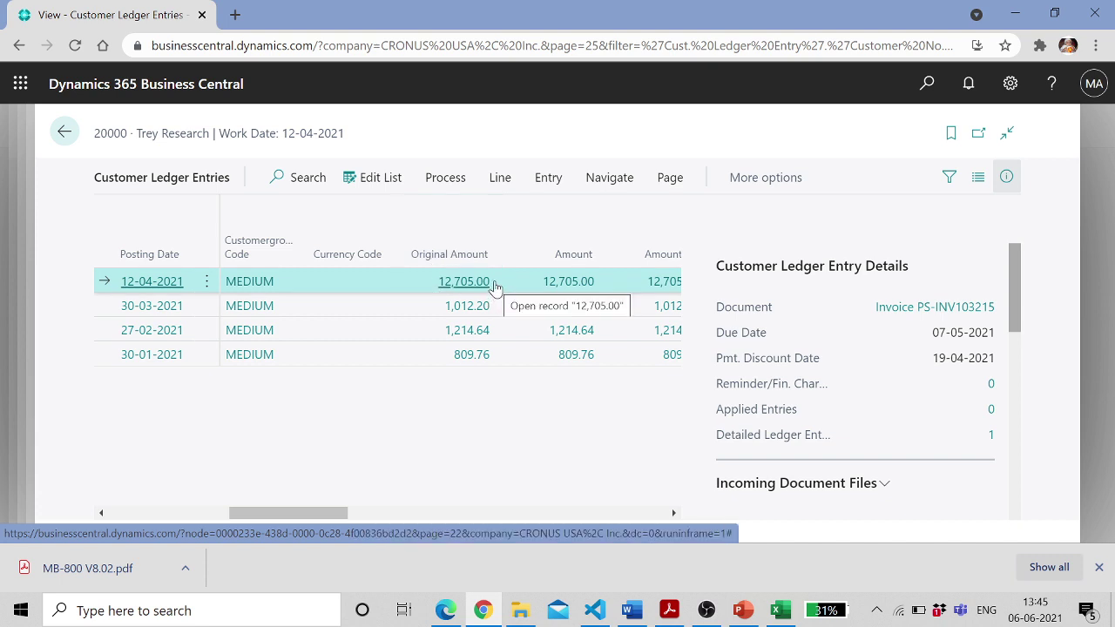
{"action": "left_click_drag", "start_coordinate": [331, 513], "coordinate": [336, 515]}
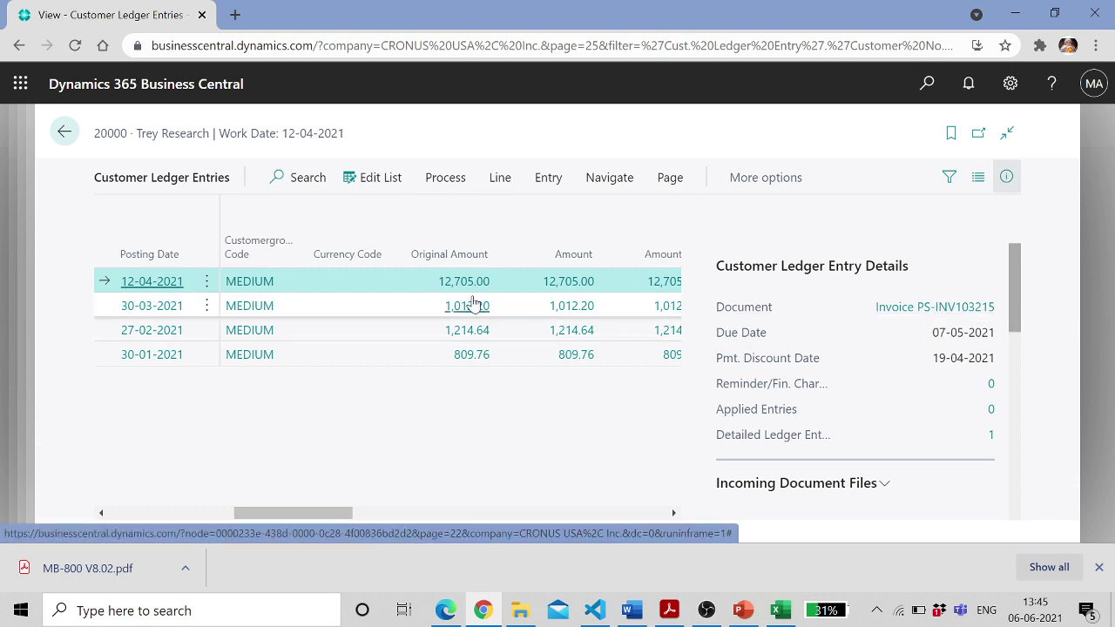
{"action": "left_click", "coordinate": [779, 612]}
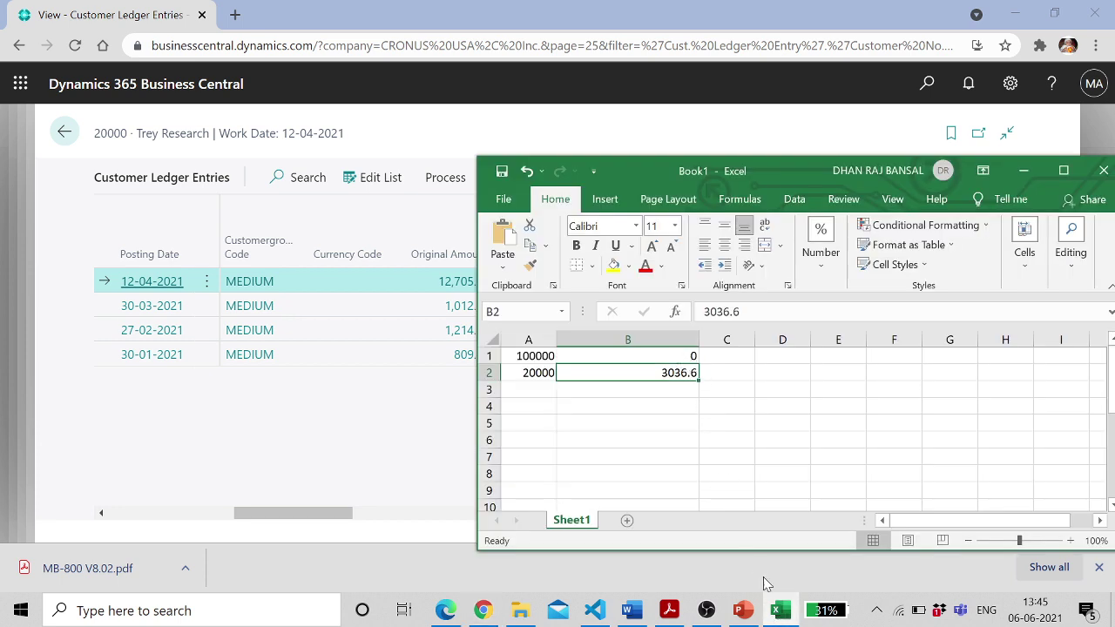
Minimize the Excel workbook, look over Trey Research's posted sales invoice and its lines, and return to the customer ledger entries
{"action": "left_click", "coordinate": [1023, 169]}
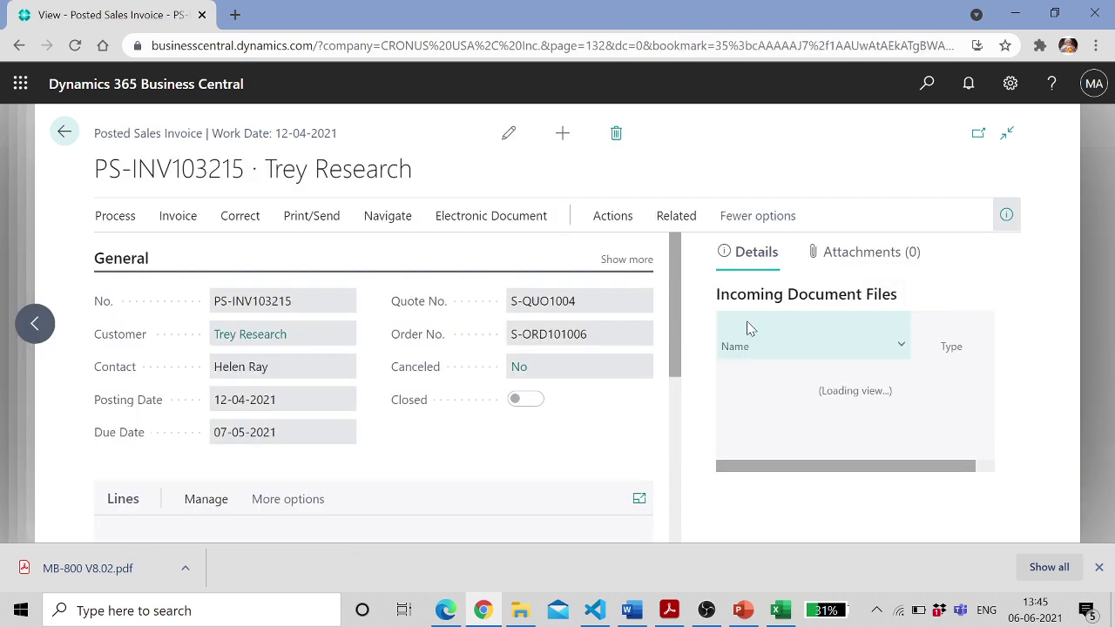
{"action": "scroll", "coordinate": [526, 349], "scroll_direction": "down", "scroll_amount": 1}
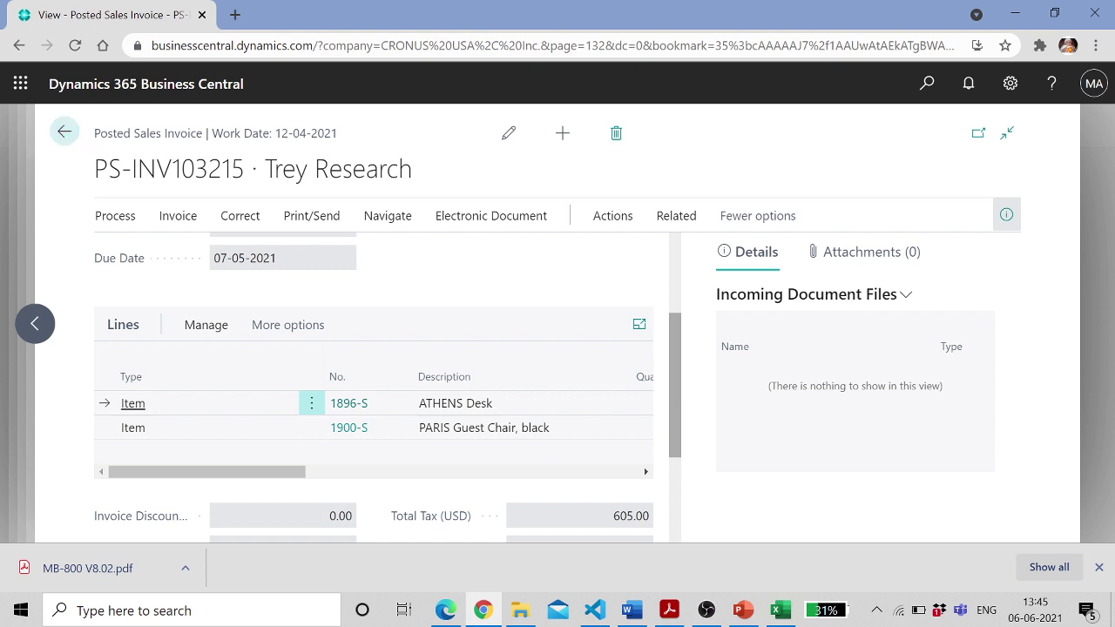
{"action": "scroll", "coordinate": [439, 338], "scroll_direction": "up", "scroll_amount": 1}
{"action": "scroll", "coordinate": [439, 338], "scroll_direction": "up", "scroll_amount": 2}
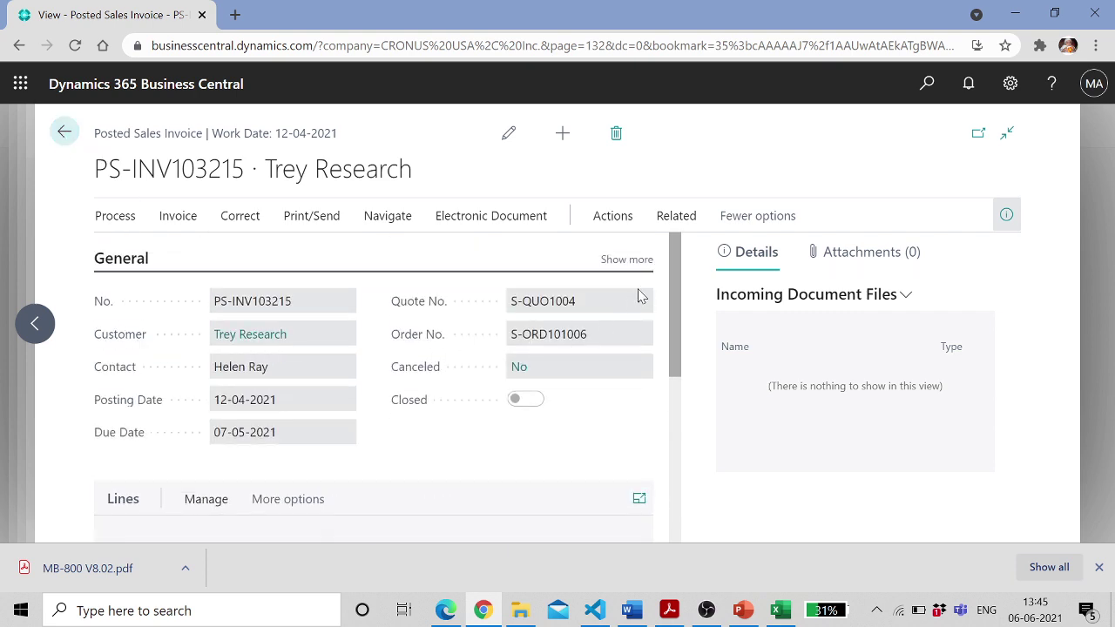
{"action": "left_click", "coordinate": [65, 132]}
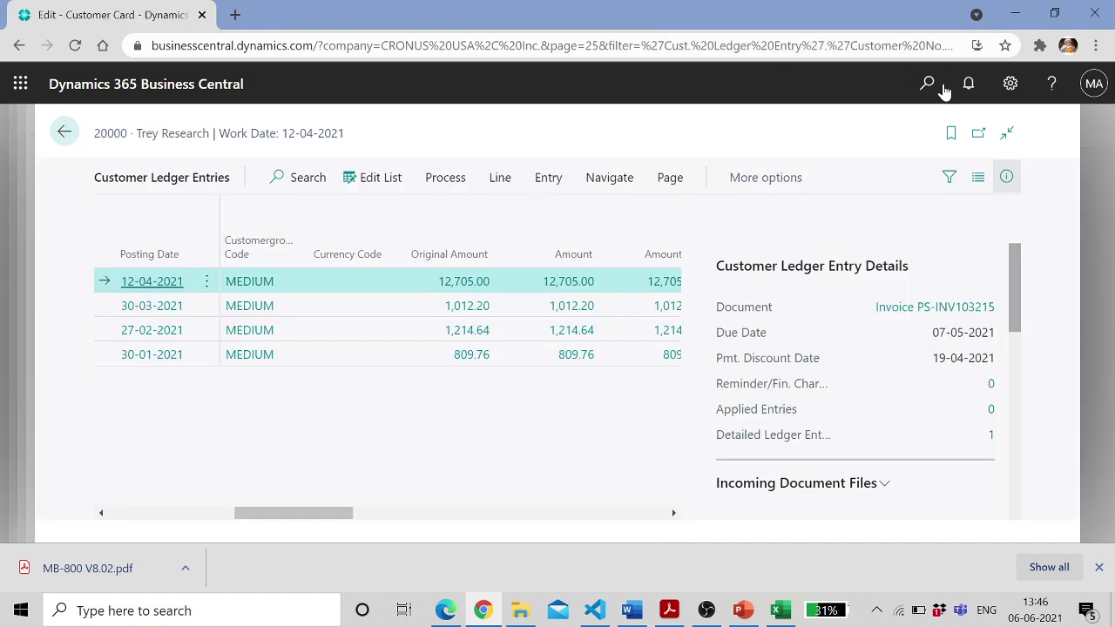
Find and open the Posted Sales Shipments list and widen its No. column to read the full document numbers
{"action": "left_click", "coordinate": [926, 84]}
{"action": "type", "text": "posted sales sh"}
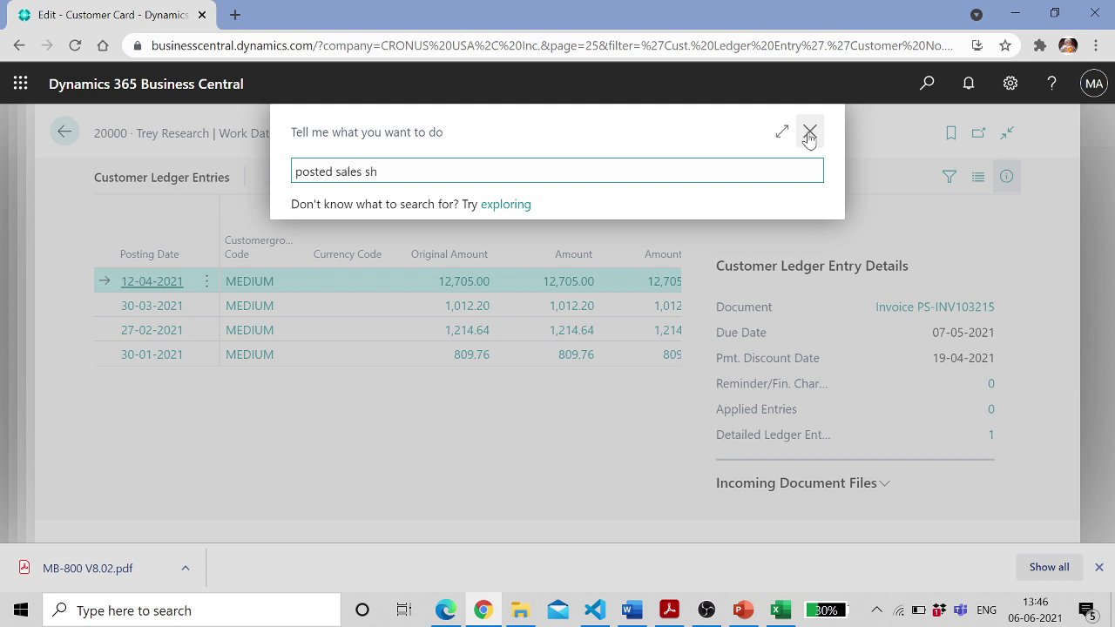
{"action": "left_click", "coordinate": [406, 246]}
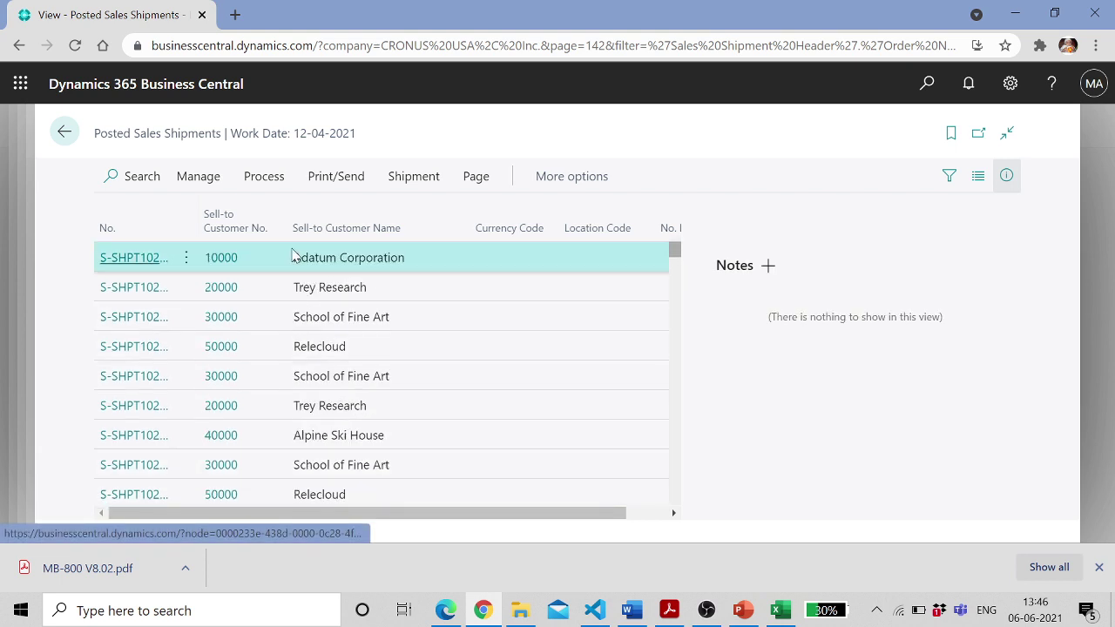
{"action": "left_click_drag", "start_coordinate": [173, 216], "coordinate": [286, 228]}
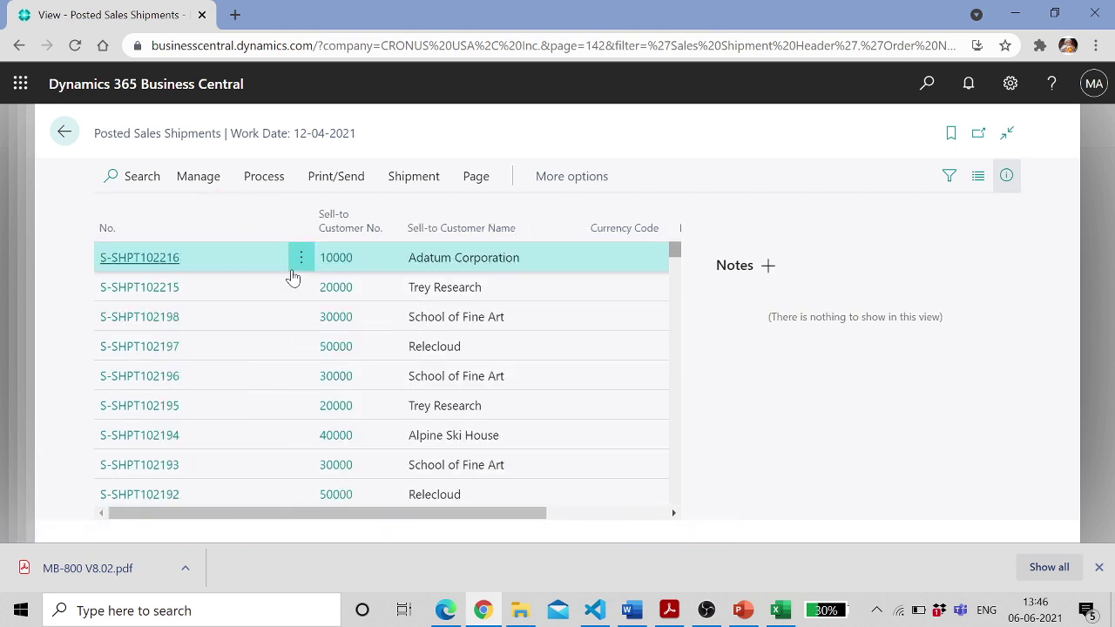
Open Adatum Corporation's posted shipment S-SHPT102216 and check the shipped and invoiced quantities of its lines
{"action": "double_click", "coordinate": [171, 258]}
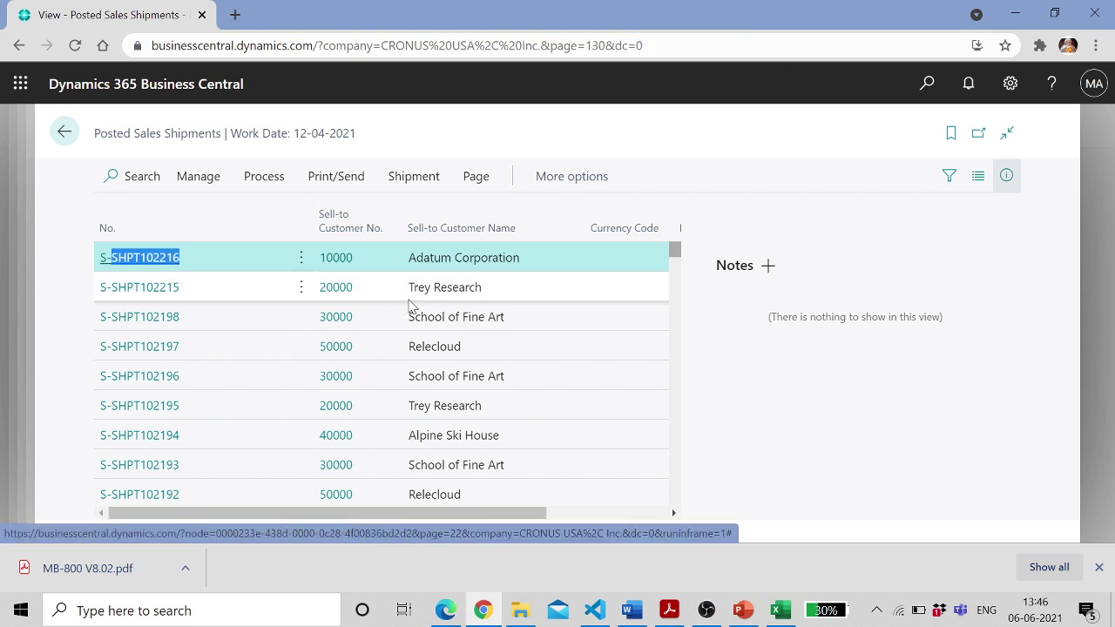
{"action": "left_click_drag", "start_coordinate": [672, 316], "coordinate": [672, 393]}
{"action": "left_click_drag", "start_coordinate": [340, 493], "coordinate": [460, 511]}
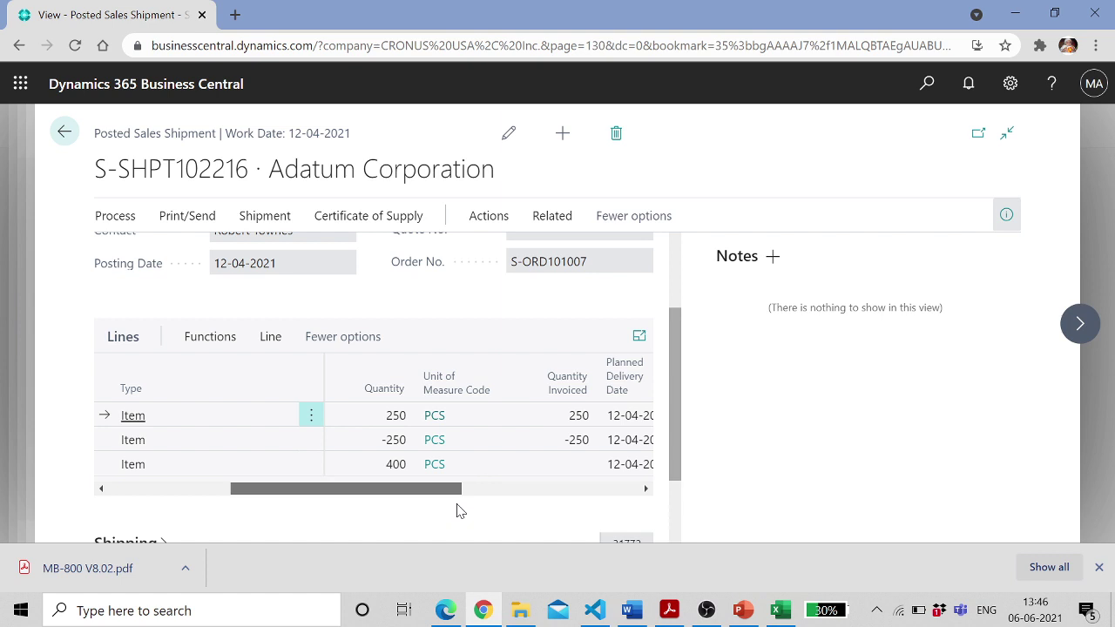
{"action": "left_click_drag", "start_coordinate": [460, 512], "coordinate": [413, 498]}
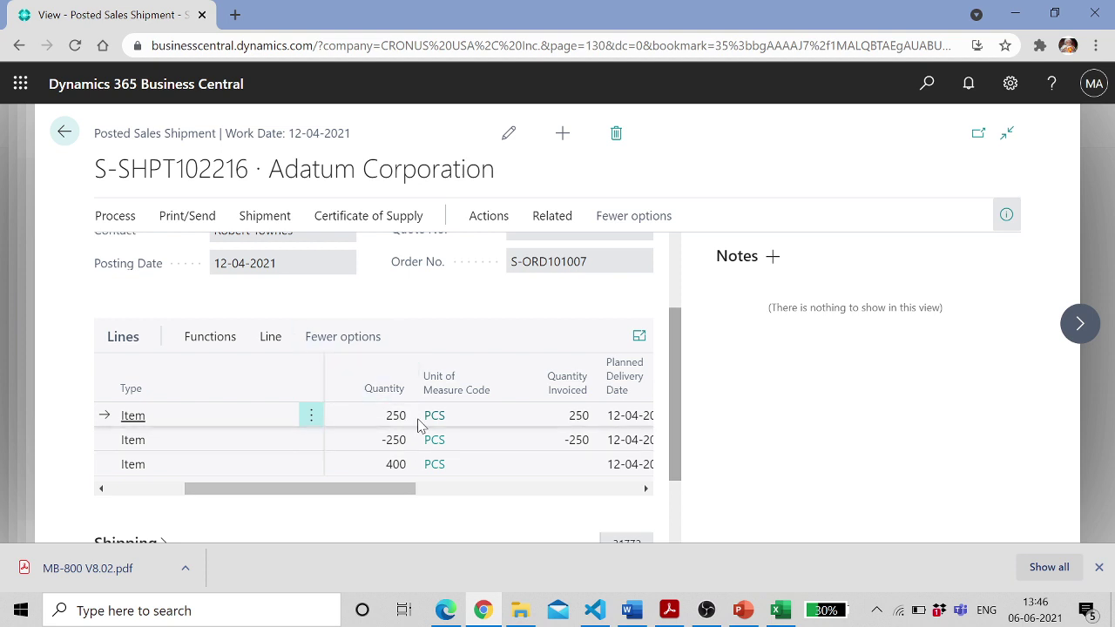
Return to the shipments list, open Trey Research's posted shipment S-SHPT102215, and check the invoiced quantities of its lines
{"action": "left_click", "coordinate": [66, 133]}
{"action": "left_click", "coordinate": [163, 288]}
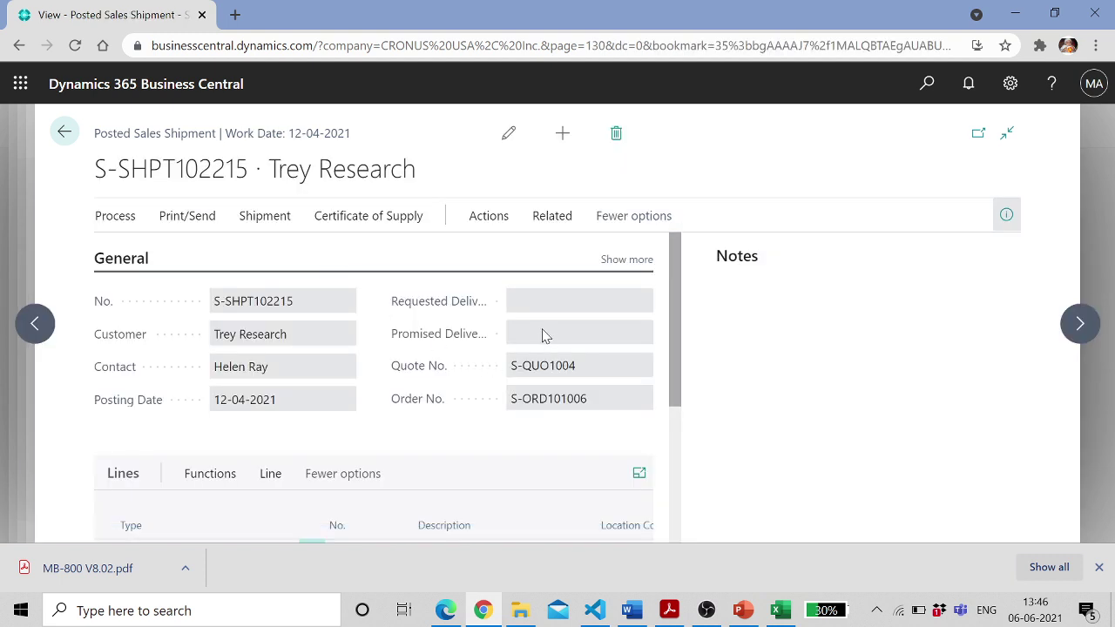
{"action": "left_click_drag", "start_coordinate": [673, 311], "coordinate": [665, 404]}
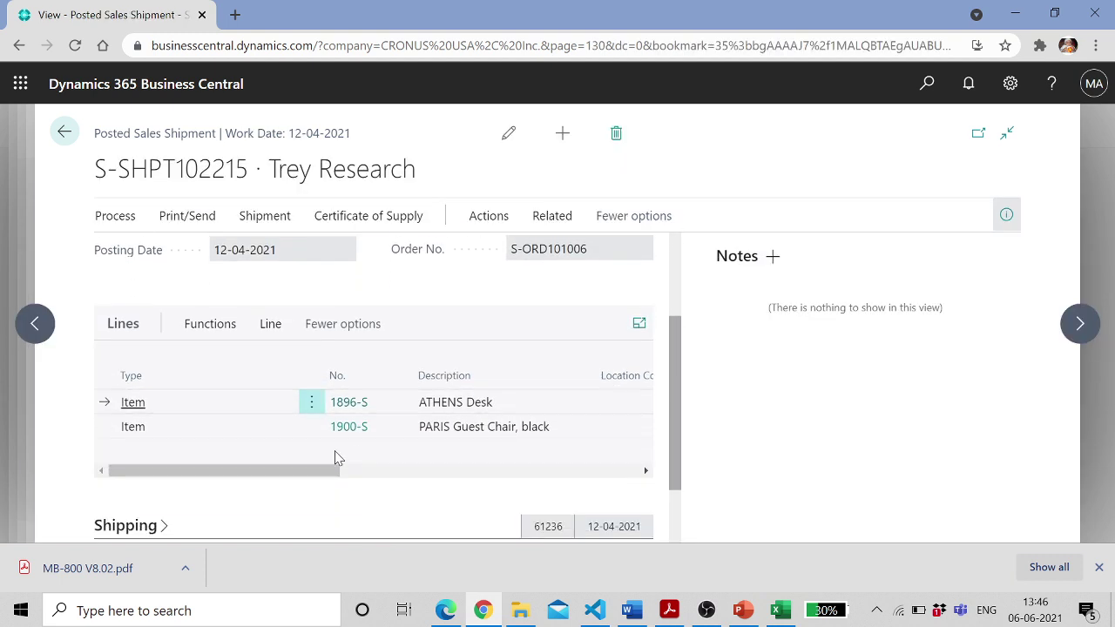
{"action": "left_click_drag", "start_coordinate": [298, 471], "coordinate": [450, 490]}
{"action": "left_click_drag", "start_coordinate": [673, 424], "coordinate": [678, 482]}
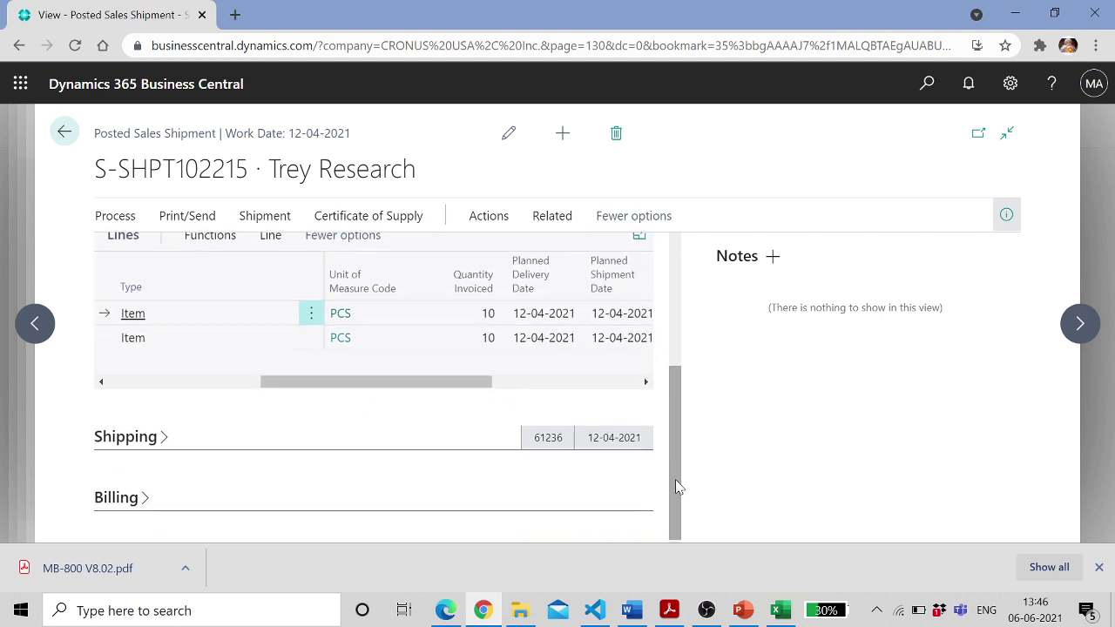
{"action": "scroll", "coordinate": [610, 426], "scroll_direction": "up", "scroll_amount": 1}
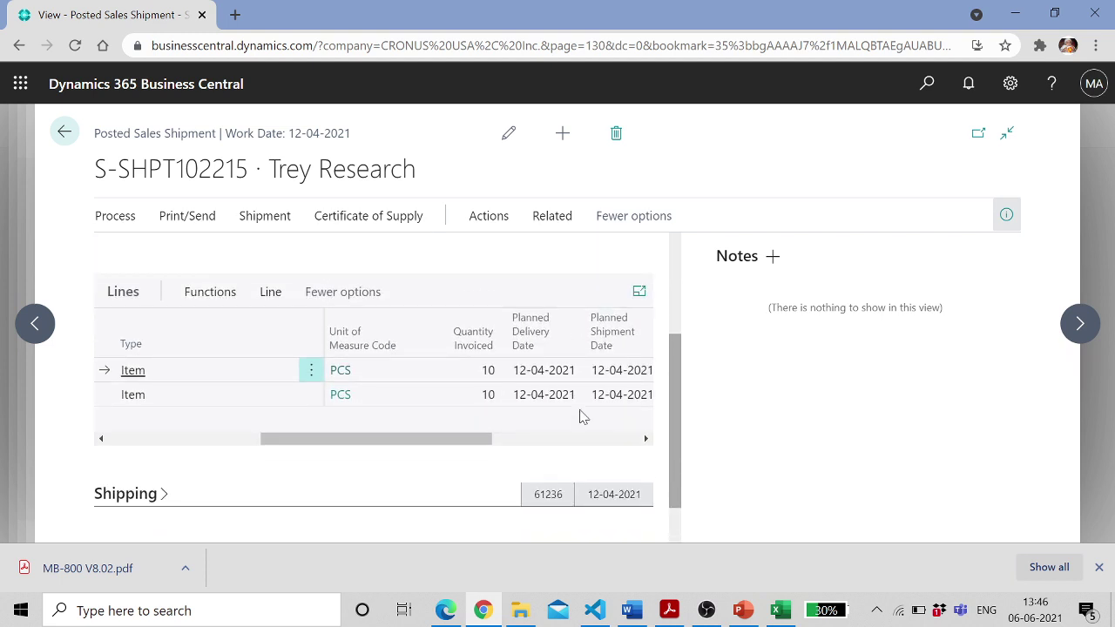
Try to undo the shipment of the first line, ATHENS Desk, on posted shipment S-SHPT102215
{"action": "left_click", "coordinate": [224, 292]}
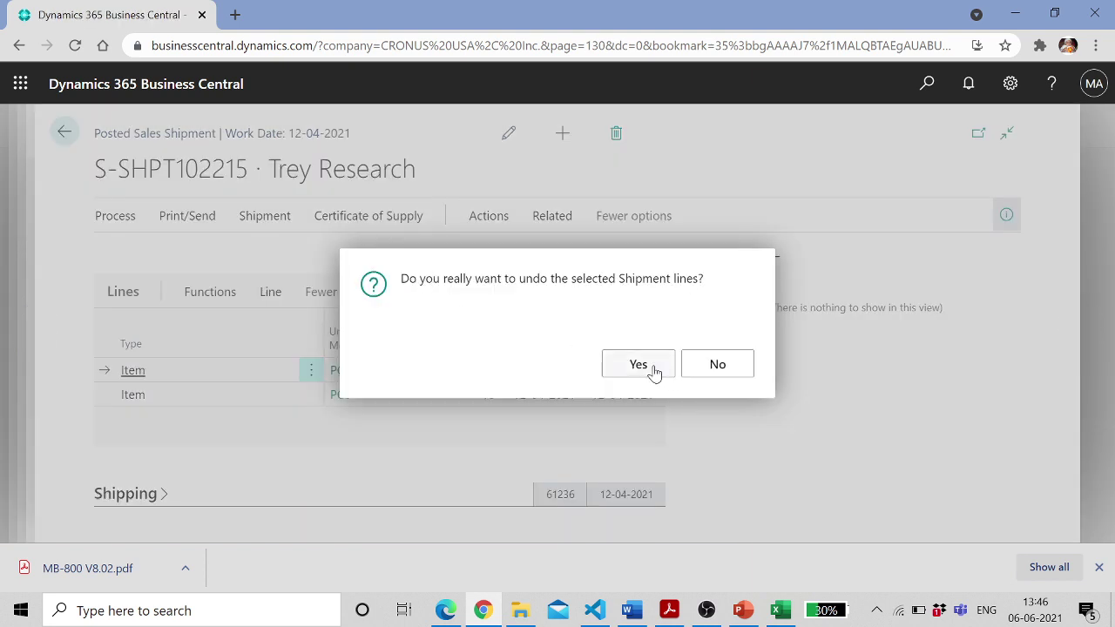
{"action": "left_click", "coordinate": [651, 372]}
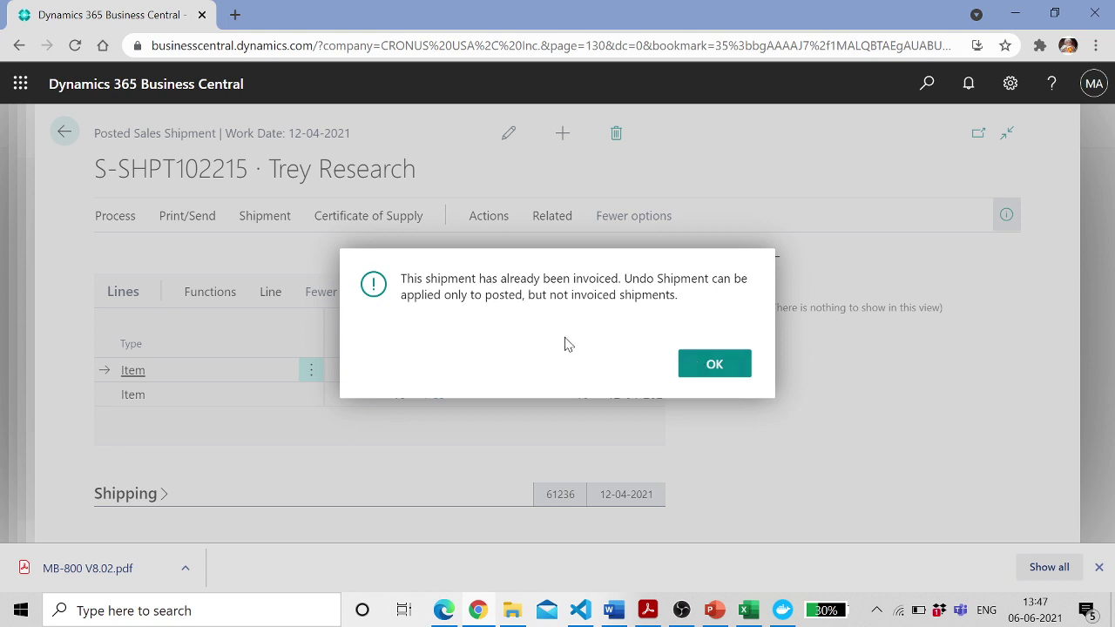
{"action": "key", "text": "Return"}
Go back to posted sales invoice PS-INV103215 and review its line quantities, prices, discounts and amounts
{"action": "left_click", "coordinate": [64, 134]}
{"action": "left_click", "coordinate": [65, 135]}
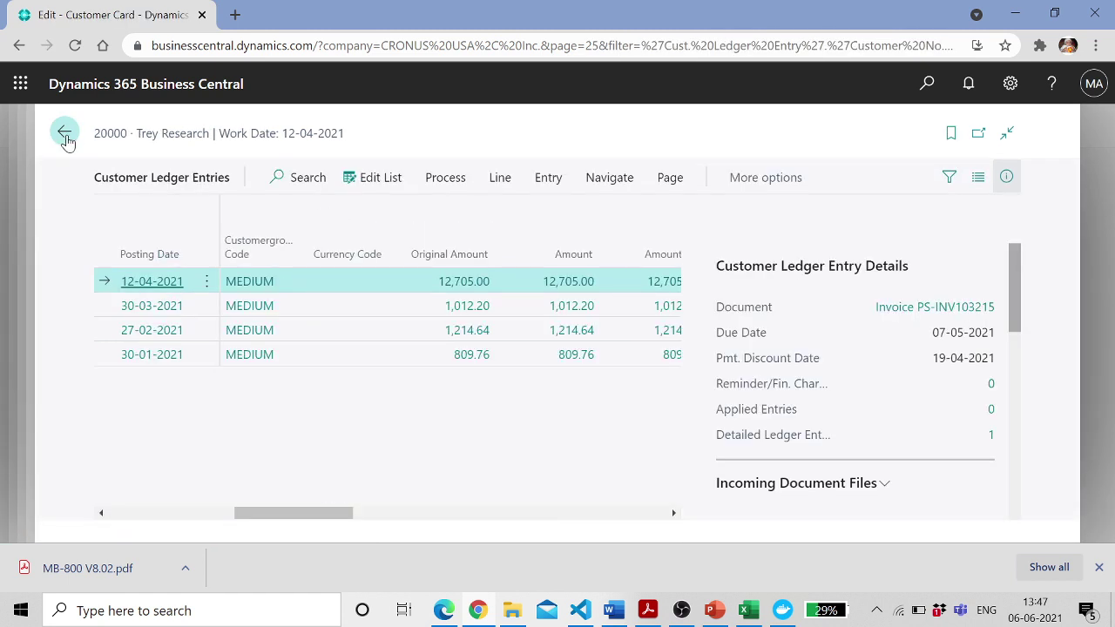
{"action": "left_click", "coordinate": [66, 135]}
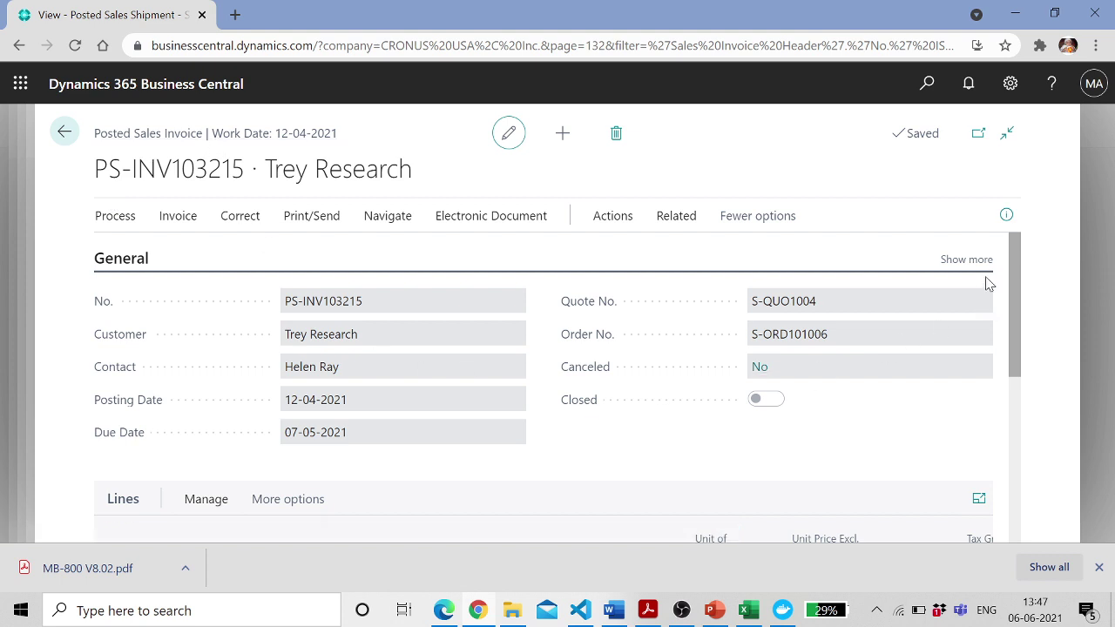
{"action": "scroll", "coordinate": [1009, 307], "scroll_direction": "down", "scroll_amount": 2}
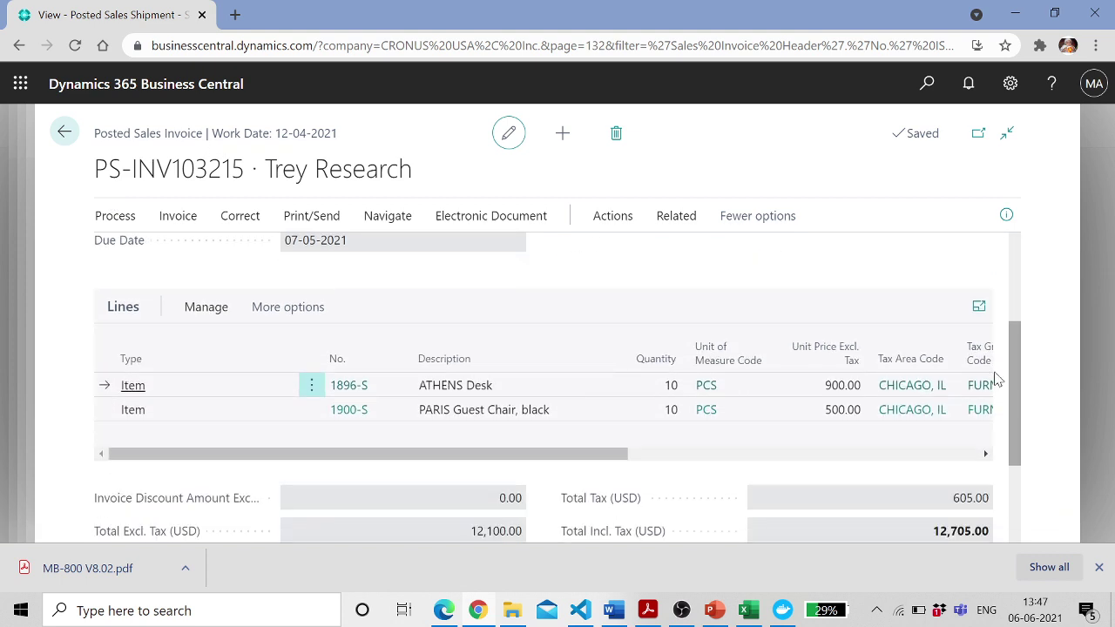
{"action": "left_click_drag", "start_coordinate": [615, 452], "coordinate": [829, 457]}
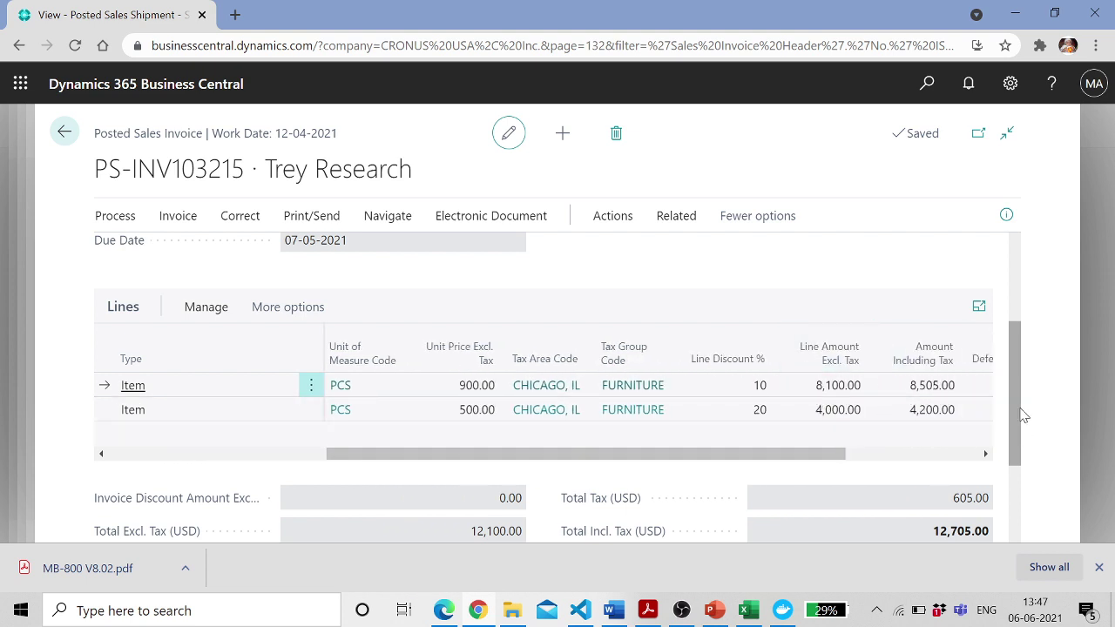
{"action": "left_click_drag", "start_coordinate": [1014, 418], "coordinate": [1022, 296]}
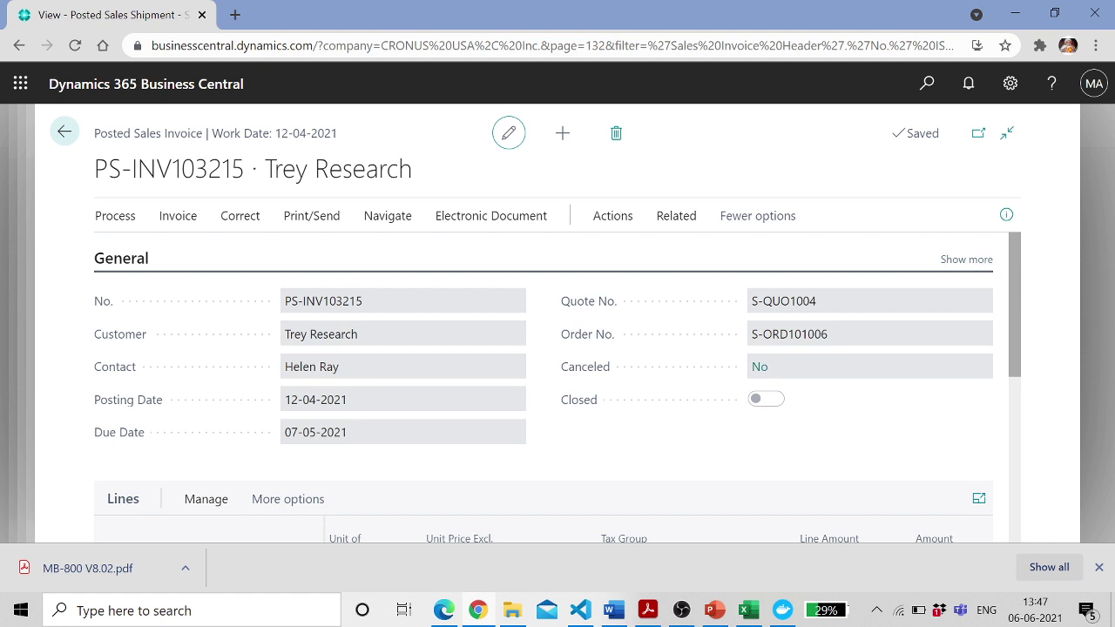
{"action": "left_click", "coordinate": [241, 224]}
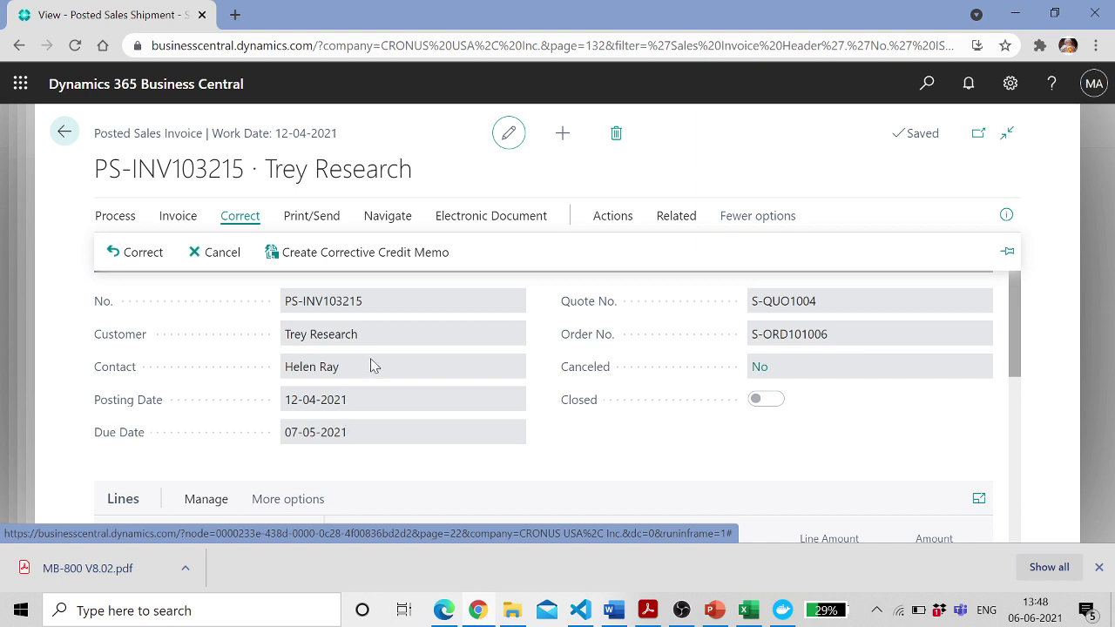
{"action": "left_click", "coordinate": [206, 252]}
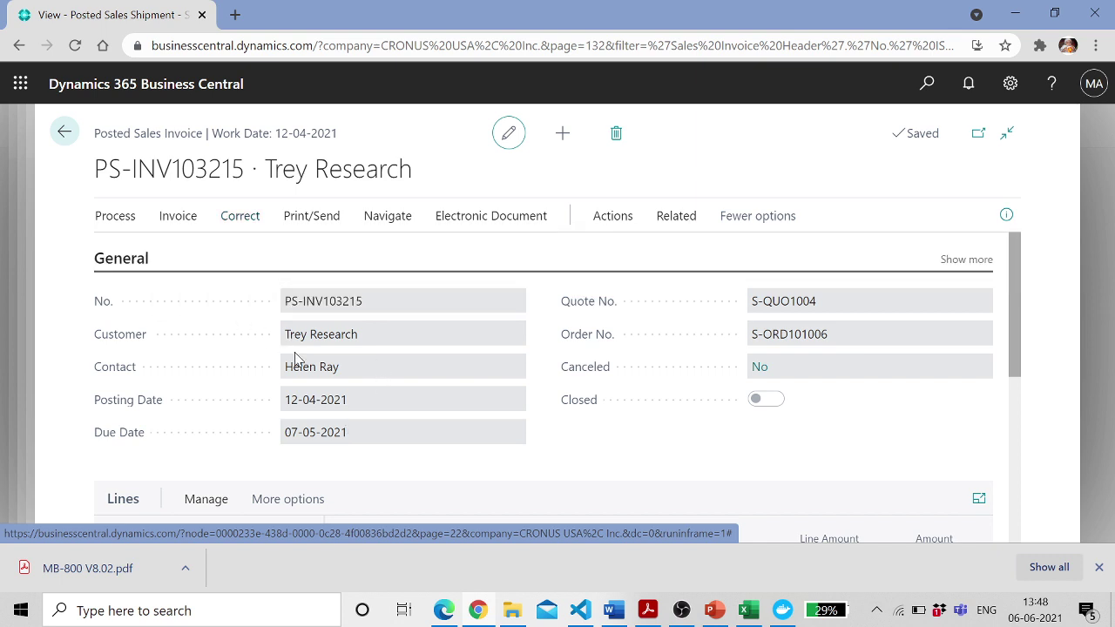
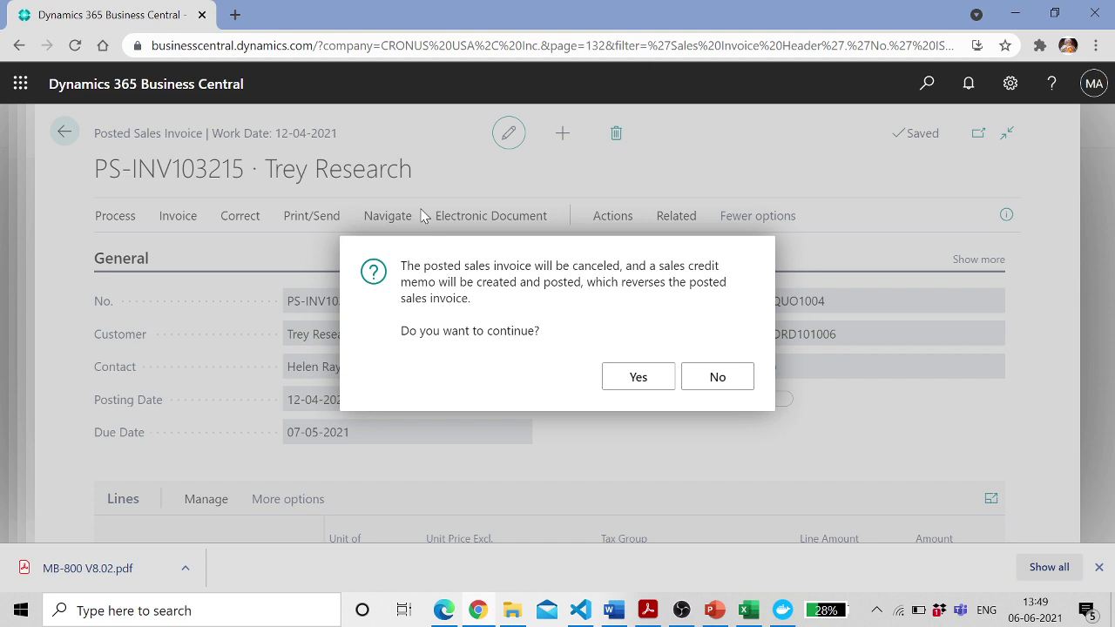
{"action": "left_click", "coordinate": [713, 384]}
Reverse posted sales invoice PS-INV103215 with the Correct function, agreeing to cancel the invoice
{"action": "left_click", "coordinate": [239, 215]}
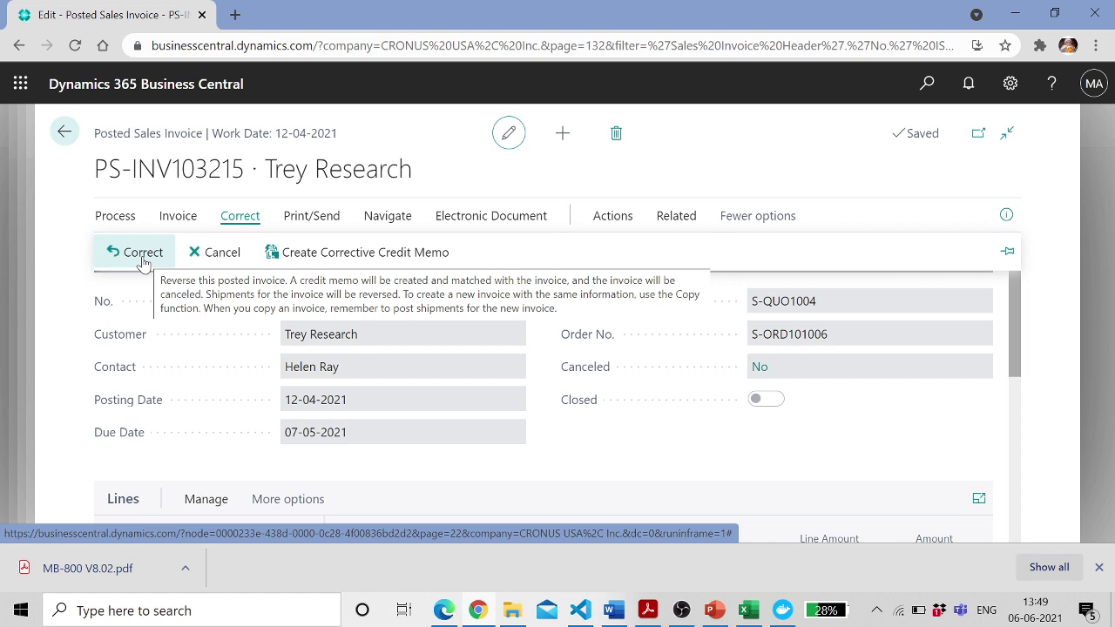
{"action": "left_click", "coordinate": [143, 257]}
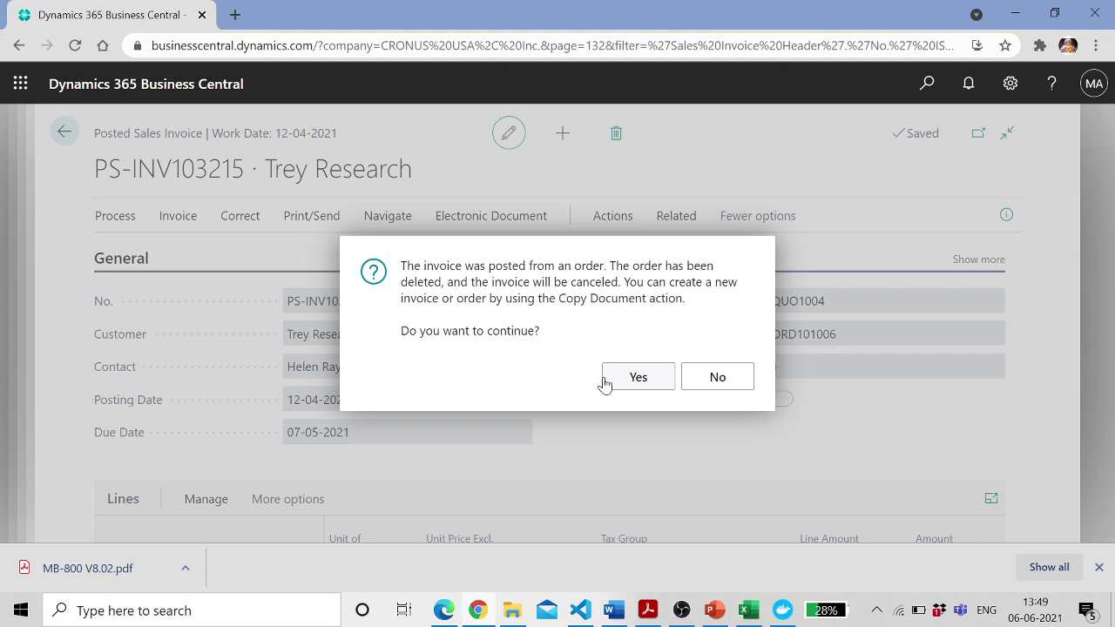
{"action": "left_click", "coordinate": [610, 378]}
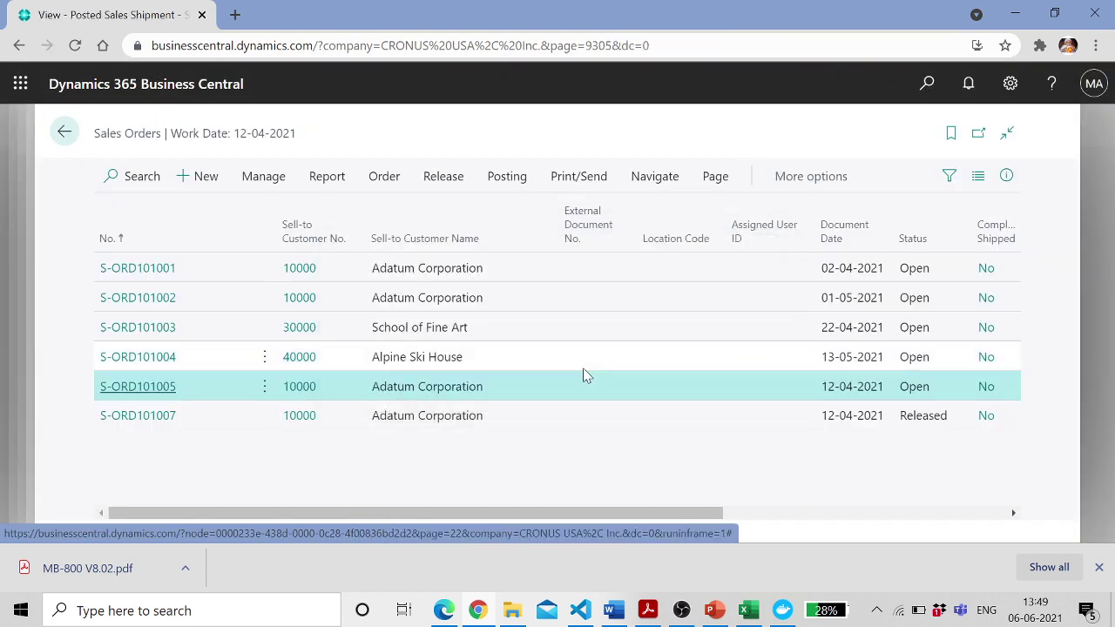
Find and open the Posted Sales Invoices list, widen its No. column, and check the closed and canceled status of PS-INV103215
{"action": "left_click", "coordinate": [63, 138]}
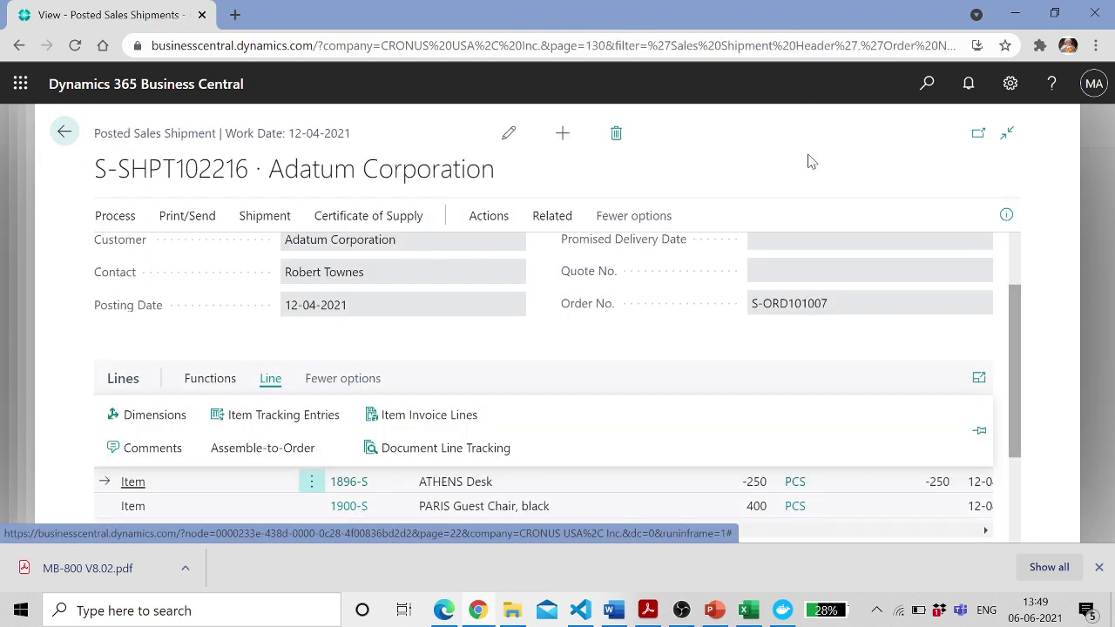
{"action": "key", "text": "alt+q"}
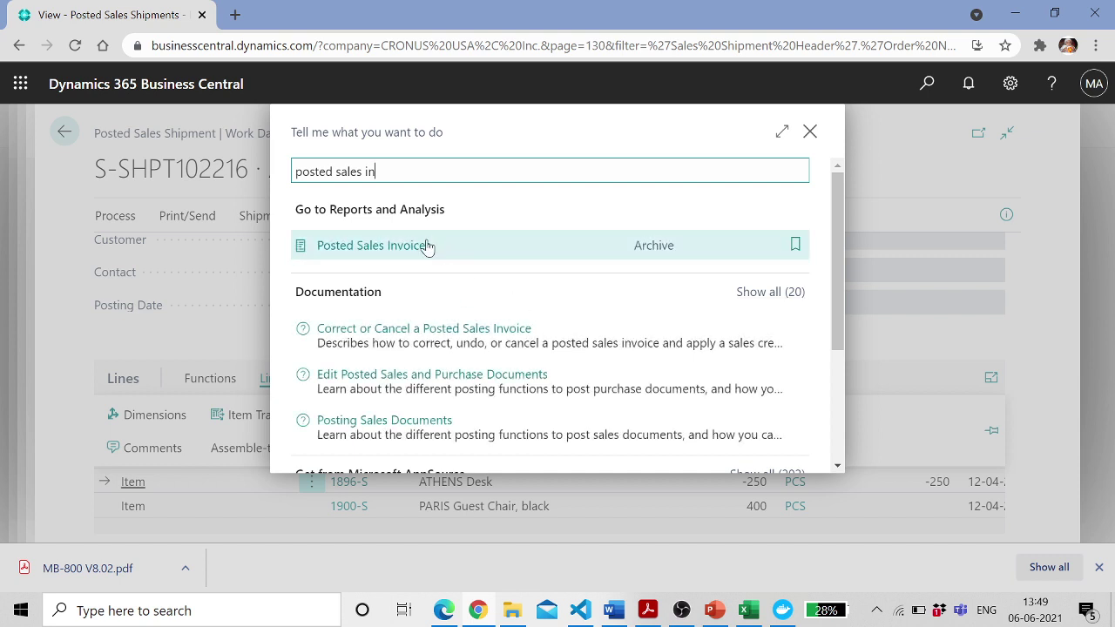
{"action": "left_click", "coordinate": [527, 243]}
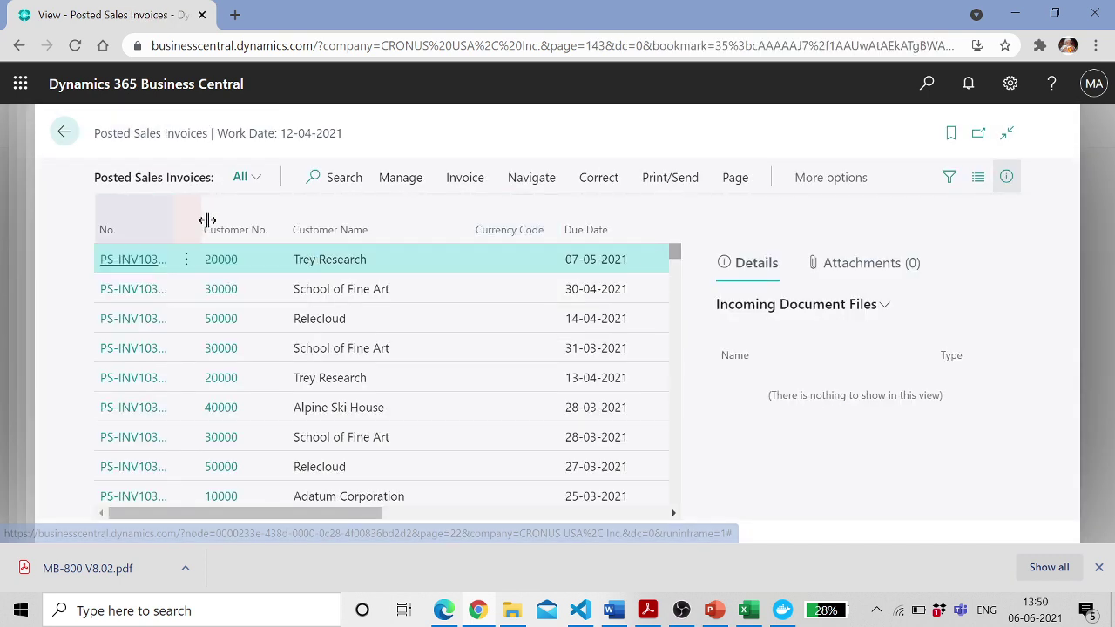
{"action": "left_click_drag", "start_coordinate": [228, 221], "coordinate": [252, 223]}
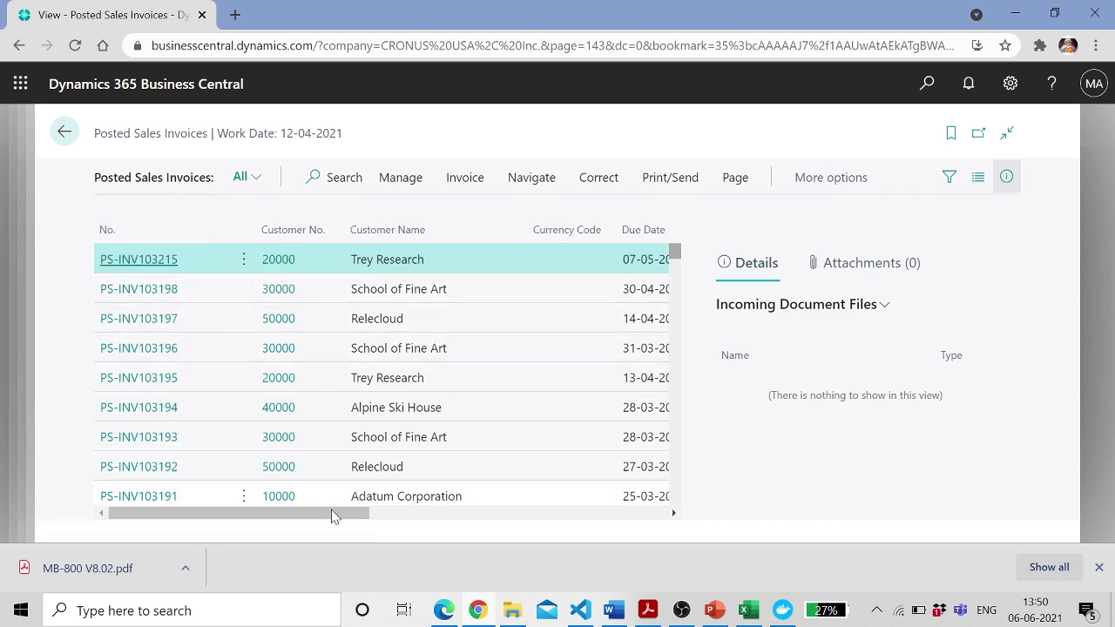
{"action": "left_click_drag", "start_coordinate": [340, 515], "coordinate": [662, 515]}
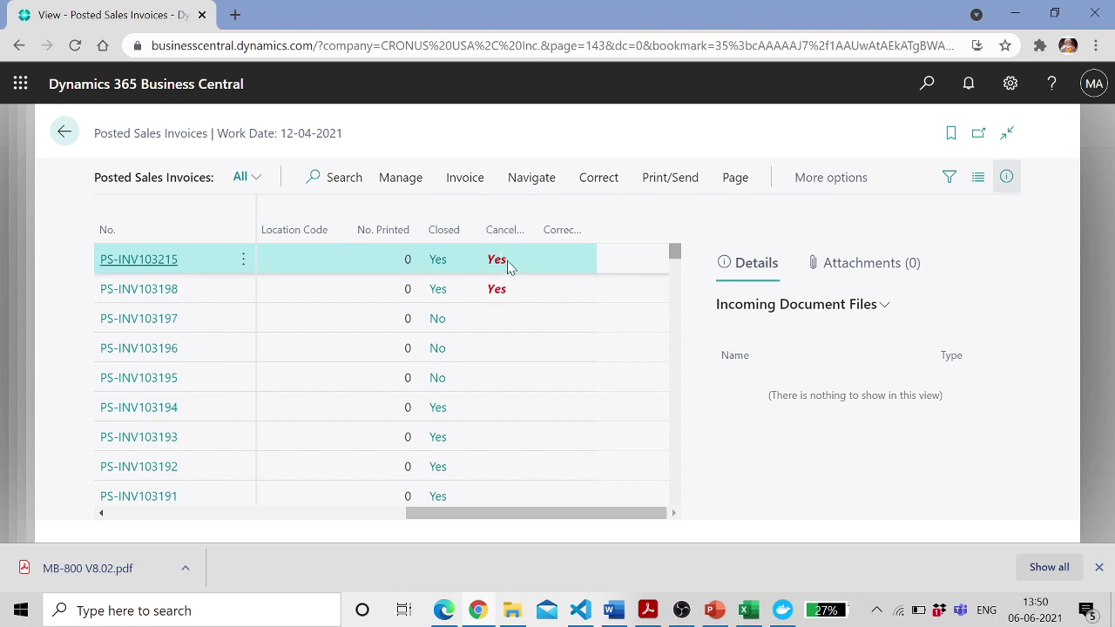
Open posted sales invoice PS-INV103215 from the list and find its related ledger entries
{"action": "left_click", "coordinate": [184, 266]}
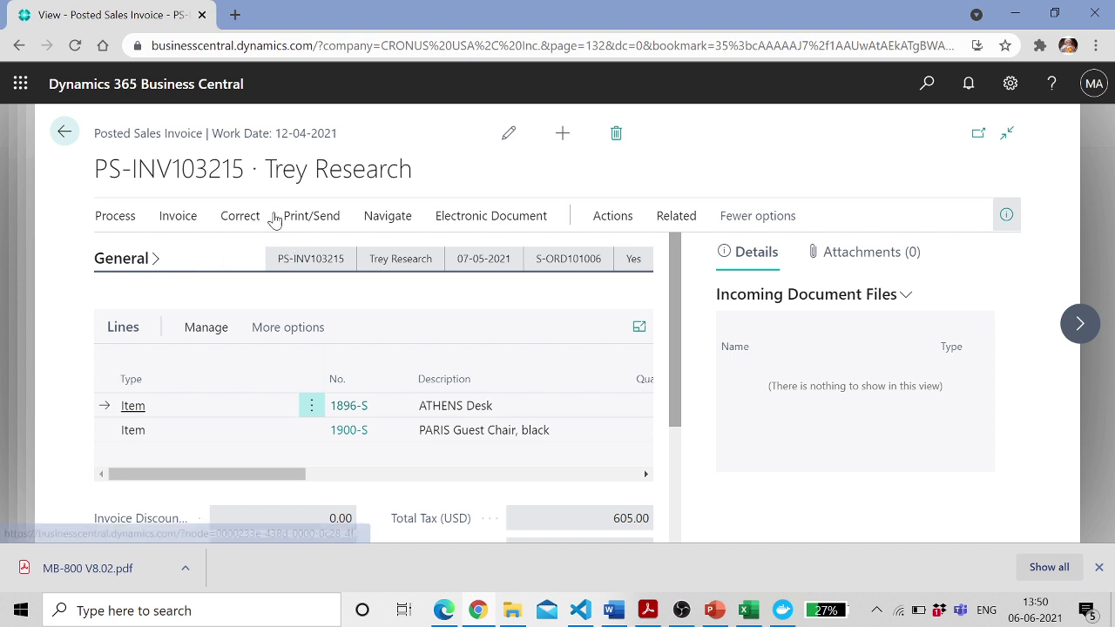
{"action": "left_click", "coordinate": [315, 217]}
{"action": "left_click", "coordinate": [179, 217]}
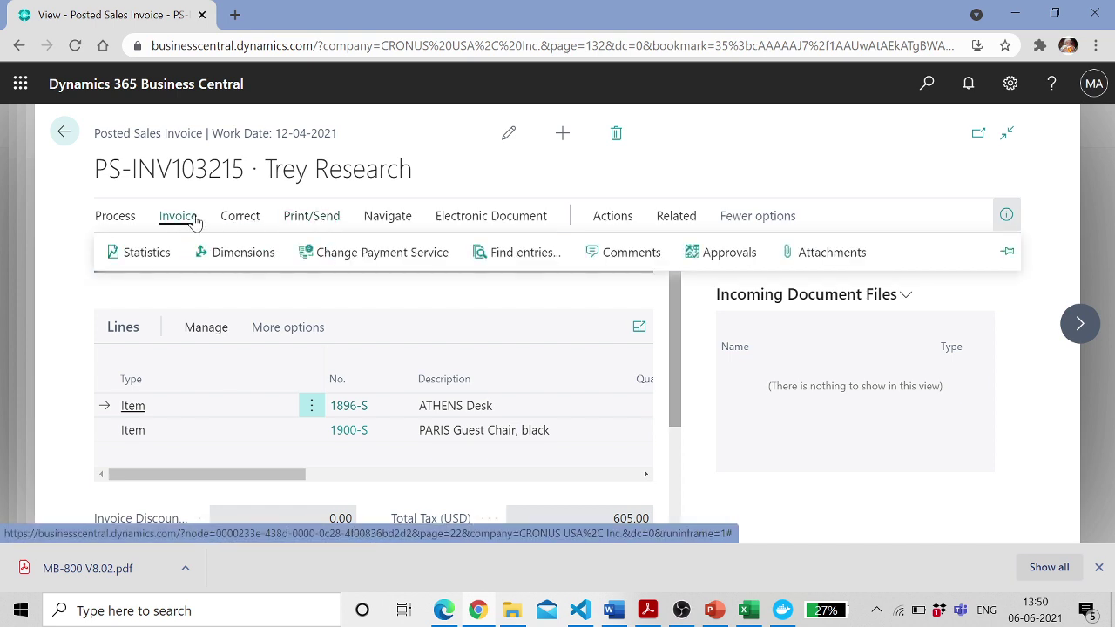
{"action": "left_click", "coordinate": [486, 257]}
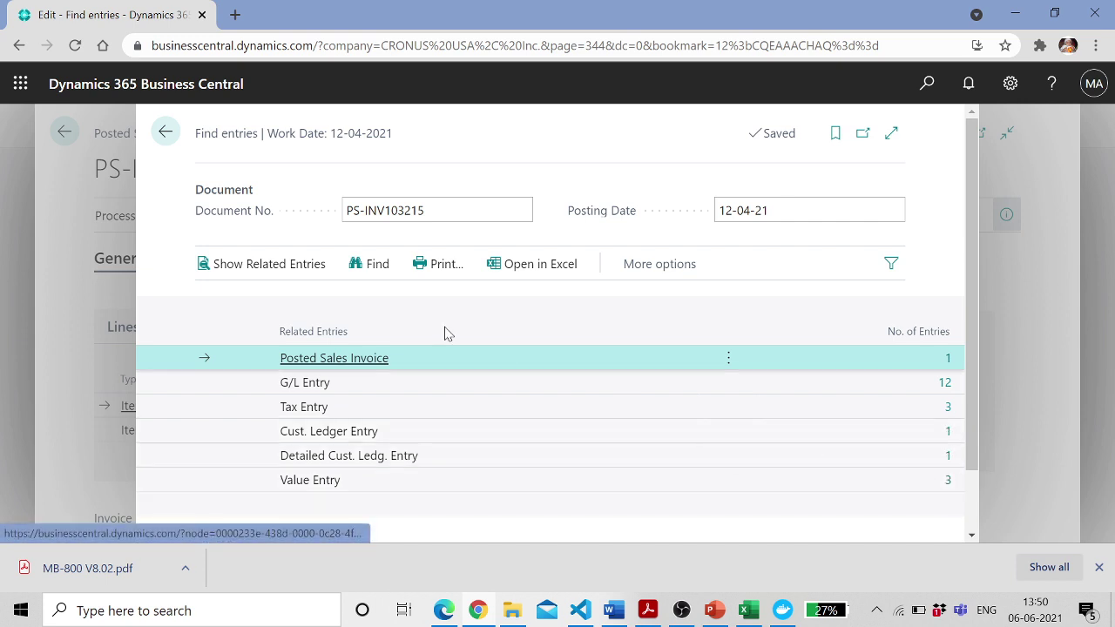
Leave the invoice's related entries, find the Posted Sales Credit Memos list and open the credit memo for Trey Research
{"action": "left_click", "coordinate": [164, 132]}
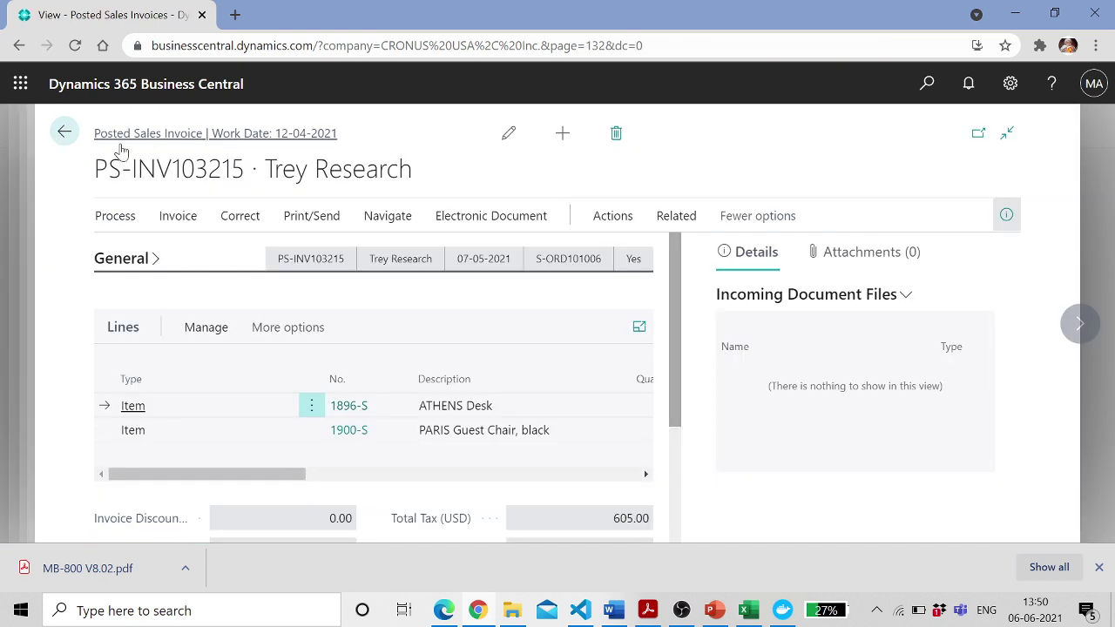
{"action": "left_click", "coordinate": [610, 222]}
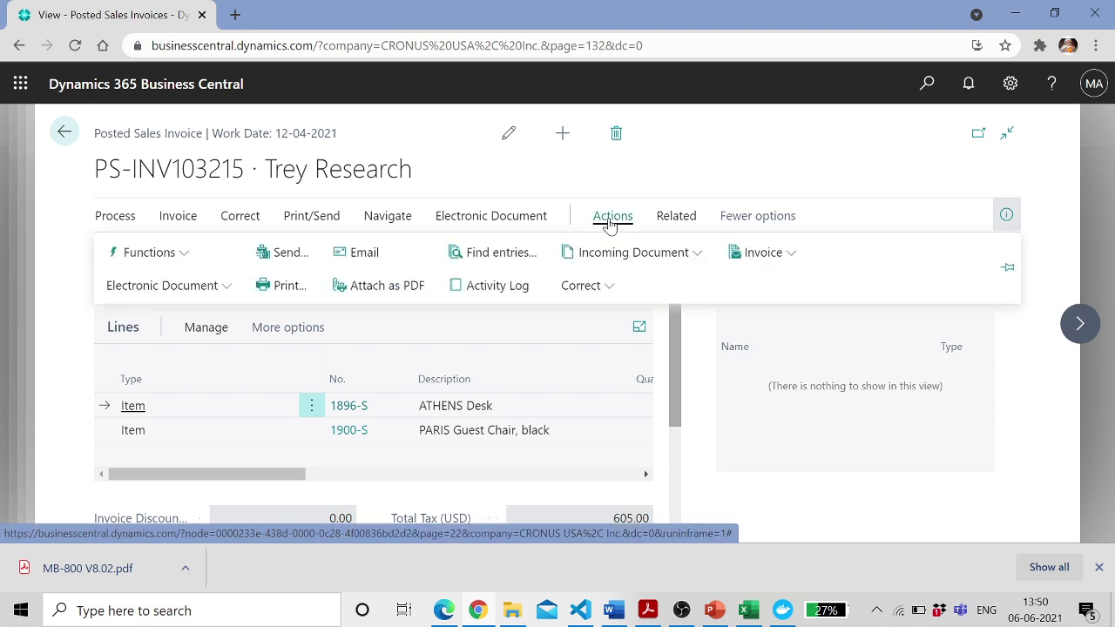
{"action": "left_click", "coordinate": [186, 254]}
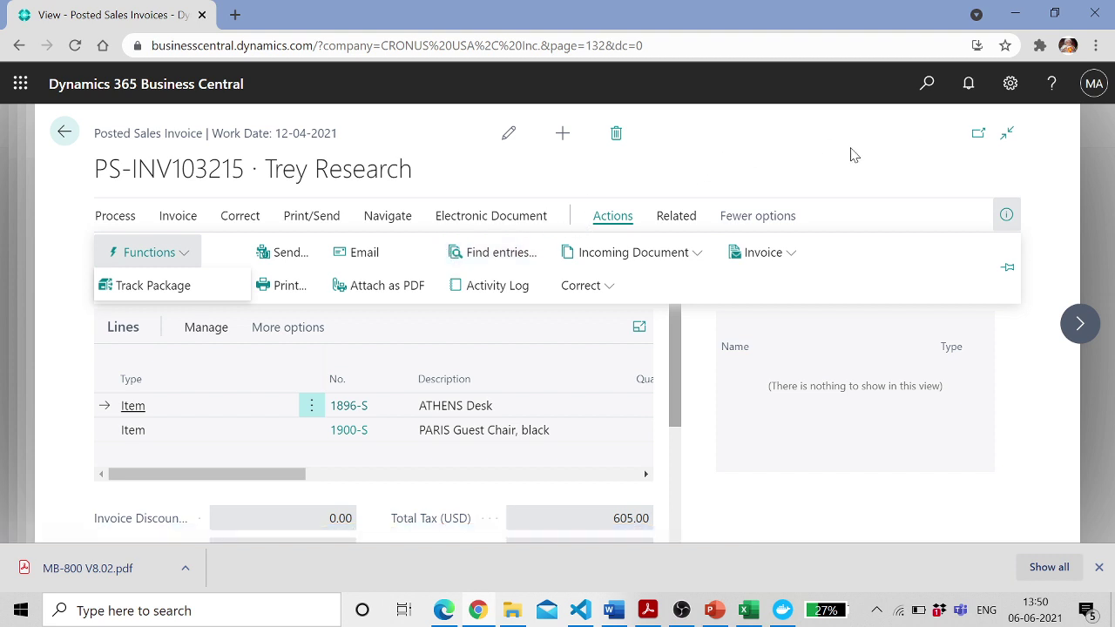
{"action": "left_click", "coordinate": [926, 84]}
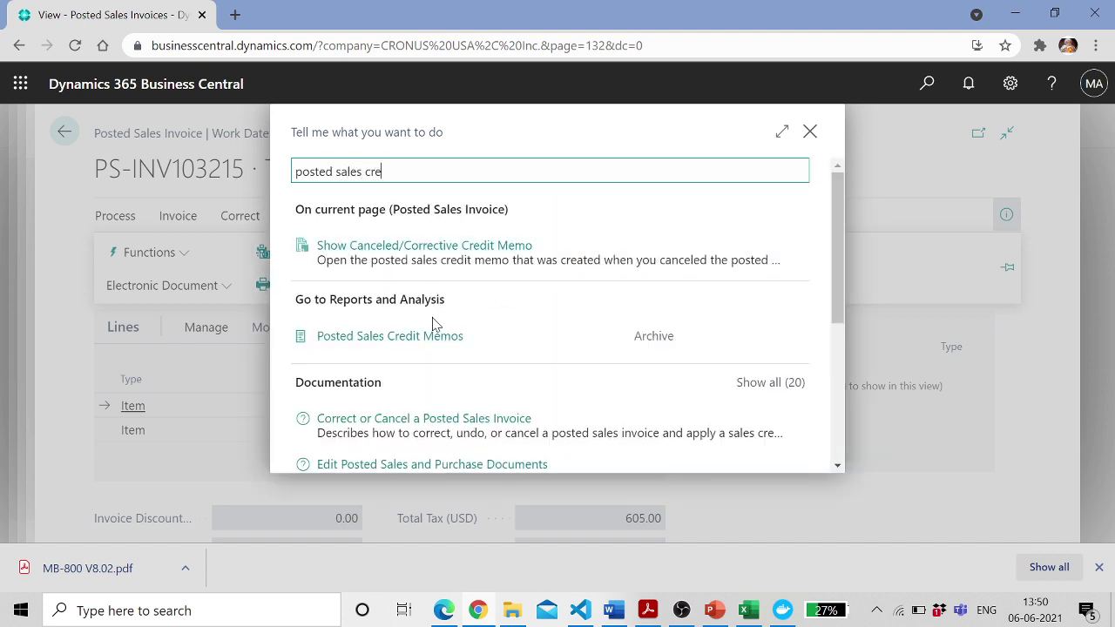
{"action": "left_click", "coordinate": [433, 338]}
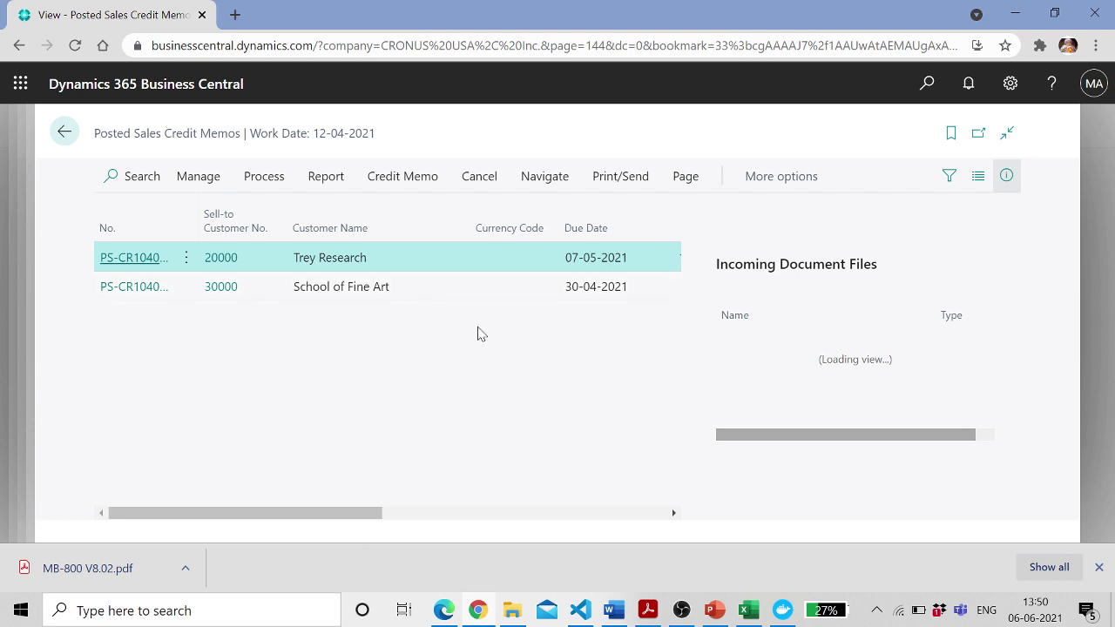
{"action": "double_click", "coordinate": [150, 258]}
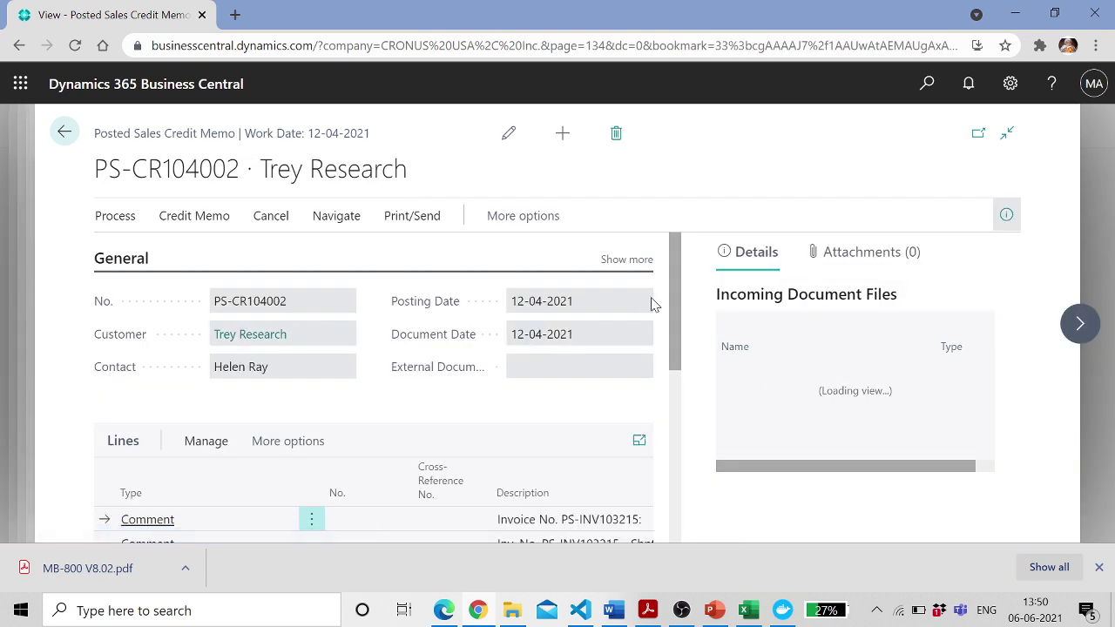
Review the comment and item lines of the Trey Research credit memo, including descriptions, quantities and unit costs
{"action": "left_click_drag", "start_coordinate": [678, 311], "coordinate": [675, 363]}
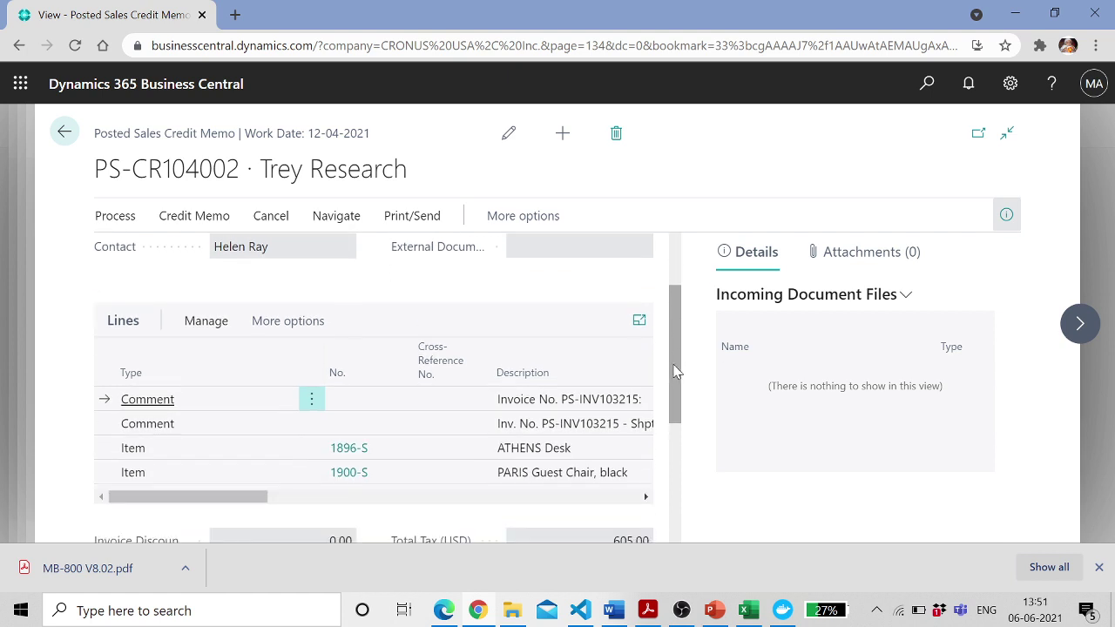
{"action": "left_click_drag", "start_coordinate": [238, 497], "coordinate": [294, 501]}
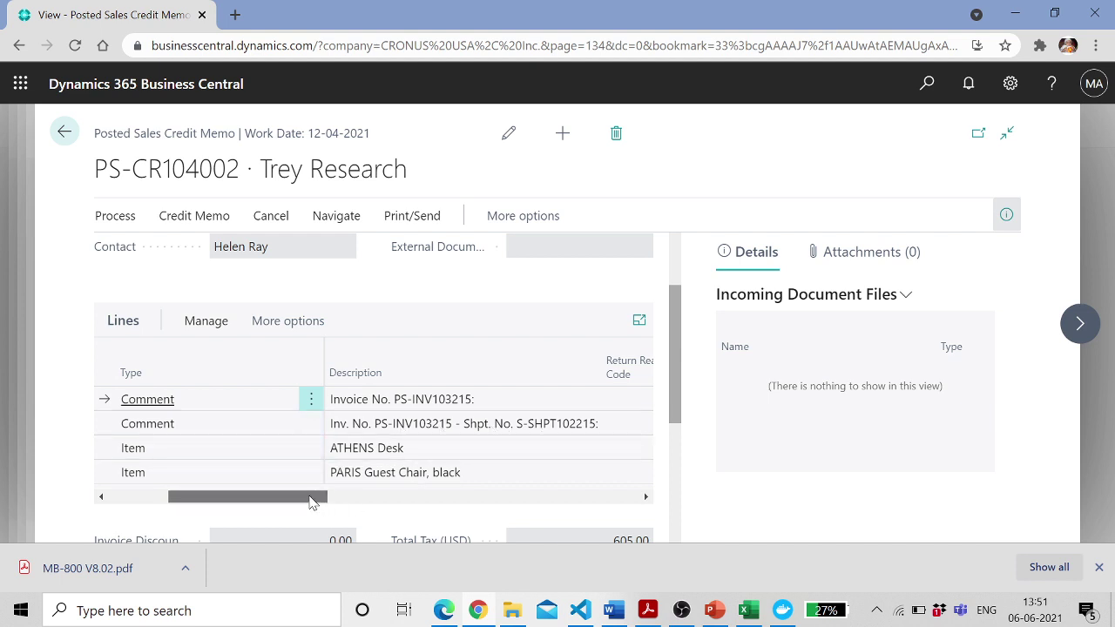
{"action": "left_click_drag", "start_coordinate": [308, 500], "coordinate": [376, 503]}
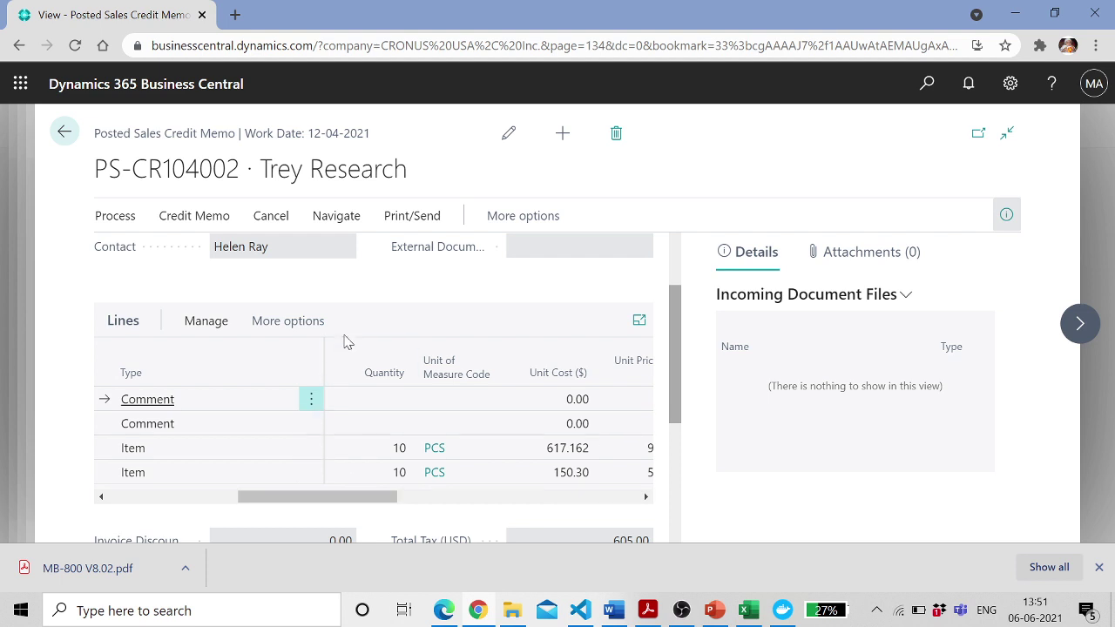
Find the credit memo's related entries, open its customer ledger entry and examine the original amount and amount
{"action": "left_click", "coordinate": [118, 224]}
{"action": "left_click", "coordinate": [185, 225]}
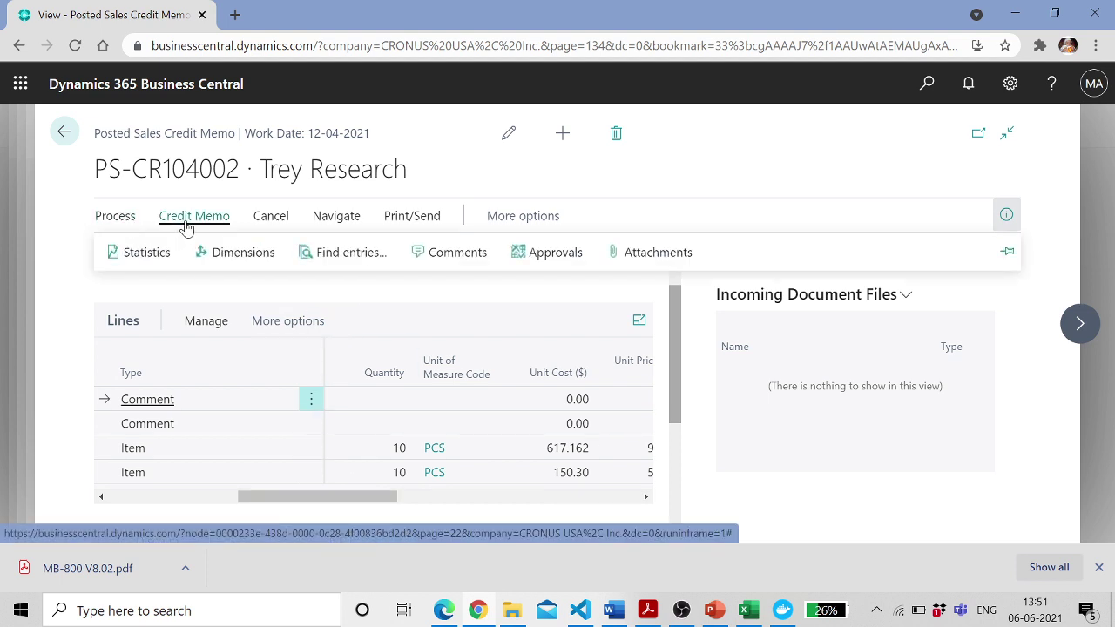
{"action": "left_click", "coordinate": [363, 260]}
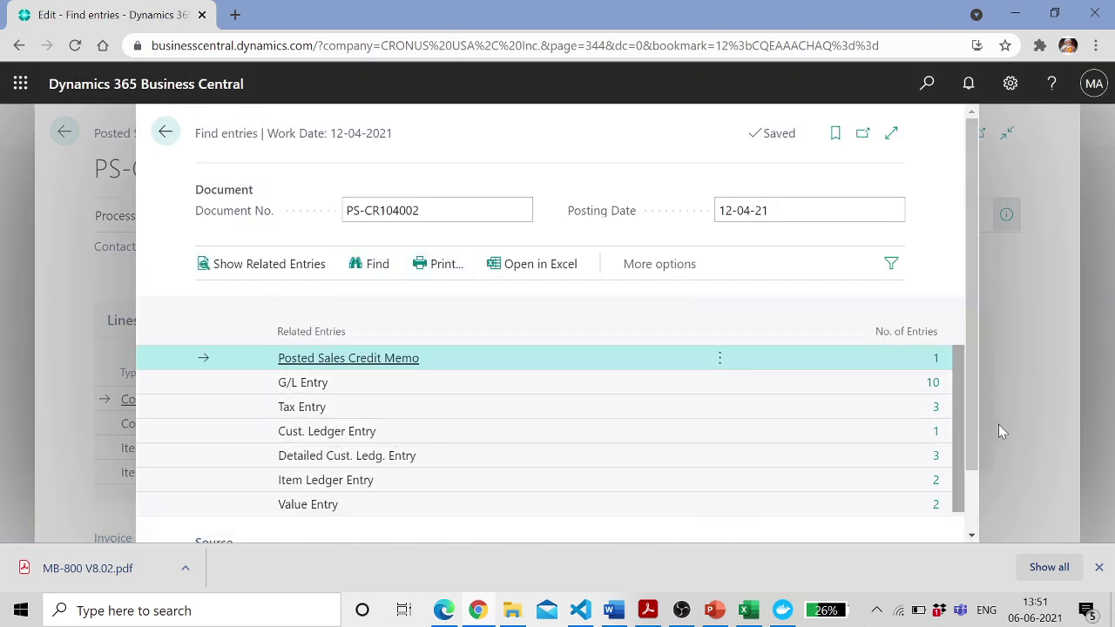
{"action": "left_click", "coordinate": [936, 433]}
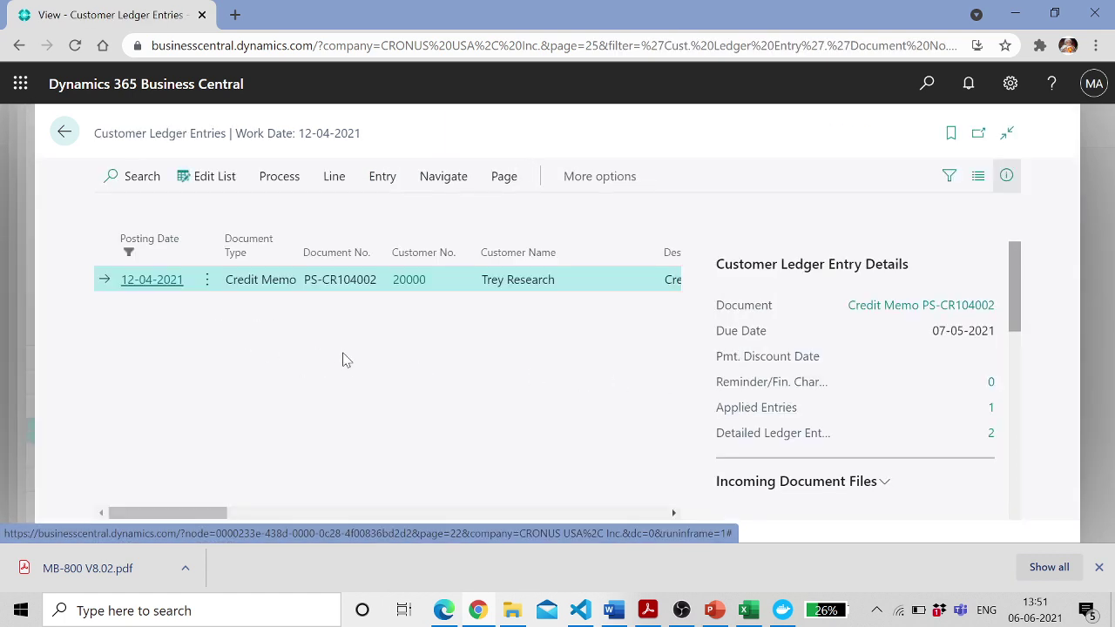
{"action": "left_click_drag", "start_coordinate": [195, 515], "coordinate": [316, 517]}
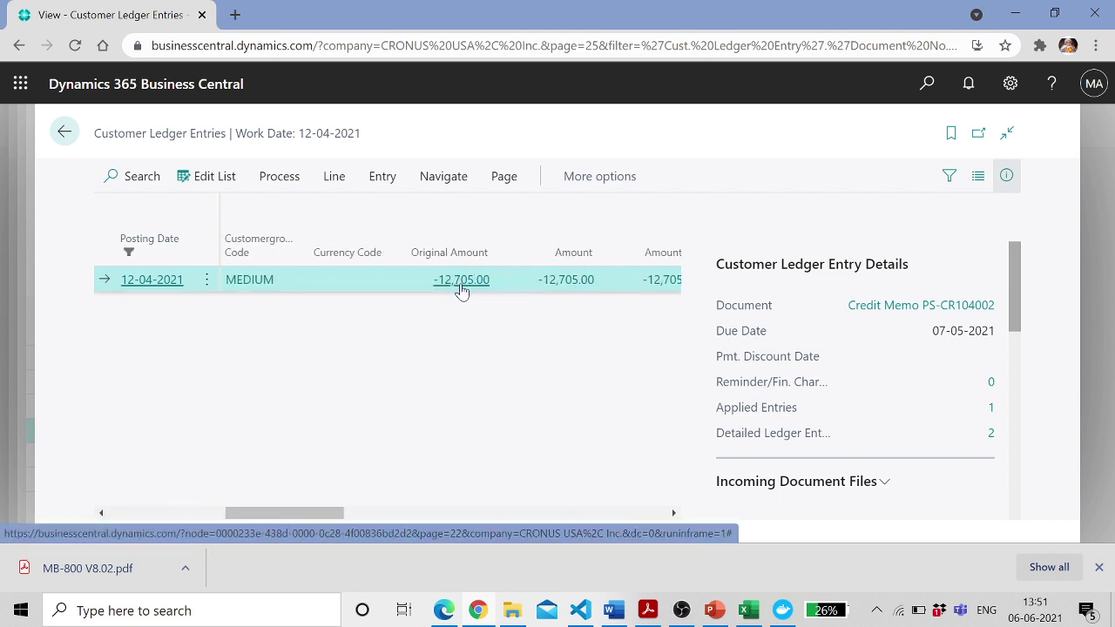
Close the customer ledger entry, credit memo and invoice pages to return to the Posted Sales Invoices list
{"action": "left_click", "coordinate": [67, 138]}
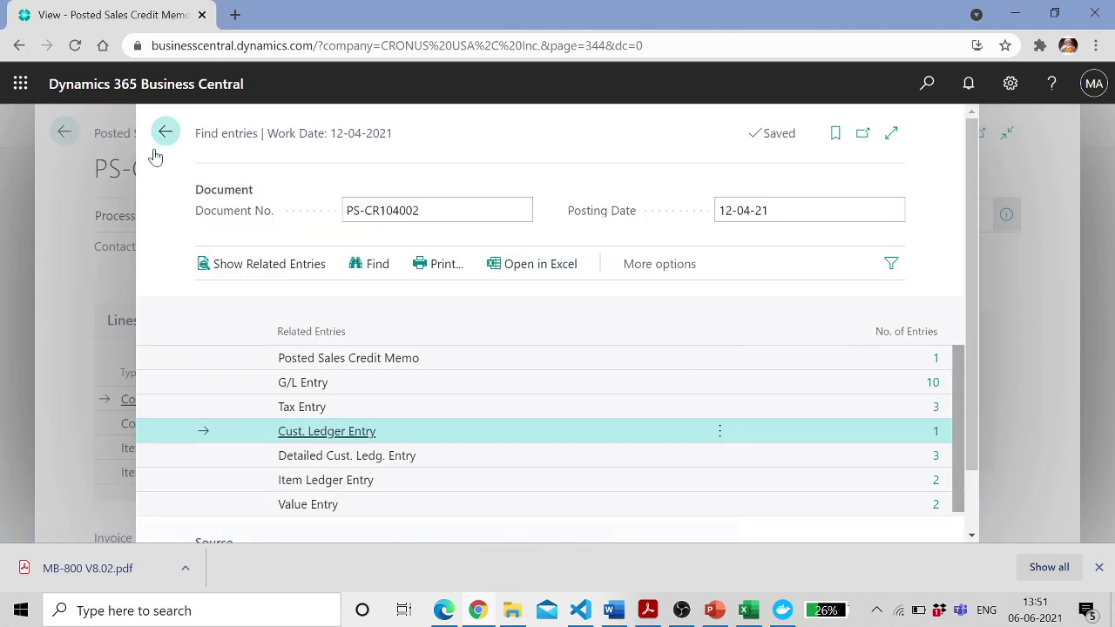
{"action": "left_click", "coordinate": [162, 135]}
{"action": "left_click", "coordinate": [64, 135]}
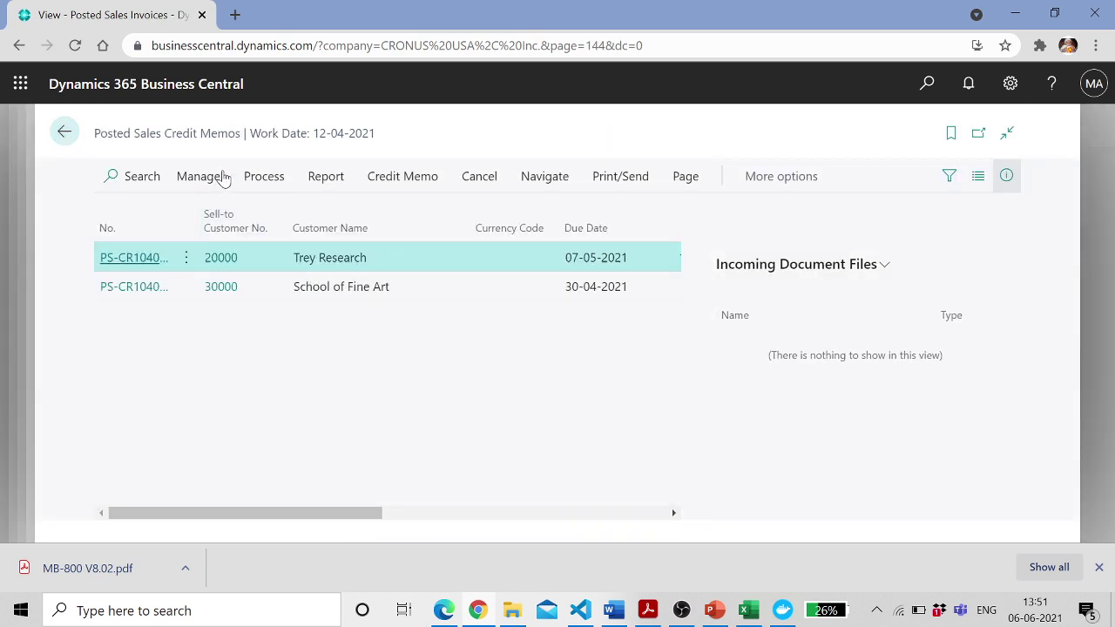
{"action": "left_click", "coordinate": [66, 133]}
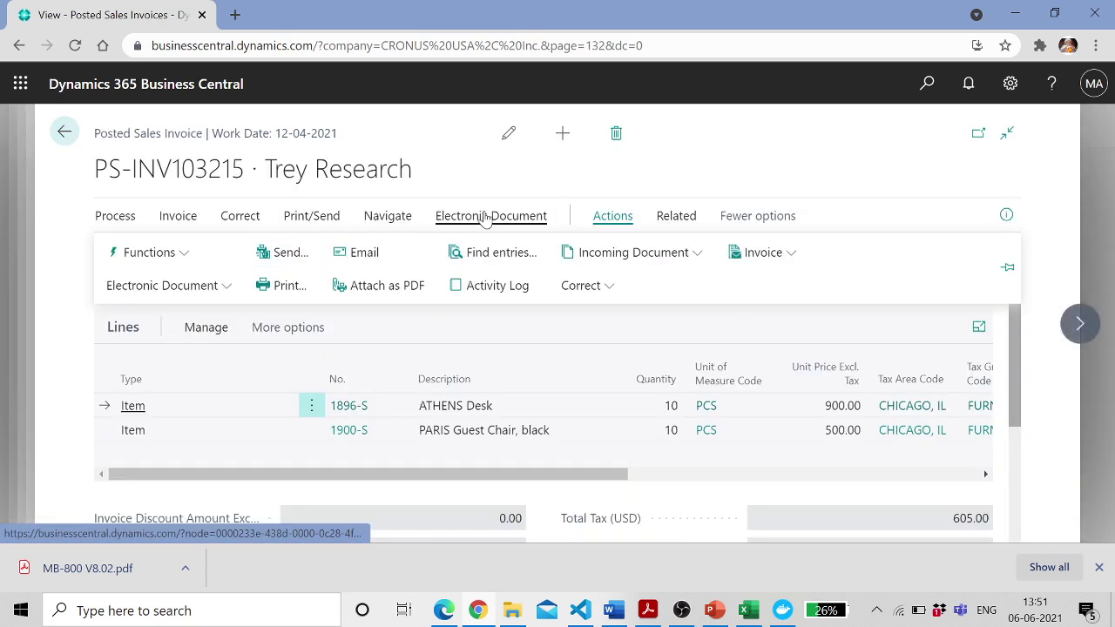
{"action": "left_click", "coordinate": [65, 133]}
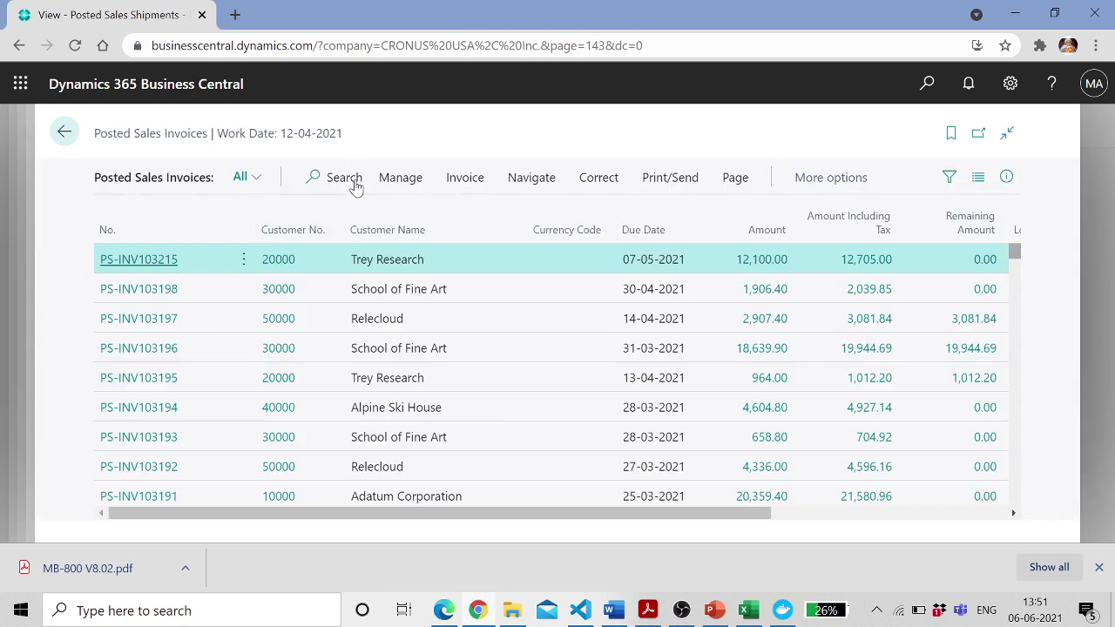
Find the Customers list, open the Trey Research customer card and compare its balance with the figure in Excel workbook Book1
{"action": "left_click", "coordinate": [927, 84]}
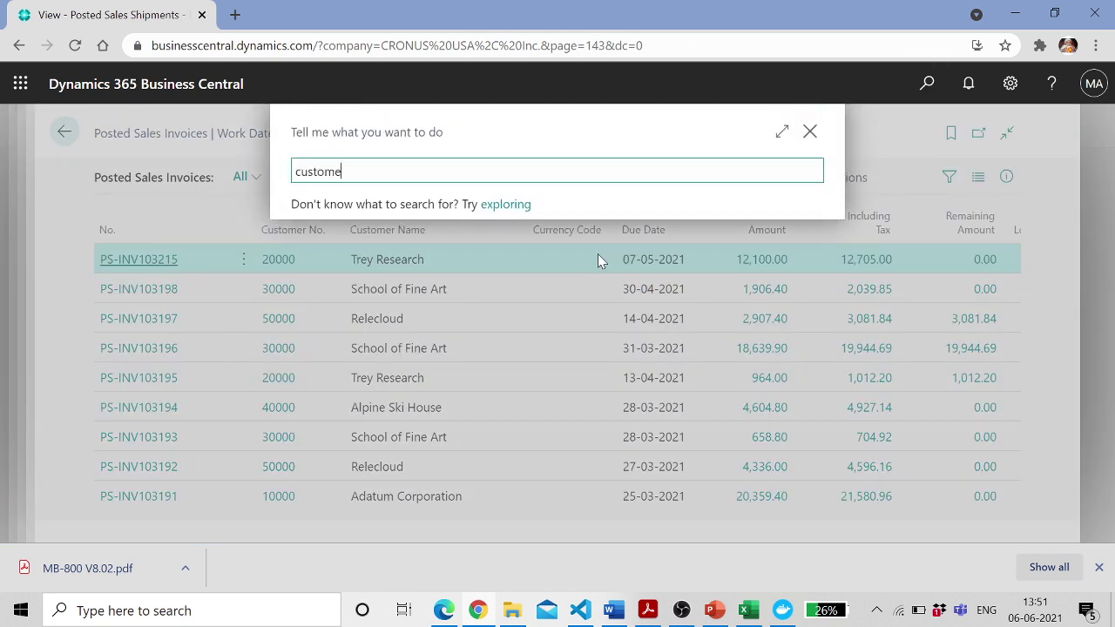
{"action": "type", "text": "customer"}
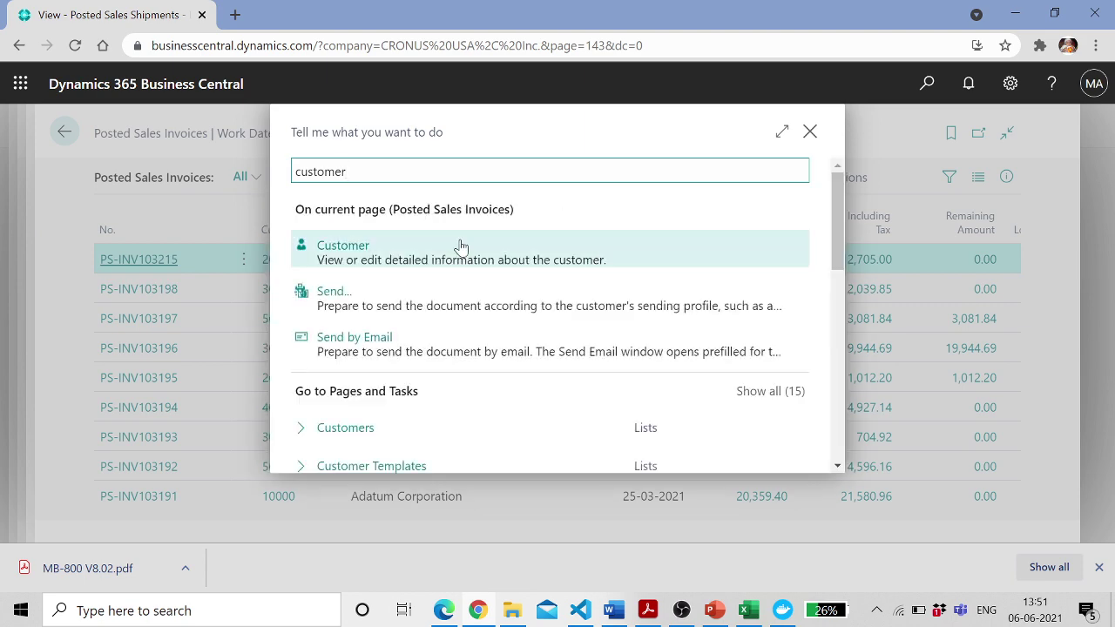
{"action": "left_click", "coordinate": [361, 429]}
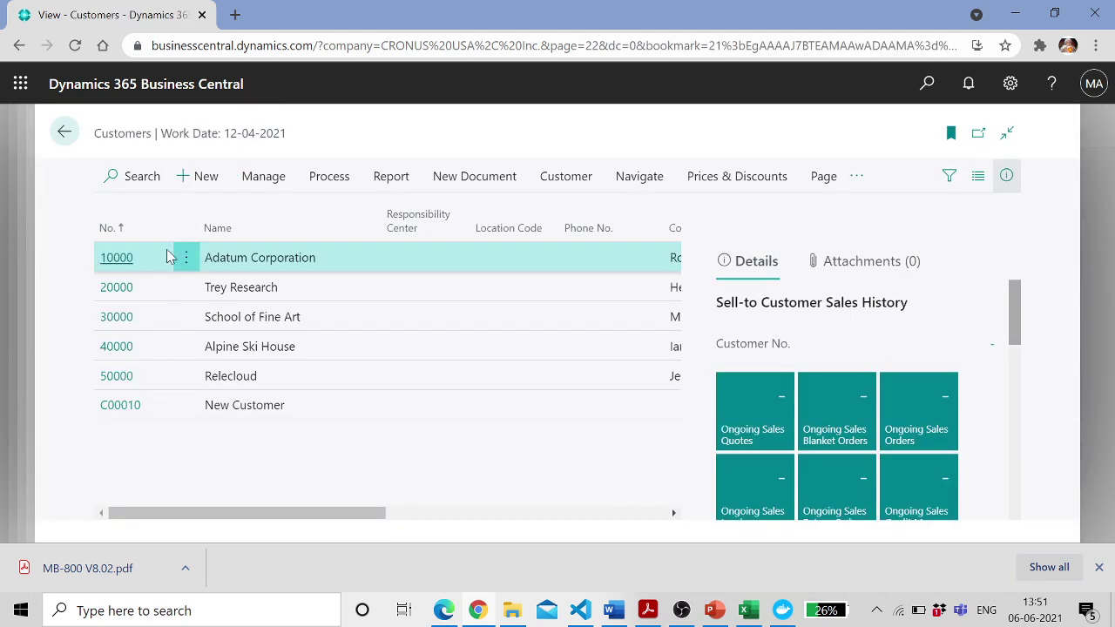
{"action": "left_click", "coordinate": [142, 294]}
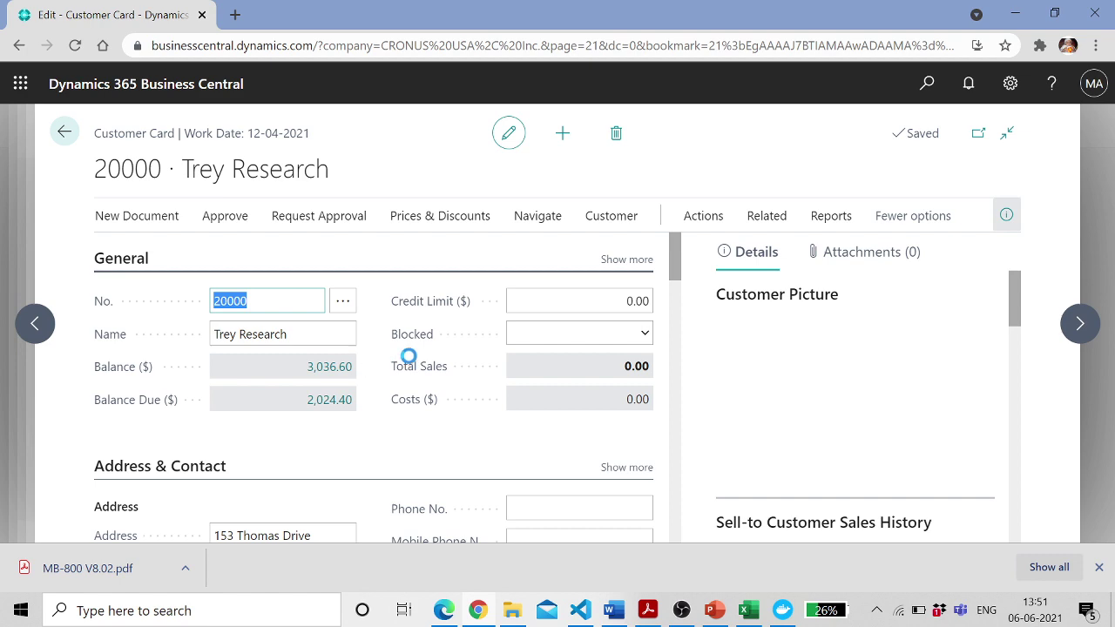
{"action": "left_click", "coordinate": [750, 612]}
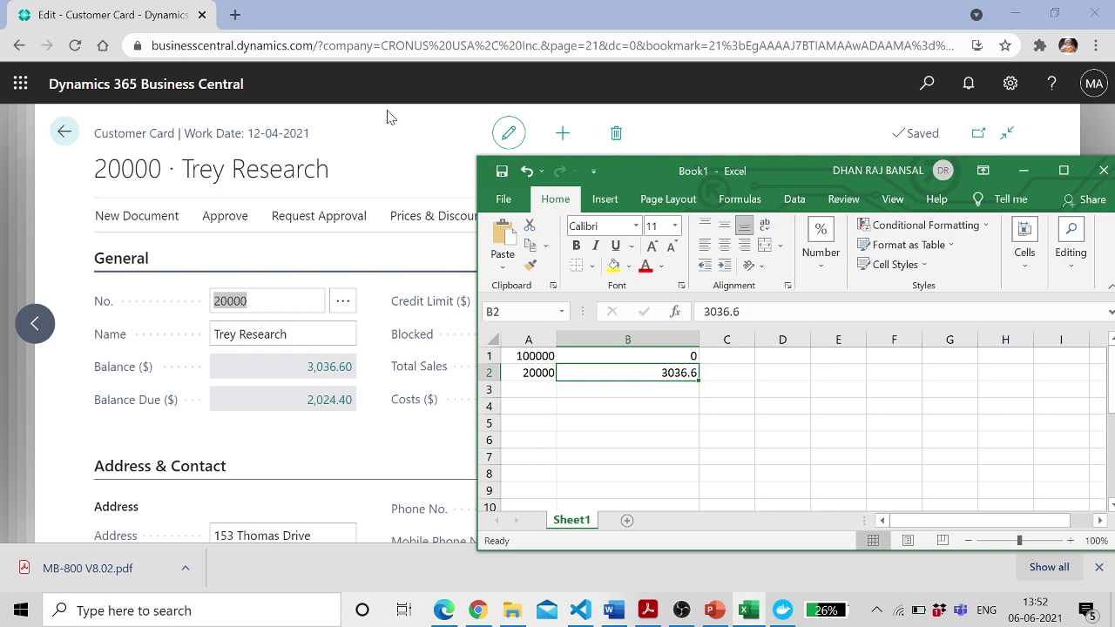
{"action": "left_click", "coordinate": [1025, 171]}
Leave the customer pages, find the Sales Orders list and check which orders it contains
{"action": "left_click", "coordinate": [66, 133]}
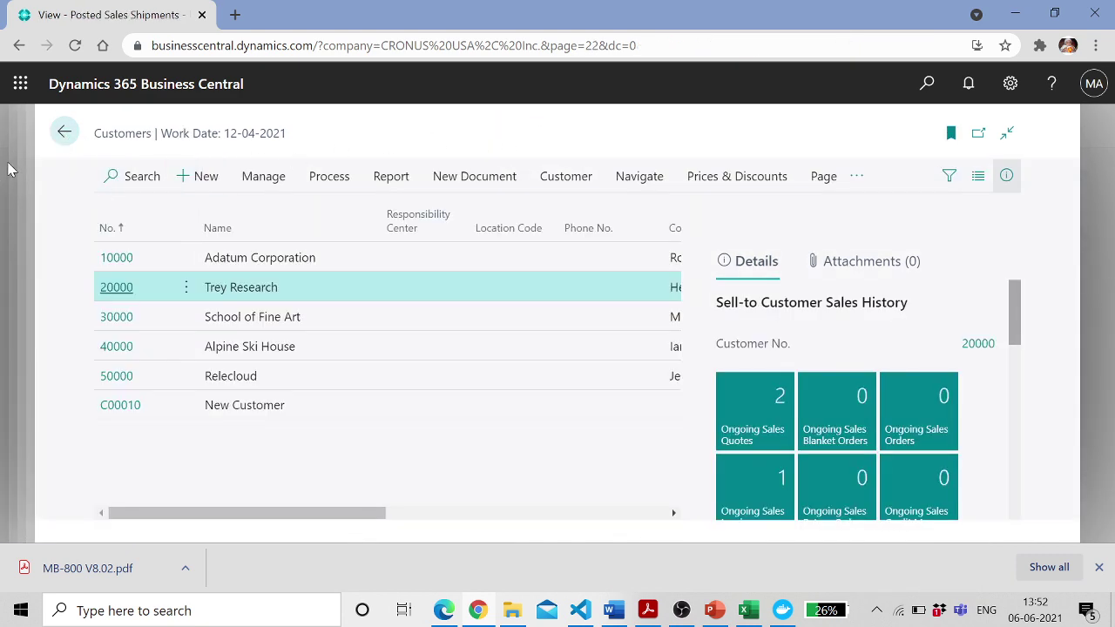
{"action": "left_click", "coordinate": [64, 131]}
{"action": "left_click", "coordinate": [929, 84]}
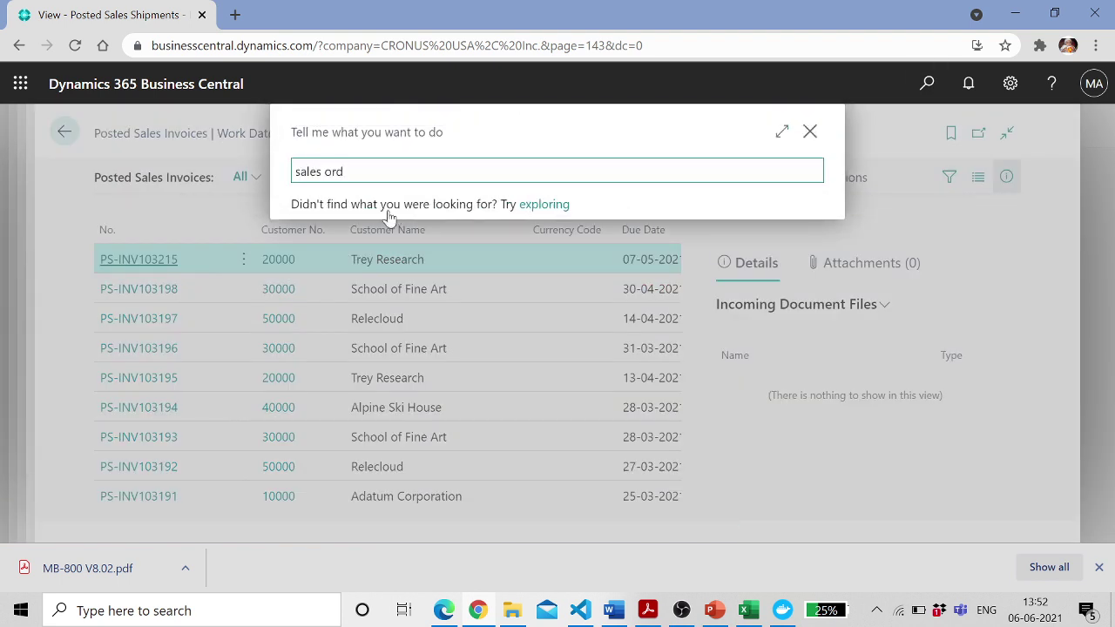
{"action": "left_click", "coordinate": [387, 256]}
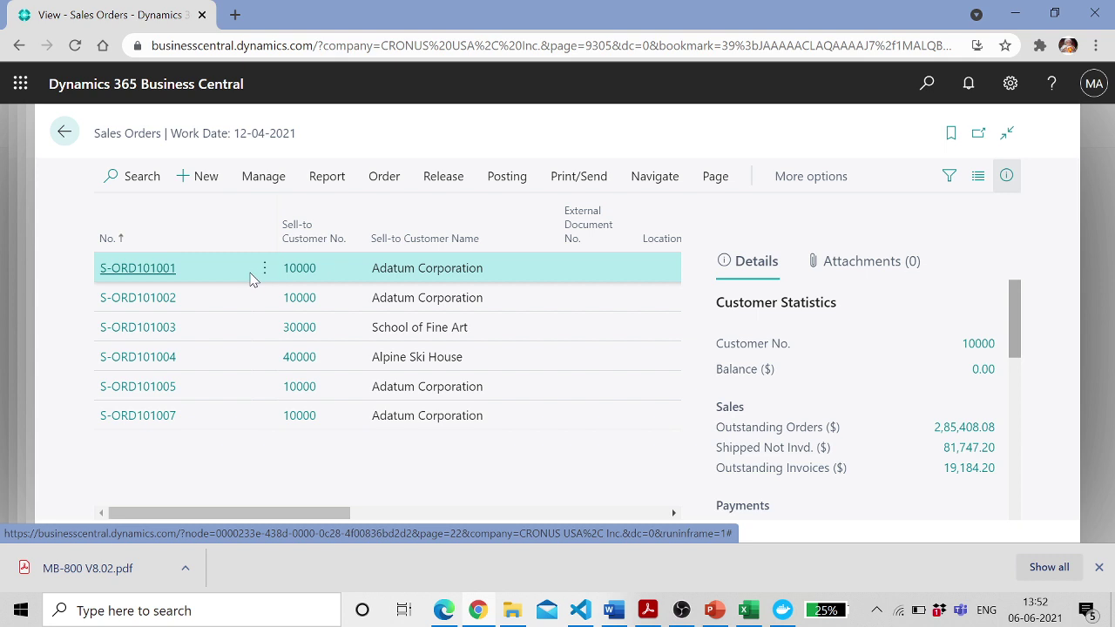
{"action": "mouse_move", "coordinate": [245, 208]}
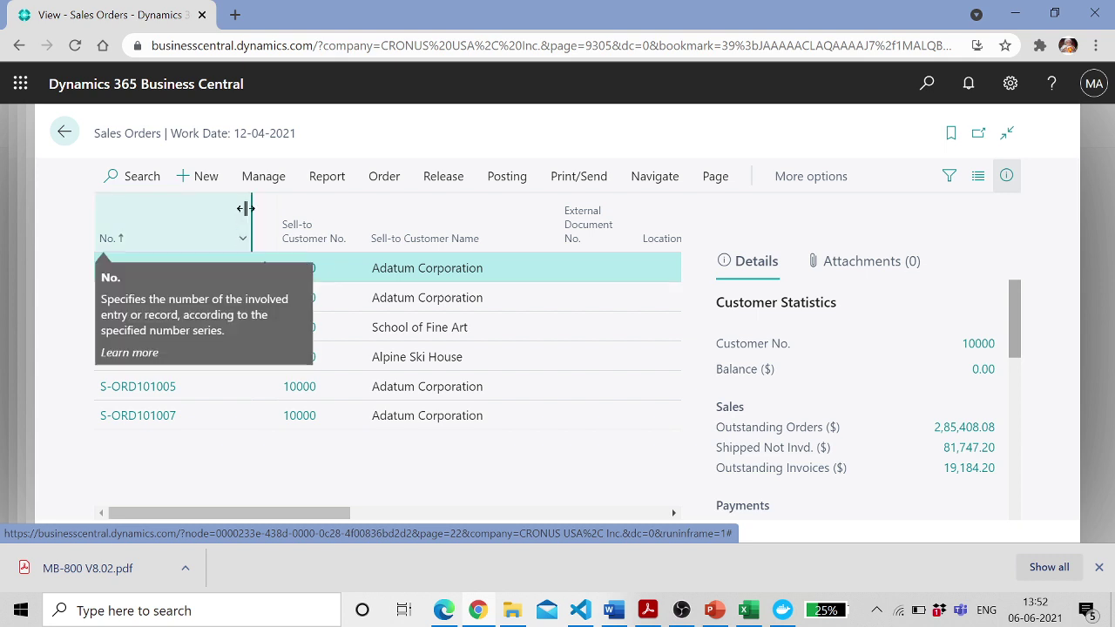
Find the Posted Sales Invoices list, check its closed and canceled columns, and open invoice PS-INV103197 for Relecloud
{"action": "left_click", "coordinate": [927, 84]}
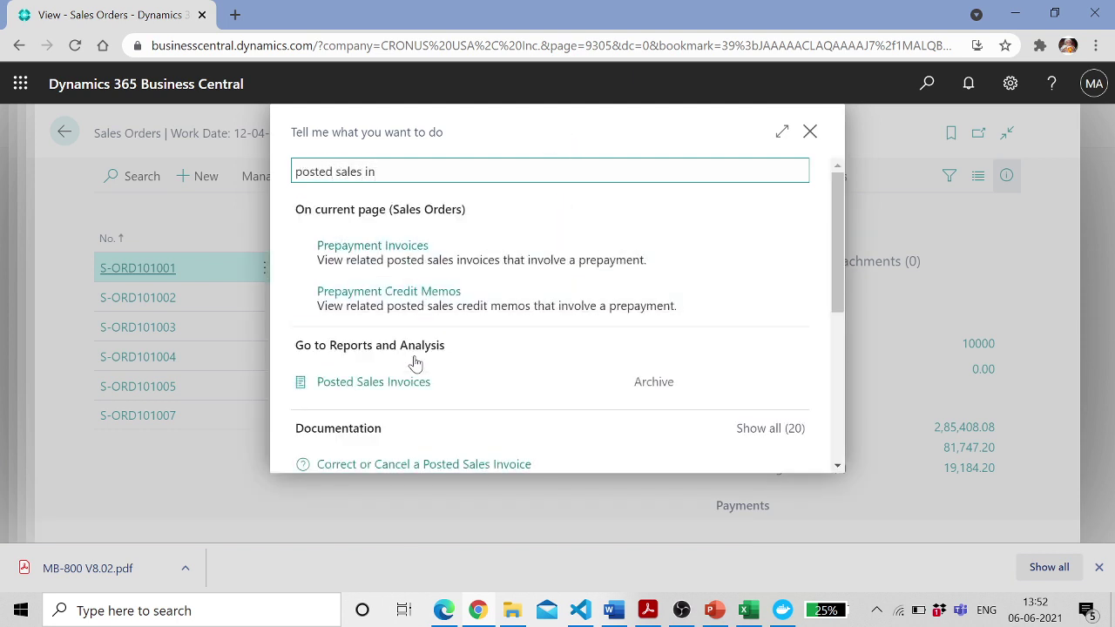
{"action": "left_click", "coordinate": [423, 387]}
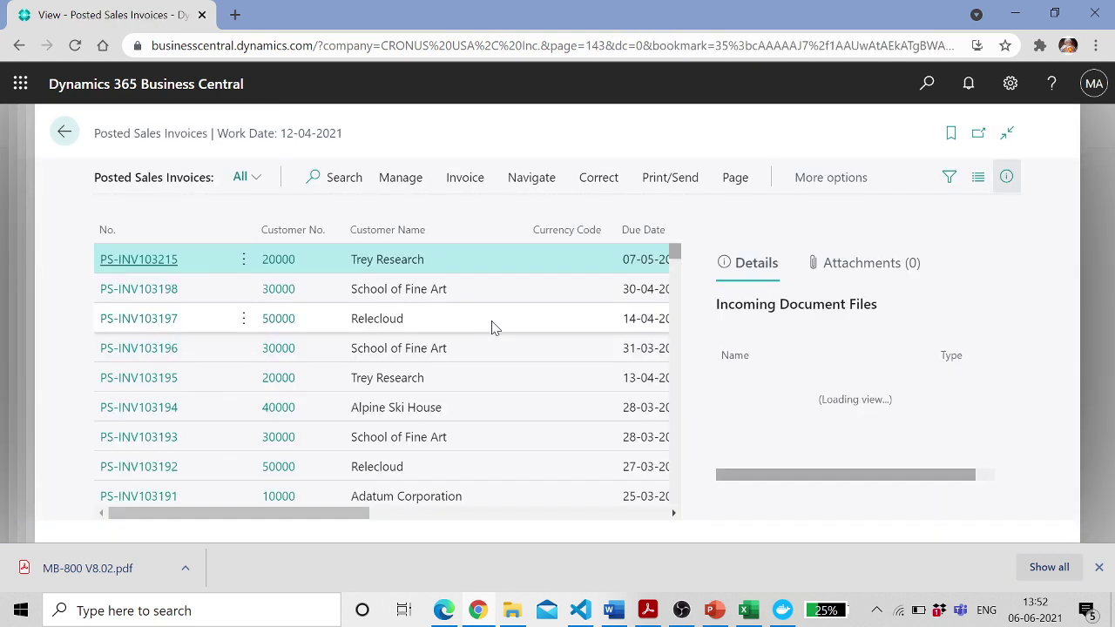
{"action": "left_click_drag", "start_coordinate": [326, 513], "coordinate": [607, 507]}
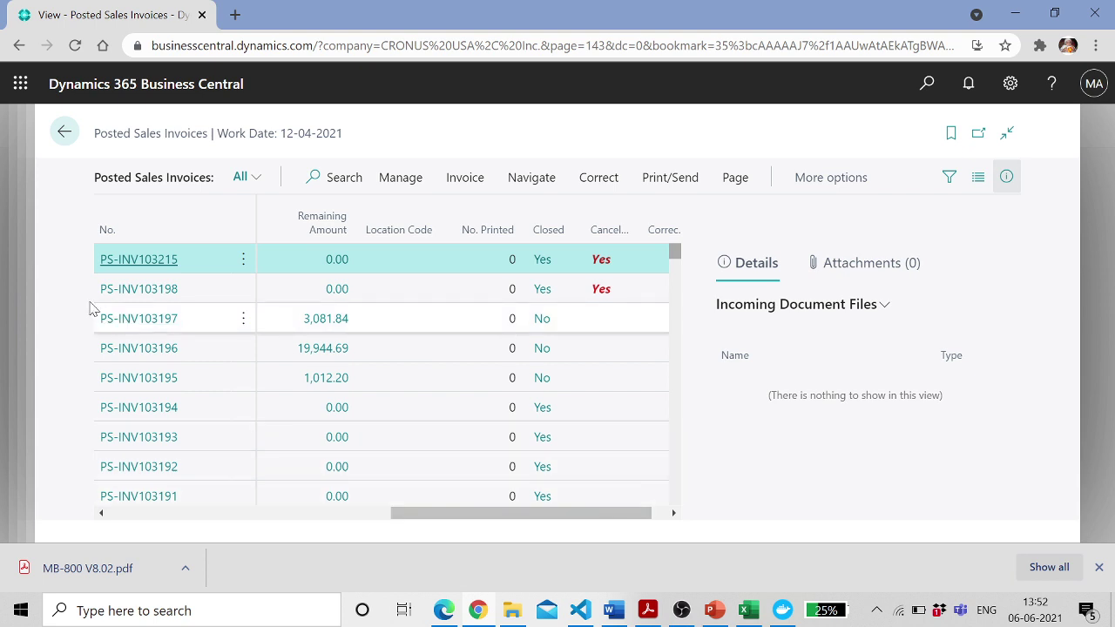
{"action": "left_click", "coordinate": [141, 321]}
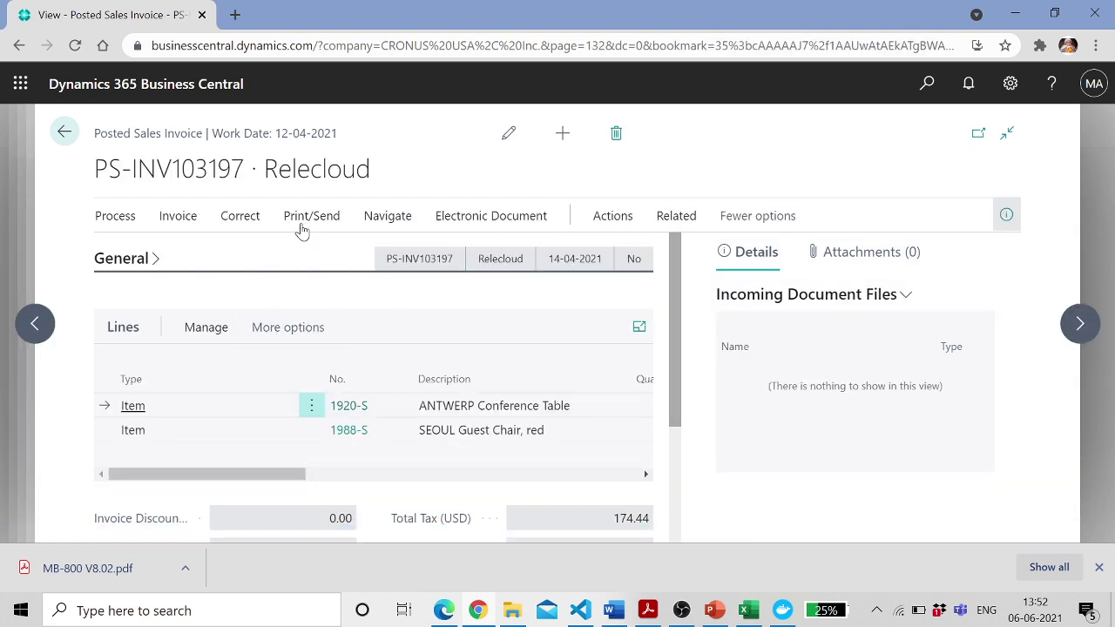
Cancel posted sales invoice PS-INV103197 with the Cancel function and open the resulting posted credit memo
{"action": "left_click", "coordinate": [243, 220]}
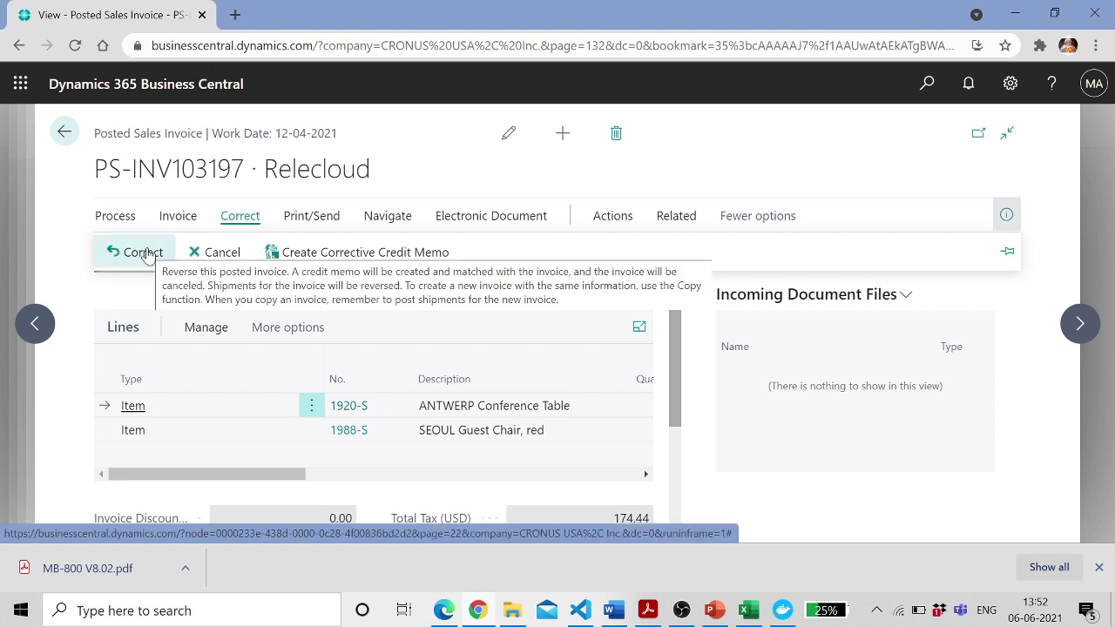
{"action": "left_click", "coordinate": [217, 254]}
{"action": "left_click", "coordinate": [659, 380]}
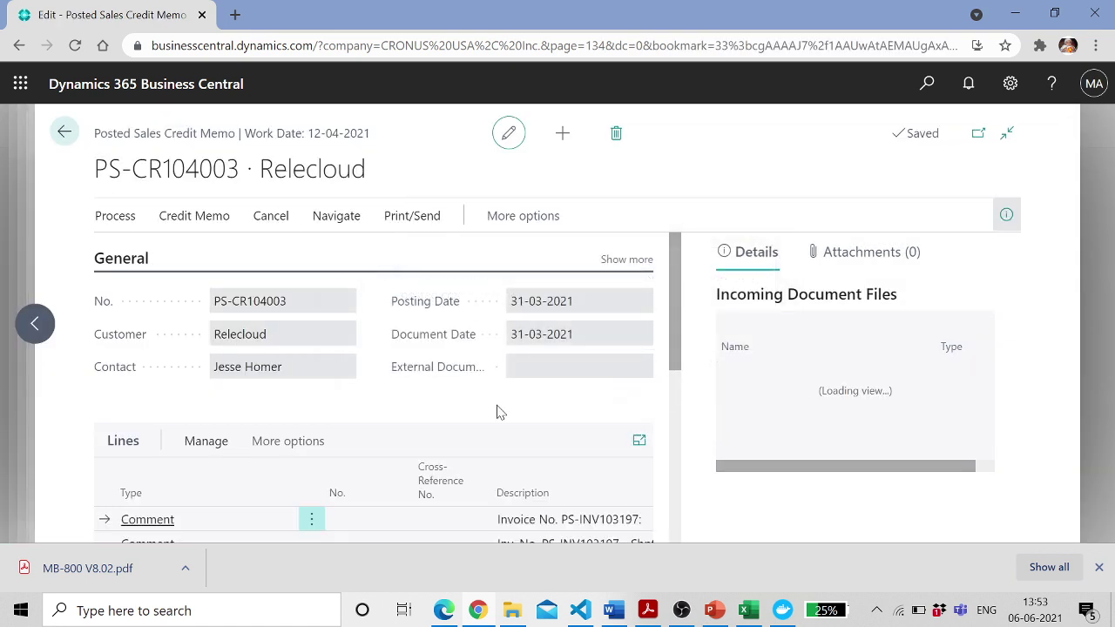
Review the line descriptions and quantities of the Relecloud credit memo and return to the Posted Sales Invoices list
{"action": "left_click_drag", "start_coordinate": [681, 326], "coordinate": [667, 390]}
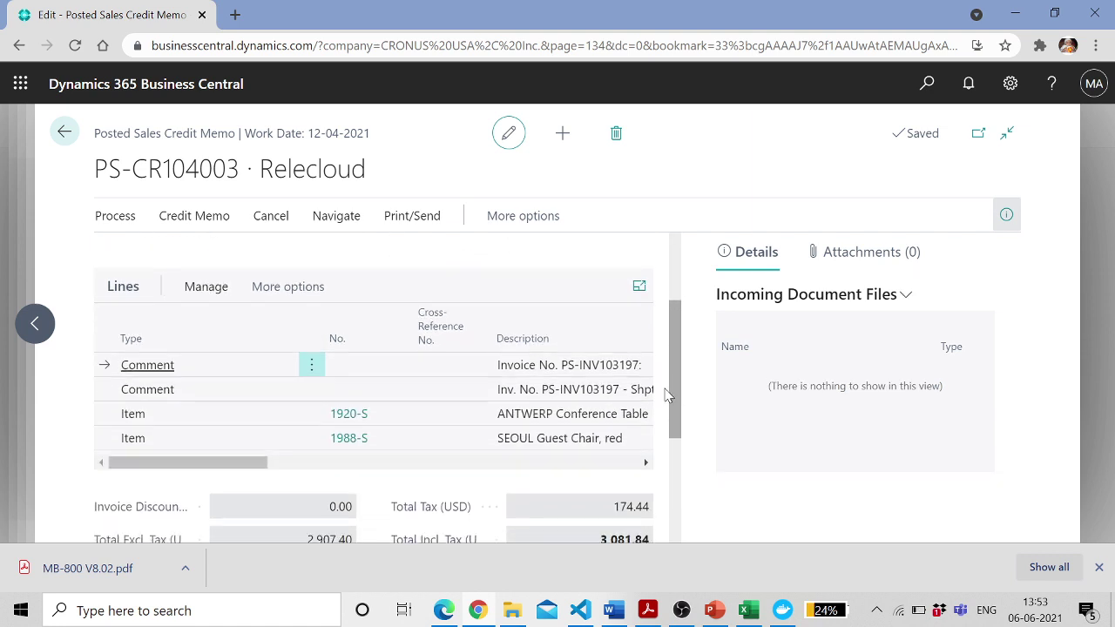
{"action": "left_click_drag", "start_coordinate": [268, 466], "coordinate": [373, 462]}
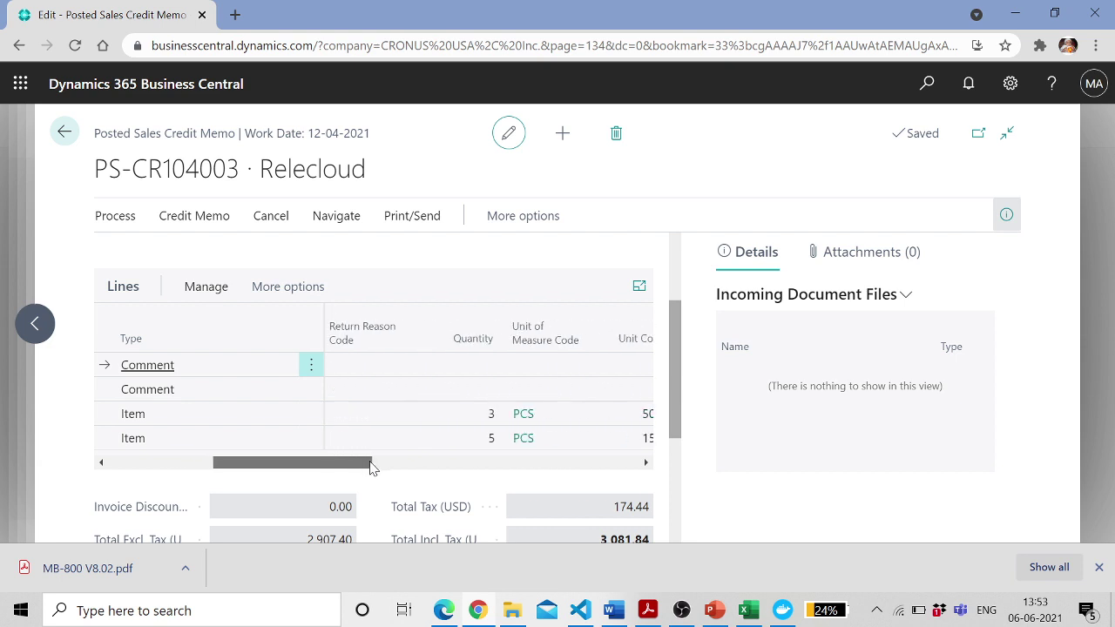
{"action": "left_click", "coordinate": [62, 132]}
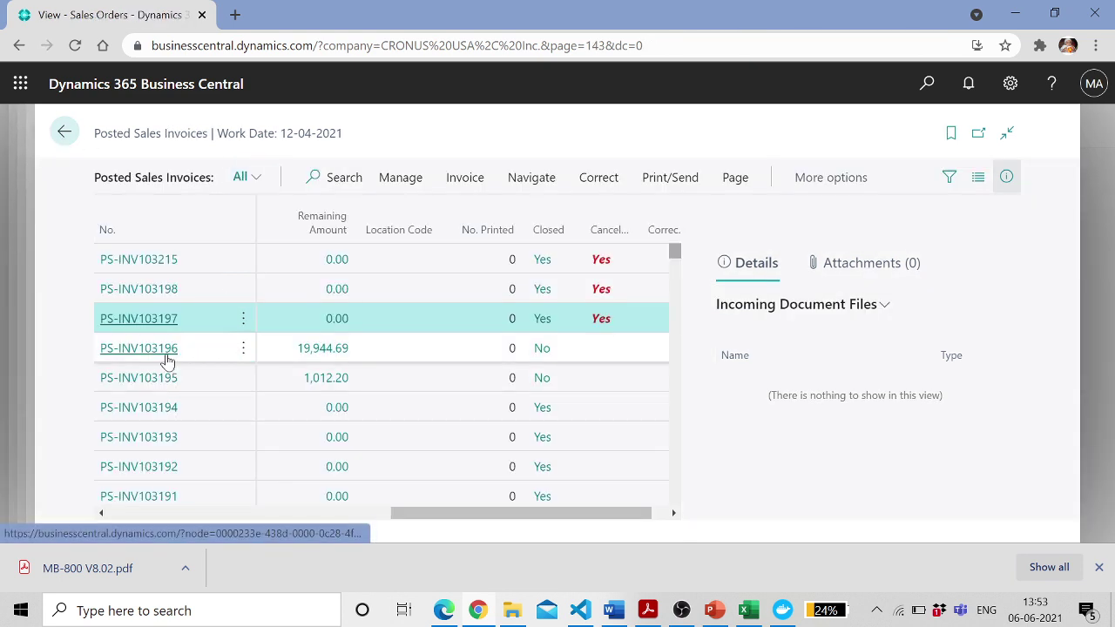
Open posted sales invoice PS-INV103196 for School of Fine Art and create a corrective credit memo from it
{"action": "double_click", "coordinate": [165, 351]}
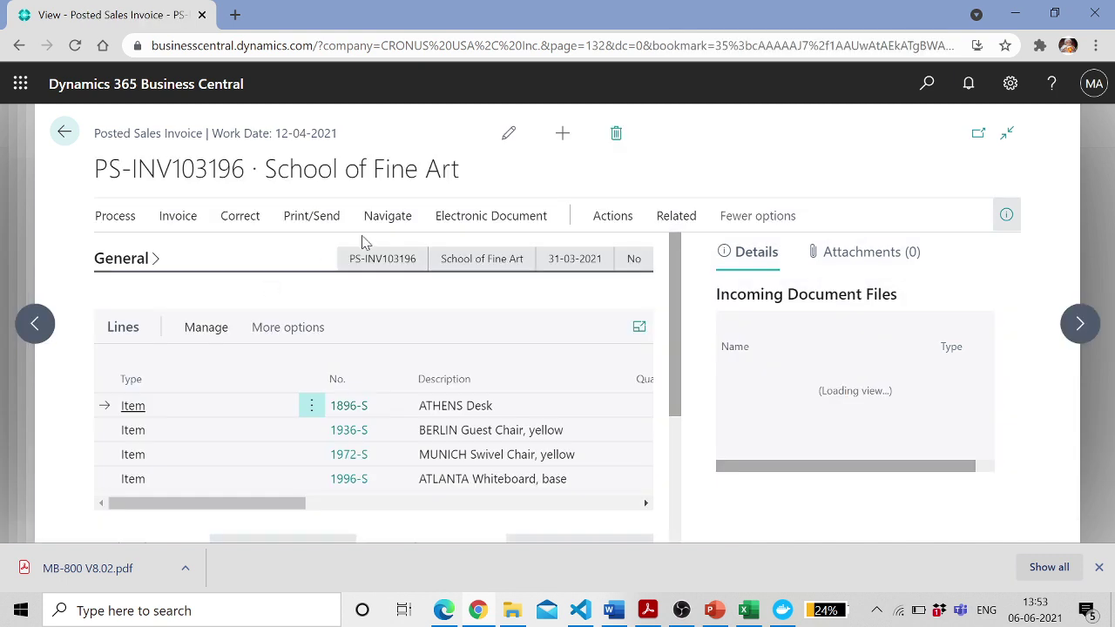
{"action": "left_click", "coordinate": [240, 216]}
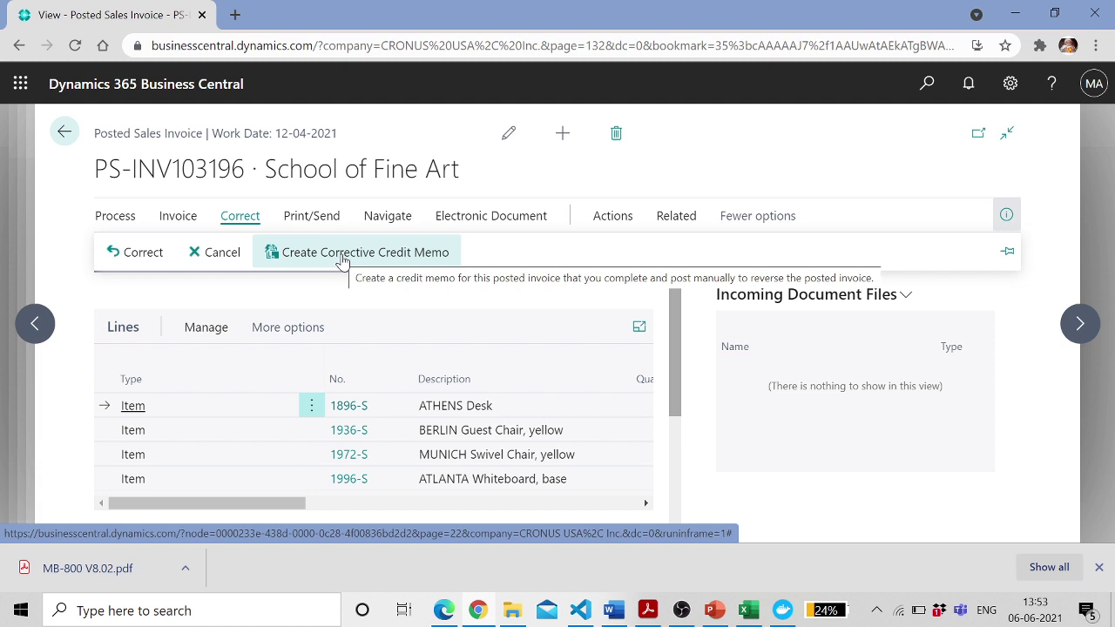
{"action": "left_click", "coordinate": [342, 255]}
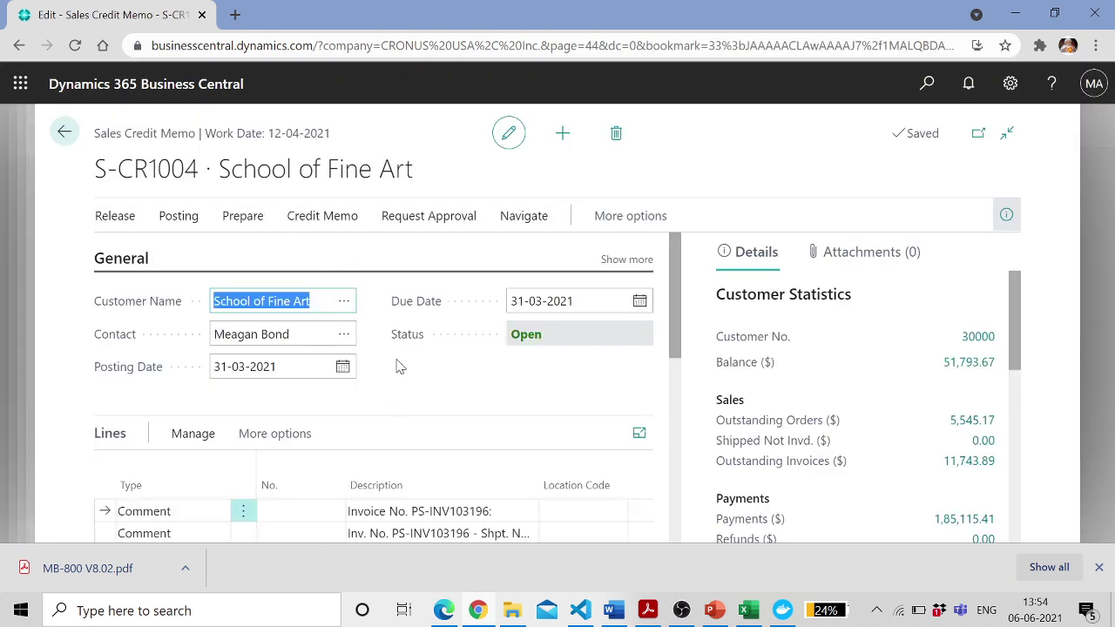
Review the copied comment and item lines of the School of Fine Art credit memo across all their columns
{"action": "scroll", "coordinate": [396, 361], "scroll_direction": "down", "scroll_amount": 2}
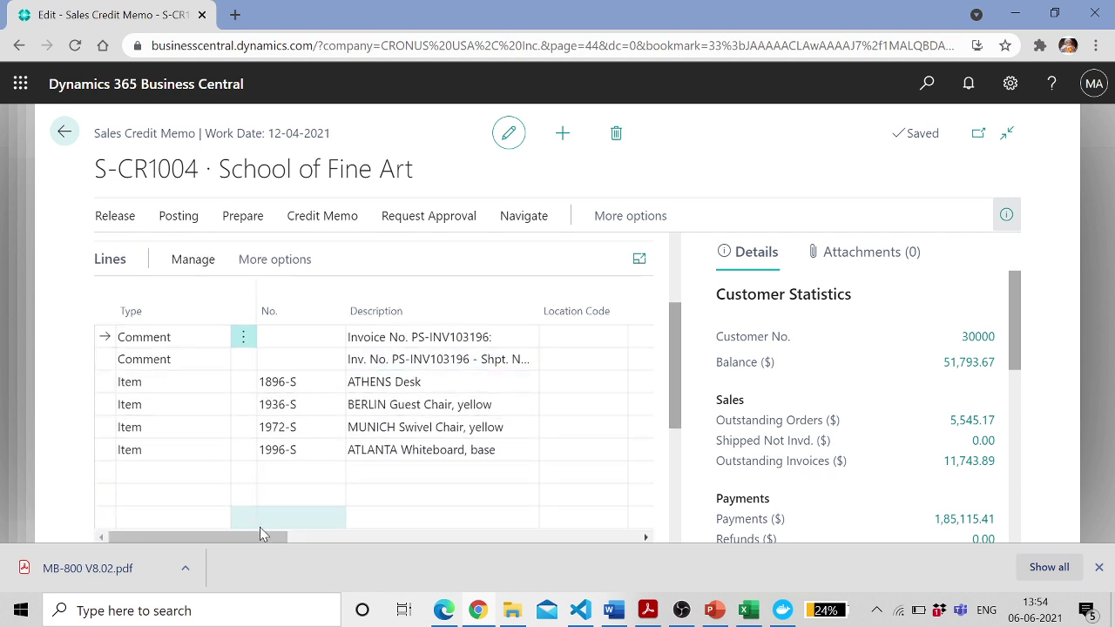
{"action": "mouse_move", "coordinate": [259, 535]}
{"action": "left_mouse_down"}
{"action": "mouse_move", "coordinate": [309, 540]}
{"action": "mouse_move", "coordinate": [249, 534]}
{"action": "left_mouse_up"}
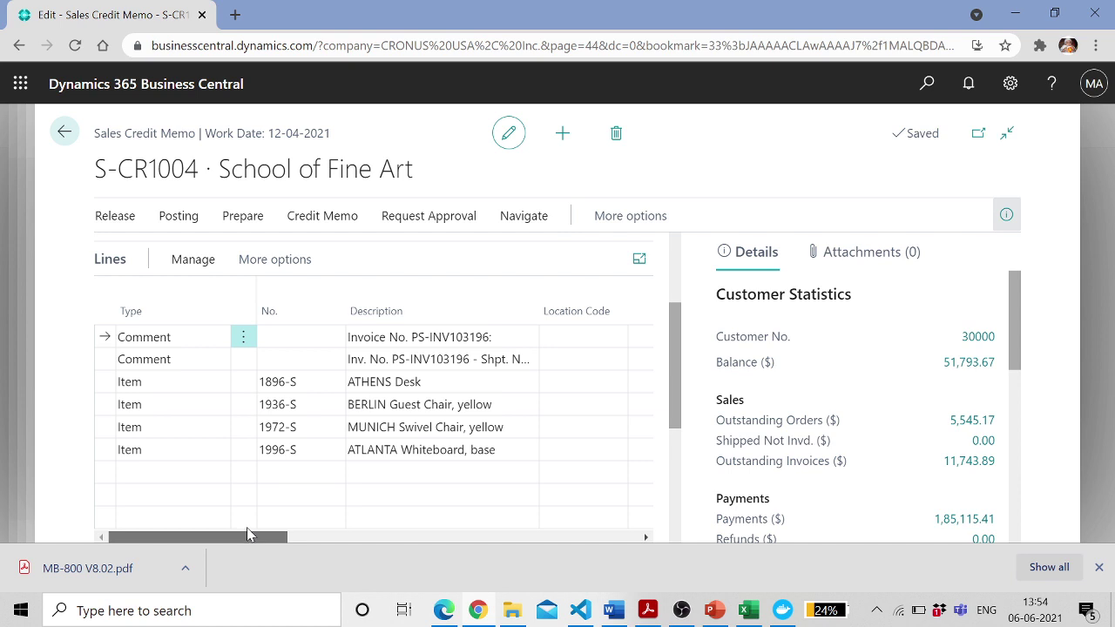
{"action": "left_click_drag", "start_coordinate": [247, 527], "coordinate": [652, 531]}
Leave the credit memo, list and shipment pages and open the Sales Invoices list, dismissing its introduction
{"action": "left_click", "coordinate": [62, 133]}
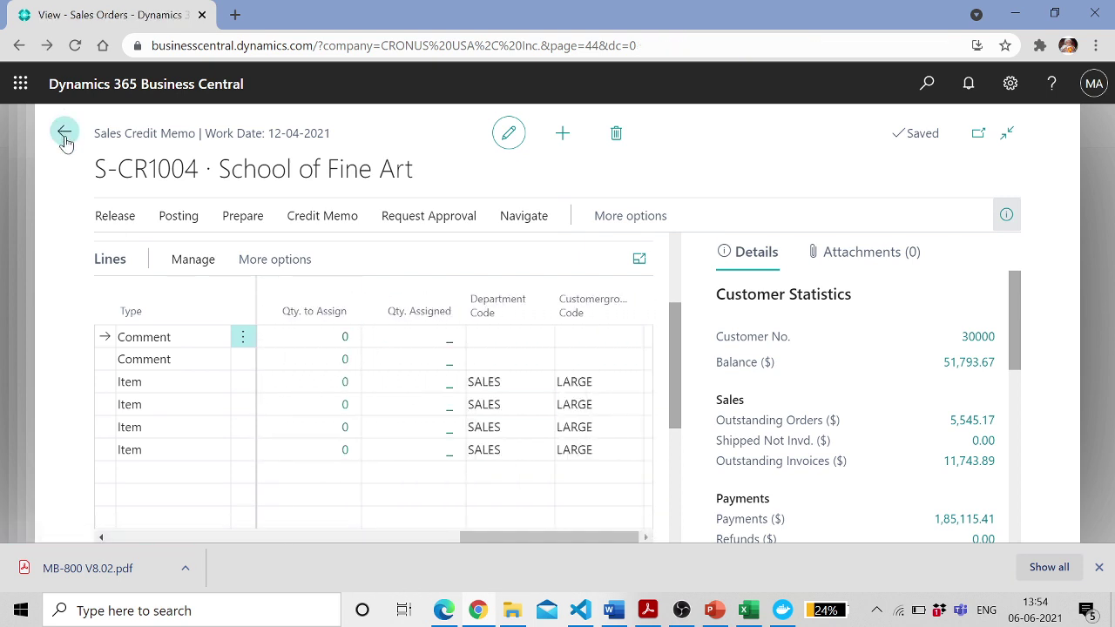
{"action": "left_click", "coordinate": [62, 132]}
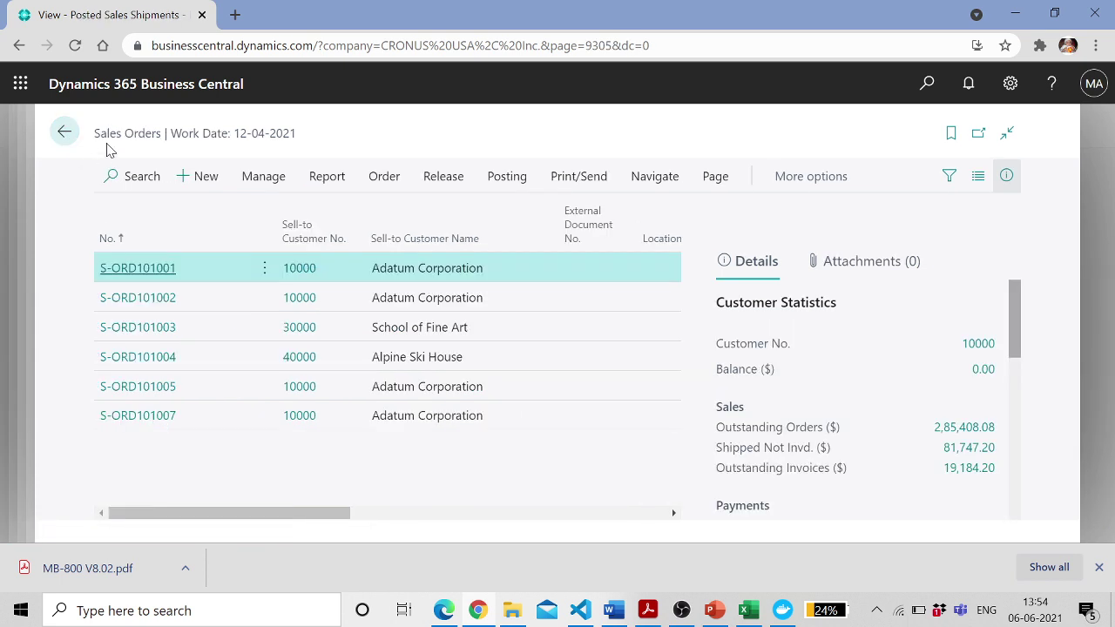
{"action": "left_click", "coordinate": [65, 133]}
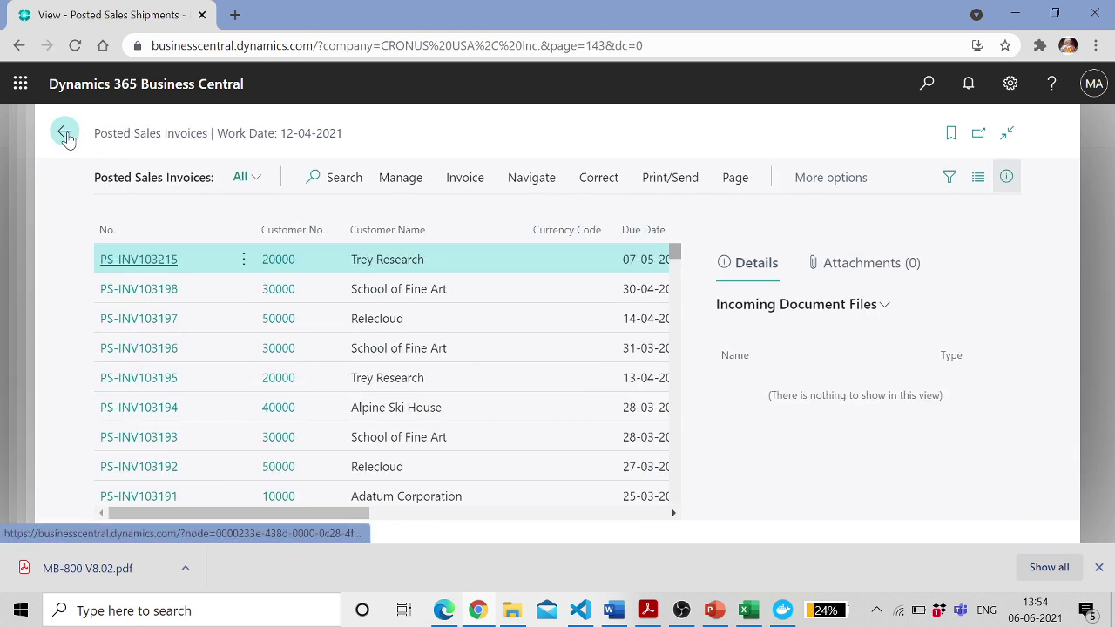
{"action": "left_click", "coordinate": [64, 134]}
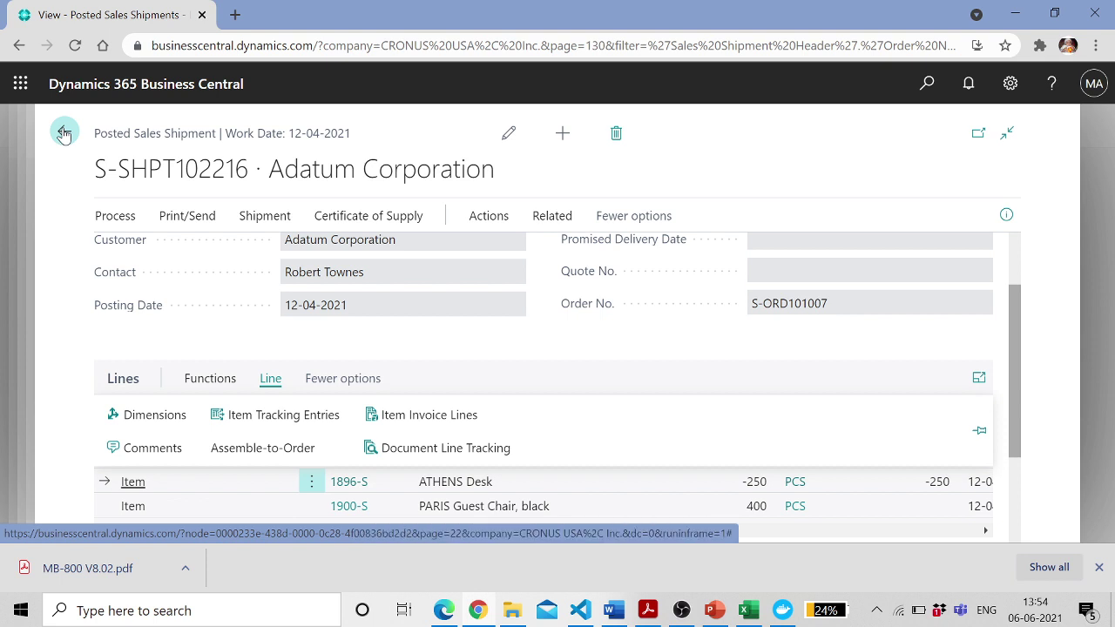
{"action": "left_click", "coordinate": [64, 133]}
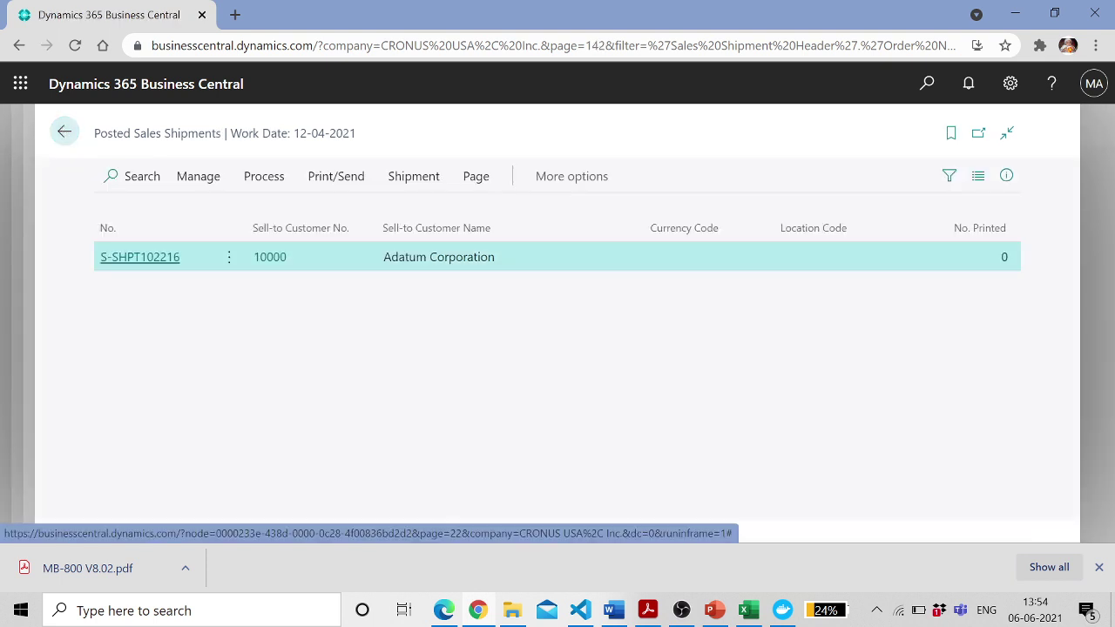
{"action": "left_click", "coordinate": [927, 83]}
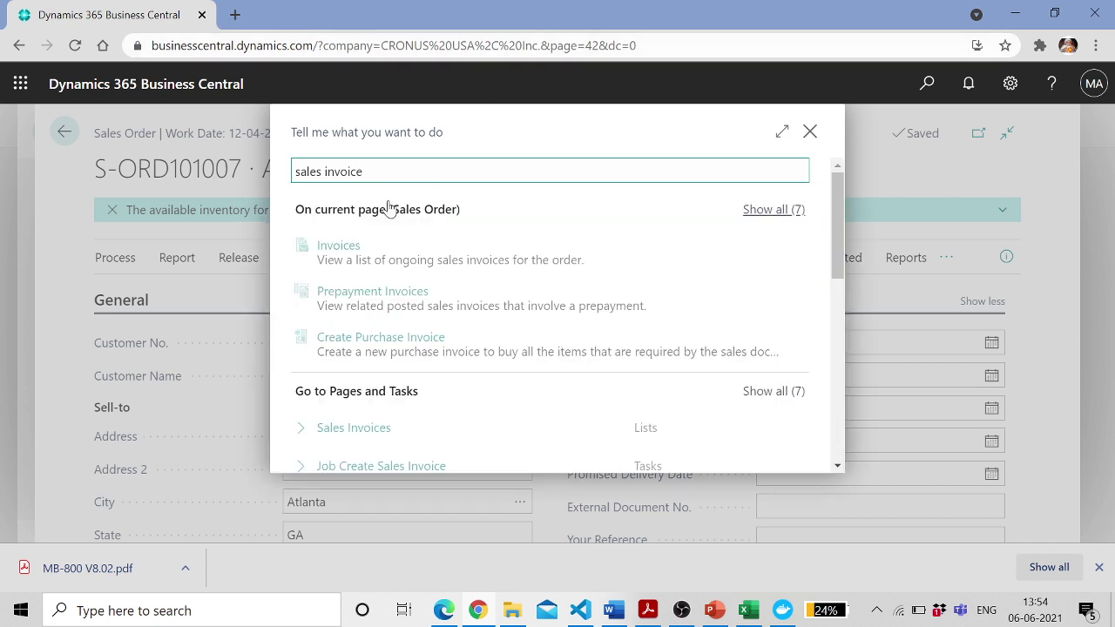
{"action": "left_click", "coordinate": [387, 416]}
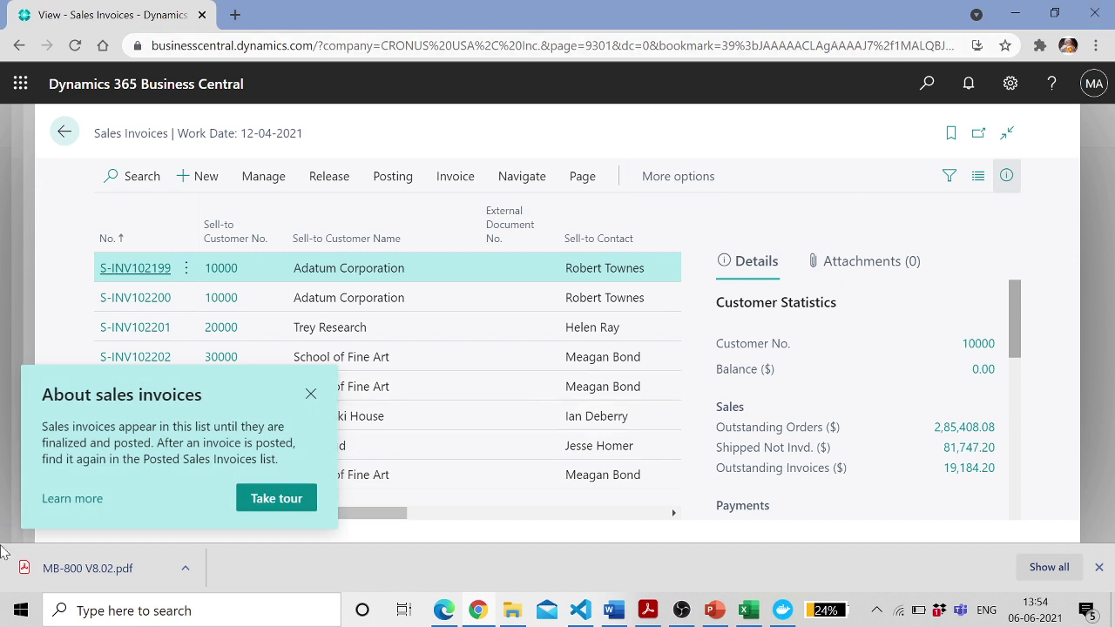
{"action": "left_click", "coordinate": [313, 390]}
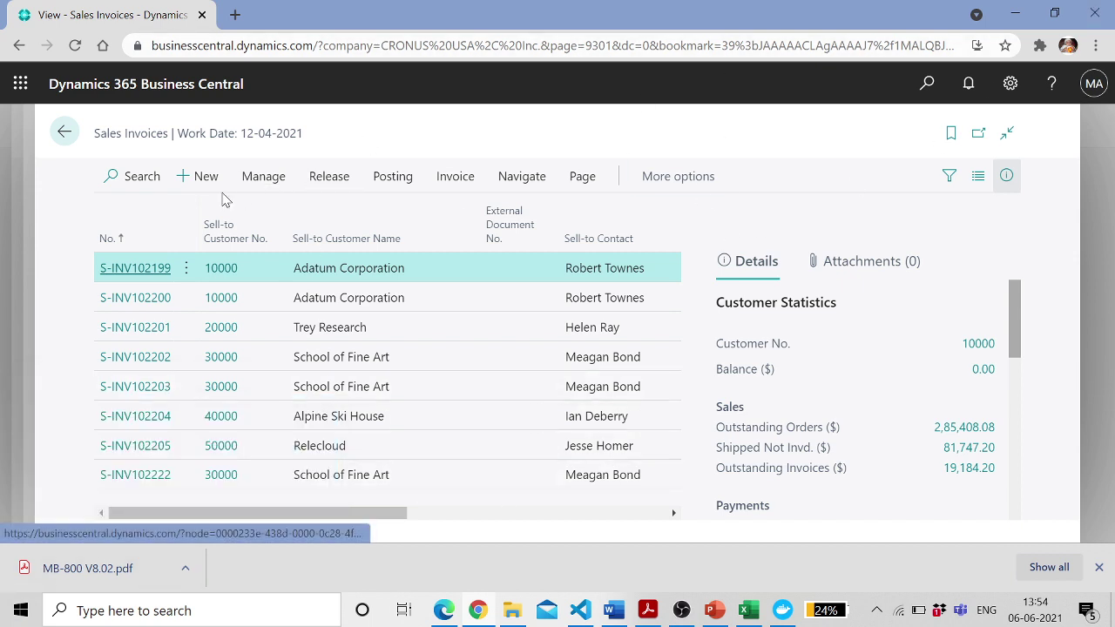
Create a new sales invoice and choose Trey Research as the customer
{"action": "left_click", "coordinate": [203, 176]}
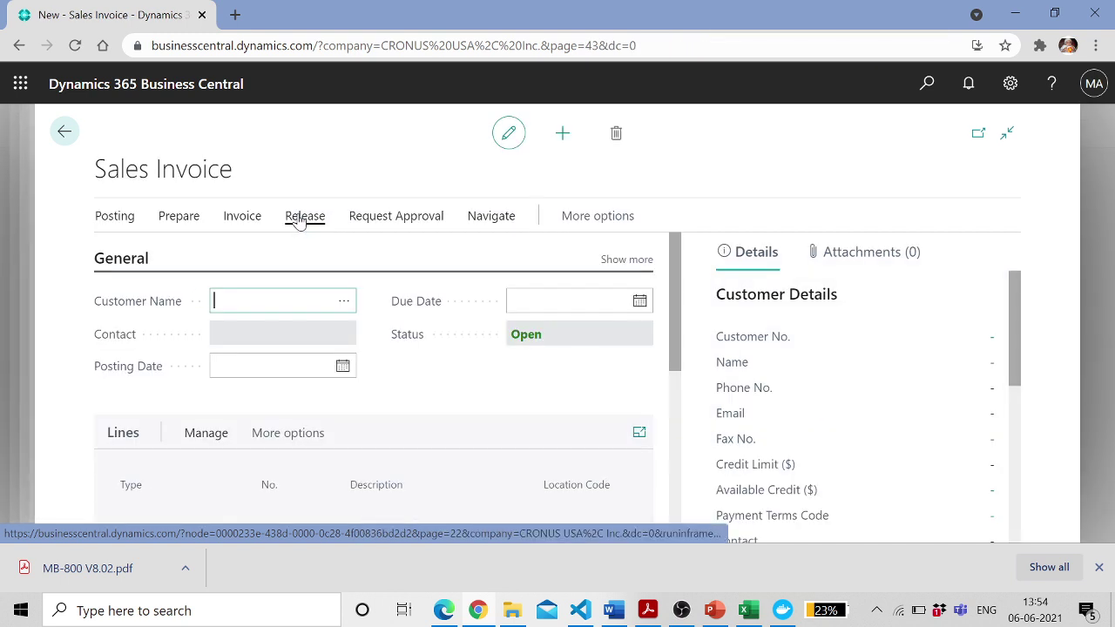
{"action": "left_click", "coordinate": [345, 304]}
{"action": "left_click", "coordinate": [351, 315]}
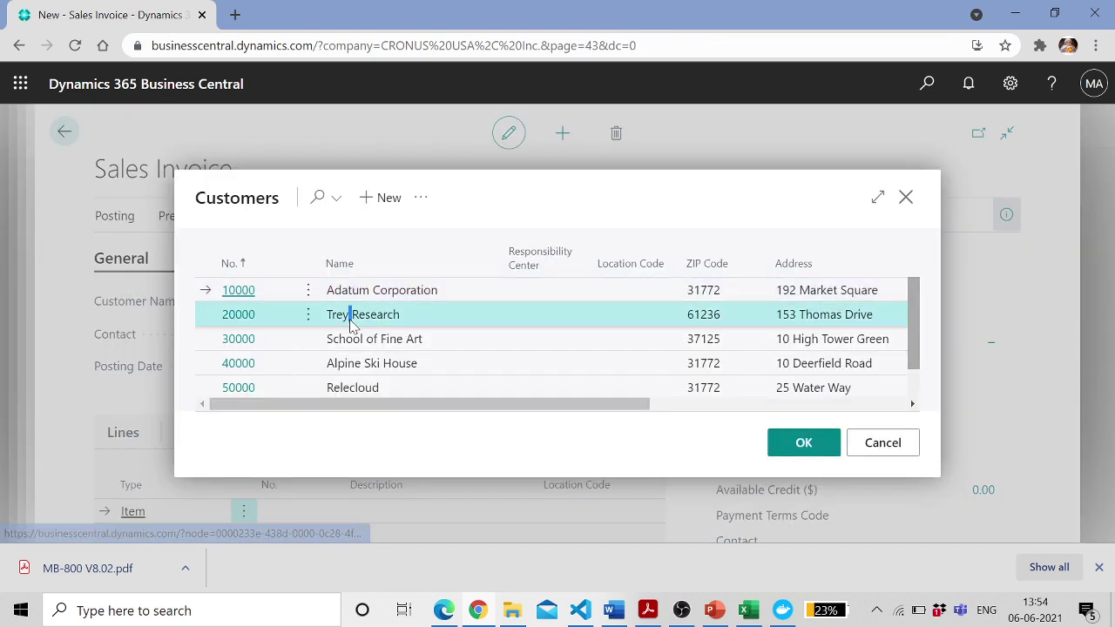
{"action": "left_click", "coordinate": [796, 442]}
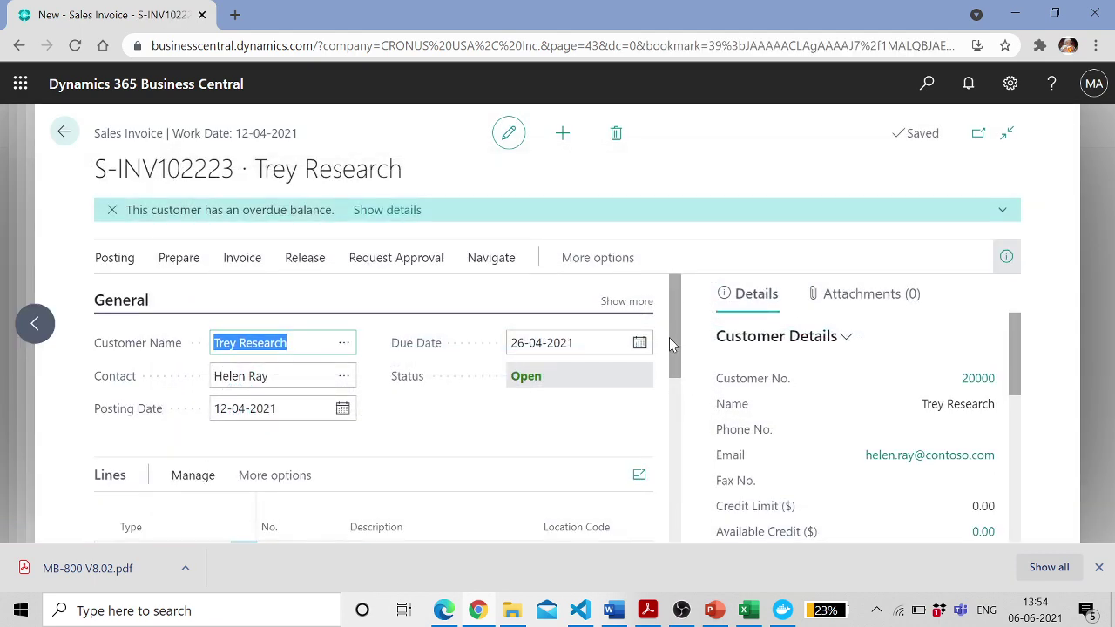
Try to get shipment lines into the Trey Research invoice with the Get Shipment Lines function
{"action": "left_click_drag", "start_coordinate": [671, 336], "coordinate": [675, 373]}
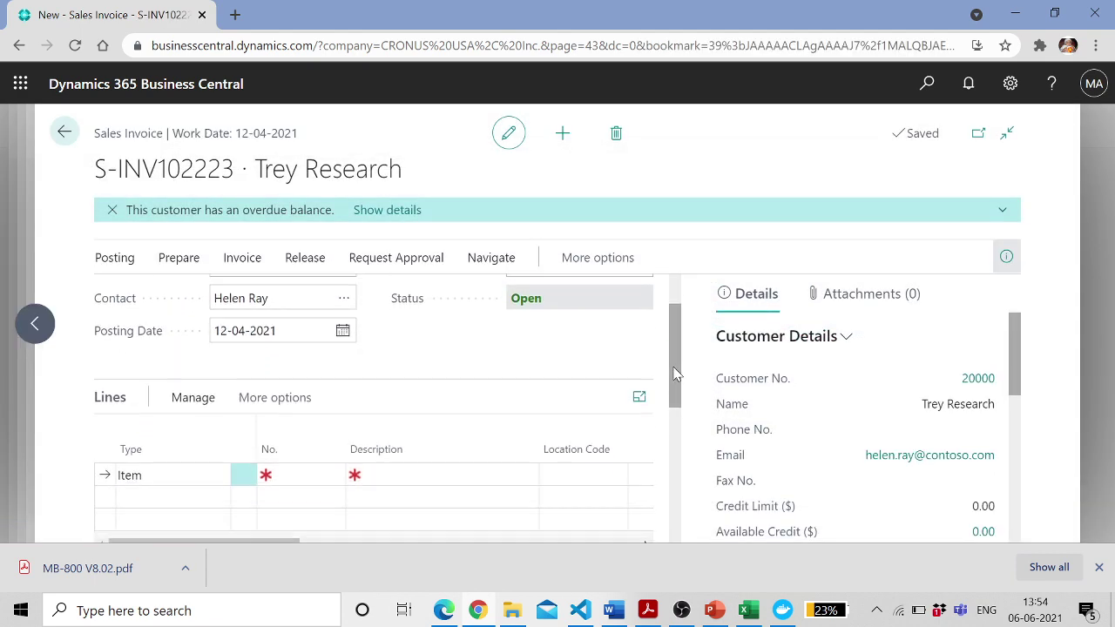
{"action": "left_click", "coordinate": [123, 392]}
{"action": "left_click", "coordinate": [132, 383]}
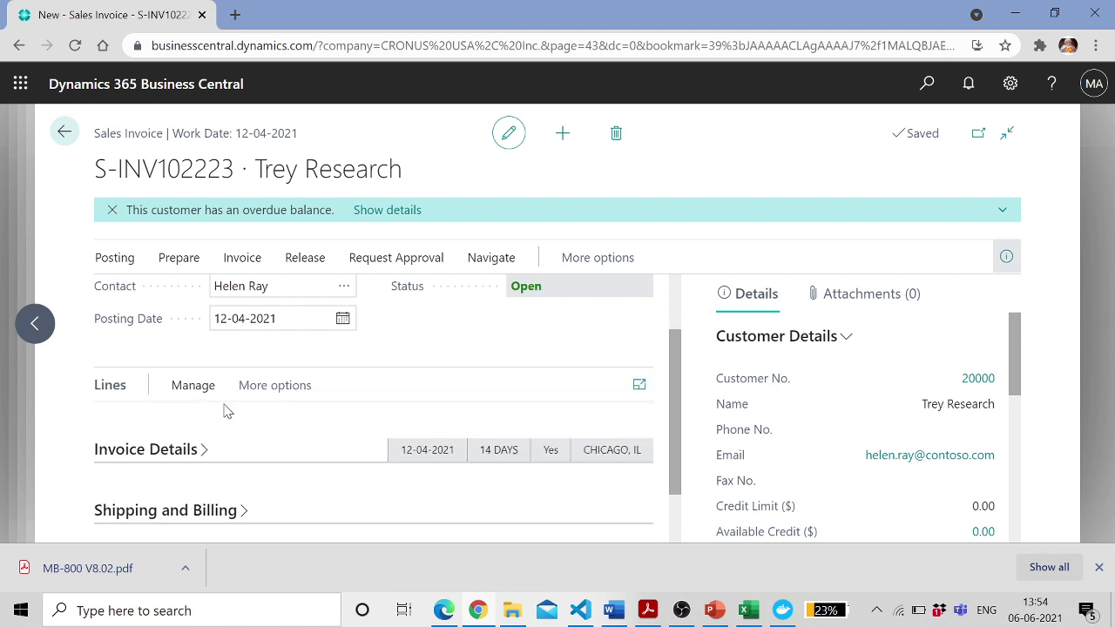
{"action": "left_click", "coordinate": [275, 389]}
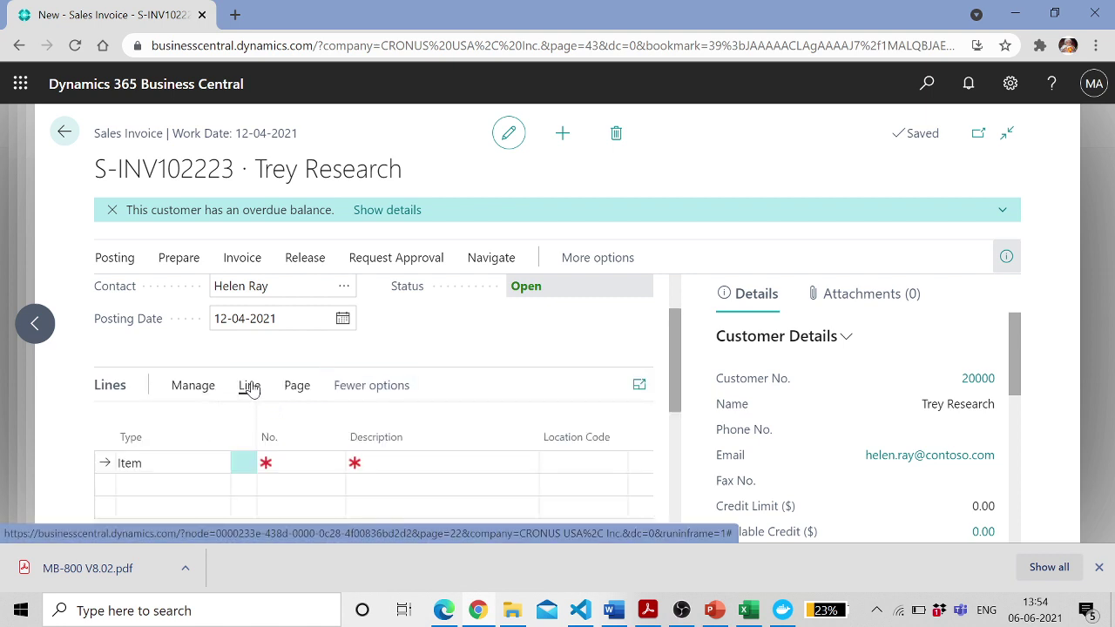
{"action": "left_click", "coordinate": [249, 386]}
{"action": "left_click", "coordinate": [193, 426]}
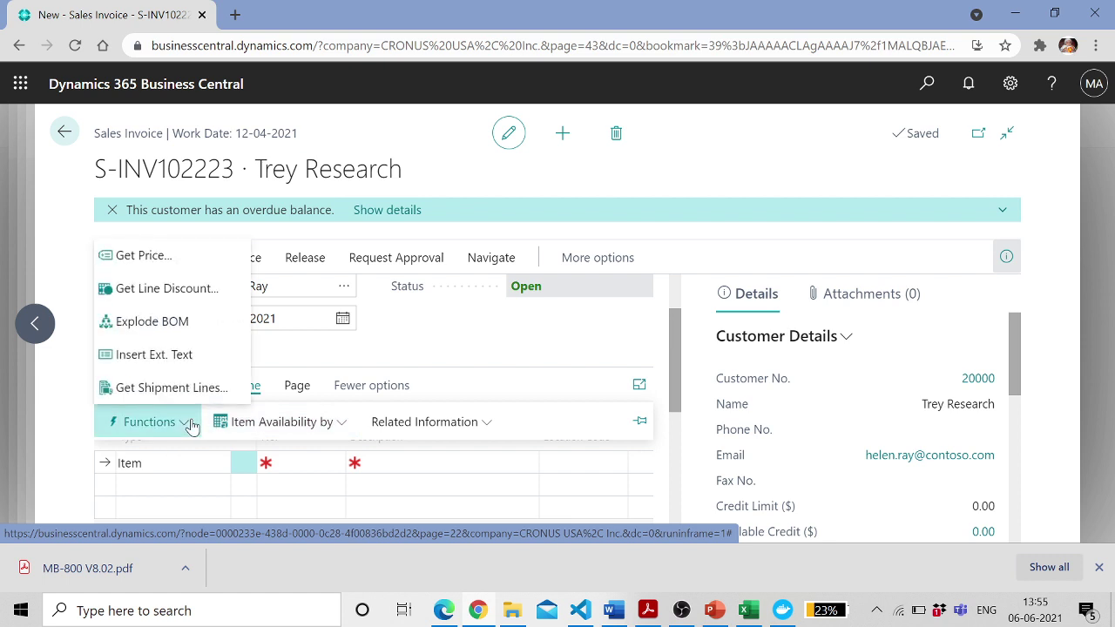
{"action": "left_click", "coordinate": [189, 390]}
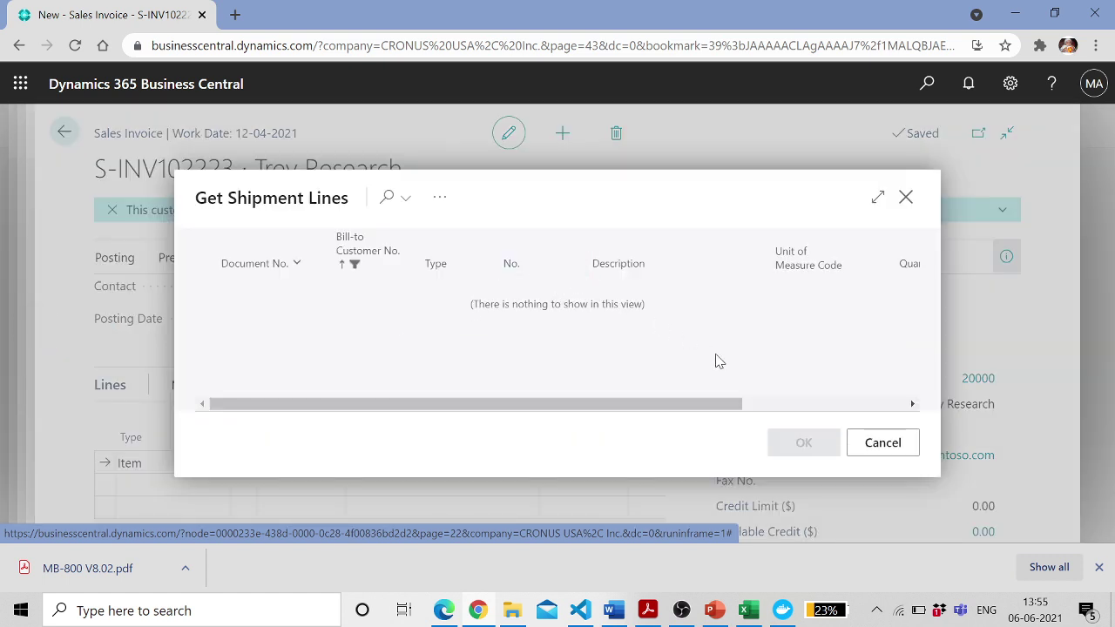
{"action": "left_click", "coordinate": [876, 442]}
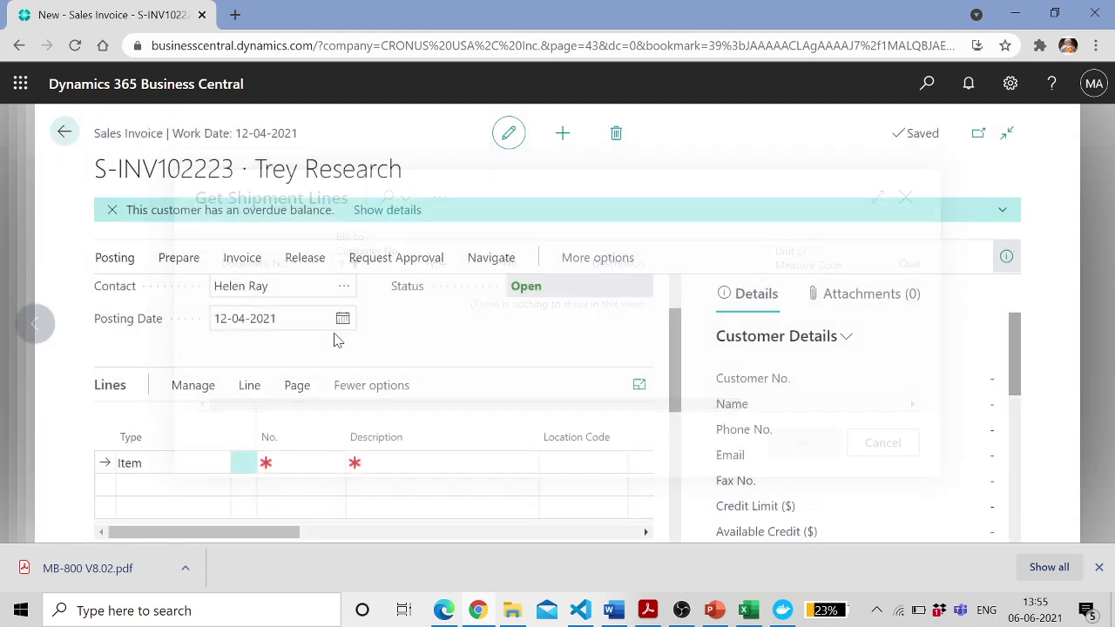
Change the customer of the new sales invoice to Adatum Corporation and accept the customer changes
{"action": "left_click_drag", "start_coordinate": [672, 378], "coordinate": [675, 316]}
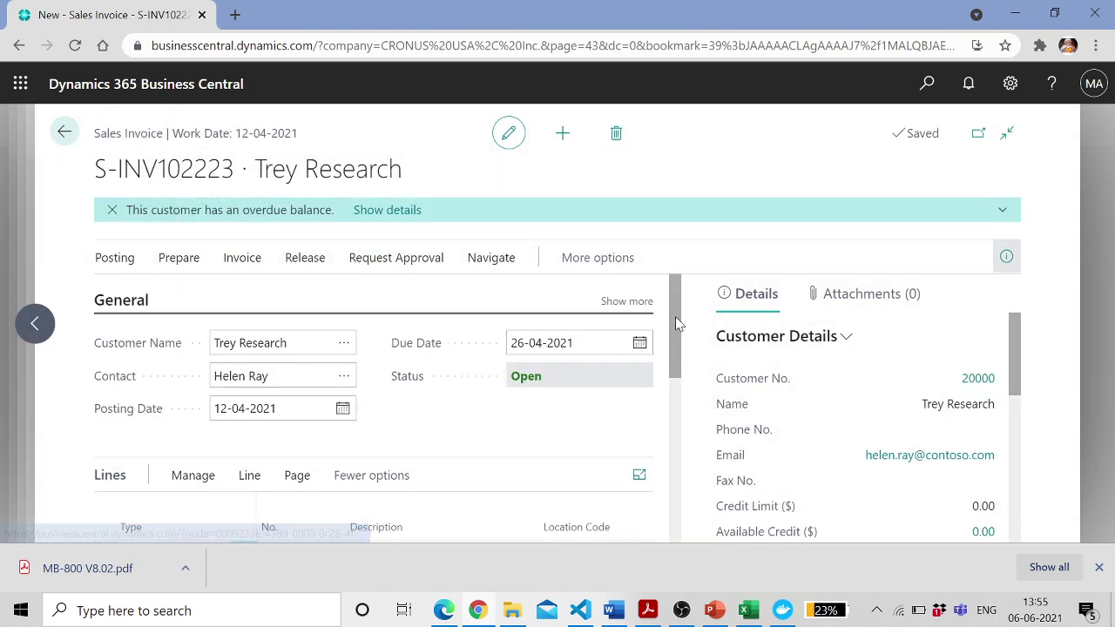
{"action": "left_click", "coordinate": [344, 344]}
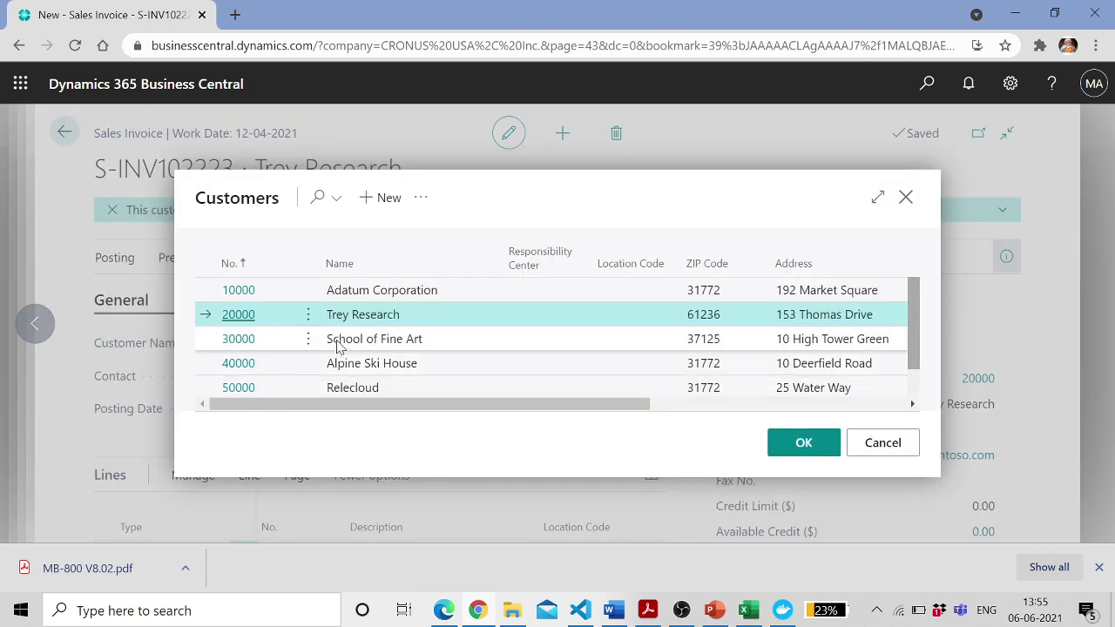
{"action": "double_click", "coordinate": [287, 317]}
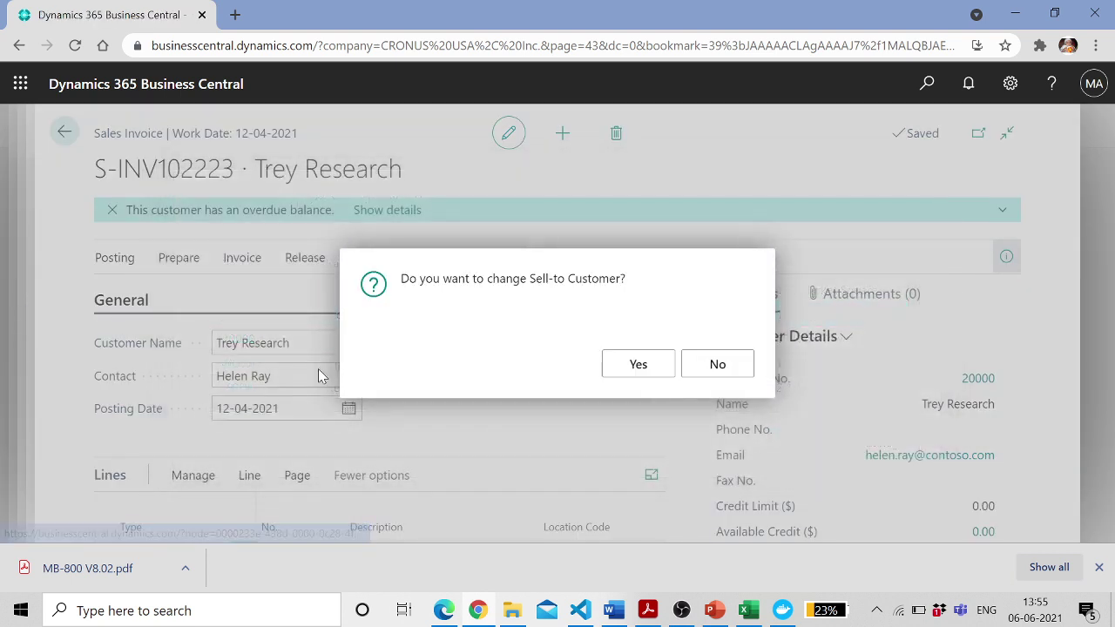
{"action": "left_click", "coordinate": [646, 376]}
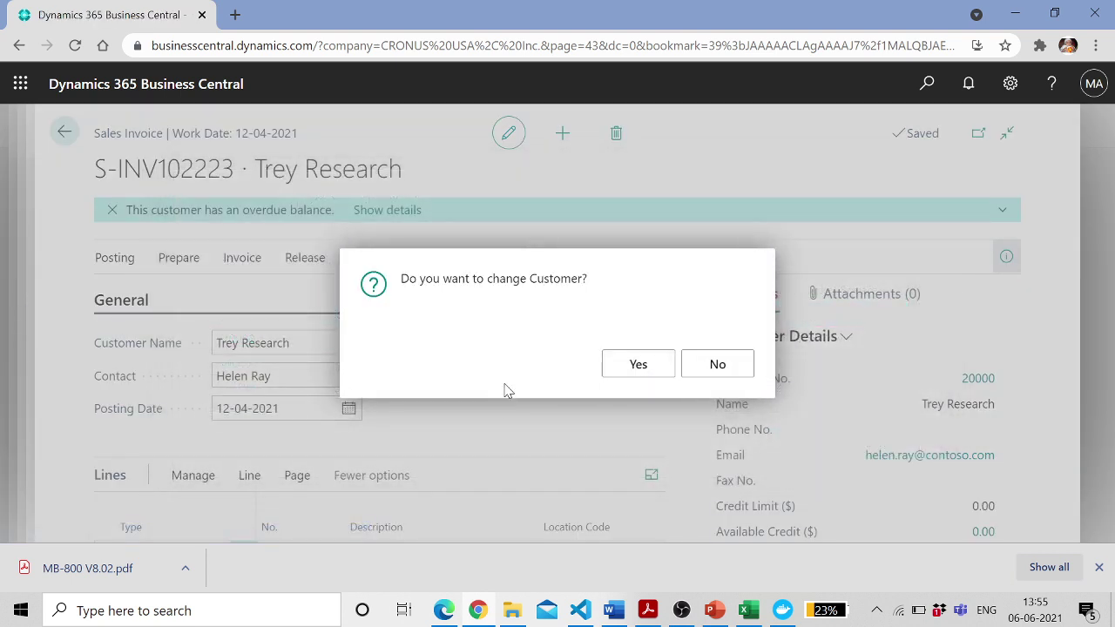
{"action": "left_click", "coordinate": [639, 366]}
Get the shipment line for item 1900-S PARIS Guest Chair, black into the Adatum Corporation invoice and review the line amounts
{"action": "scroll", "coordinate": [542, 398], "scroll_direction": "down", "scroll_amount": 2}
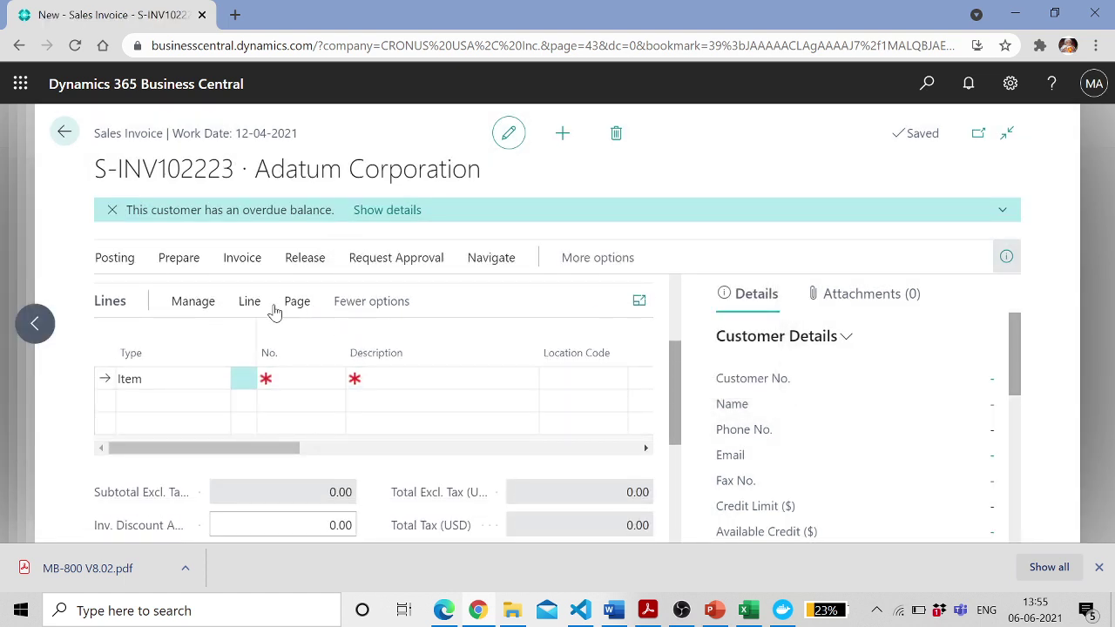
{"action": "left_click", "coordinate": [253, 307]}
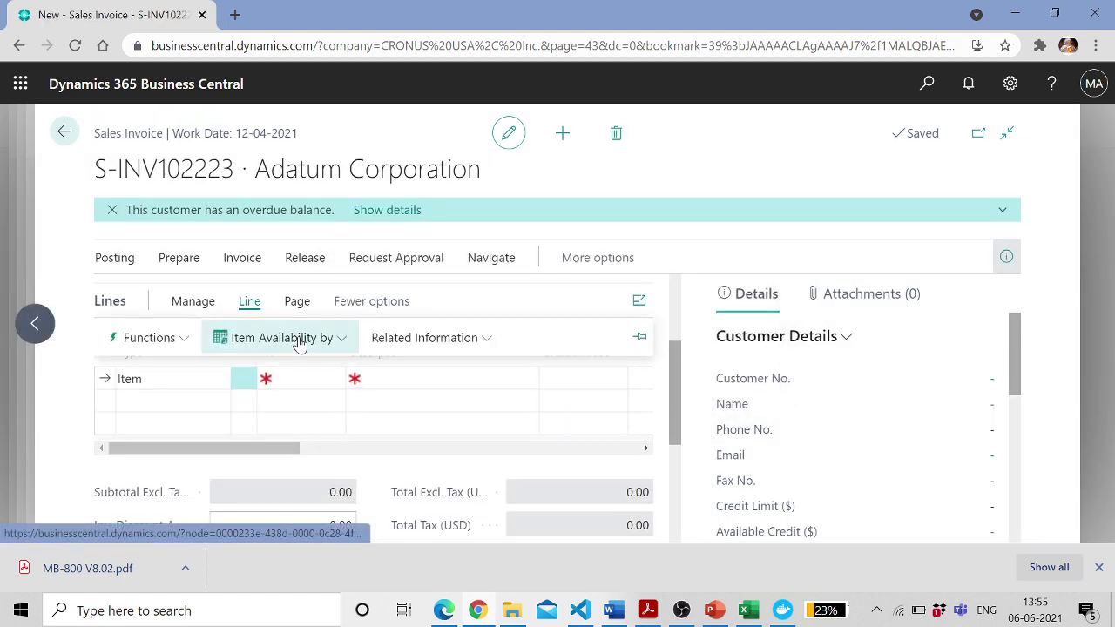
{"action": "left_click", "coordinate": [181, 341]}
{"action": "left_click", "coordinate": [171, 503]}
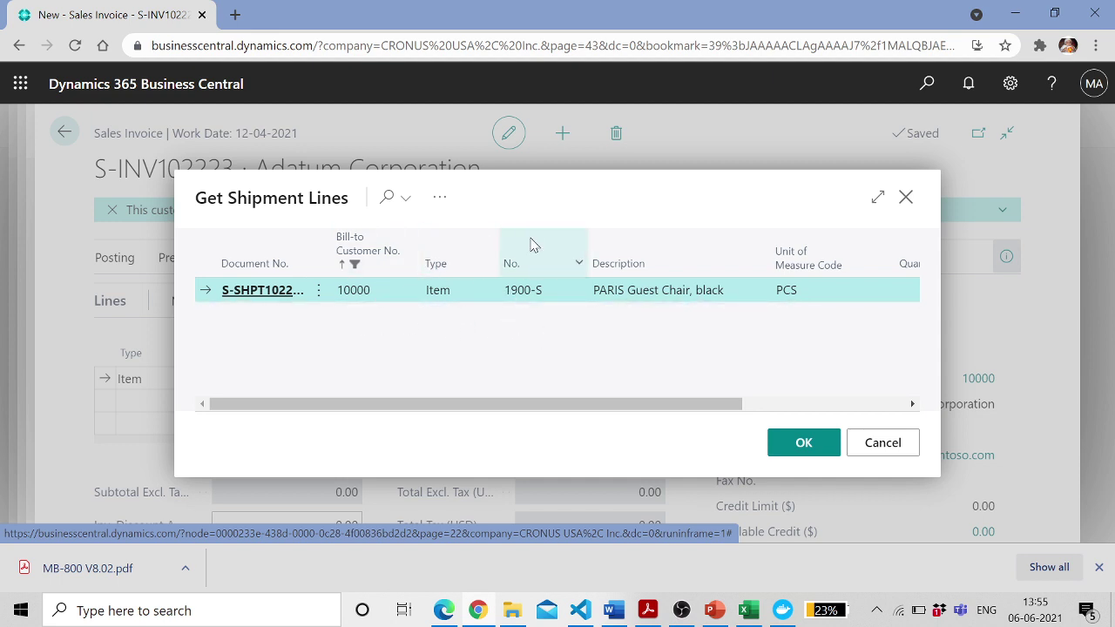
{"action": "left_click", "coordinate": [801, 444]}
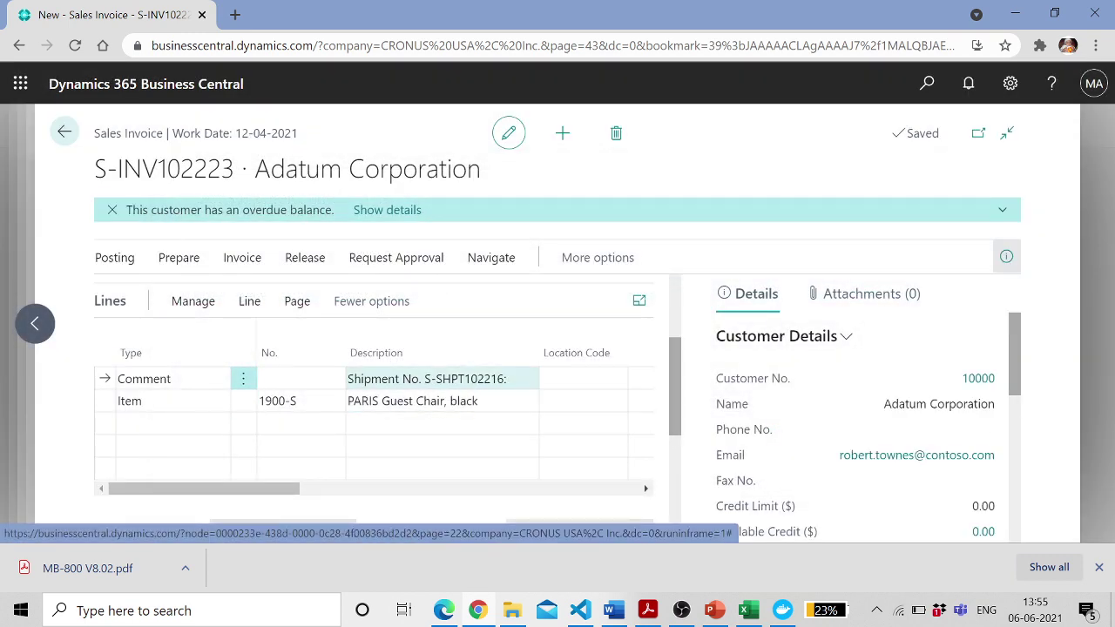
{"action": "left_click_drag", "start_coordinate": [281, 493], "coordinate": [622, 480]}
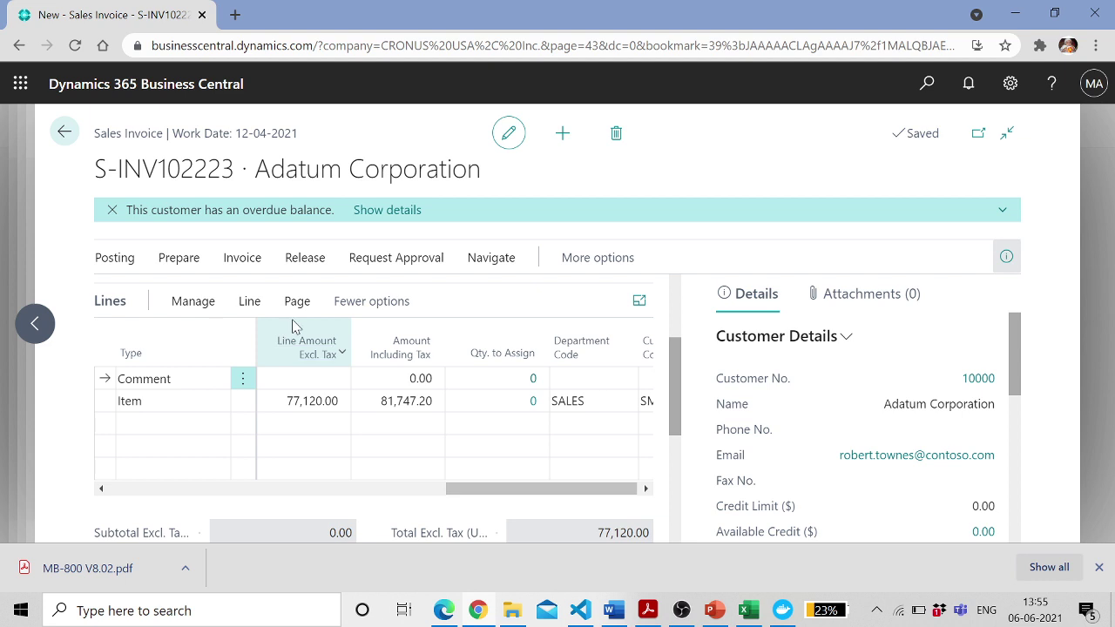
Post the Adatum Corporation sales invoice, open the posted invoice and check the quantity and price on its lines
{"action": "left_click", "coordinate": [243, 259]}
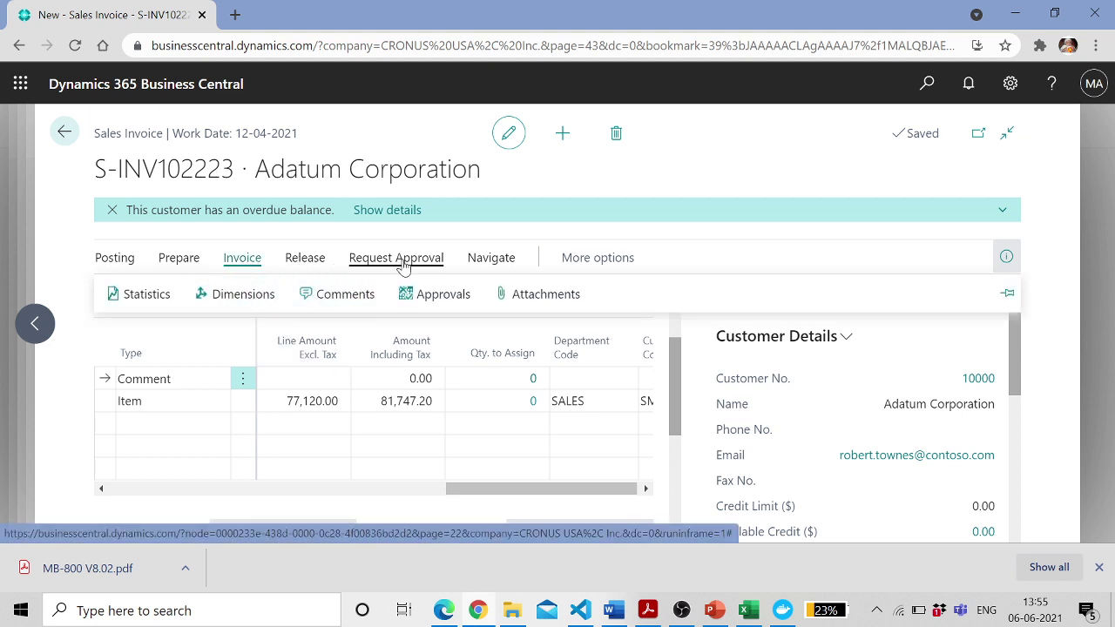
{"action": "left_click", "coordinate": [131, 259]}
{"action": "left_click", "coordinate": [142, 294]}
{"action": "left_click", "coordinate": [629, 370]}
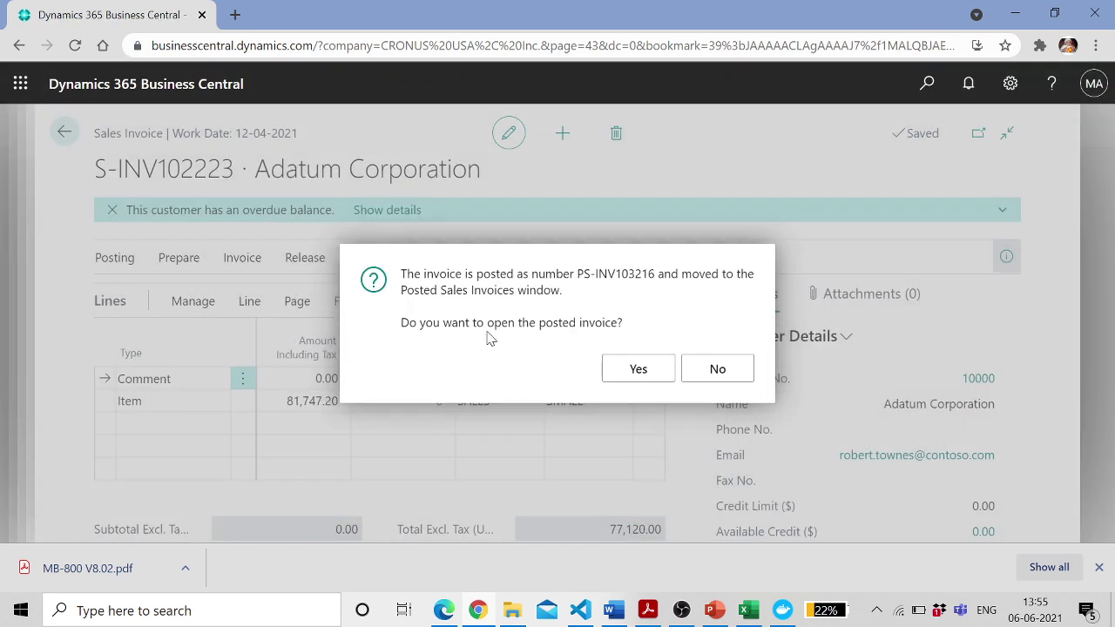
{"action": "left_click", "coordinate": [625, 372]}
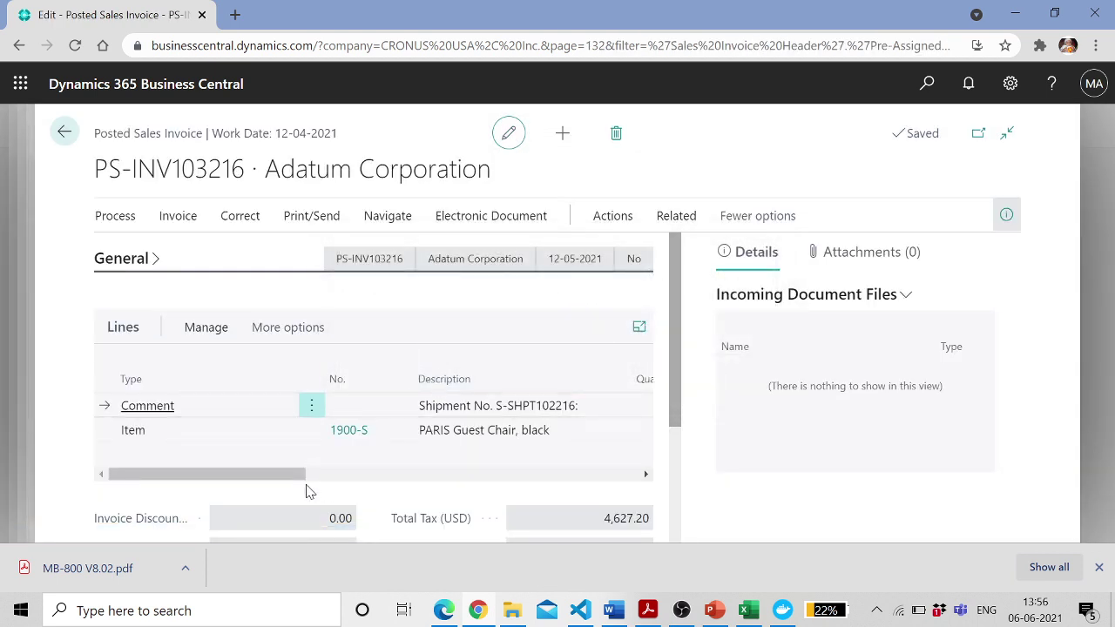
{"action": "left_click_drag", "start_coordinate": [296, 482], "coordinate": [273, 488]}
{"action": "left_click_drag", "start_coordinate": [299, 480], "coordinate": [376, 483]}
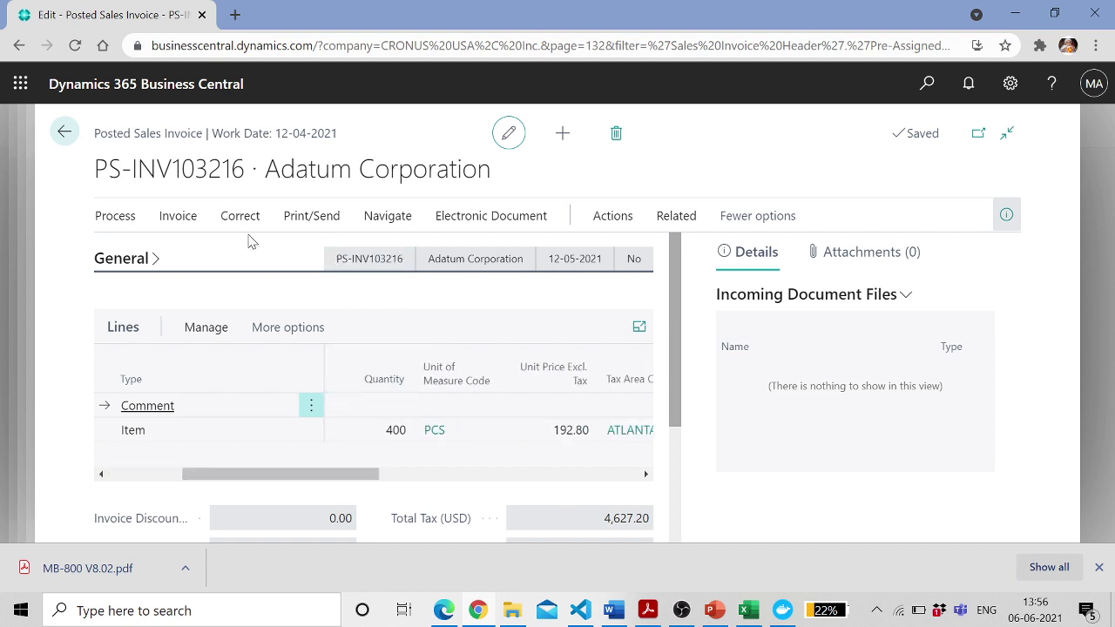
Find the entries related to the posted Adatum Corporation sales invoice, look over the related entries and return to the invoice
{"action": "left_click", "coordinate": [183, 225]}
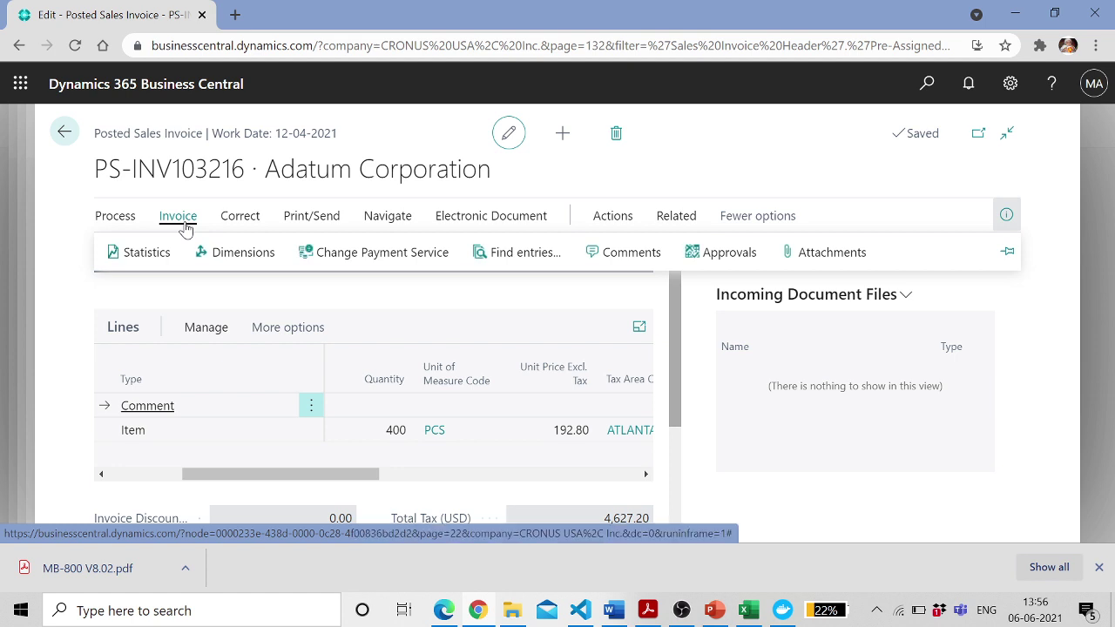
{"action": "left_click", "coordinate": [542, 258]}
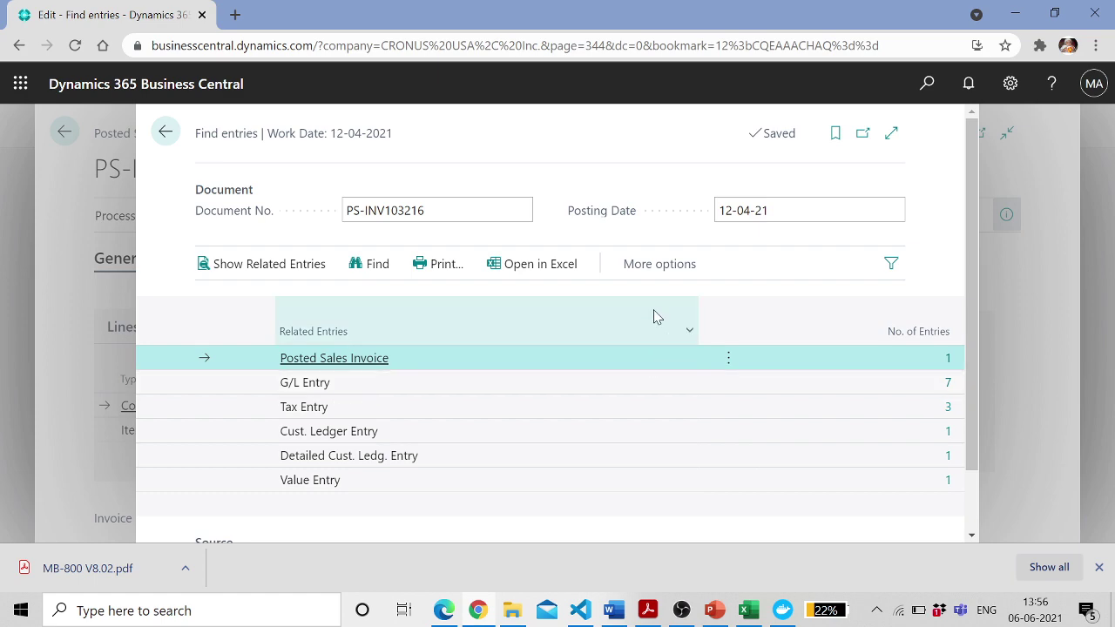
{"action": "left_click", "coordinate": [166, 133]}
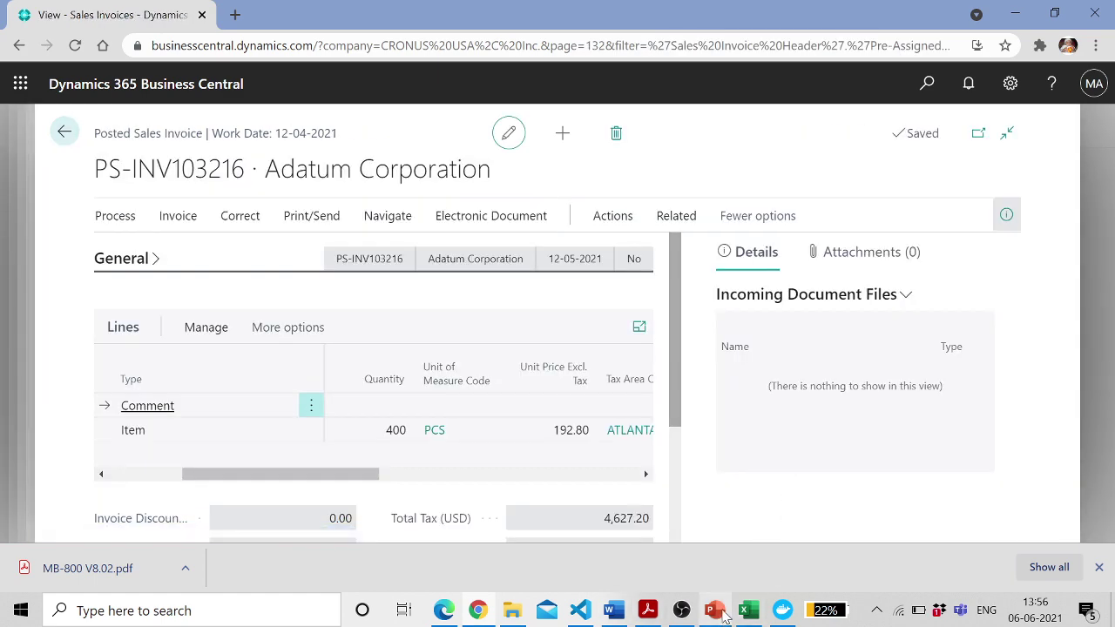
Switch to PowerPoint, present the Invoice Items process diagram slide to review the flow, and return to Business Central
{"action": "left_click", "coordinate": [714, 609]}
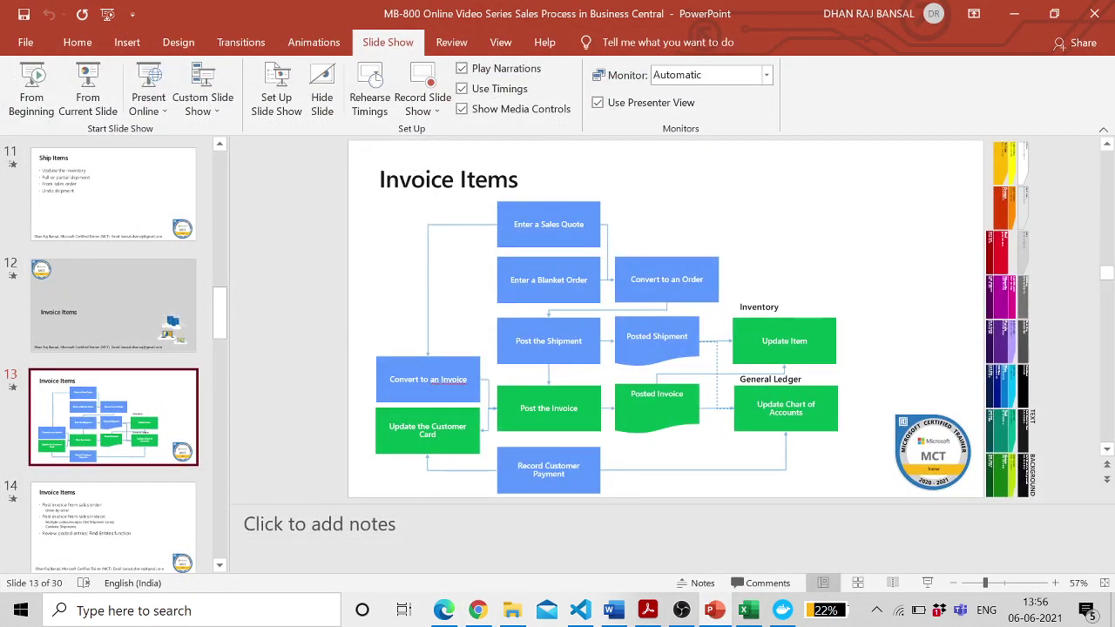
{"action": "left_click", "coordinate": [90, 102]}
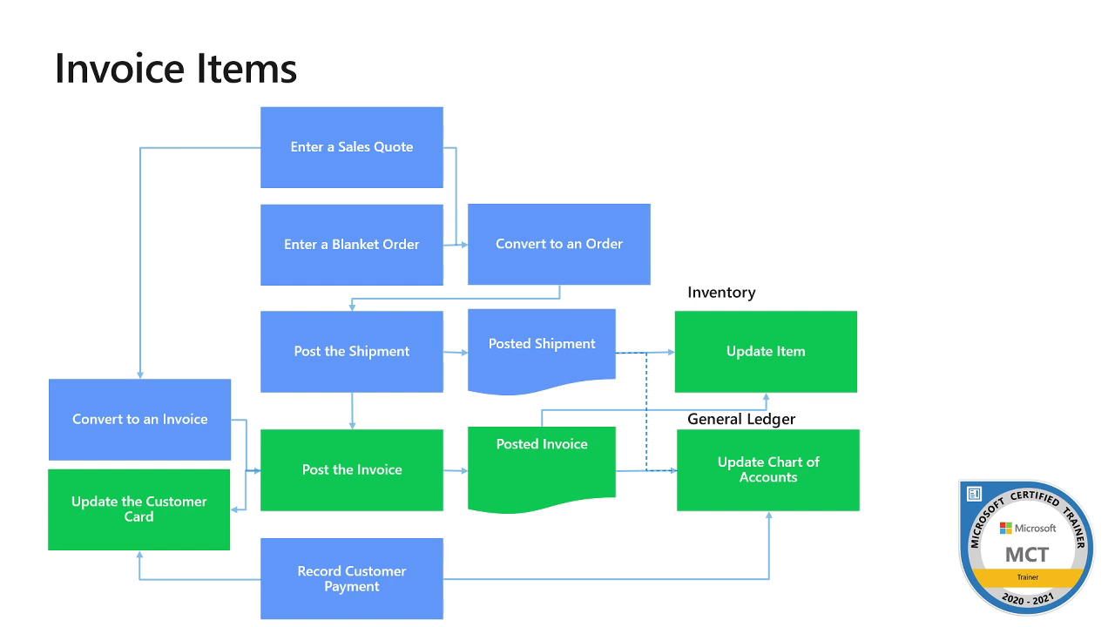
{"action": "key", "text": "Escape"}
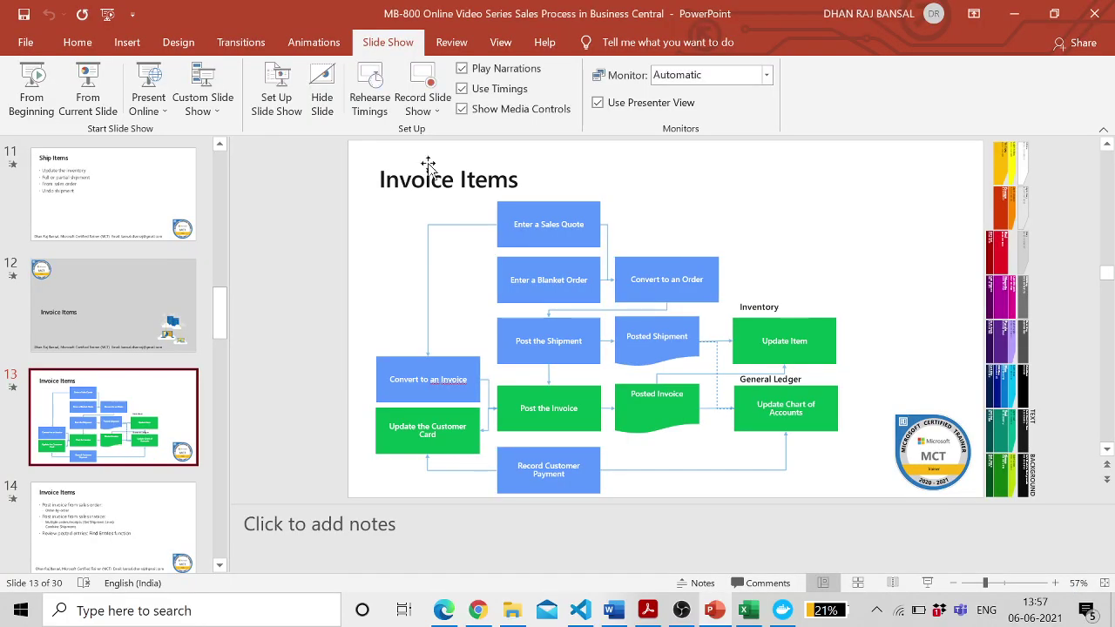
{"action": "left_click", "coordinate": [1018, 14]}
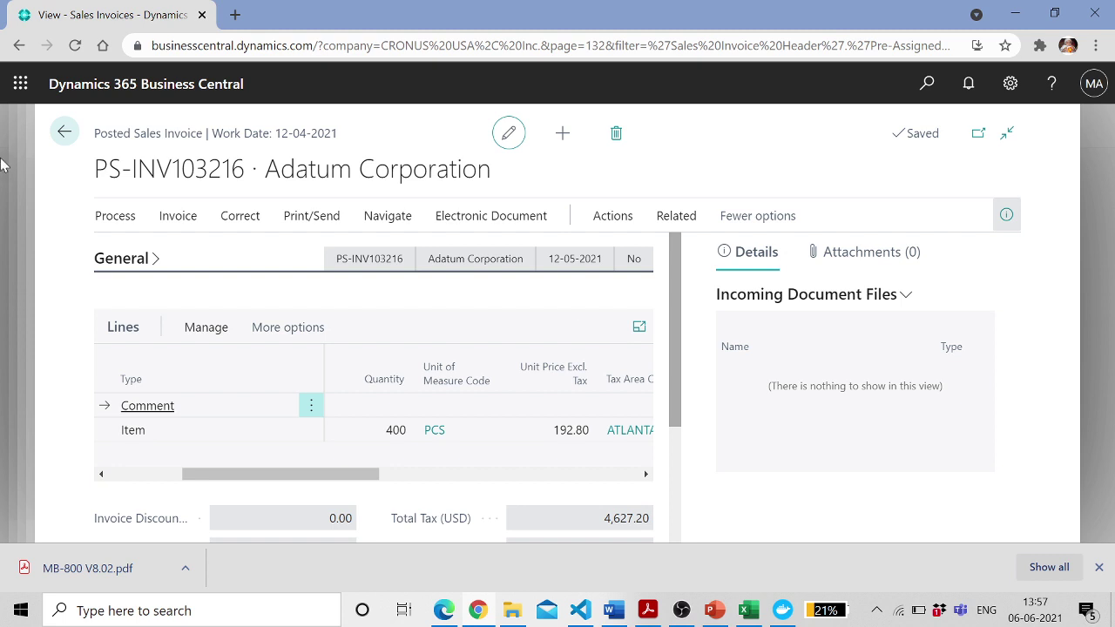
Close the posted sales invoice and the Adatum Corporation sales order to return to the Sales Orders list
{"action": "left_click", "coordinate": [64, 133]}
{"action": "left_click", "coordinate": [64, 133]}
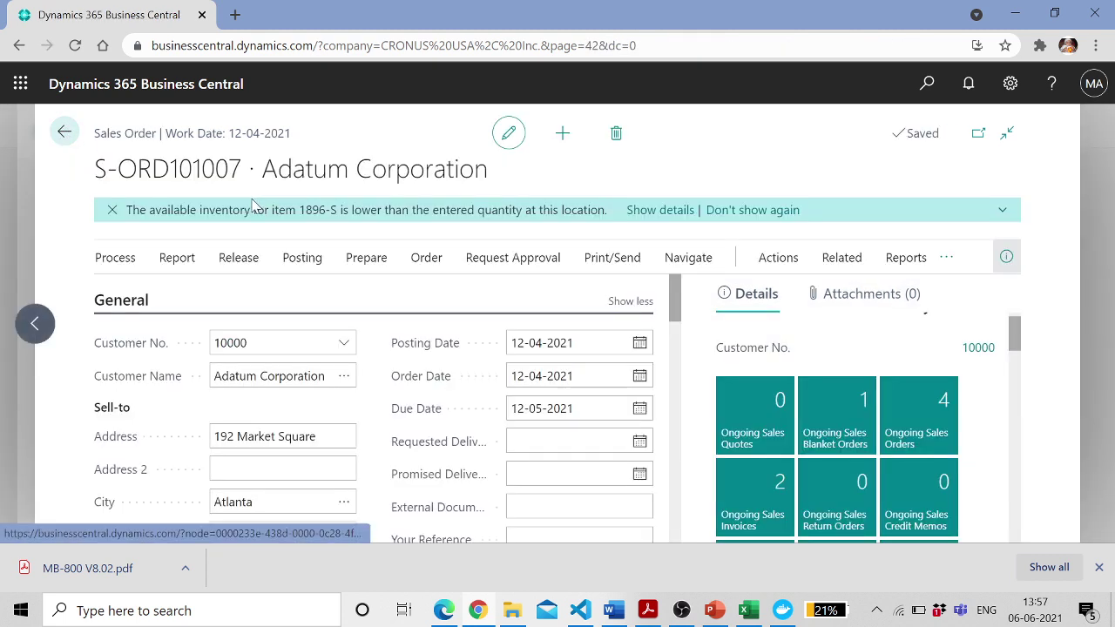
{"action": "left_click", "coordinate": [65, 132]}
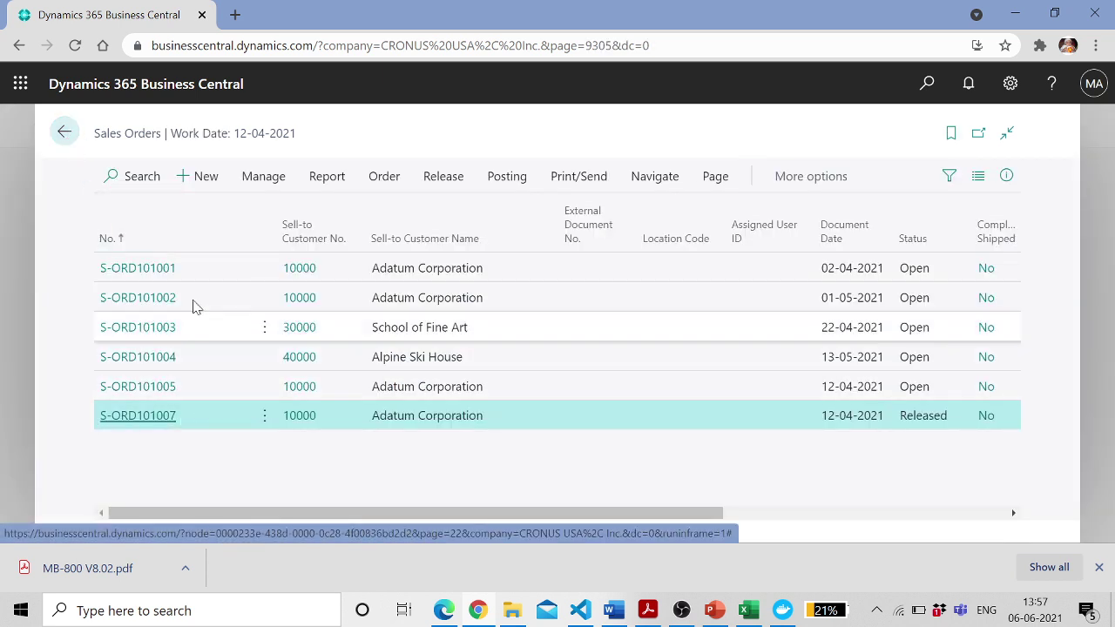
{"action": "left_click", "coordinate": [205, 176]}
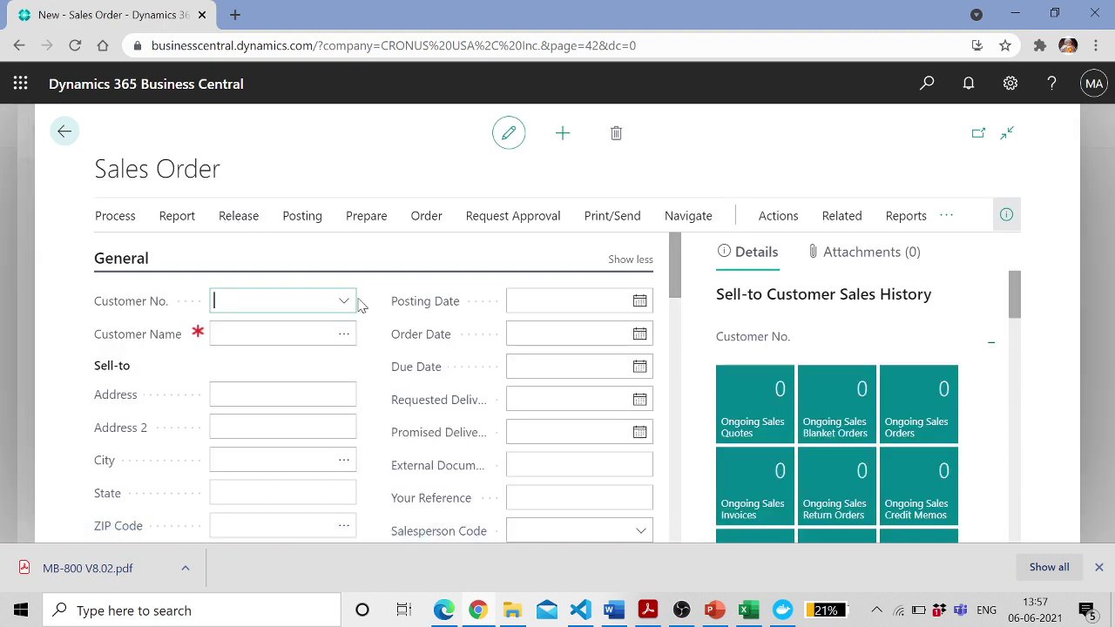
{"action": "left_click", "coordinate": [344, 303]}
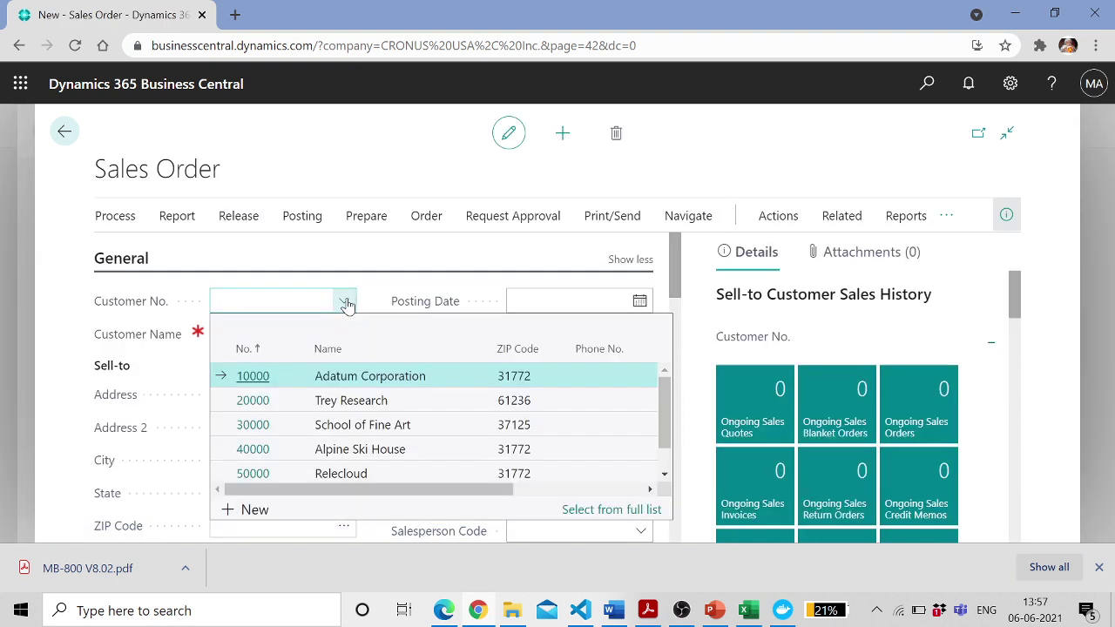
{"action": "left_click", "coordinate": [66, 131]}
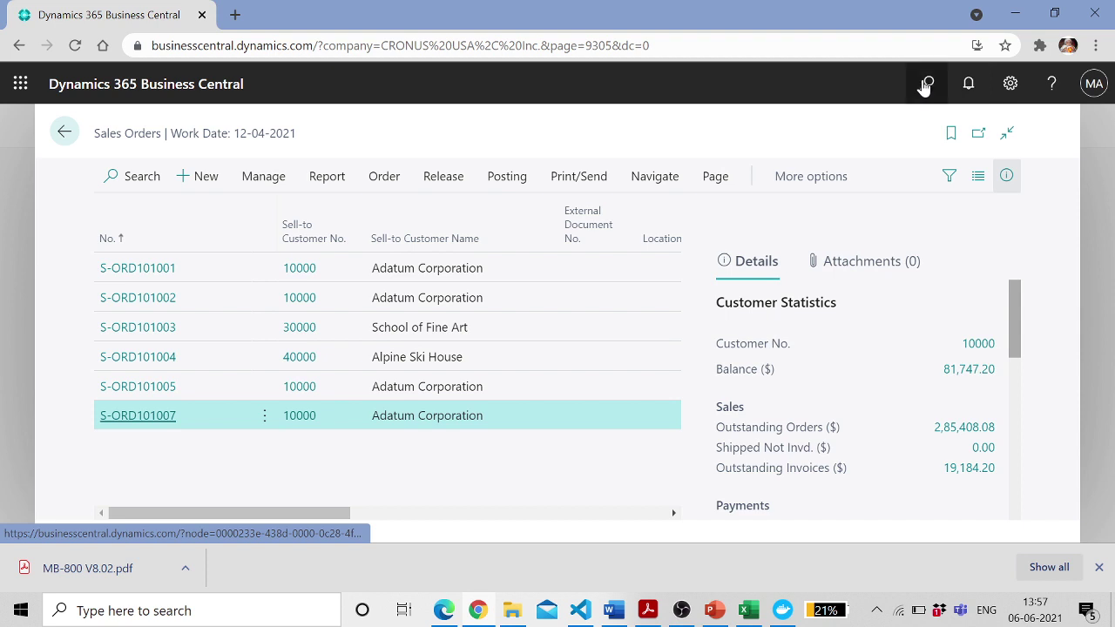
Search for the customer list and open the customer card of School of Fine Art
{"action": "left_click", "coordinate": [927, 85]}
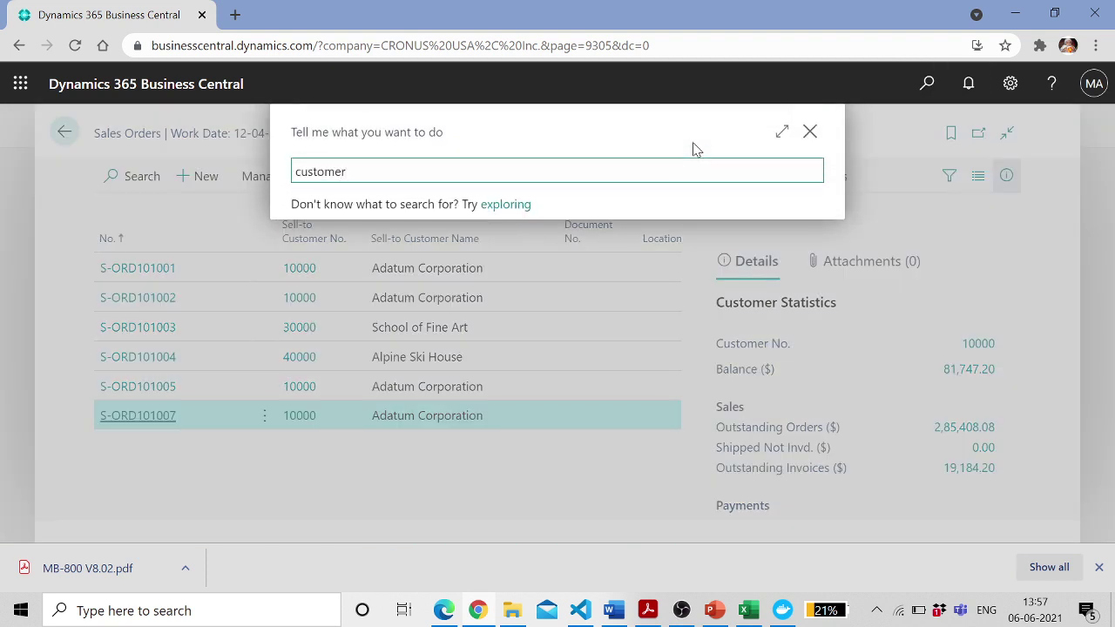
{"action": "left_click", "coordinate": [351, 429]}
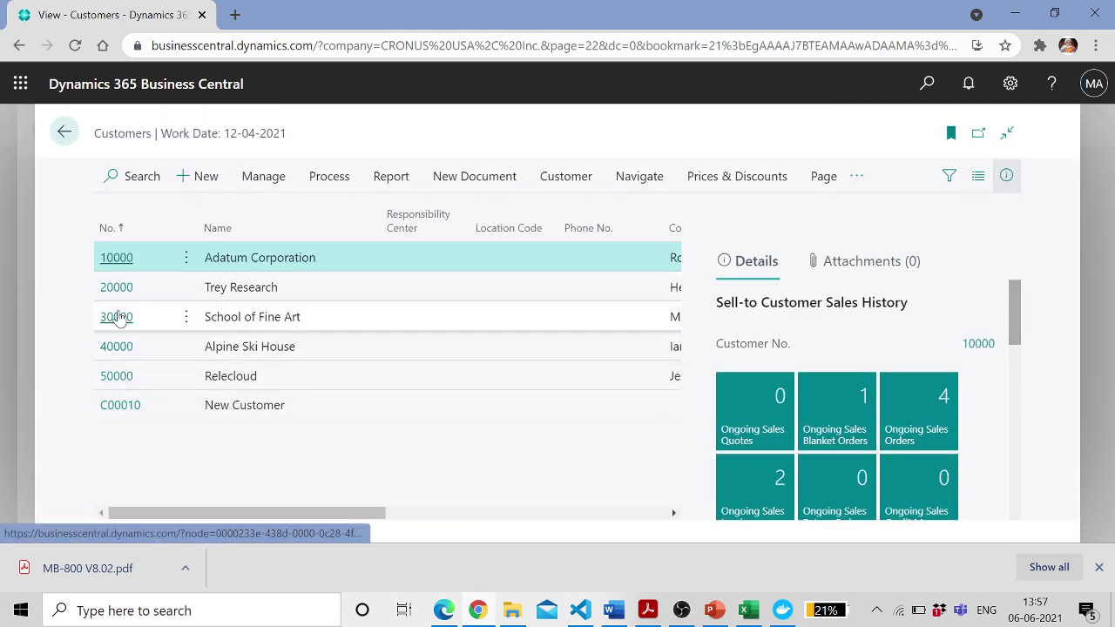
{"action": "left_click", "coordinate": [119, 317]}
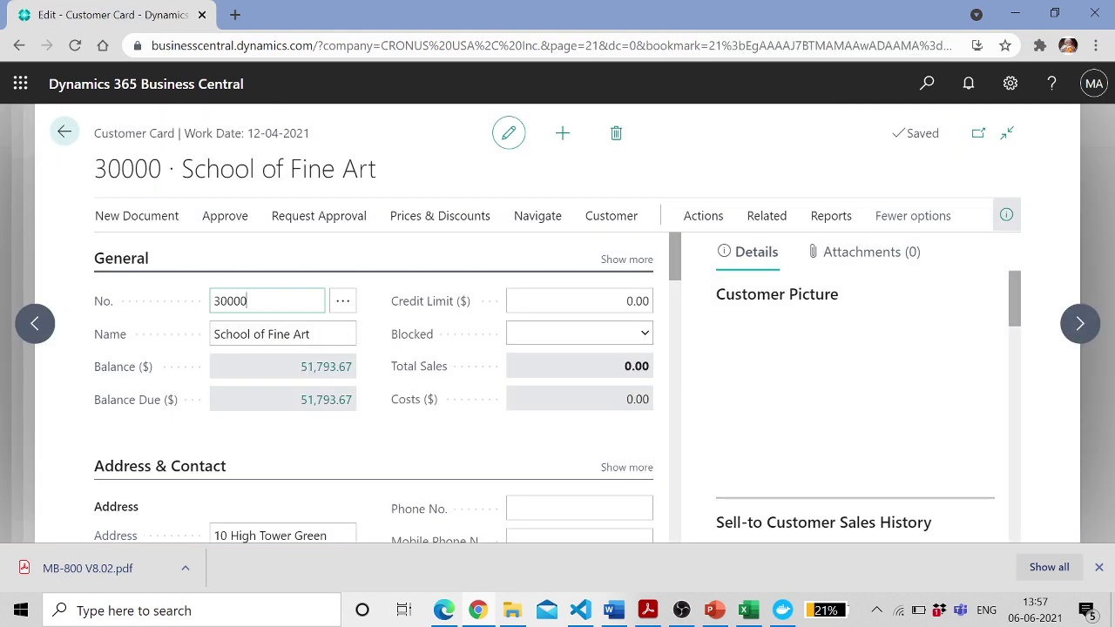
Show all Payments fields on the School of Fine Art customer card and set the payment method code to CASH
{"action": "scroll", "coordinate": [366, 339], "scroll_direction": "down", "scroll_amount": 5}
{"action": "scroll", "coordinate": [366, 340], "scroll_direction": "down", "scroll_amount": 2}
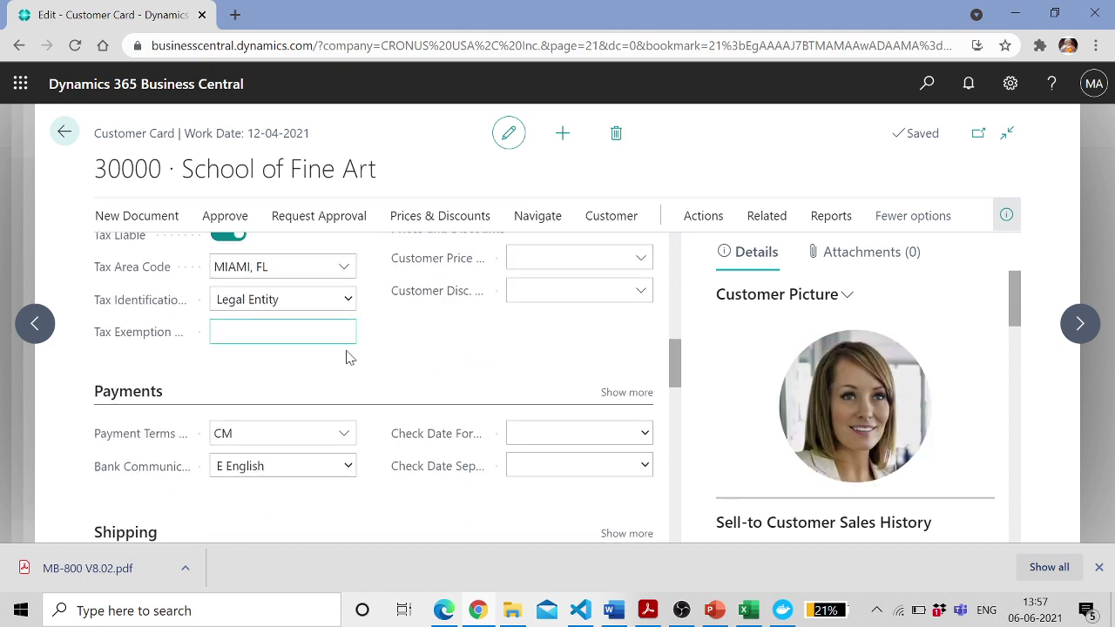
{"action": "scroll", "coordinate": [368, 408], "scroll_direction": "up", "scroll_amount": 2}
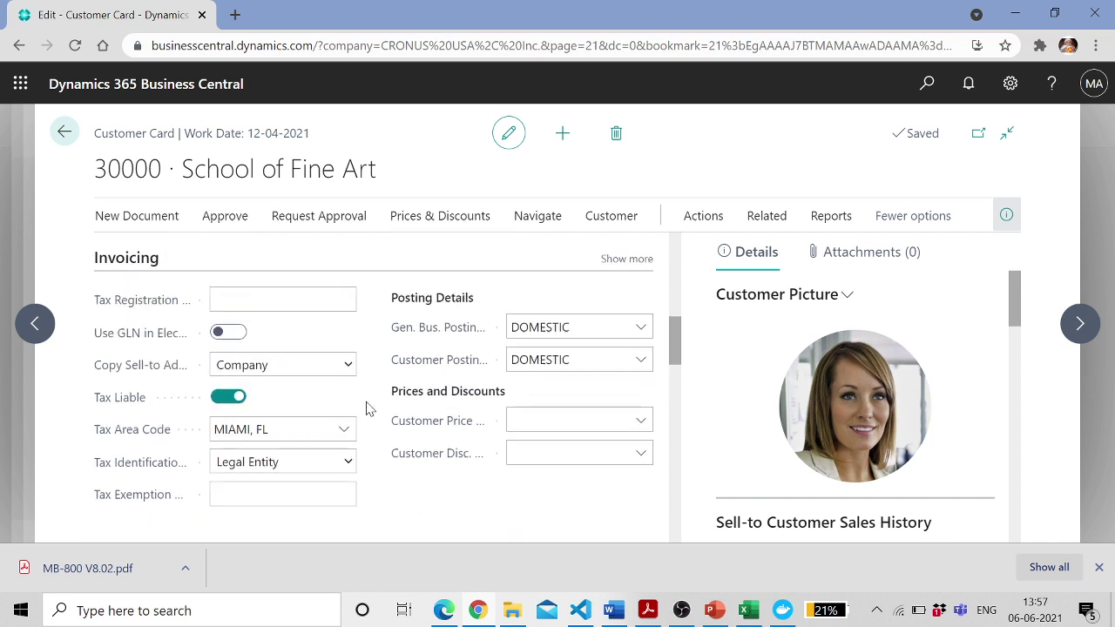
{"action": "scroll", "coordinate": [367, 408], "scroll_direction": "up", "scroll_amount": 1}
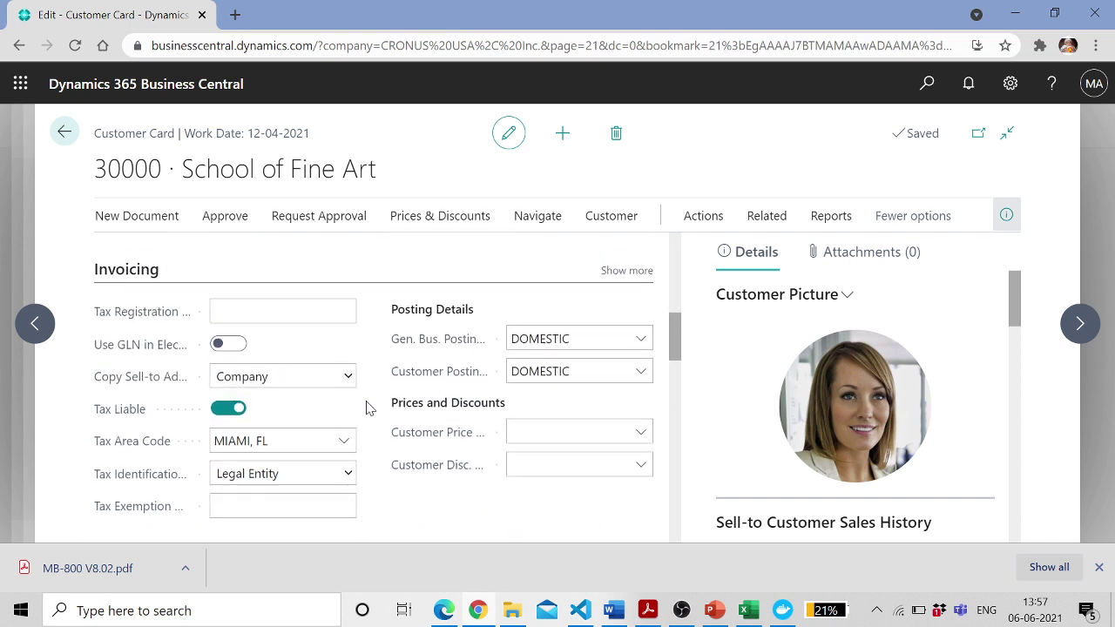
{"action": "scroll", "coordinate": [368, 408], "scroll_direction": "down", "scroll_amount": 3}
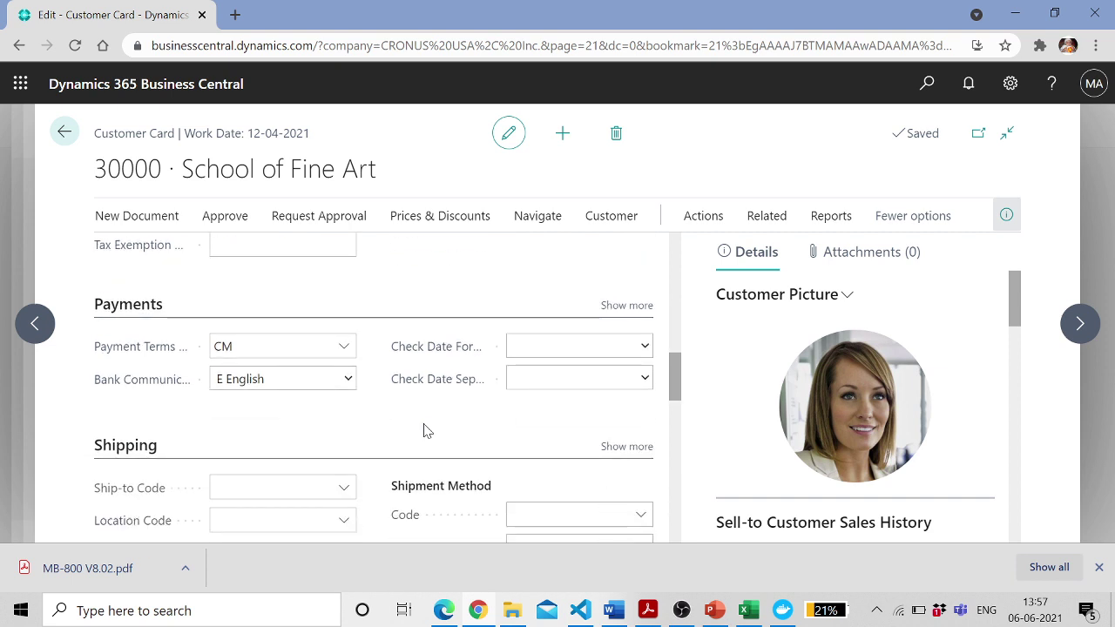
{"action": "left_click", "coordinate": [635, 304]}
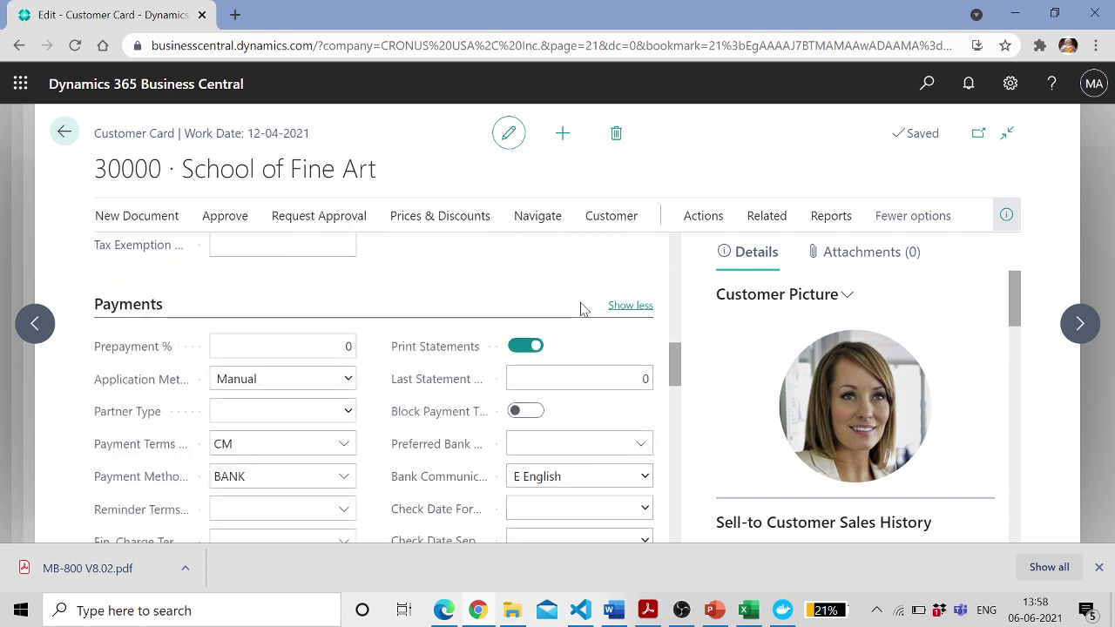
{"action": "left_click", "coordinate": [346, 478]}
{"action": "scroll", "coordinate": [374, 361], "scroll_direction": "down", "scroll_amount": 3}
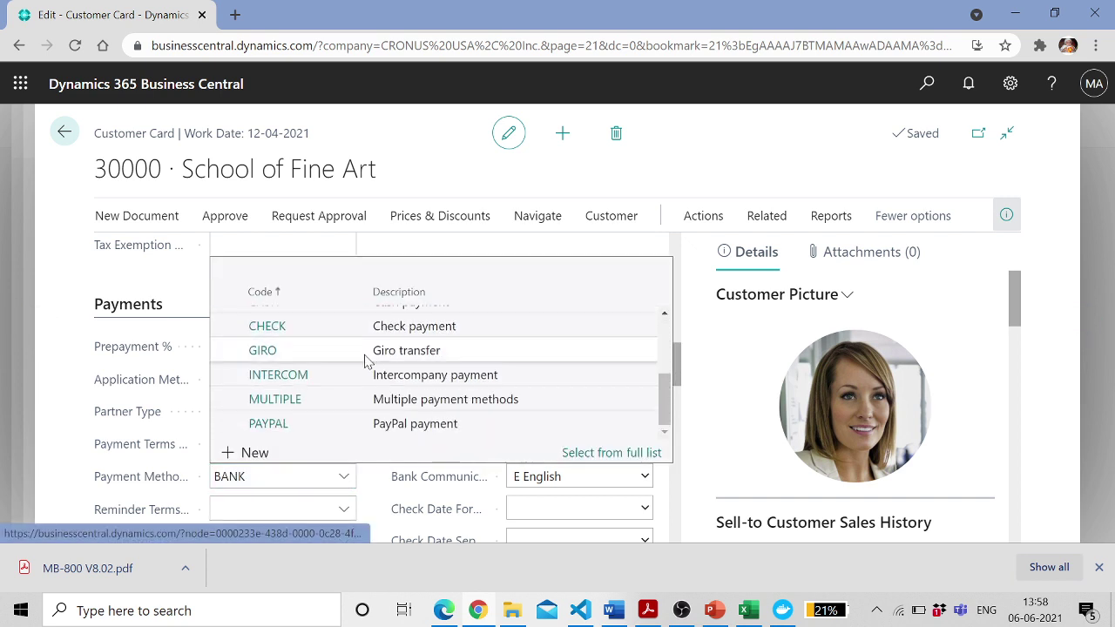
{"action": "scroll", "coordinate": [366, 360], "scroll_direction": "up", "scroll_amount": 2}
{"action": "left_click", "coordinate": [277, 388]}
Start a new entry in the Payment Methods list from the customer card to view the balancing account columns
{"action": "left_click", "coordinate": [344, 477]}
{"action": "left_click", "coordinate": [254, 452]}
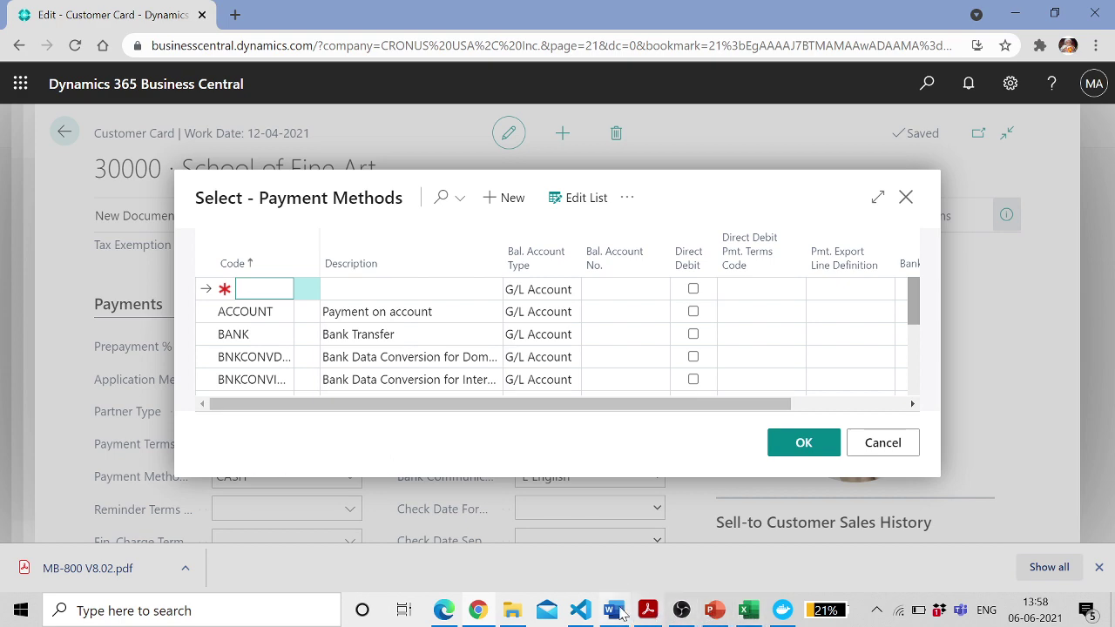
{"action": "left_click", "coordinate": [681, 611]}
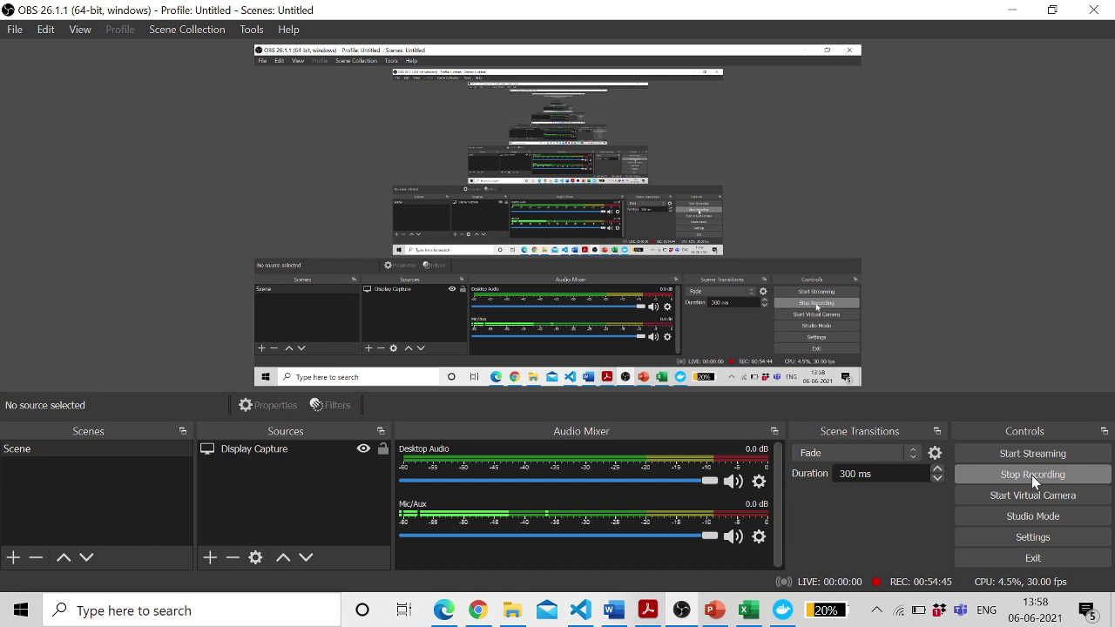
{"action": "left_click", "coordinate": [1078, 473]}
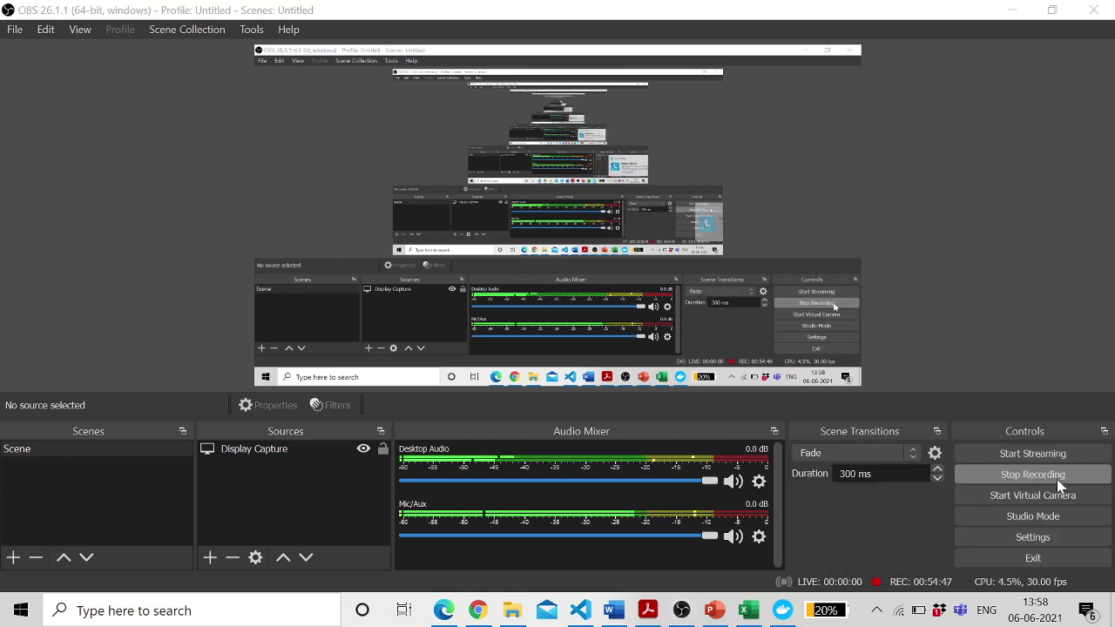